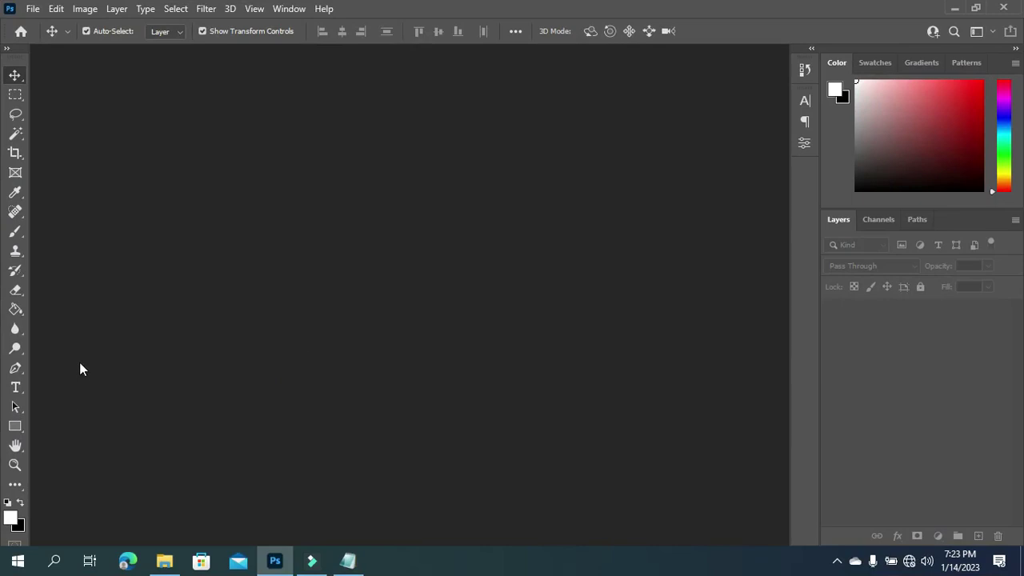
Create a new document from the A4 print preset in landscape orientation, with inches as units and CMYK color mode.
{"action": "left_click", "coordinate": [32, 11]}
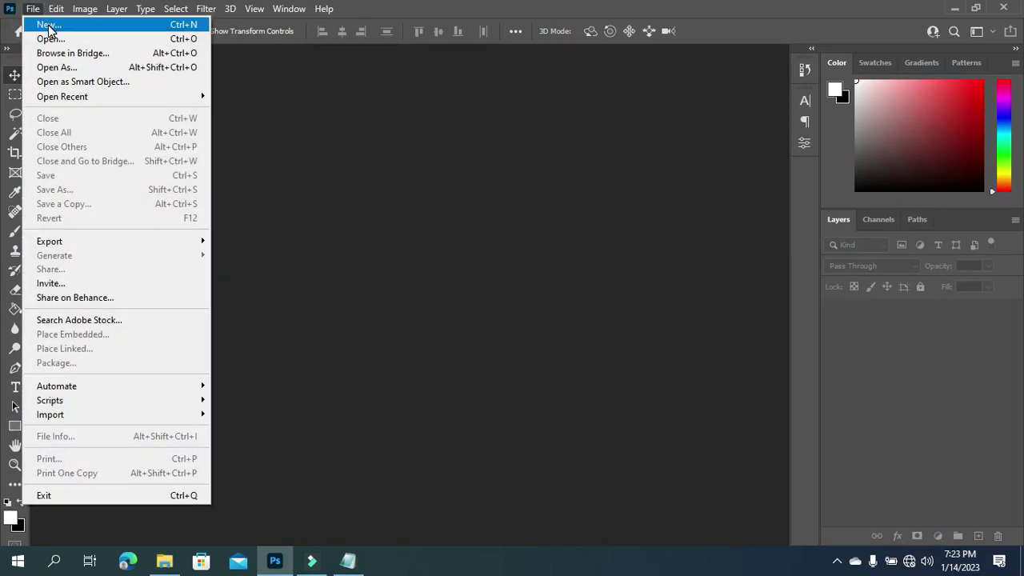
{"action": "left_click", "coordinate": [49, 25]}
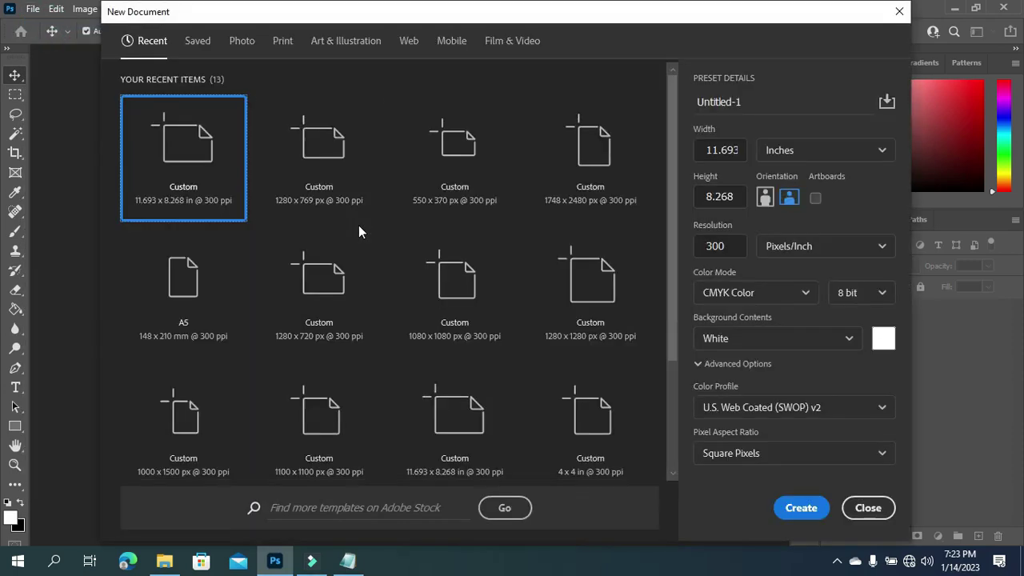
{"action": "left_click", "coordinate": [286, 41]}
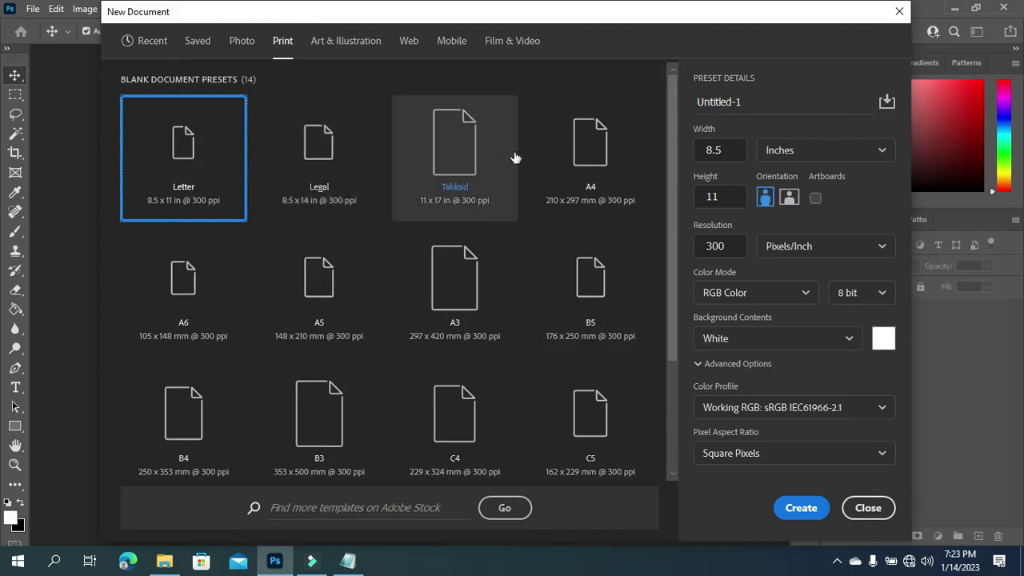
{"action": "left_click", "coordinate": [599, 152]}
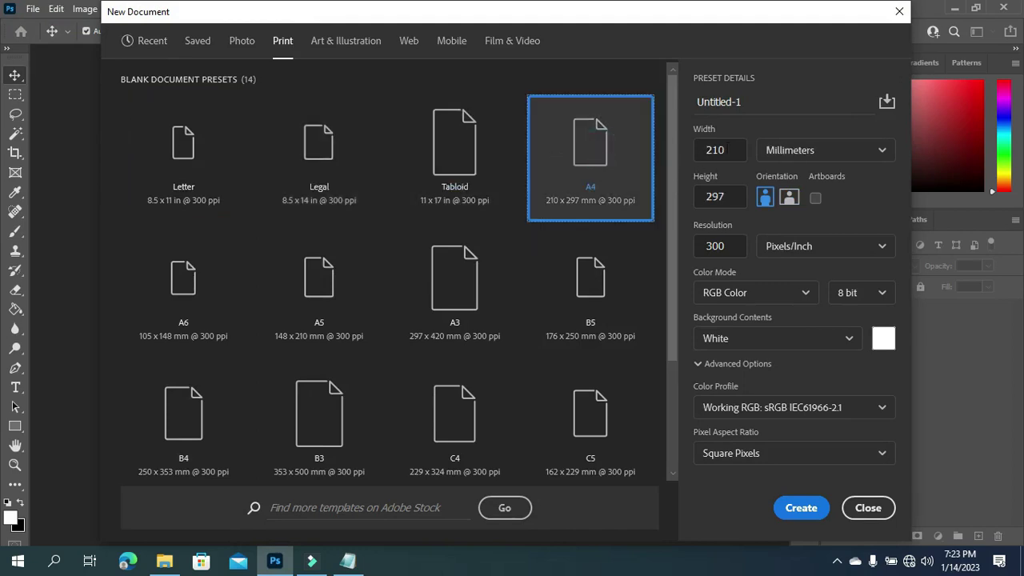
{"action": "left_click", "coordinate": [779, 152]}
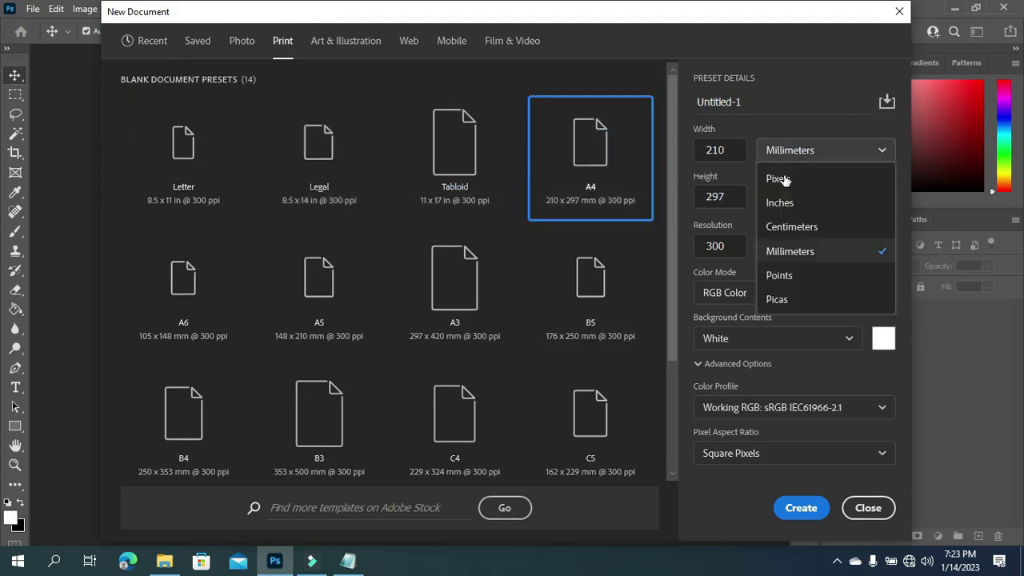
{"action": "left_click", "coordinate": [808, 201]}
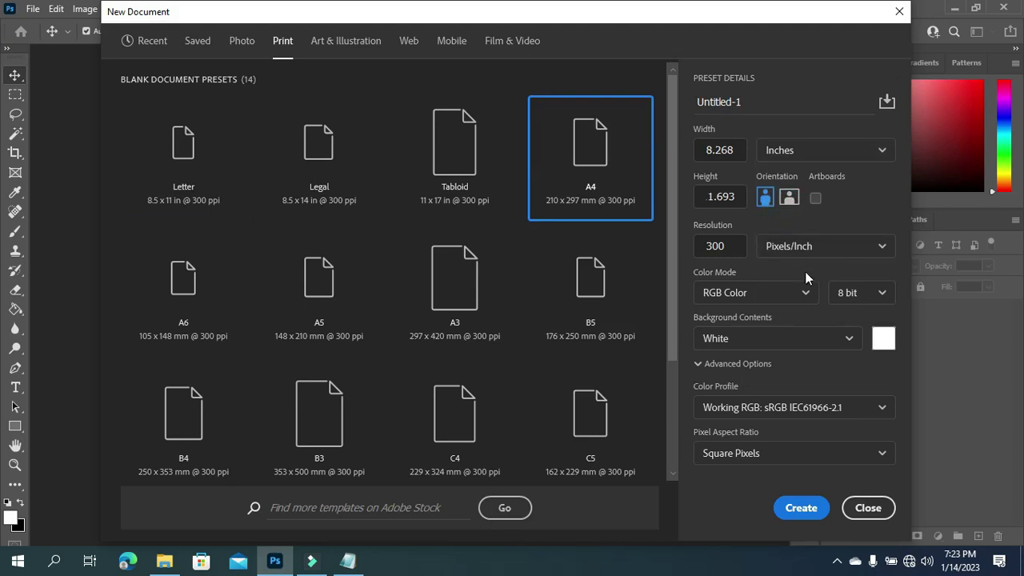
{"action": "left_click", "coordinate": [765, 293]}
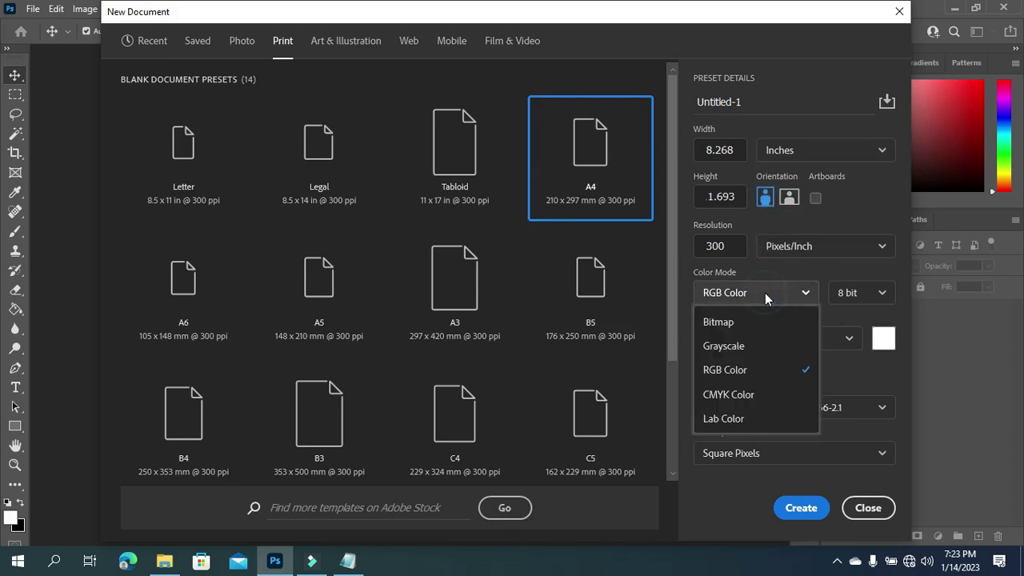
{"action": "left_click", "coordinate": [743, 397]}
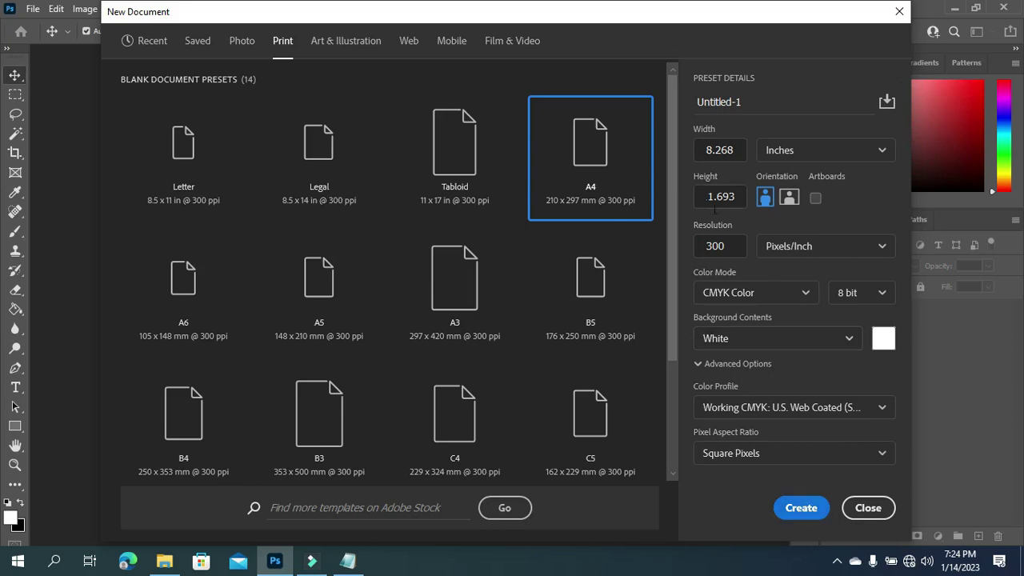
{"action": "left_click", "coordinate": [789, 200]}
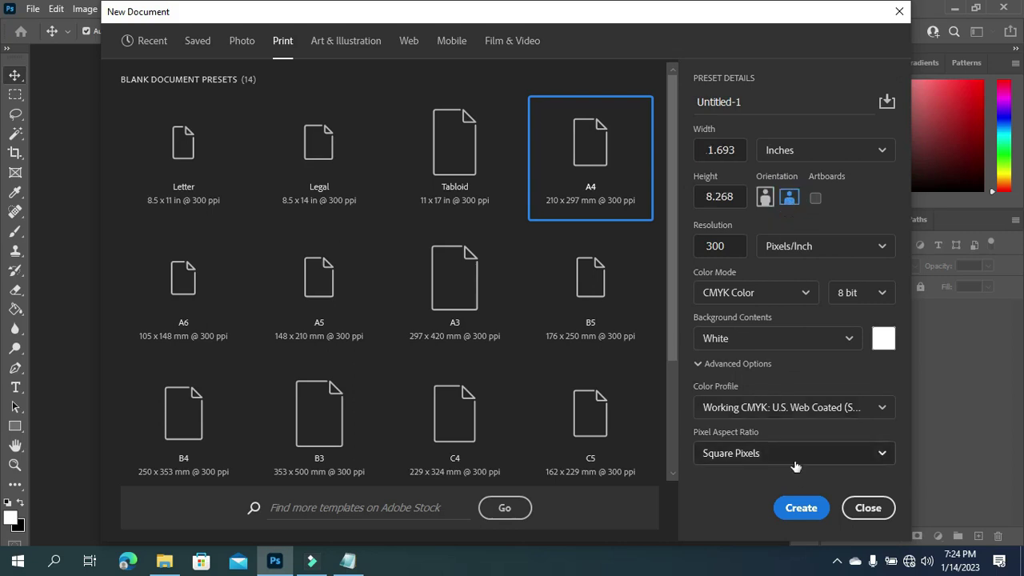
{"action": "left_click", "coordinate": [800, 510]}
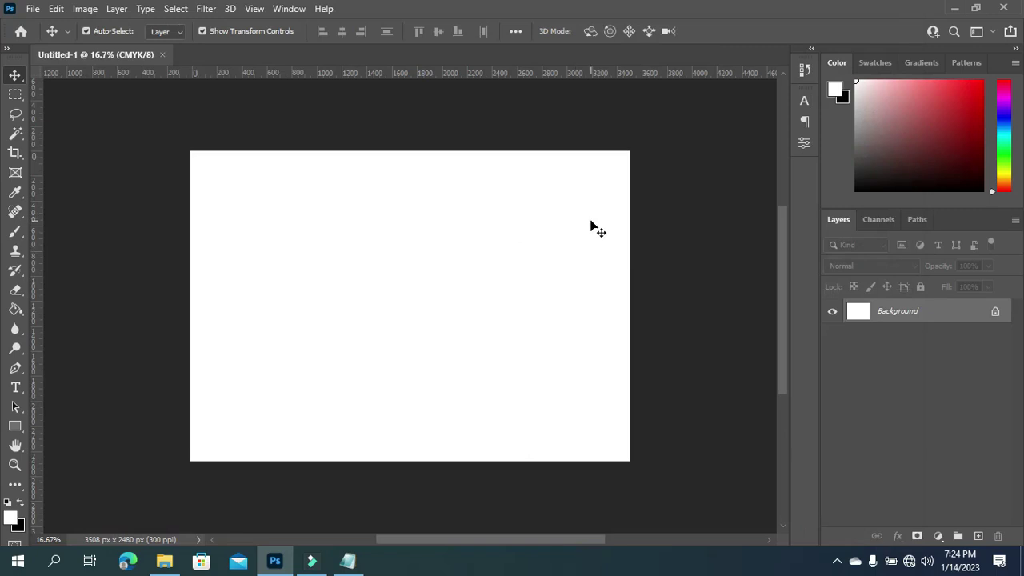
Place image 15694581_5650275 from the A CALL TO WORSHIP folder in File Explorer and scale it to 31.34% to cover the canvas.
{"action": "key", "text": "ctrl"}
{"action": "key", "text": "ctrl+plus"}
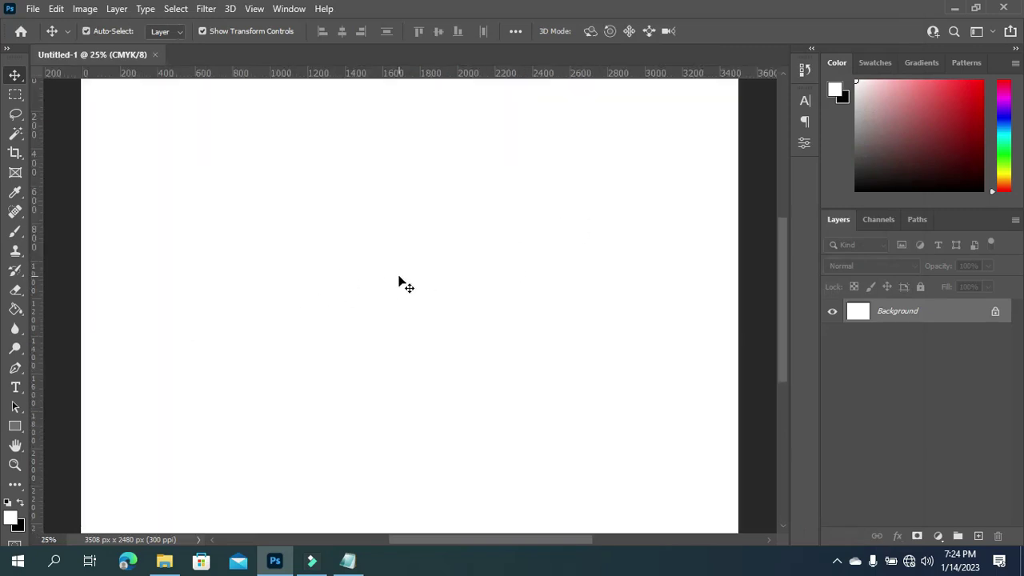
{"action": "scroll", "coordinate": [400, 285], "scroll_direction": "down", "scroll_amount": 1}
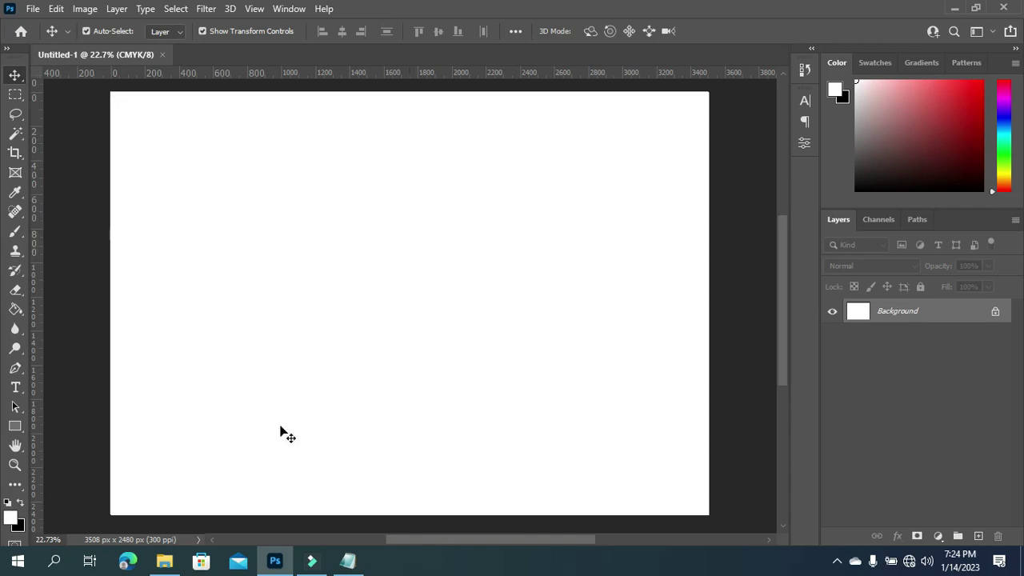
{"action": "left_click", "coordinate": [164, 562]}
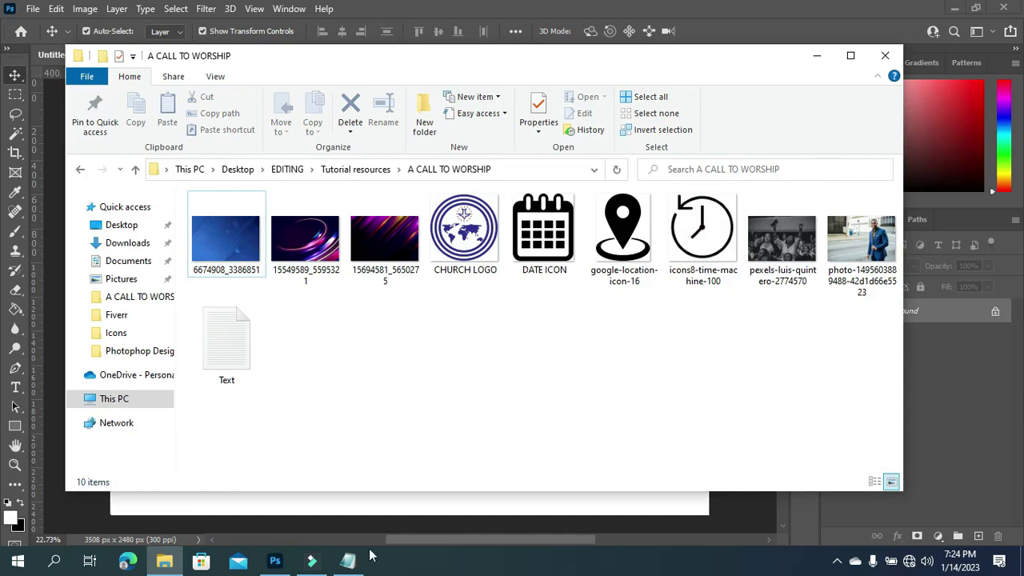
{"action": "left_click", "coordinate": [348, 560]}
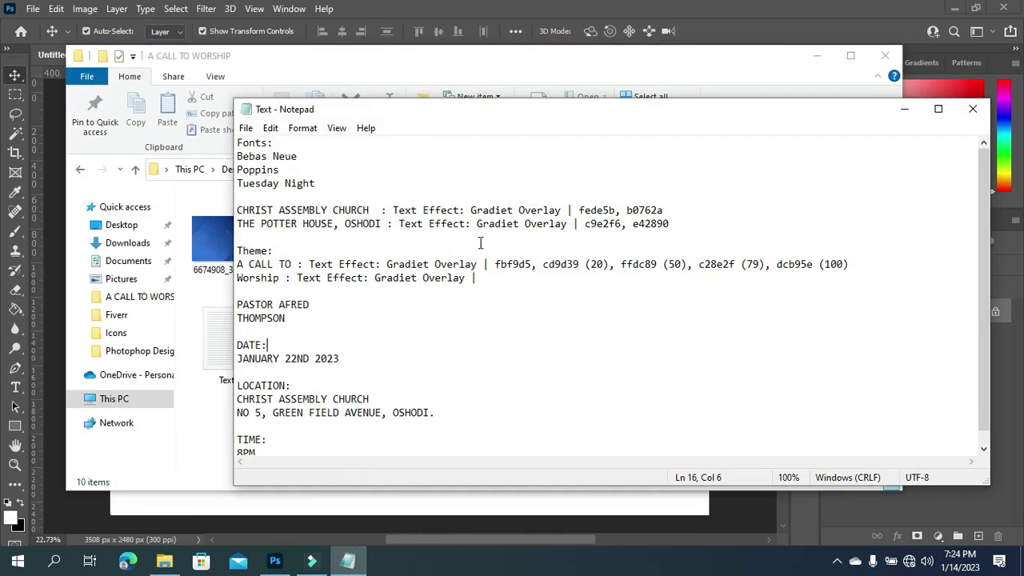
{"action": "left_click", "coordinate": [903, 109]}
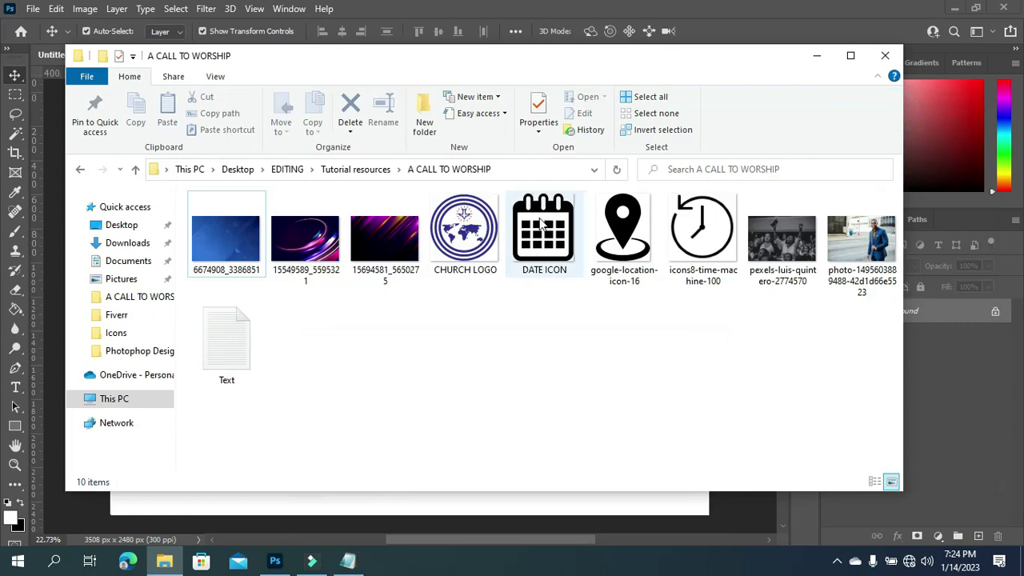
{"action": "left_click", "coordinate": [385, 256]}
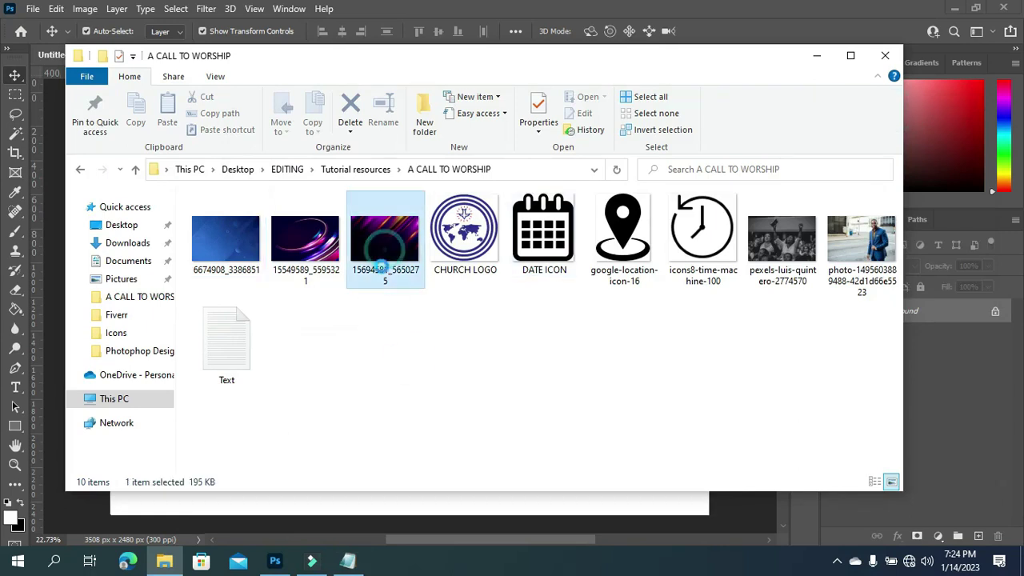
{"action": "left_click_drag", "start_coordinate": [491, 56], "coordinate": [532, 32]}
{"action": "left_click_drag", "start_coordinate": [433, 215], "coordinate": [77, 414]}
{"action": "left_click_drag", "start_coordinate": [411, 101], "coordinate": [411, 82]}
{"action": "left_click_drag", "start_coordinate": [411, 504], "coordinate": [405, 528]}
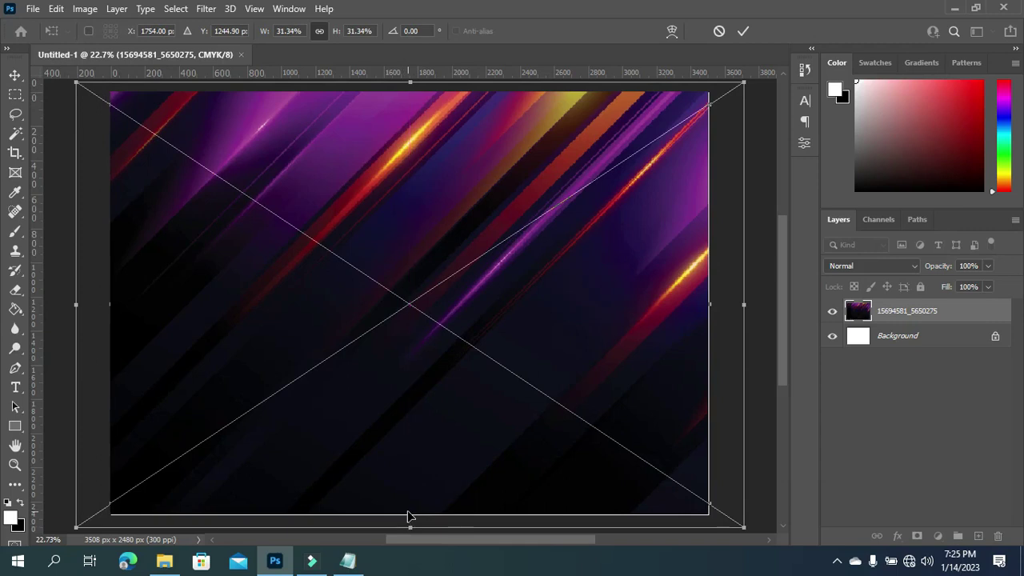
{"action": "key", "text": "Return"}
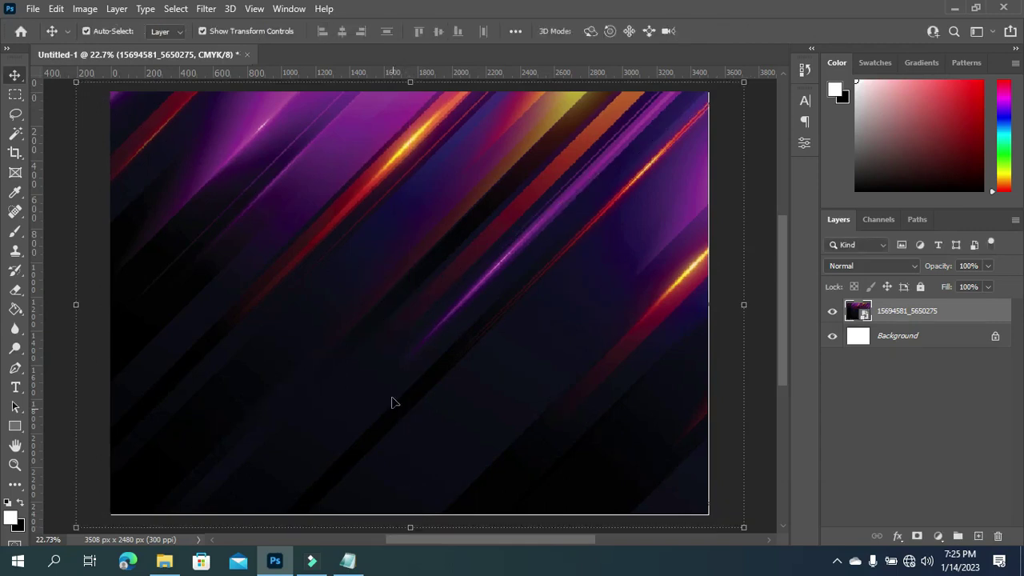
Apply a Gaussian Blur with a radius of 27.7 pixels to the placed purple streaks image.
{"action": "left_click", "coordinate": [205, 8]}
{"action": "mouse_move", "coordinate": [258, 201]}
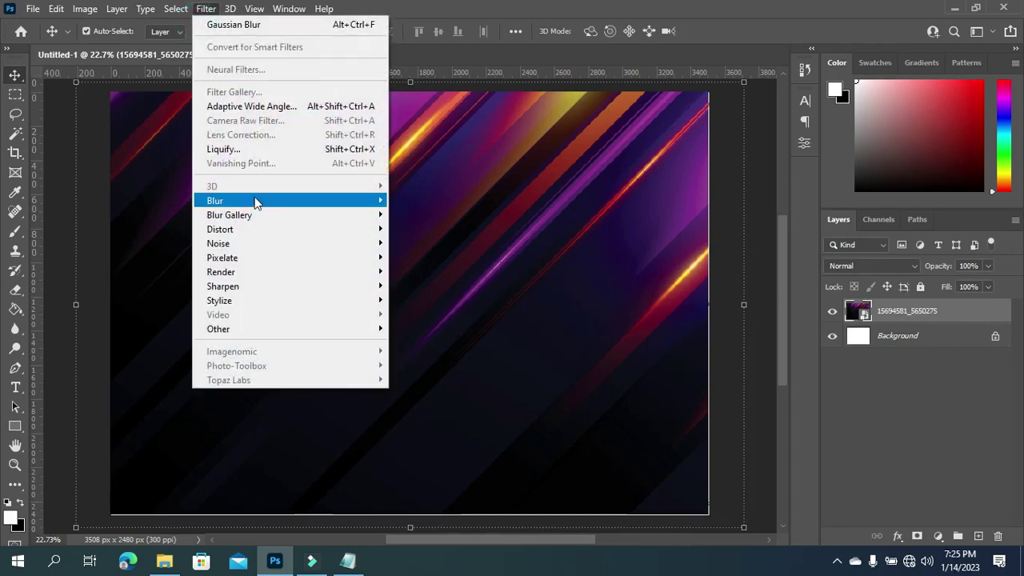
{"action": "left_click", "coordinate": [432, 260]}
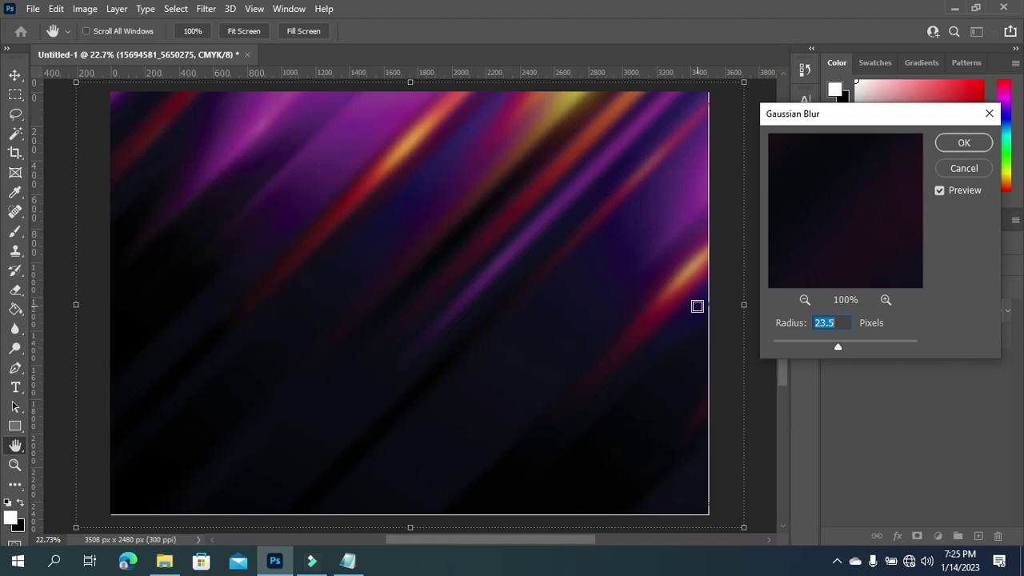
{"action": "type", "text": "27"}
{"action": "left_click", "coordinate": [960, 144]}
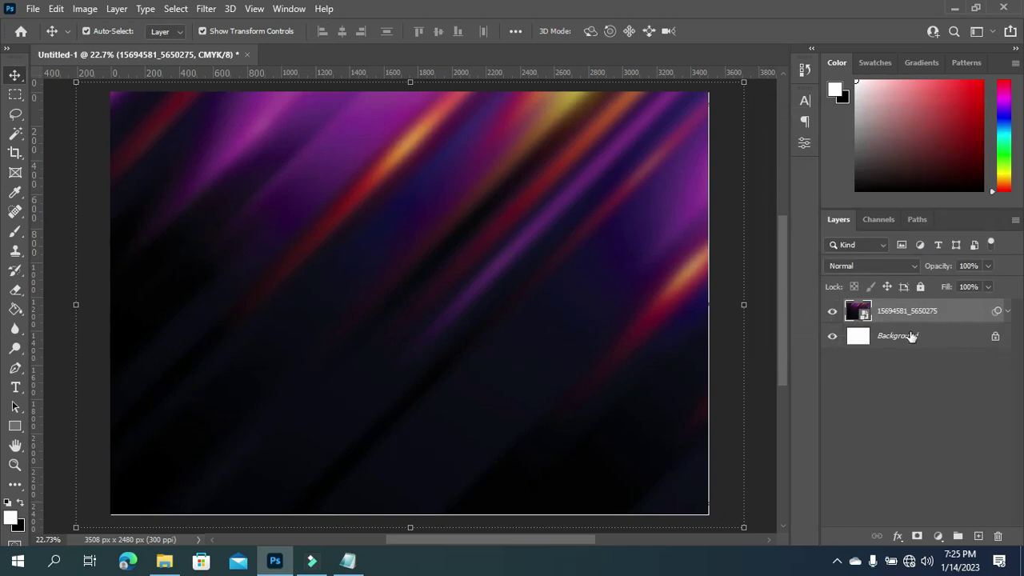
Place image 6674908_3386851 from the resource folder, flip it vertically and scale it to 31.34% to cover the canvas.
{"action": "left_click", "coordinate": [163, 564]}
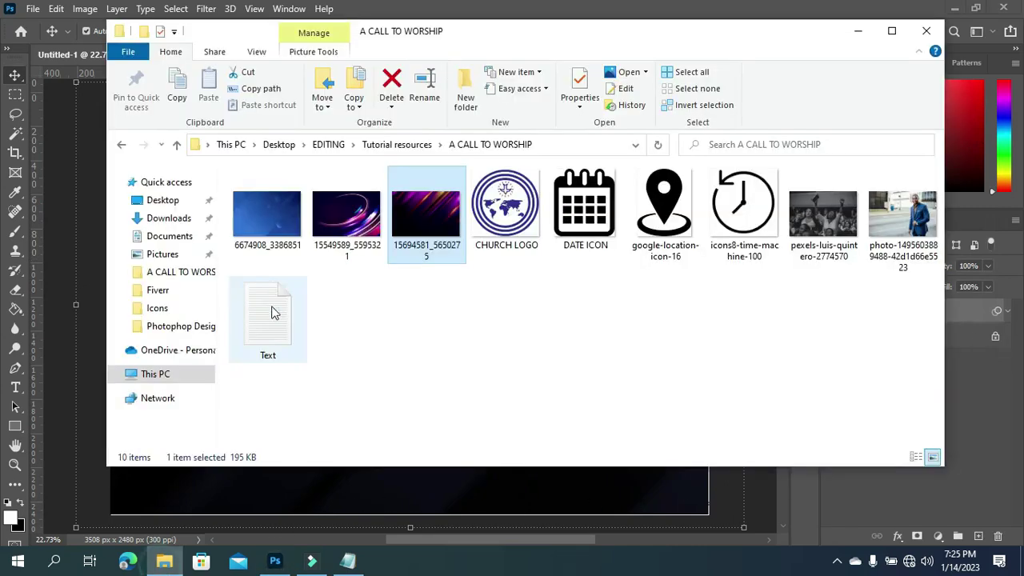
{"action": "left_click", "coordinate": [260, 217]}
{"action": "left_click_drag", "start_coordinate": [261, 218], "coordinate": [268, 489]}
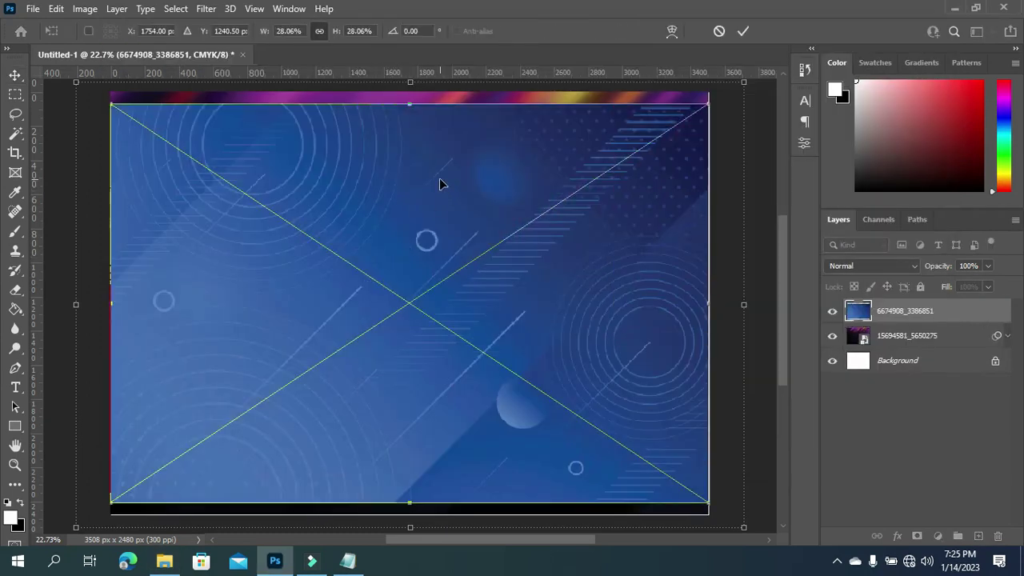
{"action": "right_click", "coordinate": [439, 177]}
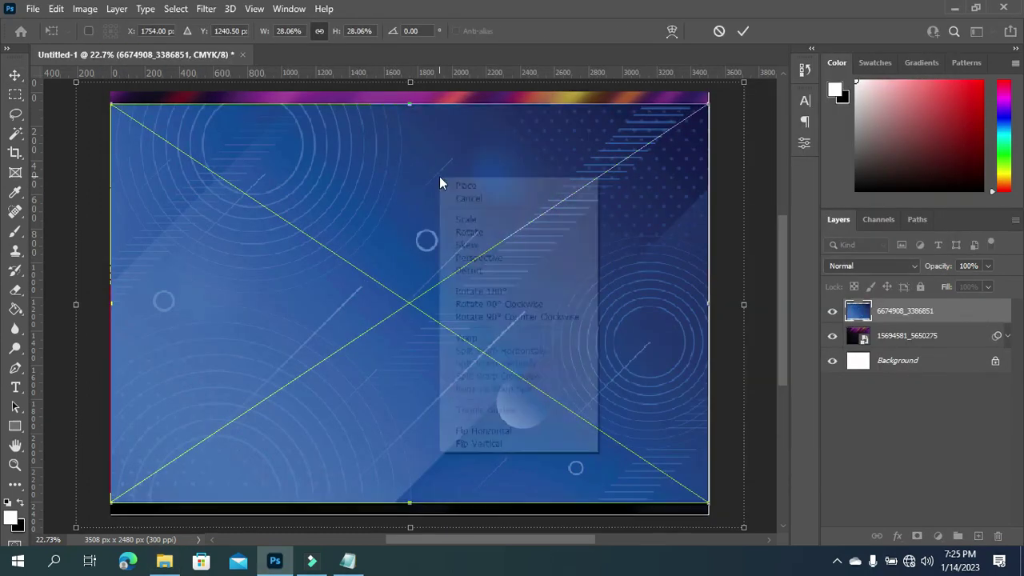
{"action": "left_click", "coordinate": [470, 446]}
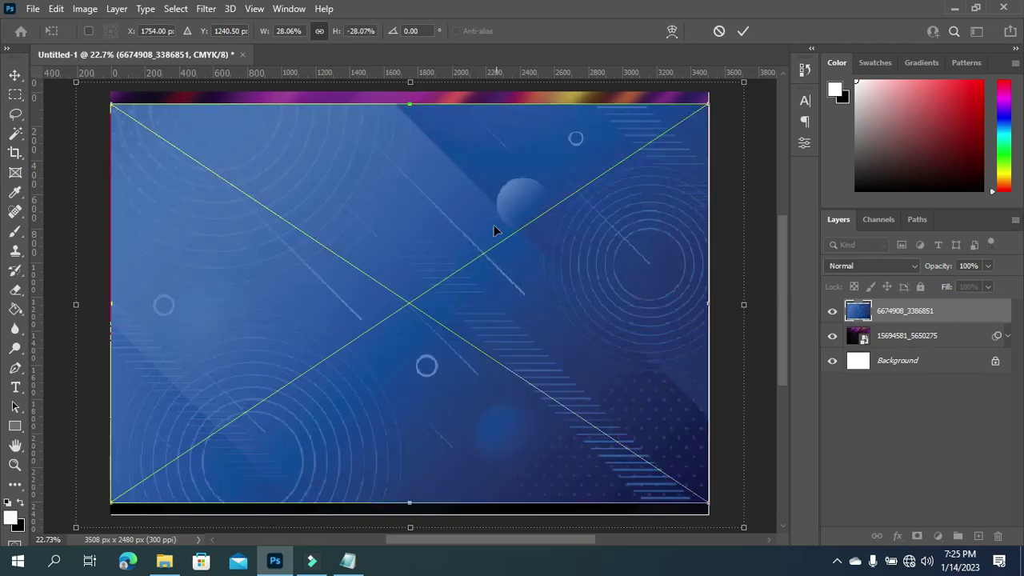
{"action": "left_click_drag", "start_coordinate": [410, 104], "coordinate": [409, 86]}
{"action": "left_click_drag", "start_coordinate": [410, 503], "coordinate": [410, 520]}
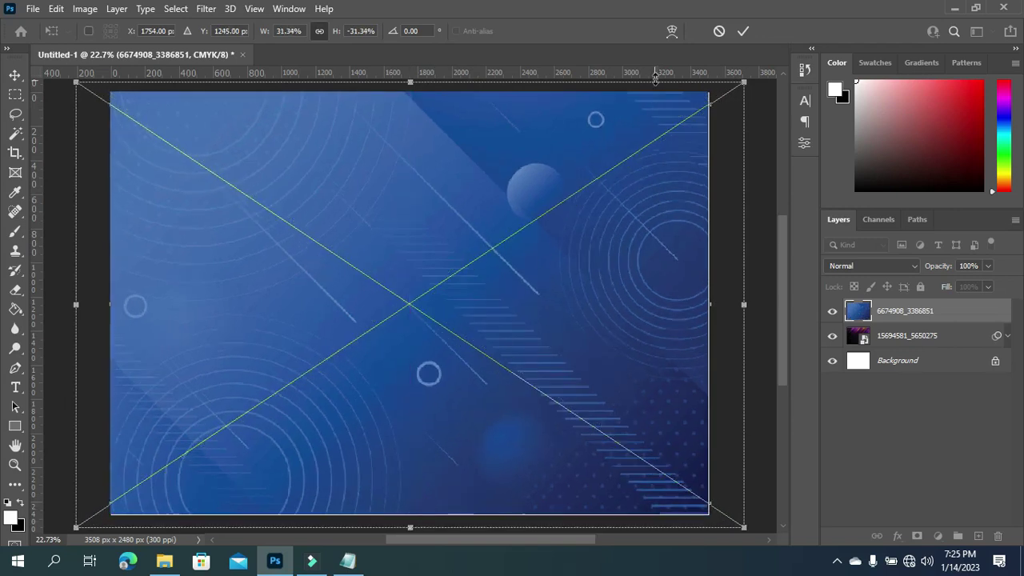
{"action": "key", "text": "Return"}
Apply a Gaussian Blur with a radius of 9.6 pixels to the blue pattern image.
{"action": "left_click", "coordinate": [214, 11]}
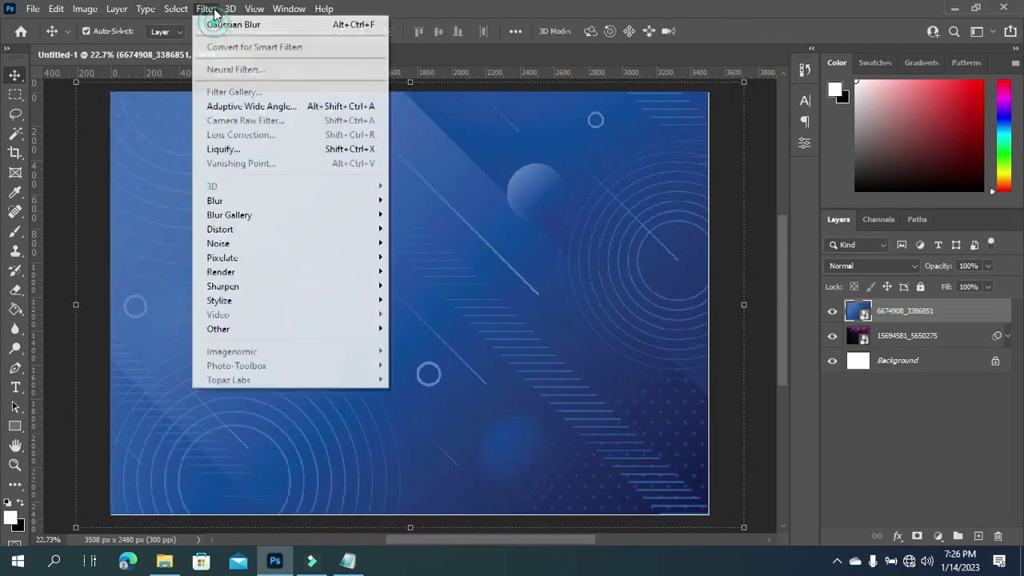
{"action": "mouse_move", "coordinate": [264, 206]}
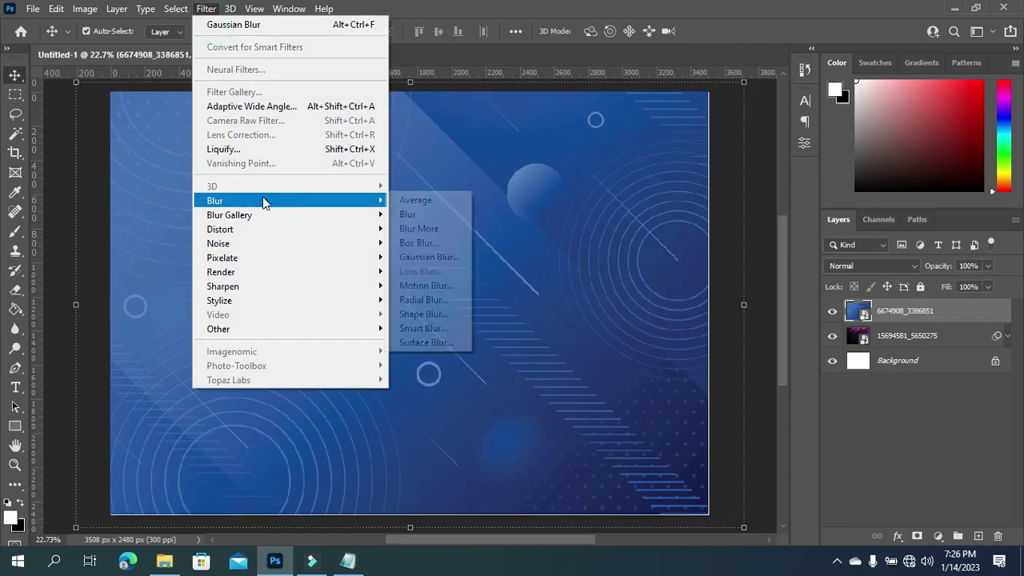
{"action": "left_click", "coordinate": [428, 257]}
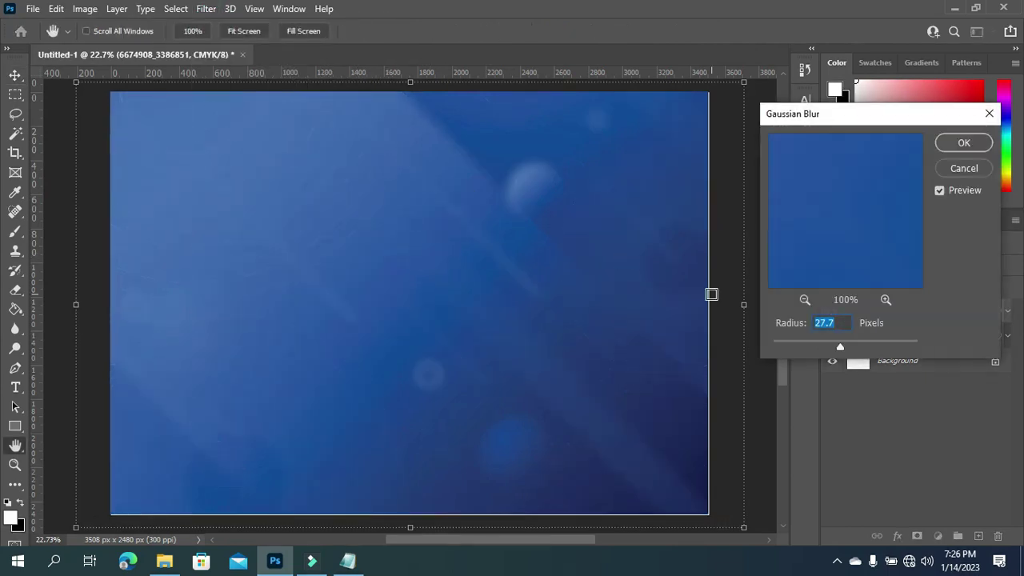
{"action": "type", "text": "9.6"}
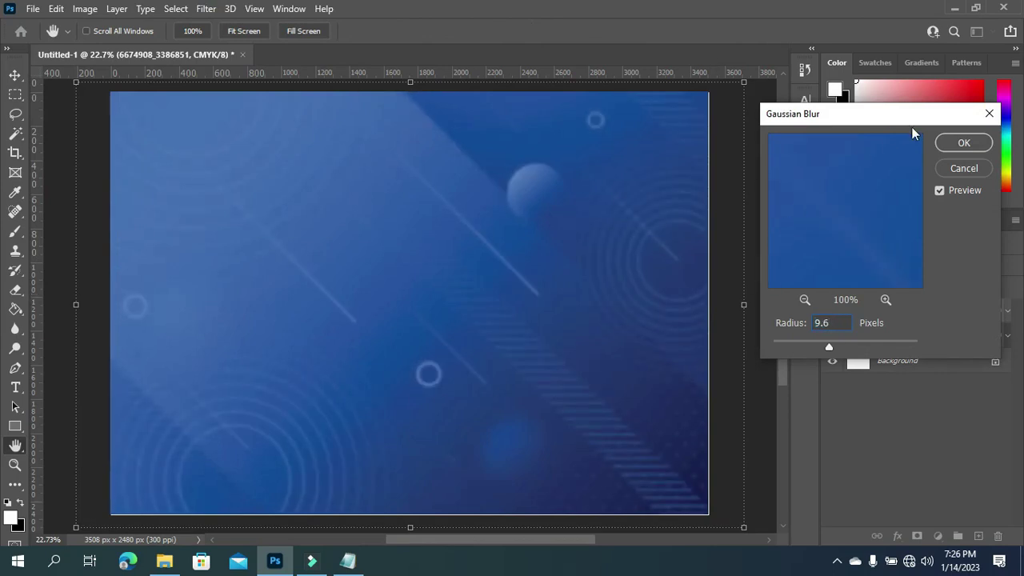
{"action": "left_click", "coordinate": [951, 145]}
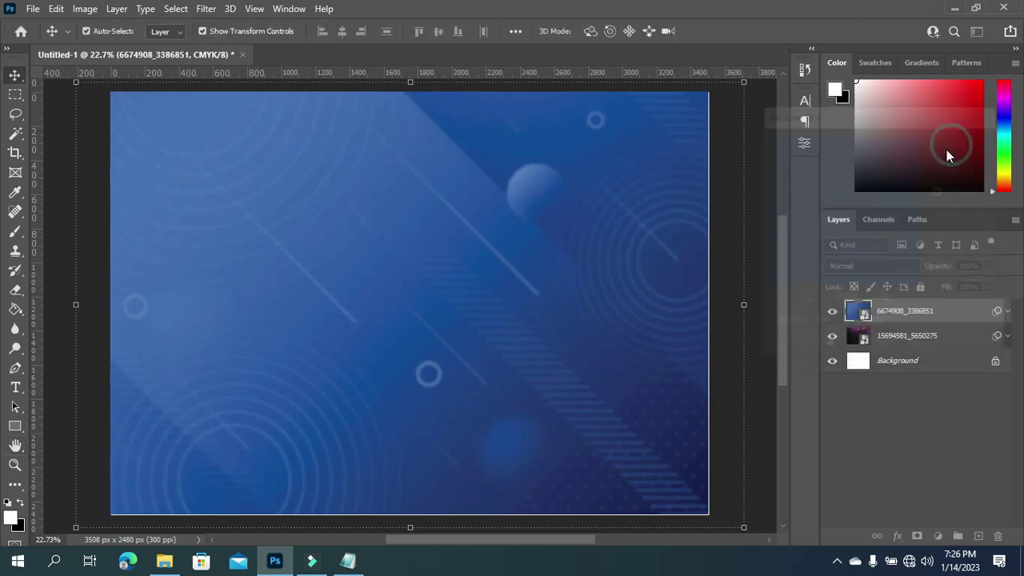
Collapse the blue pattern layer's smart filter list and set the layer's blend mode to Overlay.
{"action": "left_click", "coordinate": [1009, 314]}
{"action": "left_click", "coordinate": [861, 264]}
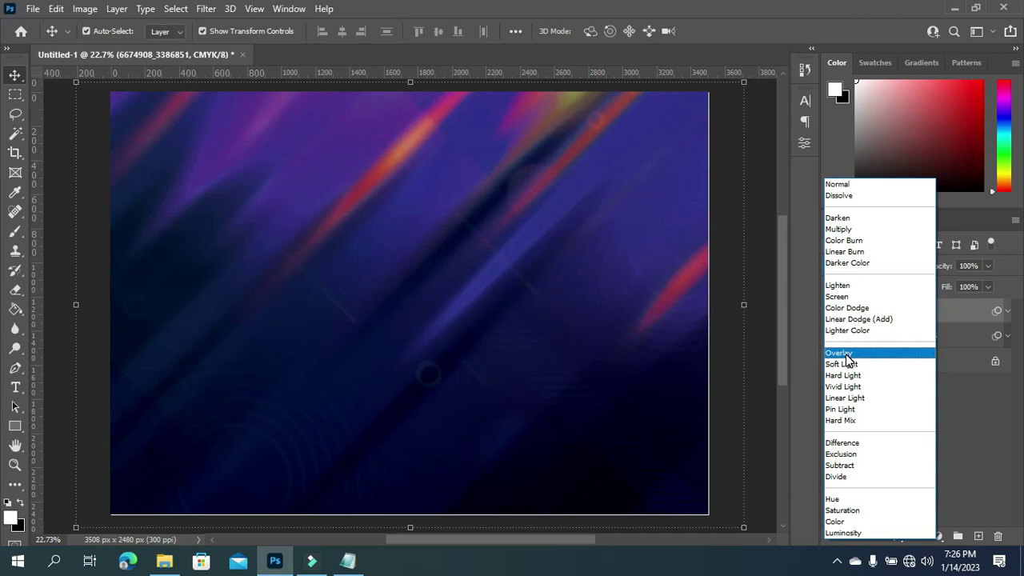
{"action": "left_click", "coordinate": [846, 357]}
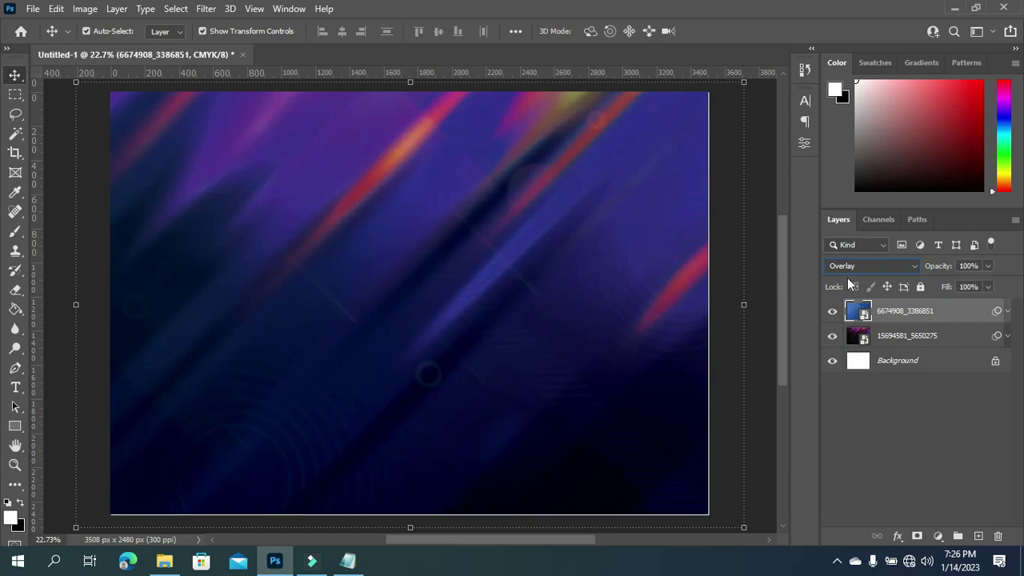
Place image 15549589_5595321 from the resource folder and move it up to align with the canvas's upper edge.
{"action": "left_click", "coordinate": [164, 560]}
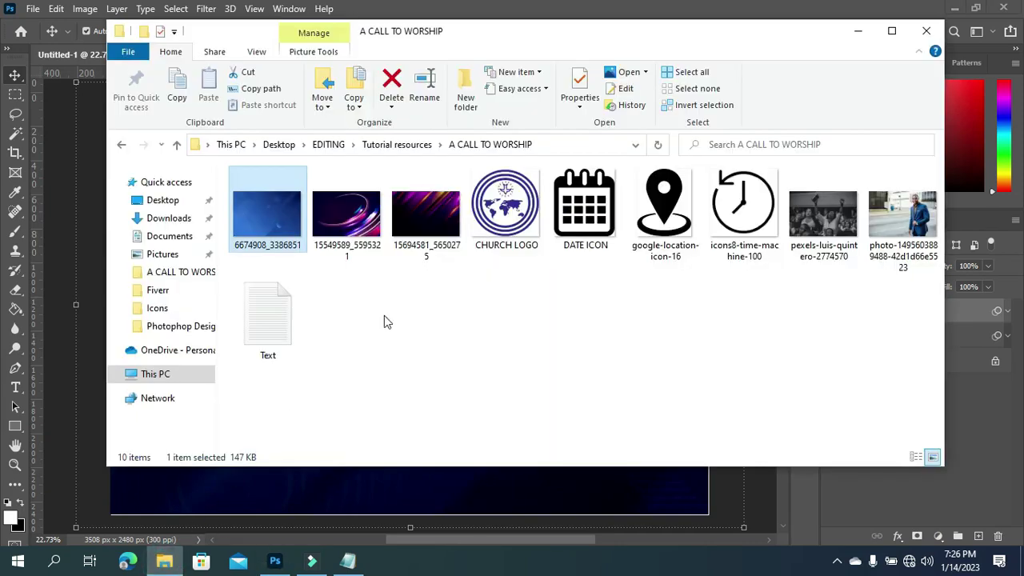
{"action": "left_click", "coordinate": [453, 293]}
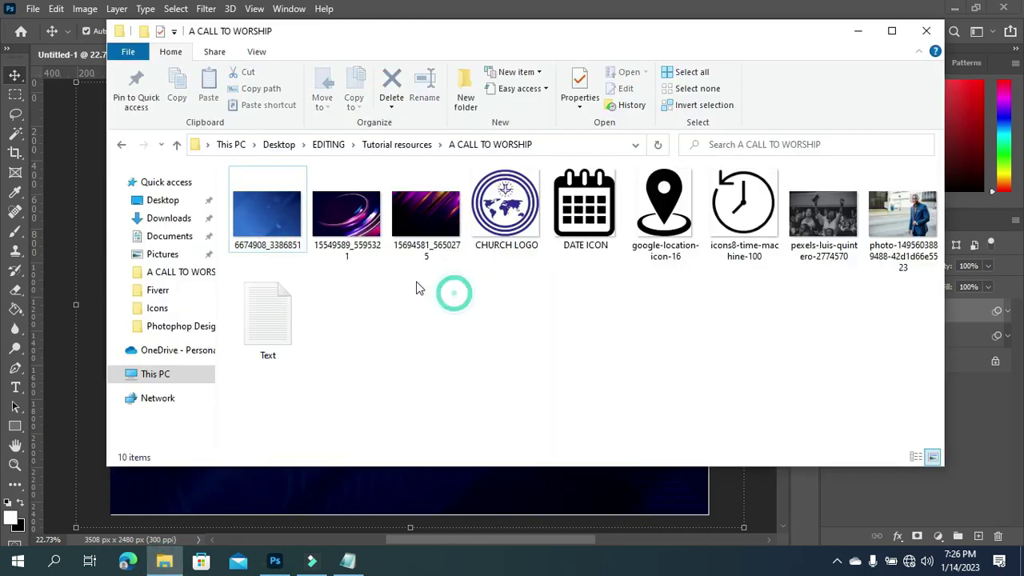
{"action": "left_click", "coordinate": [353, 228]}
{"action": "left_click_drag", "start_coordinate": [356, 228], "coordinate": [362, 502]}
{"action": "left_click_drag", "start_coordinate": [430, 353], "coordinate": [431, 324]}
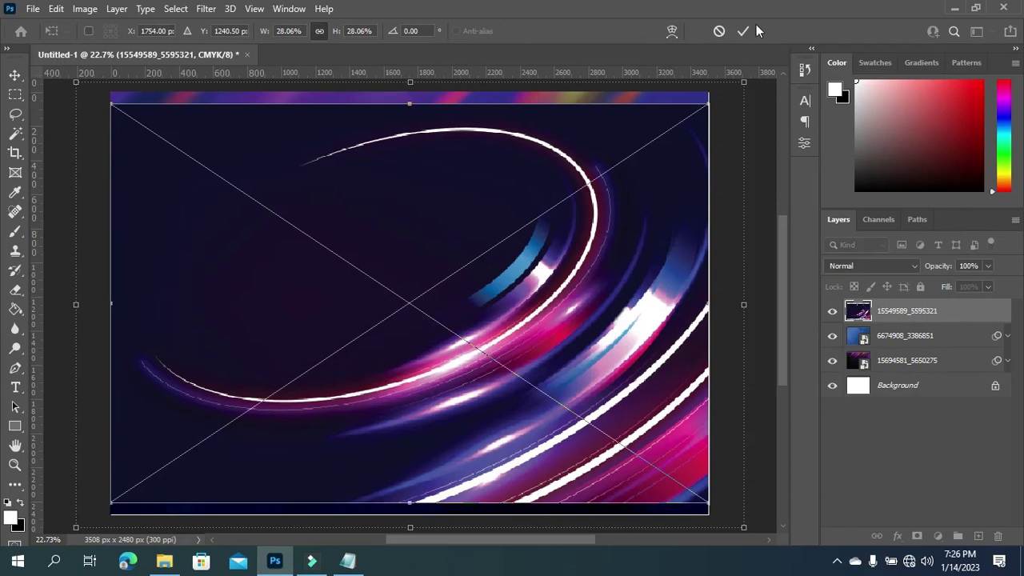
{"action": "left_click", "coordinate": [749, 30]}
{"action": "left_click", "coordinate": [612, 193]}
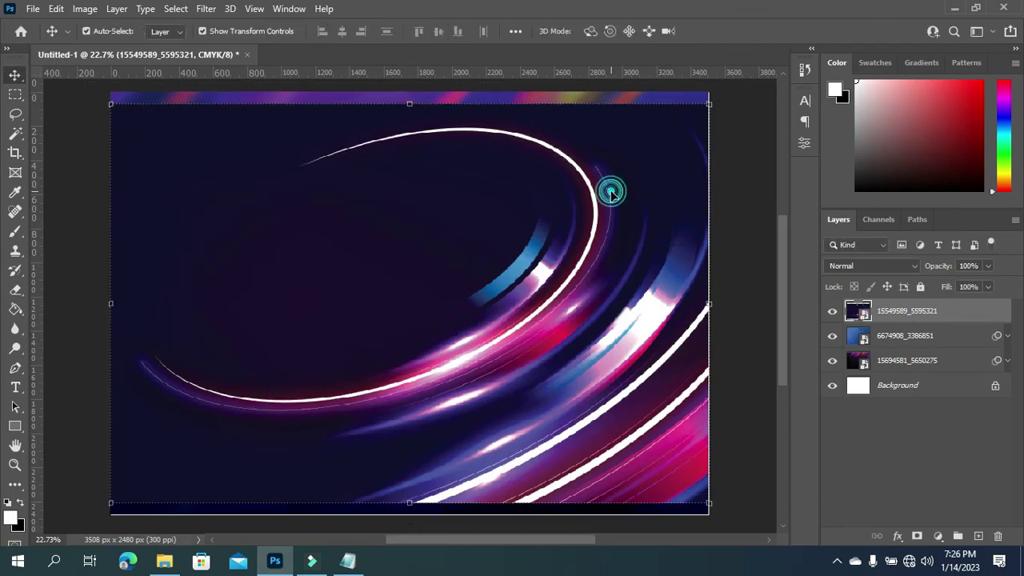
{"action": "left_click_drag", "start_coordinate": [611, 196], "coordinate": [612, 183]}
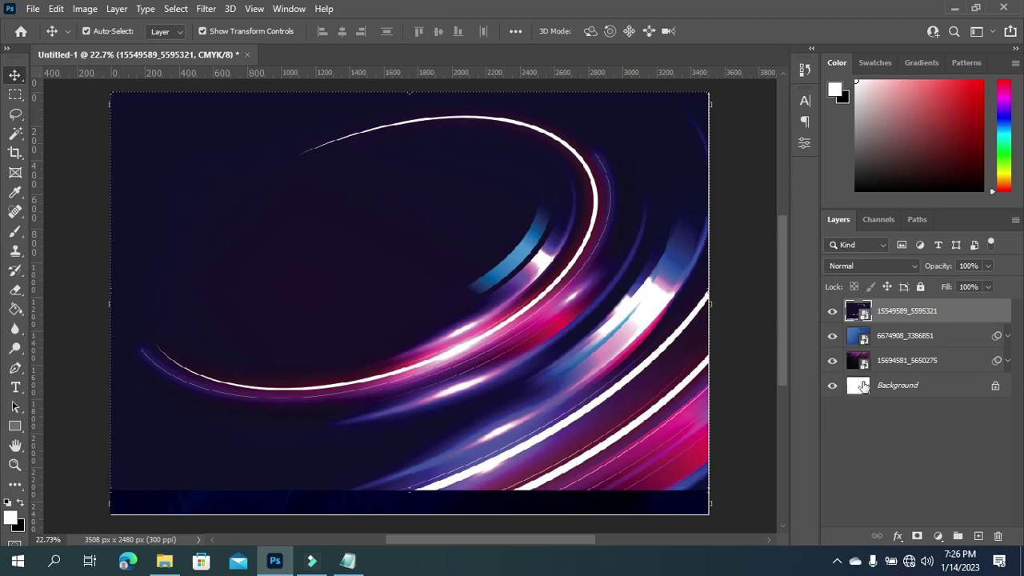
Apply a Gaussian Blur with a radius of 23.5 pixels to the curved light streaks image.
{"action": "left_click", "coordinate": [203, 9]}
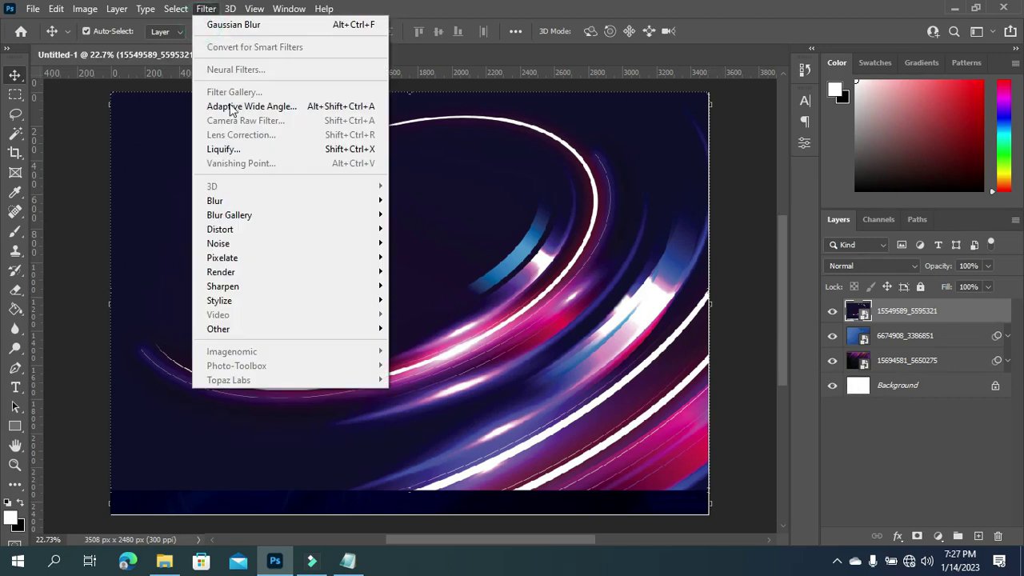
{"action": "mouse_move", "coordinate": [265, 201]}
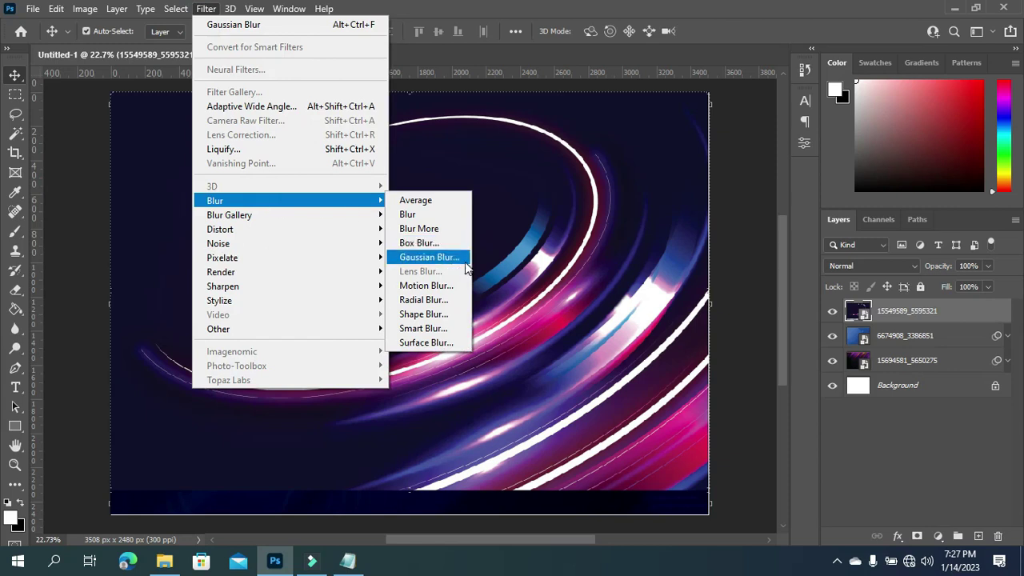
{"action": "left_click", "coordinate": [429, 256]}
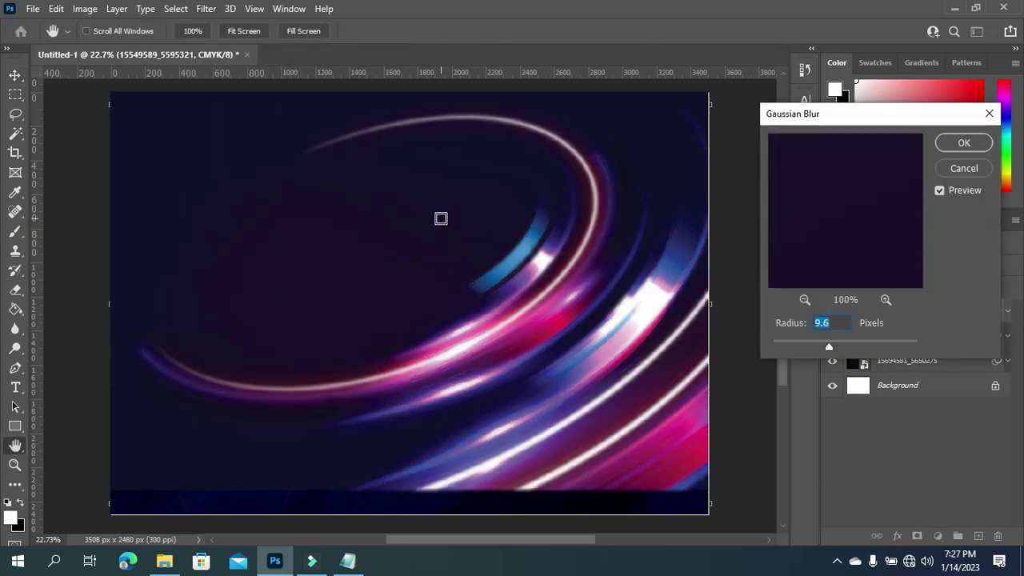
{"action": "type", "text": "23"}
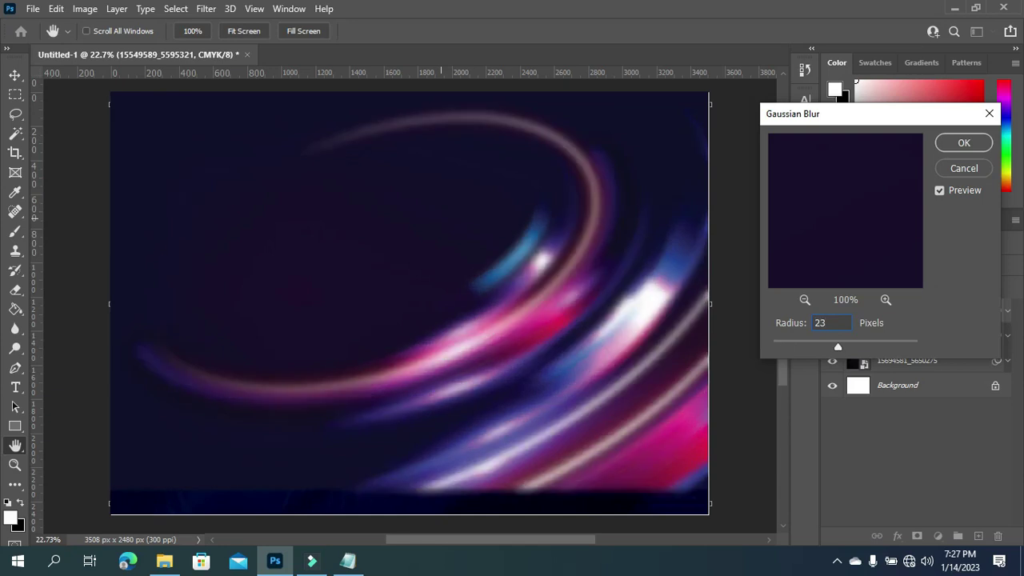
{"action": "type", "text": ".5"}
{"action": "left_click", "coordinate": [958, 143]}
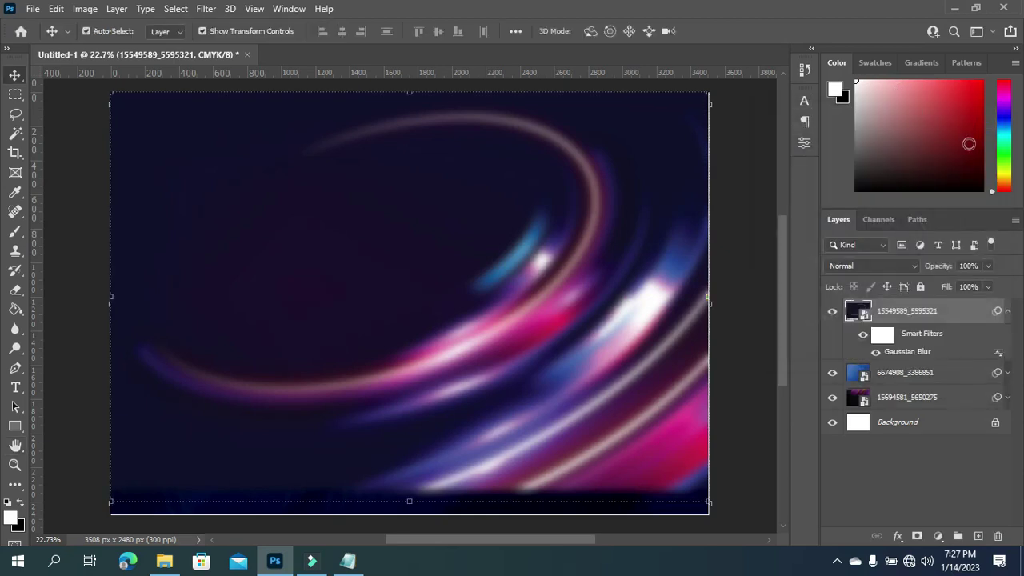
Add a layer mask to the light streaks image and set the Gradient tool to the Foreground to Transparent preset.
{"action": "left_click", "coordinate": [916, 536]}
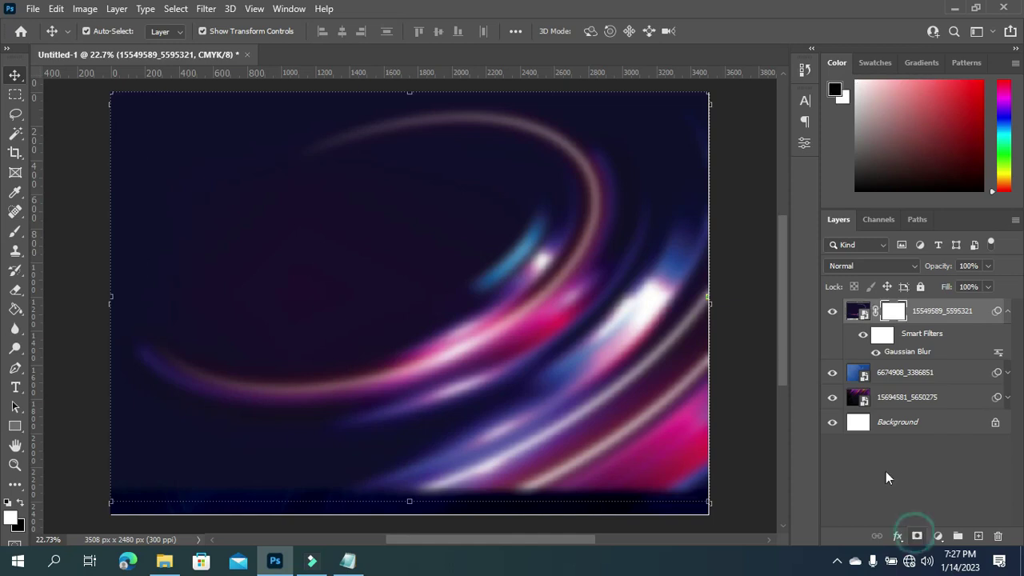
{"action": "left_click", "coordinate": [14, 311]}
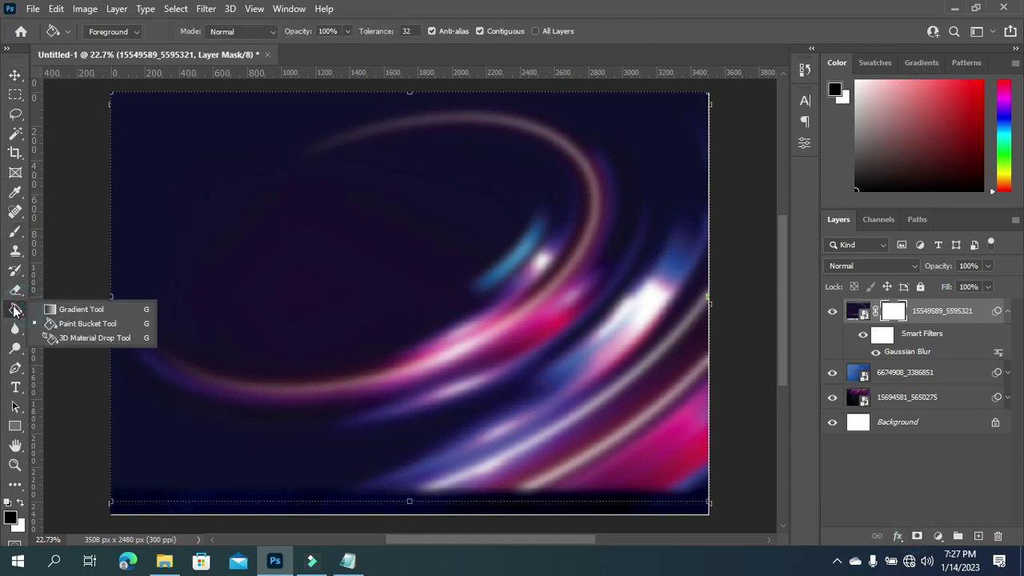
{"action": "left_click", "coordinate": [72, 311]}
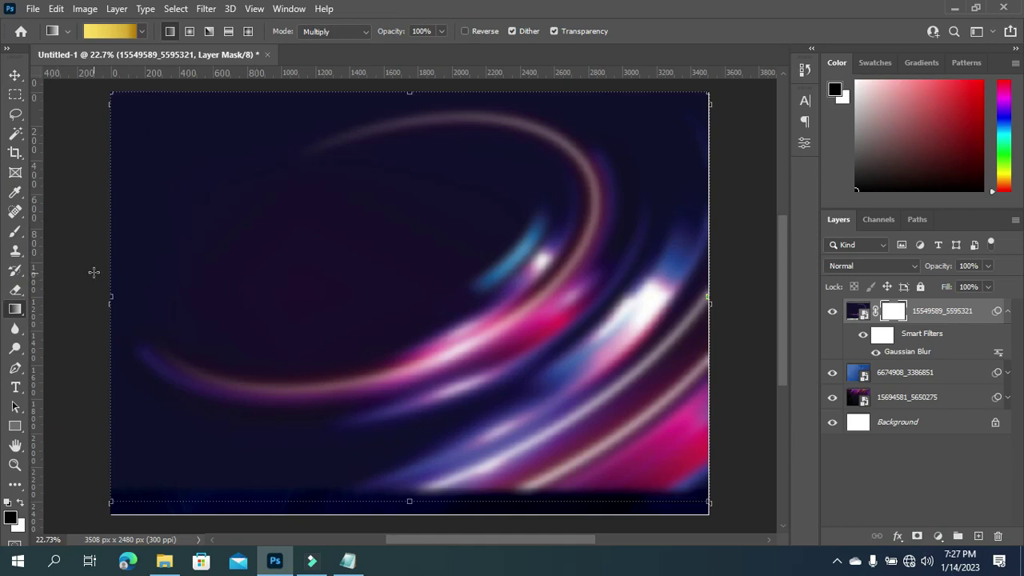
{"action": "left_click", "coordinate": [111, 31]}
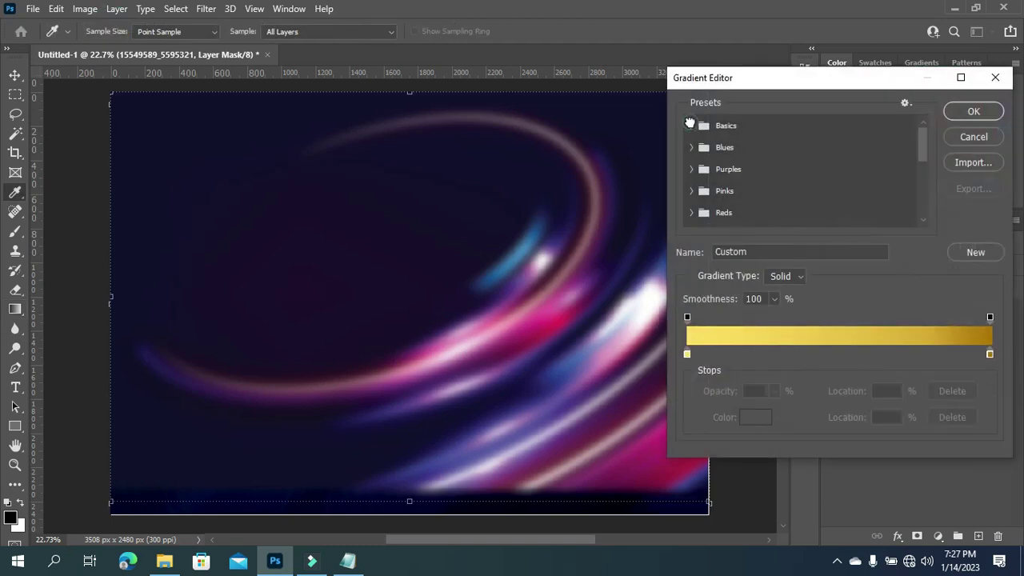
{"action": "left_click", "coordinate": [690, 125]}
{"action": "left_click", "coordinate": [736, 152]}
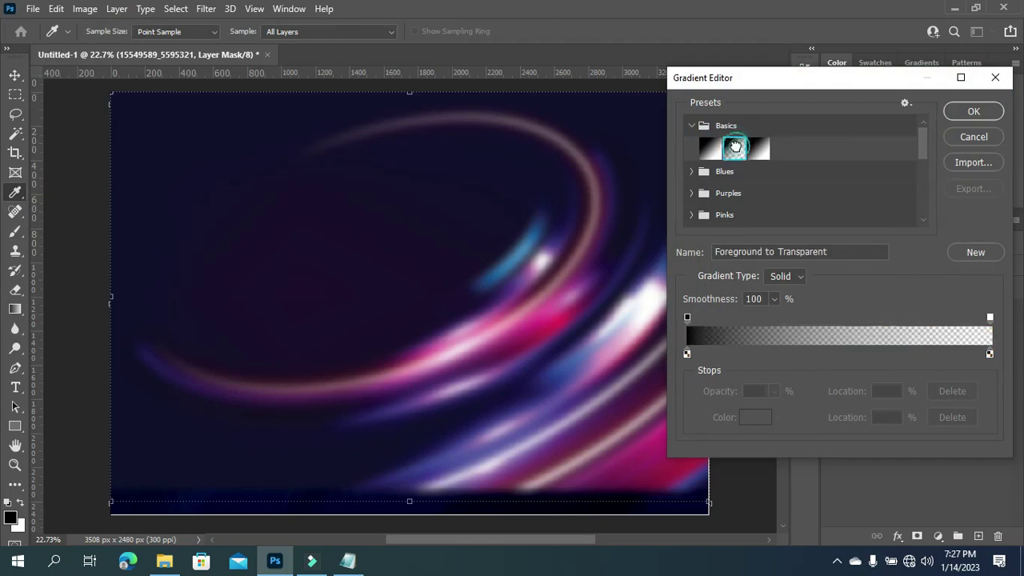
{"action": "left_click", "coordinate": [955, 110]}
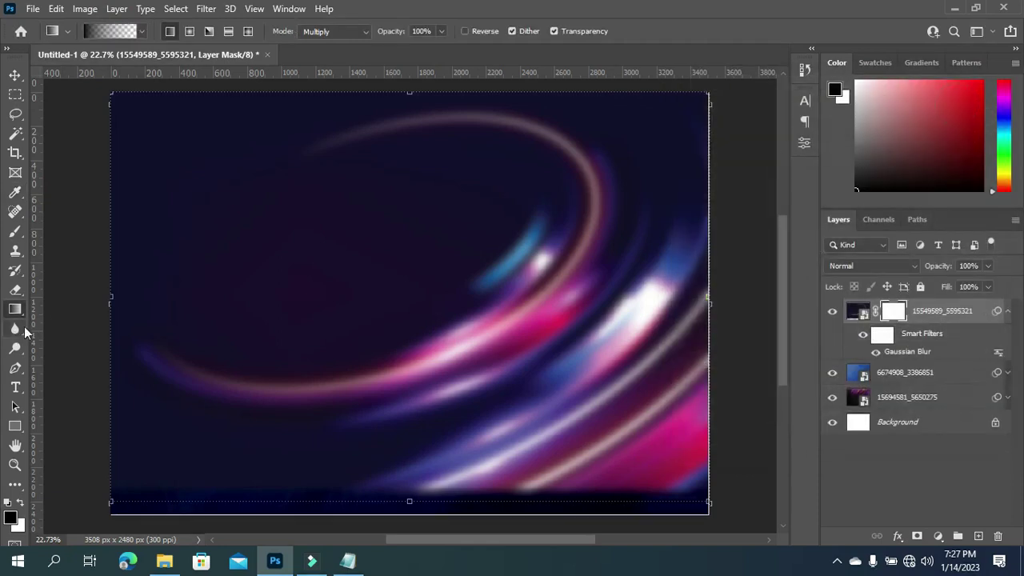
Fade the light streaks image's left and bottom edges with mask gradients and collapse its smart filter list.
{"action": "left_click_drag", "start_coordinate": [85, 270], "coordinate": [307, 262]}
{"action": "left_click_drag", "start_coordinate": [82, 297], "coordinate": [398, 298]}
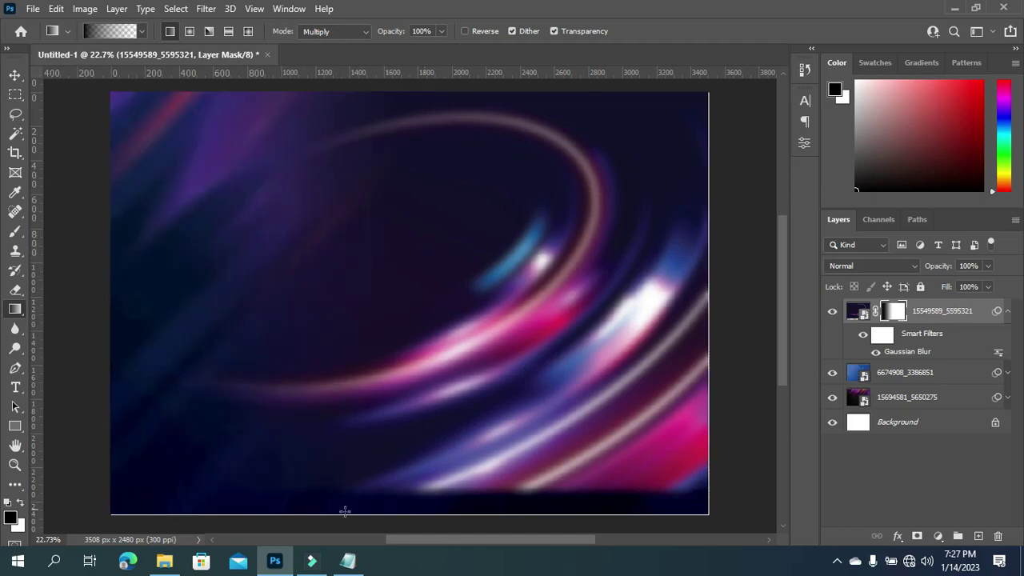
{"action": "left_click_drag", "start_coordinate": [493, 504], "coordinate": [549, 276]}
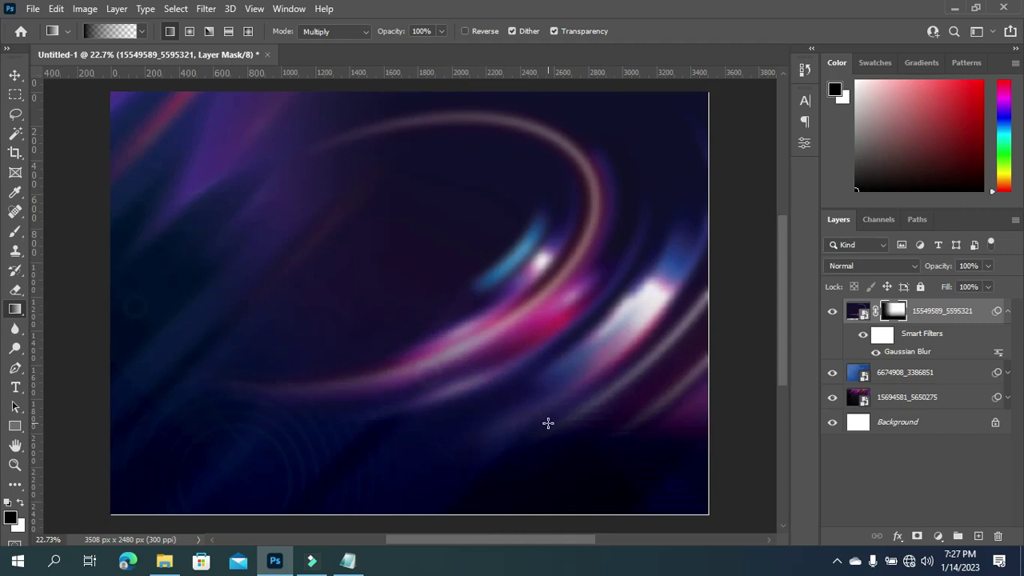
{"action": "key", "text": "v"}
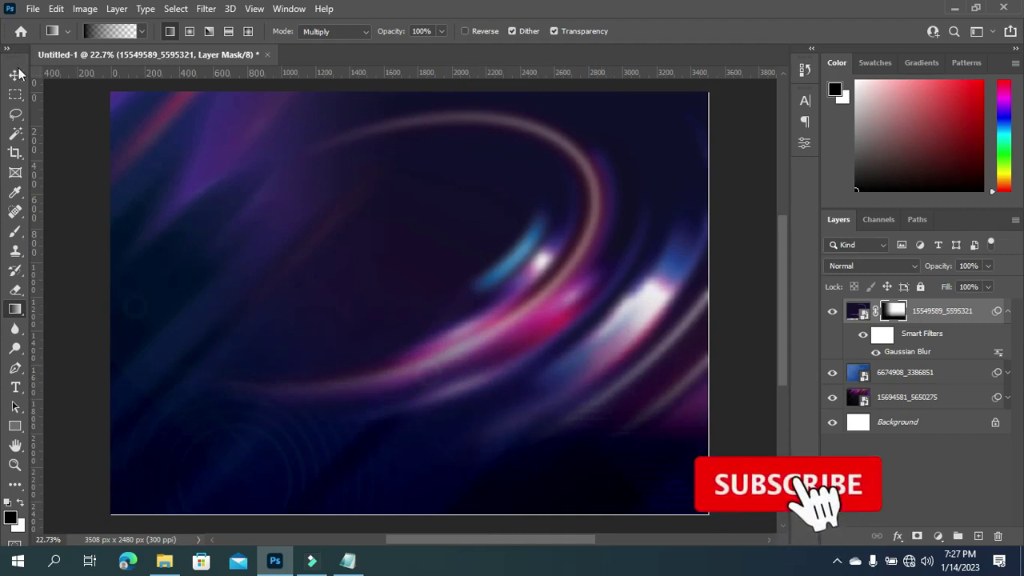
{"action": "left_click", "coordinate": [1008, 313]}
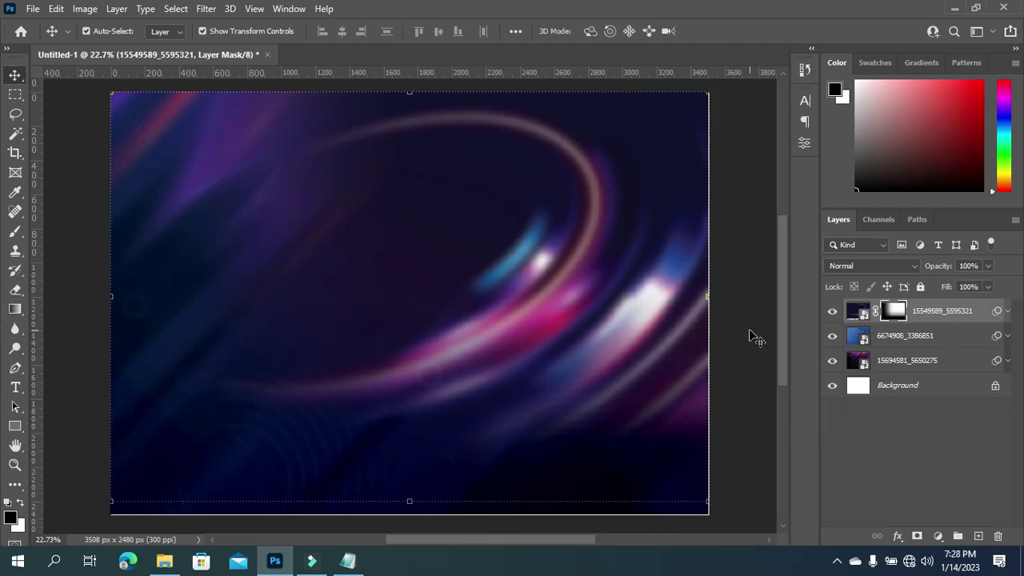
Place the pexels crowd photo at 21.33% scale in the canvas's upper middle and set its blend mode to Hard Light.
{"action": "left_click", "coordinate": [164, 560]}
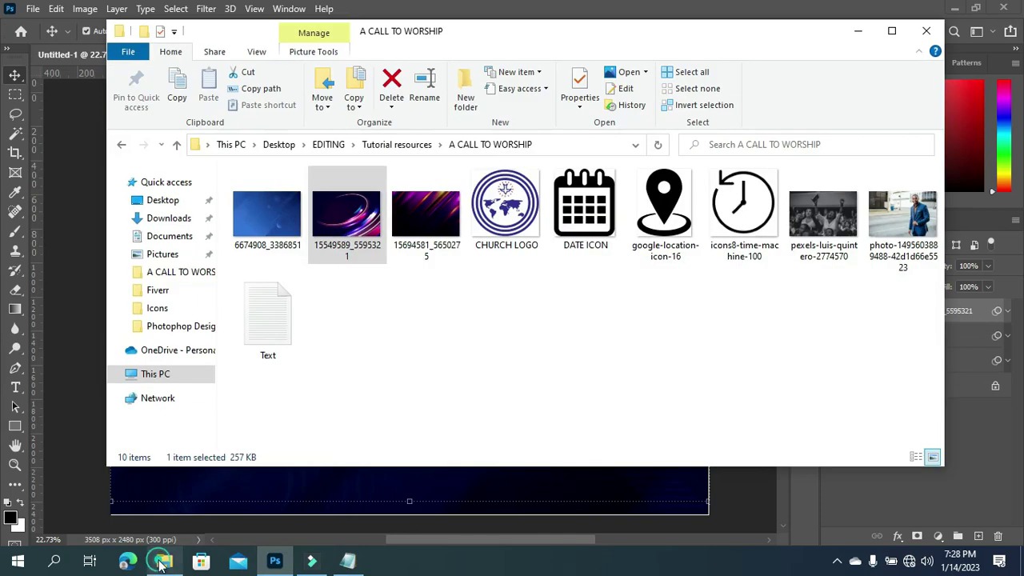
{"action": "left_click", "coordinate": [832, 231]}
{"action": "left_click_drag", "start_coordinate": [833, 231], "coordinate": [85, 380]}
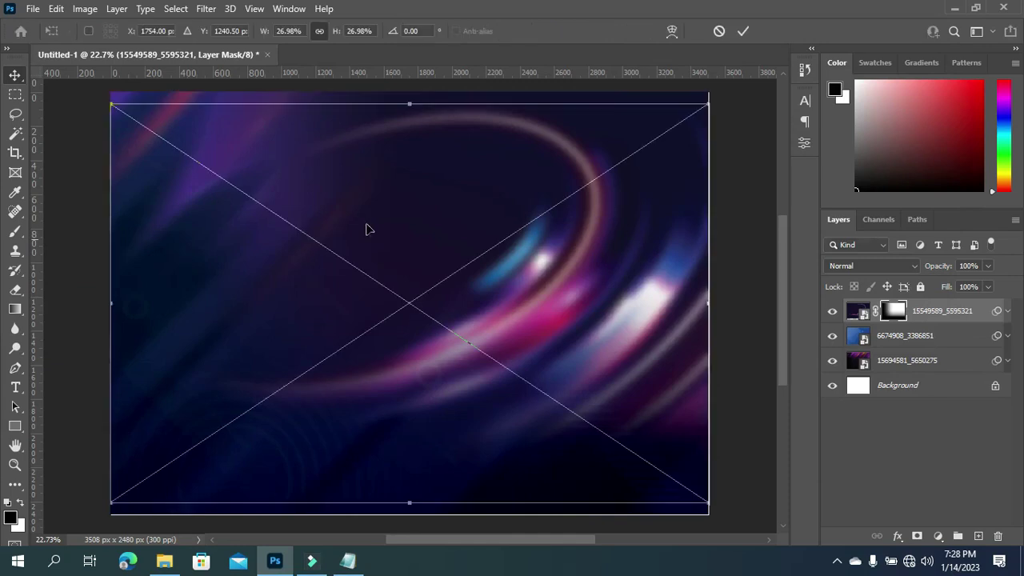
{"action": "mouse_move", "coordinate": [388, 213]}
{"action": "left_mouse_down"}
{"action": "mouse_move", "coordinate": [394, 220]}
{"action": "mouse_move", "coordinate": [388, 202]}
{"action": "left_mouse_up"}
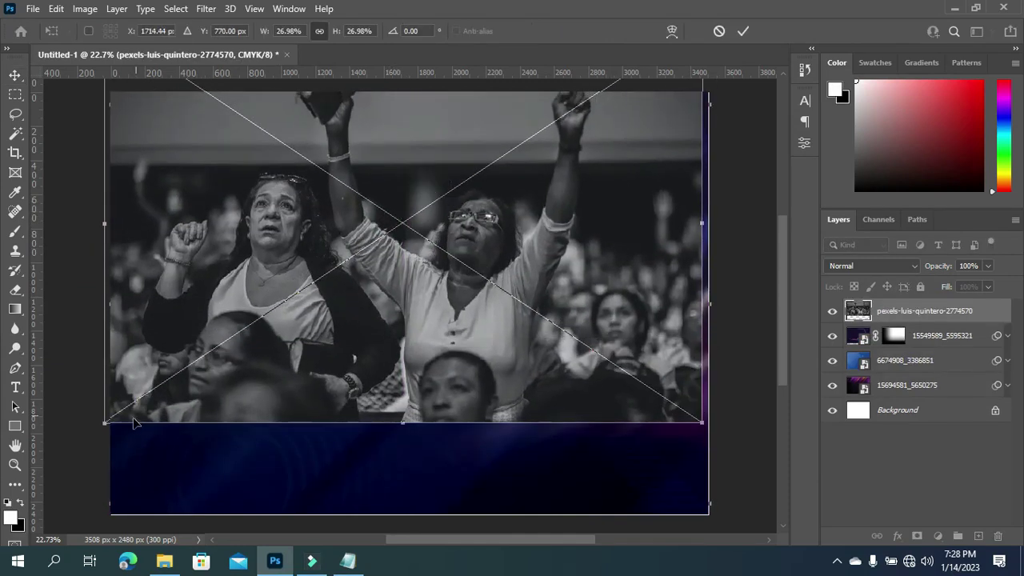
{"action": "left_click_drag", "start_coordinate": [107, 424], "coordinate": [194, 286]}
{"action": "left_click_drag", "start_coordinate": [441, 233], "coordinate": [372, 257]}
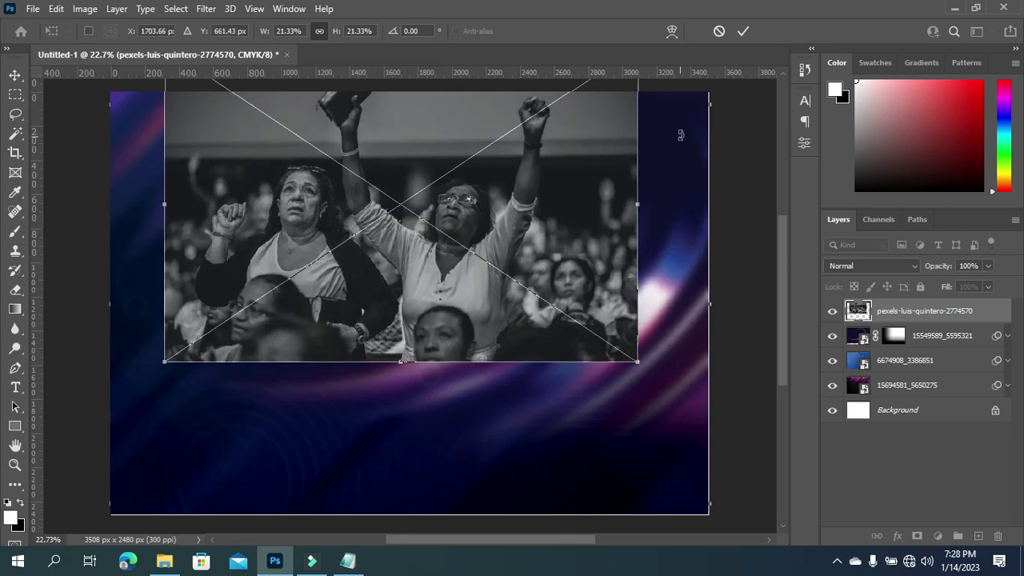
{"action": "key", "text": "Return"}
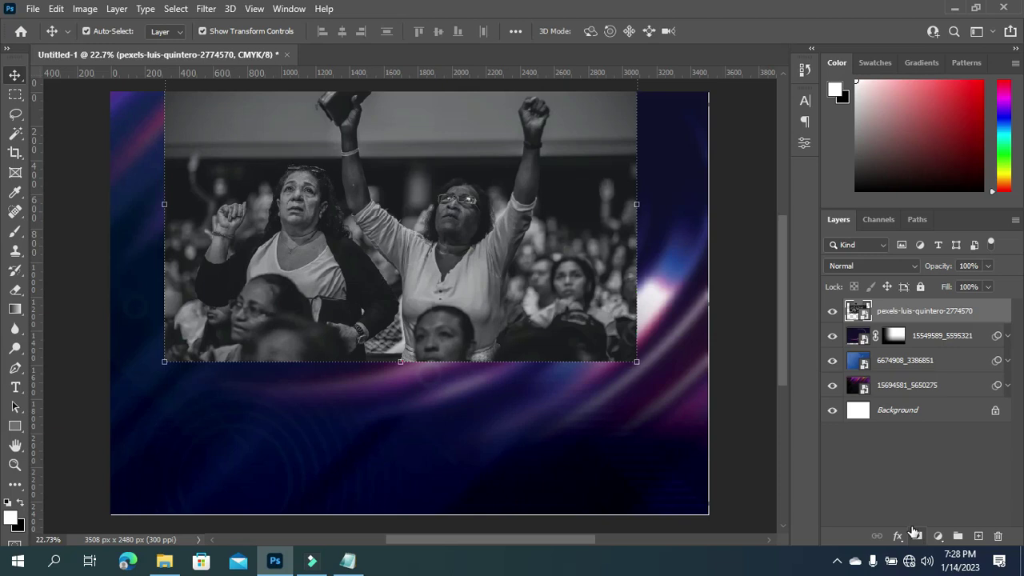
{"action": "left_click", "coordinate": [891, 271]}
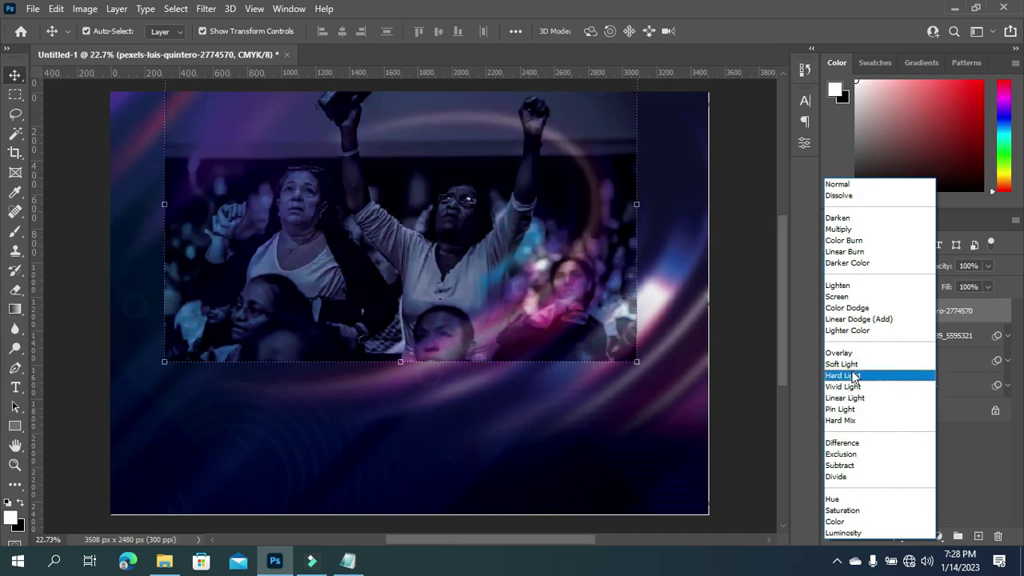
{"action": "left_click", "coordinate": [852, 376]}
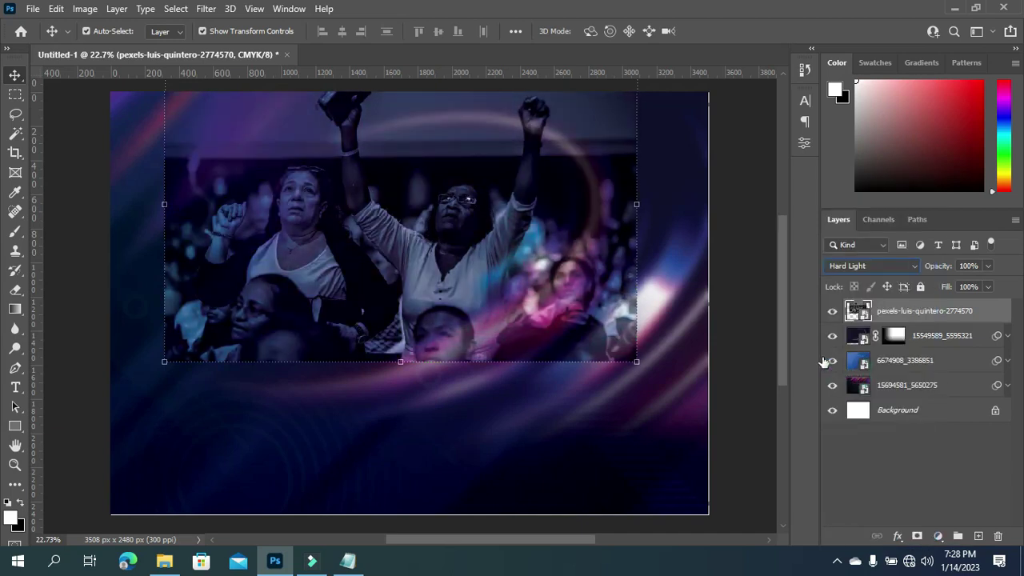
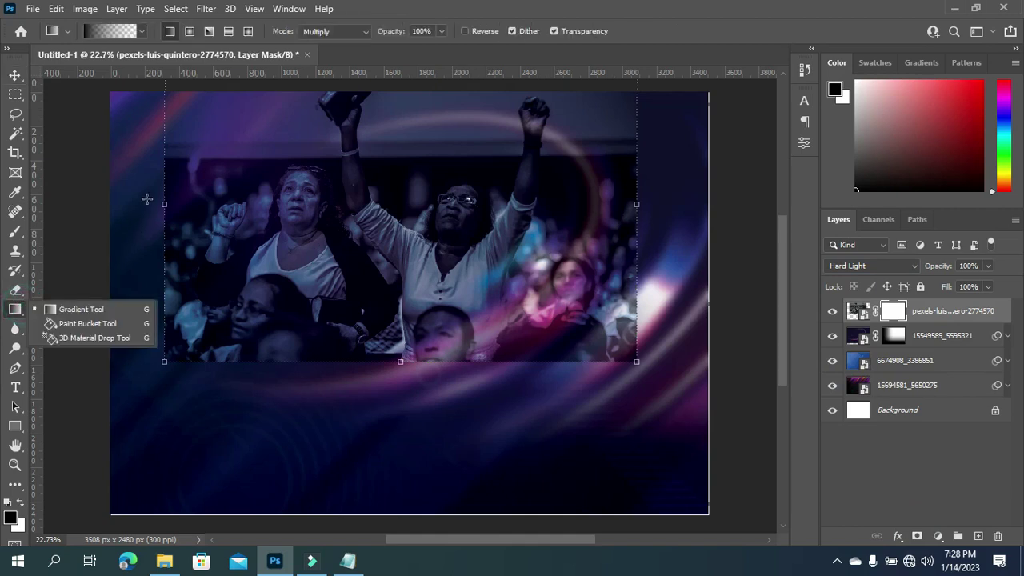
Mask the crowd photo and fade its left, bottom and right edges into the background with black-to-transparent gradients.
{"action": "left_click_drag", "start_coordinate": [146, 198], "coordinate": [188, 199]}
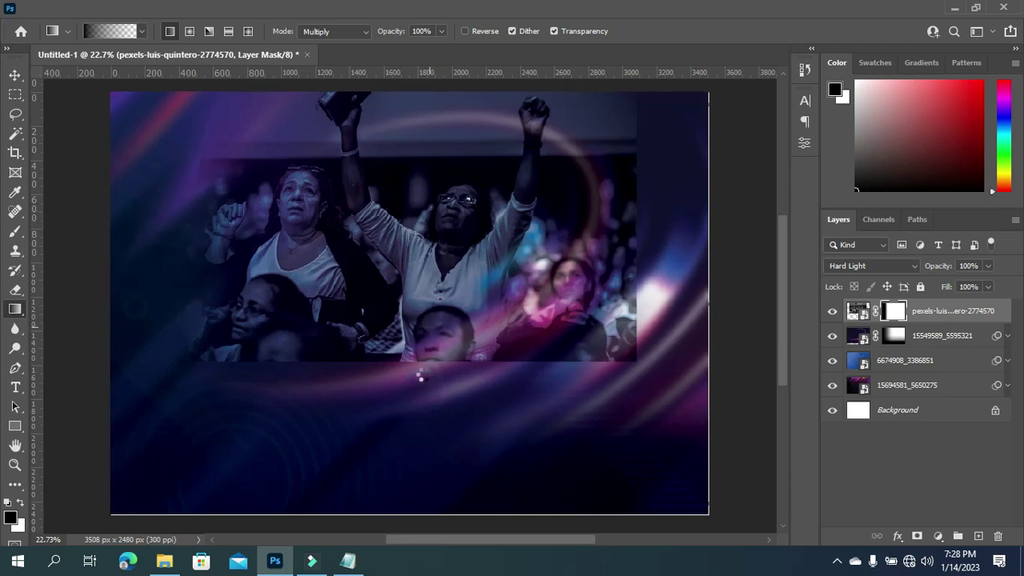
{"action": "left_click_drag", "start_coordinate": [406, 307], "coordinate": [420, 377]}
{"action": "mouse_move", "coordinate": [402, 299]}
{"action": "left_mouse_down"}
{"action": "mouse_move", "coordinate": [407, 381]}
{"action": "mouse_move", "coordinate": [403, 299]}
{"action": "left_mouse_up"}
{"action": "left_click_drag", "start_coordinate": [146, 373], "coordinate": [225, 300]}
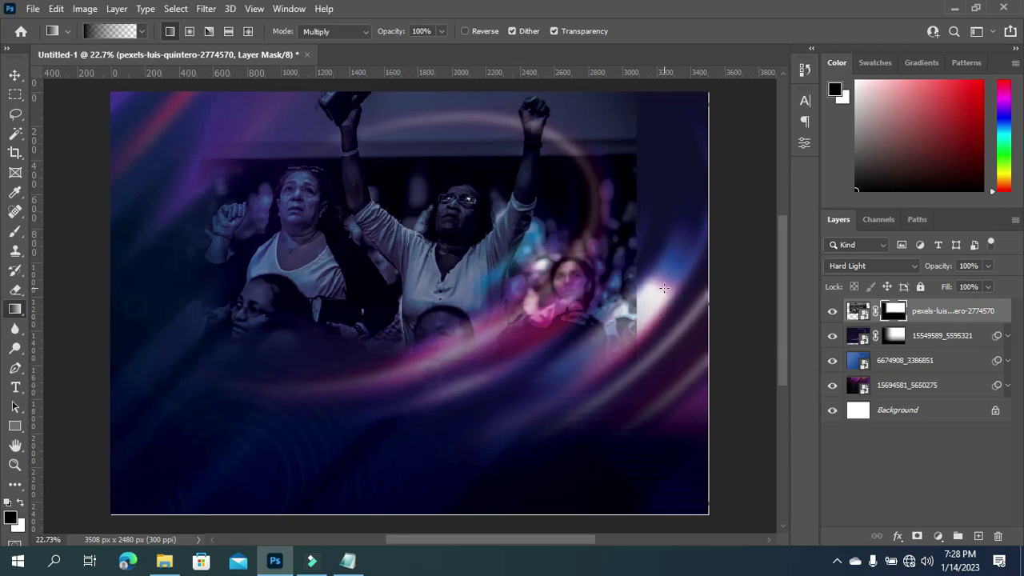
{"action": "left_click_drag", "start_coordinate": [647, 240], "coordinate": [629, 245]}
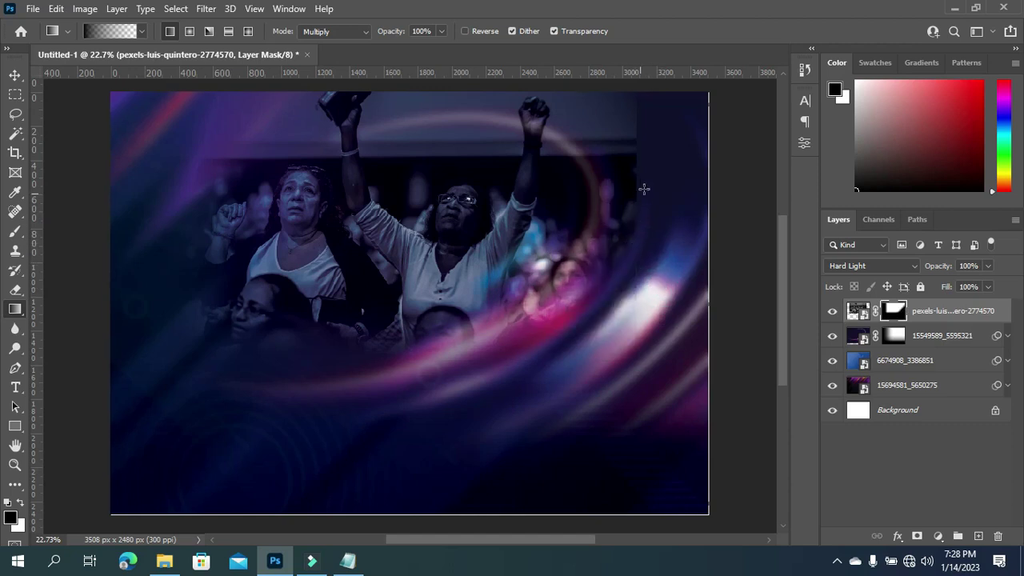
{"action": "left_click_drag", "start_coordinate": [658, 184], "coordinate": [554, 201]}
{"action": "left_click_drag", "start_coordinate": [637, 189], "coordinate": [589, 190]}
{"action": "left_click_drag", "start_coordinate": [154, 199], "coordinate": [253, 198]}
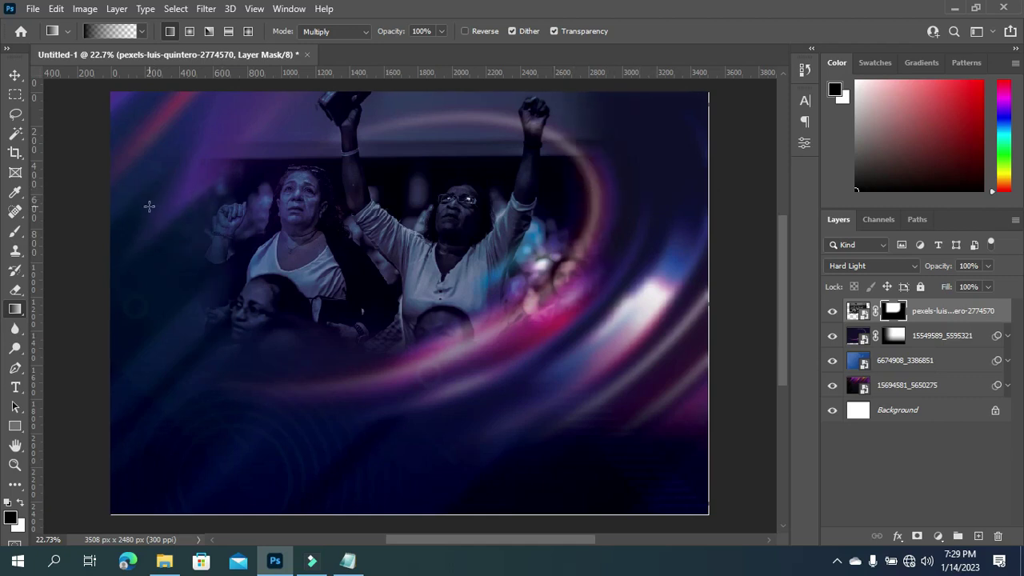
{"action": "left_click_drag", "start_coordinate": [179, 375], "coordinate": [231, 327]}
{"action": "left_click", "coordinate": [13, 76]}
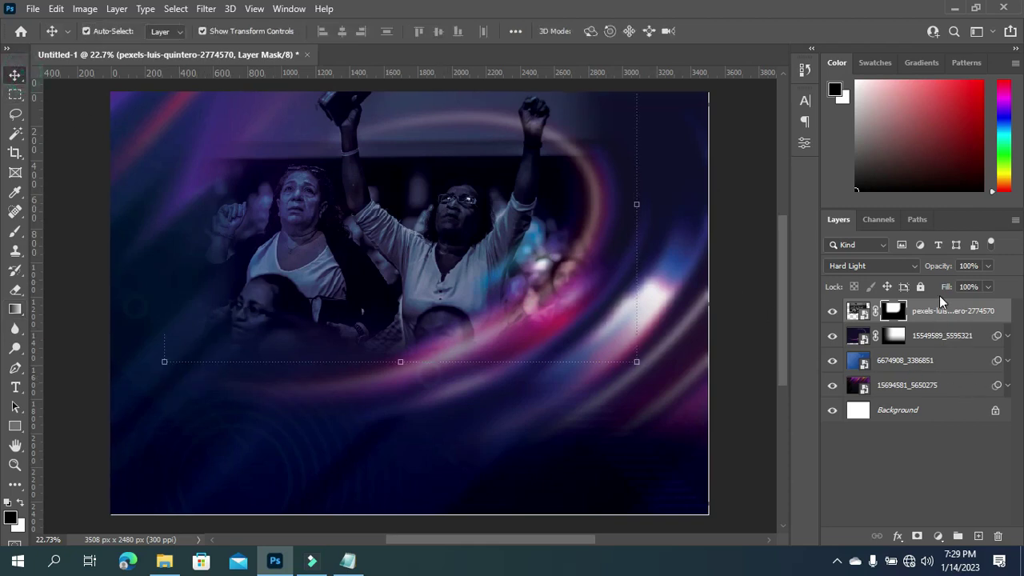
Set the crowd photo layer's opacity to 33% and nudge the photo slightly to the right.
{"action": "left_click", "coordinate": [939, 311]}
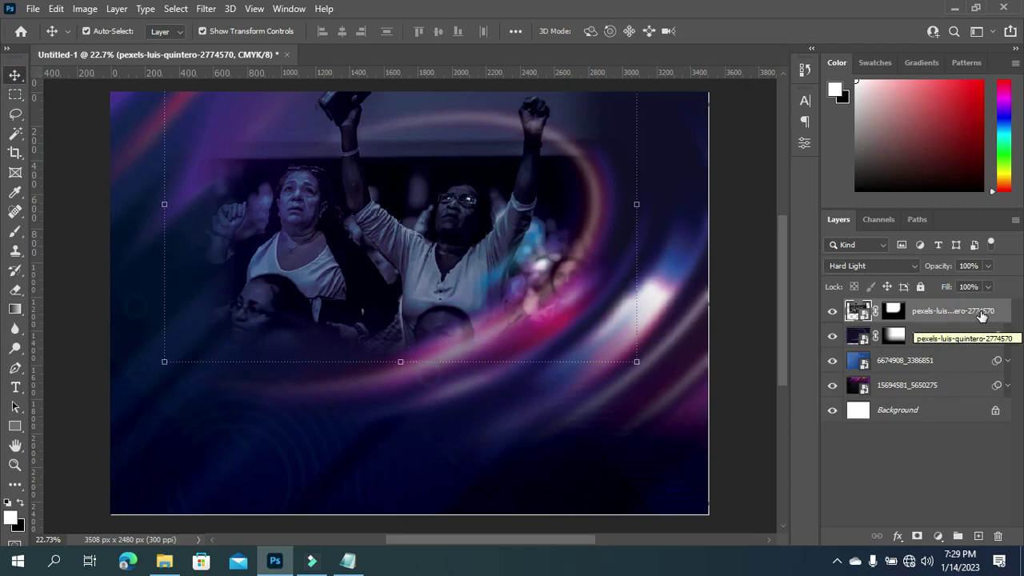
{"action": "left_click", "coordinate": [960, 266]}
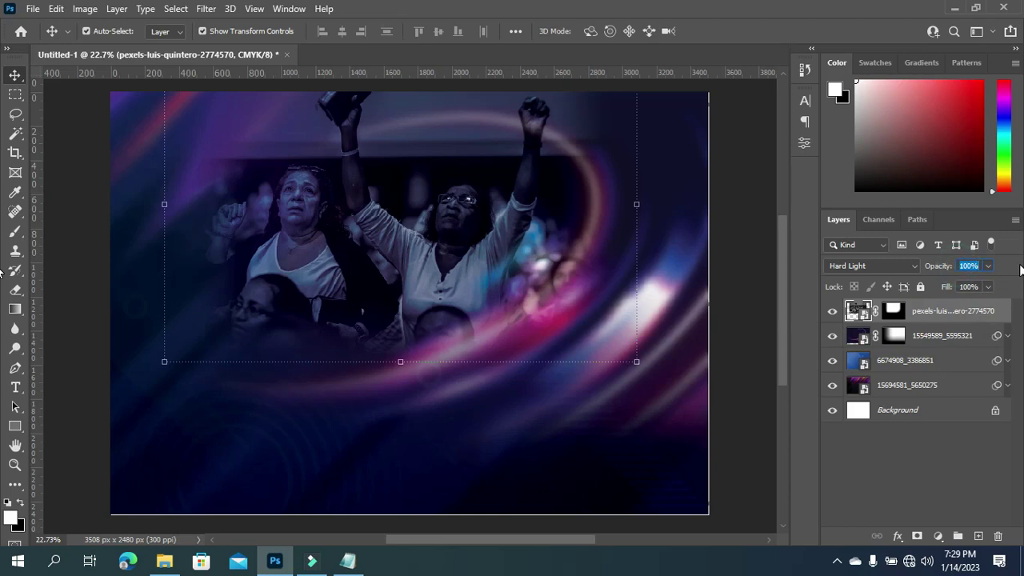
{"action": "type", "text": "33"}
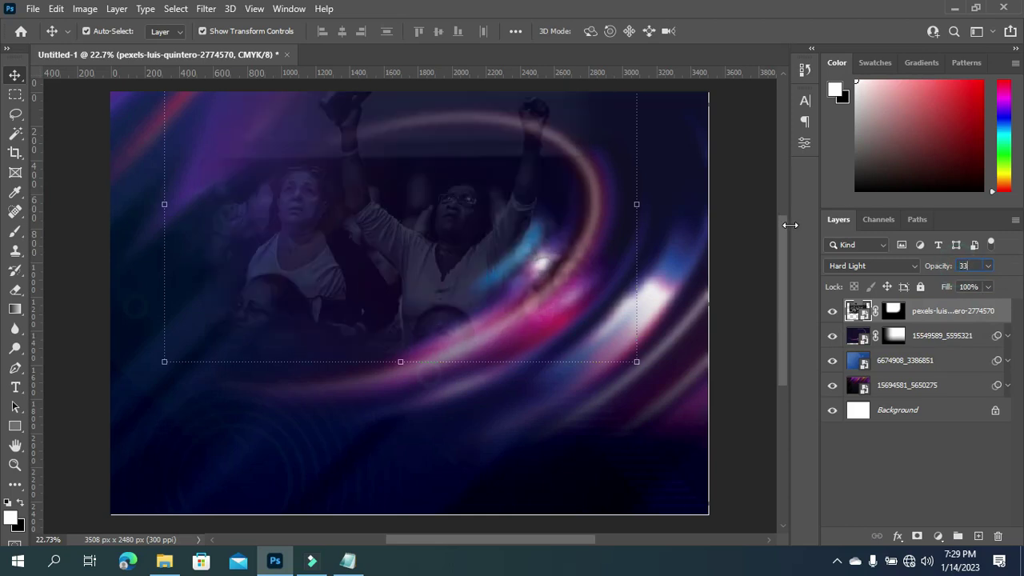
{"action": "left_click", "coordinate": [744, 253]}
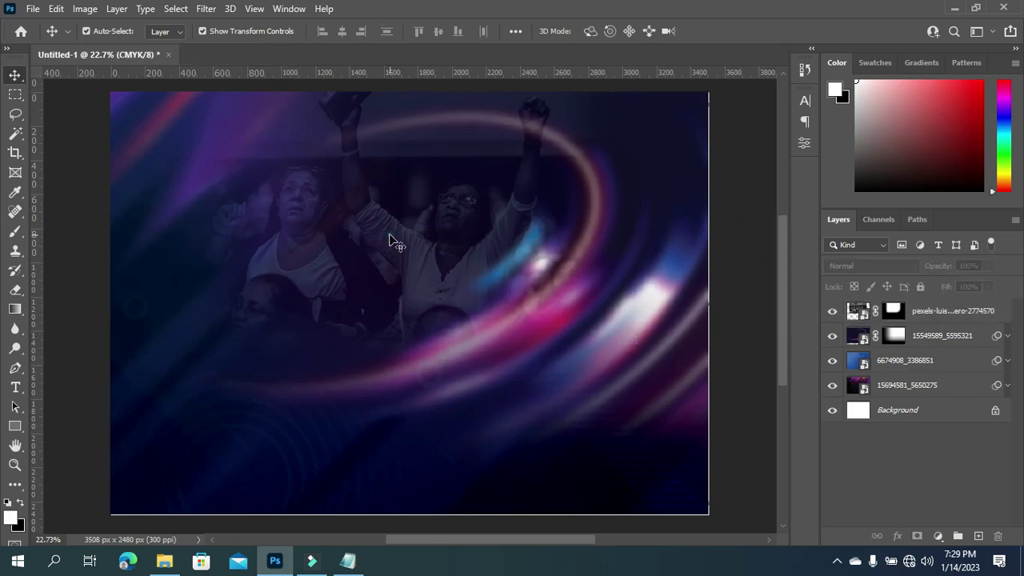
{"action": "left_click_drag", "start_coordinate": [389, 238], "coordinate": [394, 234]}
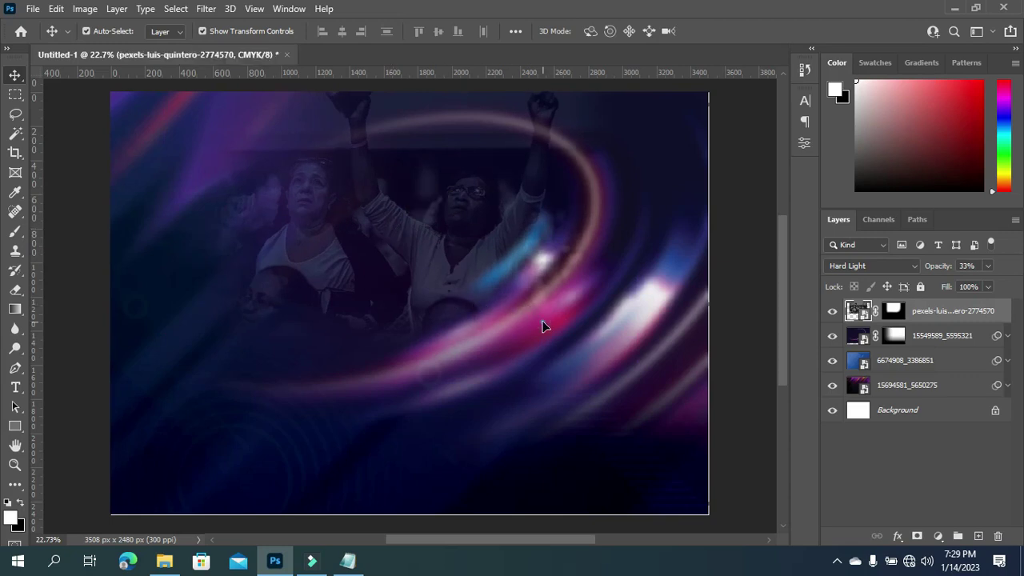
{"action": "mouse_move", "coordinate": [542, 325]}
{"action": "left_mouse_down"}
{"action": "mouse_move", "coordinate": [556, 302]}
{"action": "mouse_move", "coordinate": [548, 320]}
{"action": "left_mouse_up"}
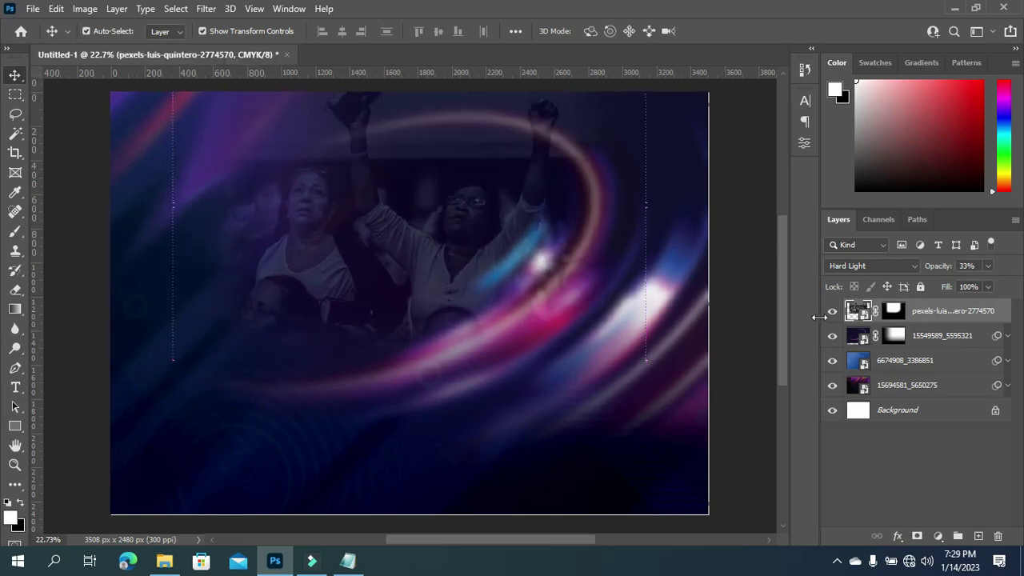
Move the light streaks image up and slightly right, keeping it at 100% scale.
{"action": "left_click", "coordinate": [928, 336]}
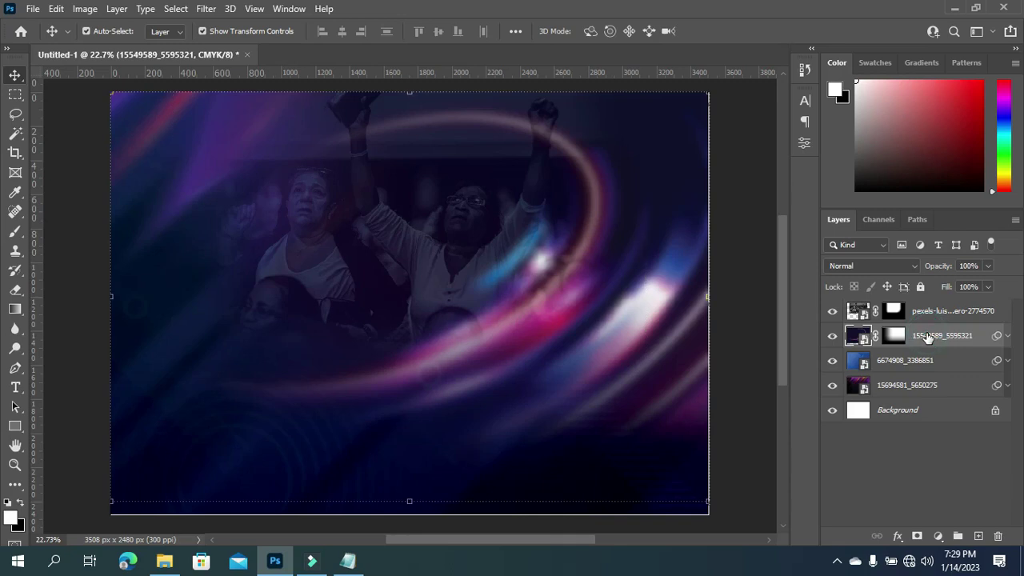
{"action": "left_click", "coordinate": [707, 297]}
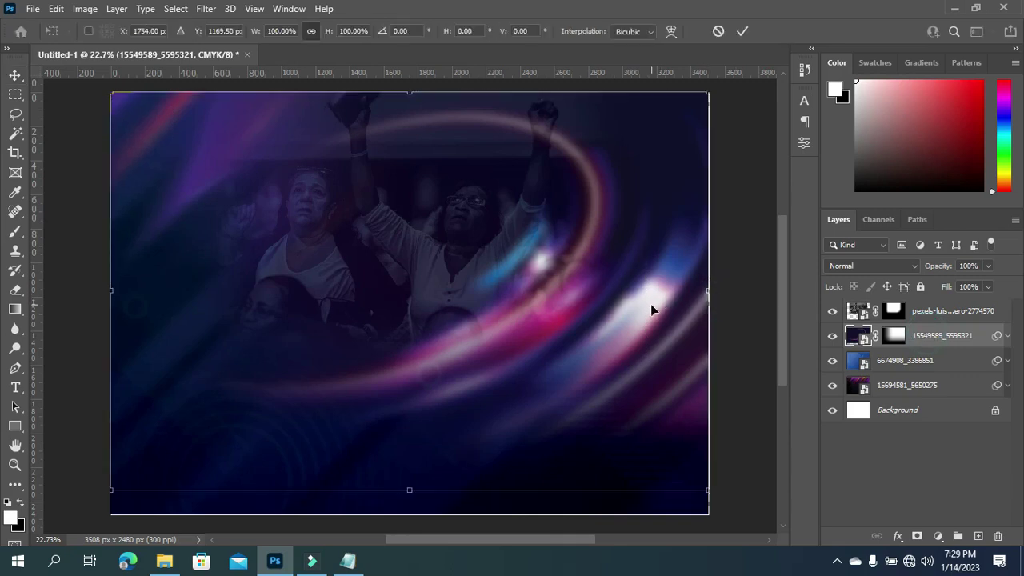
{"action": "left_click_drag", "start_coordinate": [651, 310], "coordinate": [658, 281]}
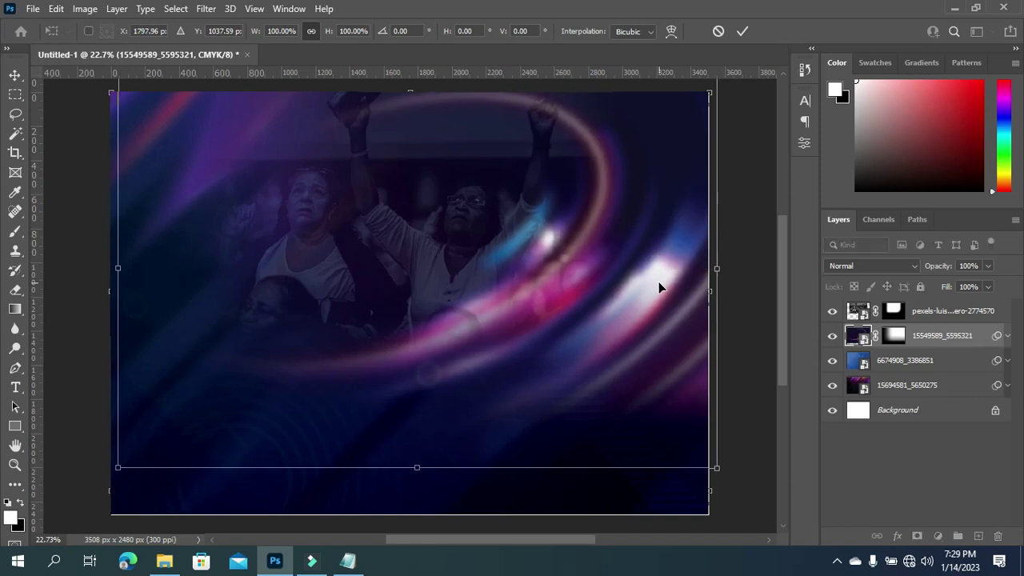
{"action": "left_click", "coordinate": [742, 31]}
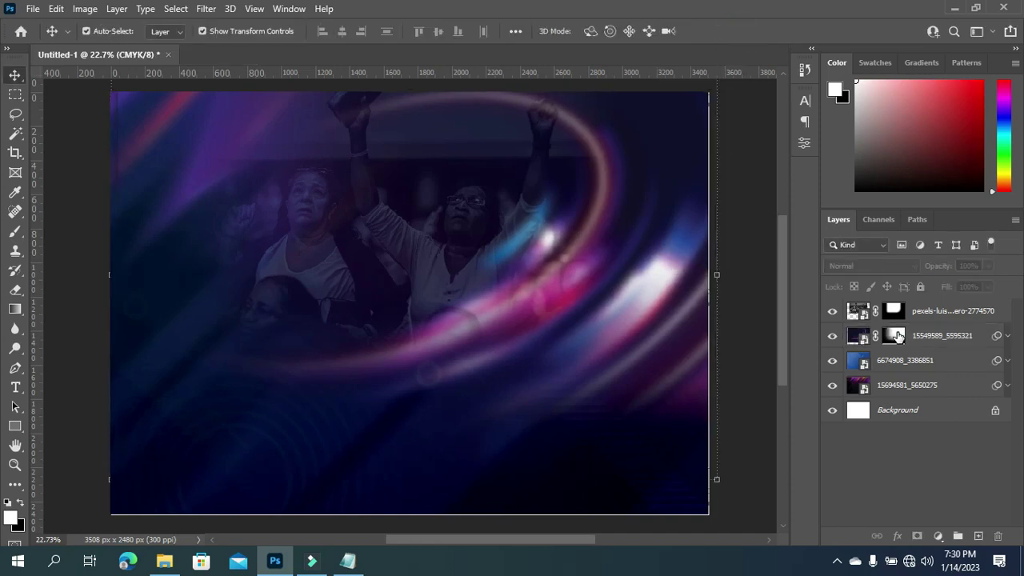
Fade the light streaks image's exposed left edge with black-to-transparent gradients on its layer mask.
{"action": "left_click", "coordinate": [895, 336]}
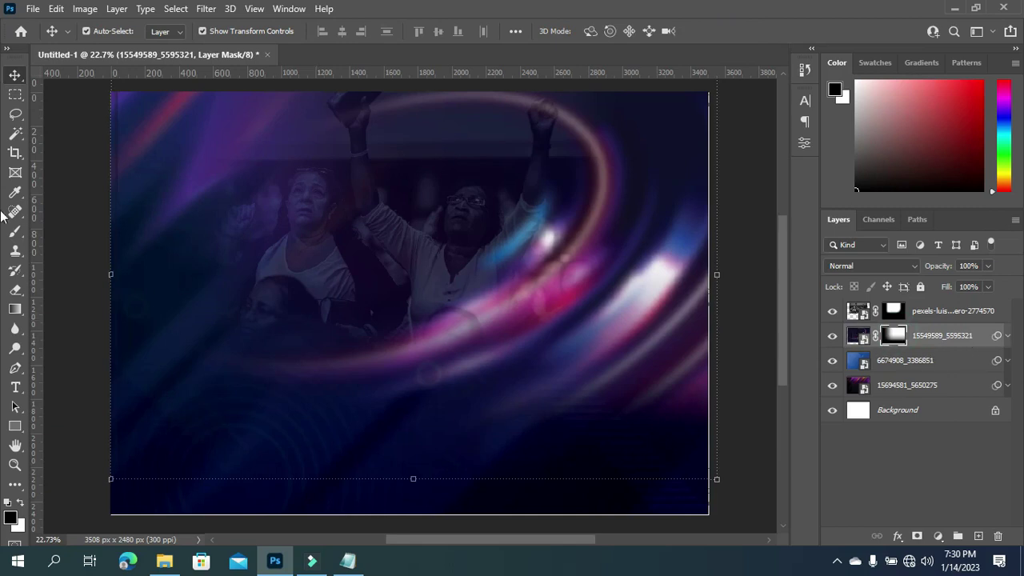
{"action": "left_click", "coordinate": [15, 308]}
{"action": "left_click_drag", "start_coordinate": [72, 255], "coordinate": [212, 258]}
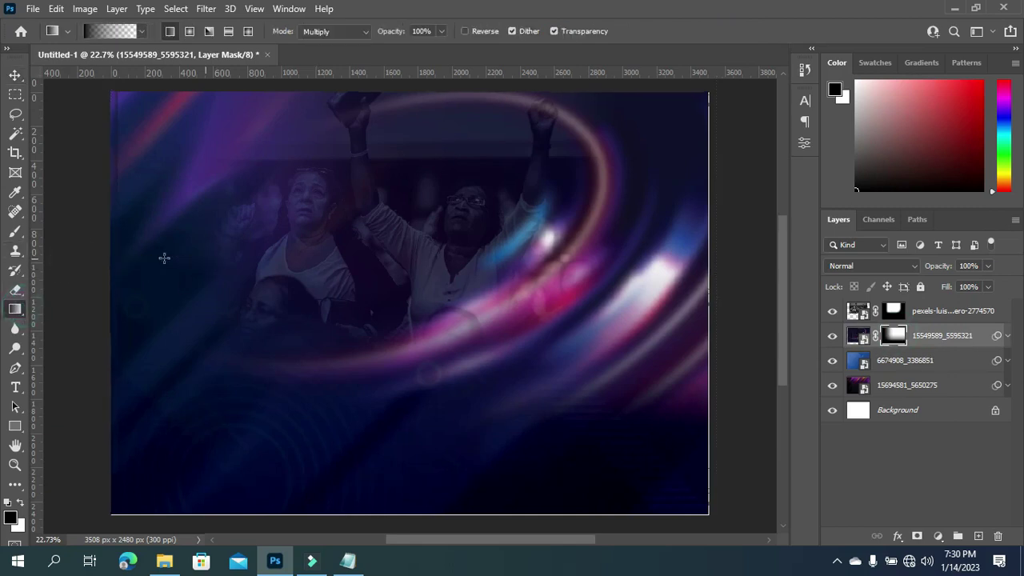
{"action": "left_click_drag", "start_coordinate": [76, 216], "coordinate": [184, 211]}
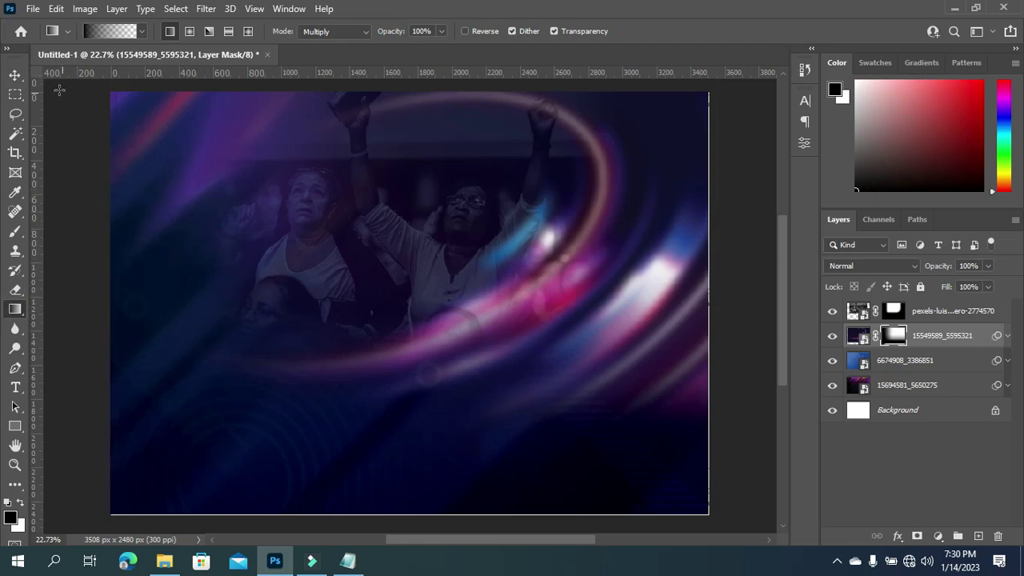
{"action": "left_click", "coordinate": [16, 74]}
{"action": "left_click", "coordinate": [80, 274]}
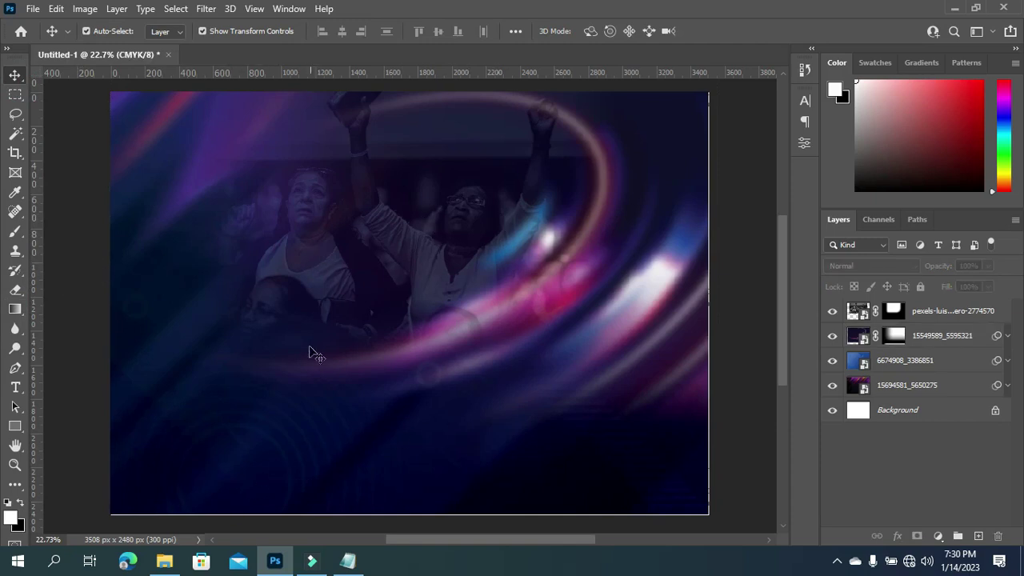
Place the photo of the man in the blue suit from the A CALL TO WORSHIP folder at 80.11% scale and rasterize its layer.
{"action": "left_click", "coordinate": [164, 561]}
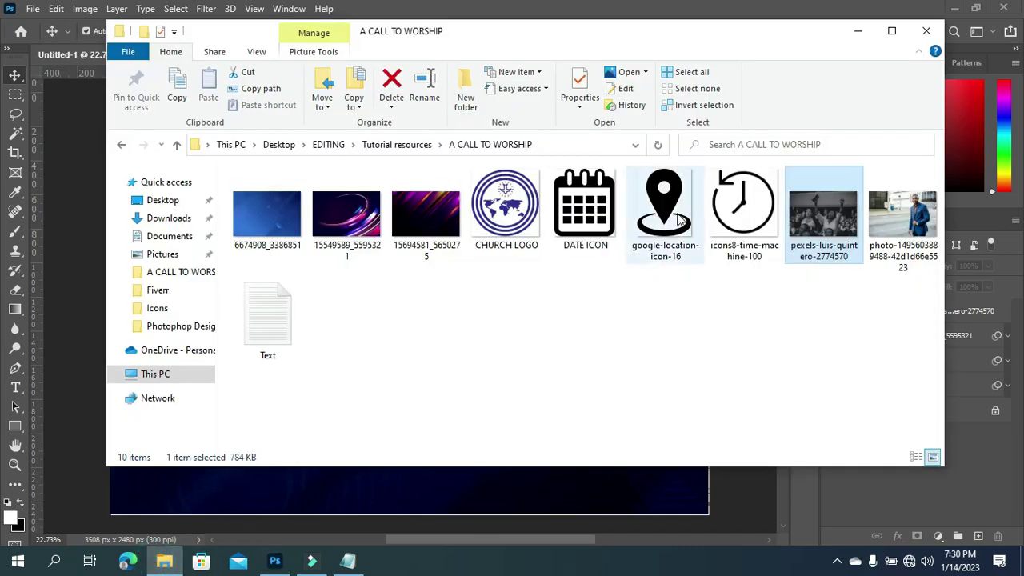
{"action": "left_click_drag", "start_coordinate": [902, 216], "coordinate": [526, 432]}
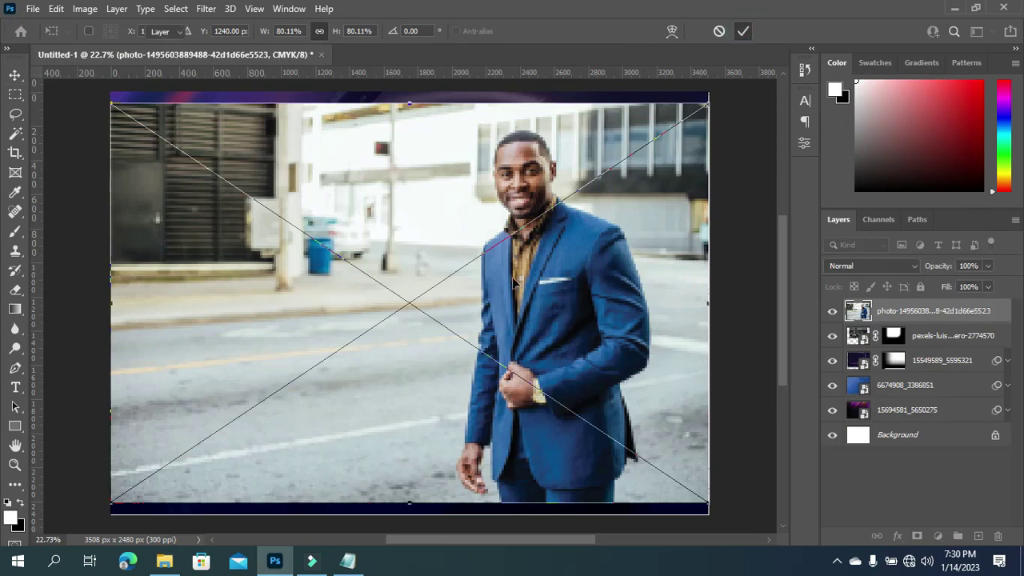
{"action": "key", "text": "Return"}
{"action": "right_click", "coordinate": [939, 320]}
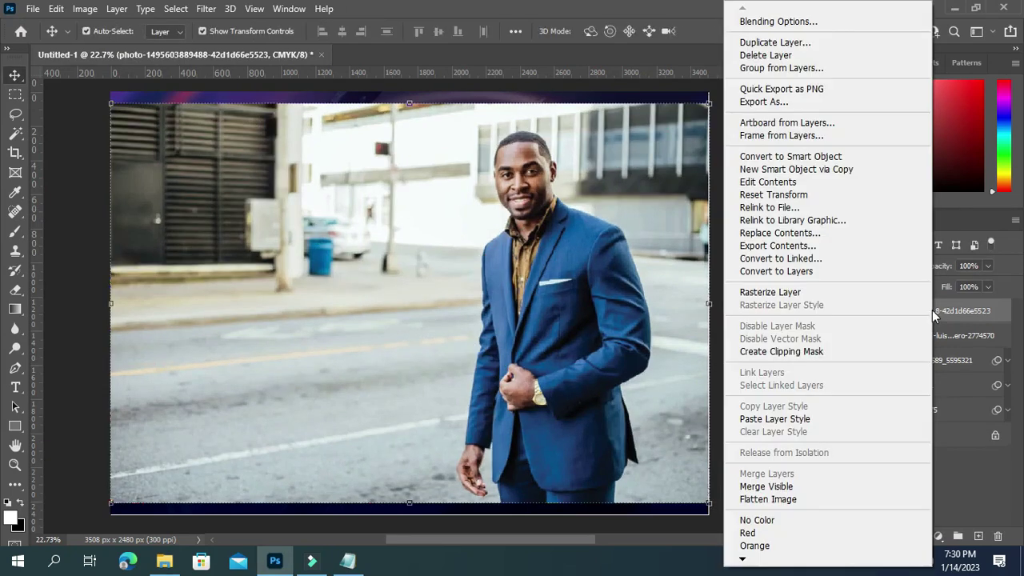
{"action": "left_click", "coordinate": [783, 291]}
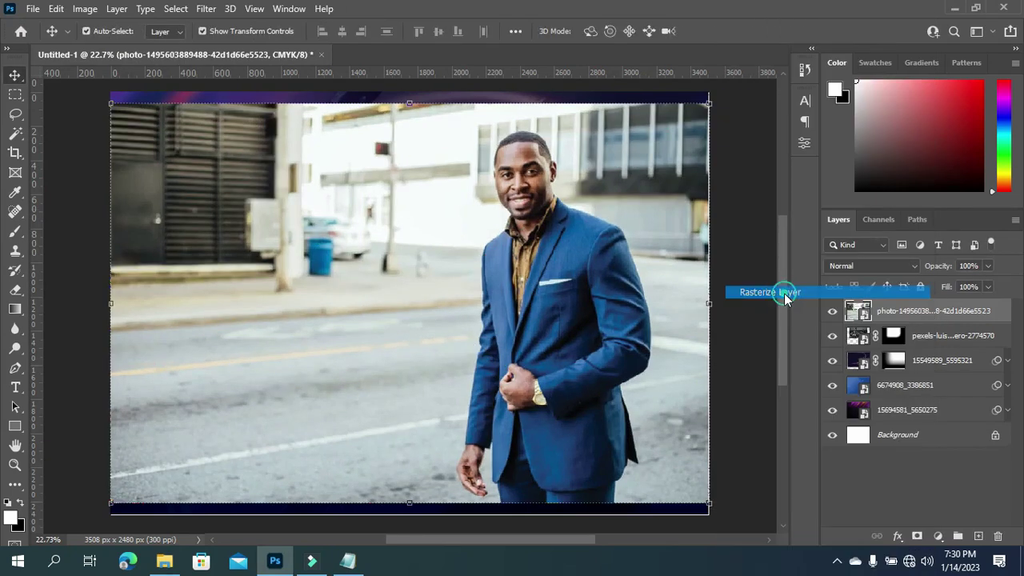
Remove the street background from the suited man's photo with the Remove Background quick action.
{"action": "left_click", "coordinate": [805, 144]}
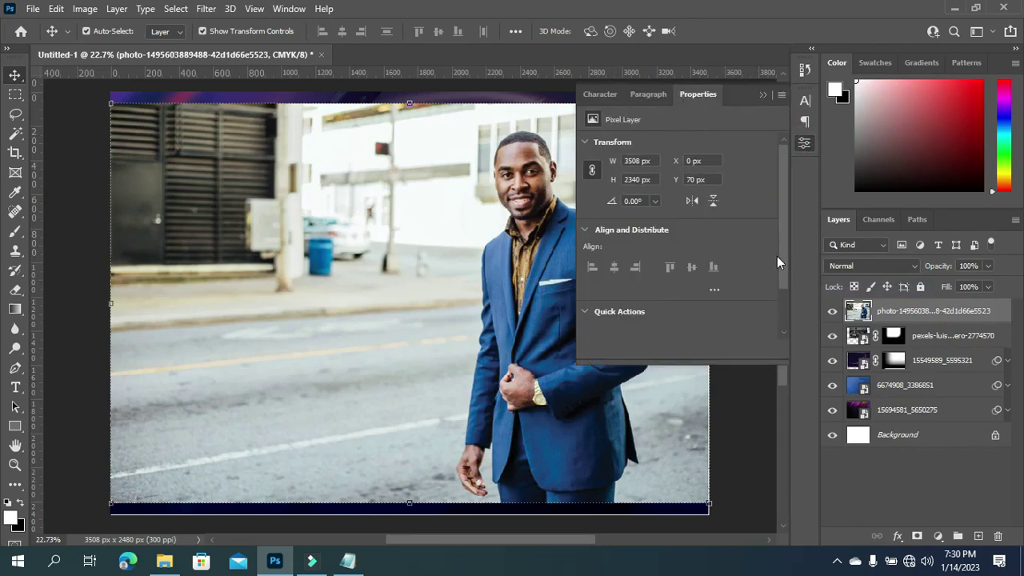
{"action": "left_click_drag", "start_coordinate": [777, 255], "coordinate": [757, 307]}
{"action": "left_click", "coordinate": [632, 279]}
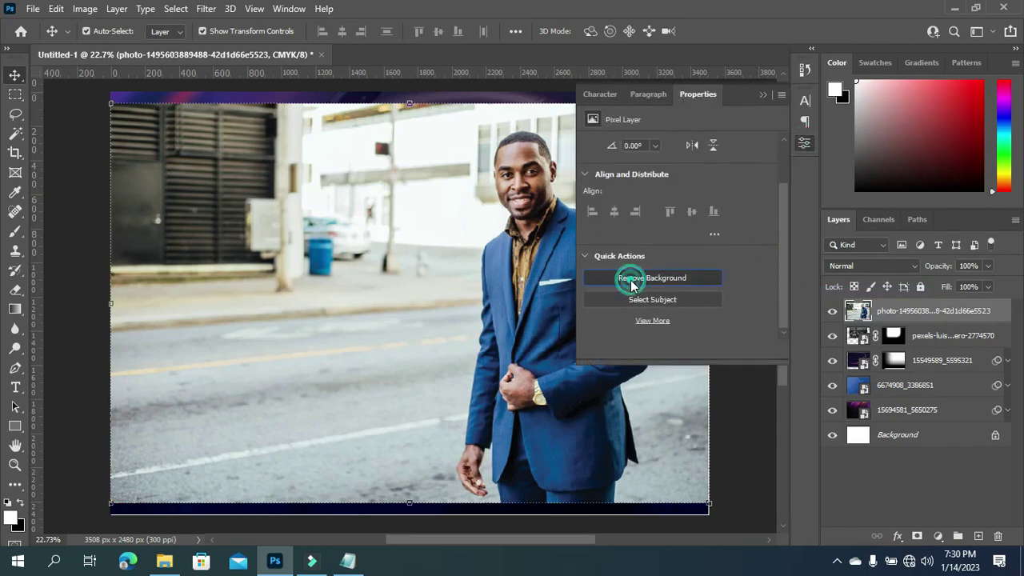
{"action": "left_click", "coordinate": [761, 96]}
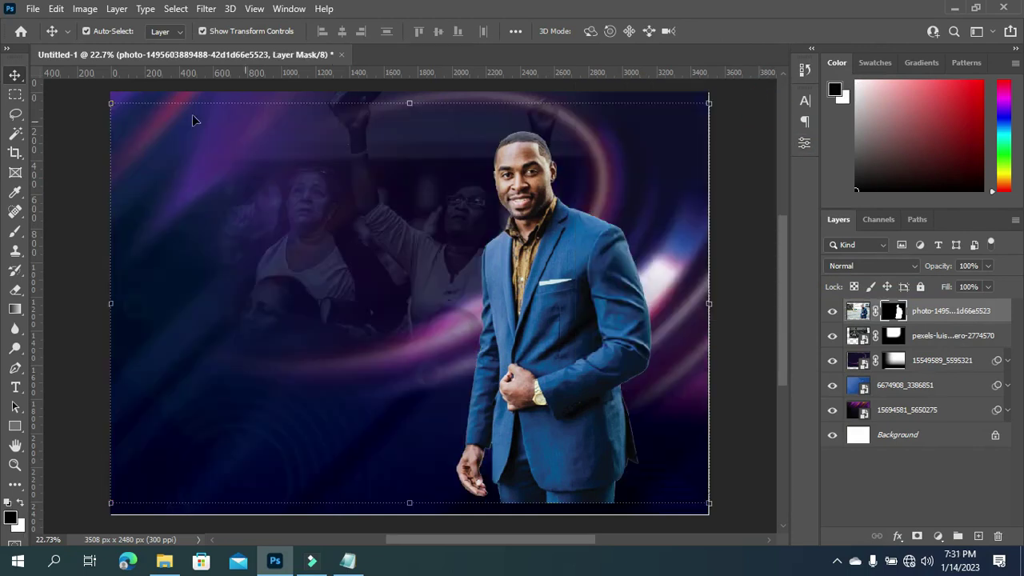
Apply Brightness/Contrast to the suited man's image with brightness 23 and slightly raised contrast.
{"action": "left_click", "coordinate": [952, 311]}
{"action": "left_click", "coordinate": [85, 8]}
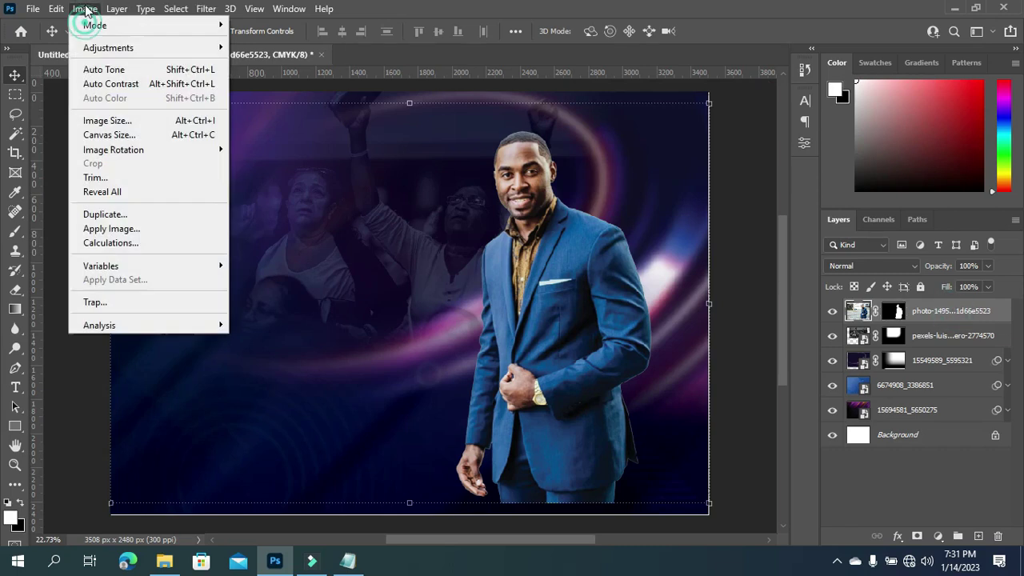
{"action": "mouse_move", "coordinate": [121, 50]}
{"action": "left_click", "coordinate": [298, 45]}
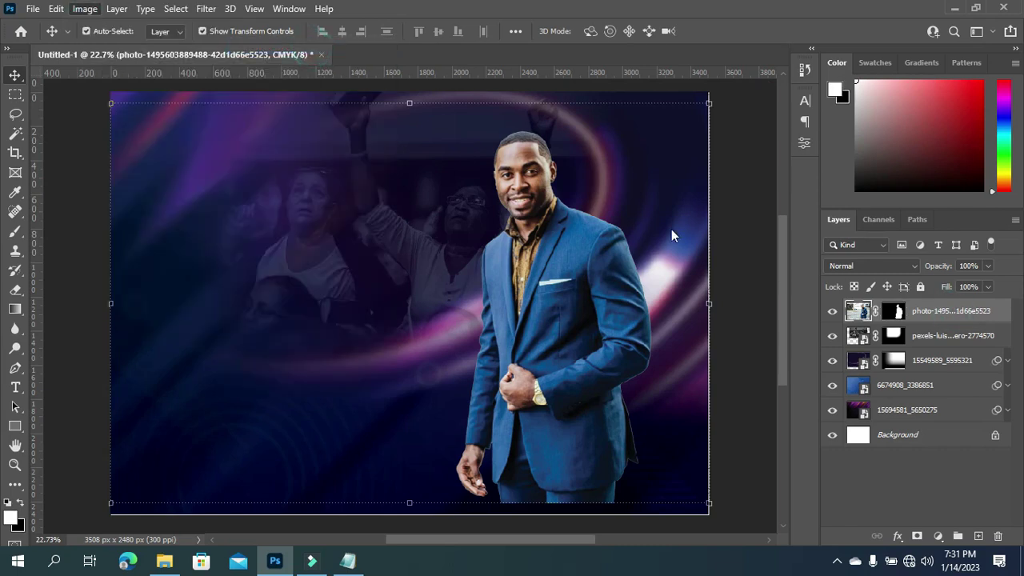
{"action": "left_click_drag", "start_coordinate": [674, 119], "coordinate": [738, 114]}
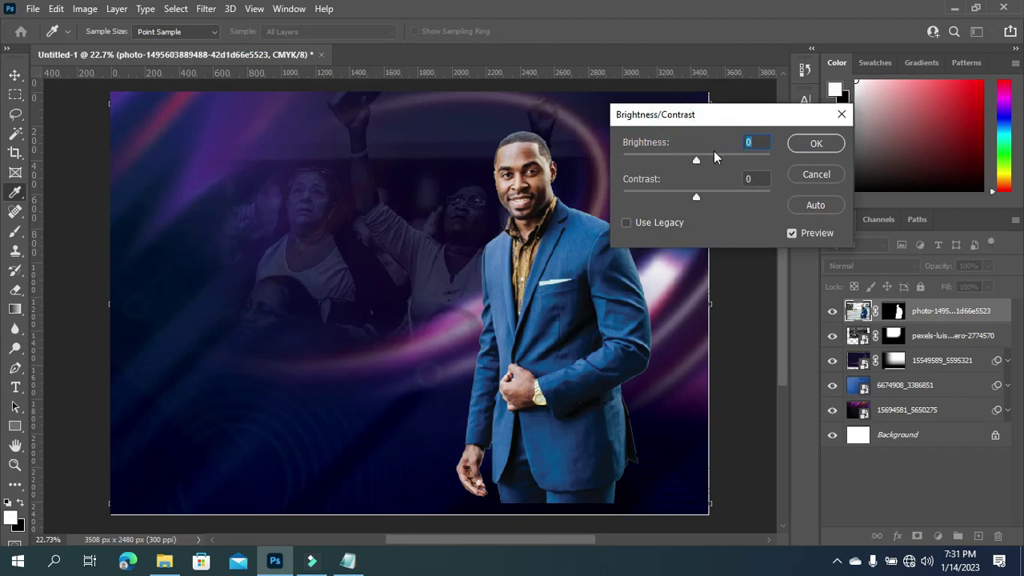
{"action": "left_click_drag", "start_coordinate": [702, 161], "coordinate": [707, 159]}
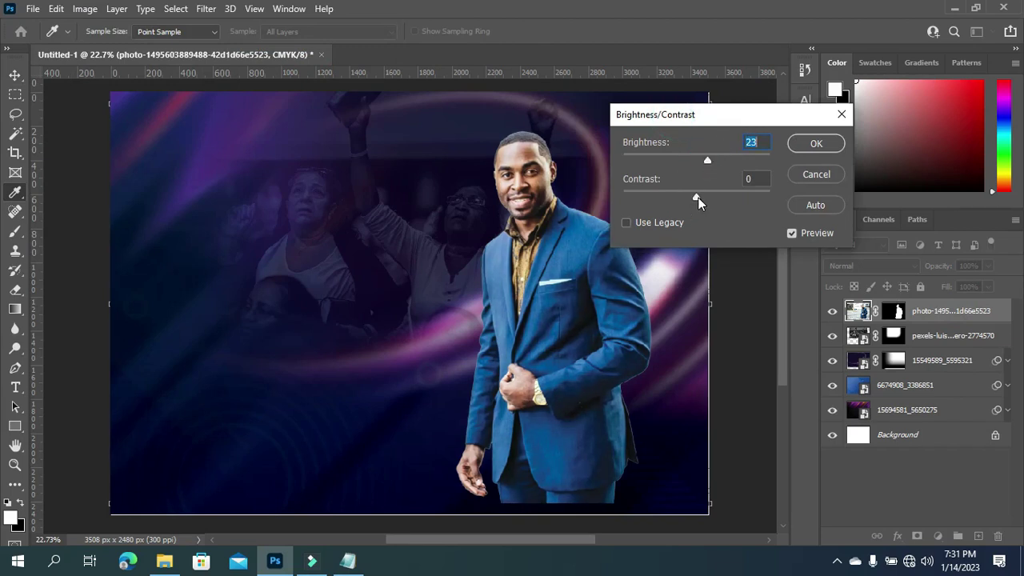
{"action": "left_click_drag", "start_coordinate": [698, 198], "coordinate": [704, 196]}
{"action": "left_click", "coordinate": [813, 143]}
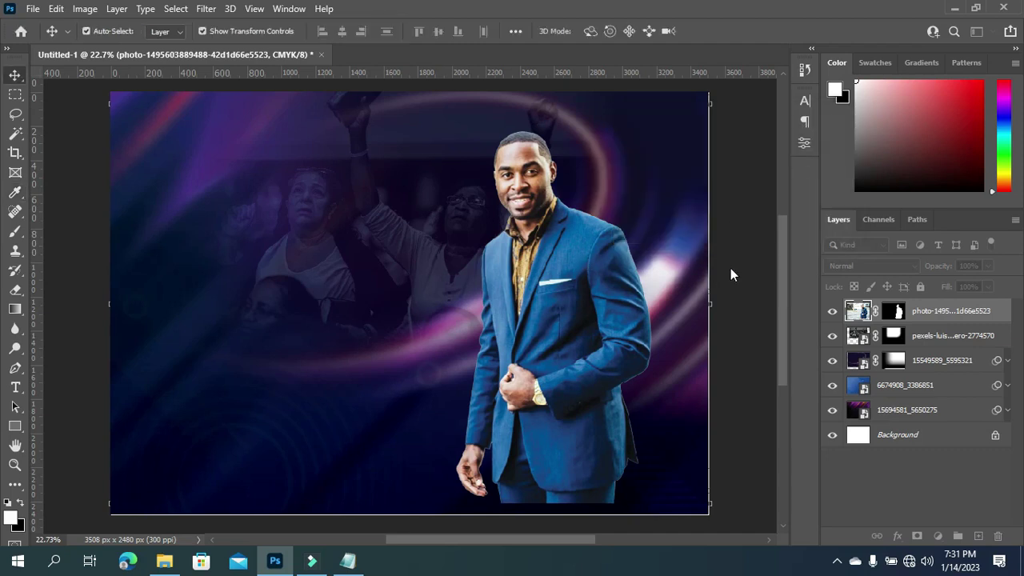
Convert the masked layer of the suited man to a smart object.
{"action": "left_click_drag", "start_coordinate": [786, 253], "coordinate": [772, 237]}
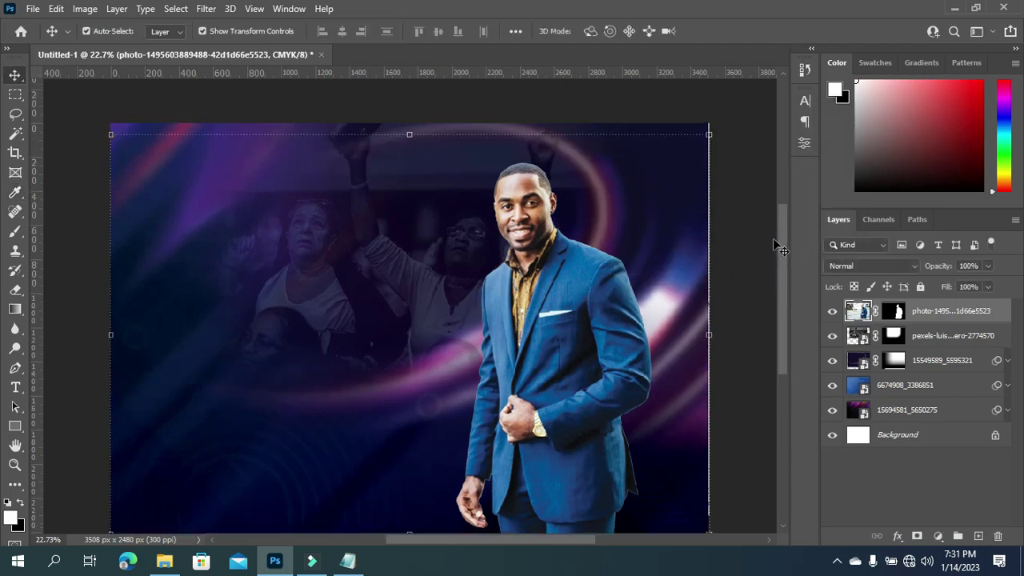
{"action": "right_click", "coordinate": [938, 313]}
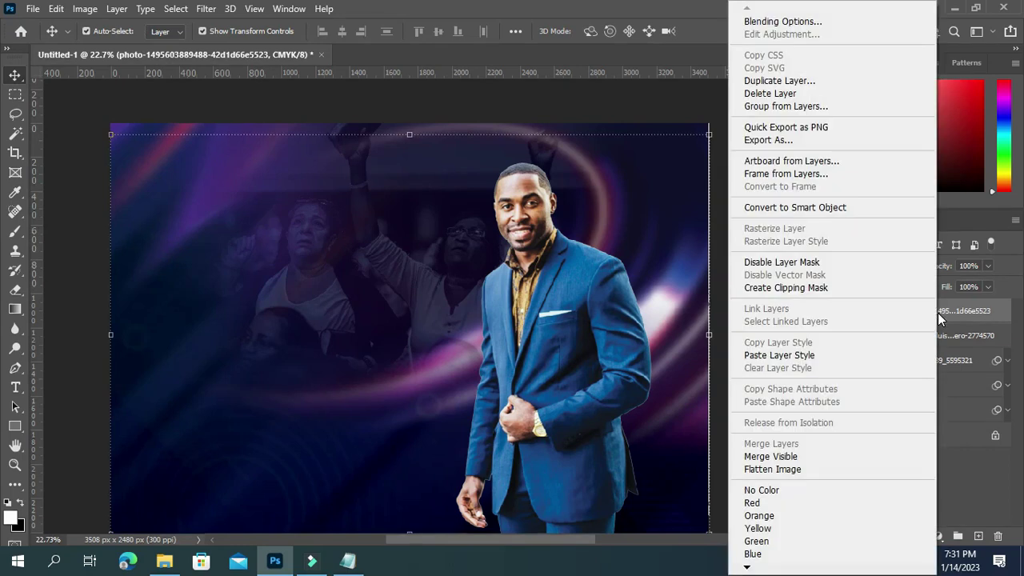
{"action": "left_click", "coordinate": [776, 209]}
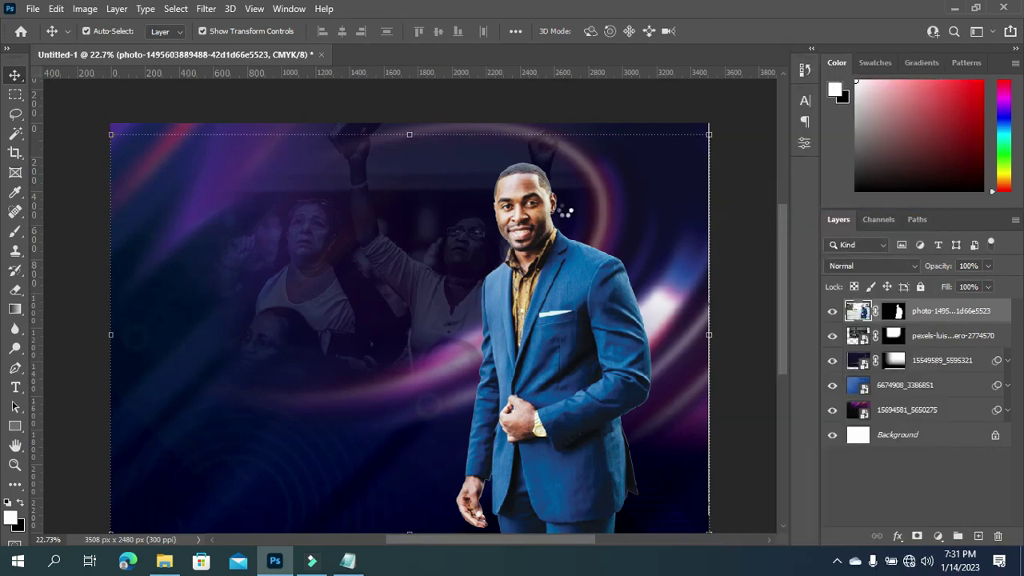
Enlarge the suited man and position him at the canvas's lower right, cropped below the waist by the bottom edge.
{"action": "left_click", "coordinate": [553, 162]}
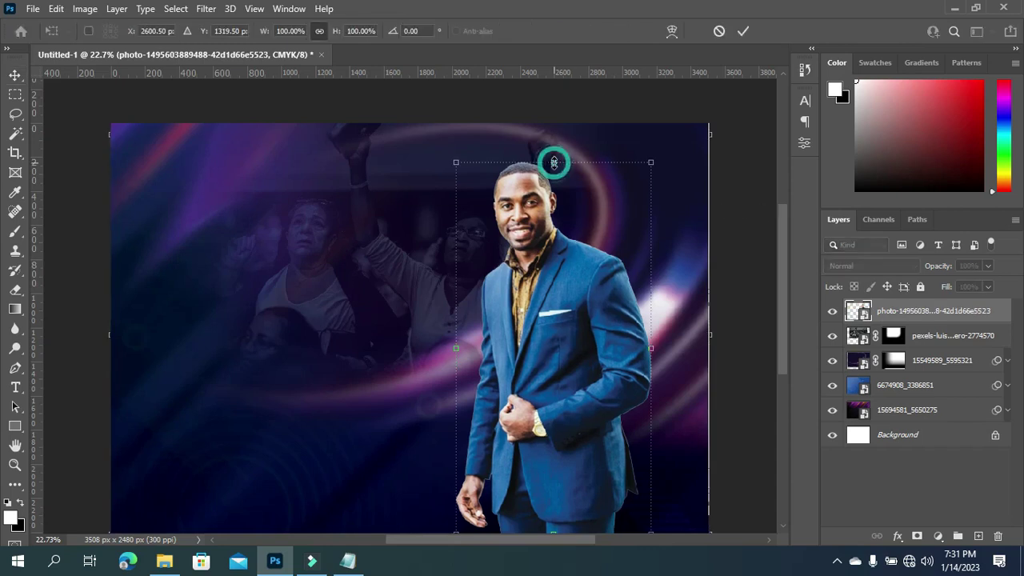
{"action": "left_click_drag", "start_coordinate": [554, 163], "coordinate": [523, 89]}
{"action": "left_click_drag", "start_coordinate": [549, 288], "coordinate": [626, 391]}
{"action": "left_click", "coordinate": [85, 288]}
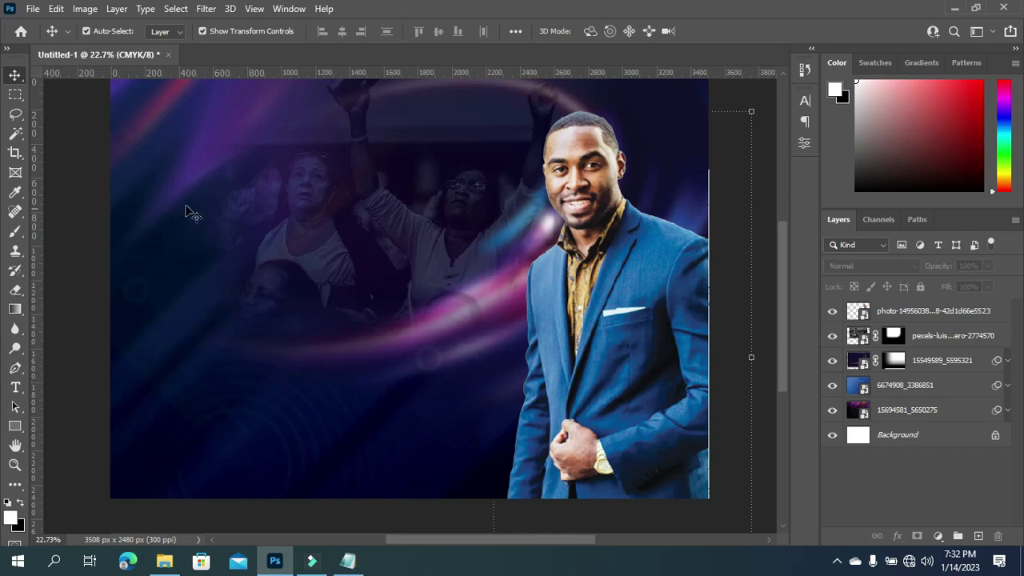
Add a new layer and set up the rough brush from Free Stroke Brushes at 4800 px.
{"action": "left_click", "coordinate": [977, 535]}
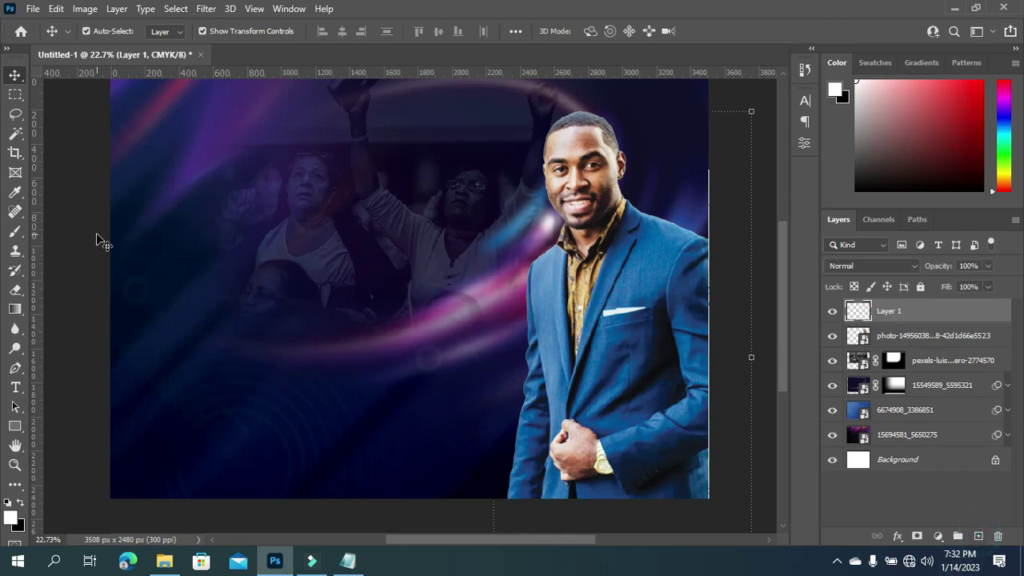
{"action": "key", "text": "b"}
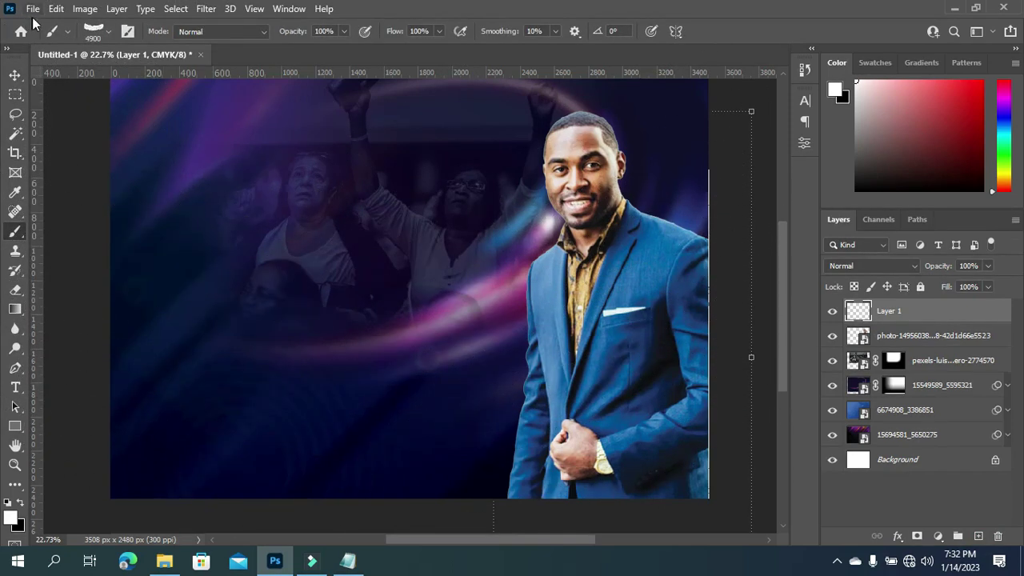
{"action": "left_click", "coordinate": [110, 30]}
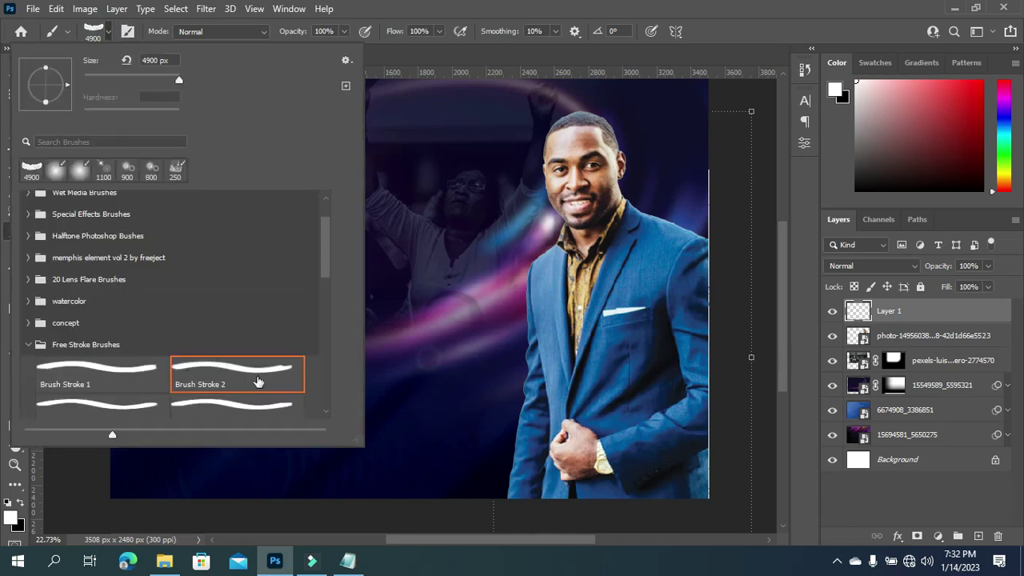
{"action": "left_click", "coordinate": [110, 30]}
{"action": "key", "text": "bracketleft"}
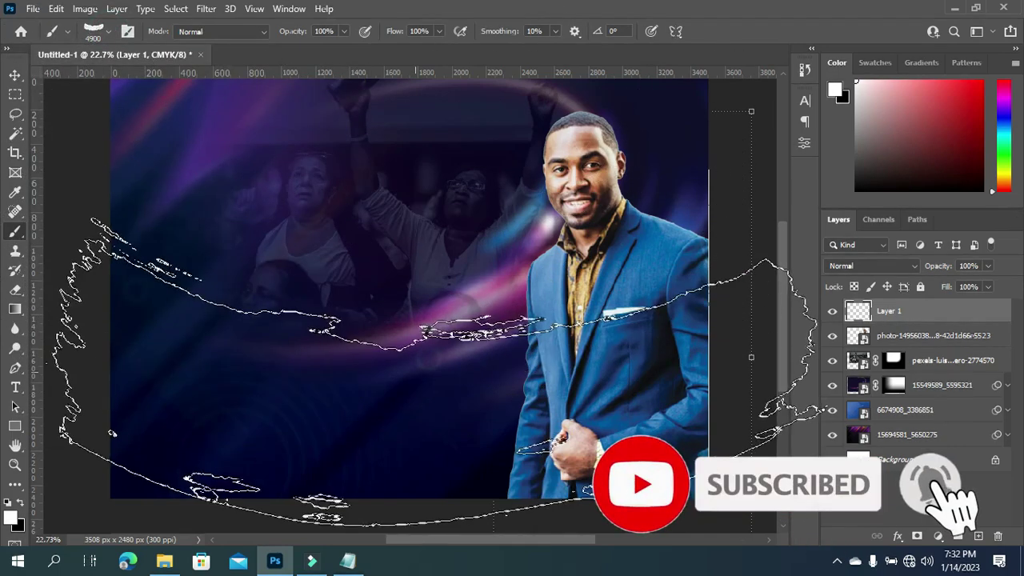
{"action": "key", "text": "bracketleft"}
{"action": "key", "text": "bracketleft"}
{"action": "key", "text": "bracketleft"}
{"action": "key", "text": "bracketleft"}
{"action": "key", "text": "bracketleft"}
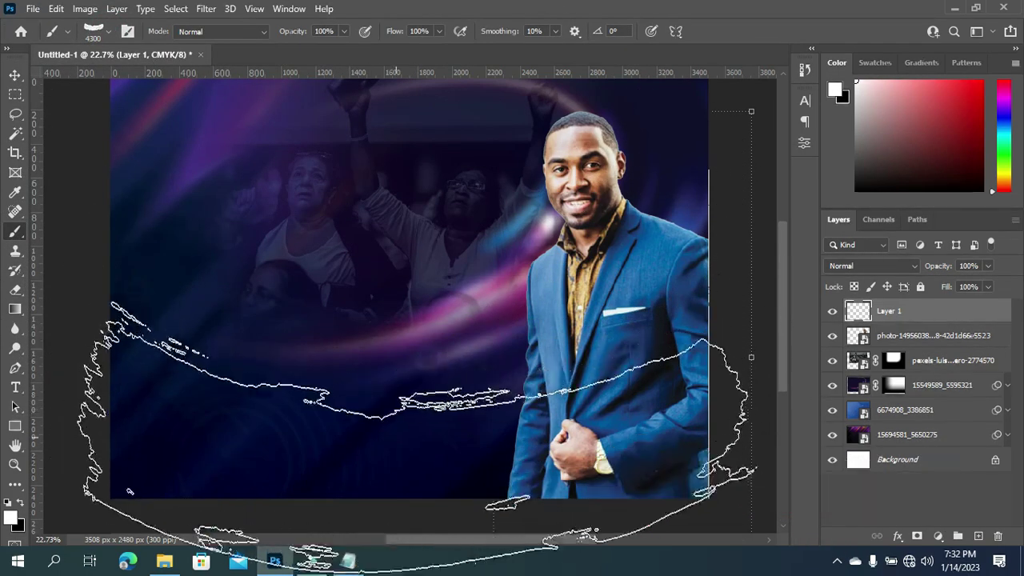
{"action": "key", "text": "bracketright"}
{"action": "key", "text": "bracketright"}
{"action": "key", "text": "bracketright"}
{"action": "key", "text": "bracketright"}
{"action": "key", "text": "bracketright"}
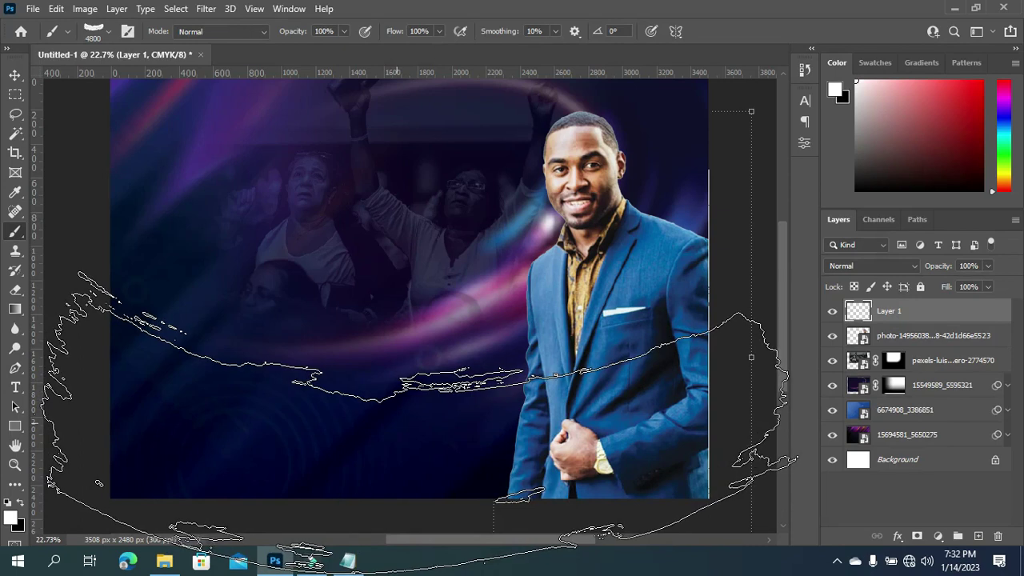
Stamp the rough stroke in white across the lower part of the canvas, covering the suited man's lower body.
{"action": "left_click", "coordinate": [396, 423]}
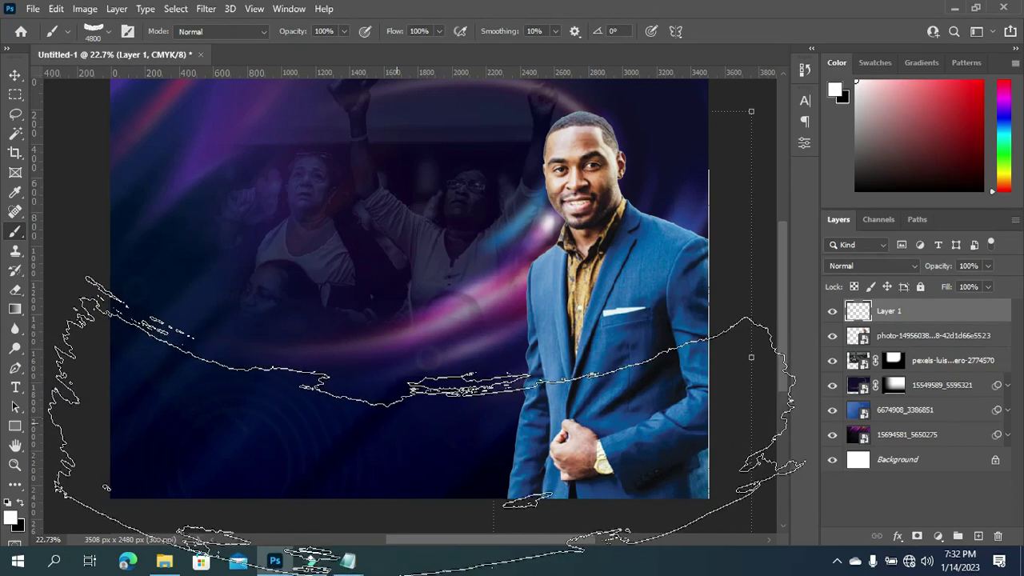
{"action": "left_click", "coordinate": [396, 422]}
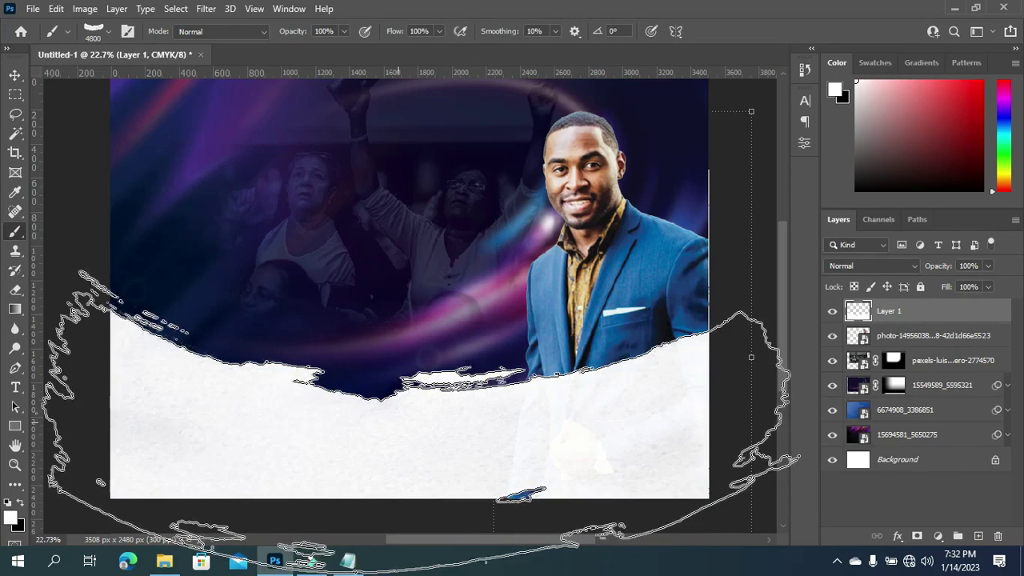
{"action": "left_click", "coordinate": [400, 434]}
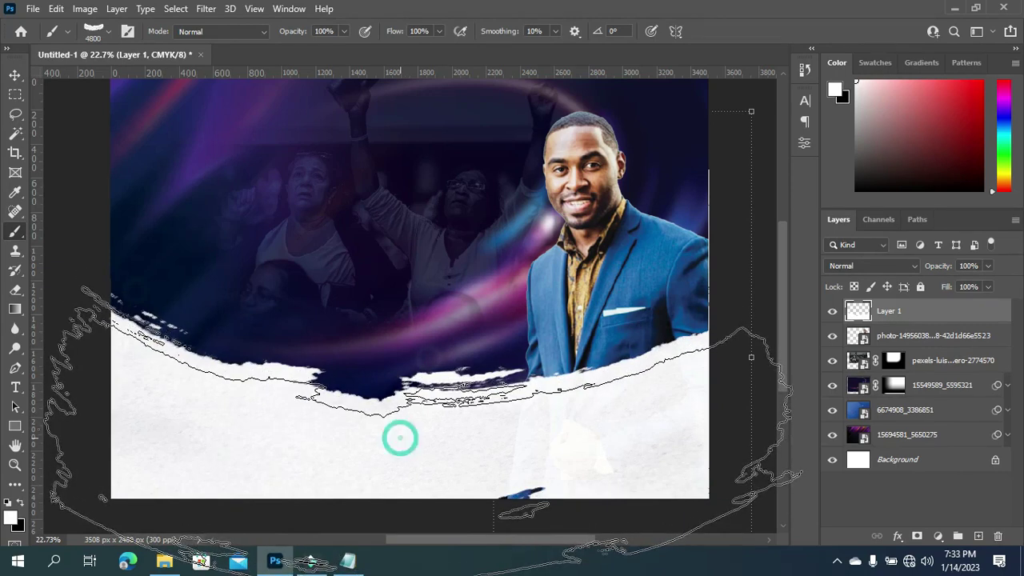
{"action": "key", "text": "v"}
{"action": "mouse_move", "coordinate": [788, 276]}
{"action": "left_mouse_down"}
{"action": "mouse_move", "coordinate": [783, 246]}
{"action": "mouse_move", "coordinate": [781, 263]}
{"action": "left_mouse_up"}
{"action": "scroll", "coordinate": [400, 296], "scroll_direction": "up", "scroll_amount": 1}
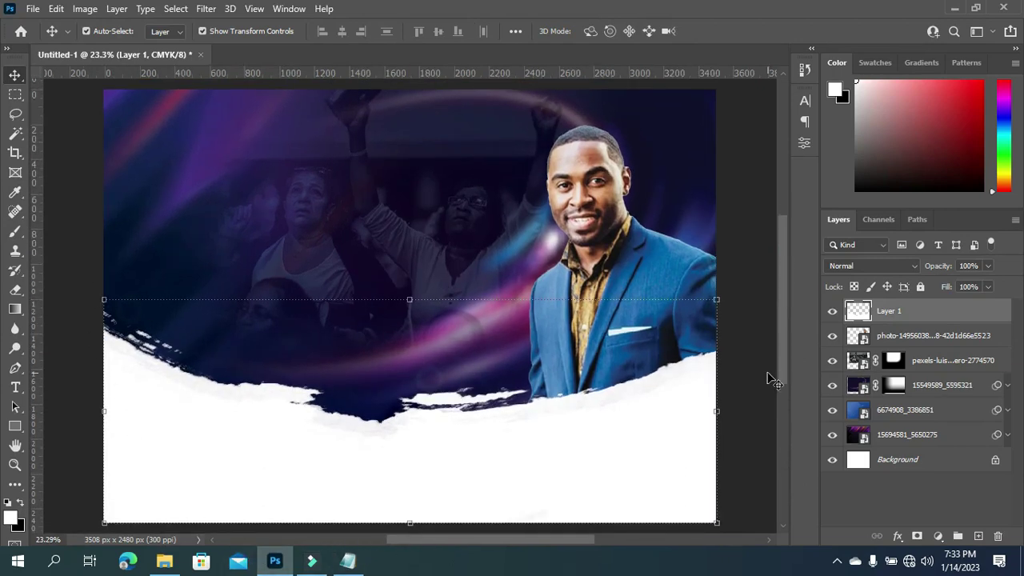
Group all layers above the Background layer and name the group BG.
{"action": "left_click", "coordinate": [748, 304]}
{"action": "left_click", "coordinate": [898, 316]}
{"action": "left_click", "coordinate": [916, 440], "text": "shift"}
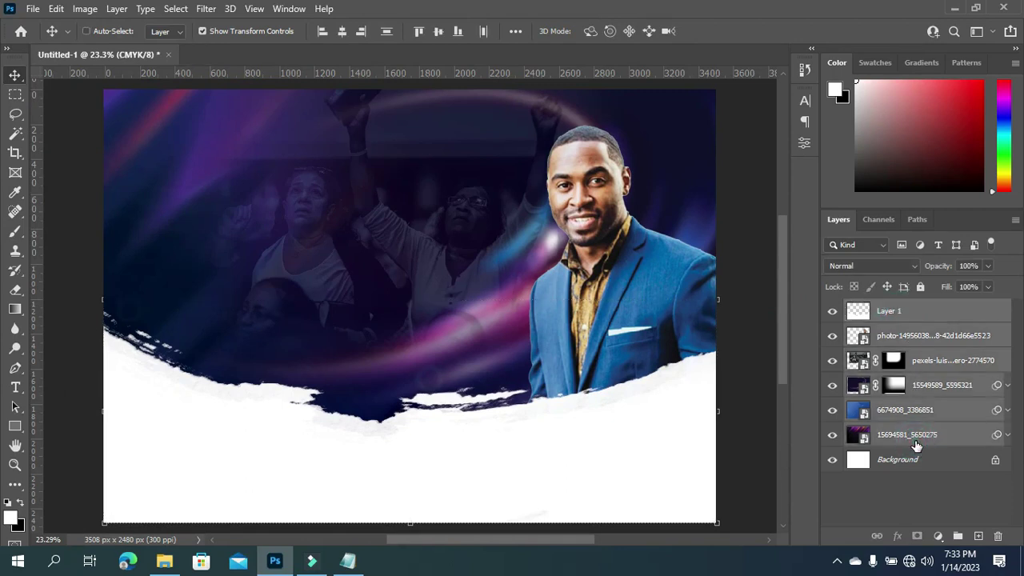
{"action": "key", "text": "ctrl+g"}
{"action": "double_click", "coordinate": [889, 308]}
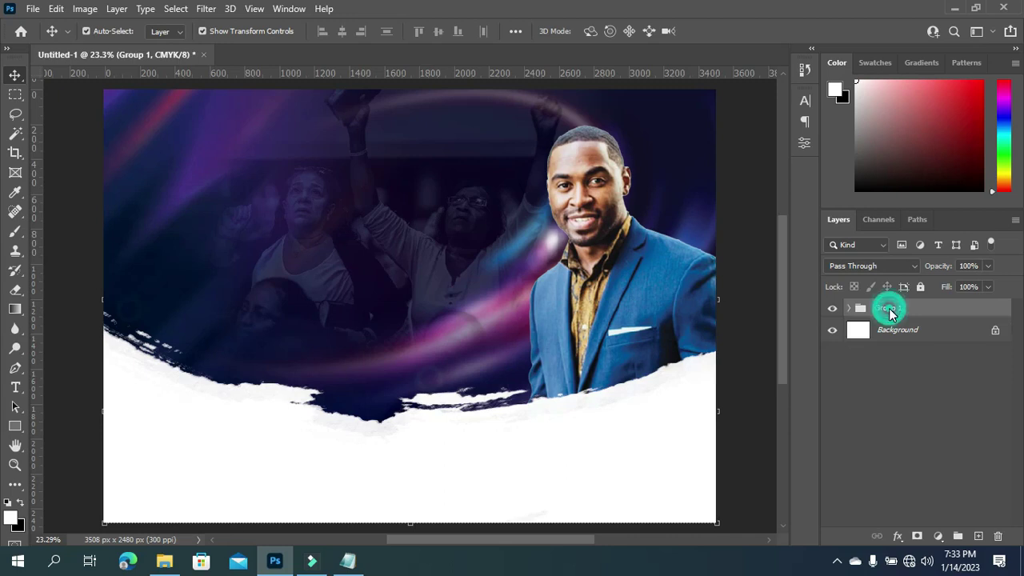
{"action": "type", "text": "GB"}
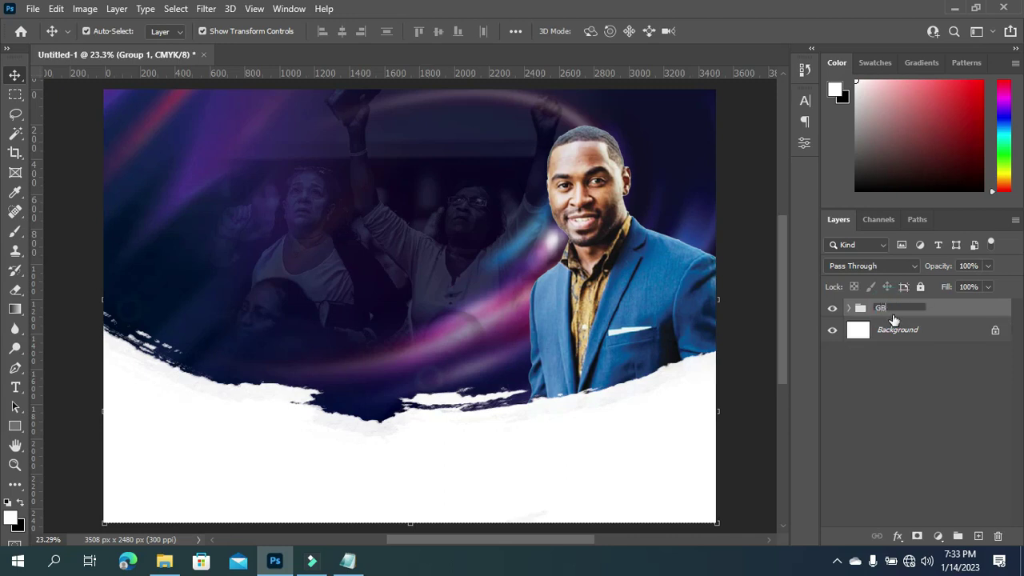
{"action": "key", "text": "Return"}
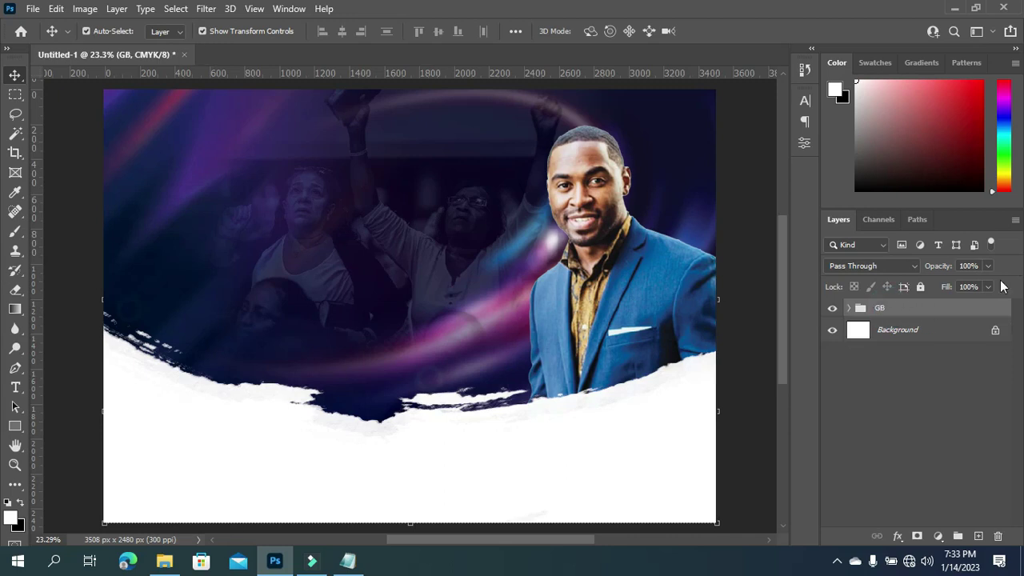
{"action": "double_click", "coordinate": [880, 308]}
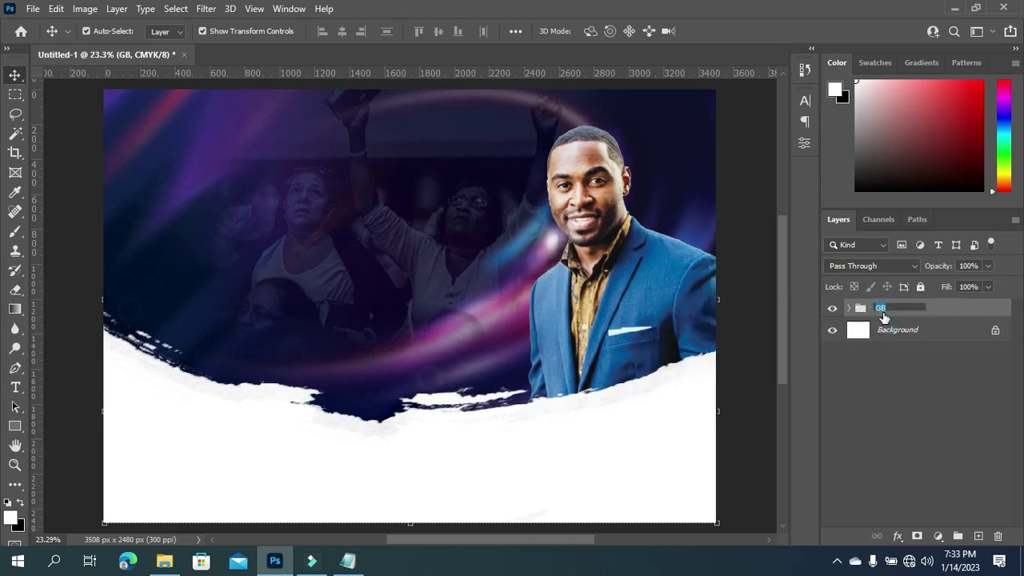
{"action": "type", "text": "BG"}
{"action": "key", "text": "Return"}
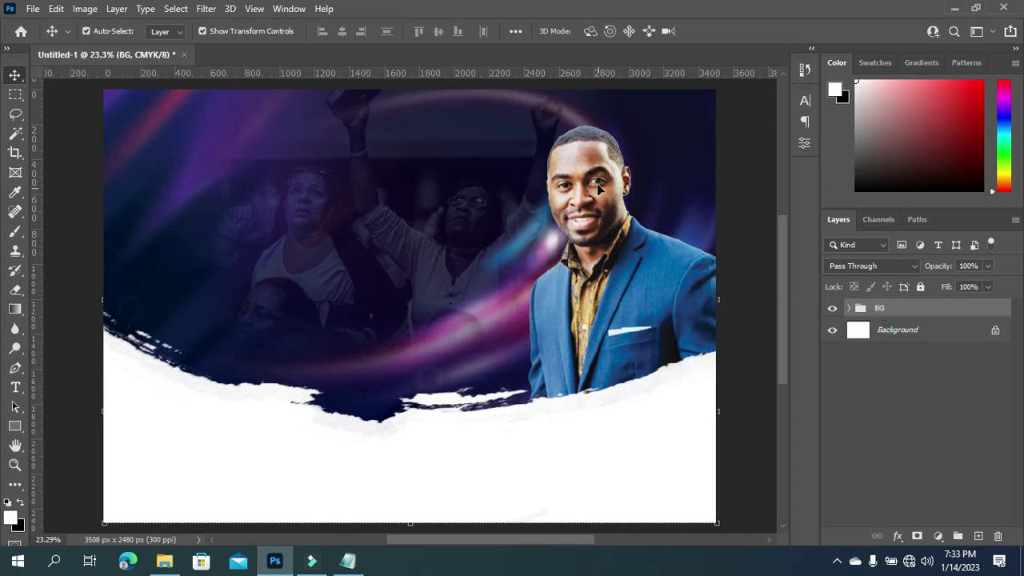
Shift the suited man slightly up and to the left on the canvas.
{"action": "left_click_drag", "start_coordinate": [597, 183], "coordinate": [586, 175]}
{"action": "left_click", "coordinate": [849, 308]}
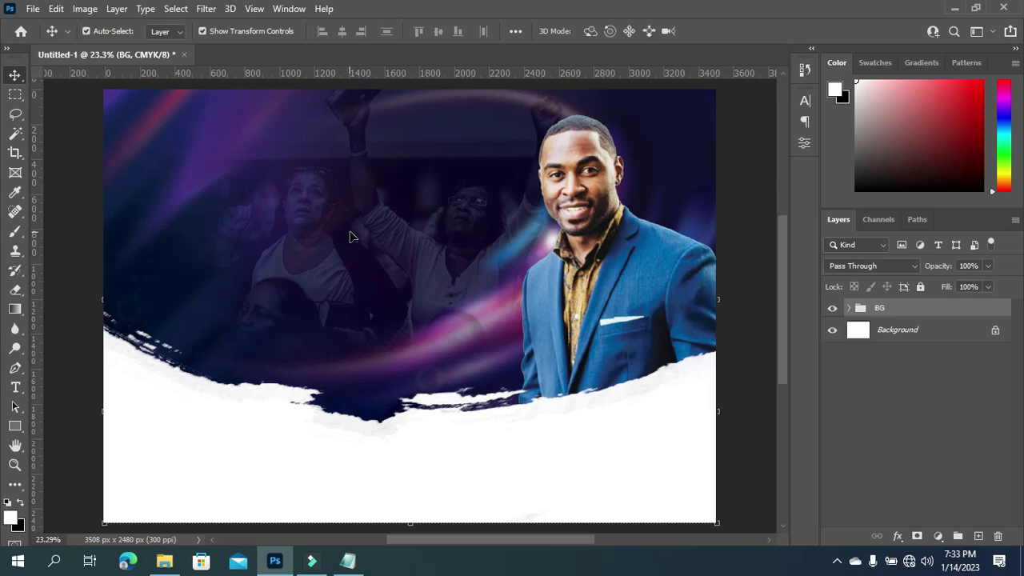
{"action": "key", "text": "t"}
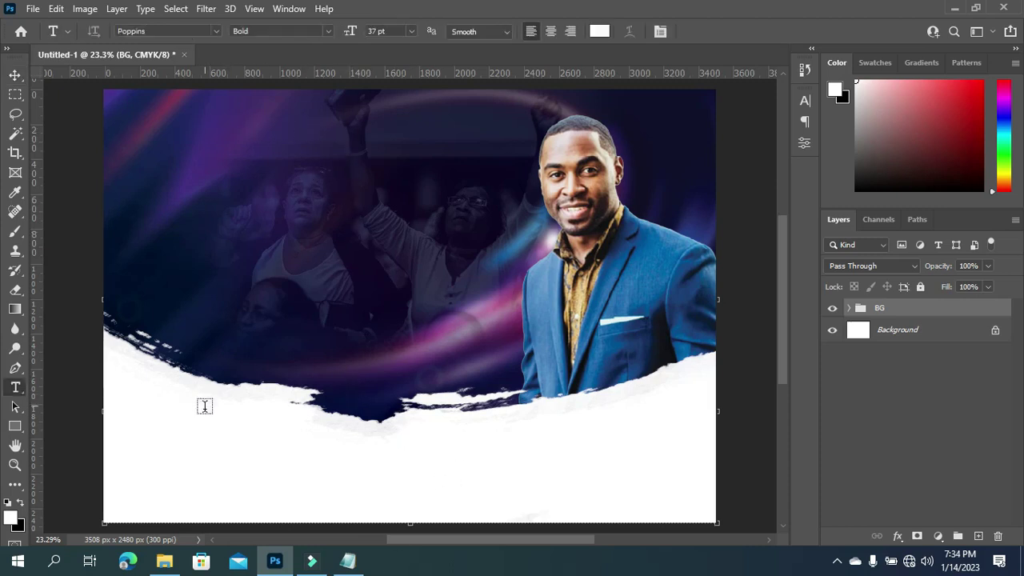
Place the CHURCH LOGO image from the A CALL TO WORSHIP folder, scaled to about 26%, at the canvas's upper left.
{"action": "left_click", "coordinate": [164, 560]}
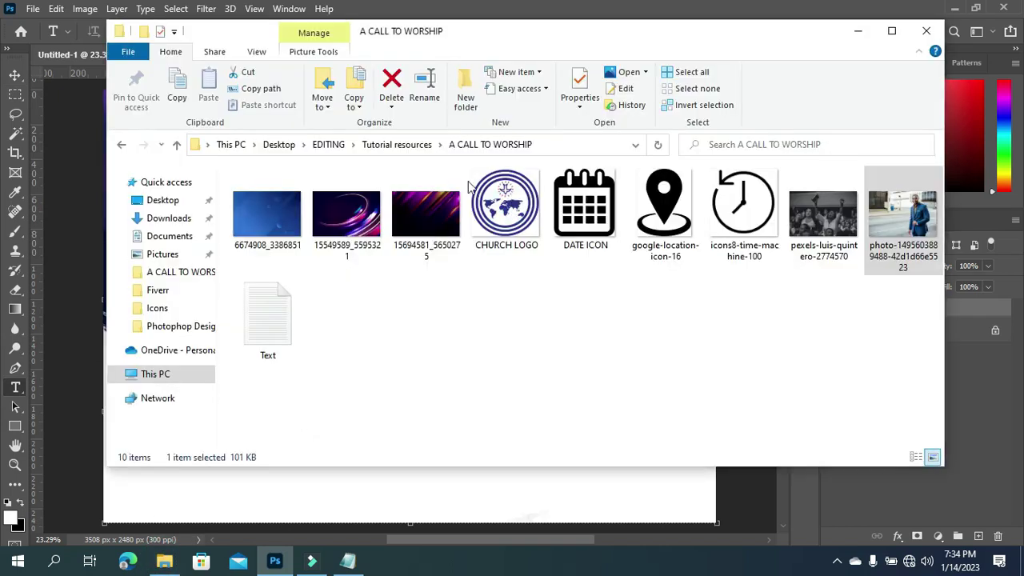
{"action": "left_click", "coordinate": [518, 210]}
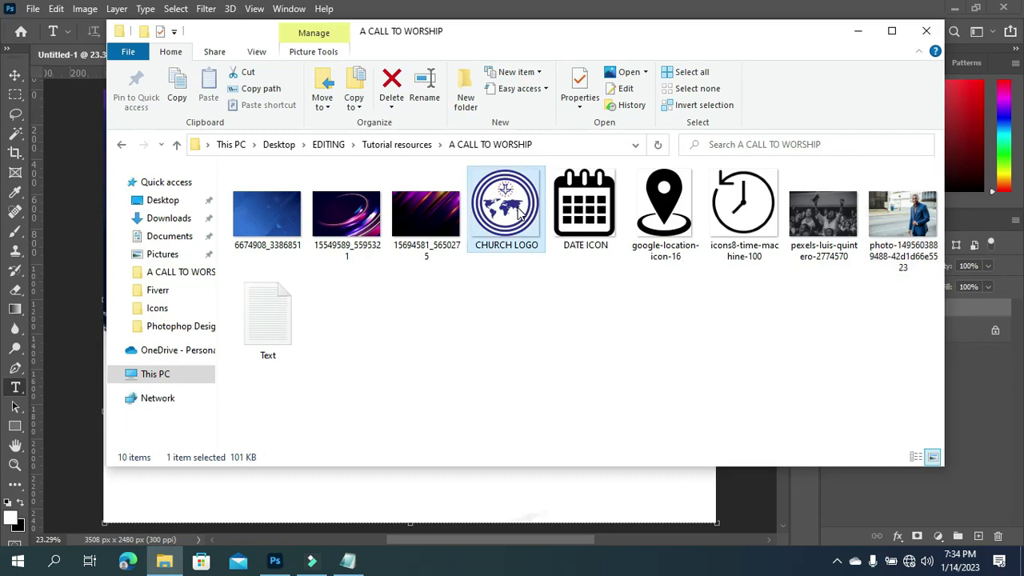
{"action": "left_click_drag", "start_coordinate": [507, 198], "coordinate": [408, 349]}
{"action": "left_click_drag", "start_coordinate": [423, 391], "coordinate": [197, 160]}
{"action": "left_click_drag", "start_coordinate": [138, 112], "coordinate": [153, 137]}
{"action": "left_click_drag", "start_coordinate": [196, 169], "coordinate": [174, 179]}
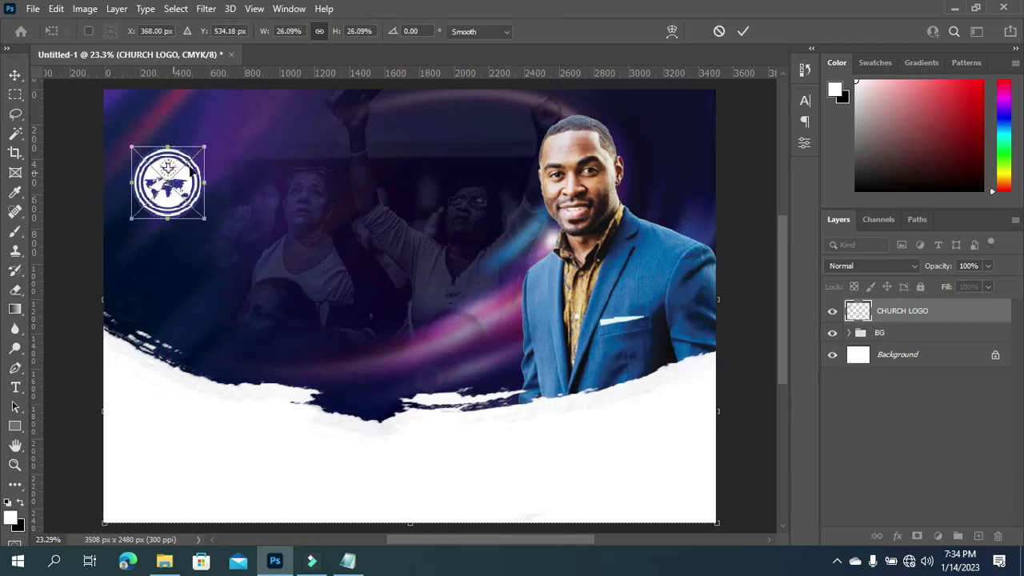
{"action": "key", "text": "Return"}
Add a text line at the canvas's upper edge reading CHRIST ASSEMBLY CHURCH, copied from the Text notes in Notepad.
{"action": "key", "text": "t"}
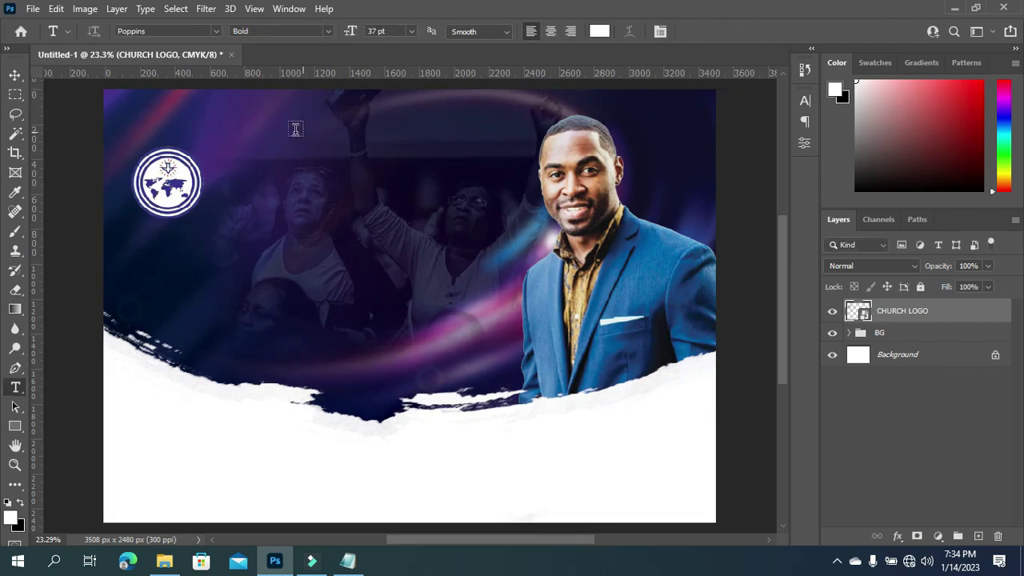
{"action": "left_click", "coordinate": [230, 118]}
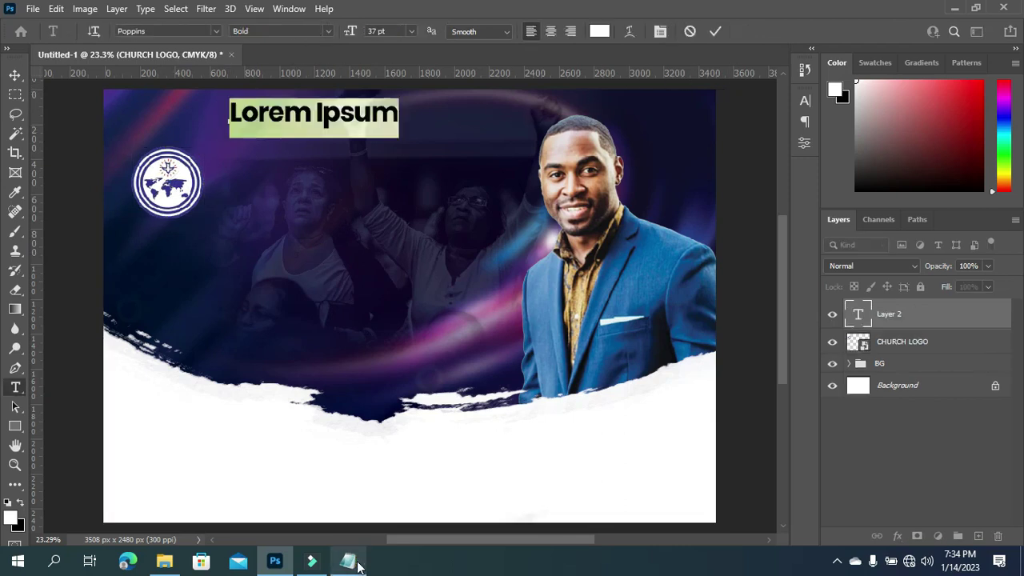
{"action": "key", "text": "alt+Tab"}
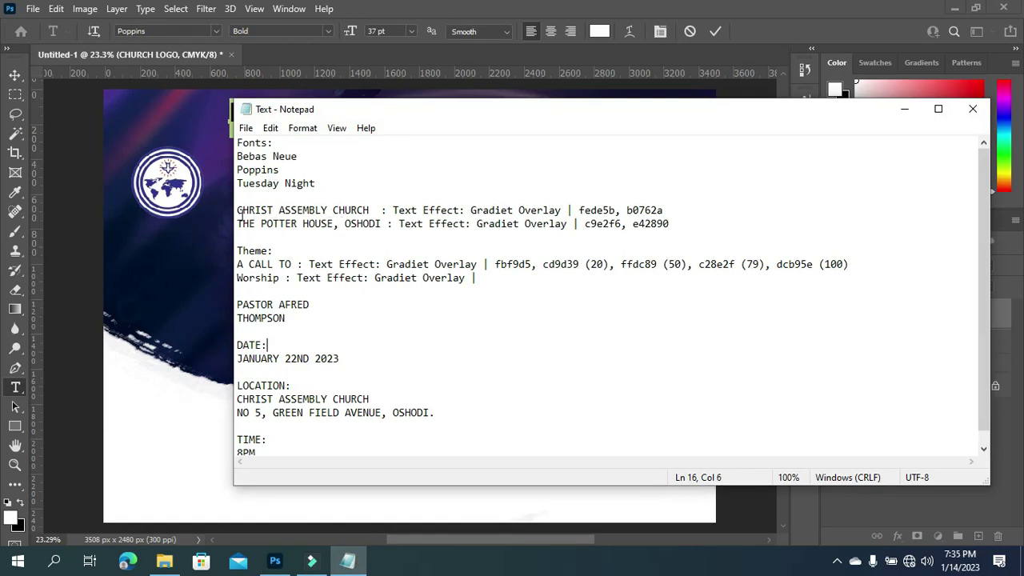
{"action": "left_click_drag", "start_coordinate": [238, 209], "coordinate": [372, 206]}
{"action": "key", "text": "ctrl+c"}
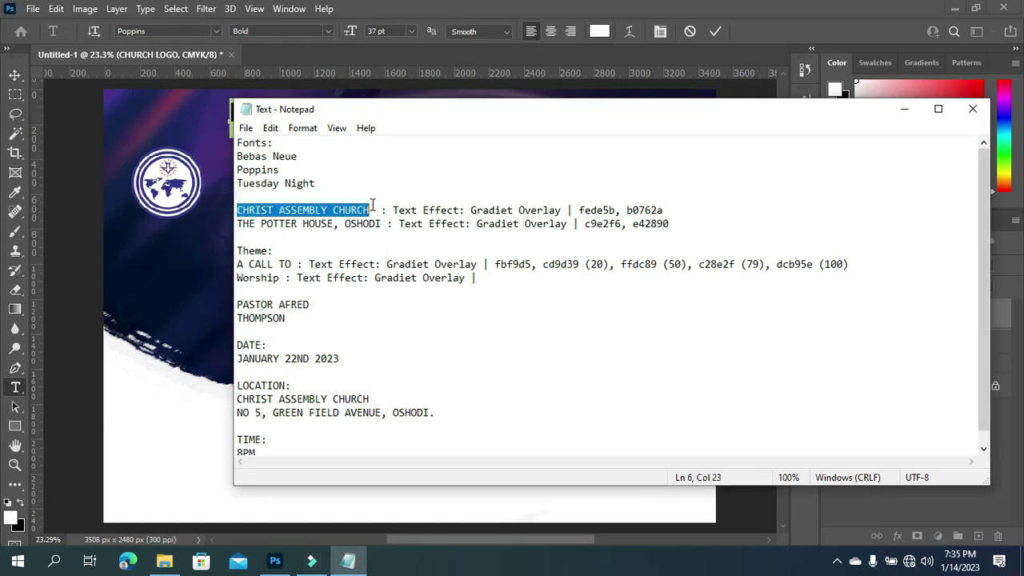
{"action": "left_click", "coordinate": [904, 109]}
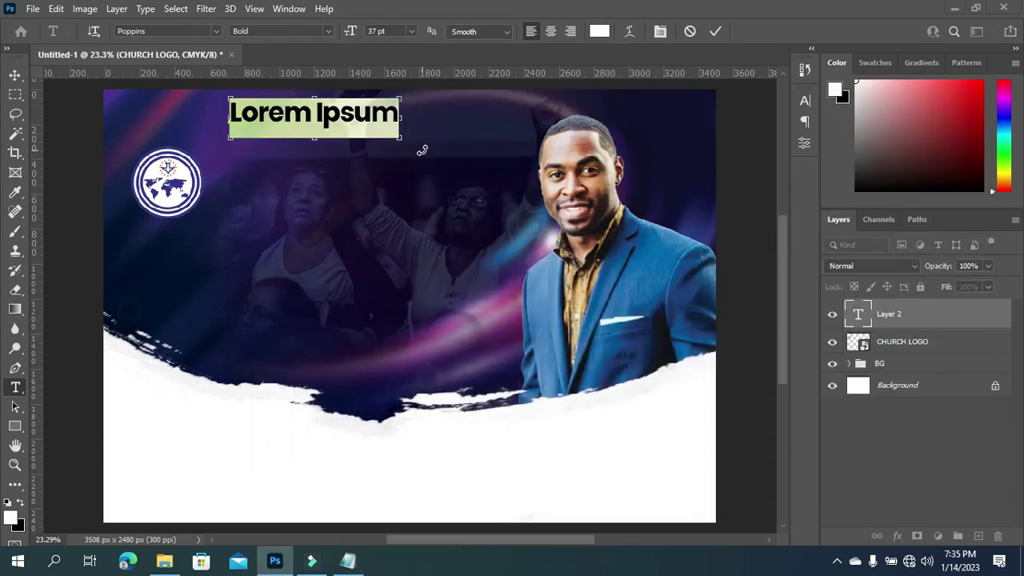
{"action": "key", "text": "ctrl+v"}
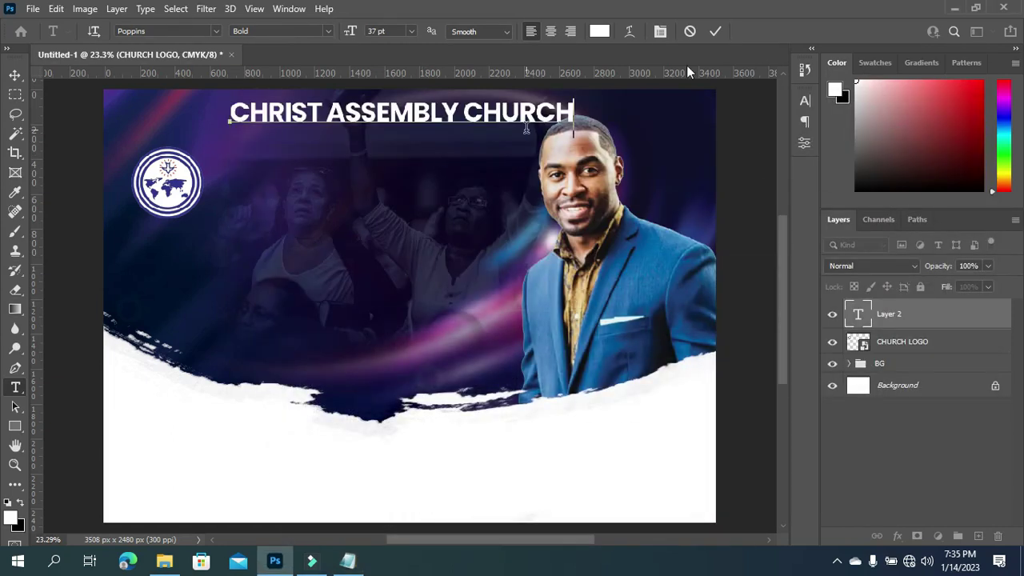
{"action": "left_click", "coordinate": [715, 31]}
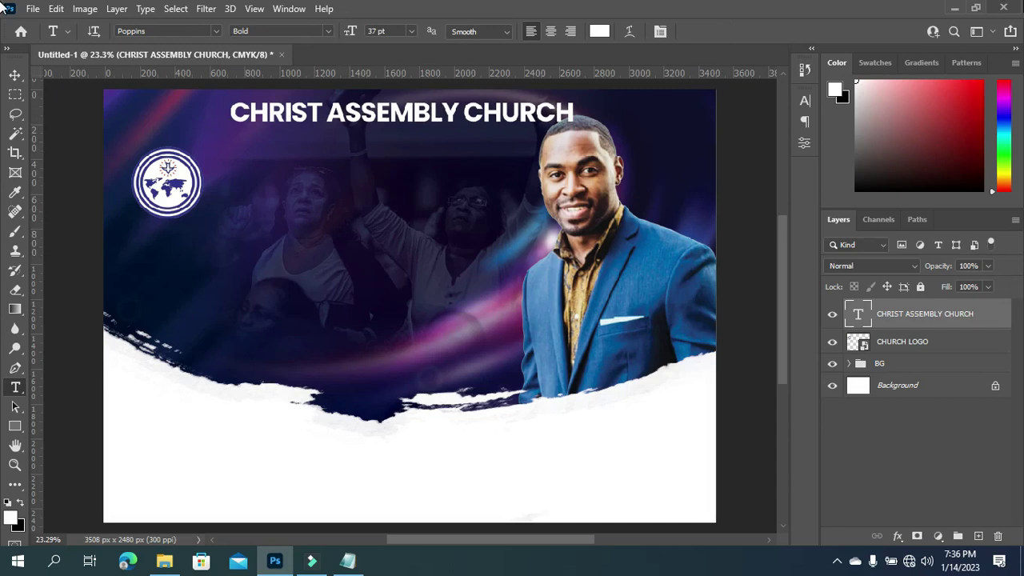
Set the font of the CHRIST ASSEMBLY CHURCH text to Bebas Neue.
{"action": "left_click", "coordinate": [215, 31]}
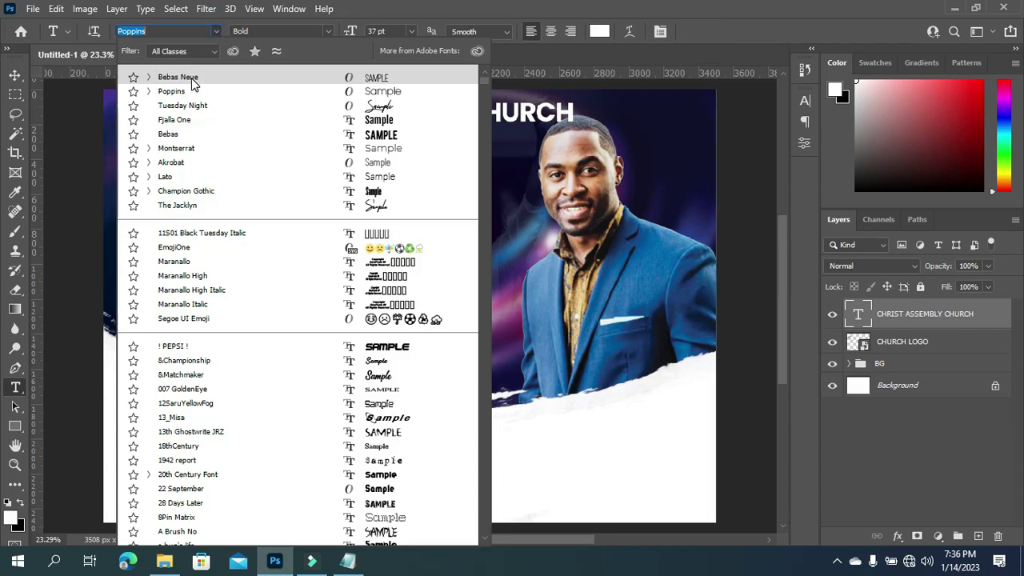
{"action": "key", "text": "Escape"}
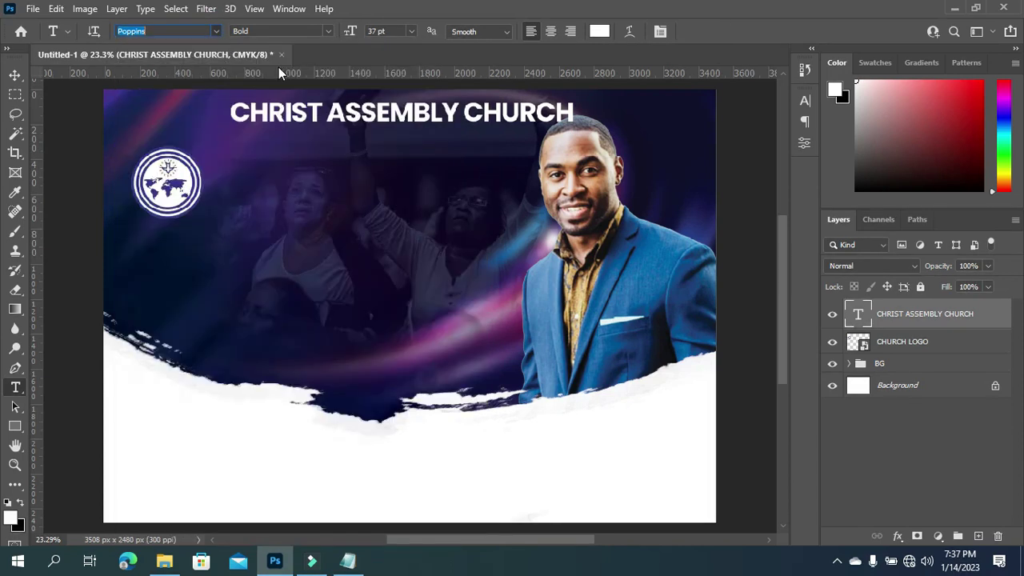
{"action": "type", "text": "Bebas Neue"}
{"action": "key", "text": "Return"}
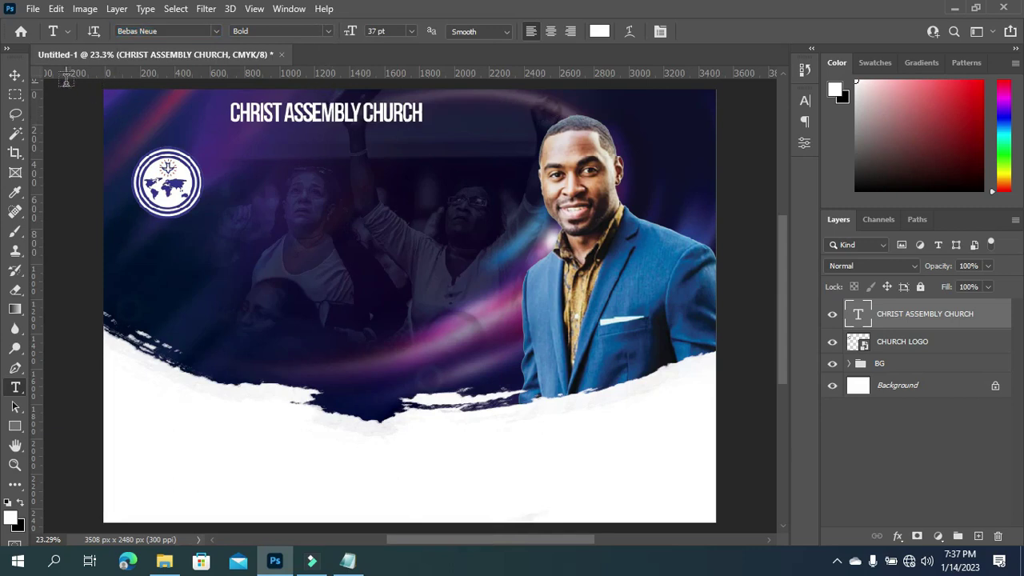
Enlarge the CHRIST ASSEMBLY CHURCH text to about 154% and position it along the upper edge, between the logo and the man.
{"action": "left_click", "coordinate": [15, 75]}
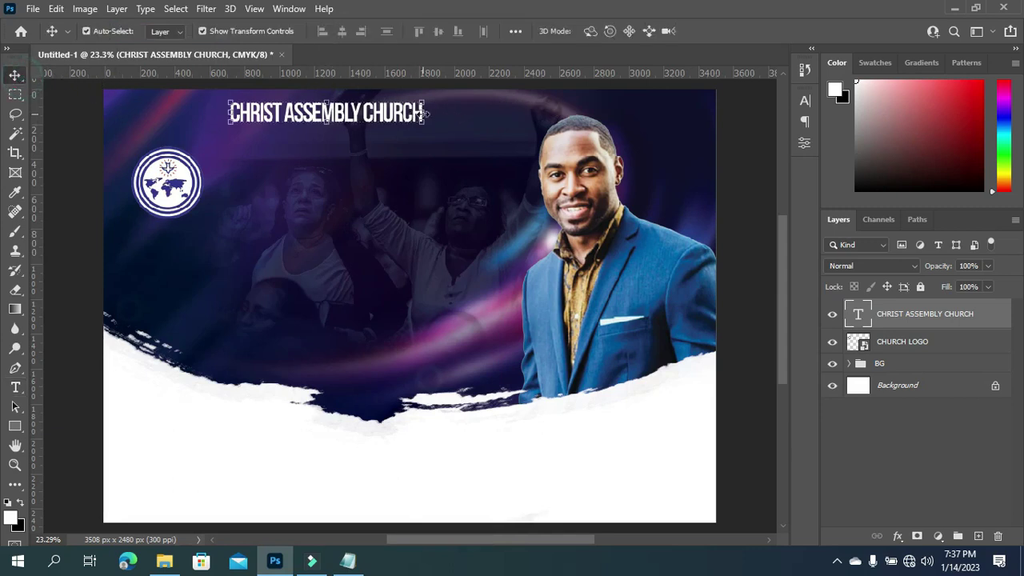
{"action": "left_click", "coordinate": [422, 114]}
{"action": "left_click_drag", "start_coordinate": [422, 114], "coordinate": [526, 124]}
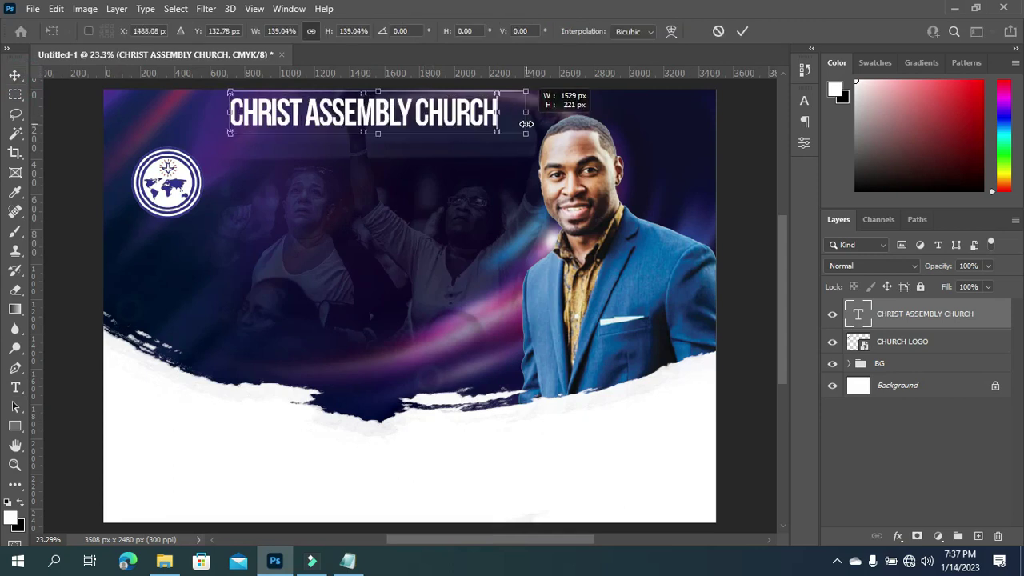
{"action": "left_click", "coordinate": [349, 115]}
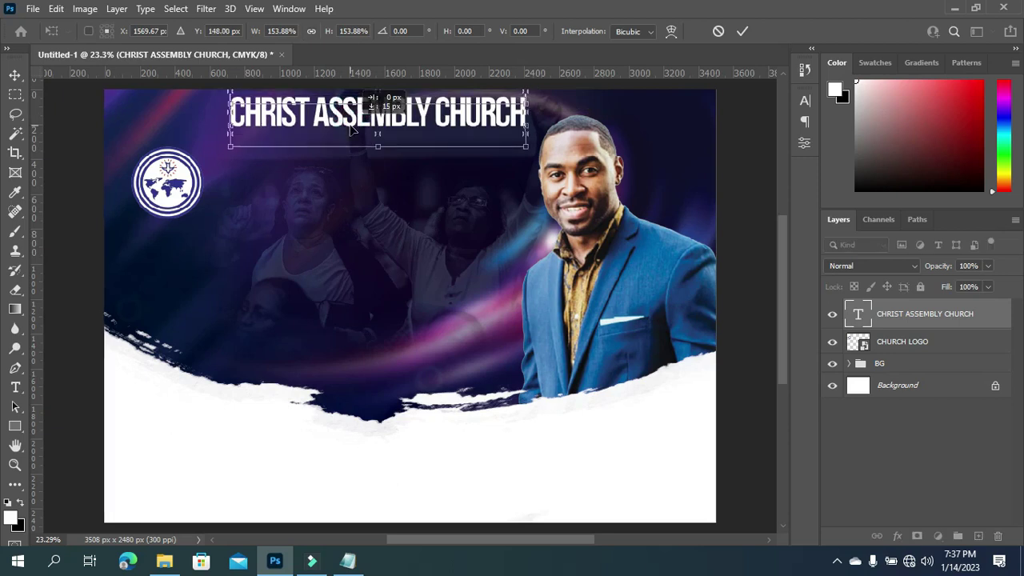
{"action": "left_click_drag", "start_coordinate": [350, 115], "coordinate": [344, 125]}
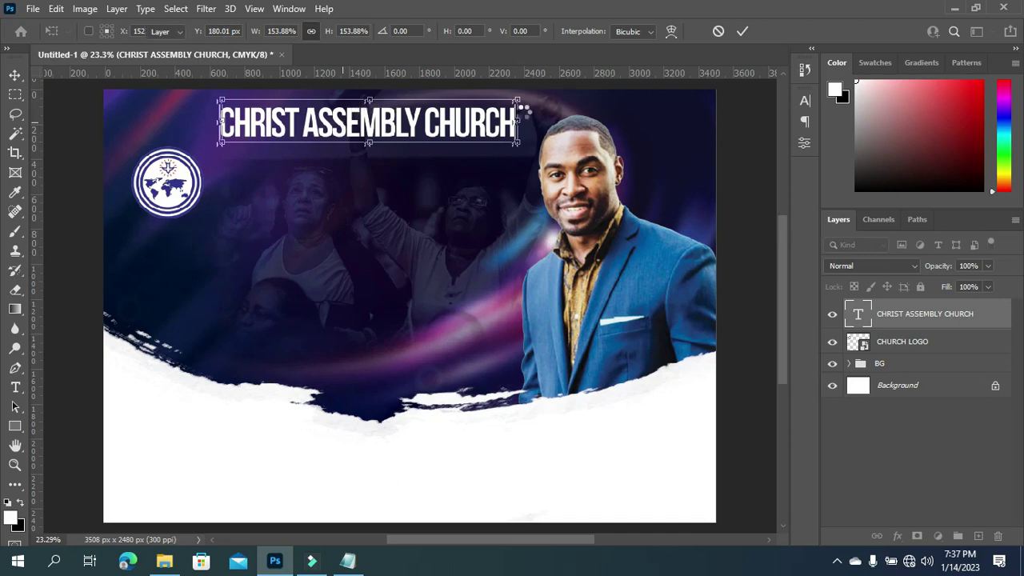
Confirm the resizing of the CHRIST ASSEMBLY CHURCH text and set its letter tracking to 0.
{"action": "key", "text": "Return"}
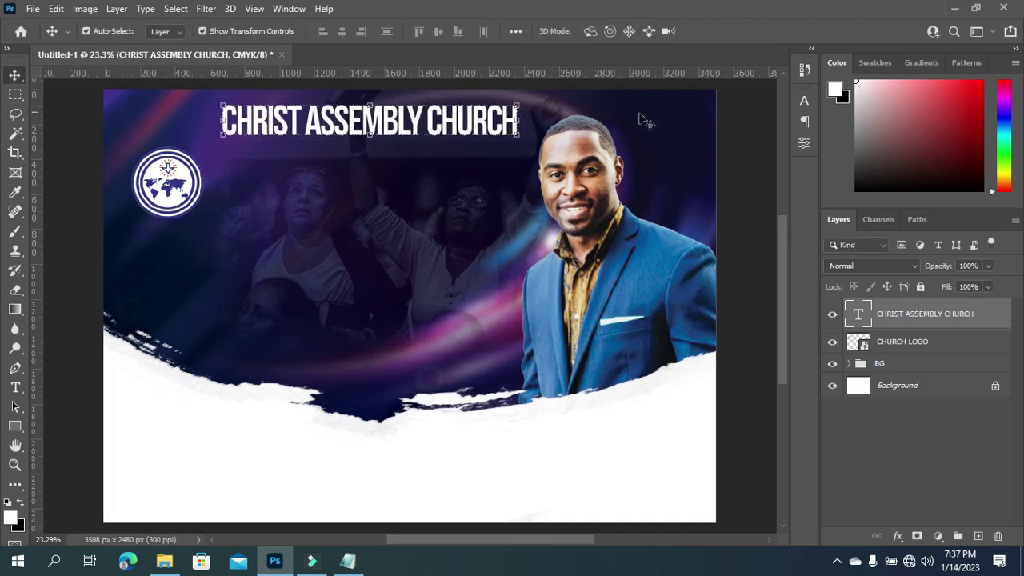
{"action": "left_click", "coordinate": [805, 99]}
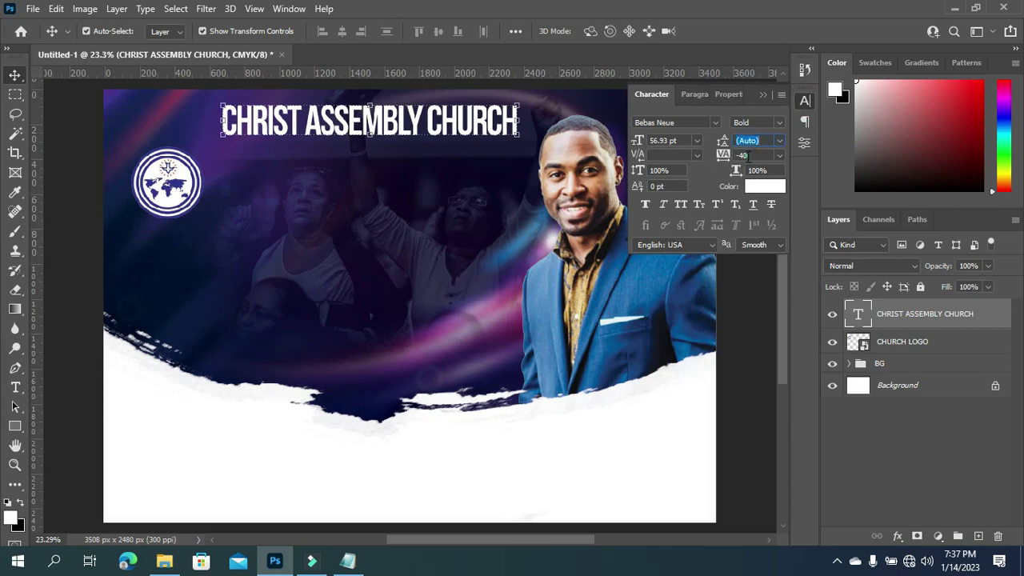
{"action": "left_click", "coordinate": [745, 156]}
{"action": "type", "text": "0"}
{"action": "key", "text": "Return"}
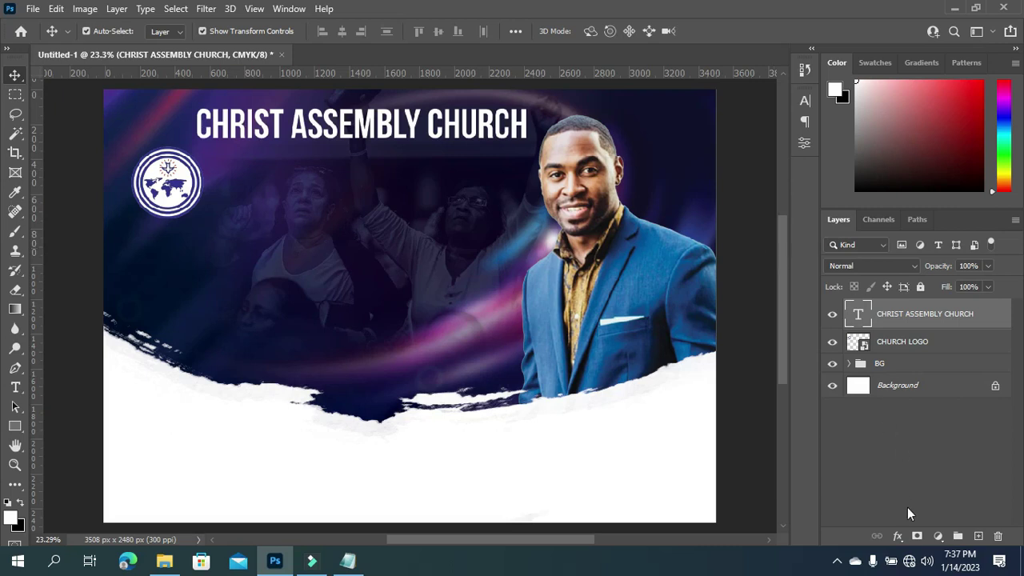
Add a Drop Shadow to the CHRIST ASSEMBLY CHURCH text with Normal blend mode and 100% opacity.
{"action": "left_click", "coordinate": [899, 538]}
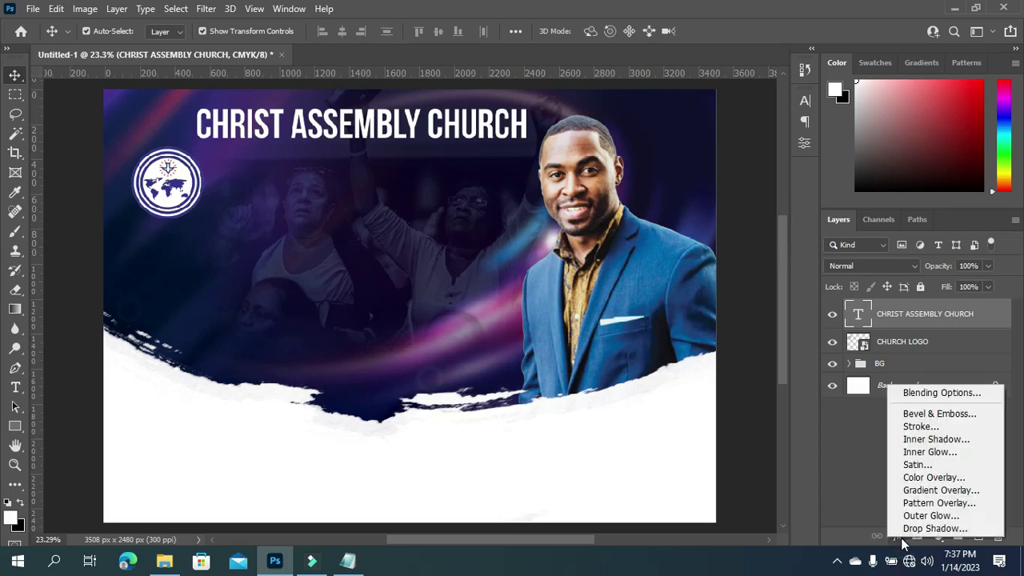
{"action": "left_click", "coordinate": [914, 393]}
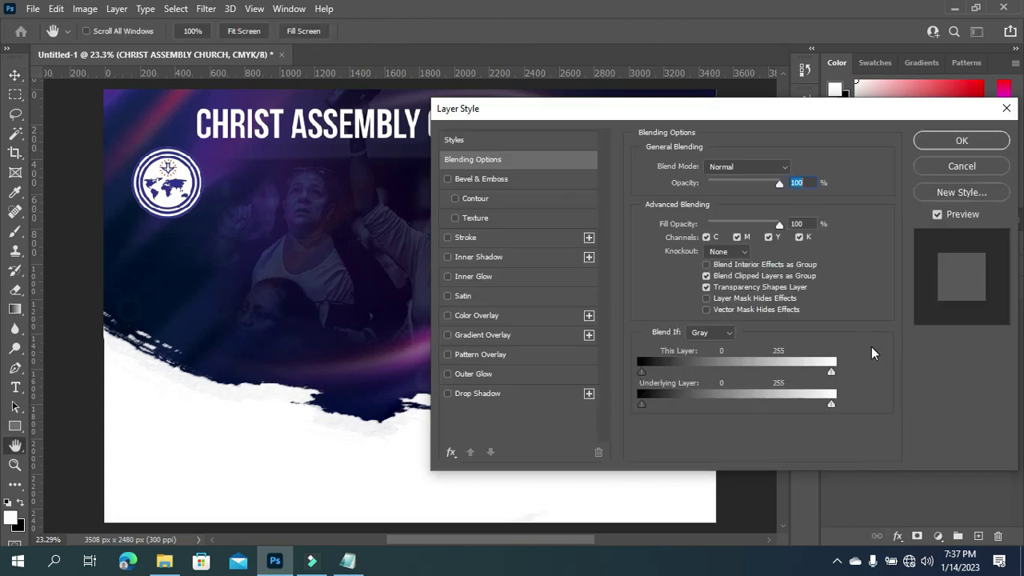
{"action": "left_click", "coordinate": [506, 395]}
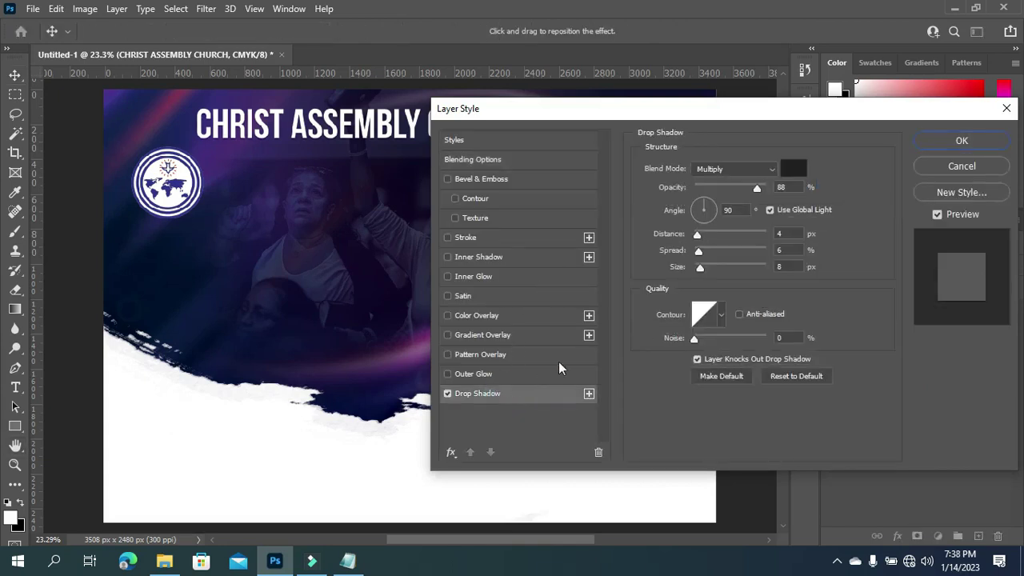
{"action": "left_click", "coordinate": [734, 173]}
{"action": "left_click", "coordinate": [722, 190]}
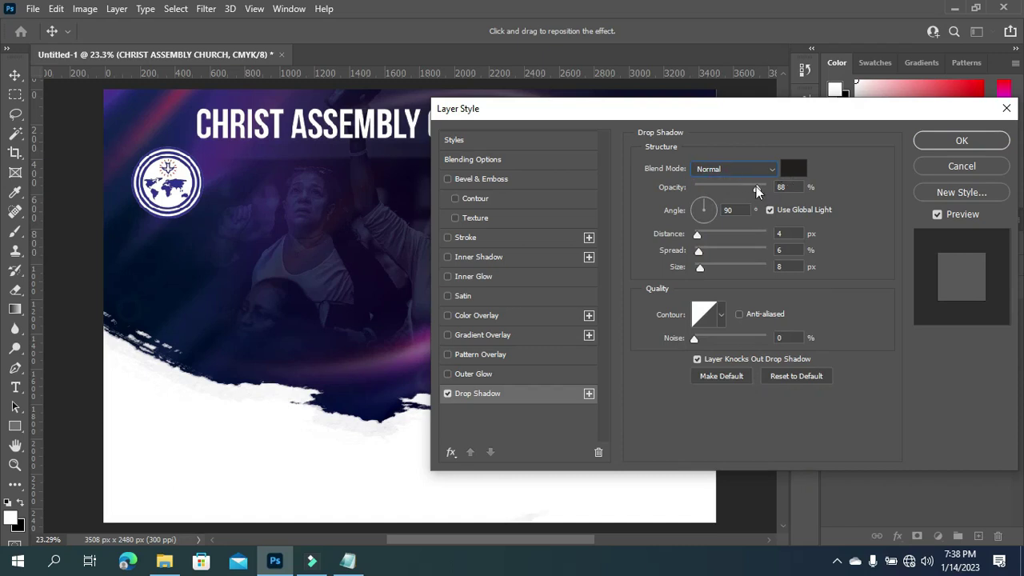
{"action": "left_click_drag", "start_coordinate": [756, 188], "coordinate": [781, 190]}
Set the drop shadow's distance to 12 px, its spread to 14% and its size to 18 px.
{"action": "left_click", "coordinate": [725, 211]}
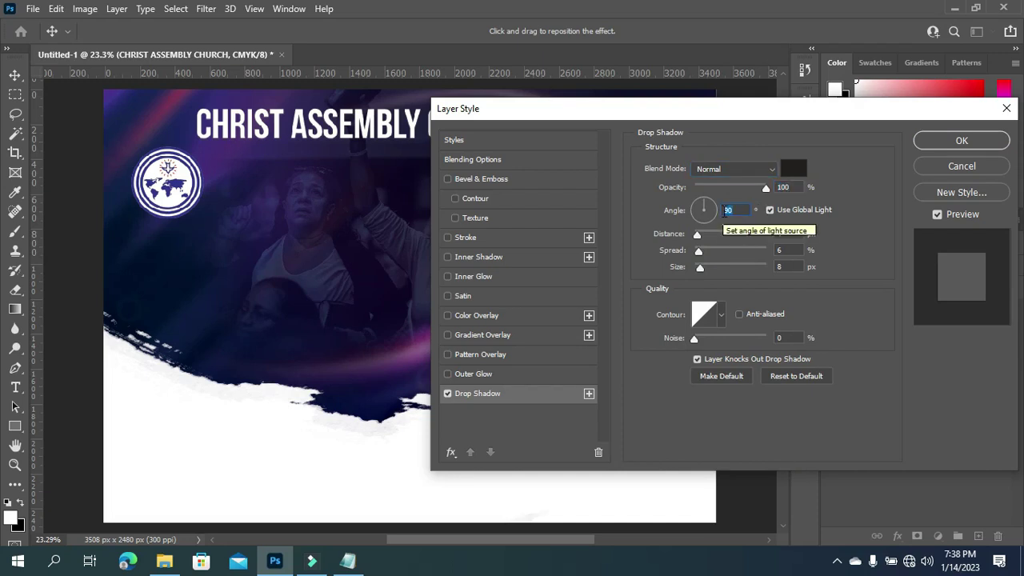
{"action": "key", "text": "Tab"}
{"action": "type", "text": "12"}
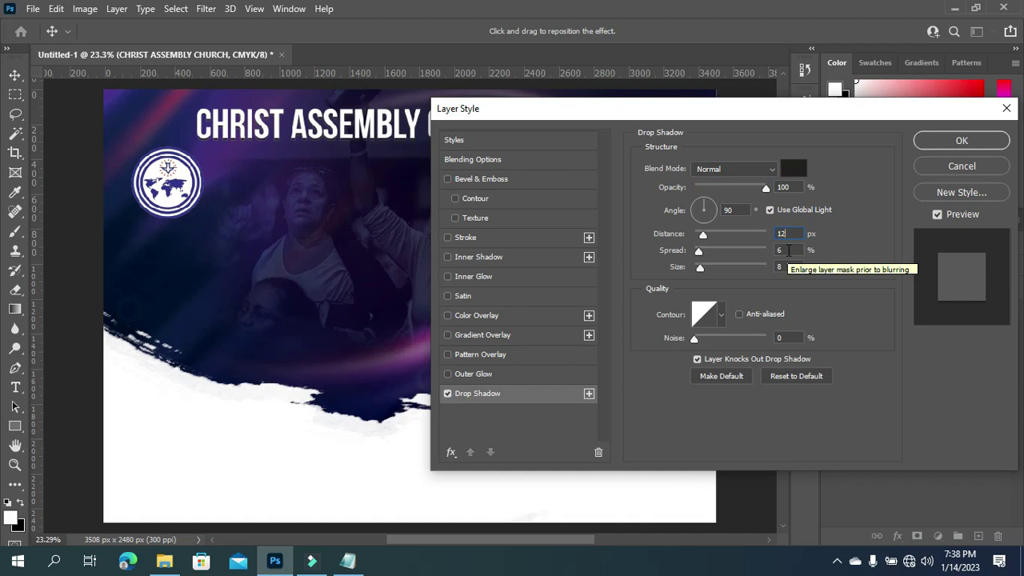
{"action": "left_click", "coordinate": [789, 250]}
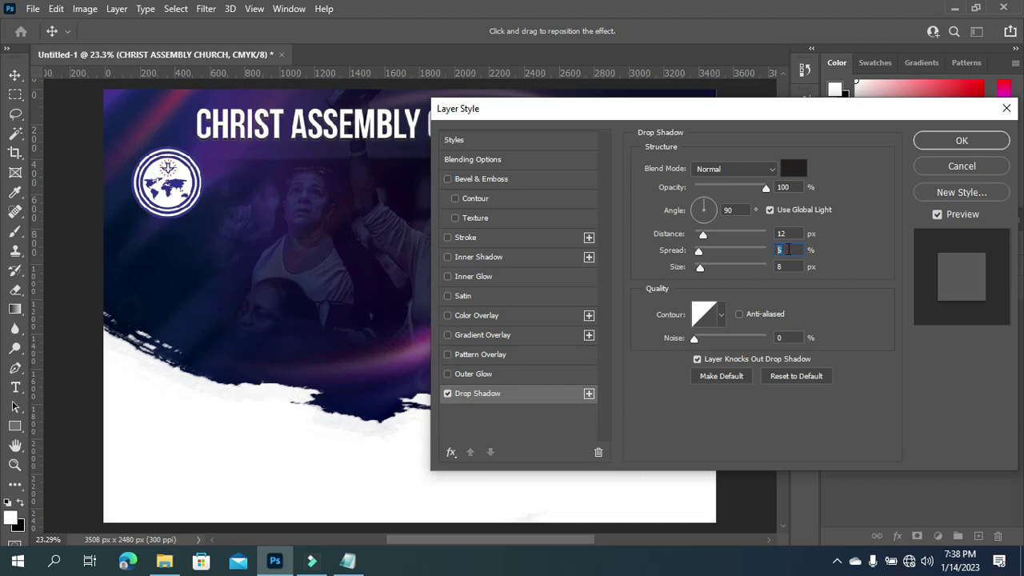
{"action": "type", "text": "14"}
{"action": "left_click", "coordinate": [783, 266]}
{"action": "type", "text": "18"}
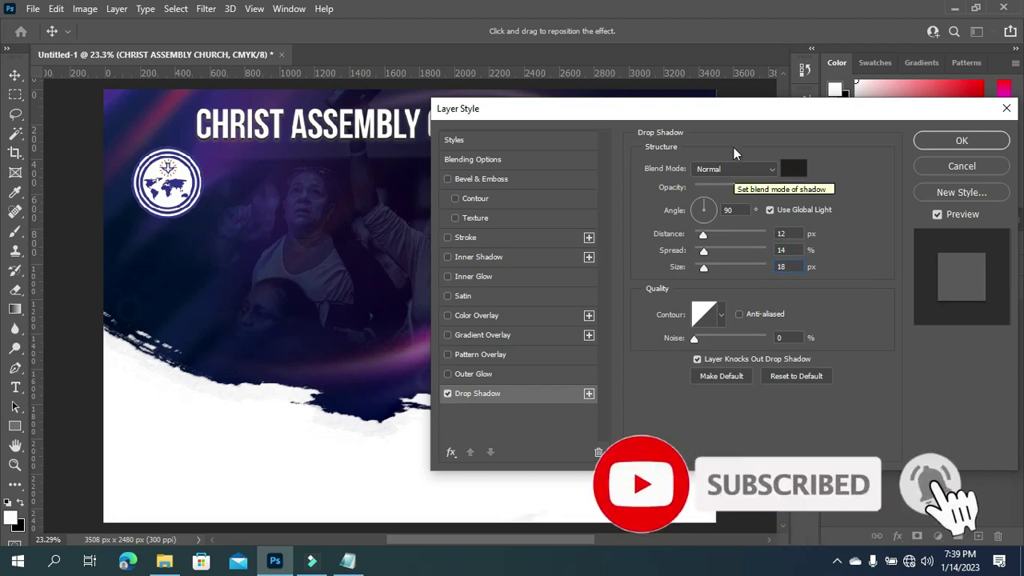
Set the drop shadow's blend mode to Multiply and its opacity to 88%.
{"action": "left_click_drag", "start_coordinate": [727, 112], "coordinate": [772, 123]}
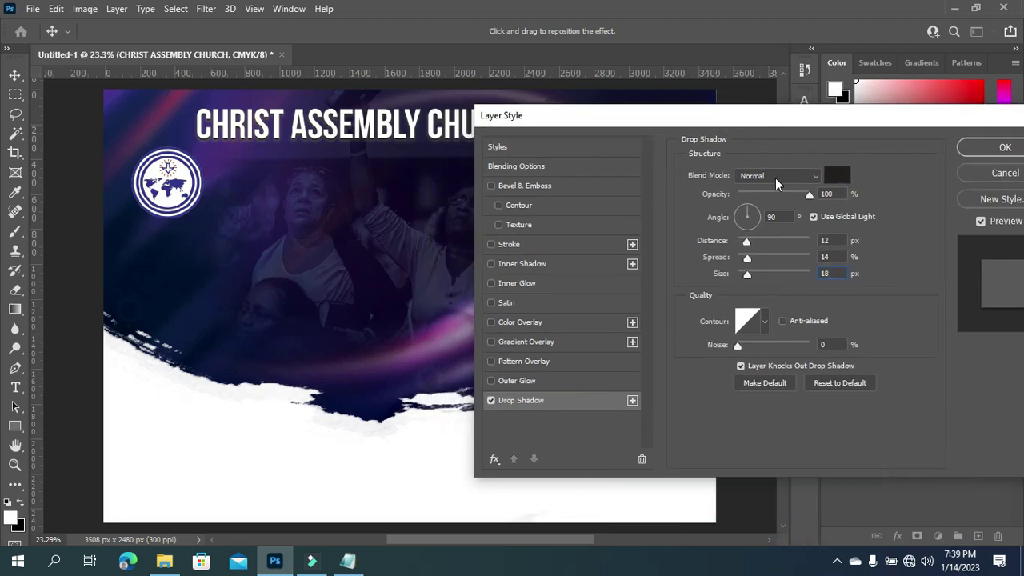
{"action": "left_click", "coordinate": [775, 177]}
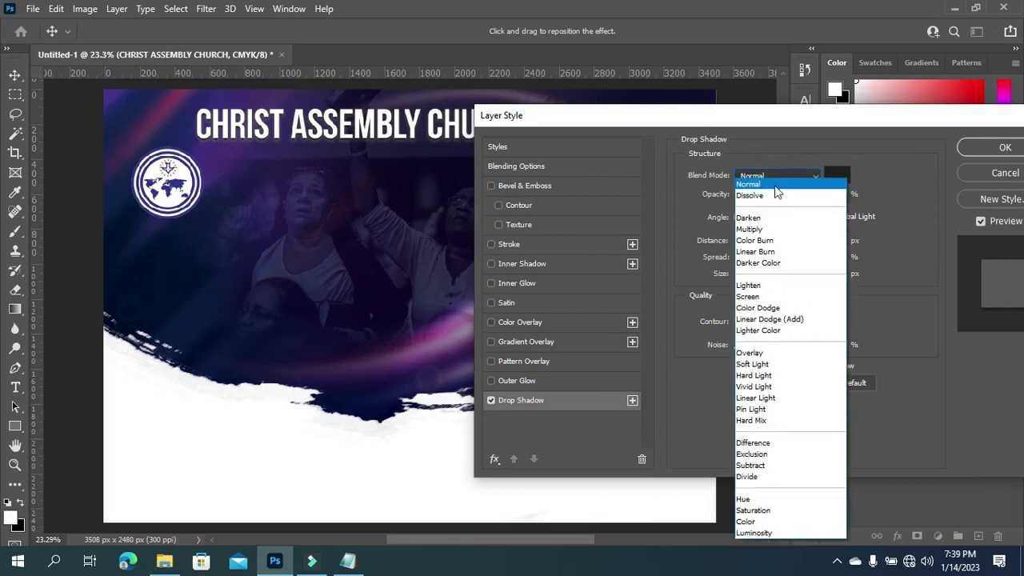
{"action": "left_click", "coordinate": [768, 229]}
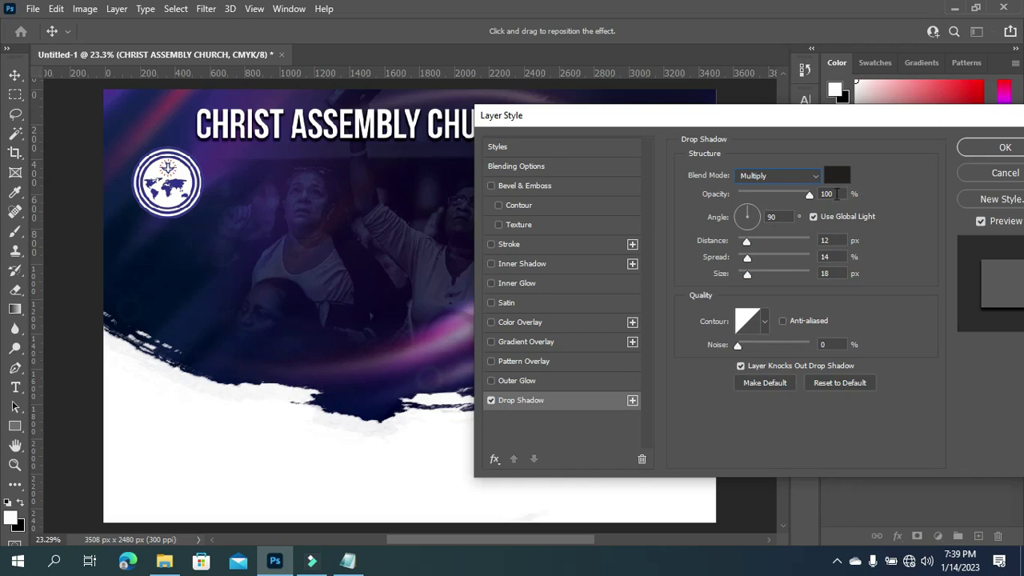
{"action": "double_click", "coordinate": [832, 194]}
{"action": "type", "text": "88"}
{"action": "left_click_drag", "start_coordinate": [791, 118], "coordinate": [779, 119]}
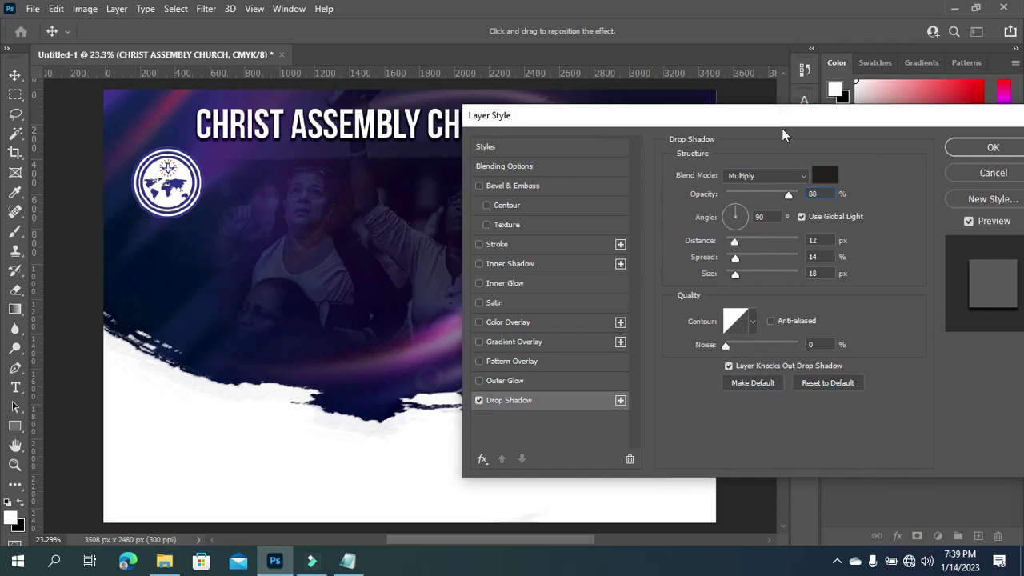
Add a linear gold Gradient Overlay at 90° to the CHRIST ASSEMBLY CHURCH text and inspect its gradient without editing it.
{"action": "left_click", "coordinate": [530, 341]}
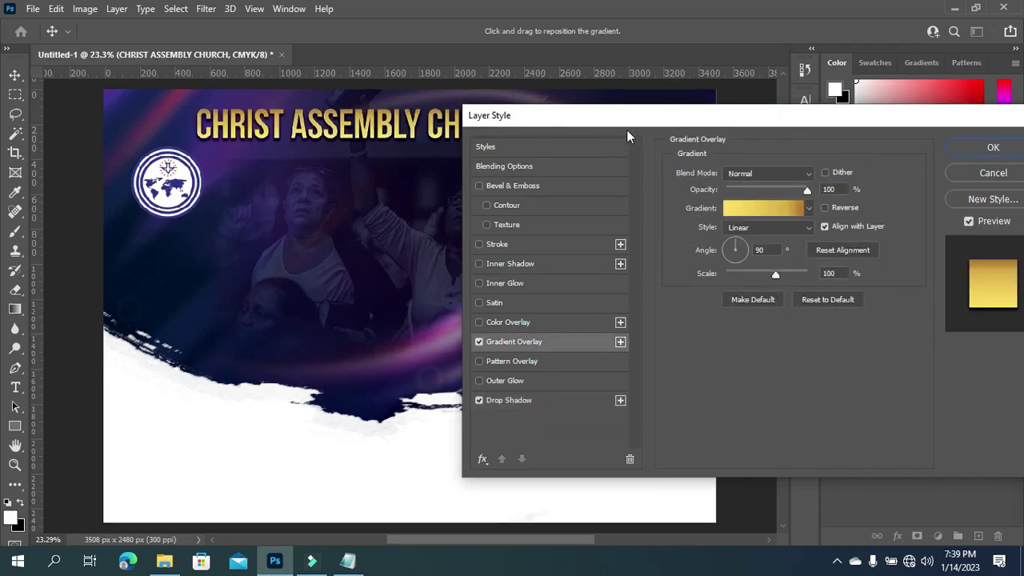
{"action": "left_click_drag", "start_coordinate": [627, 129], "coordinate": [739, 121]}
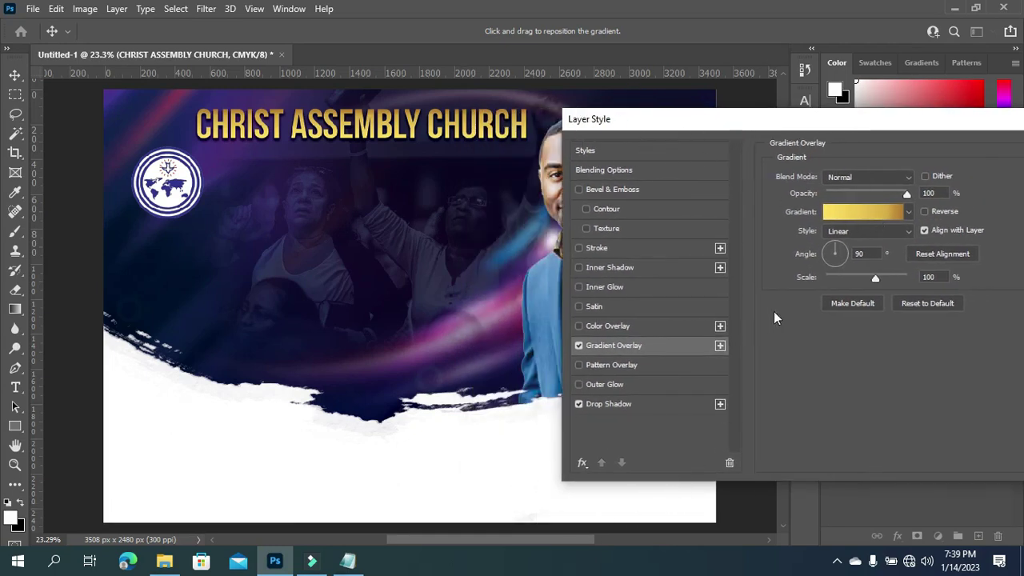
{"action": "left_click", "coordinate": [857, 214]}
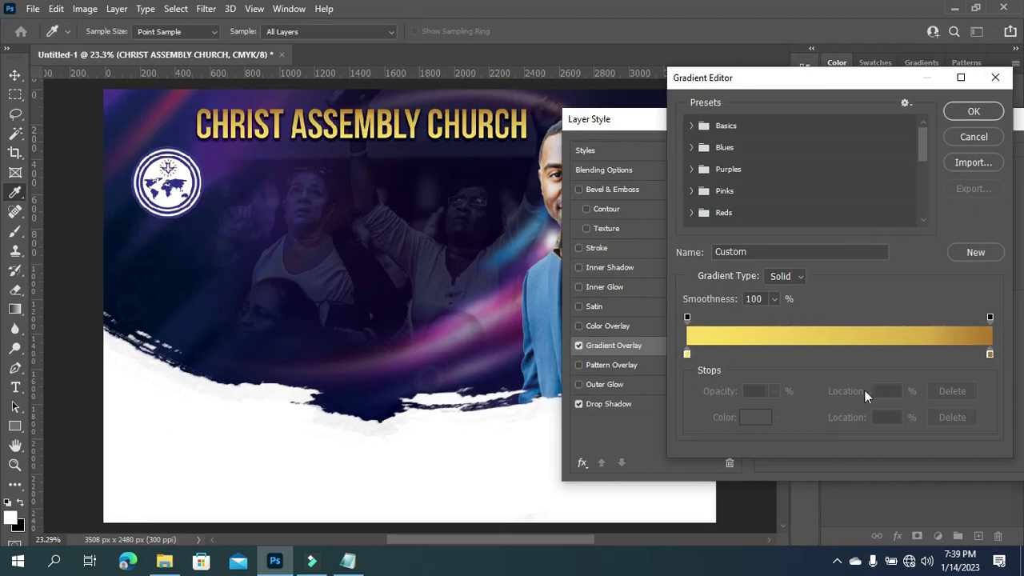
{"action": "left_click", "coordinate": [988, 140]}
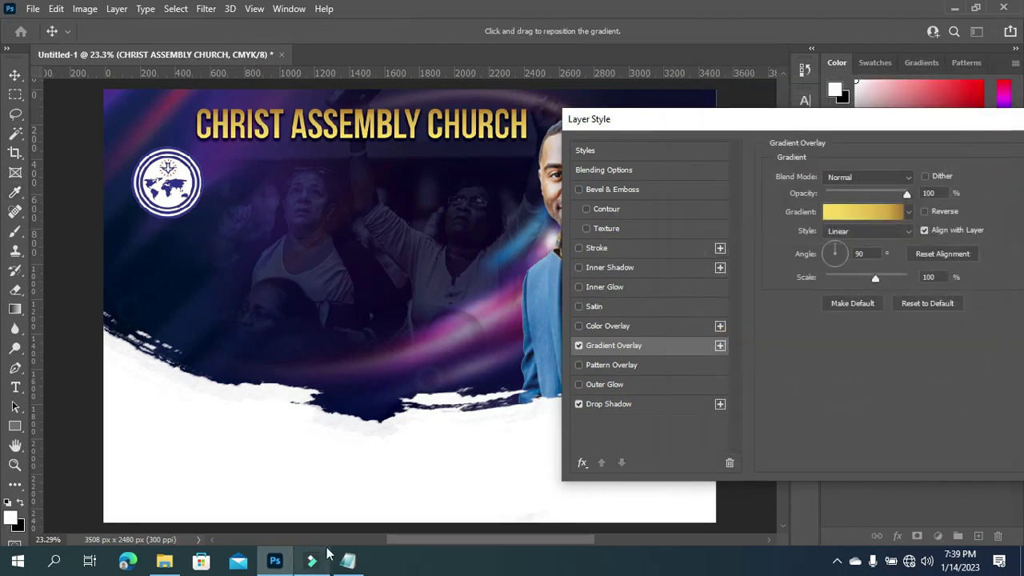
Check the gradient colour codes for CHRIST ASSEMBLY CHURCH in the Text notes in Notepad, then apply the layer style in Photoshop.
{"action": "left_click", "coordinate": [347, 560]}
{"action": "left_click_drag", "start_coordinate": [397, 210], "coordinate": [666, 210]}
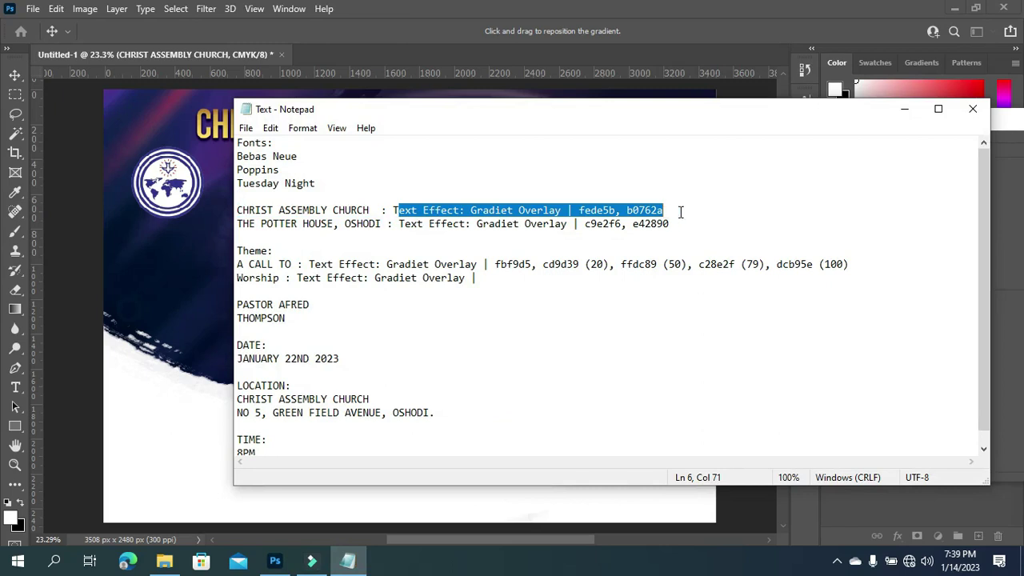
{"action": "left_click", "coordinate": [678, 225]}
{"action": "left_click", "coordinate": [448, 238]}
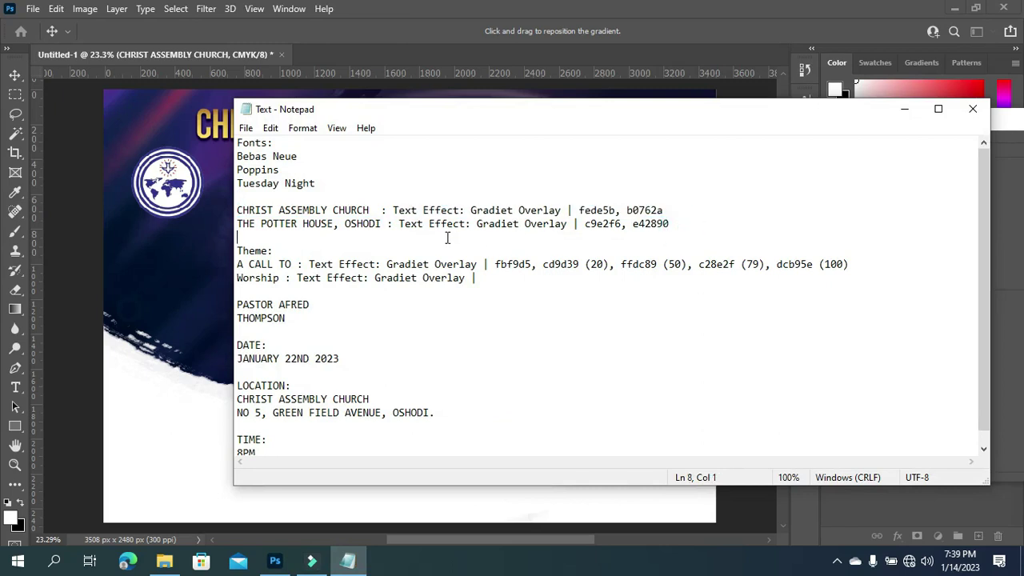
{"action": "left_click", "coordinate": [908, 108]}
{"action": "left_click_drag", "start_coordinate": [724, 124], "coordinate": [552, 132]}
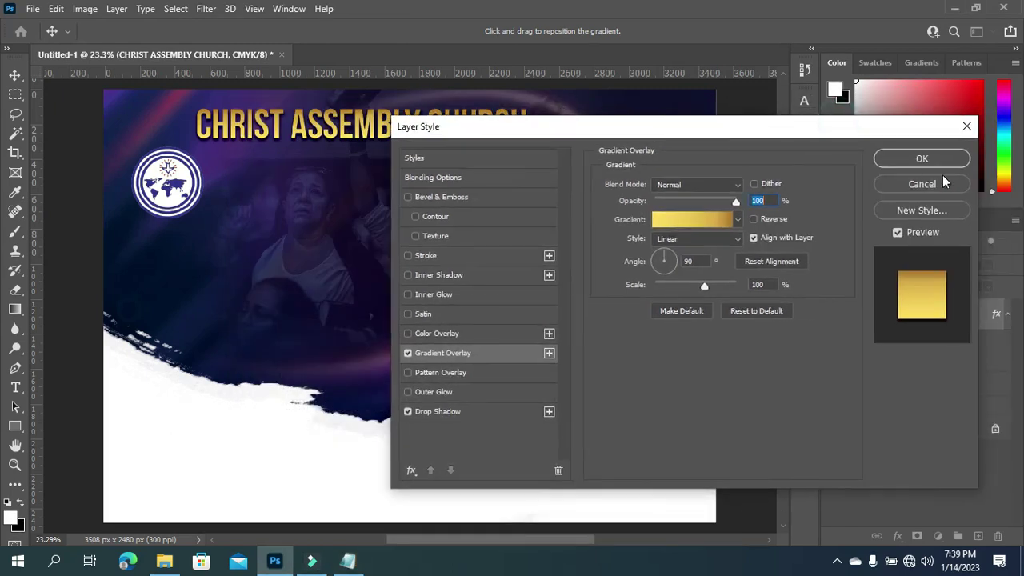
{"action": "left_click", "coordinate": [930, 158]}
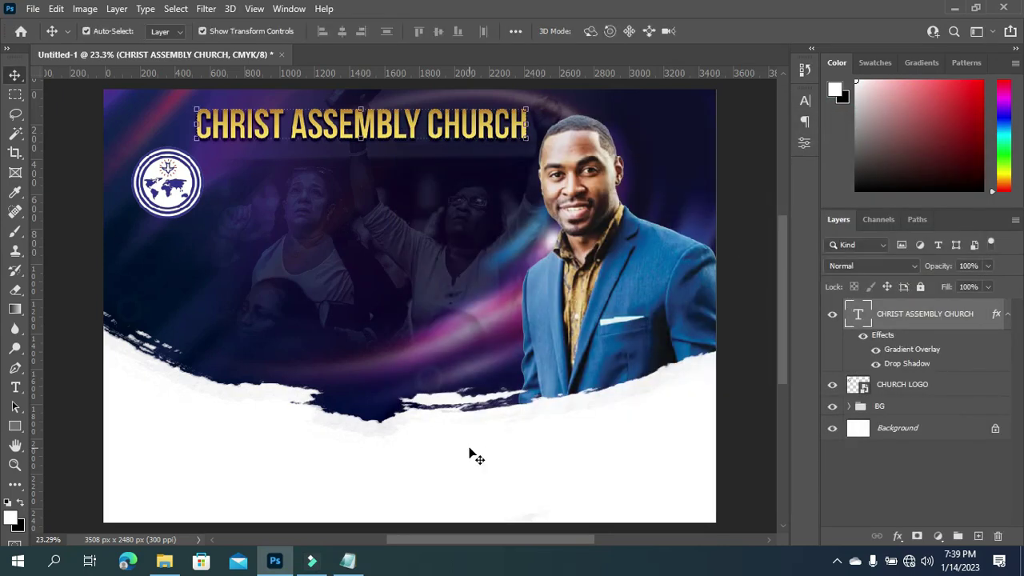
Start a text line beneath the CHRIST ASSEMBLY CHURCH heading and copy THE POTTER HOUSE, OSHODI from the Text notes in Notepad.
{"action": "mouse_move", "coordinate": [348, 559]}
{"action": "key", "text": "t"}
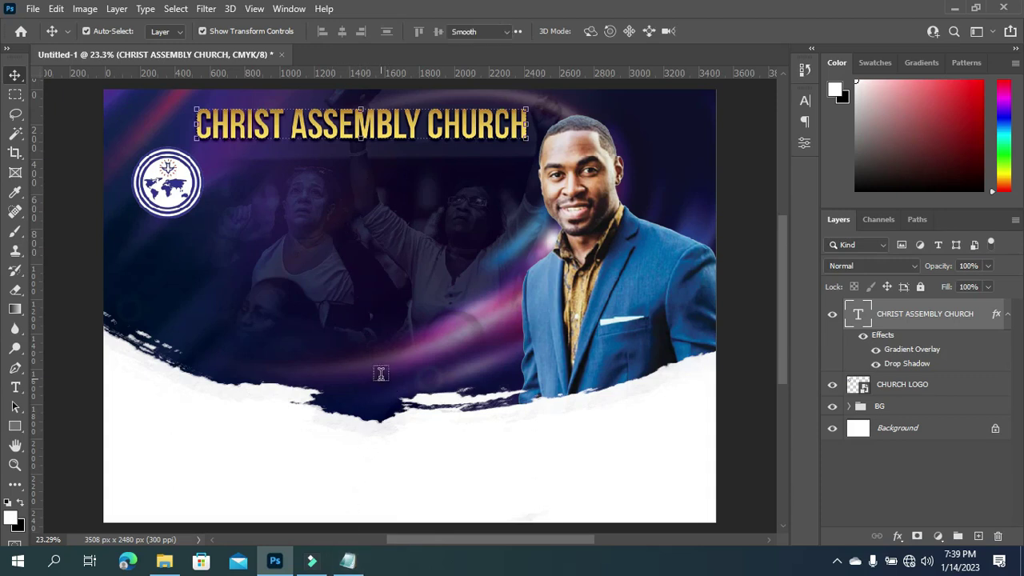
{"action": "left_click", "coordinate": [315, 191]}
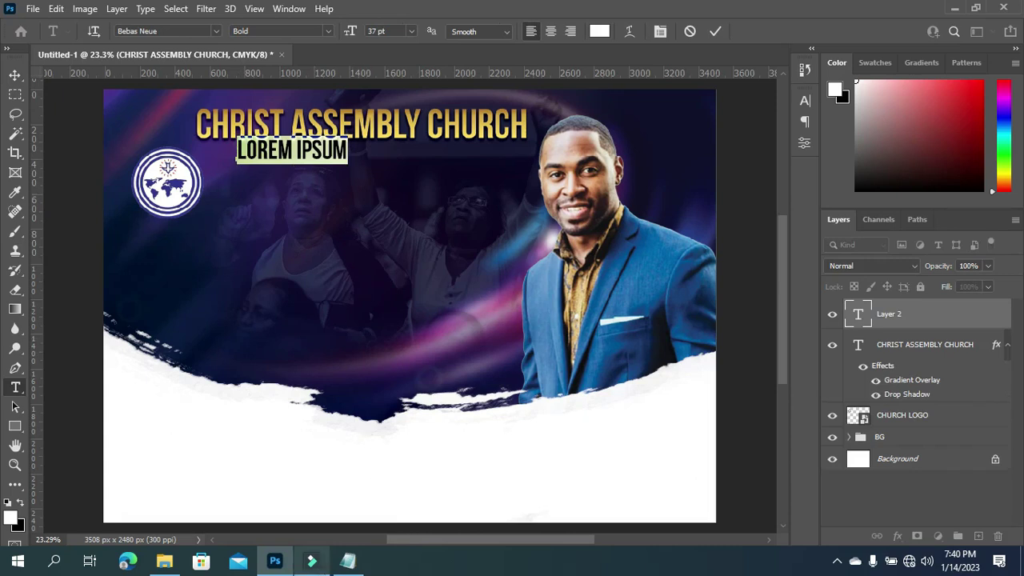
{"action": "left_click", "coordinate": [347, 560]}
{"action": "key", "text": "ctrl+c"}
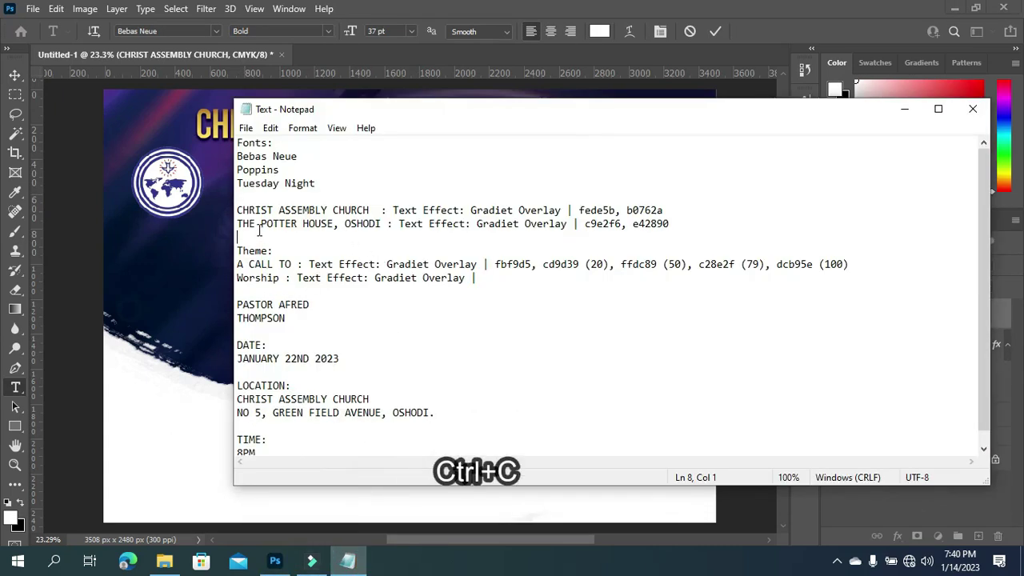
{"action": "left_click_drag", "start_coordinate": [237, 222], "coordinate": [384, 223]}
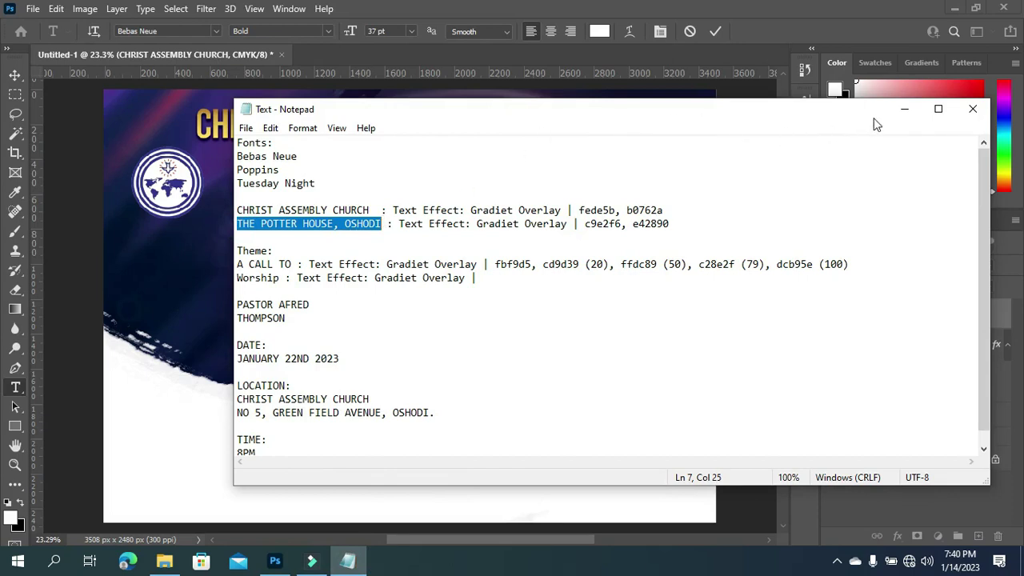
{"action": "left_click", "coordinate": [905, 108]}
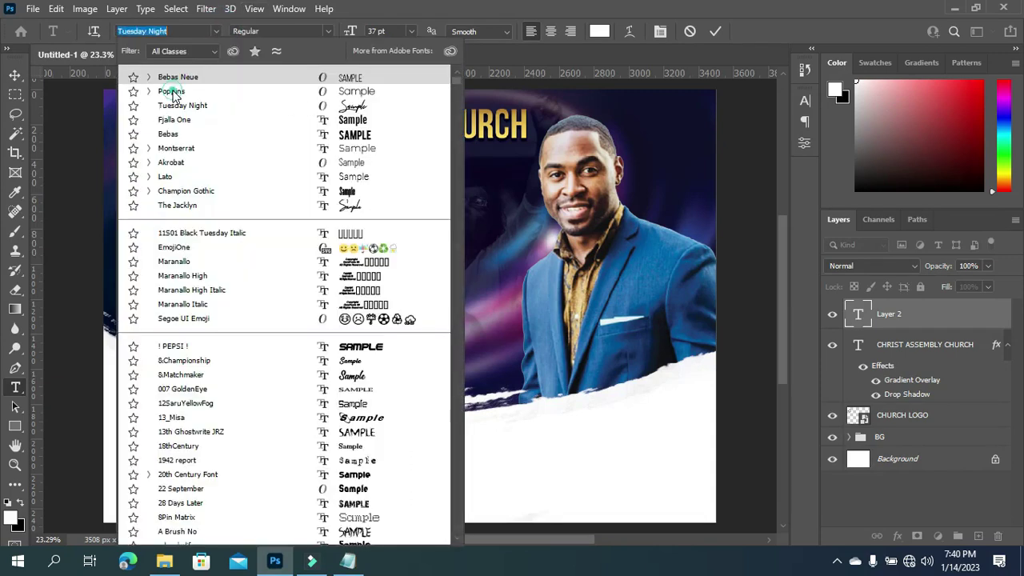
Set the new text line's font to Poppins Bold and fill it with the copied THE POTTER HOUSE, OSHODI.
{"action": "left_click", "coordinate": [171, 91]}
{"action": "left_click", "coordinate": [173, 91]}
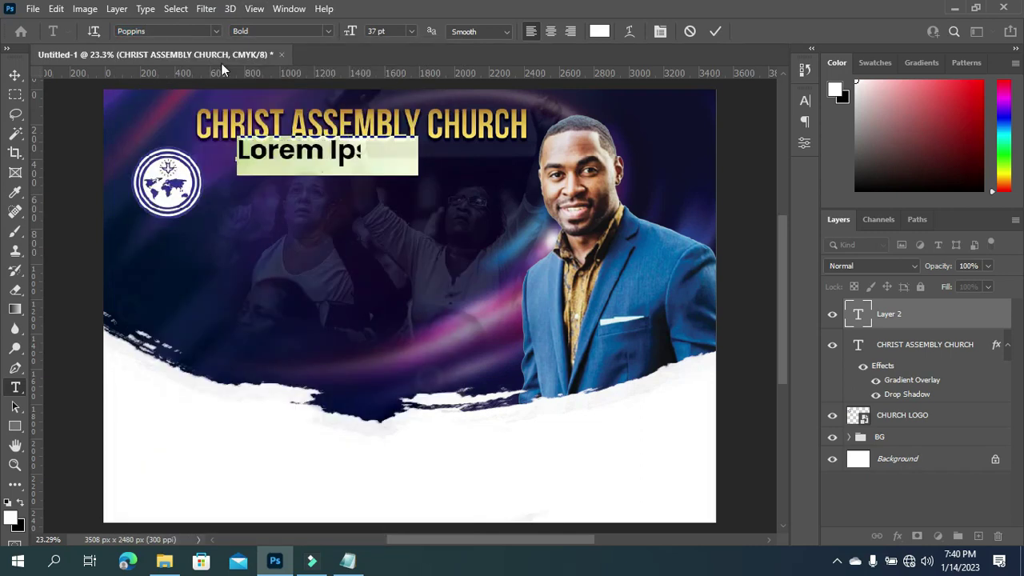
{"action": "key", "text": "ctrl+v"}
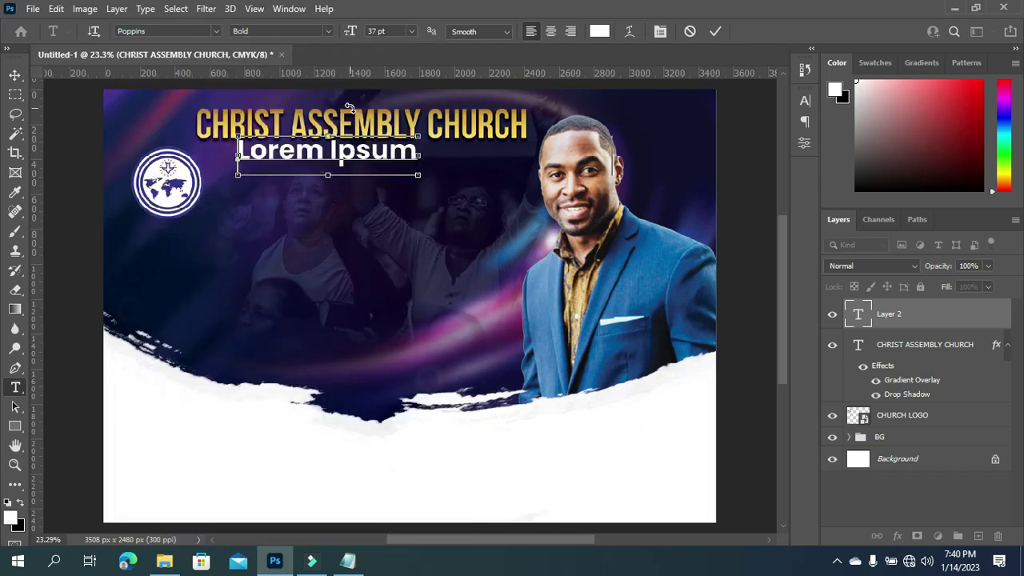
{"action": "left_click", "coordinate": [714, 32]}
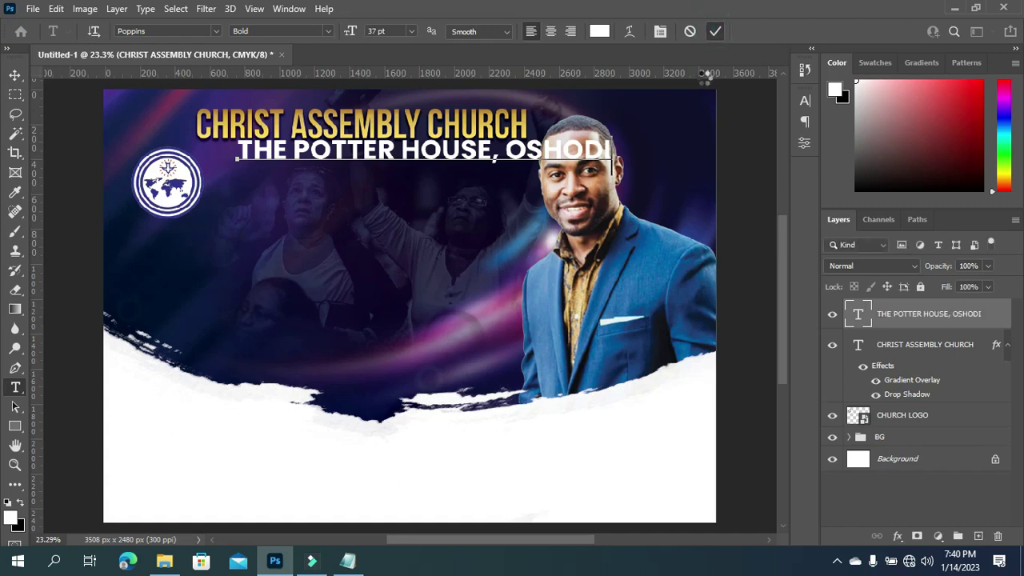
Tighten the tracking of the THE POTTER HOUSE, OSHODI text slightly, keeping the layer at 100% opacity.
{"action": "left_click", "coordinate": [805, 102]}
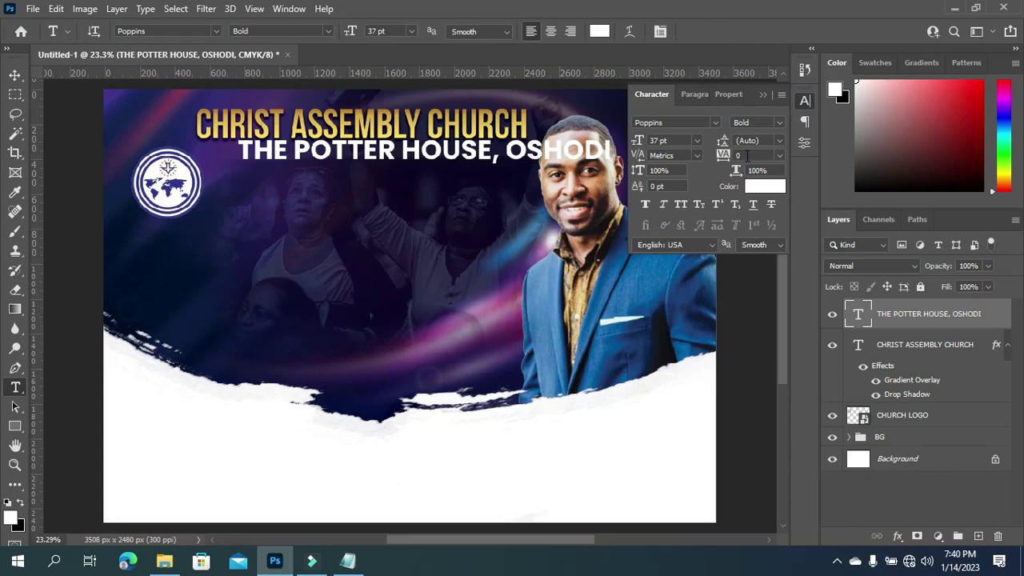
{"action": "left_click_drag", "start_coordinate": [728, 158], "coordinate": [723, 155]}
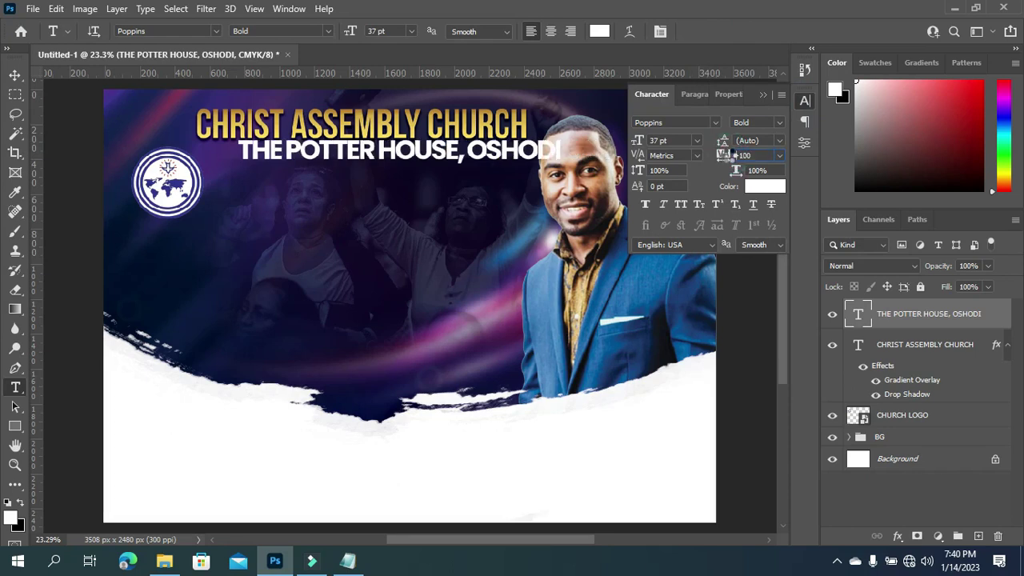
{"action": "left_click_drag", "start_coordinate": [724, 156], "coordinate": [728, 155]}
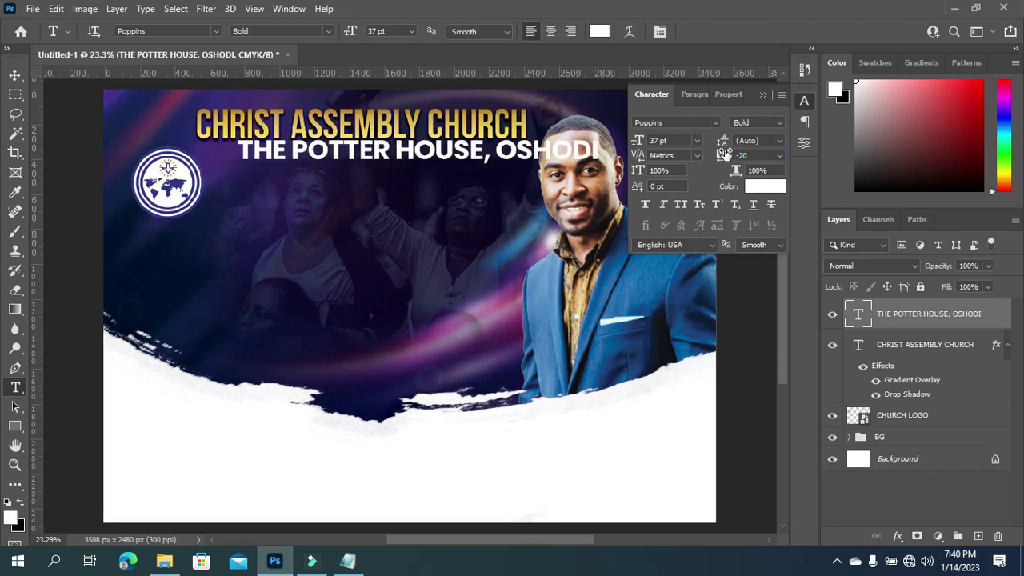
{"action": "key", "text": "4"}
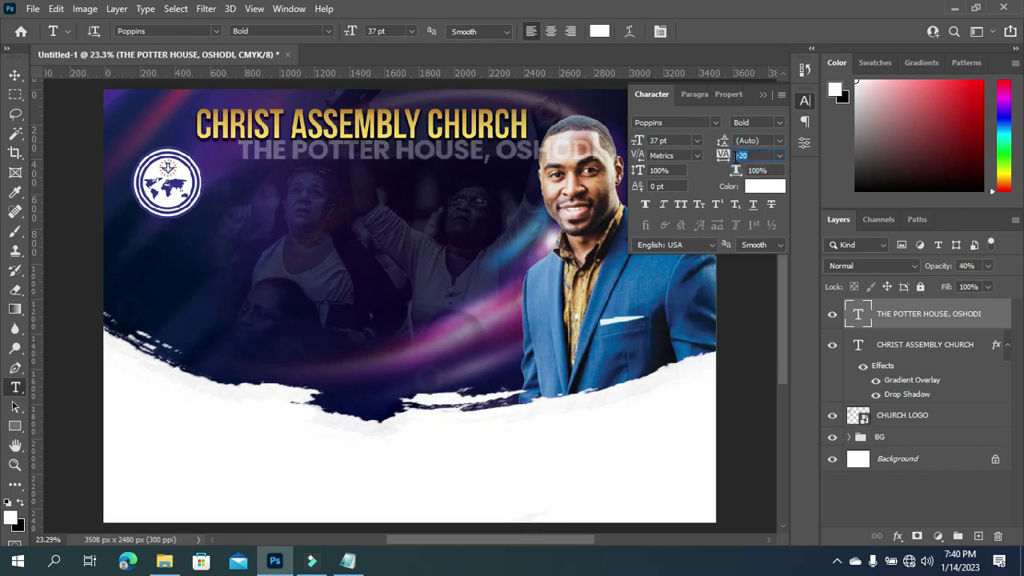
{"action": "key", "text": "0"}
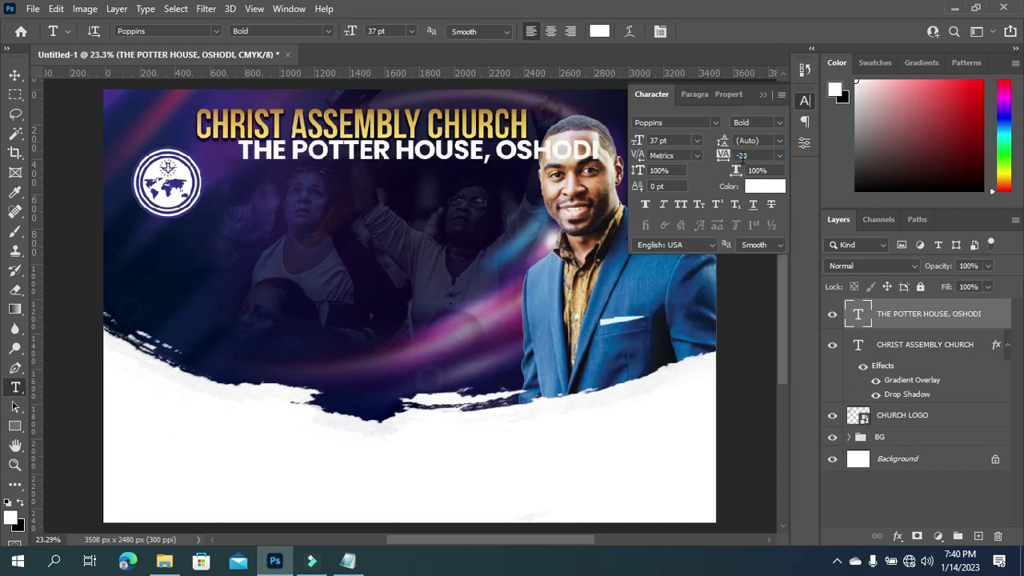
{"action": "left_click", "coordinate": [723, 157]}
{"action": "left_click", "coordinate": [763, 95]}
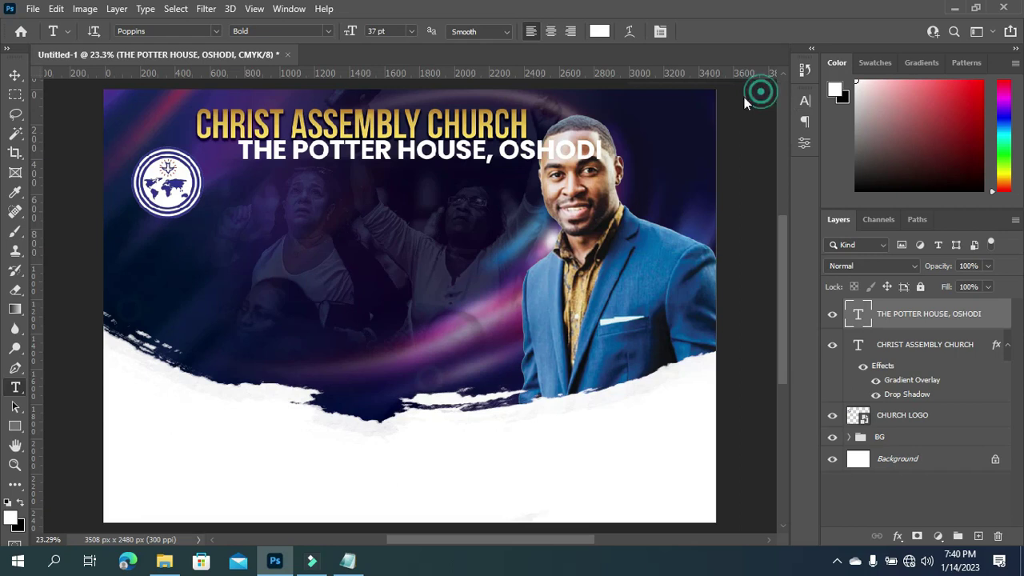
Move THE POTTER HOUSE, OSHODI beneath the CHRIST ASSEMBLY CHURCH heading and scale it down to about 79%.
{"action": "left_click", "coordinate": [15, 74]}
{"action": "left_click_drag", "start_coordinate": [380, 160], "coordinate": [356, 167]}
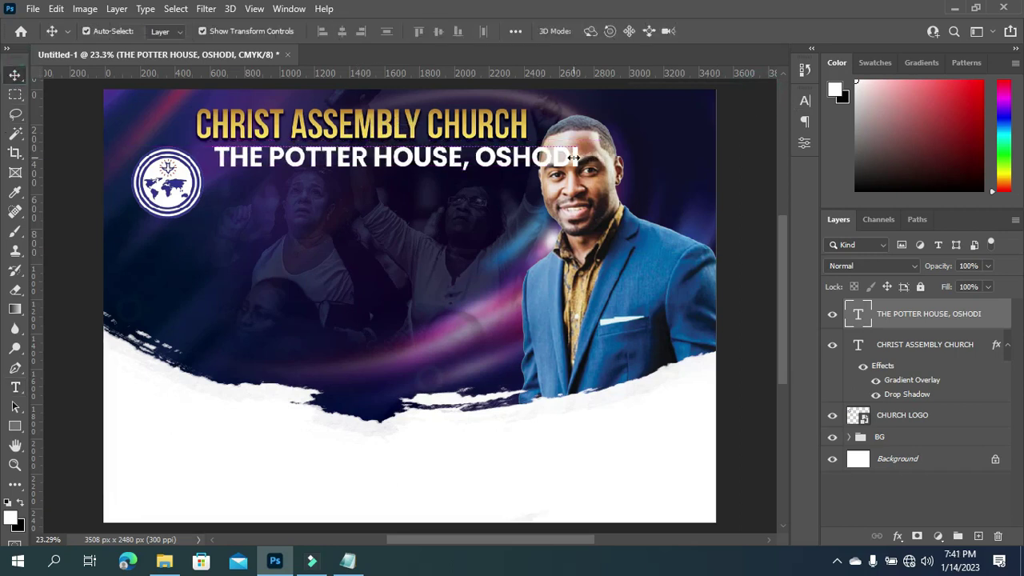
{"action": "left_click", "coordinate": [579, 157]}
{"action": "left_click_drag", "start_coordinate": [578, 145], "coordinate": [501, 142]}
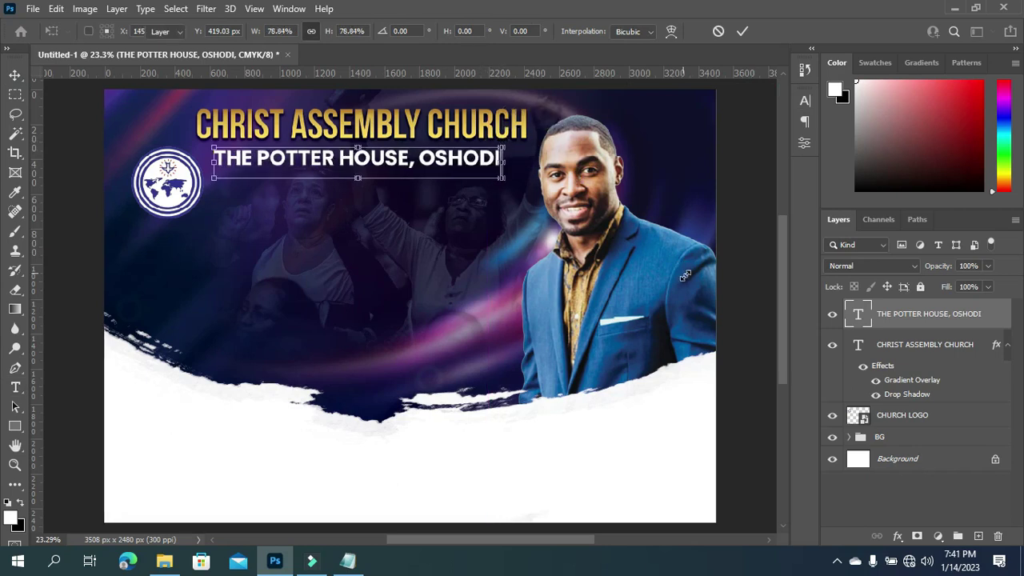
{"action": "key", "text": "Return"}
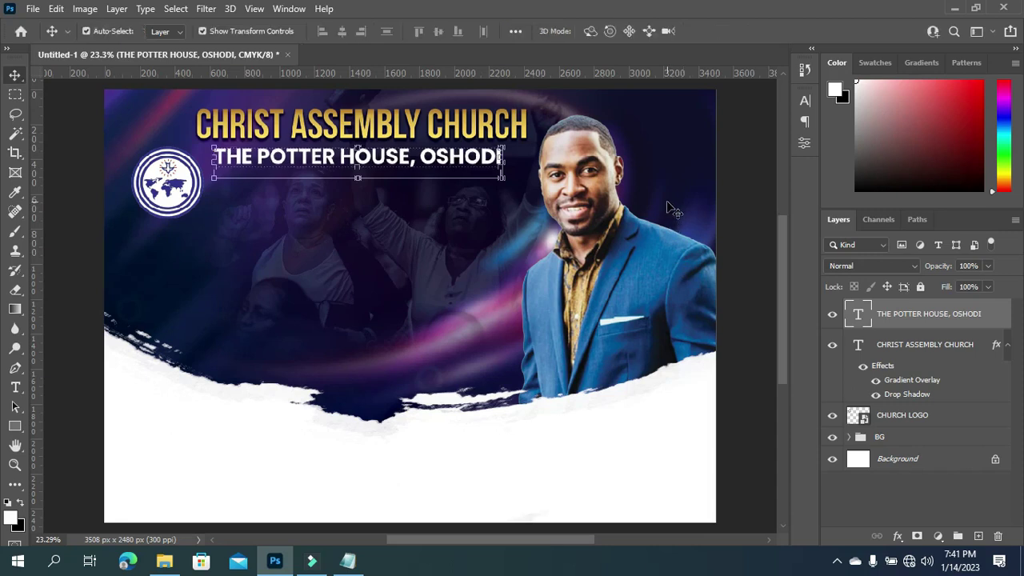
Nudge THE POTTER HOUSE, OSHODI upward so it sits close under the CHRIST ASSEMBLY CHURCH heading.
{"action": "key", "text": "shift+Up"}
{"action": "key", "text": "shift+Up"}
{"action": "key", "text": "shift+Up"}
{"action": "key", "text": "shift+Up"}
{"action": "key", "text": "shift+Up"}
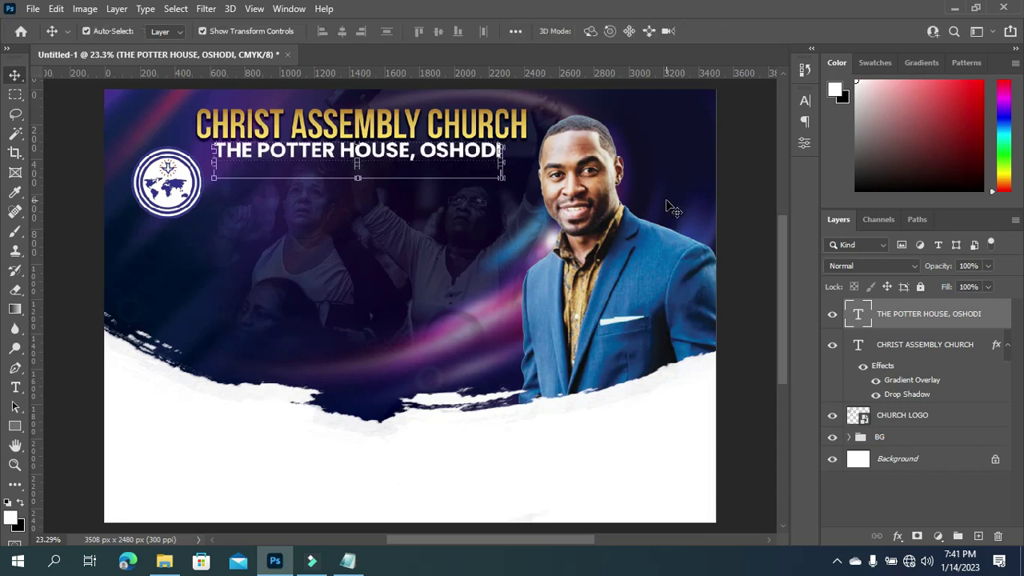
Align the THE POTTER HOUSE, OSHODI and CHRIST ASSEMBLY CHURCH text layers on their horizontal centers.
{"action": "left_click", "coordinate": [1007, 347]}
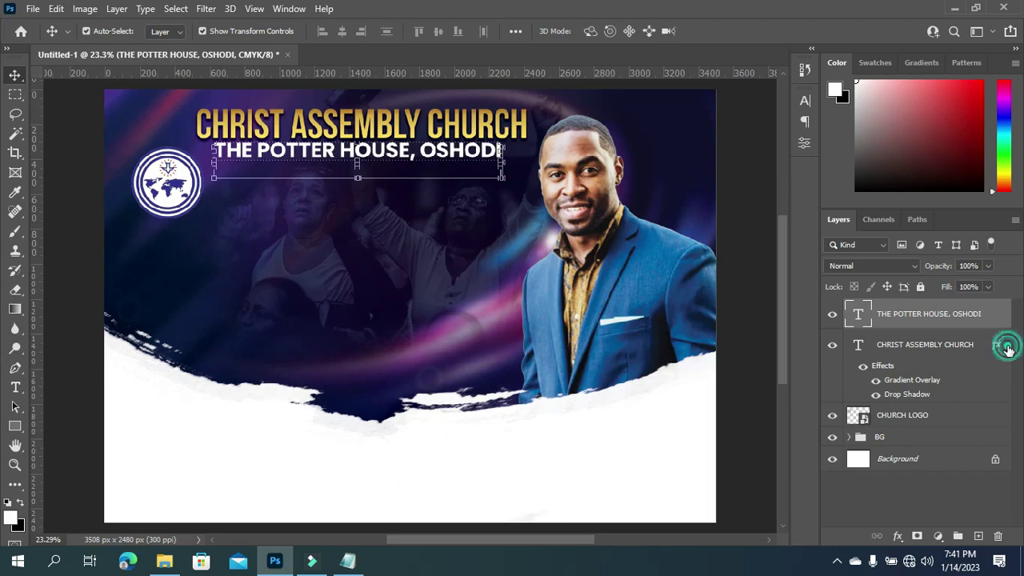
{"action": "left_click", "coordinate": [1007, 347]}
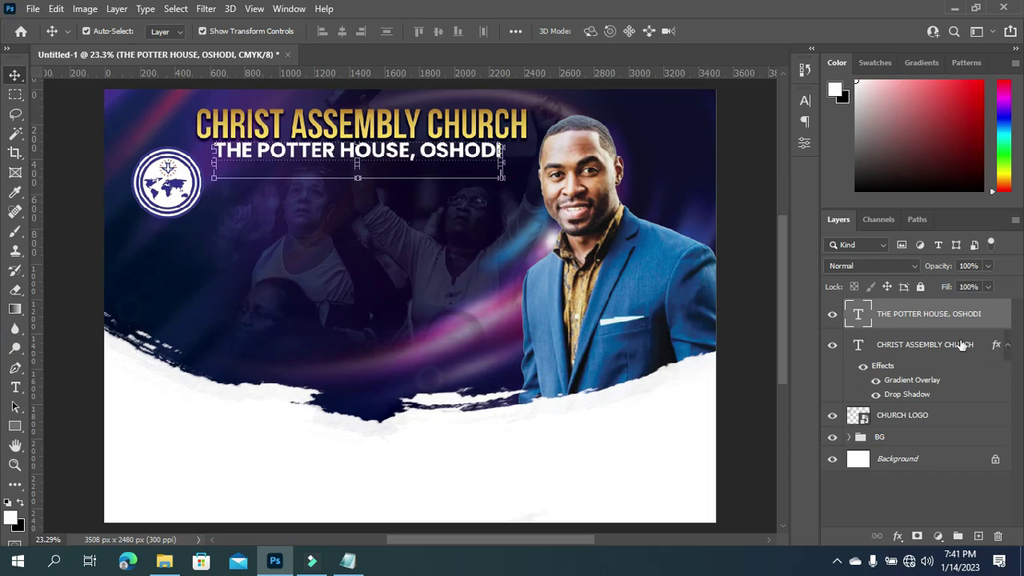
{"action": "left_click", "coordinate": [902, 345], "text": "shift"}
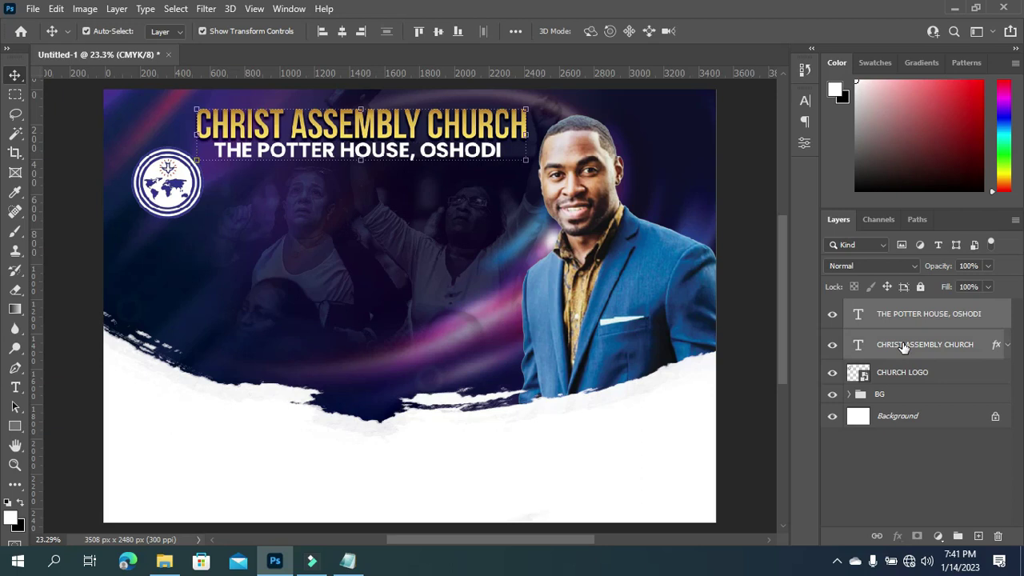
{"action": "left_click", "coordinate": [341, 34]}
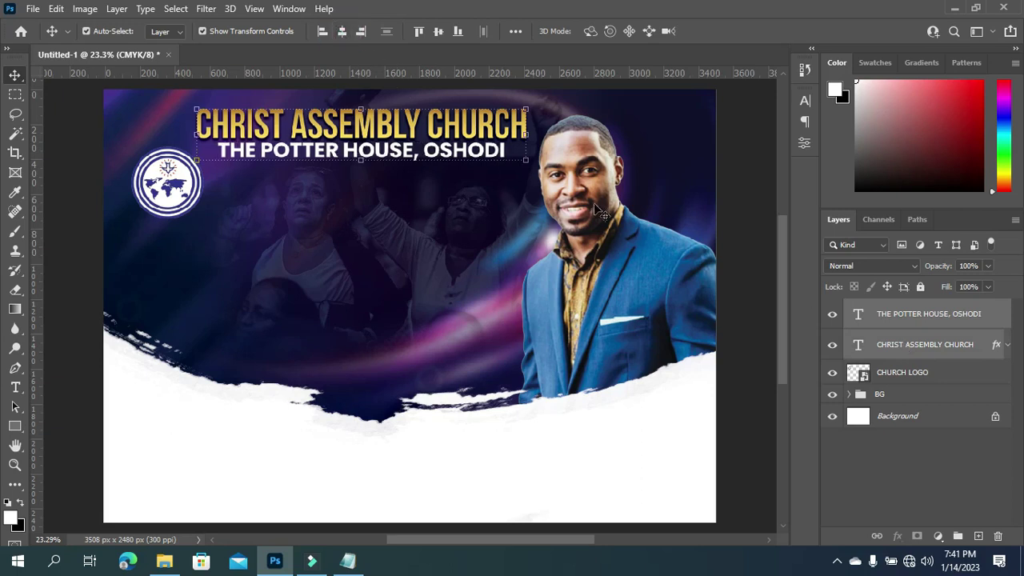
{"action": "left_click", "coordinate": [755, 253]}
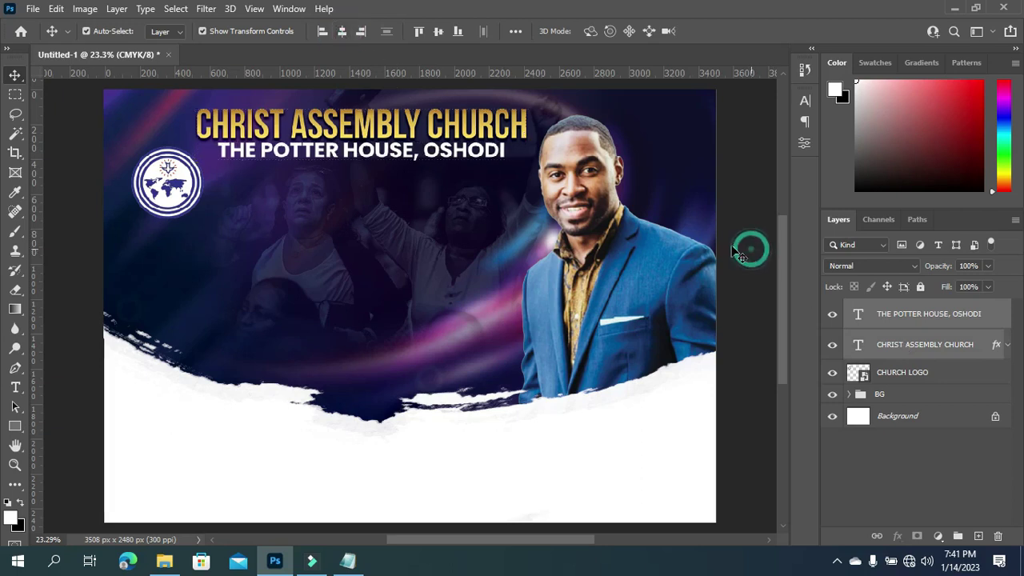
Select the THE POTTER HOUSE, OSHODI layer and copy its first gradient colour code, c9e2f6, from the Text notes in Notepad.
{"action": "left_click", "coordinate": [322, 155]}
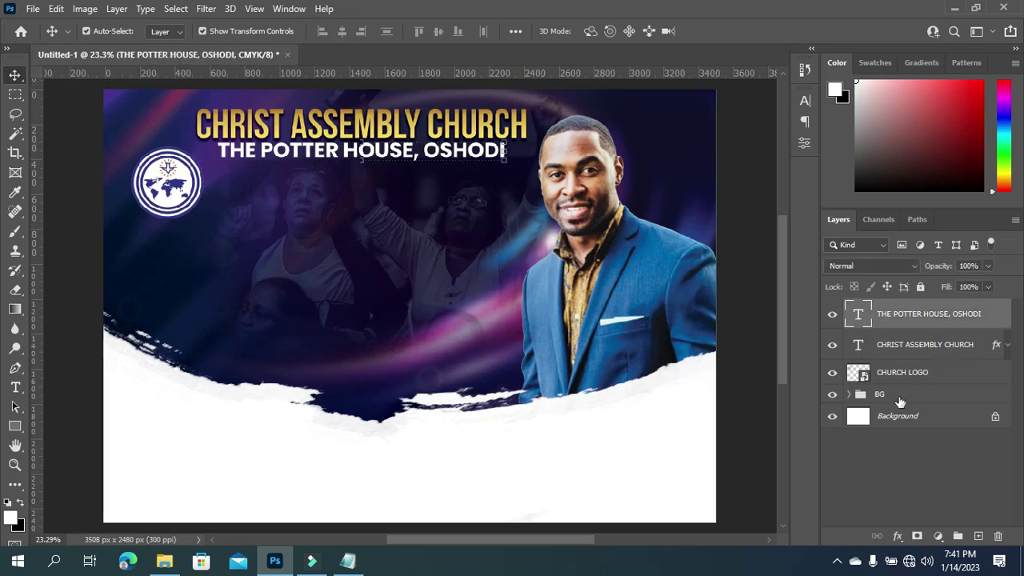
{"action": "left_click", "coordinate": [360, 565]}
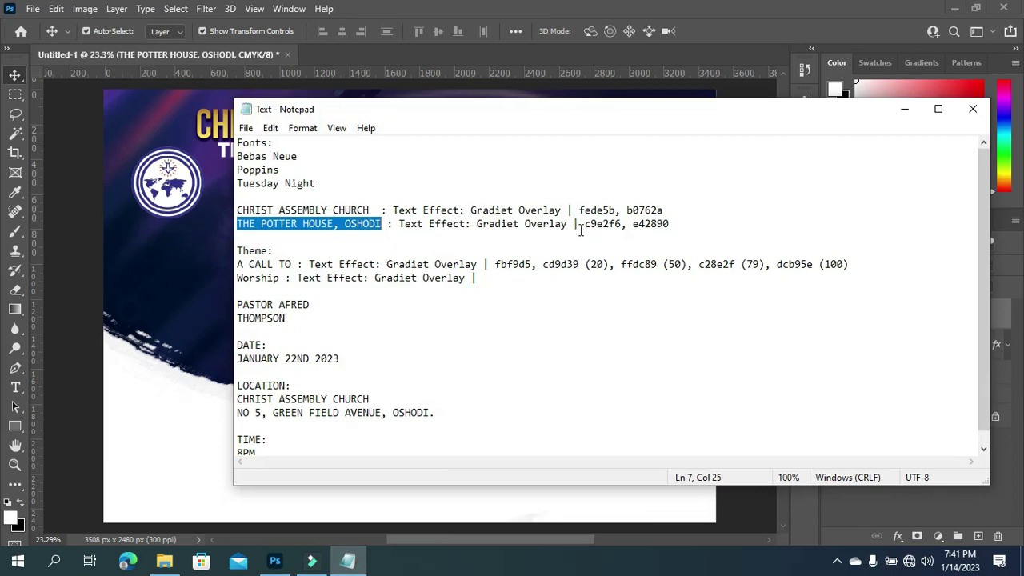
{"action": "left_click_drag", "start_coordinate": [585, 223], "coordinate": [622, 223]}
{"action": "key", "text": "ctrl+c"}
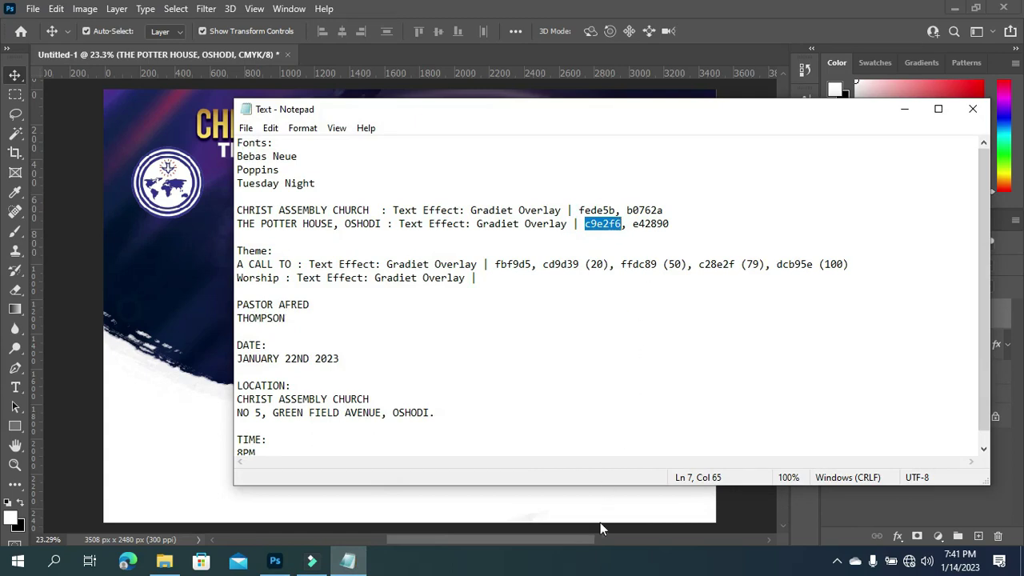
{"action": "left_click", "coordinate": [356, 561]}
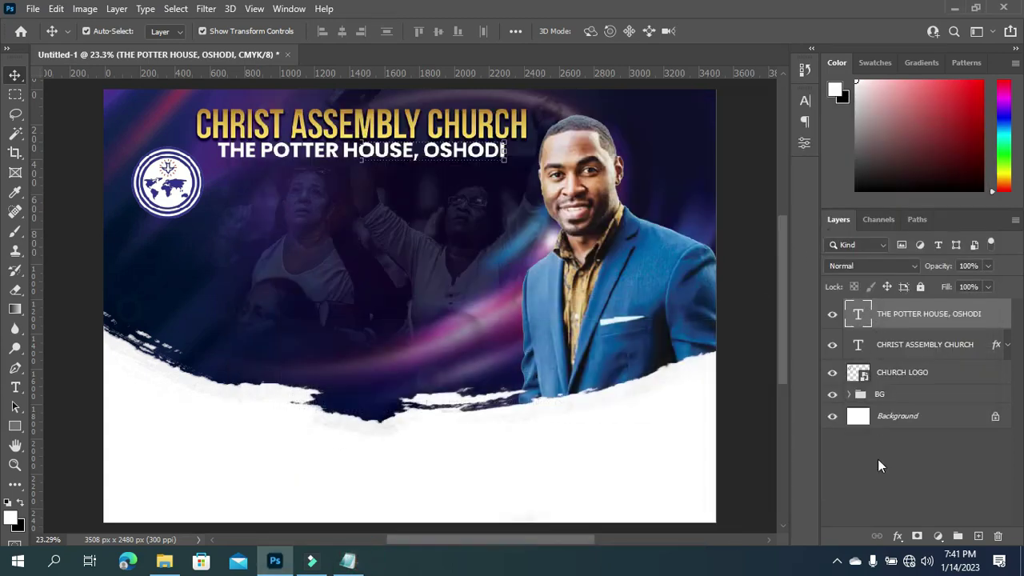
Add a Gradient Overlay to THE POTTER HOUSE, OSHODI in Photoshop and set the gradient's starting colour stop to c9e2f6.
{"action": "left_click", "coordinate": [898, 537]}
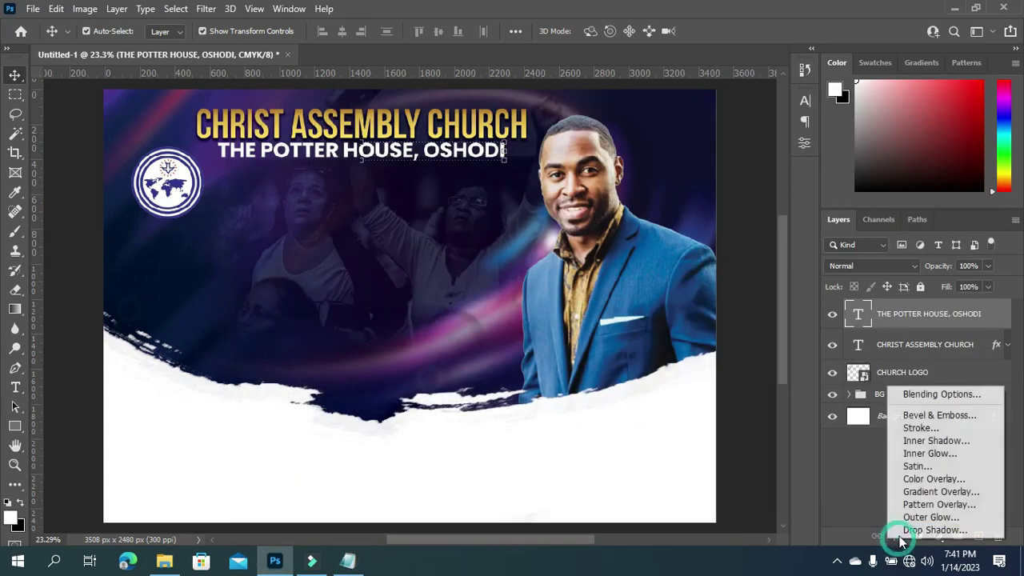
{"action": "left_click", "coordinate": [934, 493]}
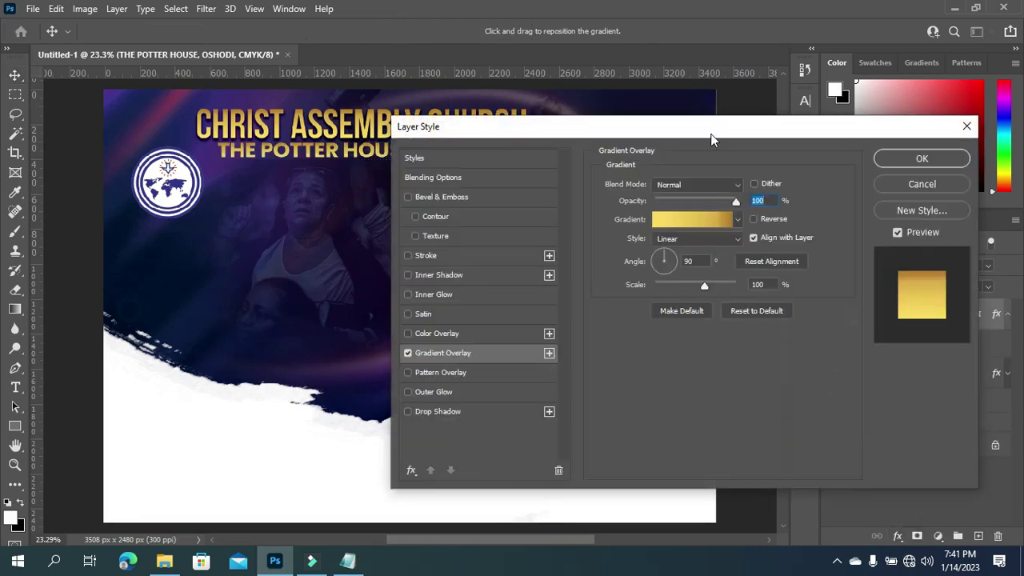
{"action": "left_click_drag", "start_coordinate": [714, 143], "coordinate": [866, 111]}
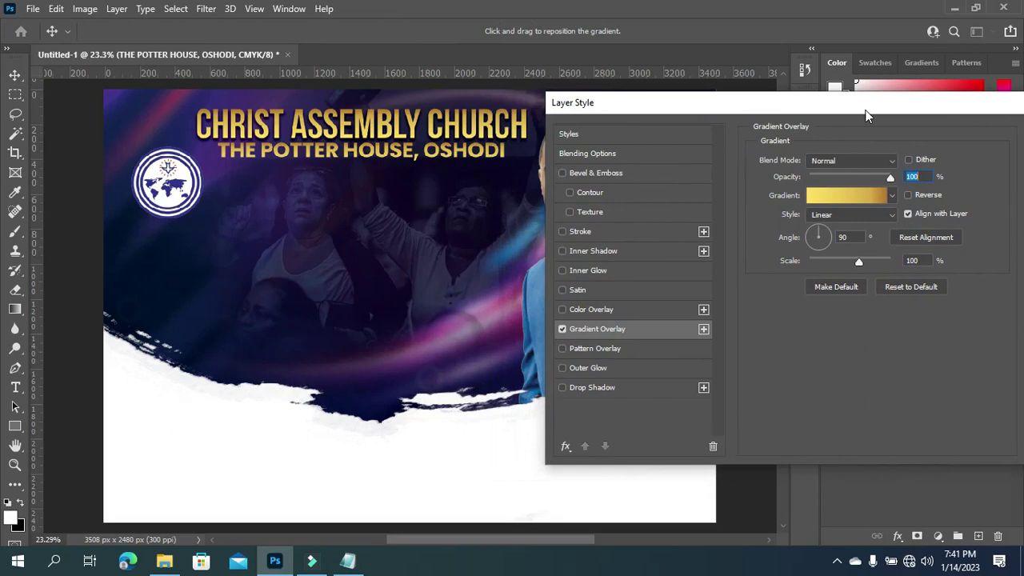
{"action": "left_click", "coordinate": [851, 194]}
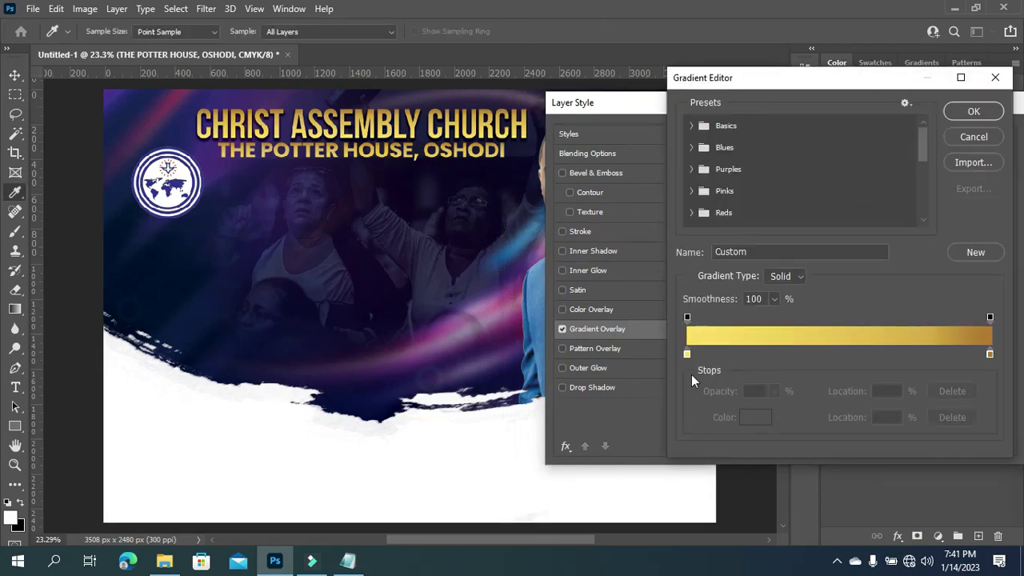
{"action": "left_click", "coordinate": [687, 354]}
{"action": "left_click", "coordinate": [760, 418]}
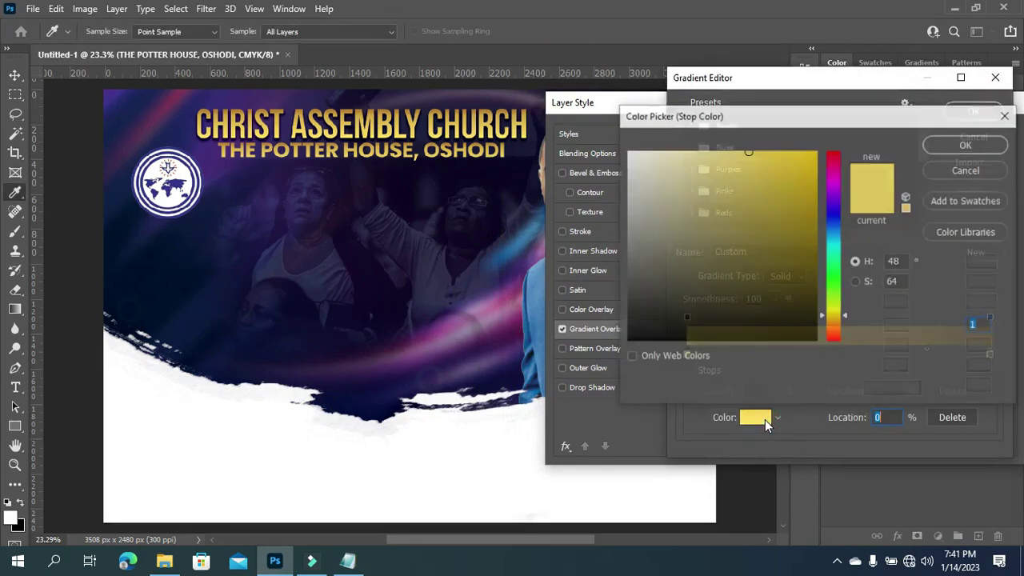
{"action": "key", "text": "ctrl+v"}
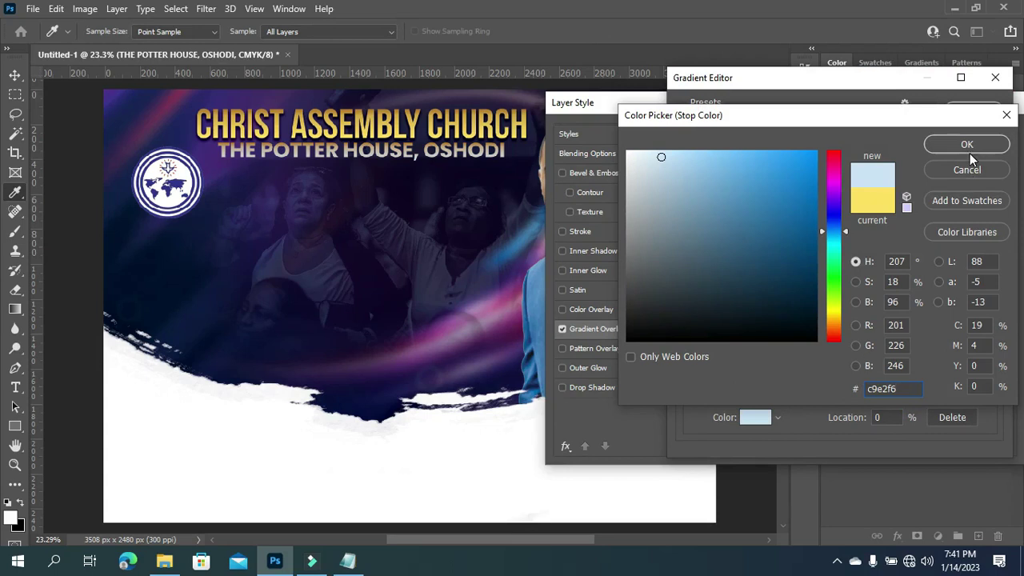
{"action": "left_click", "coordinate": [967, 145]}
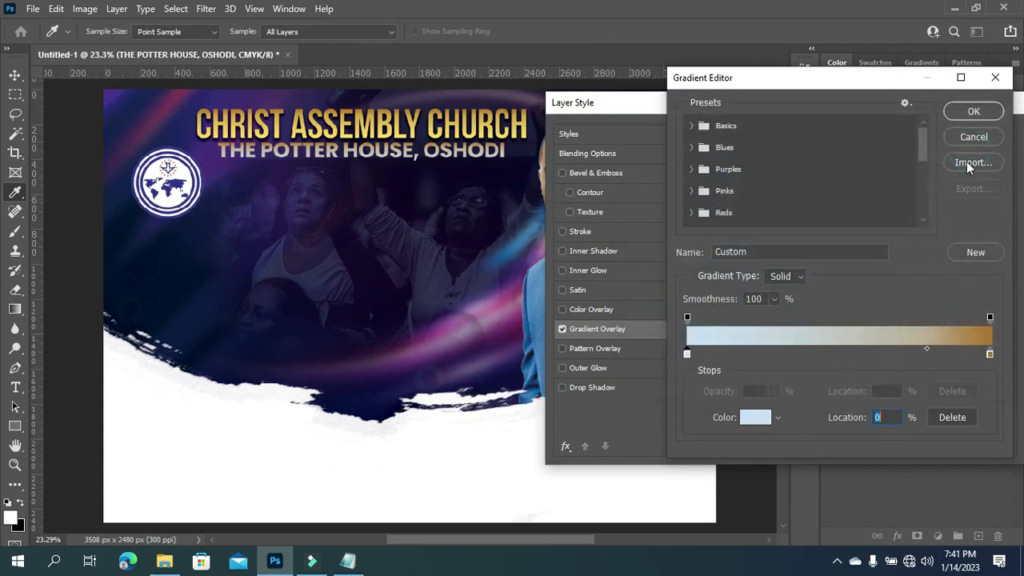
Copy the second THE POTTER HOUSE, OSHODI gradient colour code, e42890, from the Text notes in Notepad.
{"action": "left_click", "coordinate": [348, 560]}
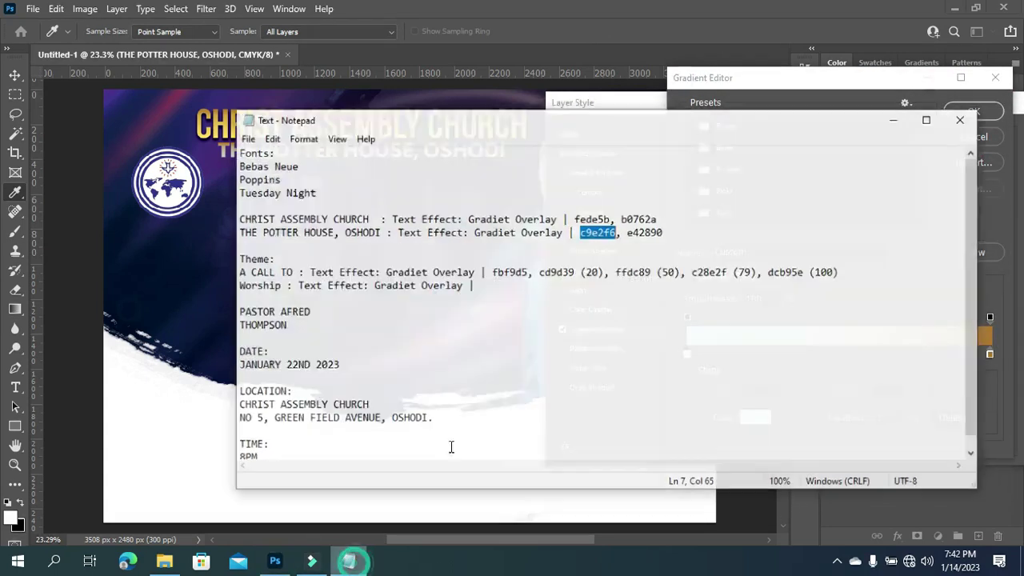
{"action": "left_click_drag", "start_coordinate": [632, 225], "coordinate": [672, 225]}
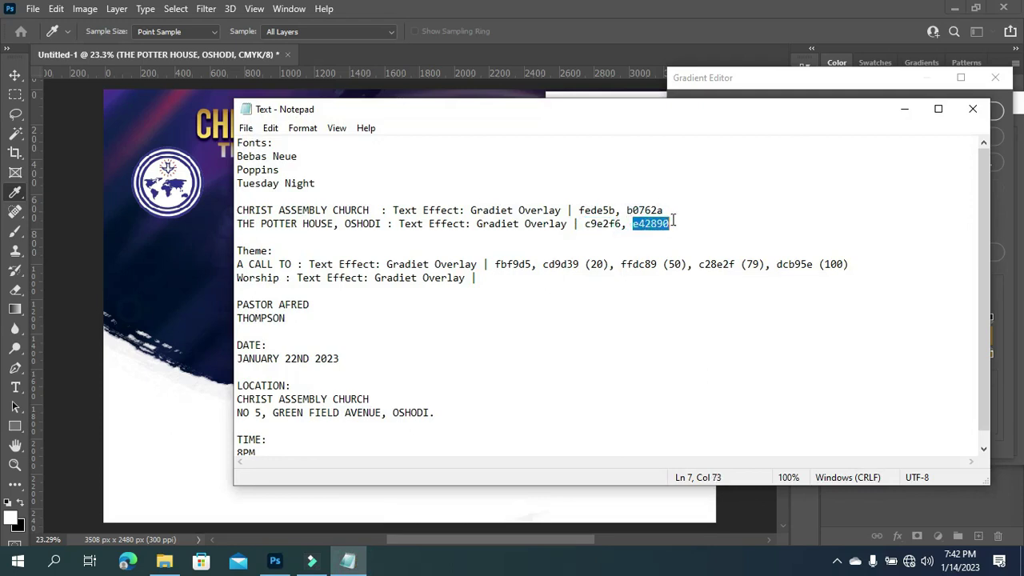
{"action": "key", "text": "ctrl+c"}
{"action": "left_click", "coordinate": [903, 109]}
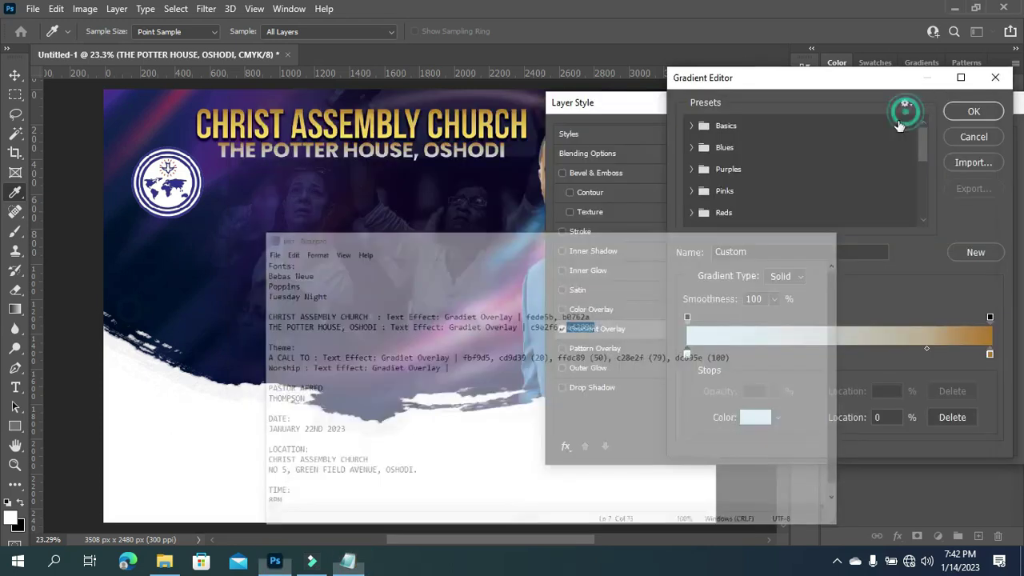
Set the gradient's ending colour stop at location 100% to e42890 in Photoshop and accept the edited gradient.
{"action": "left_click", "coordinate": [989, 354]}
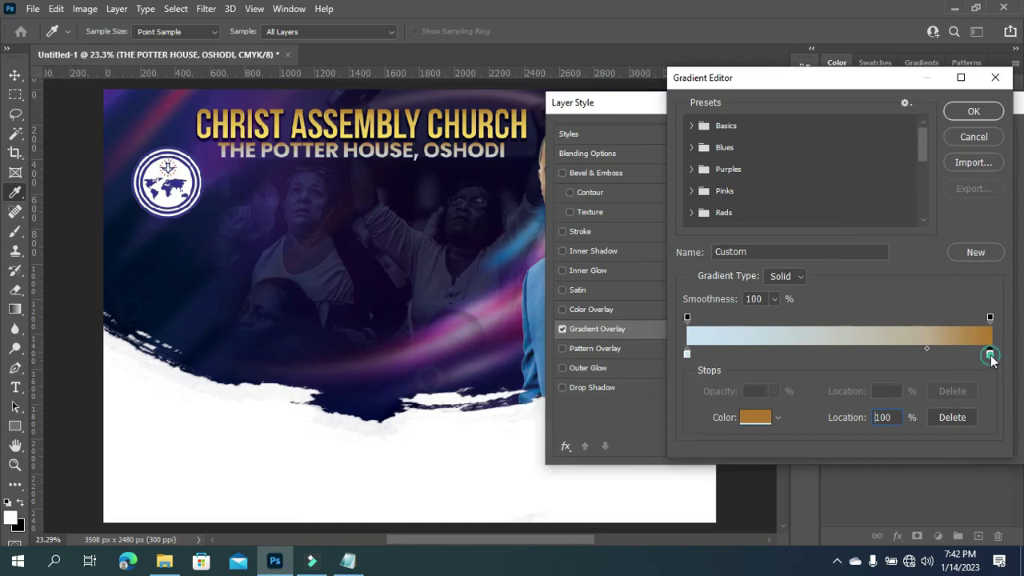
{"action": "left_click", "coordinate": [749, 417]}
{"action": "key", "text": "ctrl+v"}
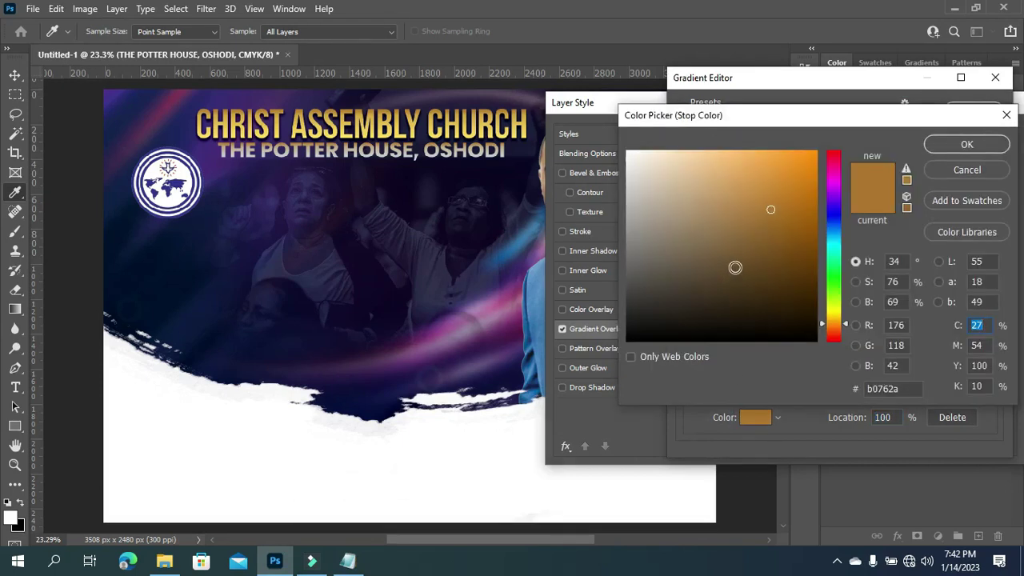
{"action": "left_click", "coordinate": [907, 390]}
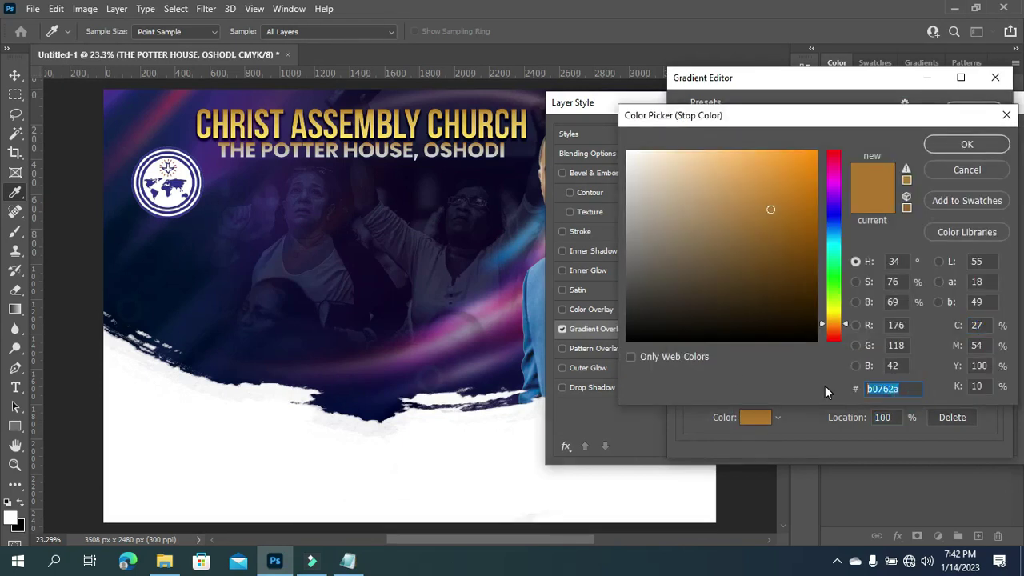
{"action": "key", "text": "ctrl+v"}
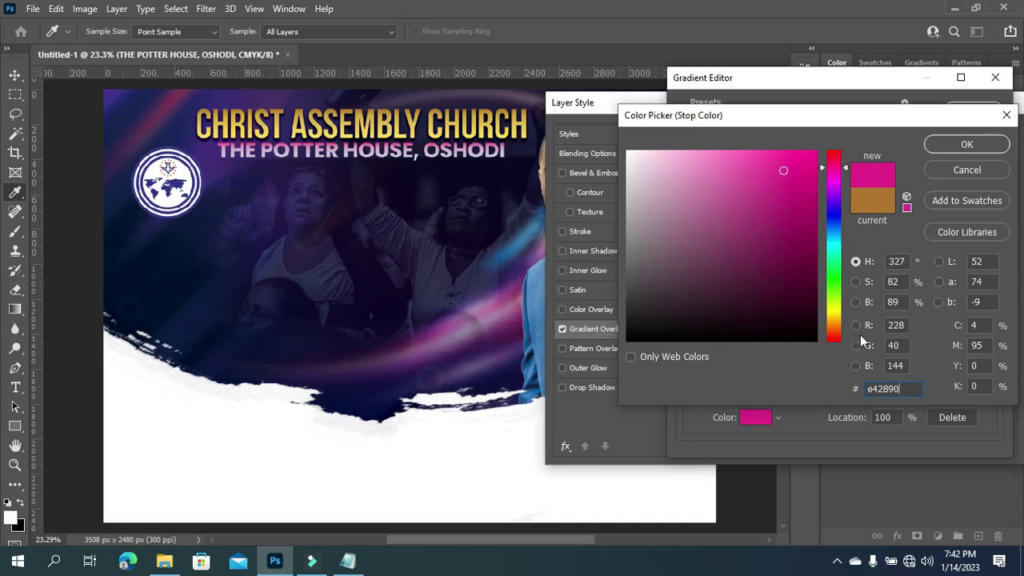
{"action": "left_click", "coordinate": [985, 146]}
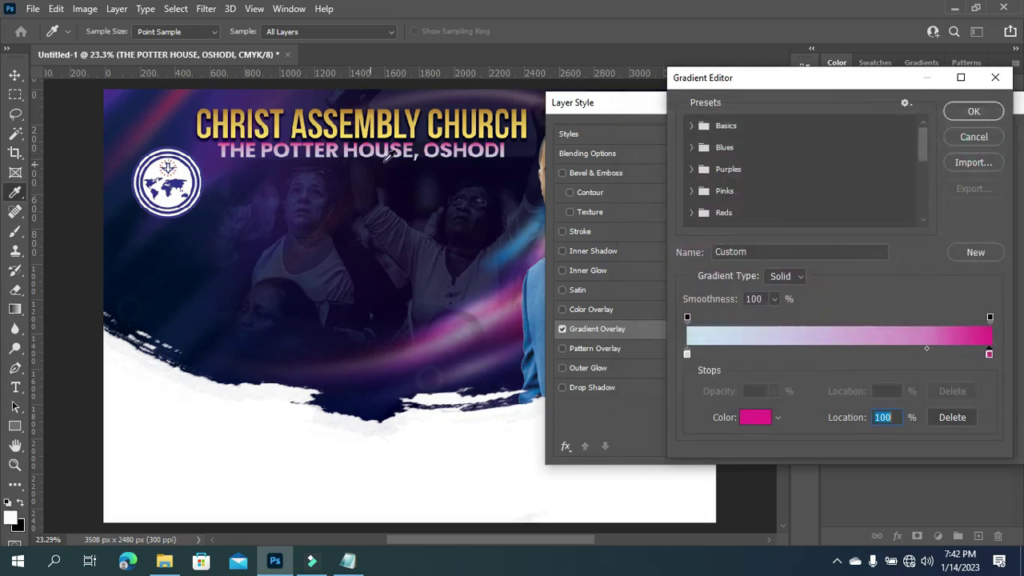
{"action": "left_click_drag", "start_coordinate": [791, 83], "coordinate": [746, 80]}
{"action": "left_click", "coordinate": [940, 113]}
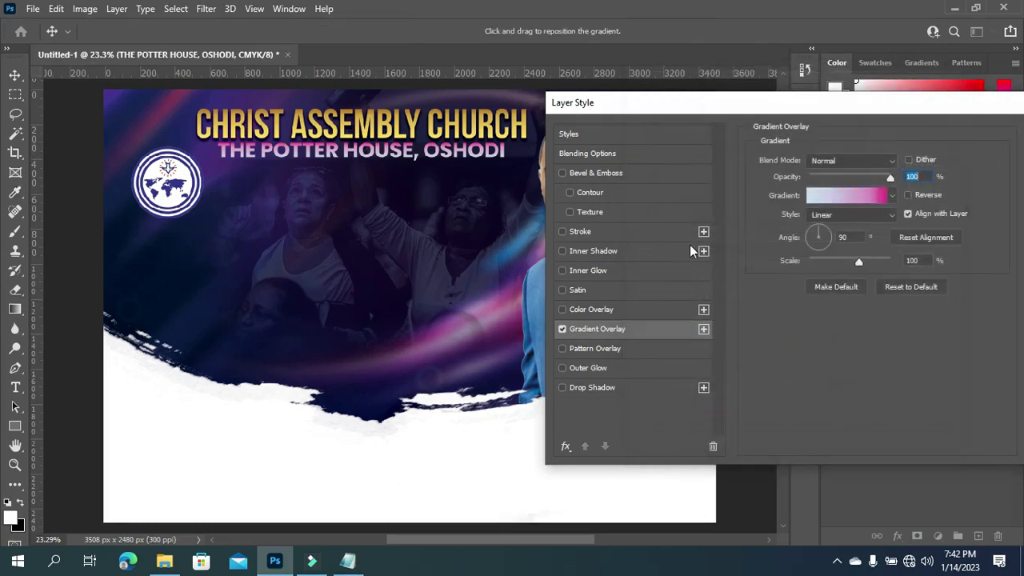
Add a Drop Shadow effect to THE POTTER HOUSE, OSHODI and set its opacity to 68%.
{"action": "left_click", "coordinate": [626, 389]}
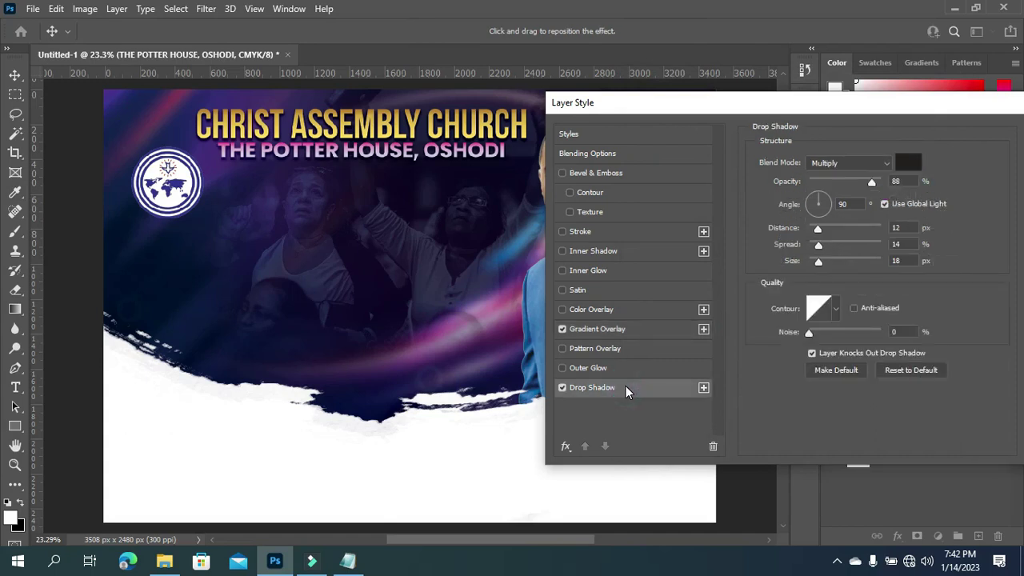
{"action": "double_click", "coordinate": [899, 181]}
{"action": "type", "text": "6"}
{"action": "key", "text": "BackSpace"}
{"action": "type", "text": "8"}
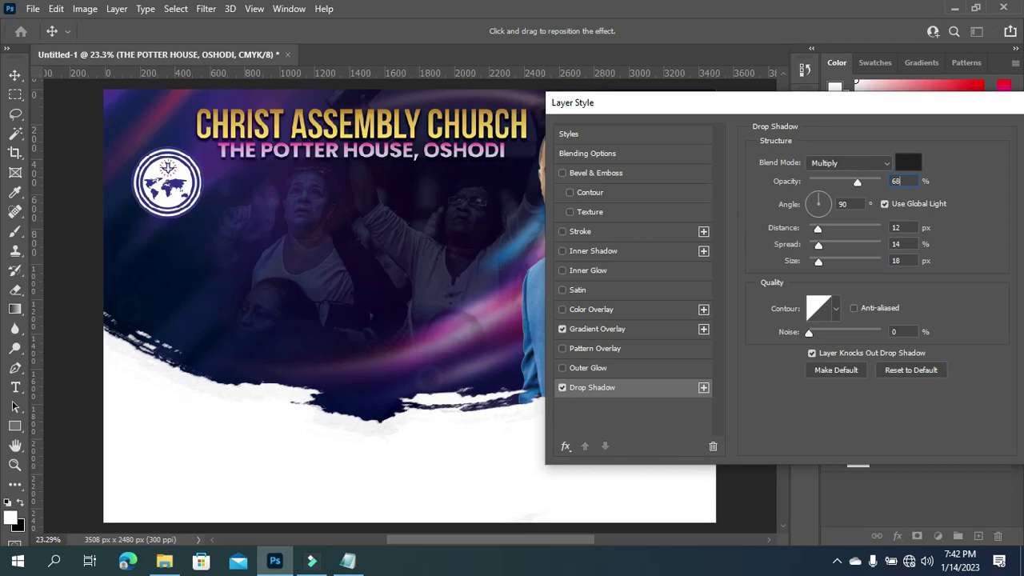
Set the drop shadow's distance to 14 px, spread to 13% and size to 24 px, and apply the layer style.
{"action": "left_click", "coordinate": [898, 228]}
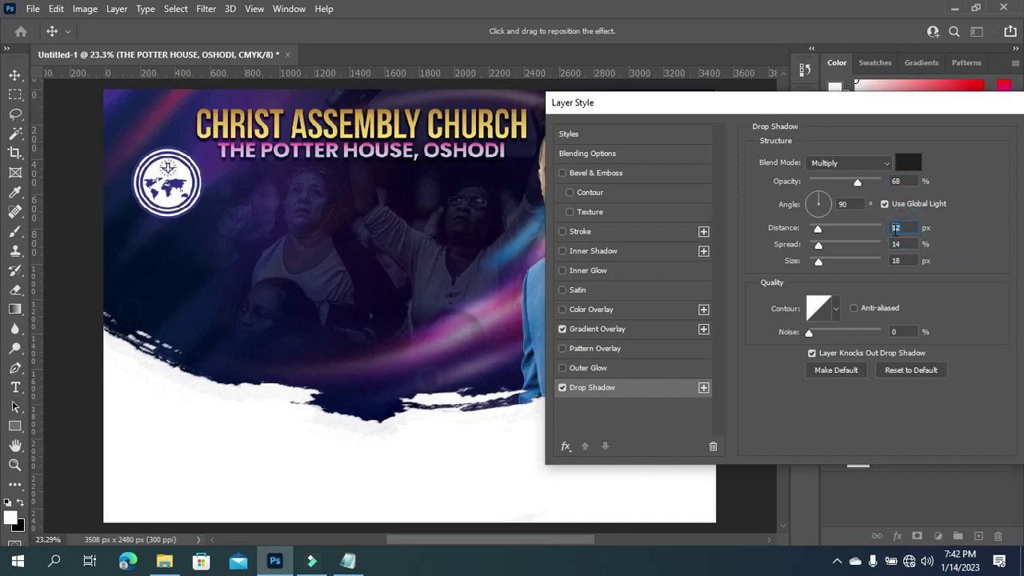
{"action": "type", "text": "14"}
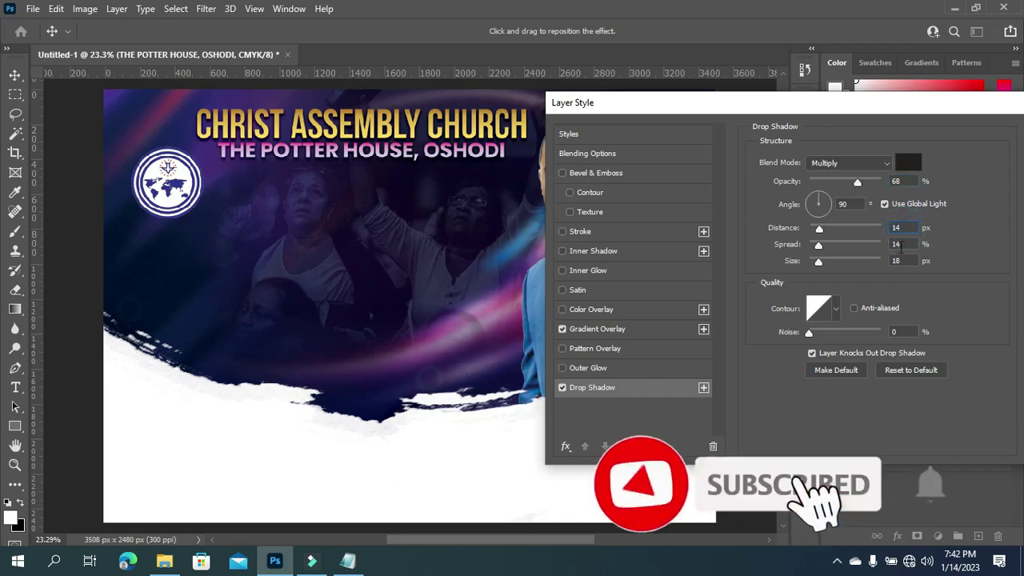
{"action": "left_click", "coordinate": [897, 244]}
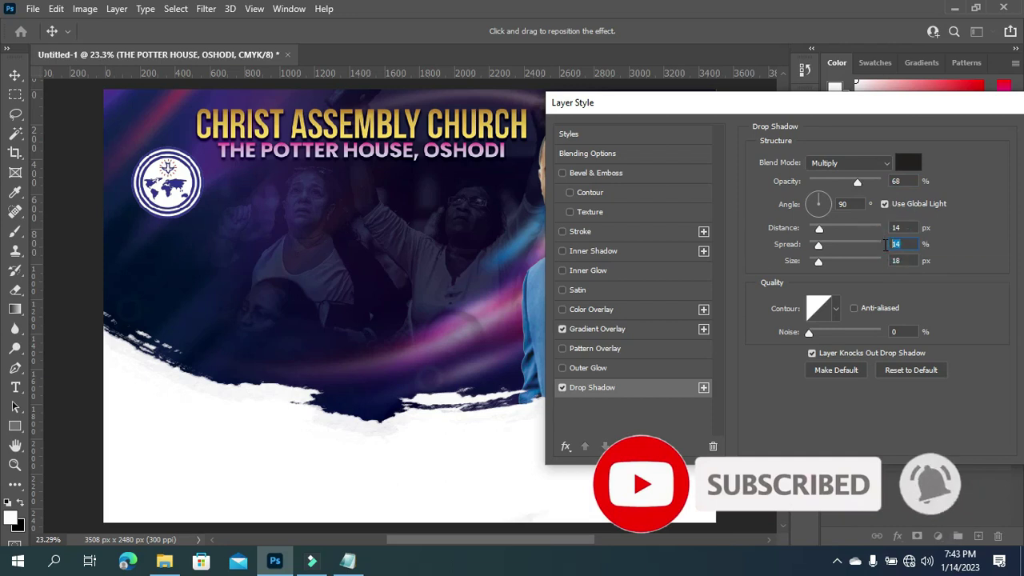
{"action": "type", "text": "13"}
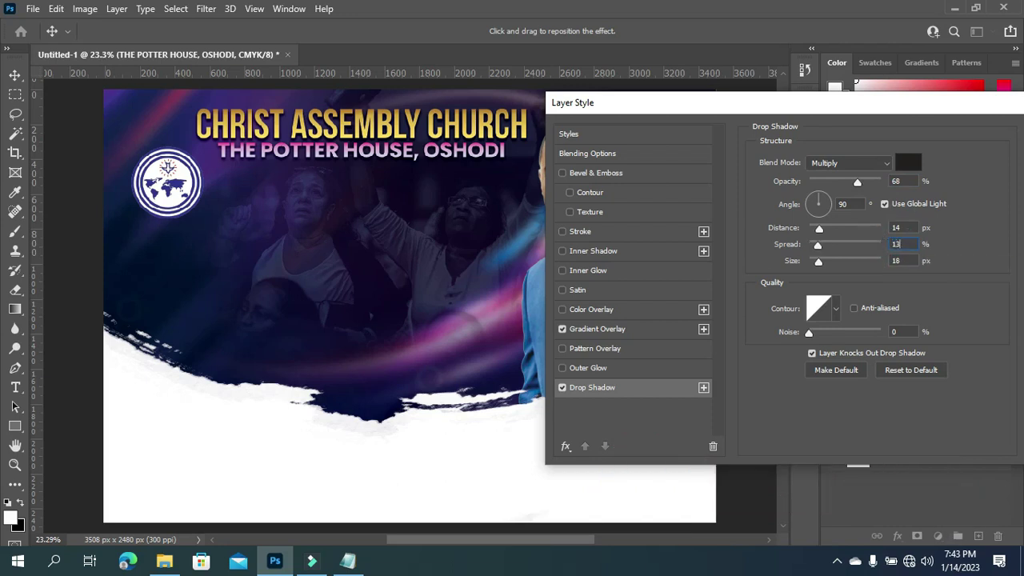
{"action": "left_click", "coordinate": [911, 260]}
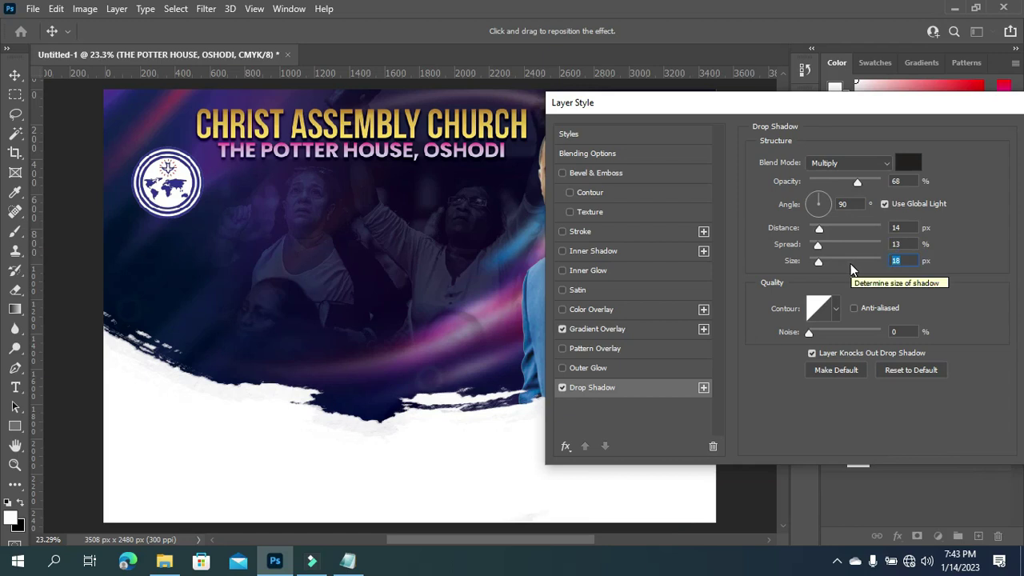
{"action": "type", "text": "24"}
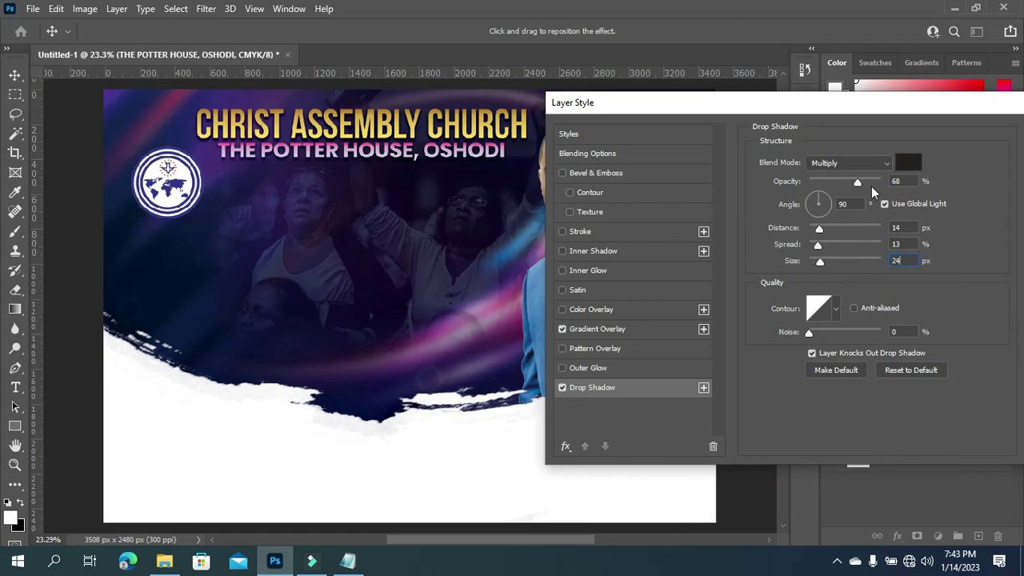
{"action": "left_click_drag", "start_coordinate": [872, 102], "coordinate": [849, 100]}
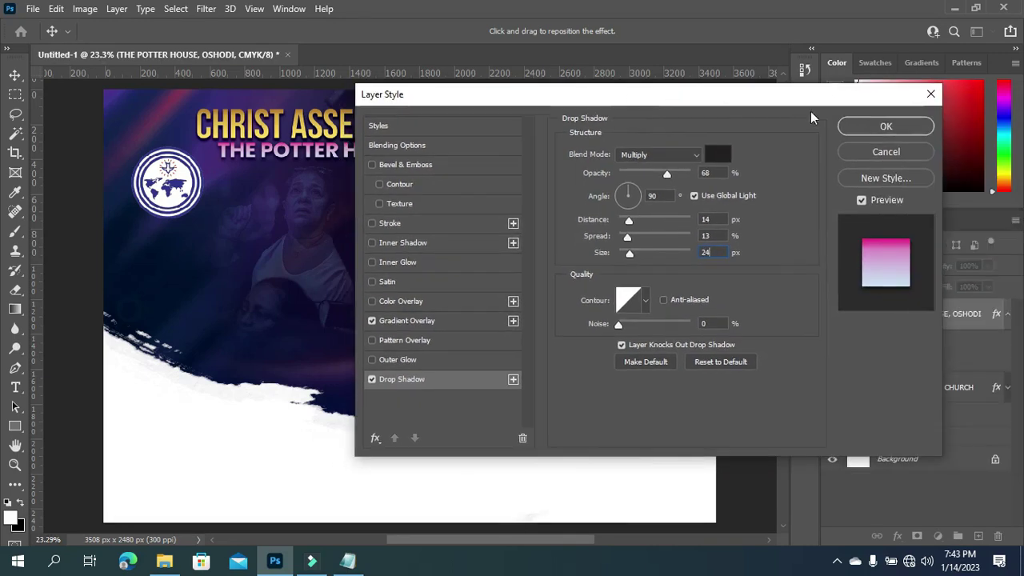
{"action": "left_click", "coordinate": [873, 126]}
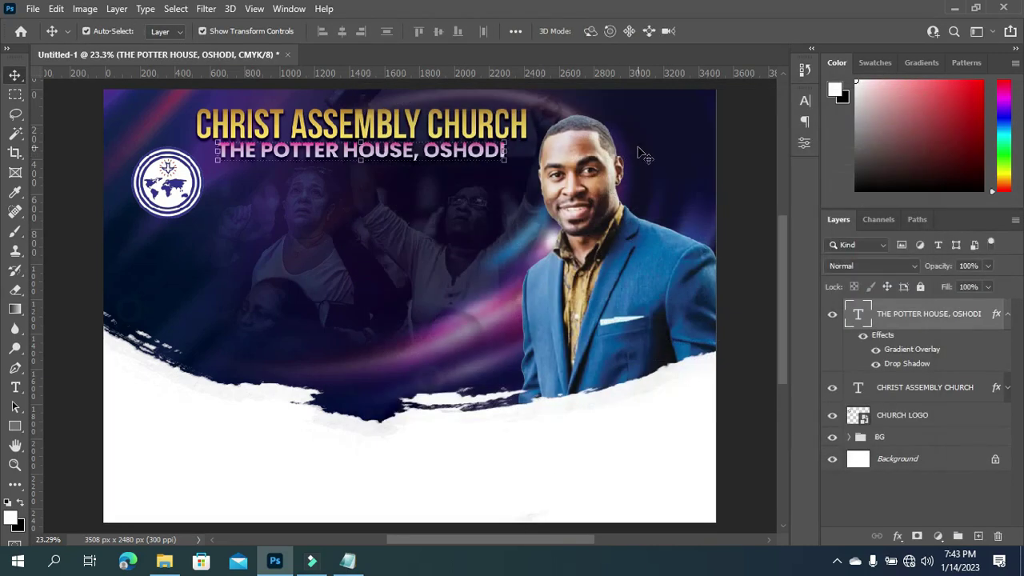
{"action": "left_click", "coordinate": [743, 178]}
Group the CHURCH LOGO, CHRIST ASSEMBLY CHURCH and THE POTTER HOUSE, OSHODI layers into a group named church.
{"action": "left_click", "coordinate": [1007, 314]}
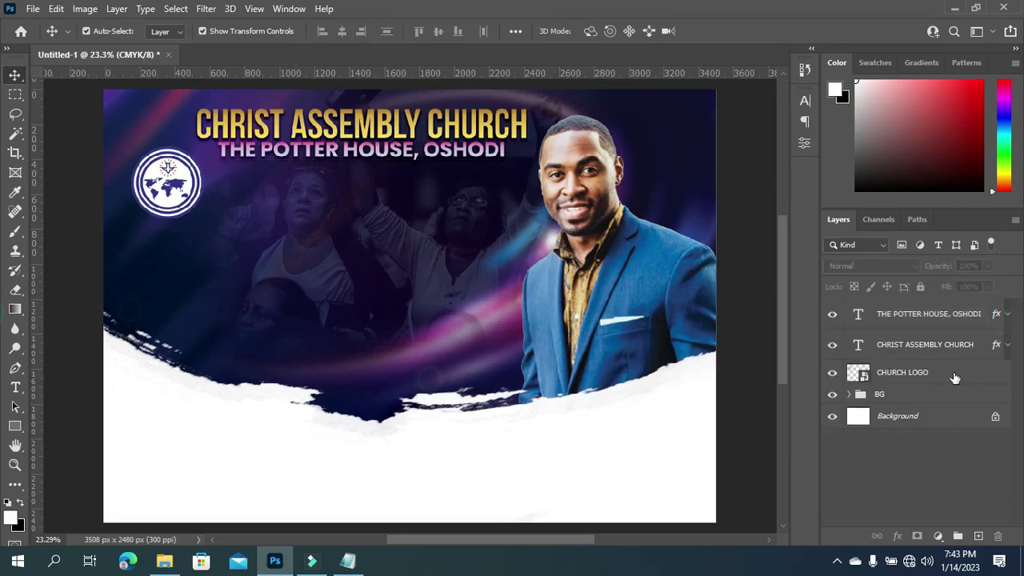
{"action": "left_click", "coordinate": [955, 373]}
{"action": "left_click", "coordinate": [924, 312], "text": "shift"}
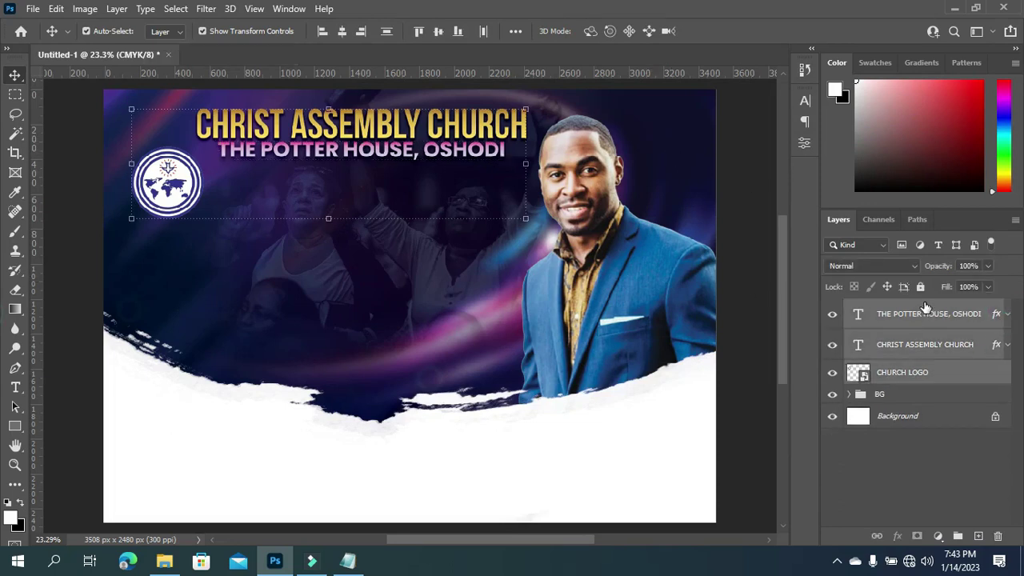
{"action": "key", "text": "ctrl+g"}
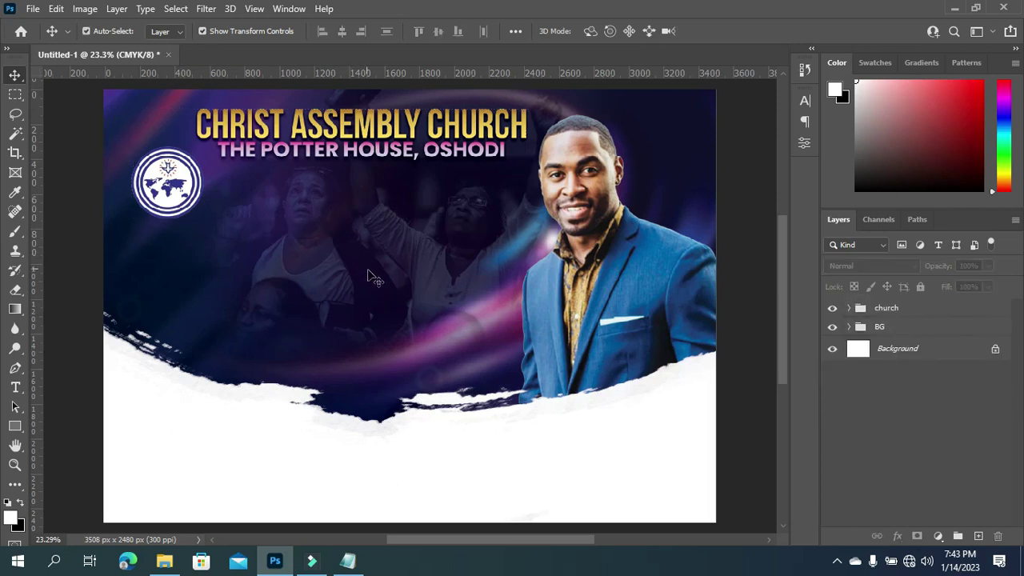
Activate the Type tool and copy the word Theme: from the Text notes in Notepad.
{"action": "key", "text": "t"}
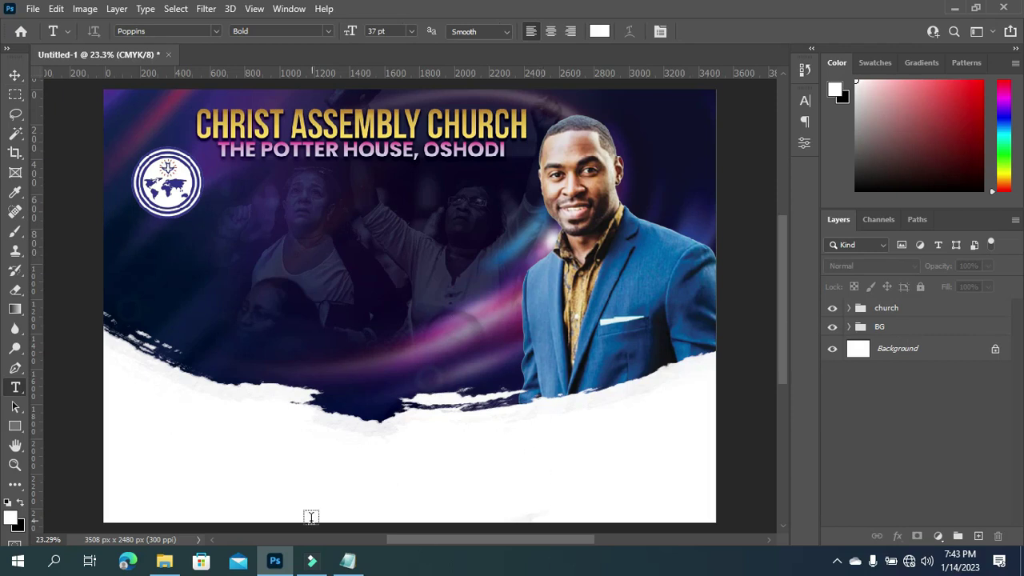
{"action": "left_click", "coordinate": [348, 562]}
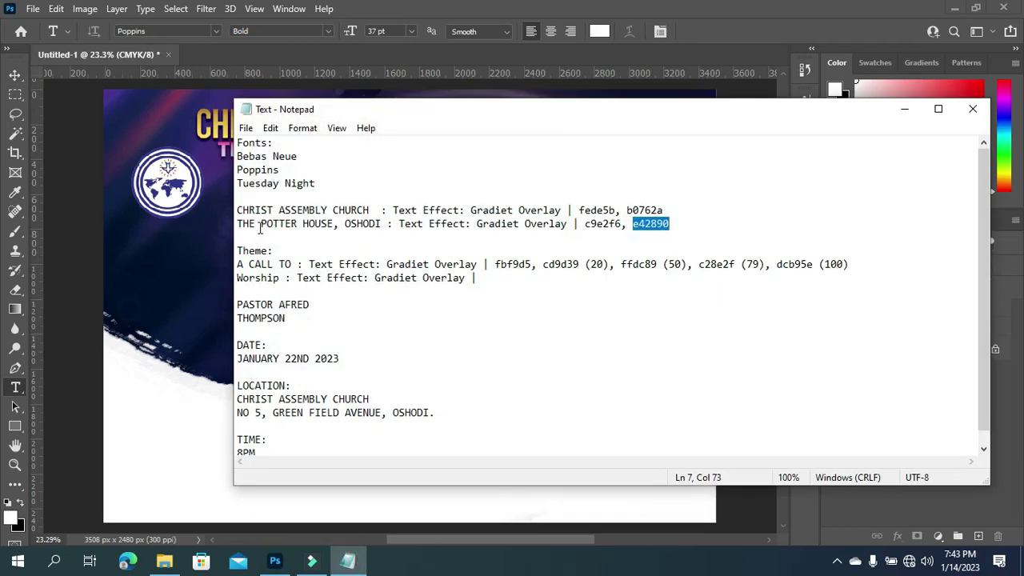
{"action": "left_click_drag", "start_coordinate": [275, 250], "coordinate": [237, 250]}
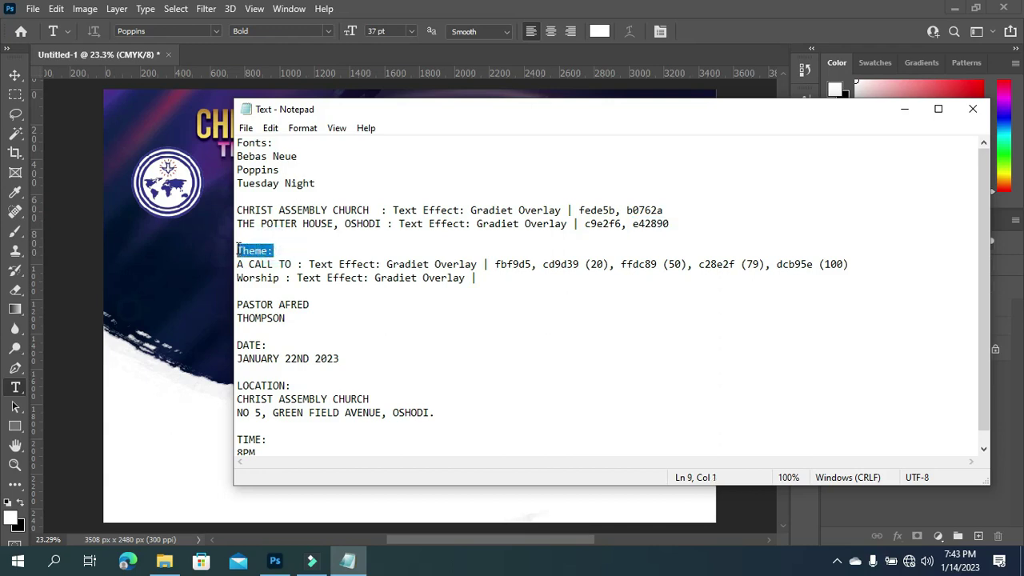
{"action": "key", "text": "ctrl+c"}
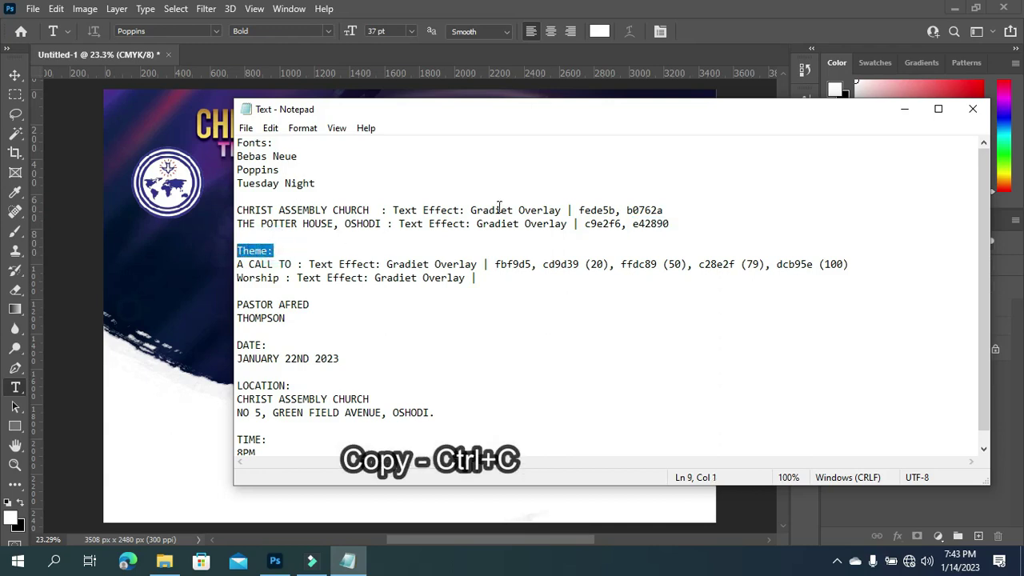
Paste Theme: in Photoshop as a new text layer beneath the church heading and set its font to Tuesday Night.
{"action": "left_click", "coordinate": [905, 109]}
{"action": "left_click", "coordinate": [269, 199]}
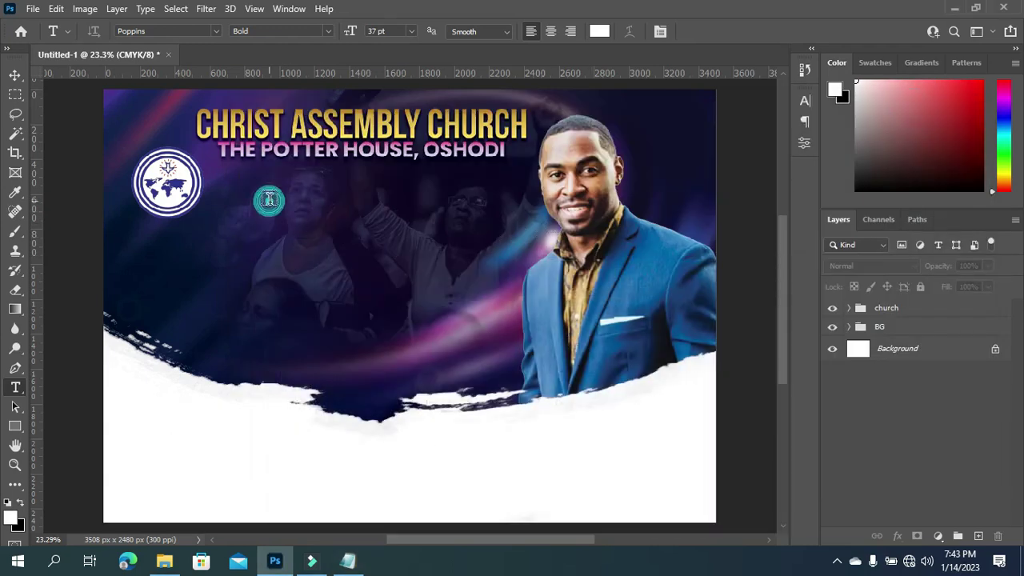
{"action": "key", "text": "ctrl+v"}
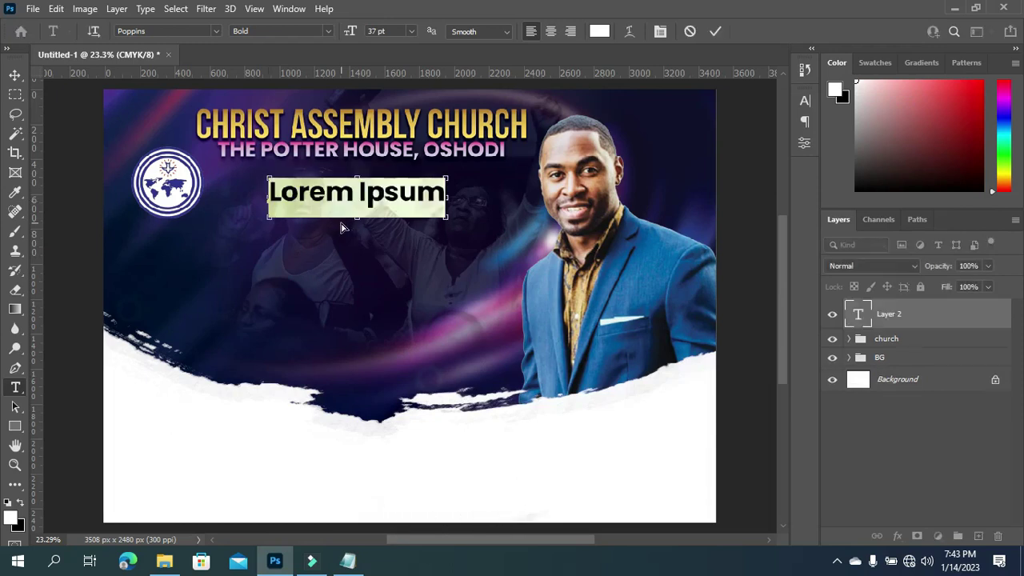
{"action": "left_click", "coordinate": [713, 32]}
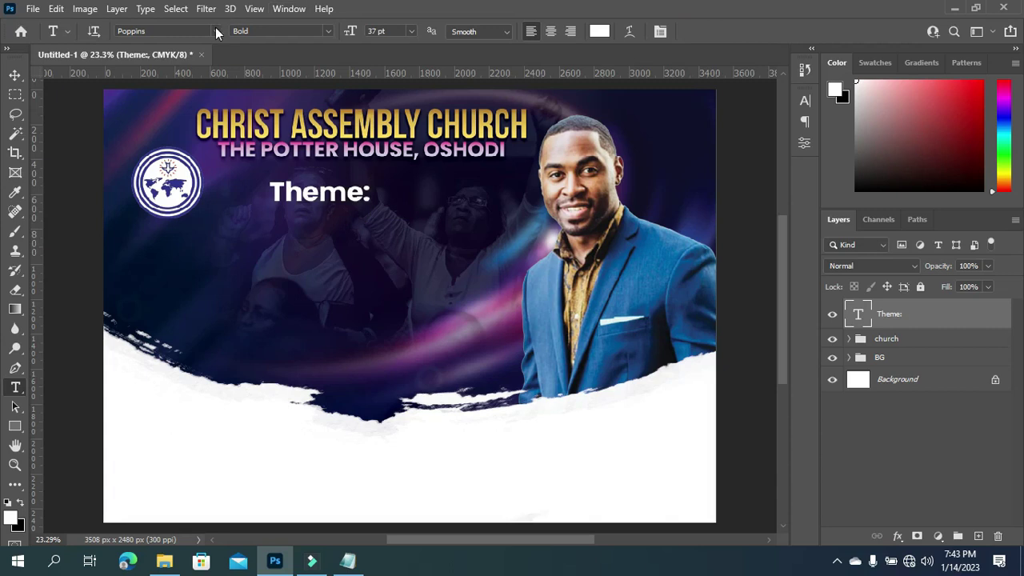
{"action": "left_click", "coordinate": [216, 31]}
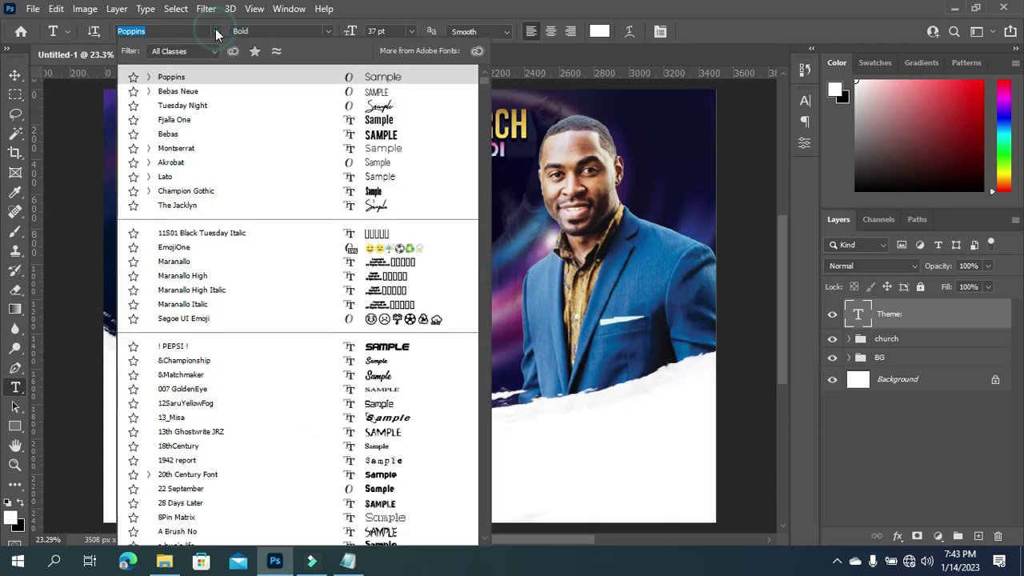
{"action": "left_click", "coordinate": [180, 107]}
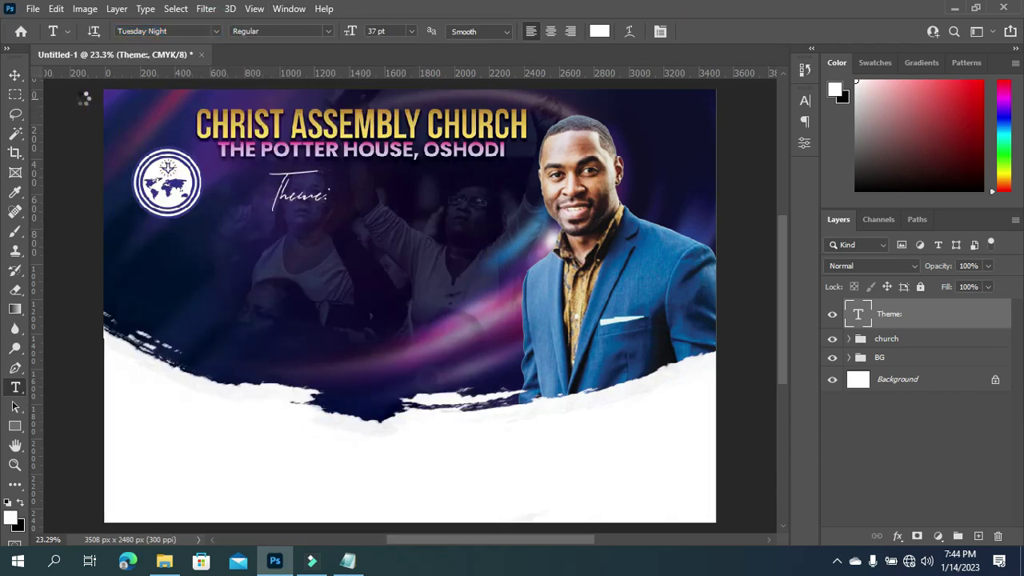
Move the Theme: text down beside the church logo and rotate it to -90 degrees.
{"action": "left_click", "coordinate": [15, 76]}
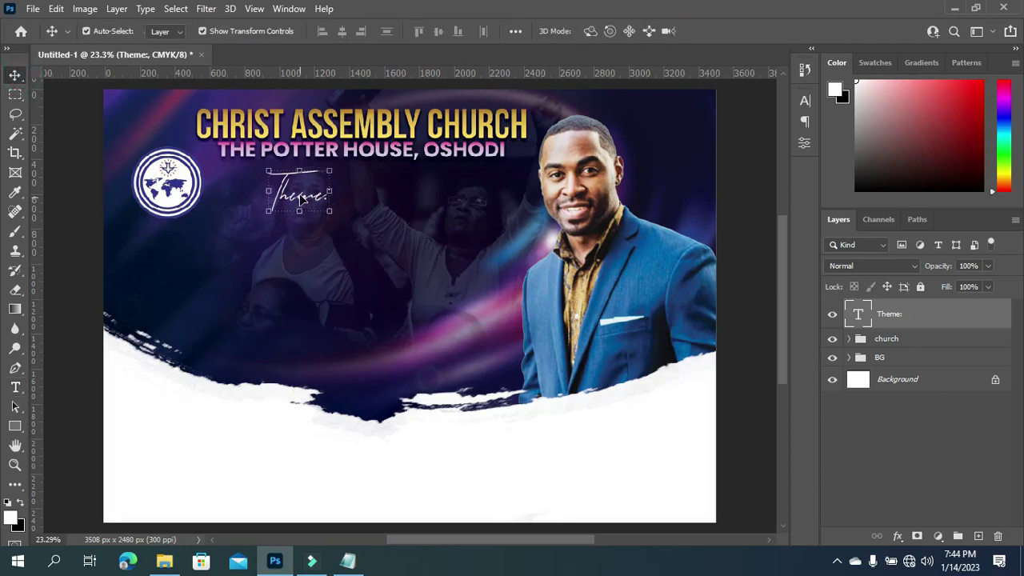
{"action": "left_click_drag", "start_coordinate": [308, 200], "coordinate": [264, 232]}
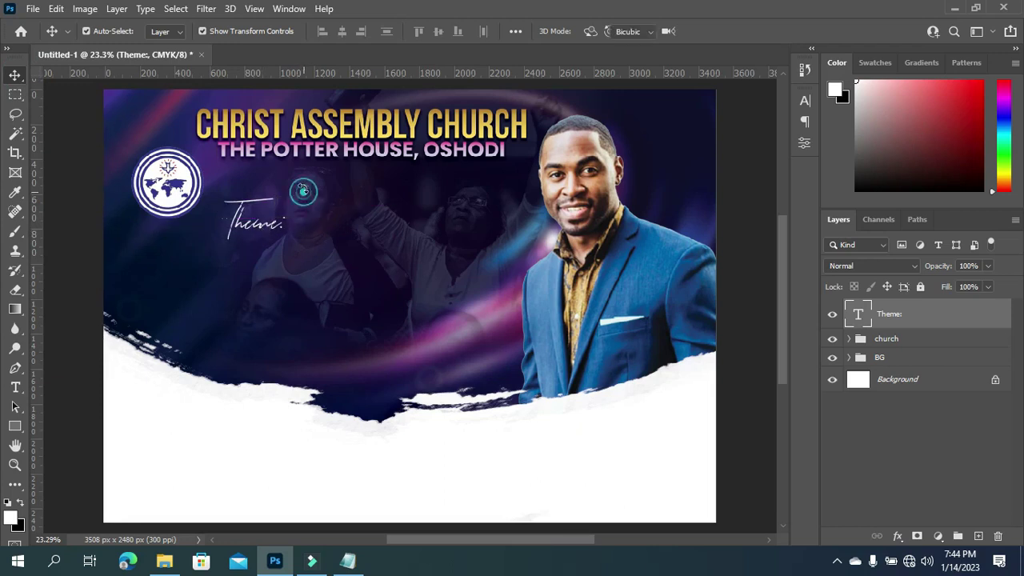
{"action": "left_click_drag", "start_coordinate": [304, 192], "coordinate": [234, 187]}
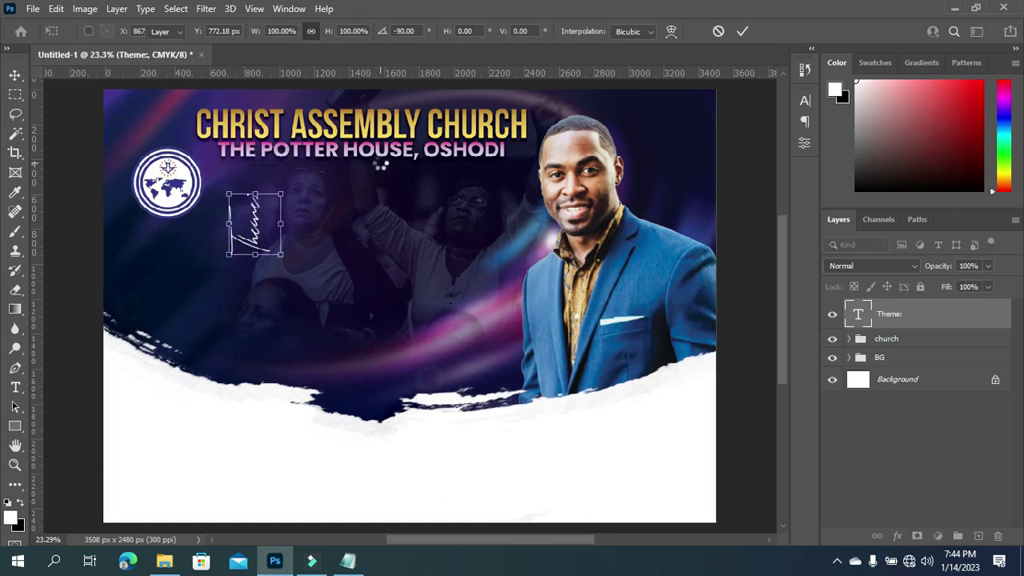
{"action": "key", "text": "Return"}
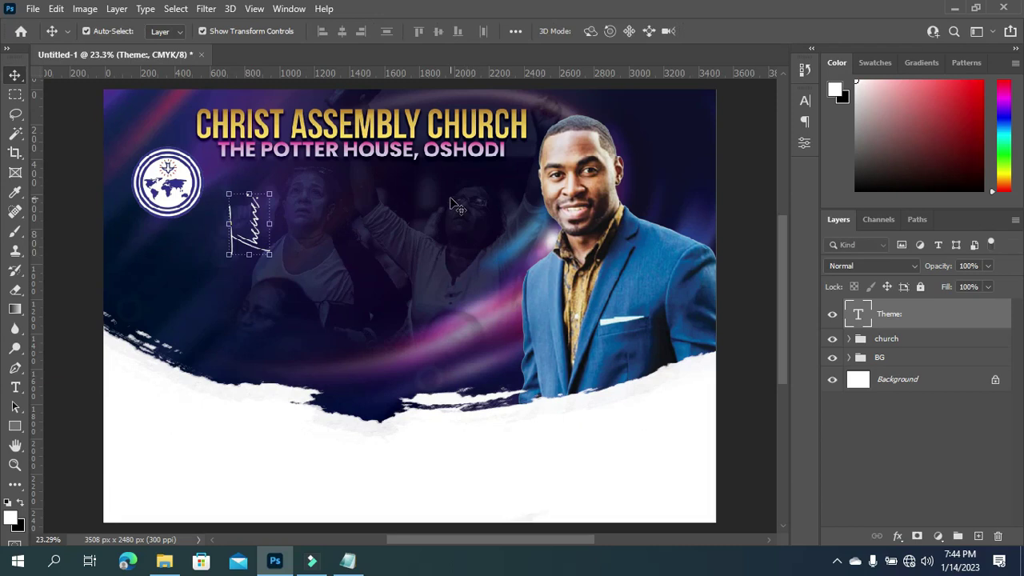
Copy the layer style of CHRIST ASSEMBLY CHURCH in the church group and paste it onto the Theme: layer.
{"action": "left_click", "coordinate": [849, 339]}
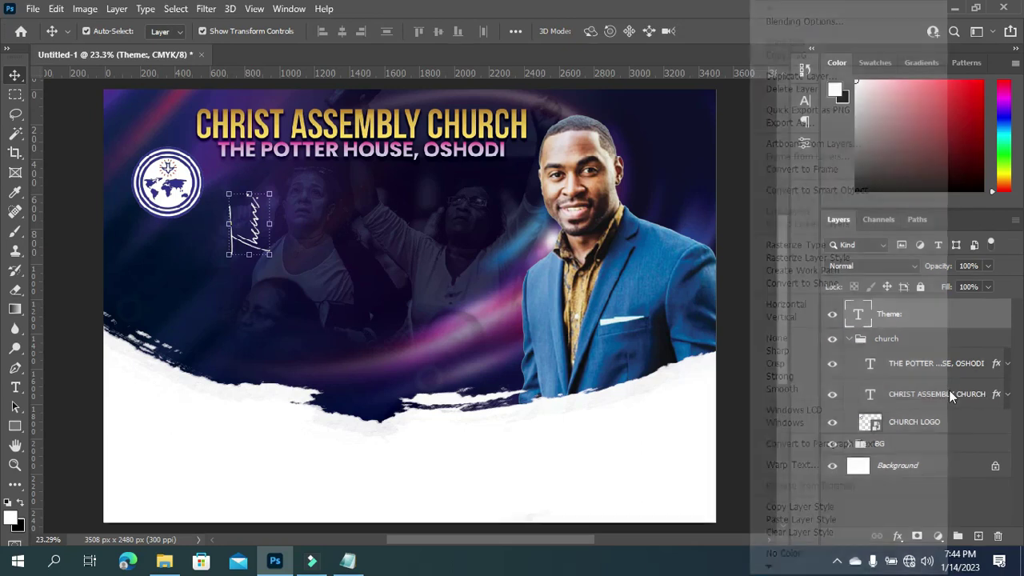
{"action": "right_click", "coordinate": [947, 394]}
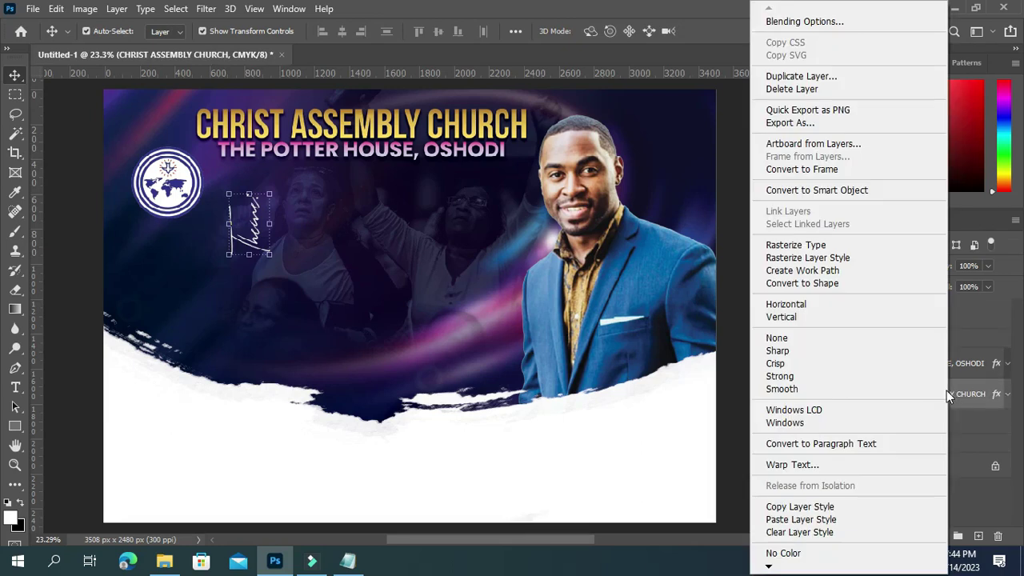
{"action": "left_click", "coordinate": [823, 512]}
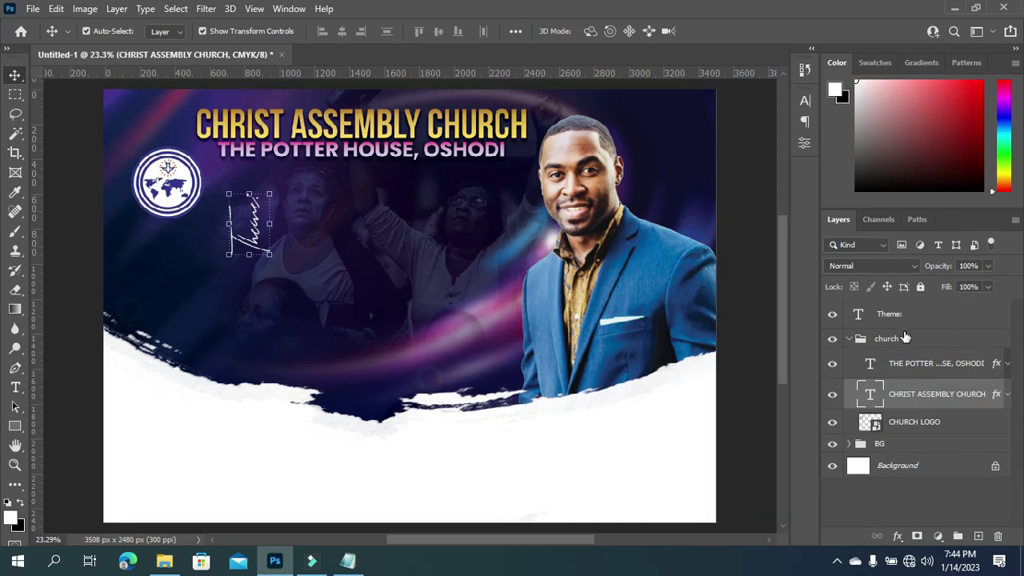
{"action": "left_click", "coordinate": [942, 317]}
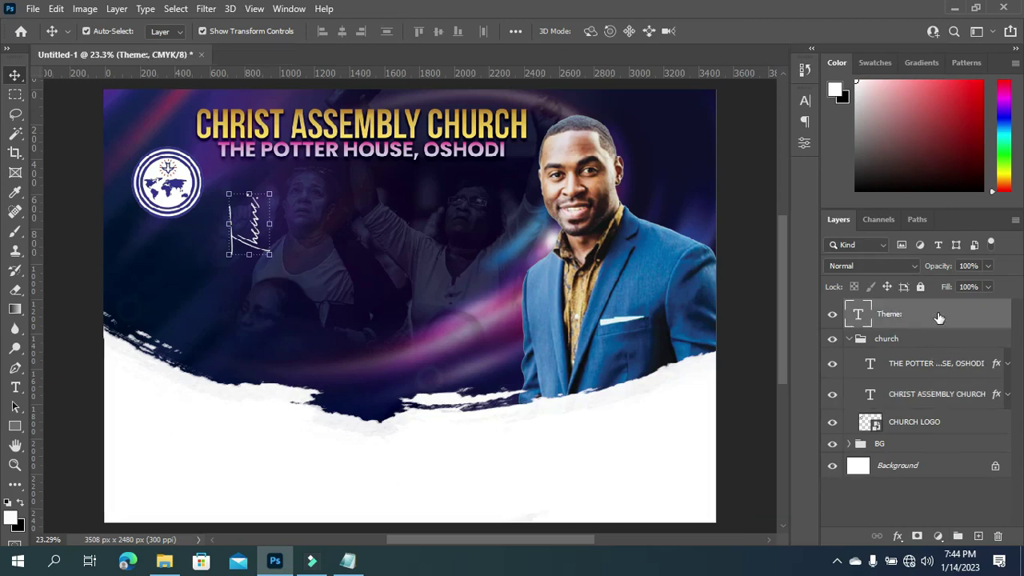
{"action": "right_click", "coordinate": [956, 317]}
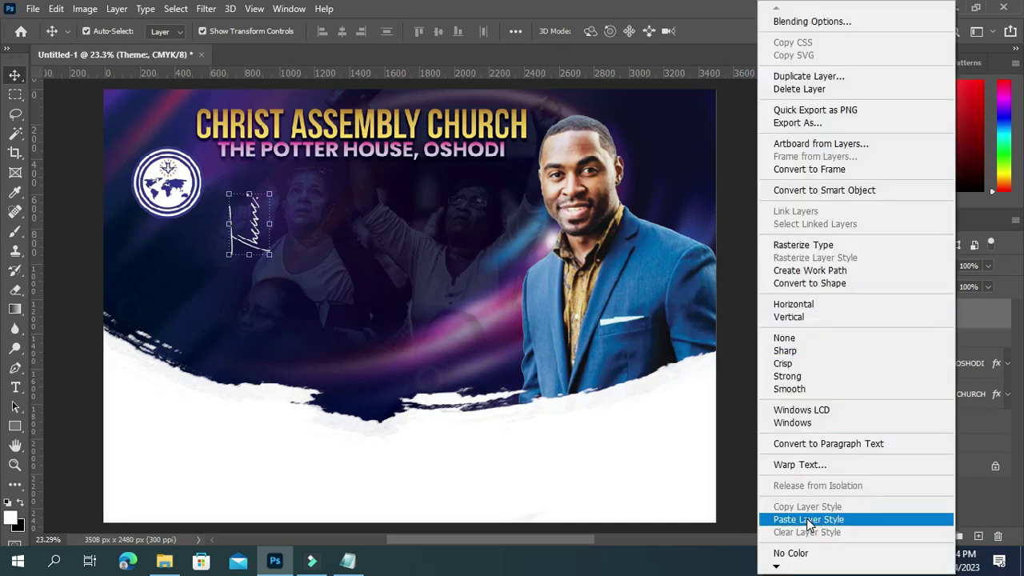
{"action": "left_click", "coordinate": [806, 519]}
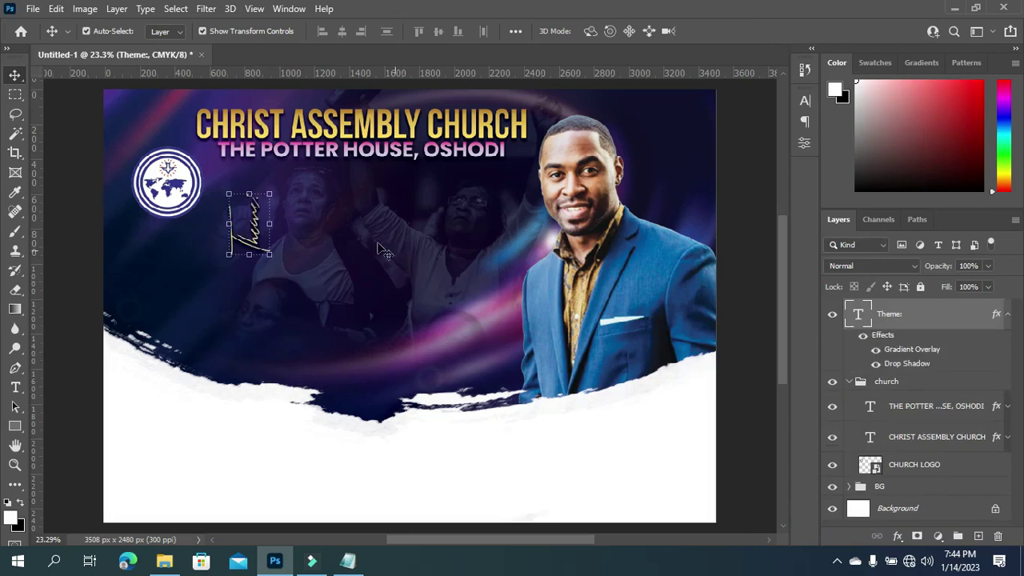
{"action": "left_click", "coordinate": [87, 279]}
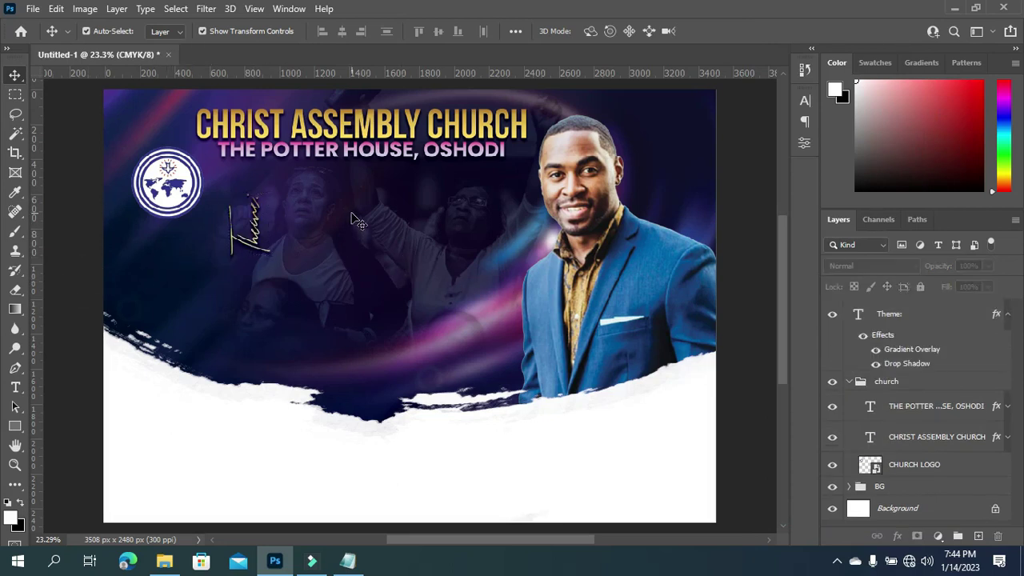
Copy the words A CALL TO from the Theme section of the Text notes in Notepad.
{"action": "left_click", "coordinate": [347, 560]}
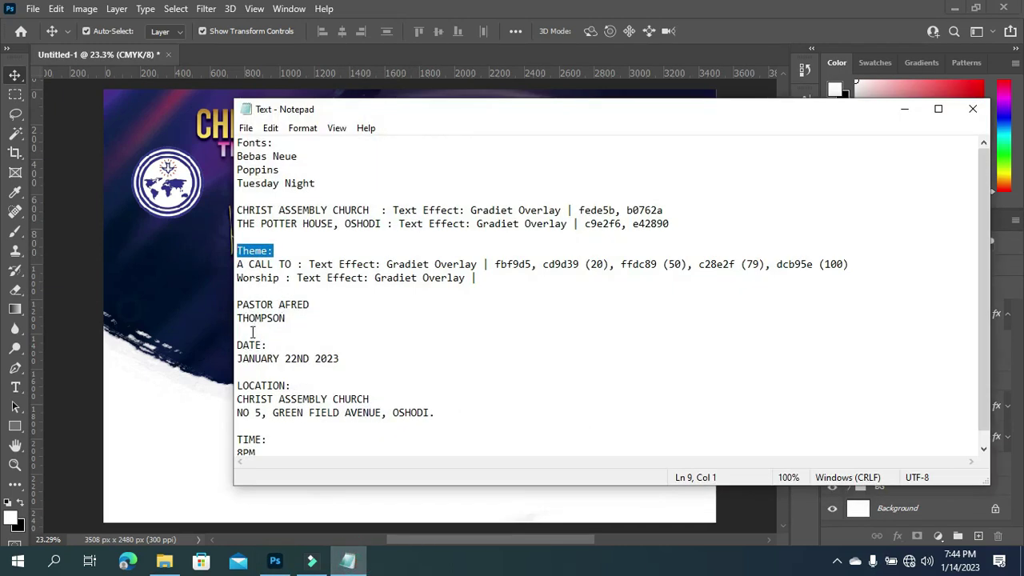
{"action": "left_click_drag", "start_coordinate": [237, 264], "coordinate": [291, 264]}
{"action": "key", "text": "ctrl+c"}
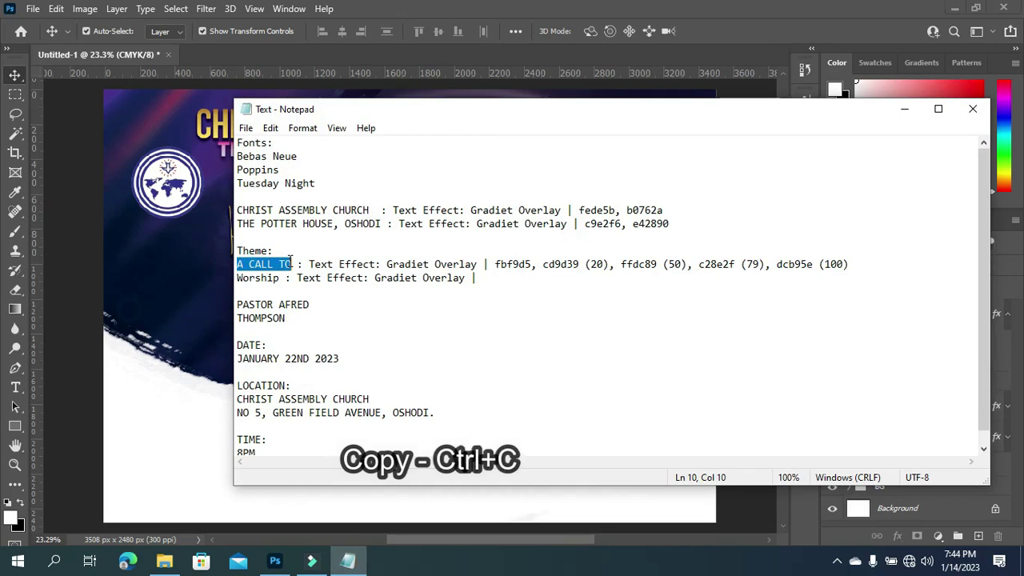
Paste A CALL TO in Photoshop as a new text layer beside Theme: and set its font to Bebas Neue Bold.
{"action": "left_click", "coordinate": [904, 110]}
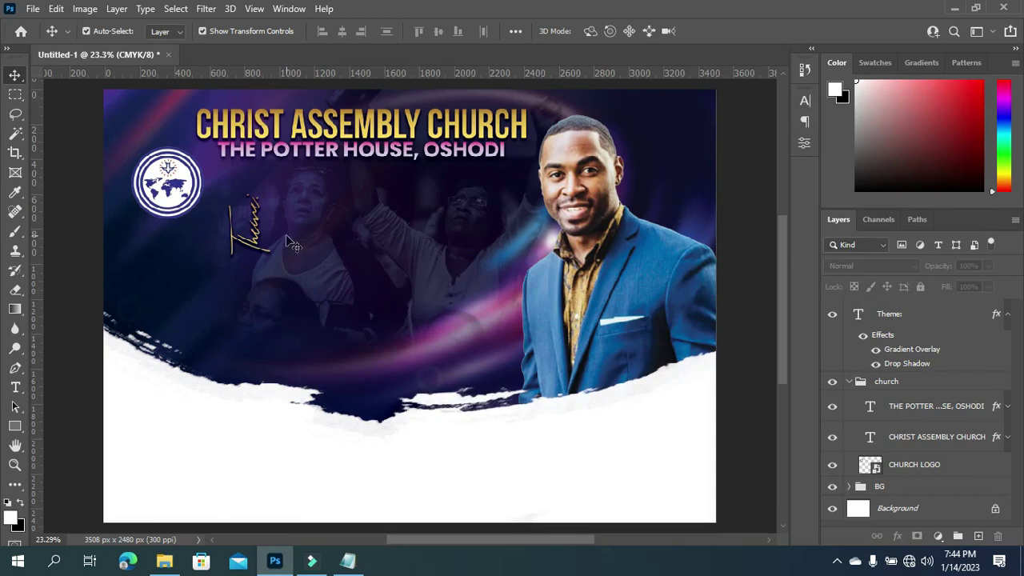
{"action": "key", "text": "t"}
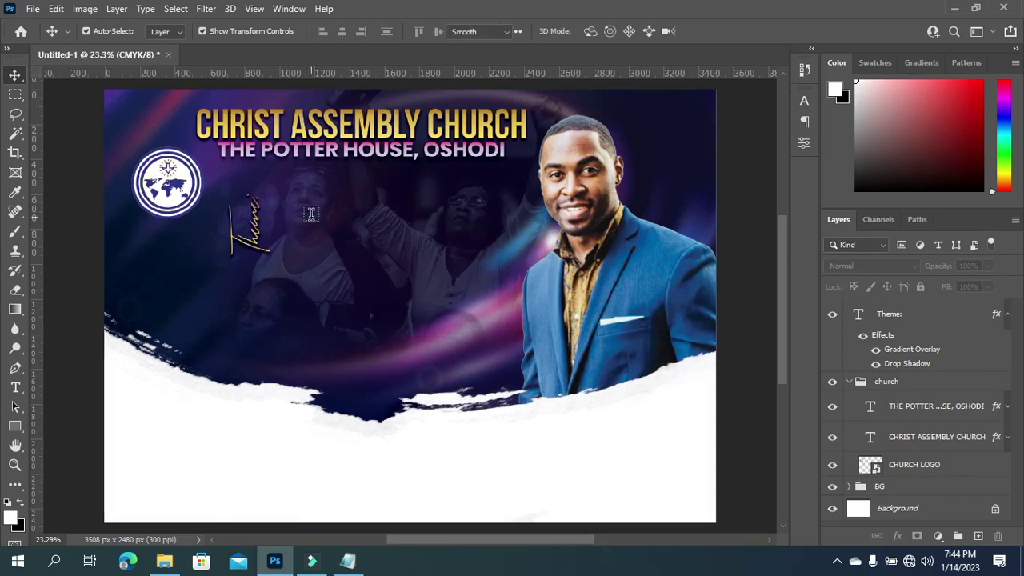
{"action": "left_click", "coordinate": [311, 214]}
{"action": "key", "text": "ctrl+v"}
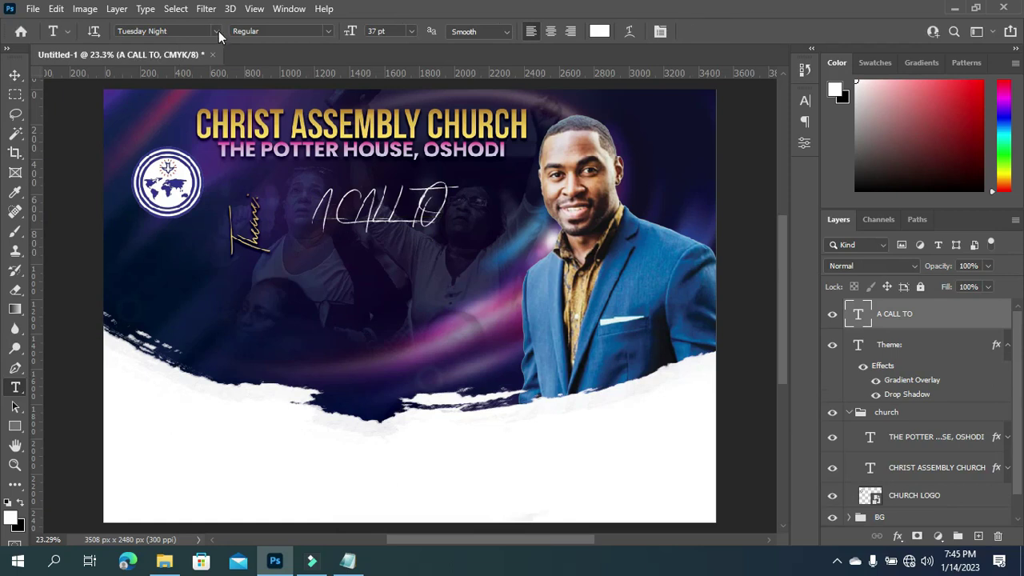
{"action": "left_click", "coordinate": [216, 31]}
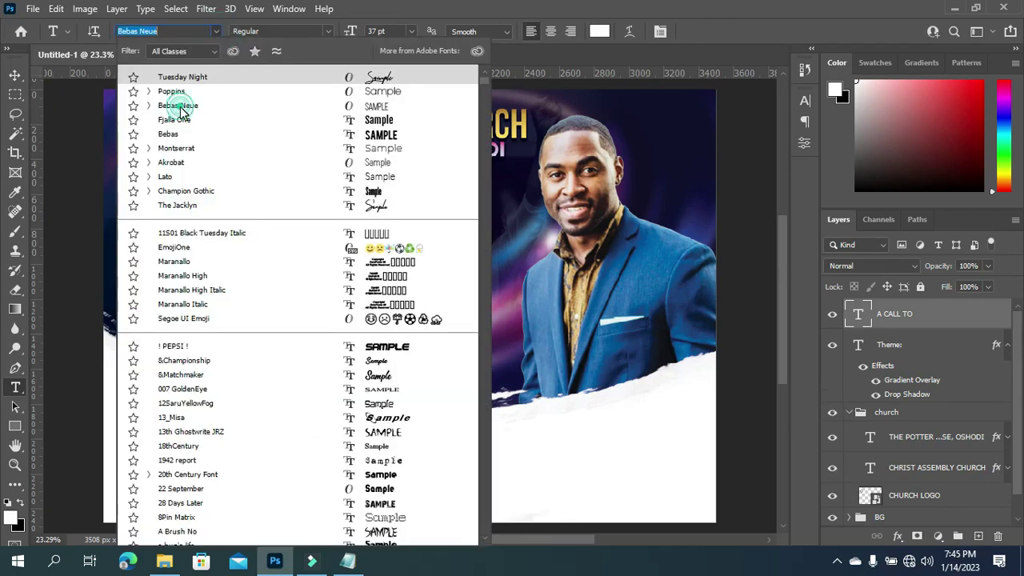
{"action": "left_click", "coordinate": [178, 106]}
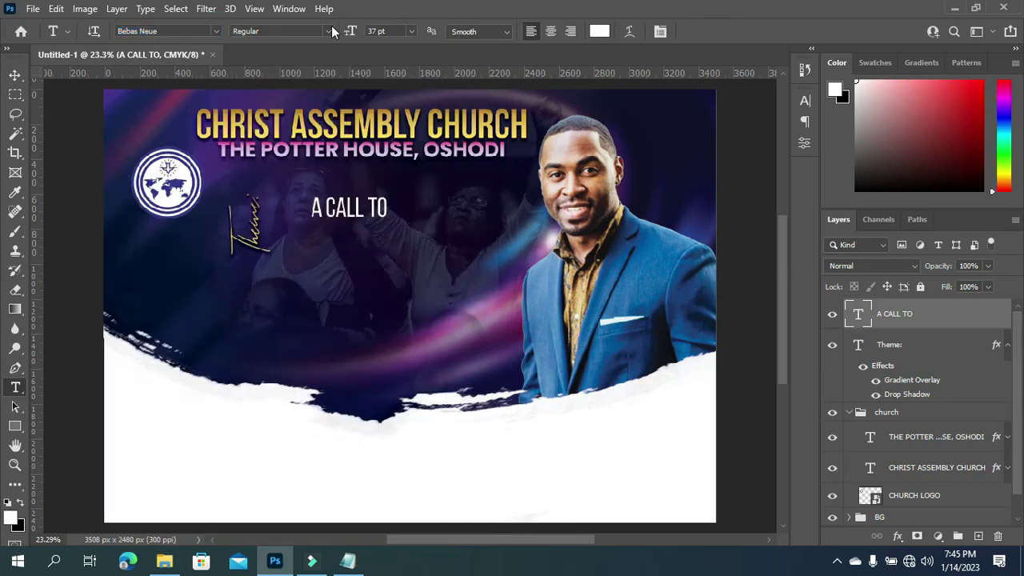
{"action": "left_click", "coordinate": [328, 31]}
{"action": "left_click", "coordinate": [284, 82]}
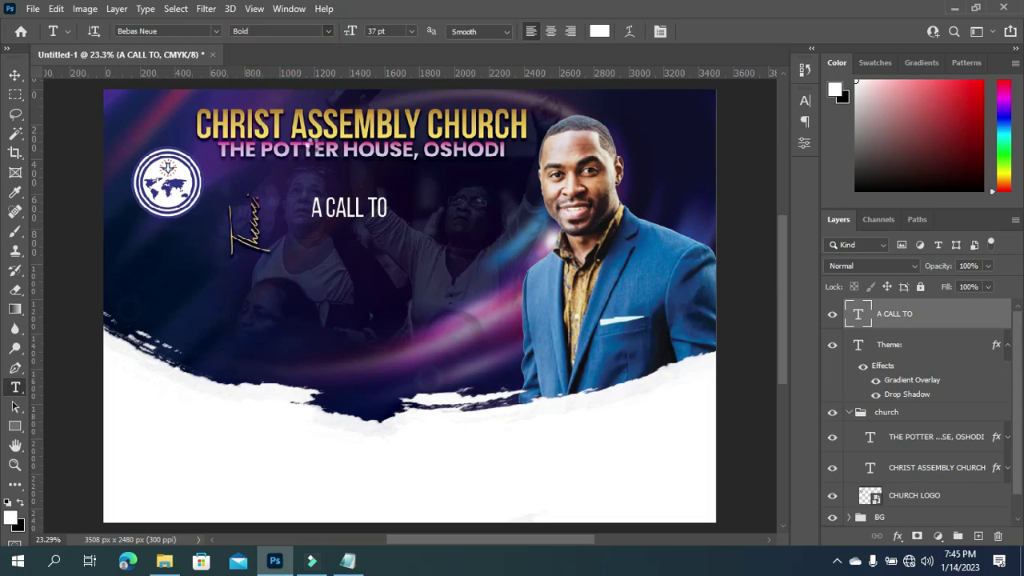
Scale the A CALL TO text up to about 307% and move it right beside the Theme: text.
{"action": "left_click", "coordinate": [14, 74]}
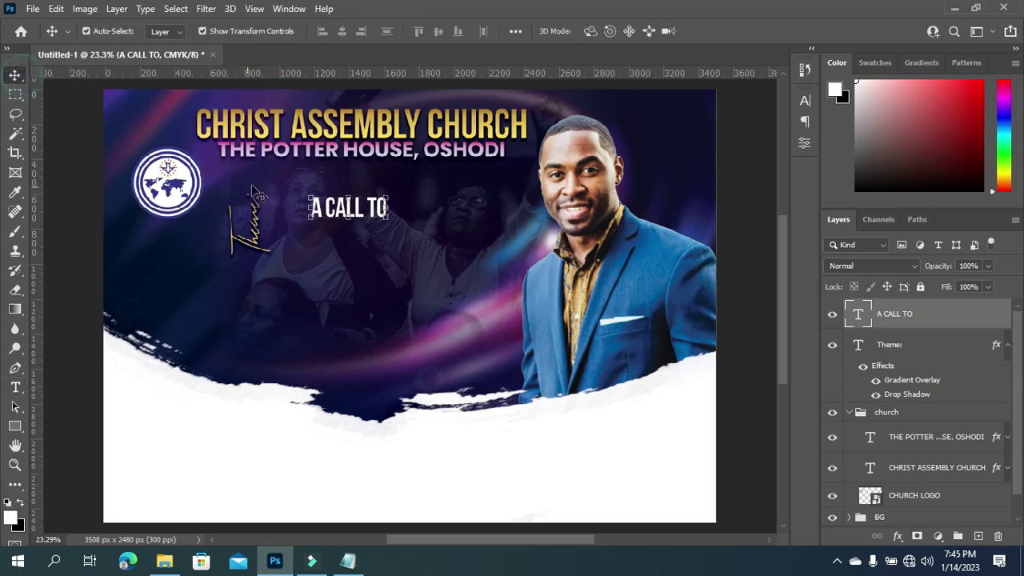
{"action": "left_click_drag", "start_coordinate": [390, 208], "coordinate": [543, 223]}
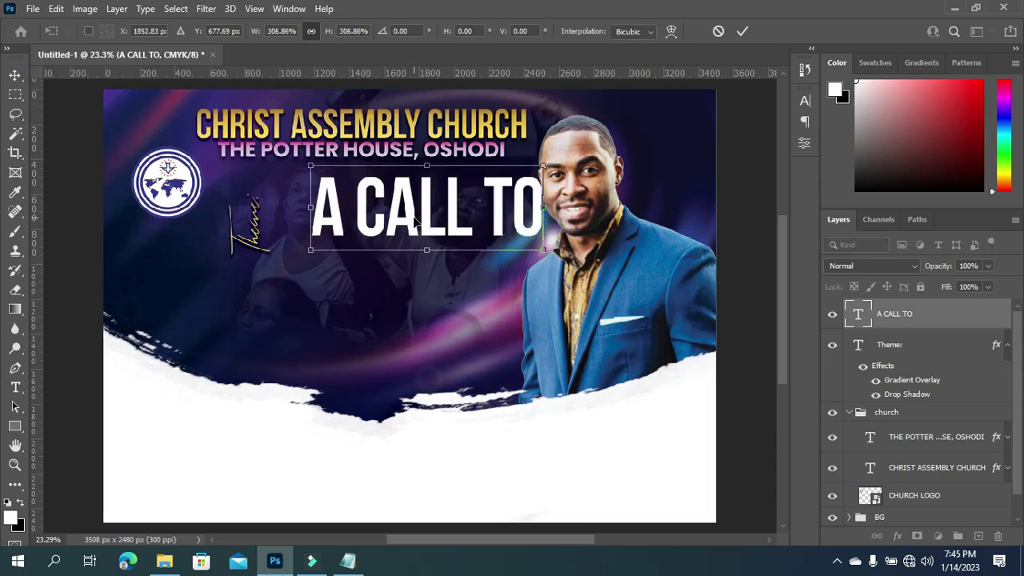
{"action": "left_click_drag", "start_coordinate": [412, 223], "coordinate": [347, 240]}
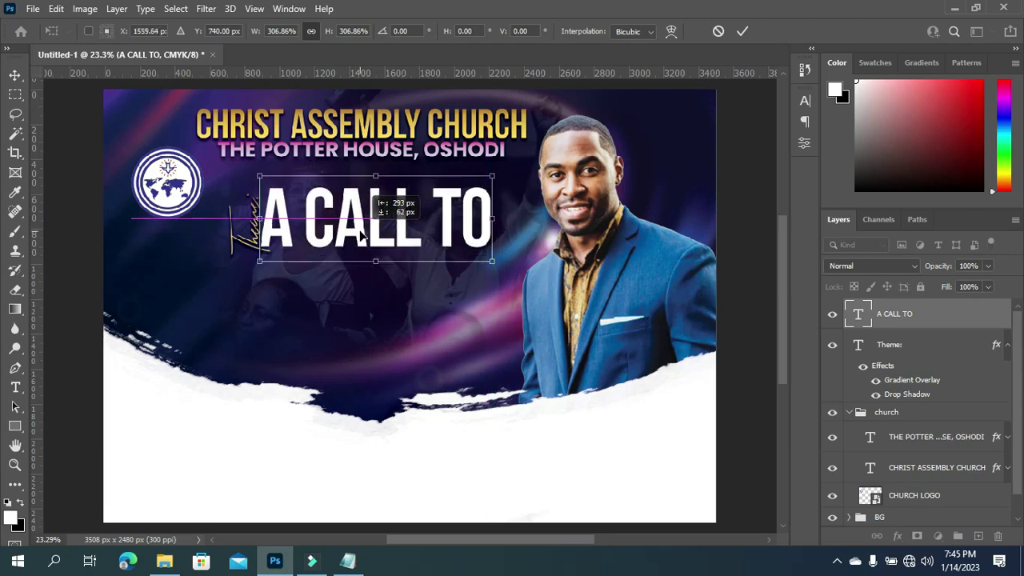
Delete the word TO from the headline text so the layer reads A CALL.
{"action": "double_click", "coordinate": [426, 210]}
{"action": "left_click_drag", "start_coordinate": [426, 210], "coordinate": [498, 210]}
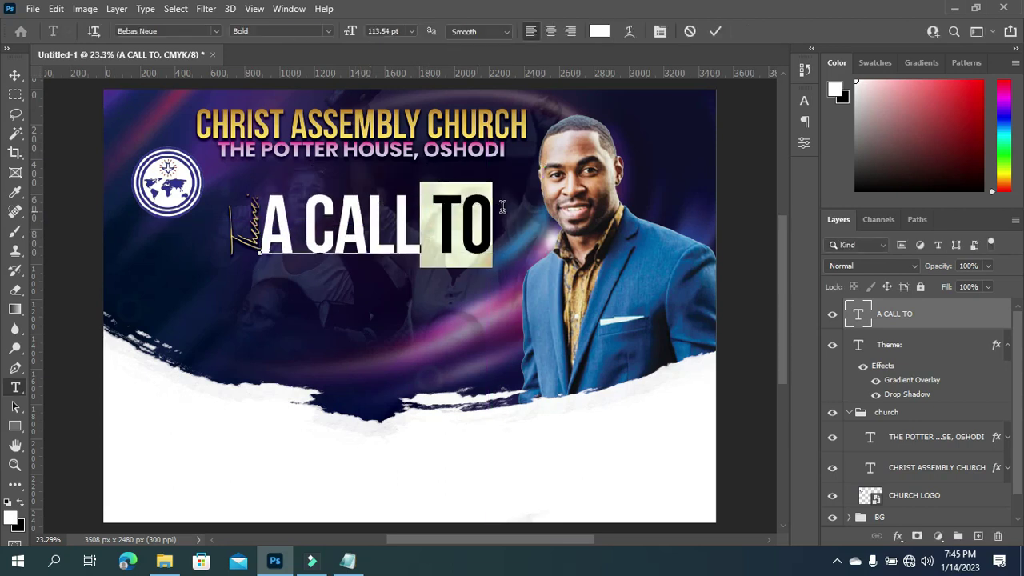
{"action": "key", "text": "BackSpace"}
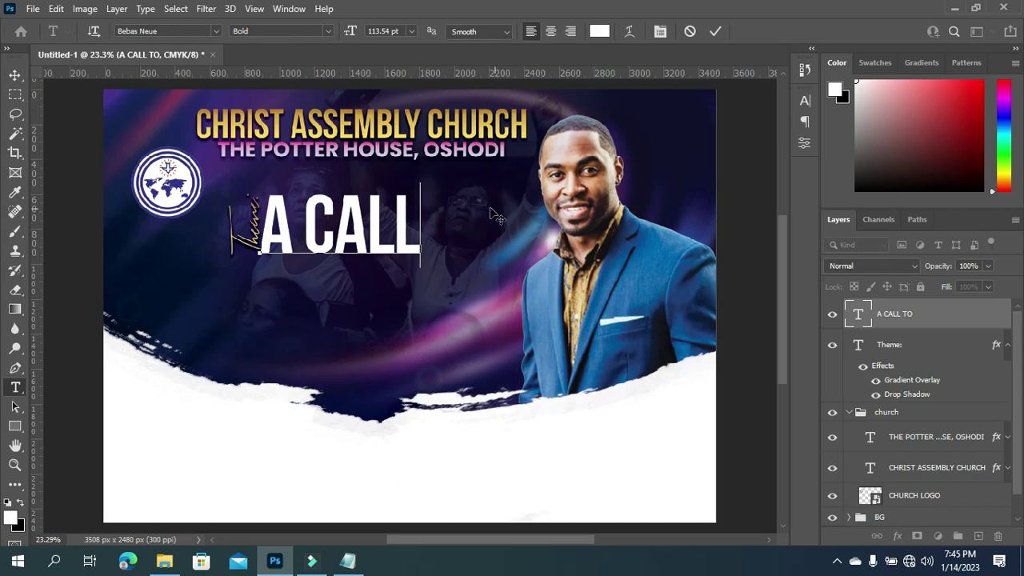
{"action": "left_click", "coordinate": [715, 31]}
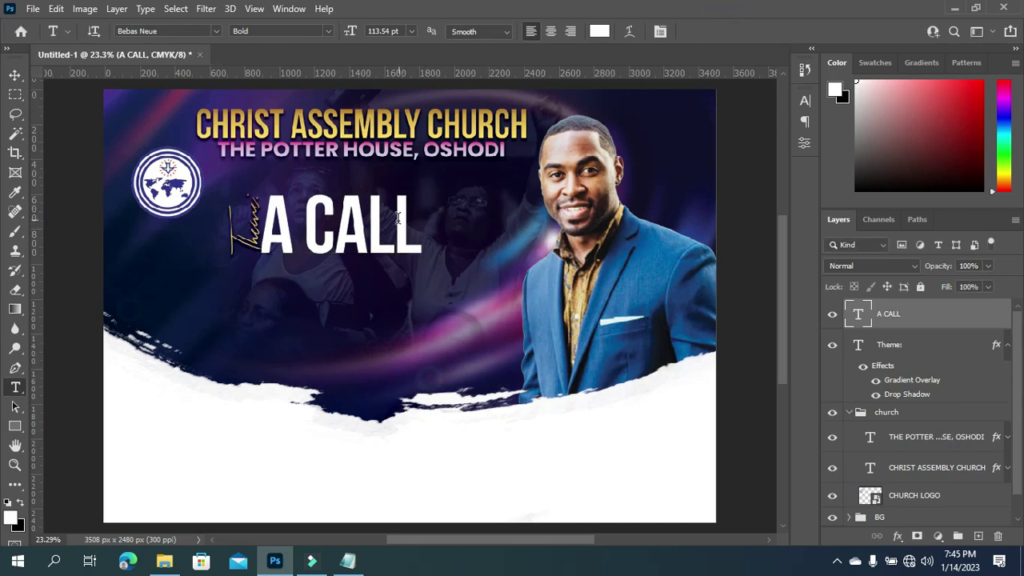
Enlarge the A CALL text to about 158% and move it down below the church heading, beside the speaker.
{"action": "left_click", "coordinate": [15, 75]}
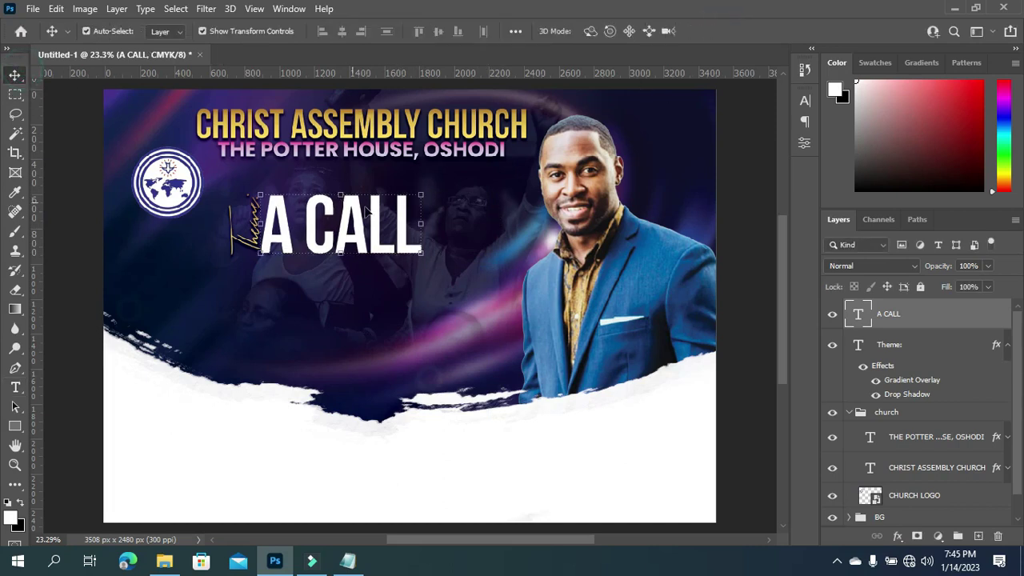
{"action": "left_click_drag", "start_coordinate": [424, 225], "coordinate": [518, 225]}
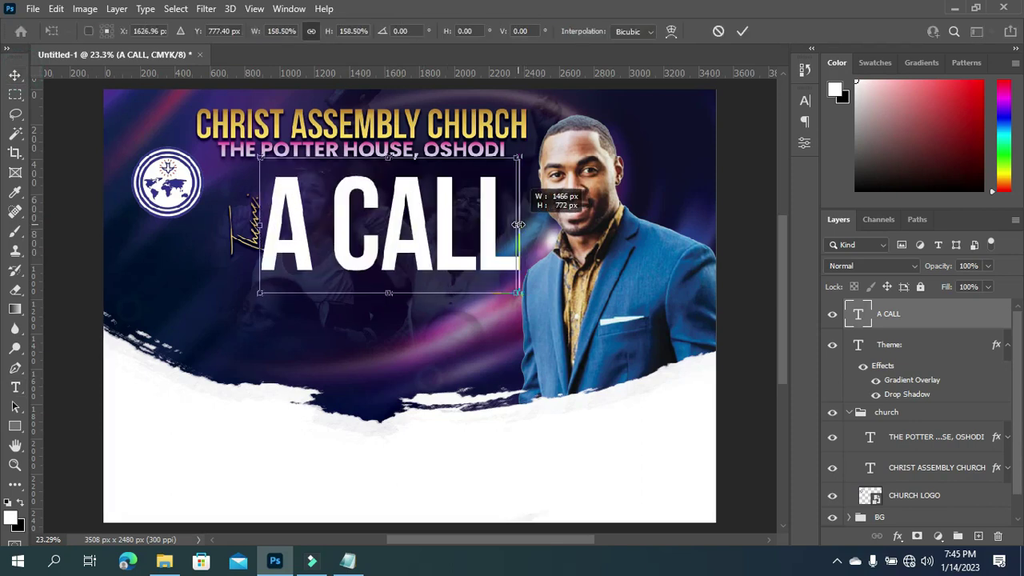
{"action": "left_click_drag", "start_coordinate": [429, 253], "coordinate": [430, 286]}
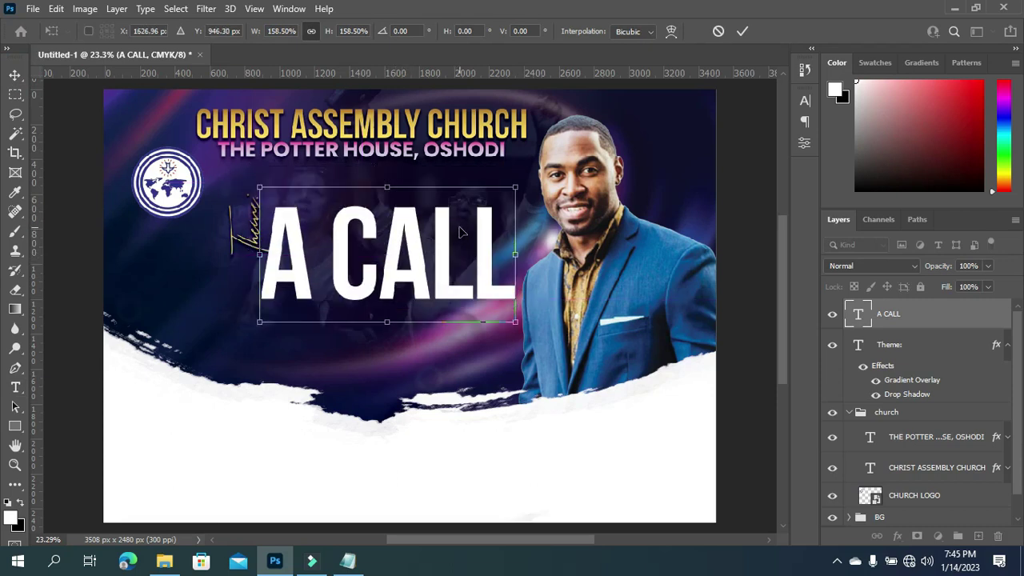
{"action": "key", "text": "Return"}
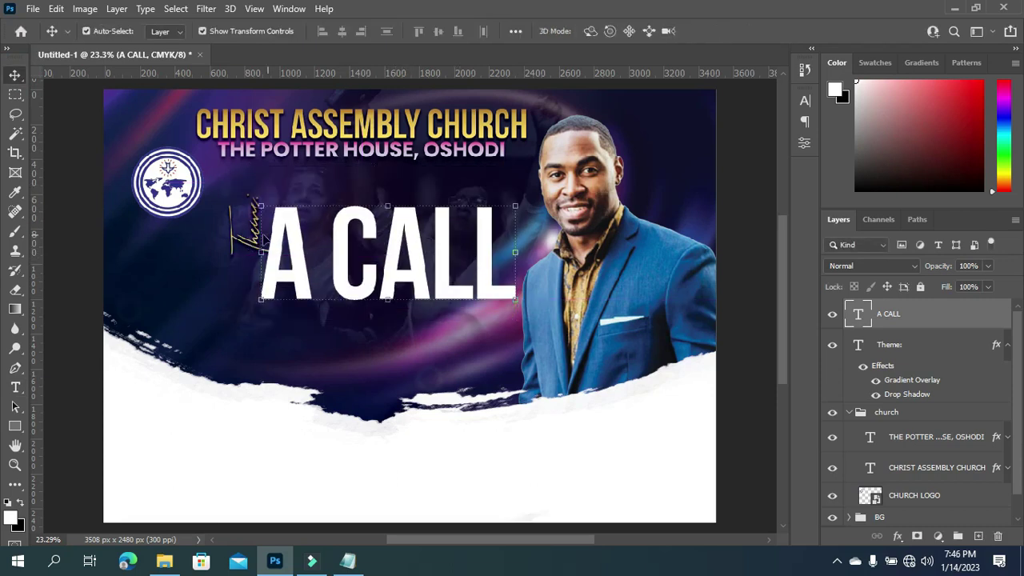
{"action": "left_click", "coordinate": [92, 230]}
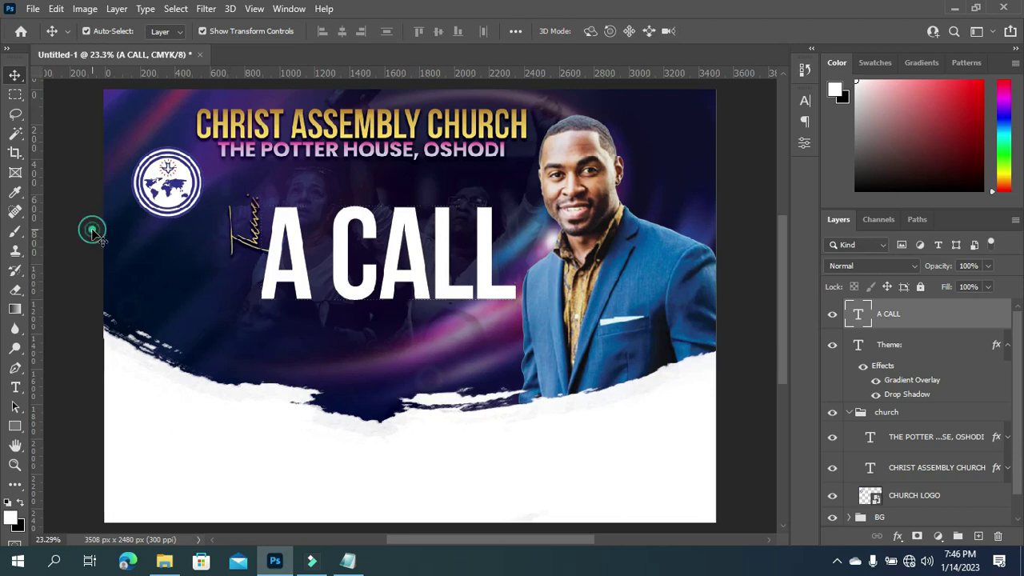
Shrink the rotated Theme: text slightly and reposition it against the letter A of A CALL.
{"action": "left_click", "coordinate": [254, 220]}
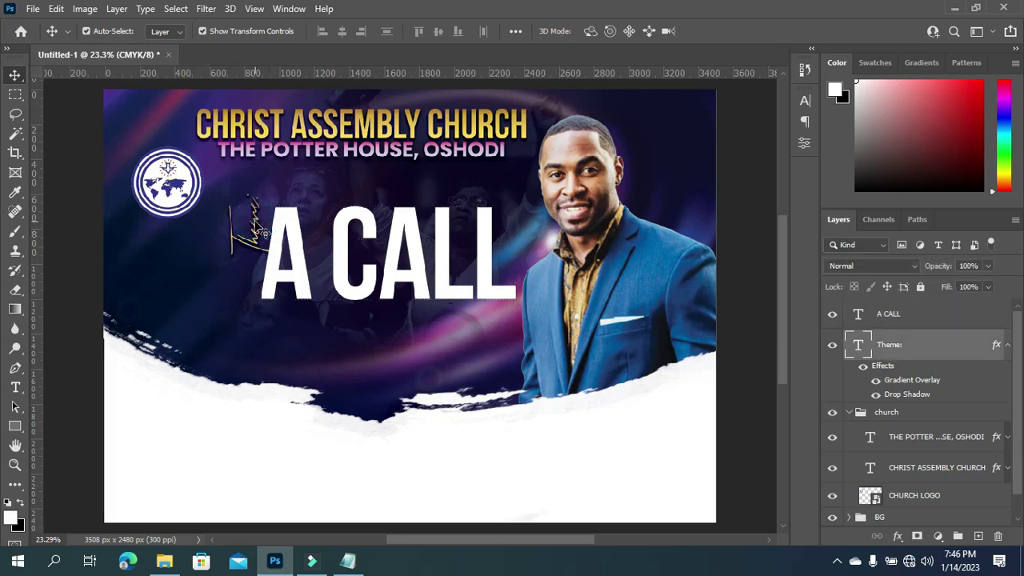
{"action": "left_click_drag", "start_coordinate": [257, 228], "coordinate": [256, 240]}
{"action": "key", "text": "ctrl+t"}
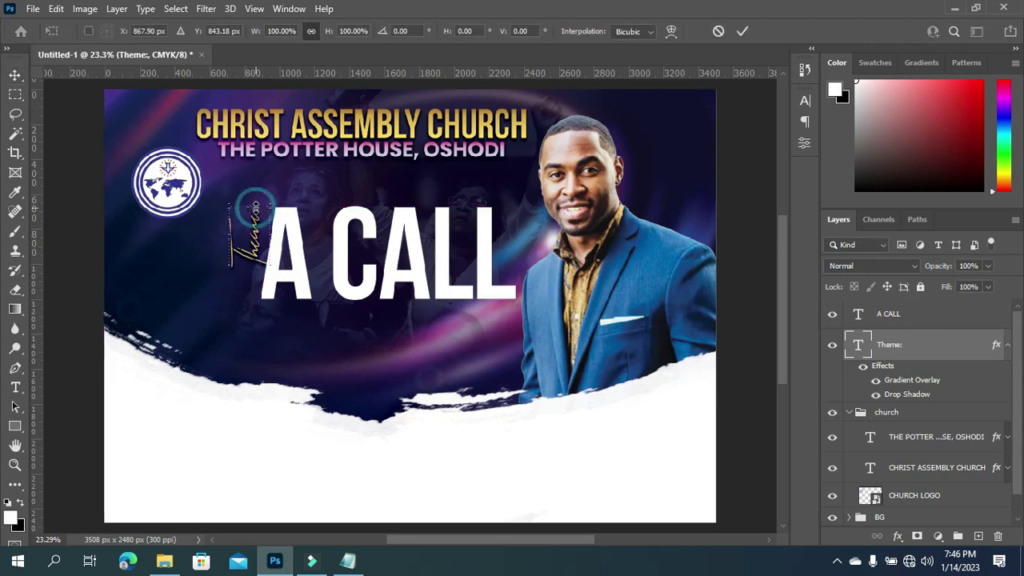
{"action": "mouse_move", "coordinate": [254, 217]}
{"action": "left_mouse_down"}
{"action": "mouse_move", "coordinate": [255, 241]}
{"action": "mouse_move", "coordinate": [255, 225]}
{"action": "left_mouse_up"}
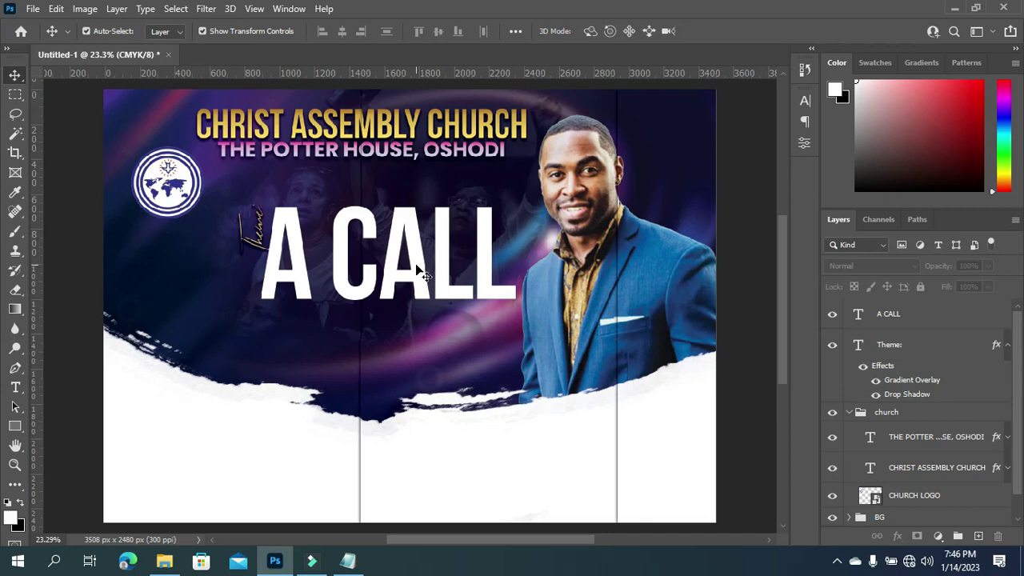
Copy the first A CALL TO gradient colour code, fbf9d5, from the Text notes in Notepad.
{"action": "left_click", "coordinate": [349, 560]}
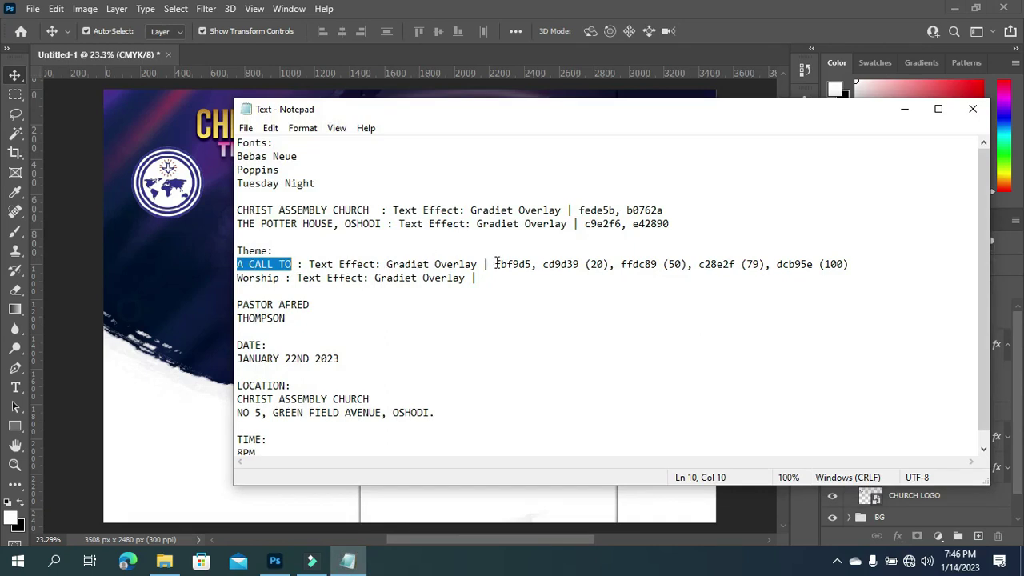
{"action": "left_click_drag", "start_coordinate": [495, 263], "coordinate": [528, 261]}
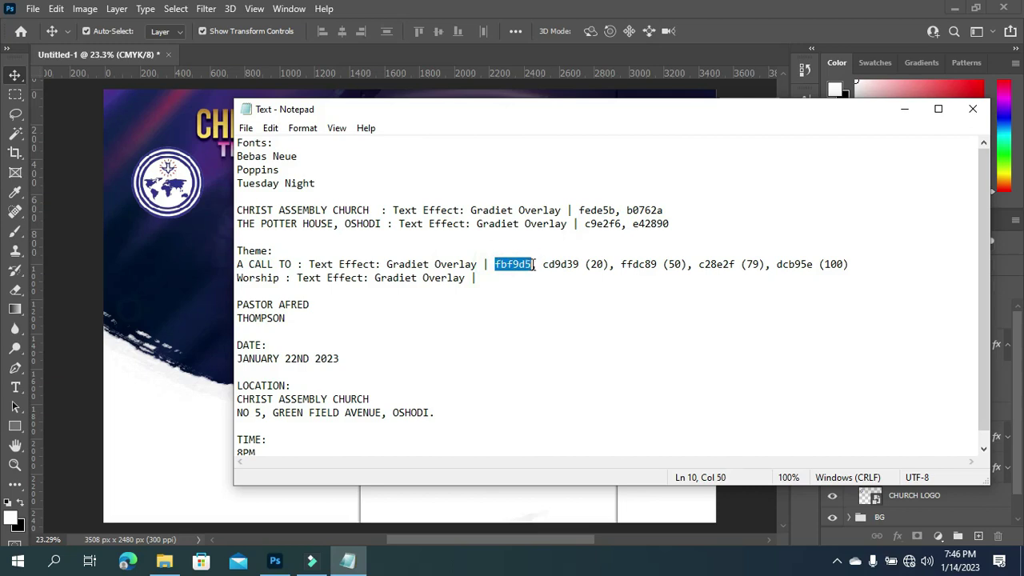
{"action": "key", "text": "ctrl+c"}
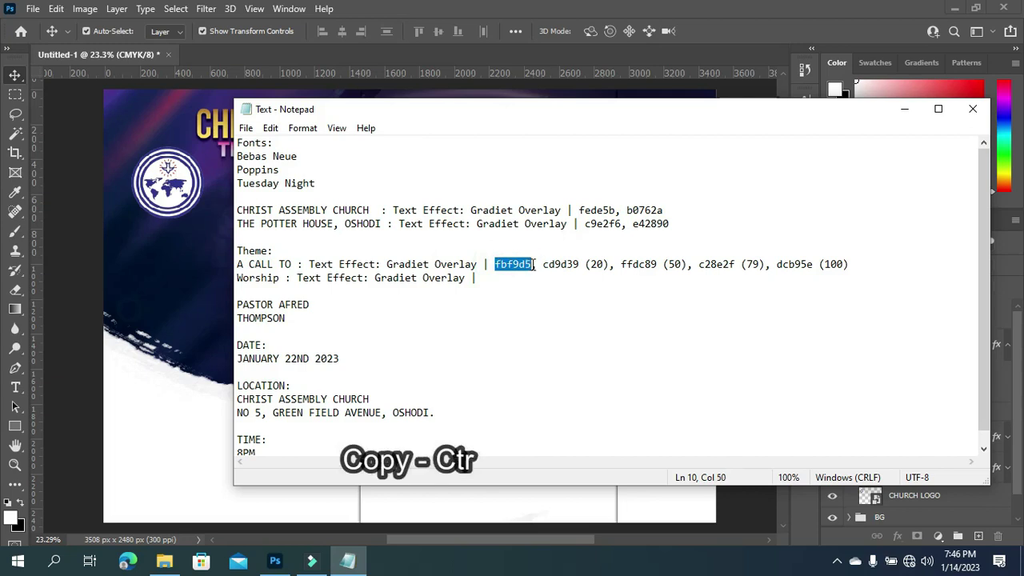
Return to Photoshop and add a Gradient Overlay effect to the A CALL layer.
{"action": "left_click", "coordinate": [905, 110]}
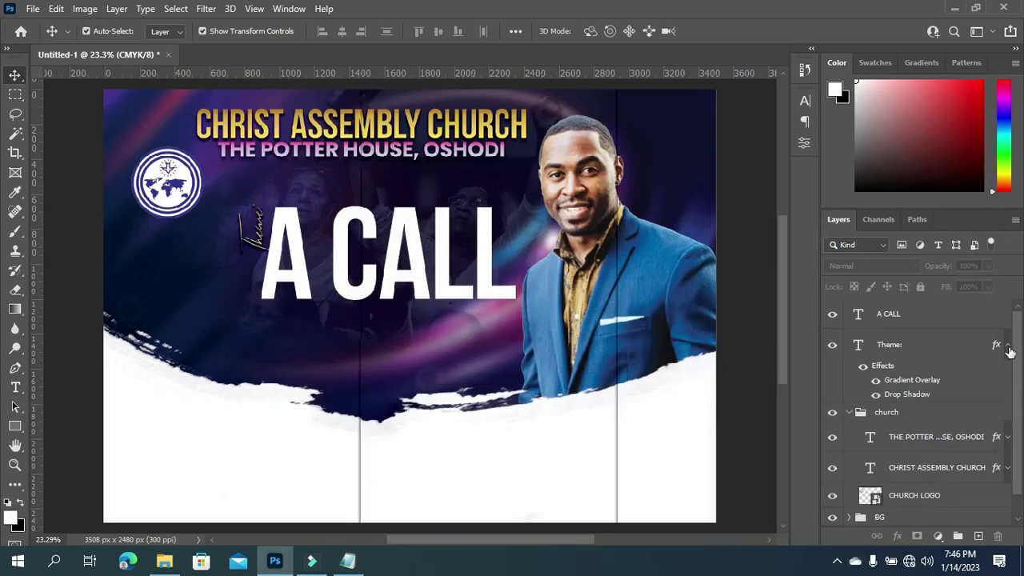
{"action": "left_click", "coordinate": [930, 312]}
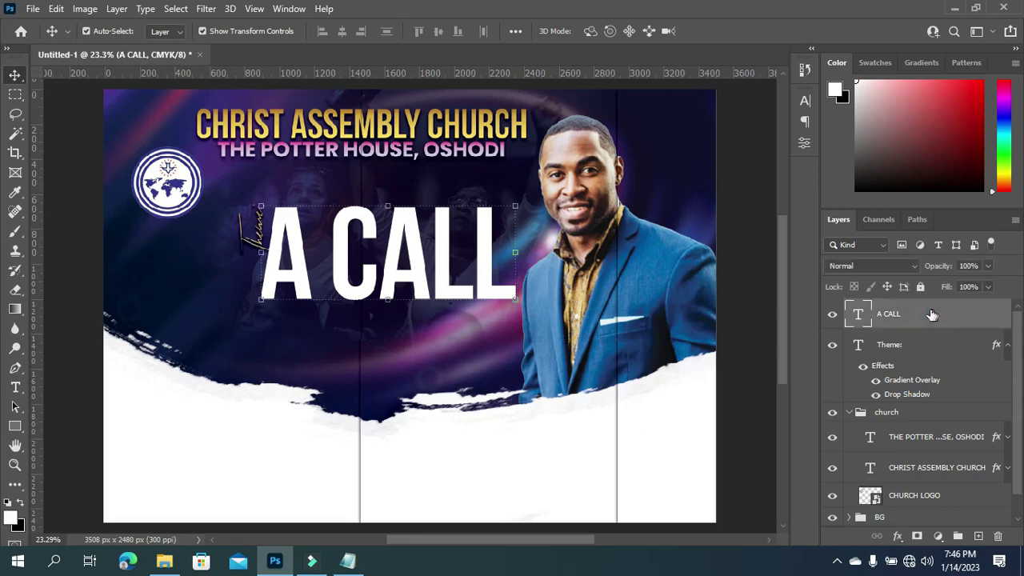
{"action": "left_click", "coordinate": [897, 536]}
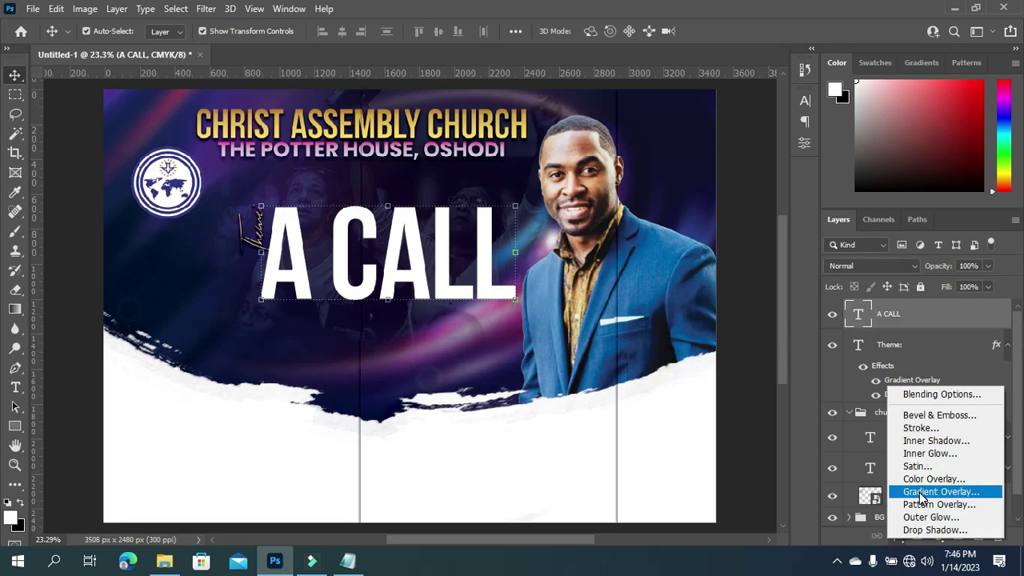
{"action": "left_click", "coordinate": [752, 352]}
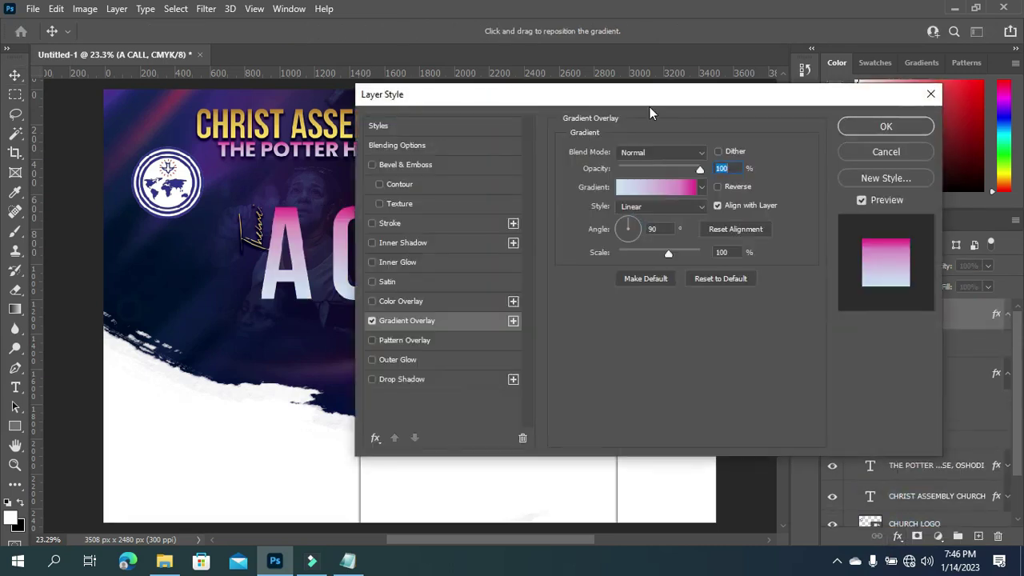
Set the starting colour stop of the A CALL gradient, at location 0%, to fbf9d5.
{"action": "left_click", "coordinate": [643, 189]}
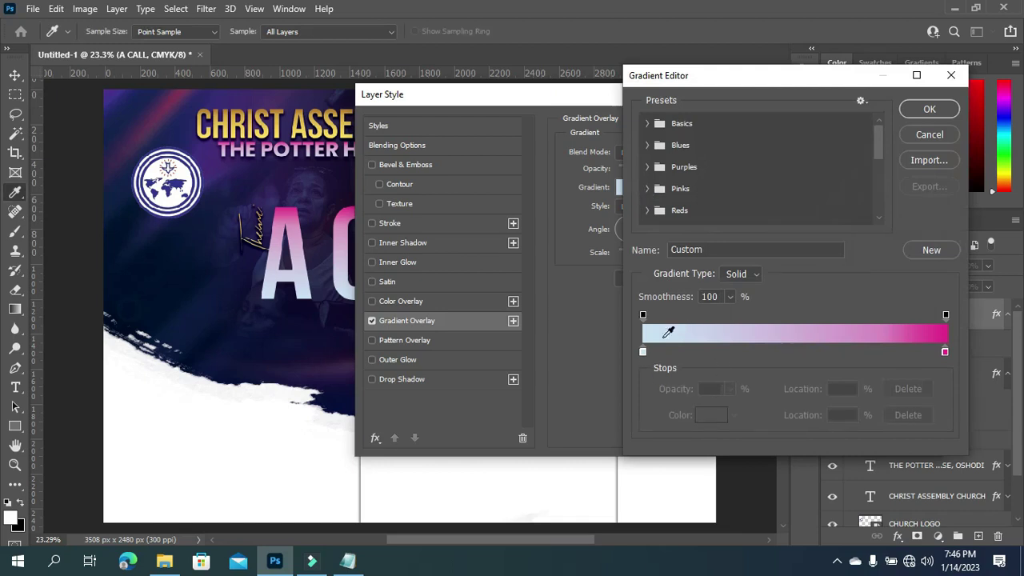
{"action": "left_click", "coordinate": [642, 351]}
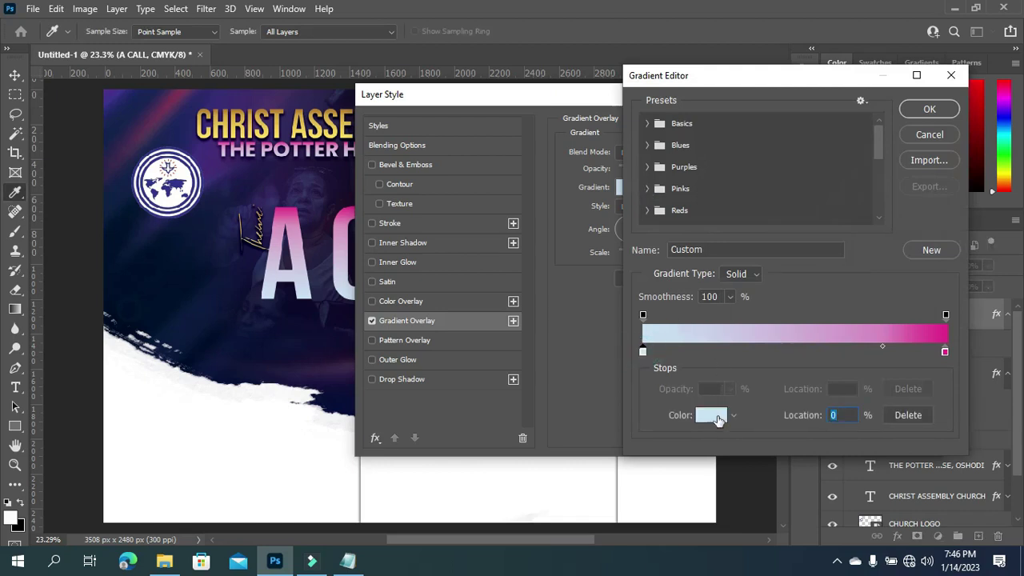
{"action": "left_click", "coordinate": [714, 415]}
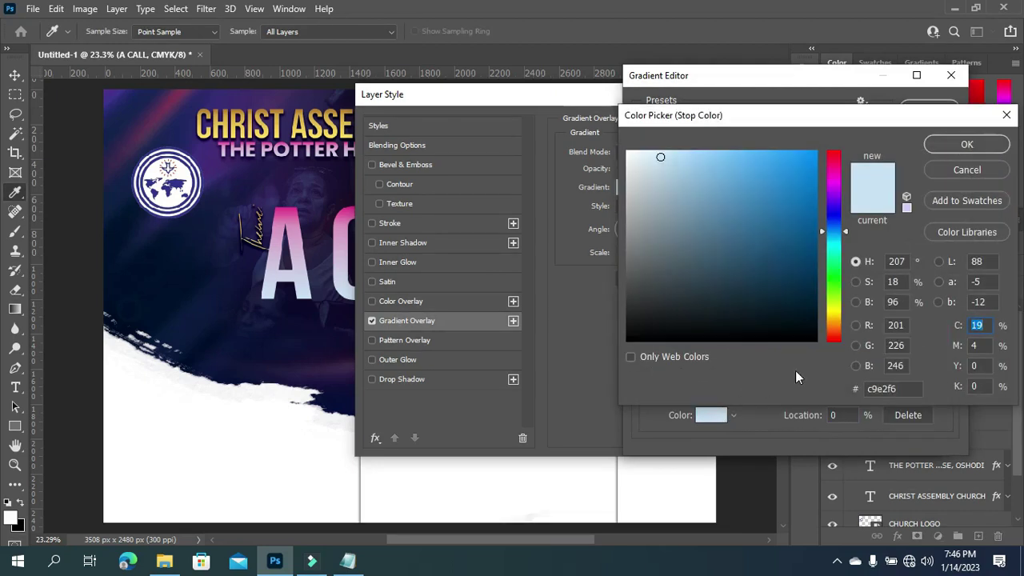
{"action": "double_click", "coordinate": [904, 389]}
{"action": "key", "text": "ctrl+v"}
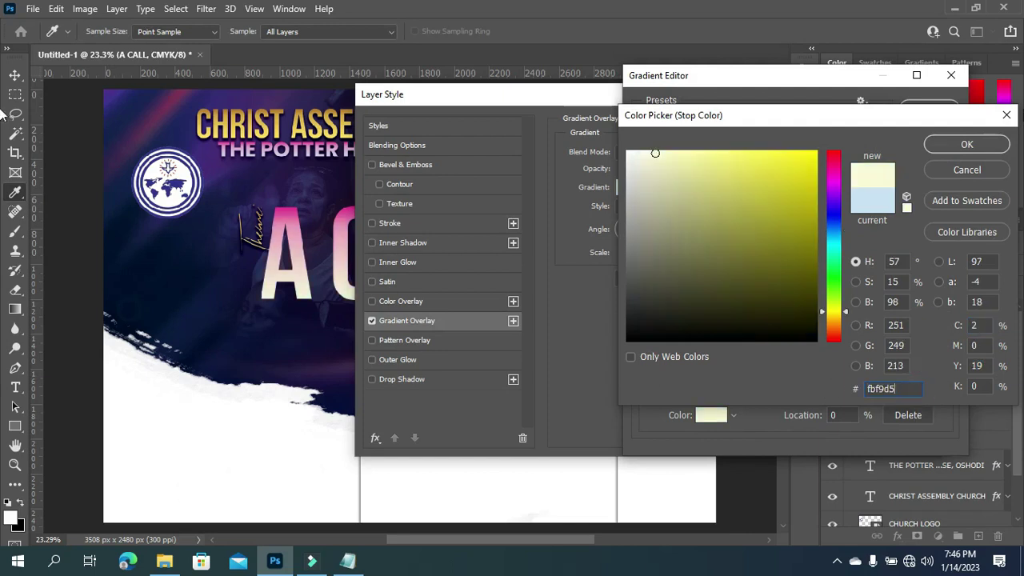
{"action": "left_click", "coordinate": [966, 145]}
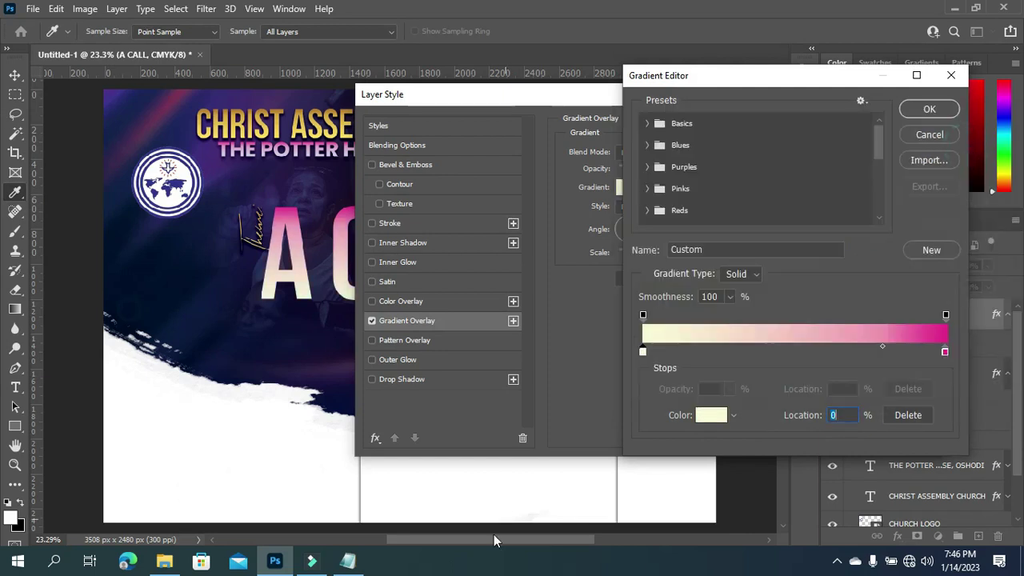
Copy the second A CALL TO gradient colour code, cd9d39, from the Notepad notes and highlight its stop location, 20.
{"action": "left_click", "coordinate": [350, 562]}
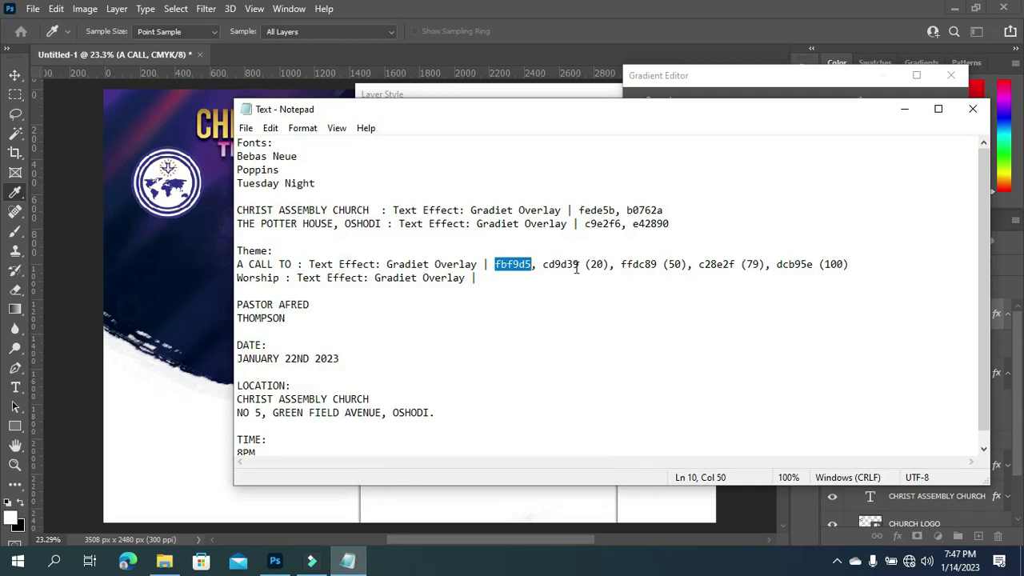
{"action": "left_click_drag", "start_coordinate": [542, 264], "coordinate": [580, 268]}
{"action": "key", "text": "ctrl+c"}
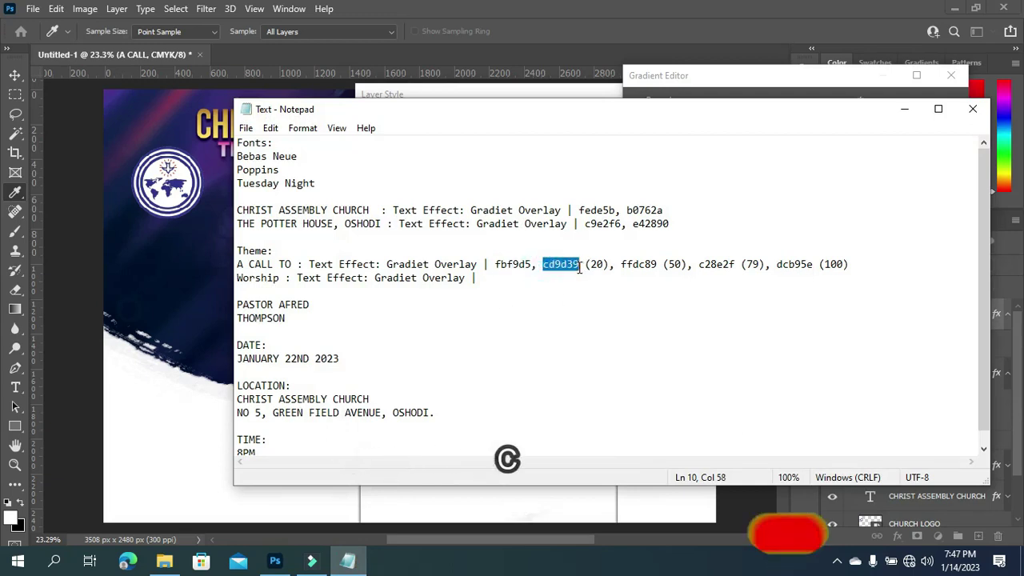
{"action": "double_click", "coordinate": [596, 265]}
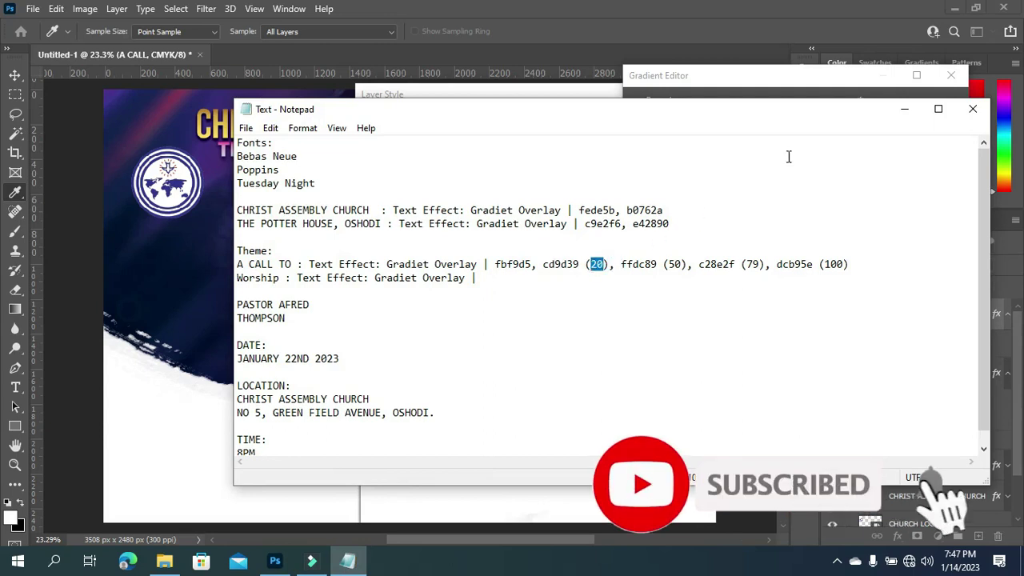
Back in Photoshop, add a second colour stop to the A CALL gradient, coloured cd9d39 at location 20%.
{"action": "left_click", "coordinate": [904, 109]}
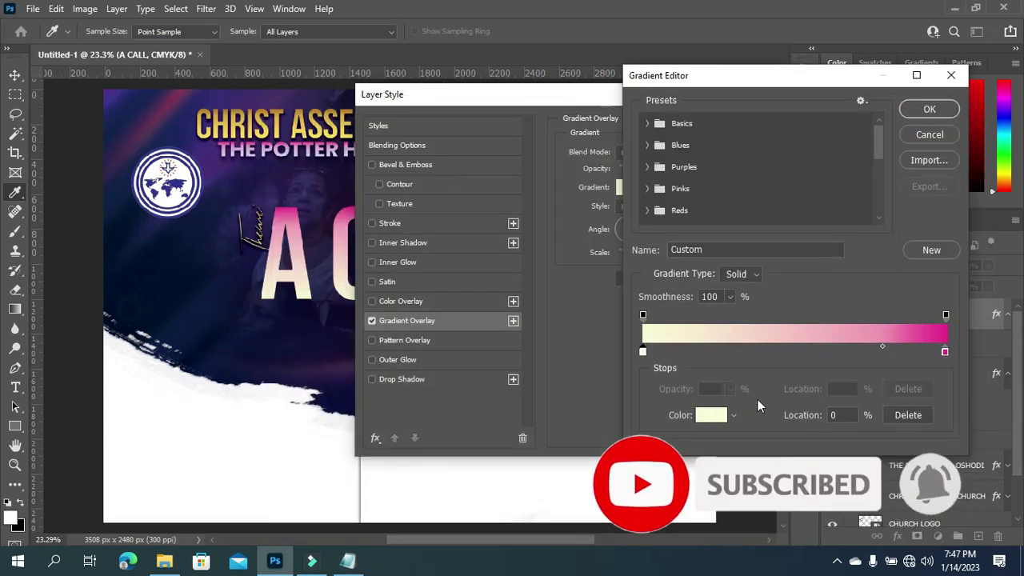
{"action": "left_click_drag", "start_coordinate": [729, 352], "coordinate": [741, 352]}
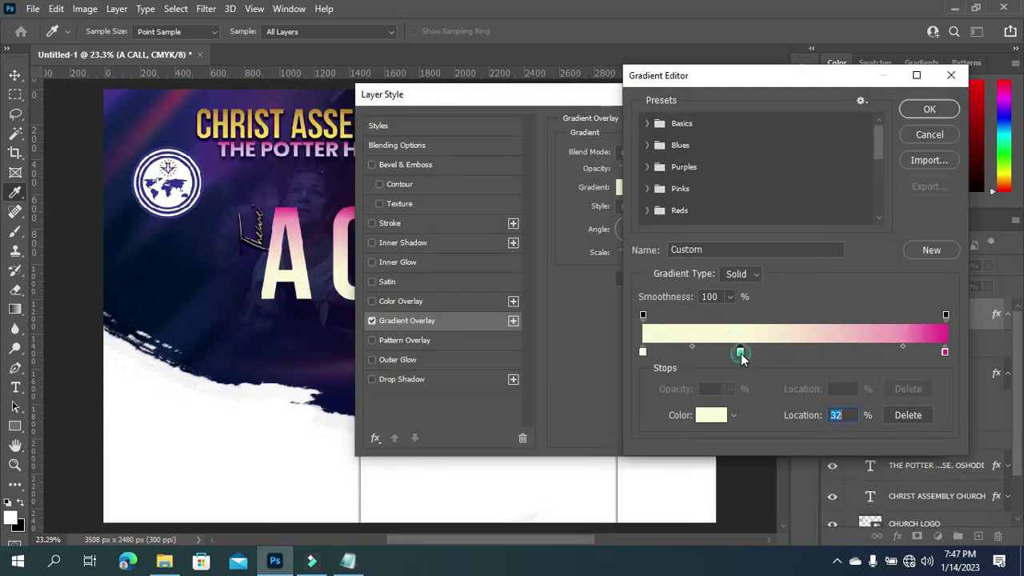
{"action": "left_click", "coordinate": [710, 421]}
{"action": "key", "text": "ctrl+v"}
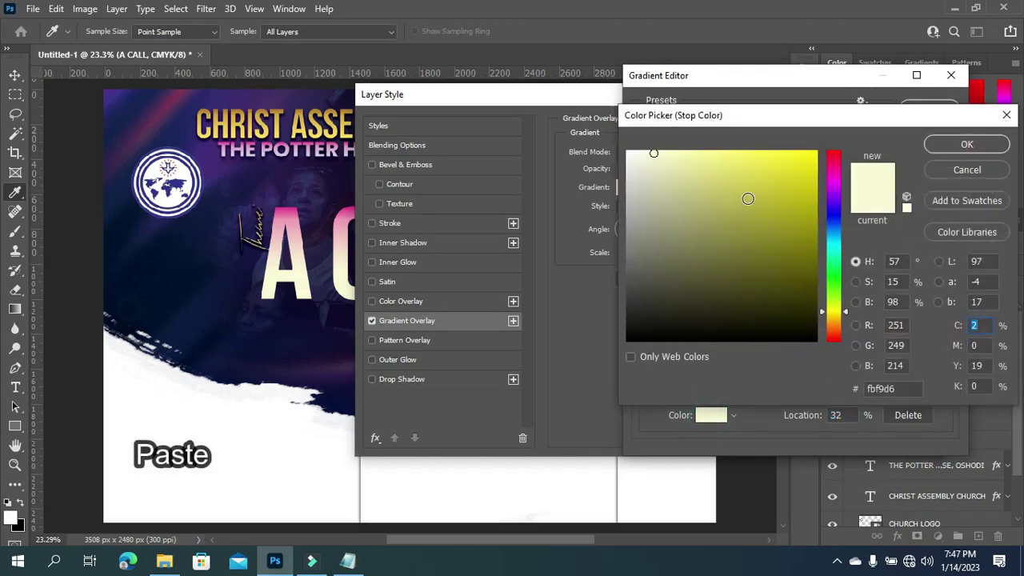
{"action": "double_click", "coordinate": [895, 389]}
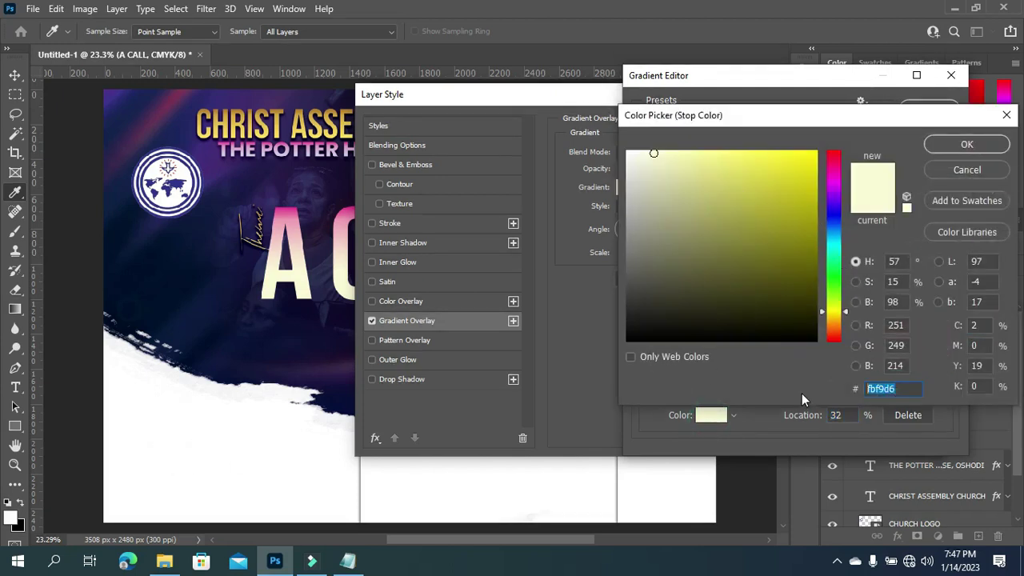
{"action": "key", "text": "ctrl+v"}
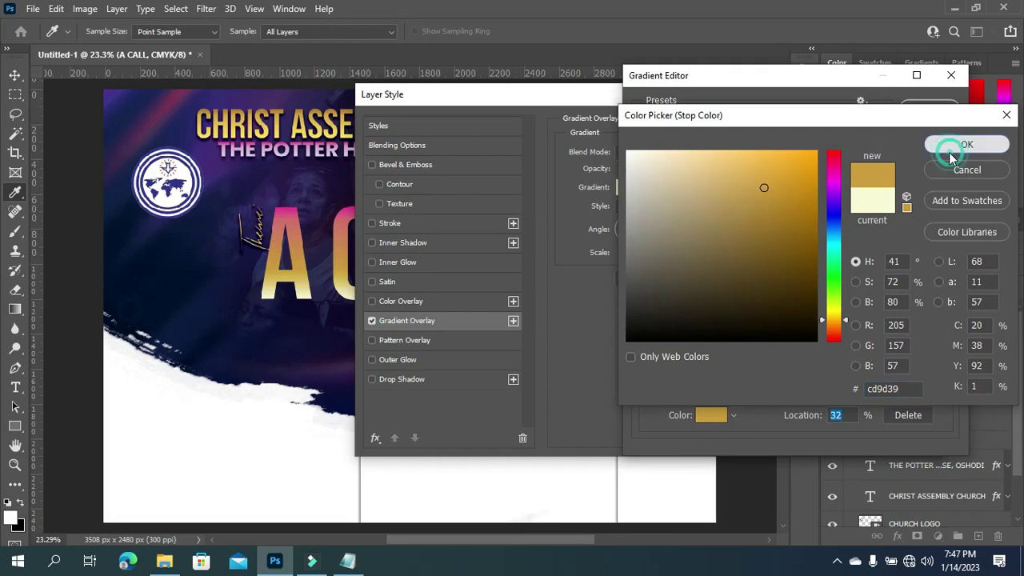
{"action": "left_click", "coordinate": [958, 144]}
{"action": "type", "text": "2"}
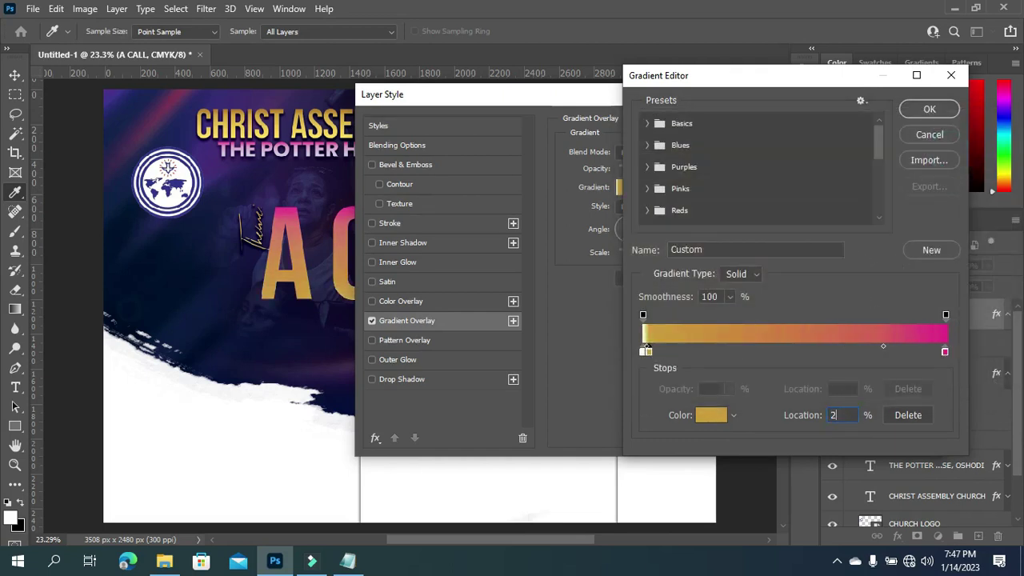
{"action": "type", "text": "0"}
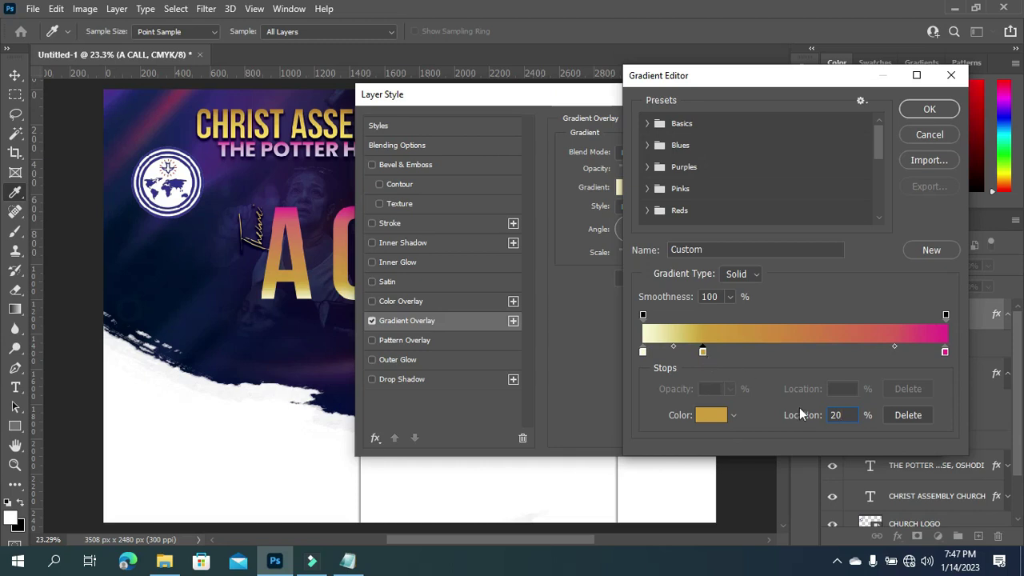
Copy the third A CALL TO gradient colour code, ffdc89, from the Text notes in Notepad.
{"action": "left_click", "coordinate": [348, 561]}
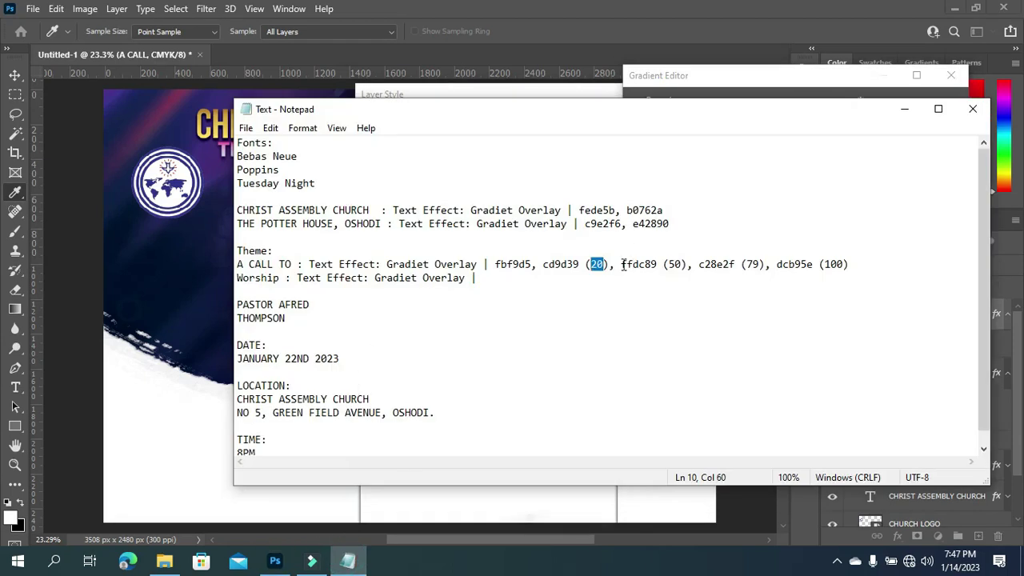
{"action": "left_click_drag", "start_coordinate": [623, 264], "coordinate": [656, 266]}
{"action": "key", "text": "ctrl+c"}
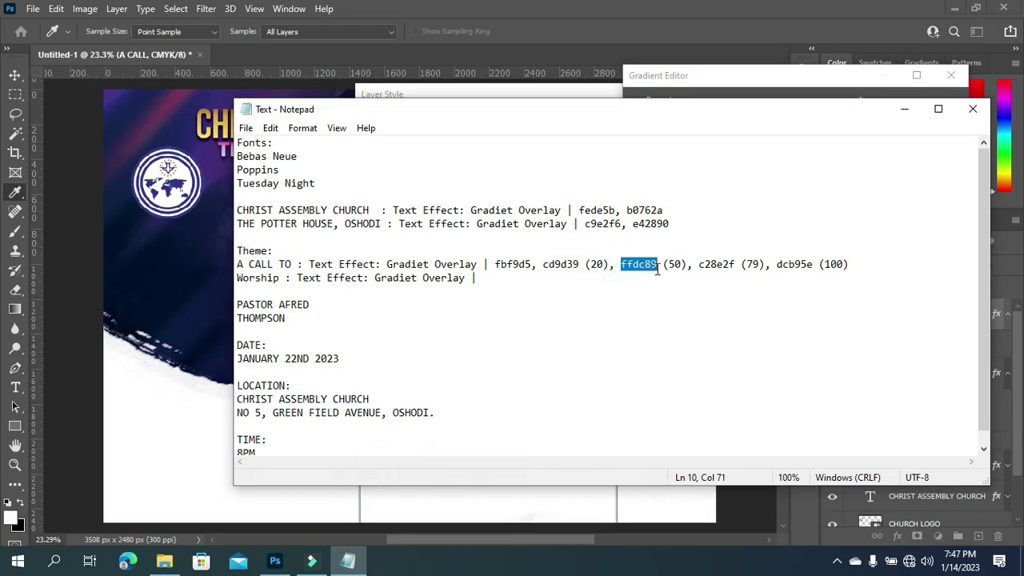
Return to Photoshop and add a third colour stop to the A CALL gradient, coloured ffdc89 at location 50%.
{"action": "left_click", "coordinate": [905, 108]}
{"action": "left_click", "coordinate": [772, 354]}
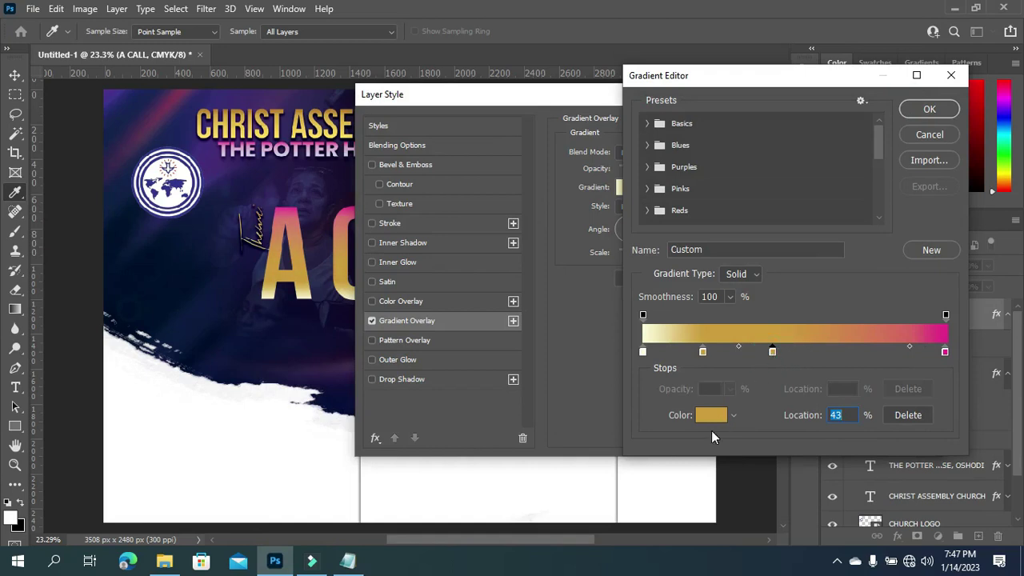
{"action": "left_click", "coordinate": [712, 417]}
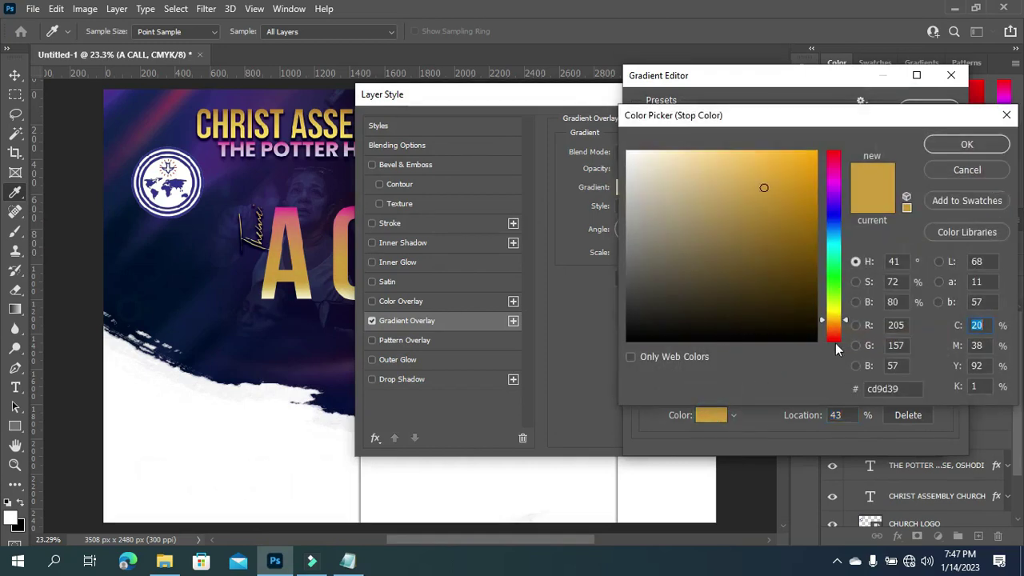
{"action": "double_click", "coordinate": [888, 388]}
{"action": "key", "text": "ctrl+v"}
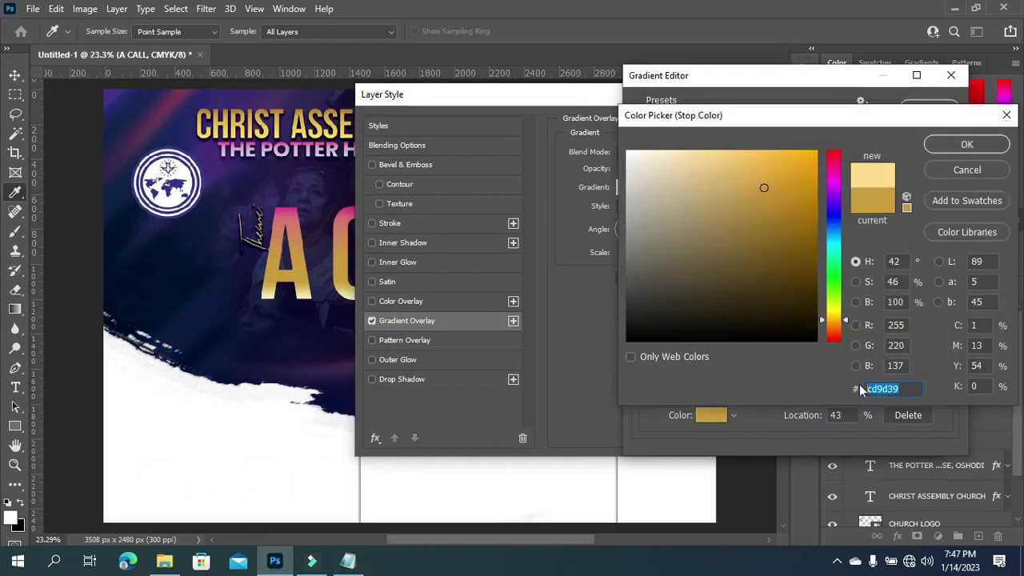
{"action": "left_click", "coordinate": [971, 148]}
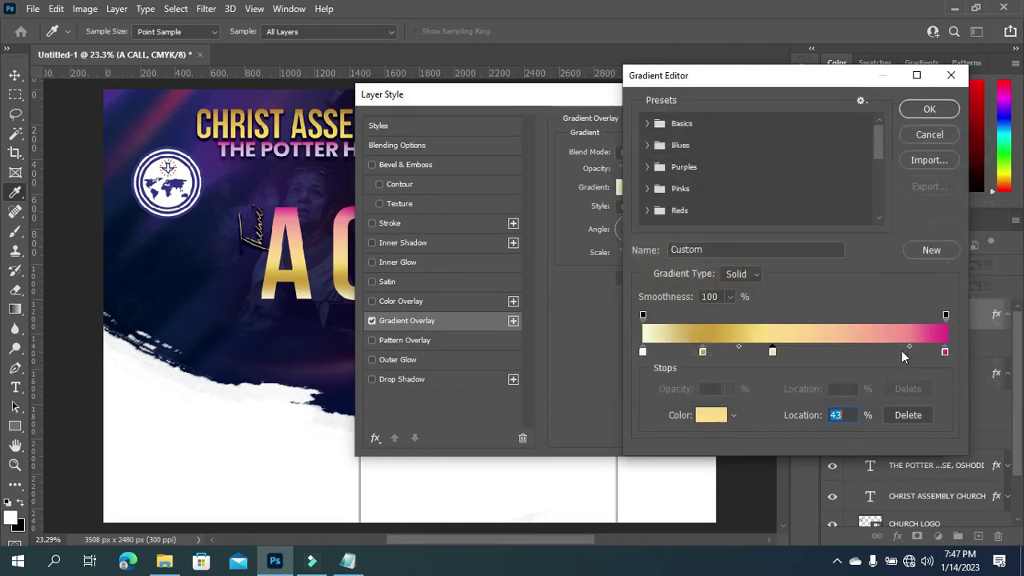
{"action": "left_click", "coordinate": [844, 415]}
{"action": "type", "text": "50"}
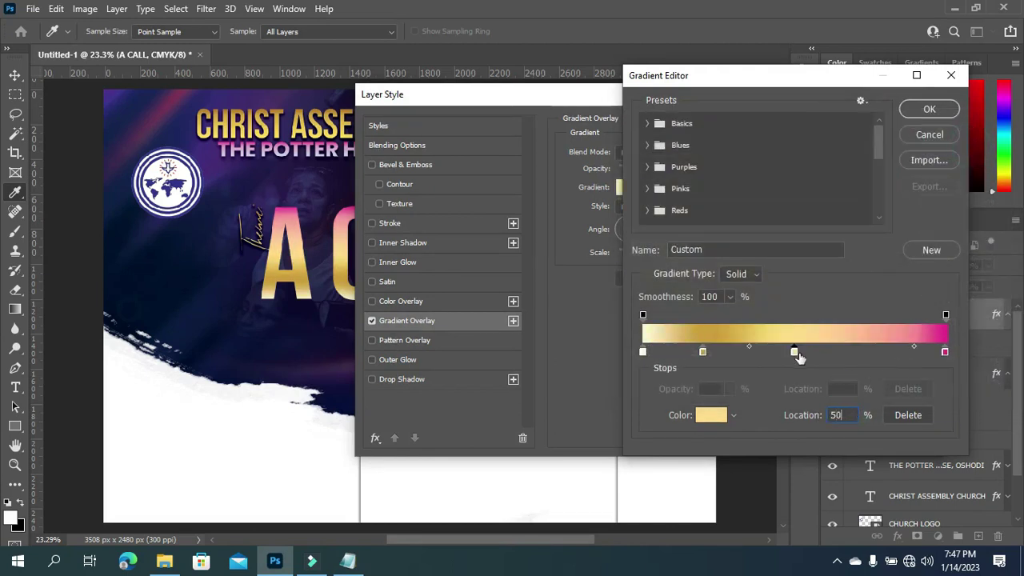
Add a fourth gradient stop at about 73% and colour it c28e2f, using the code copied from the Notepad notes.
{"action": "left_click_drag", "start_coordinate": [859, 356], "coordinate": [865, 357]}
{"action": "left_click", "coordinate": [348, 560]}
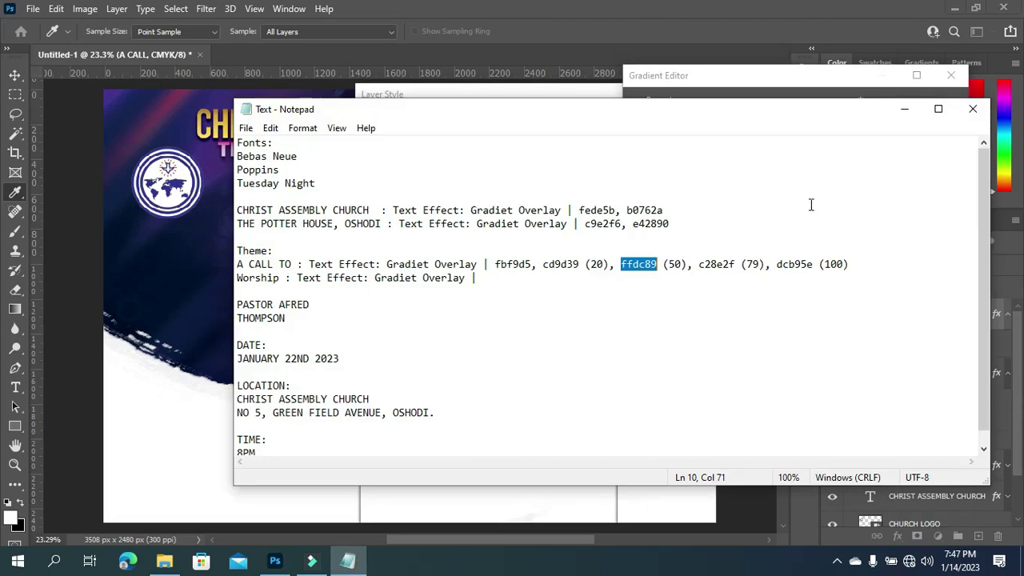
{"action": "left_click", "coordinate": [699, 264]}
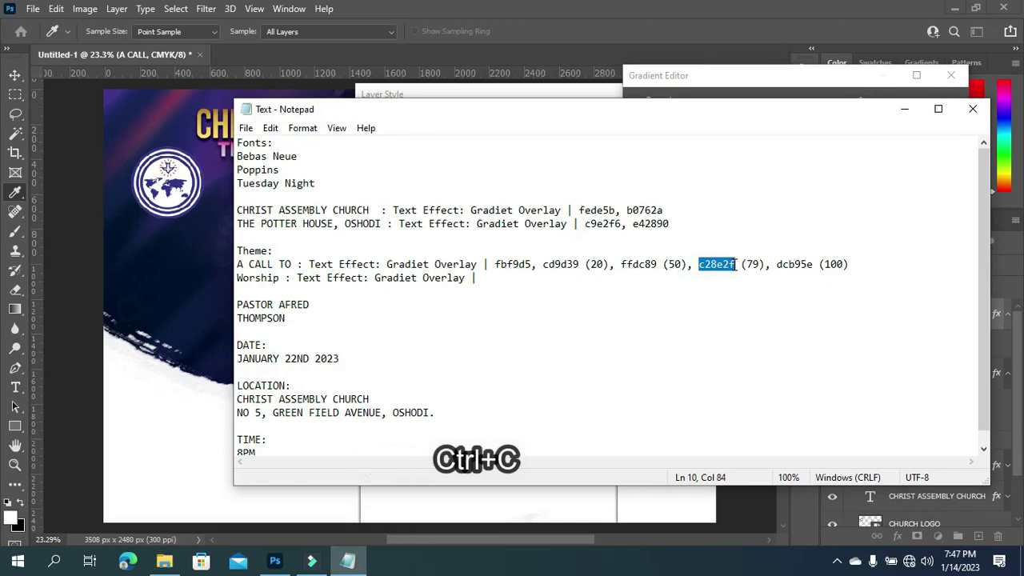
{"action": "left_click", "coordinate": [904, 110]}
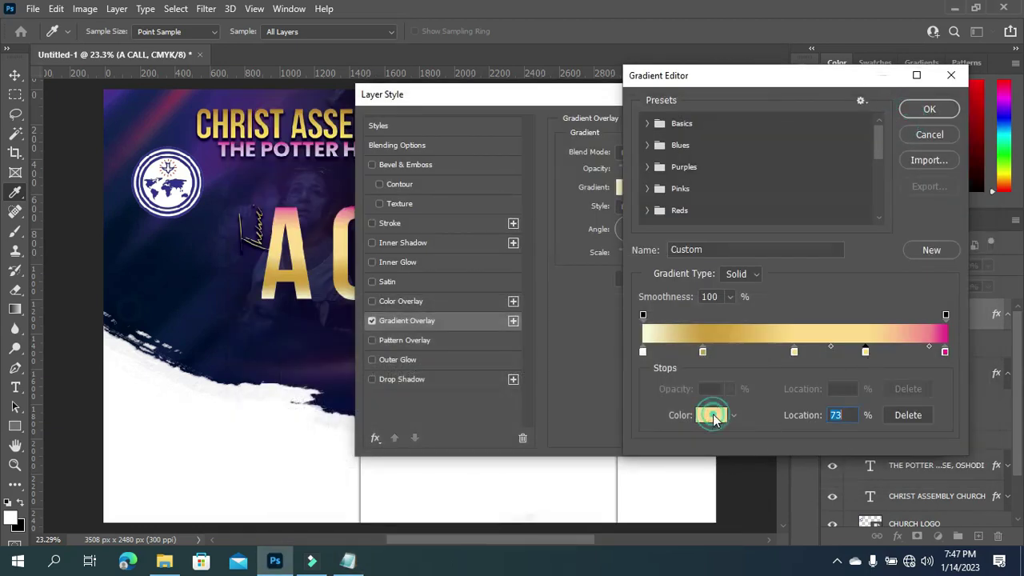
{"action": "left_click", "coordinate": [711, 414]}
{"action": "left_click", "coordinate": [884, 388]}
{"action": "key", "text": "ctrl+v"}
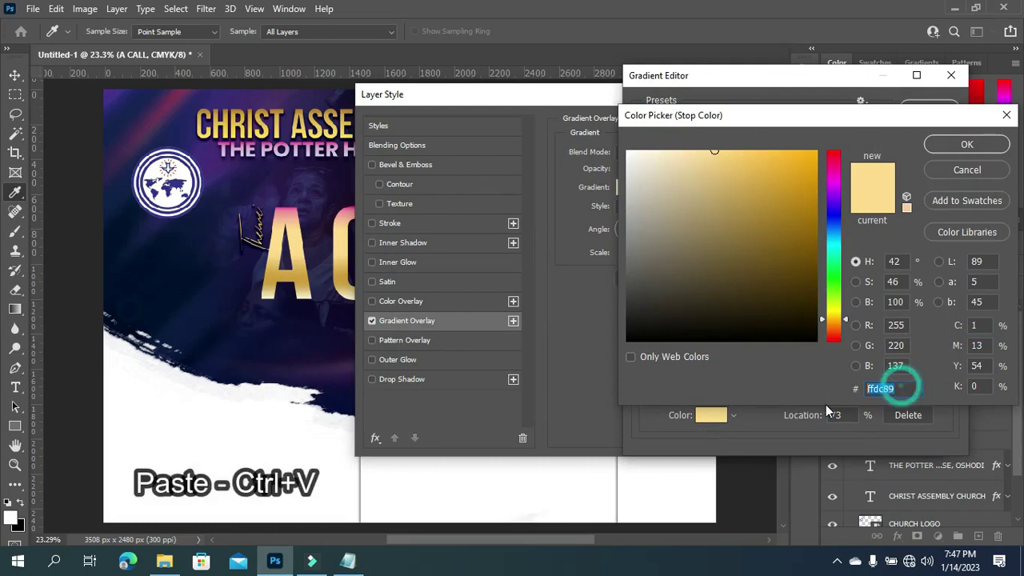
{"action": "left_click", "coordinate": [955, 147]}
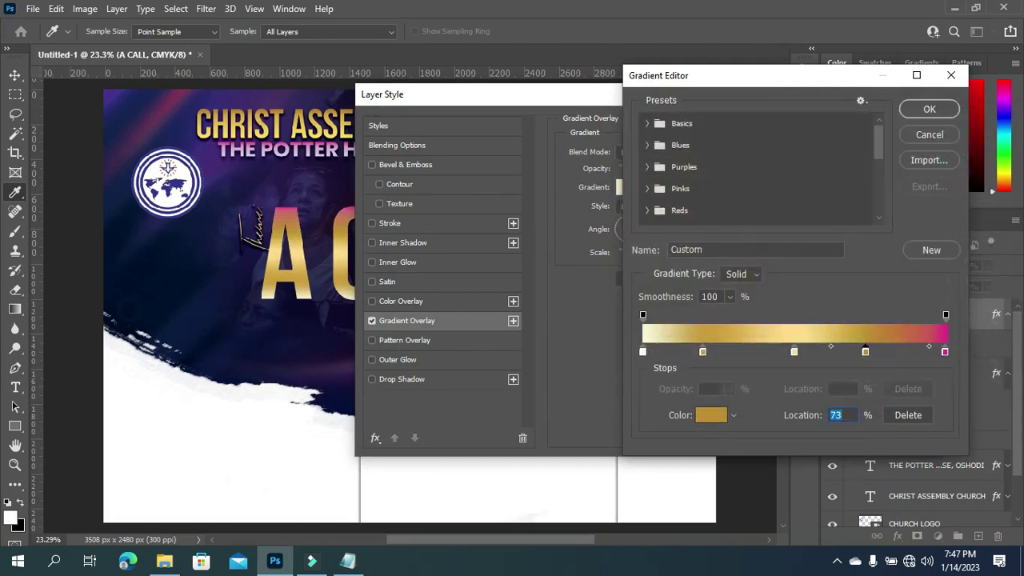
Copy the last A CALL TO gradient colour code, dcb95e, from the Notepad notes.
{"action": "left_click", "coordinate": [347, 560]}
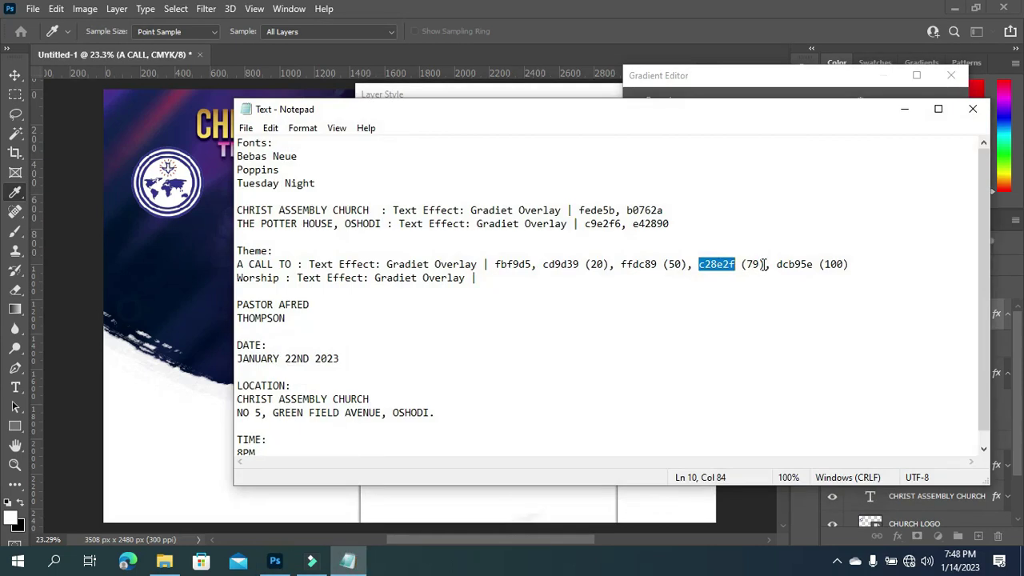
{"action": "left_click_drag", "start_coordinate": [774, 264], "coordinate": [813, 269]}
{"action": "key", "text": "ctrl+c"}
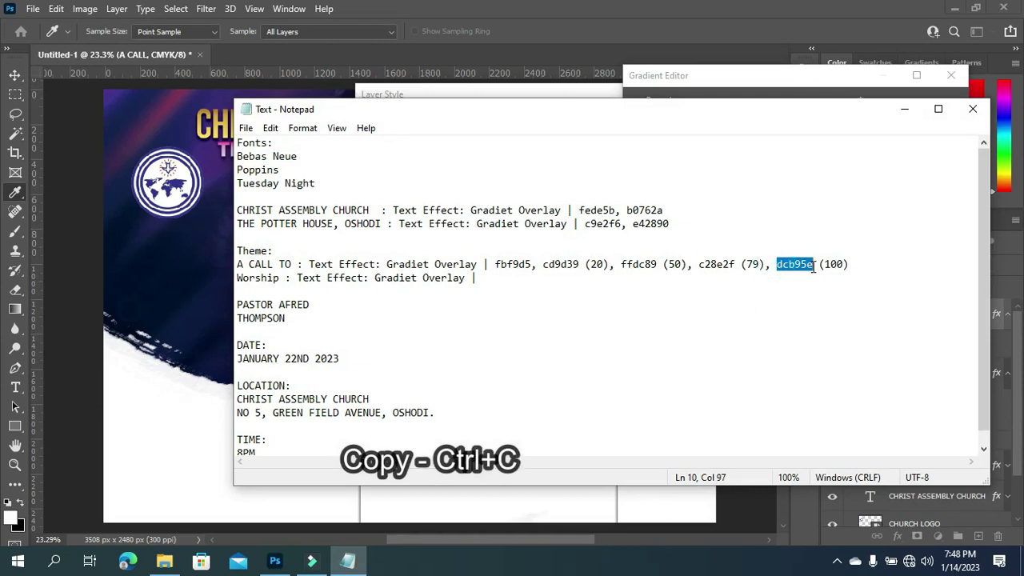
Return to Photoshop and set the location of the c28e2f gradient stop to 79%.
{"action": "left_click", "coordinate": [905, 109]}
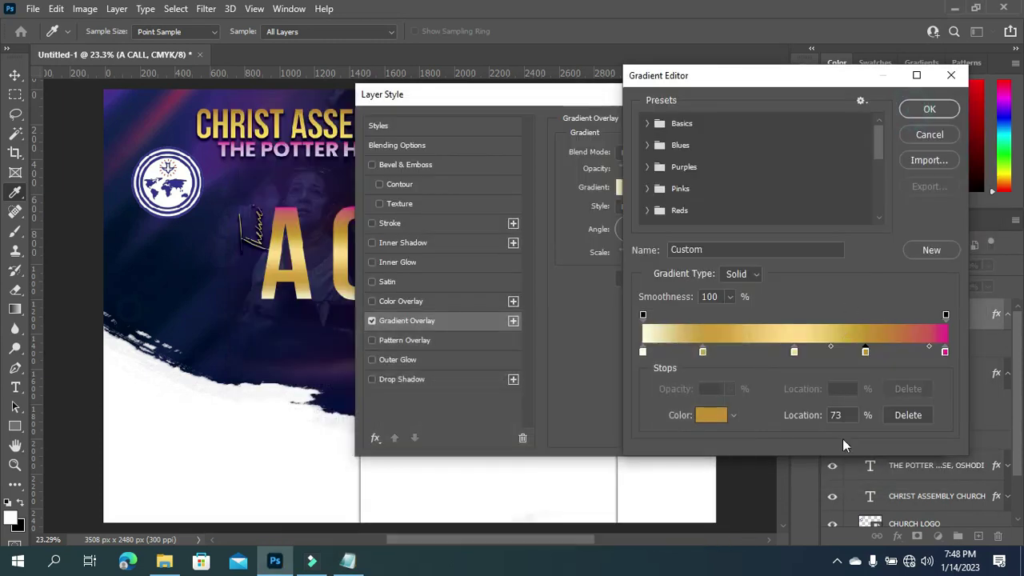
{"action": "left_click", "coordinate": [844, 415]}
{"action": "type", "text": "79"}
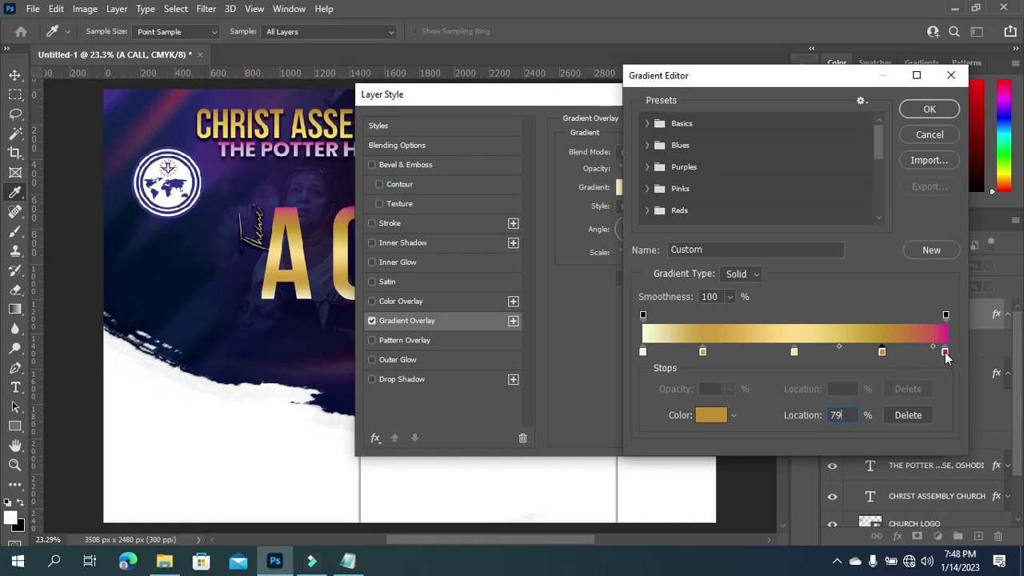
Set the ending colour stop of the A CALL gradient, at location 100%, to dcb95e and accept the gradient.
{"action": "left_click", "coordinate": [944, 352]}
{"action": "left_click", "coordinate": [720, 416]}
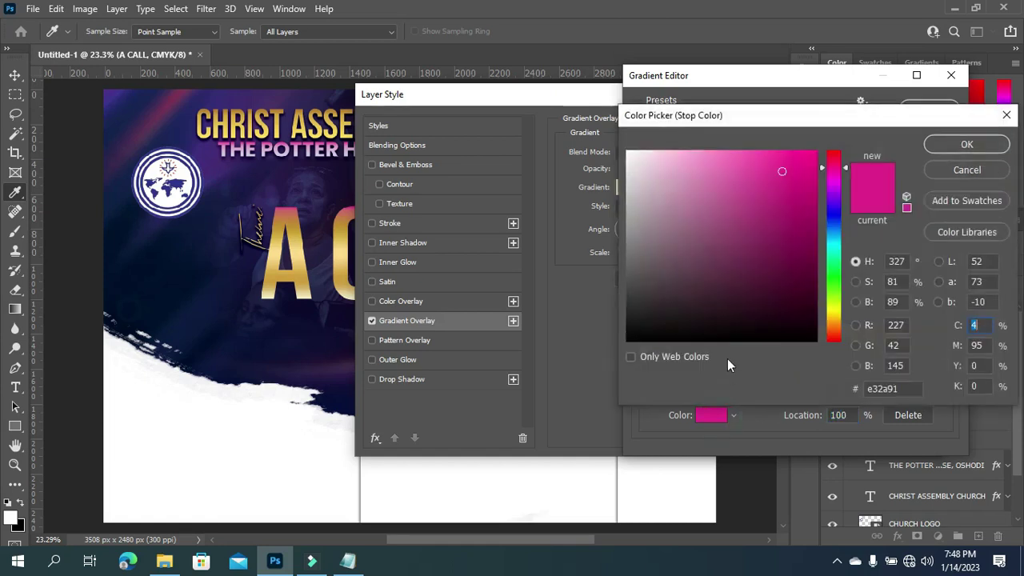
{"action": "left_click", "coordinate": [894, 388]}
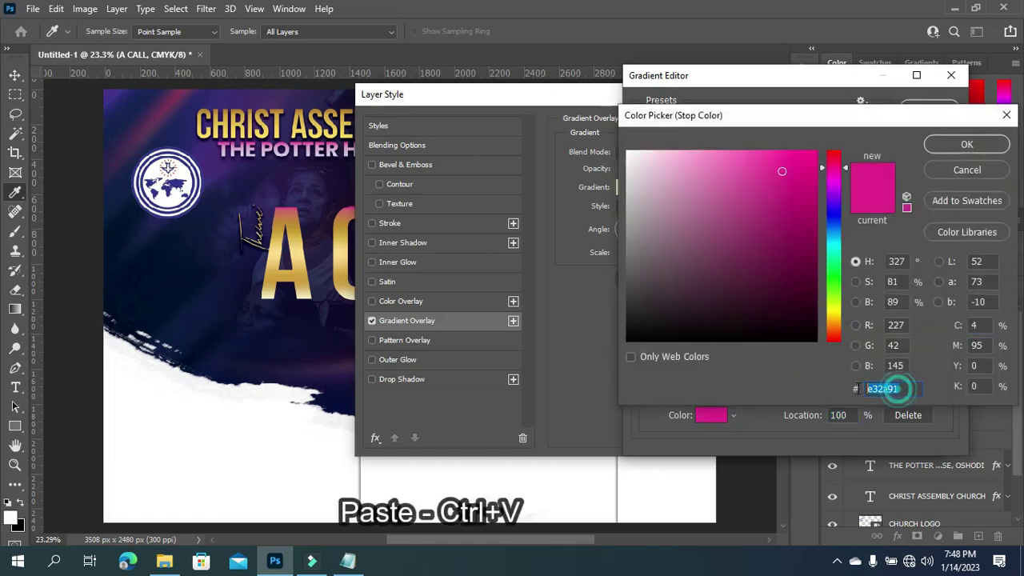
{"action": "key", "text": "ctrl+v"}
{"action": "left_click", "coordinate": [964, 145]}
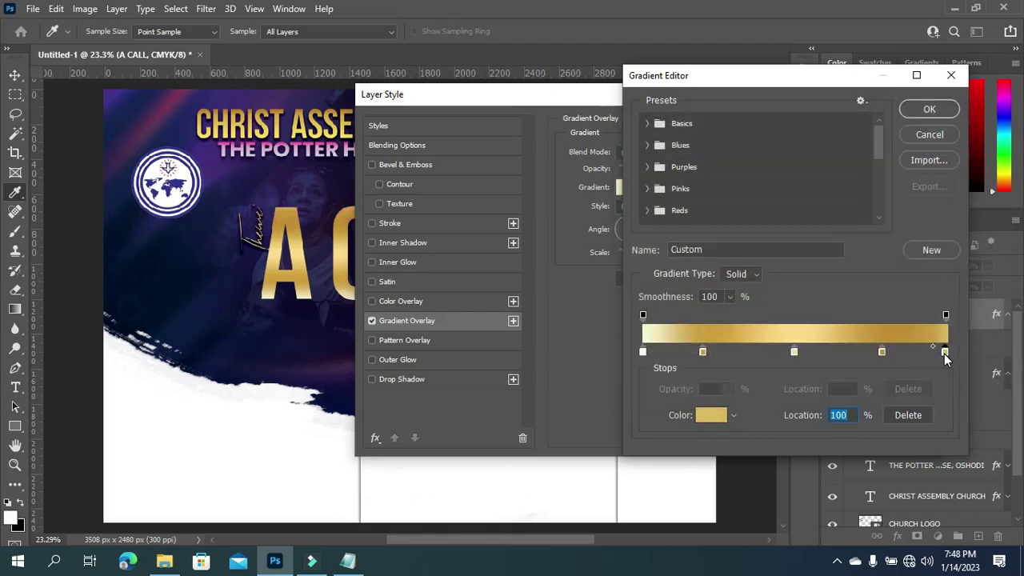
{"action": "left_click", "coordinate": [930, 111]}
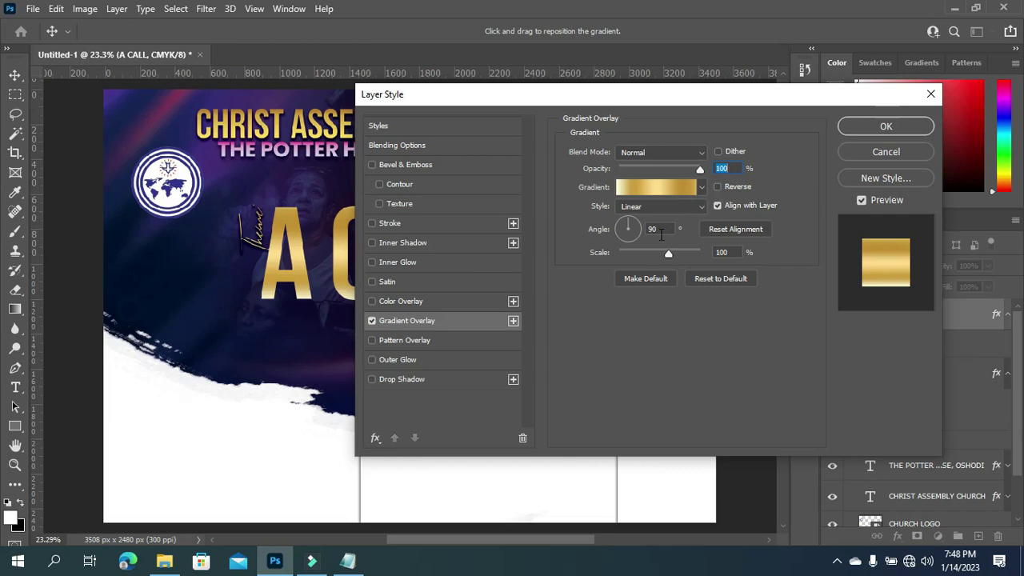
{"action": "left_click", "coordinate": [733, 249]}
Add a Bevel & Emboss effect to the A CALL layer with a depth of 175%.
{"action": "left_click", "coordinate": [439, 163]}
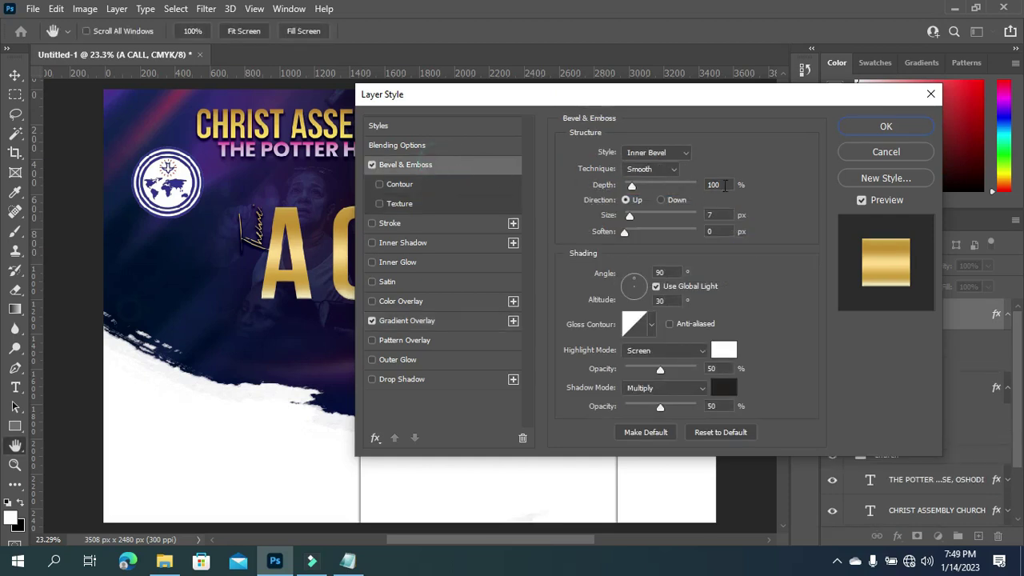
{"action": "left_click", "coordinate": [715, 185]}
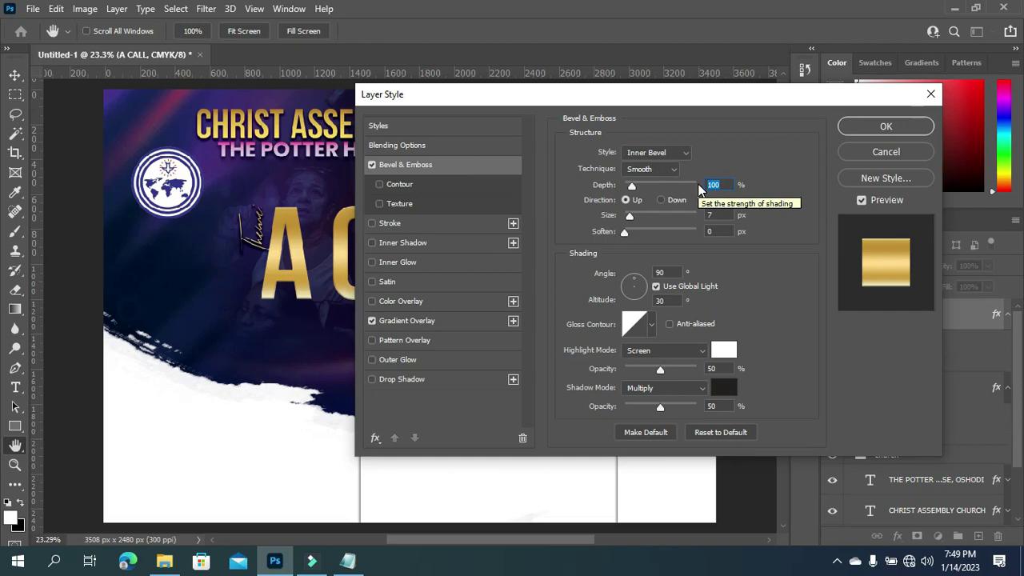
{"action": "type", "text": "17"}
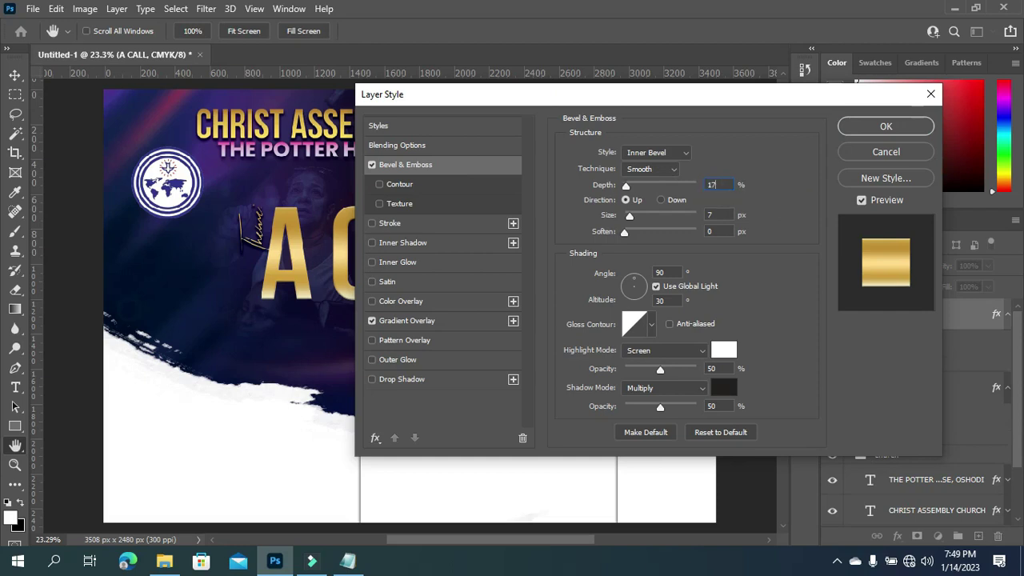
{"action": "type", "text": "5"}
{"action": "left_click", "coordinate": [720, 214]}
{"action": "left_click", "coordinate": [714, 231]}
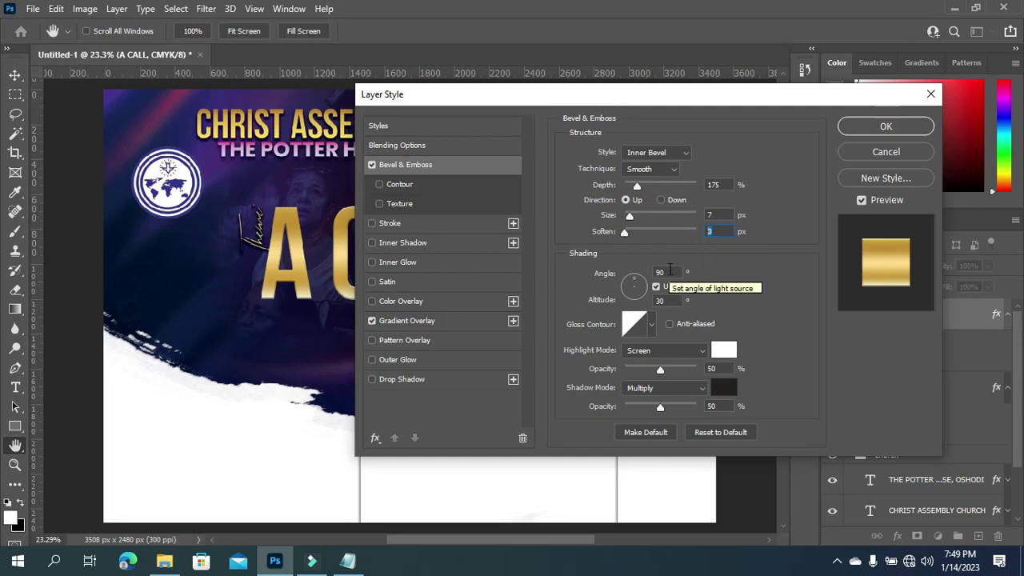
Set the altitude of the Bevel & Emboss shading light to 60°.
{"action": "left_click", "coordinate": [669, 272]}
{"action": "left_click", "coordinate": [666, 300]}
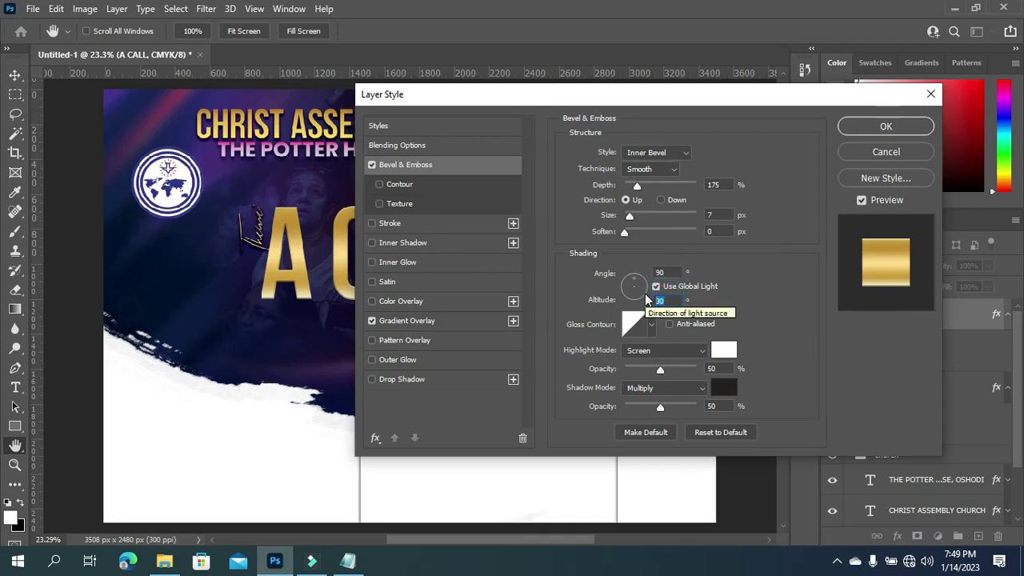
{"action": "type", "text": "60"}
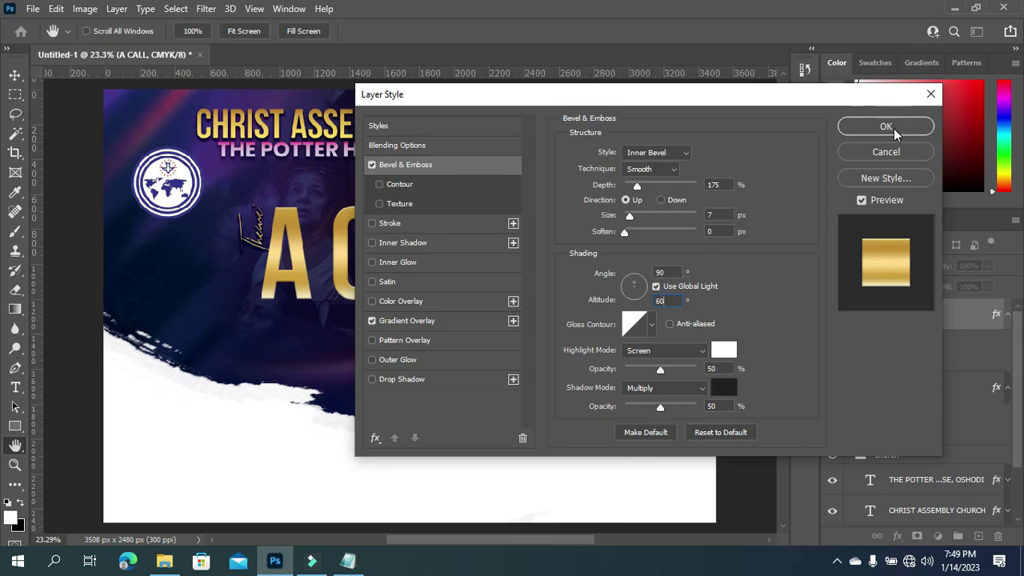
Add a Drop Shadow effect to the A CALL layer with 88% opacity and a distance of 15 px.
{"action": "left_click", "coordinate": [428, 380]}
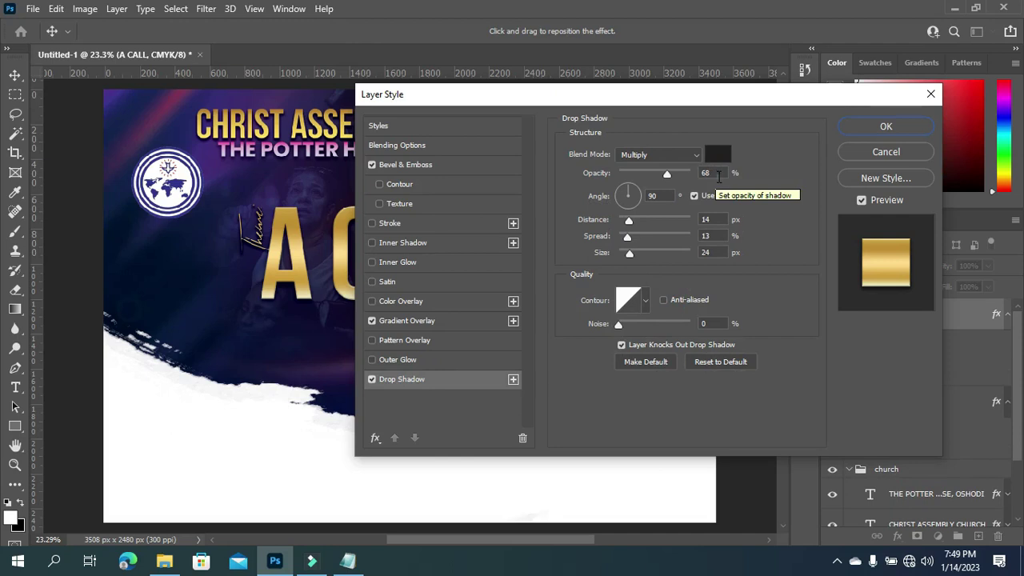
{"action": "double_click", "coordinate": [715, 175]}
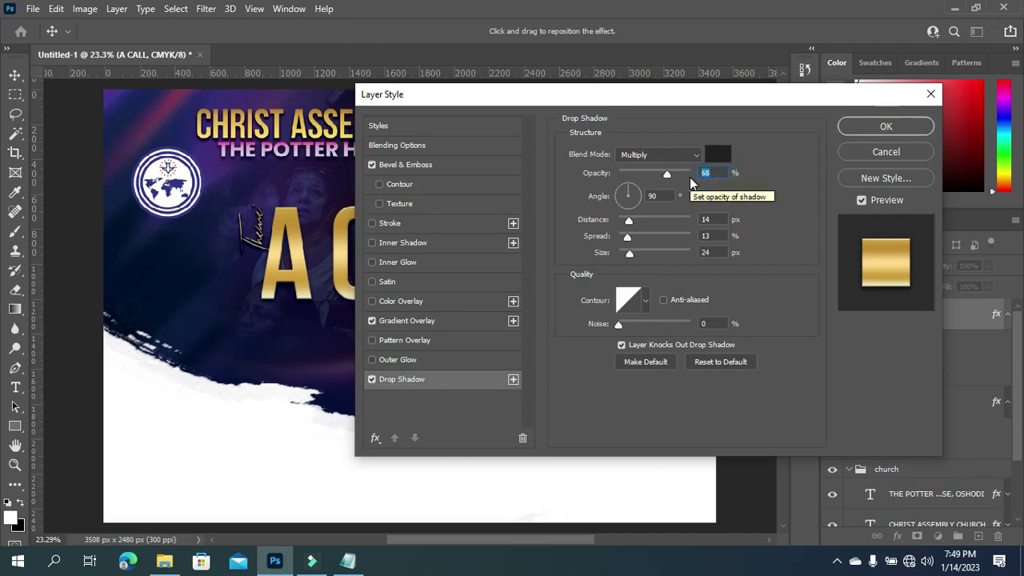
{"action": "type", "text": "88"}
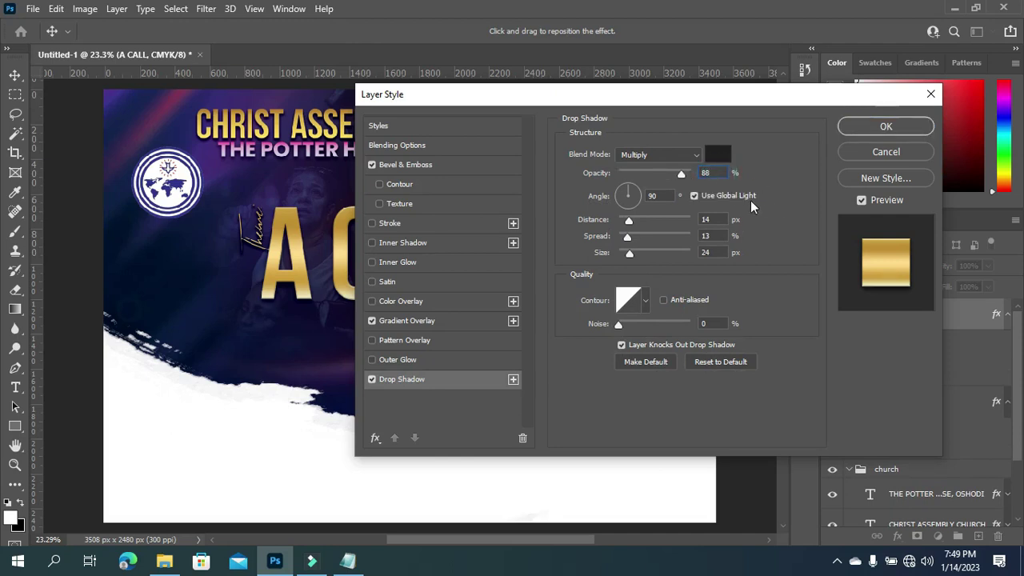
{"action": "double_click", "coordinate": [663, 196]}
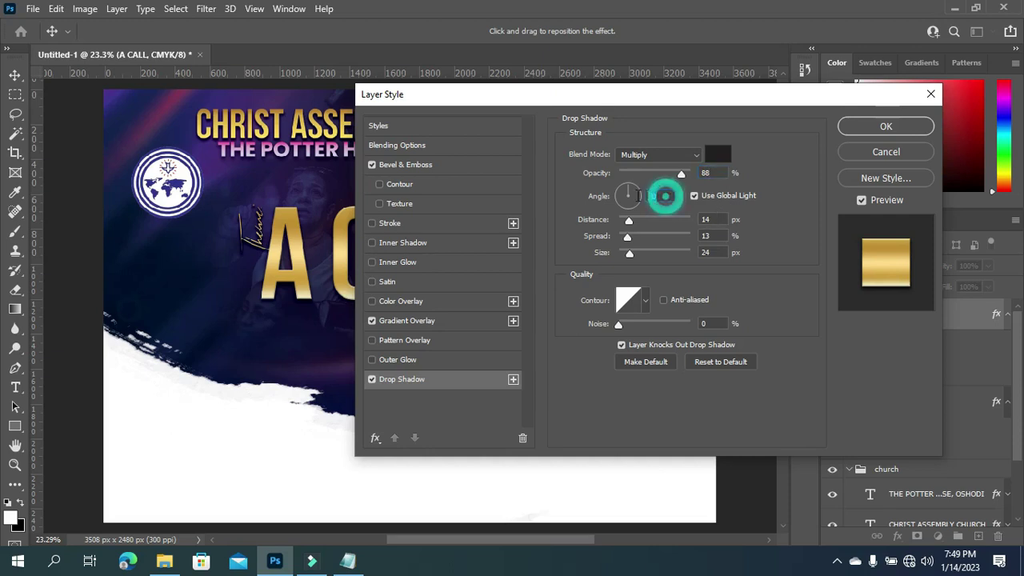
{"action": "double_click", "coordinate": [707, 220]}
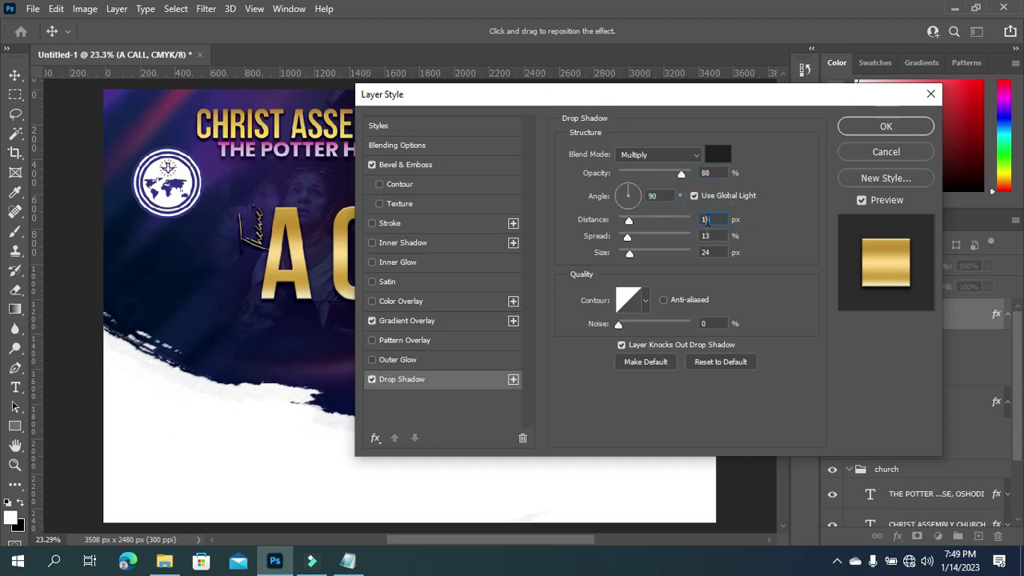
{"action": "type", "text": "115"}
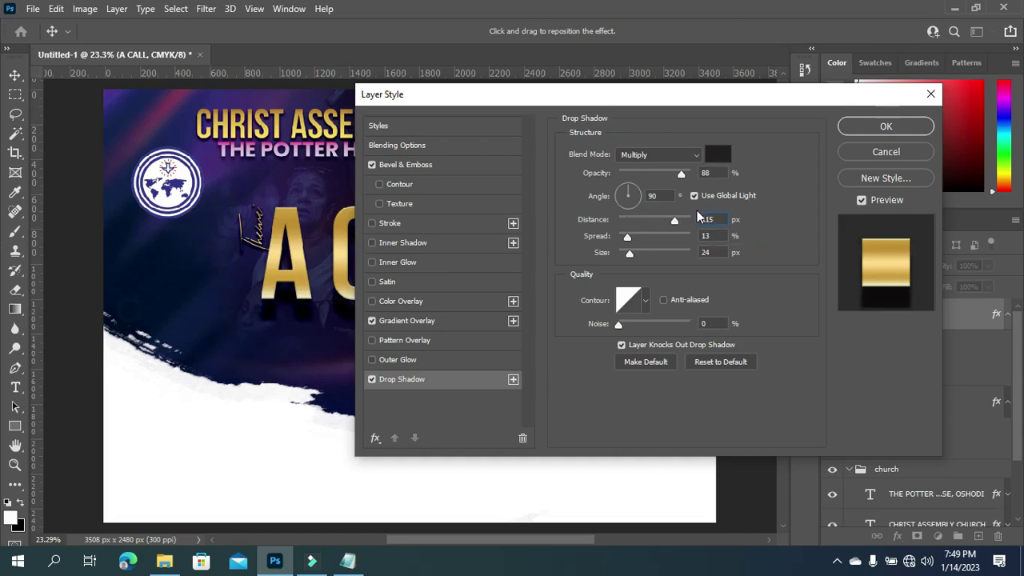
{"action": "left_click", "coordinate": [707, 219]}
{"action": "key", "text": "BackSpace"}
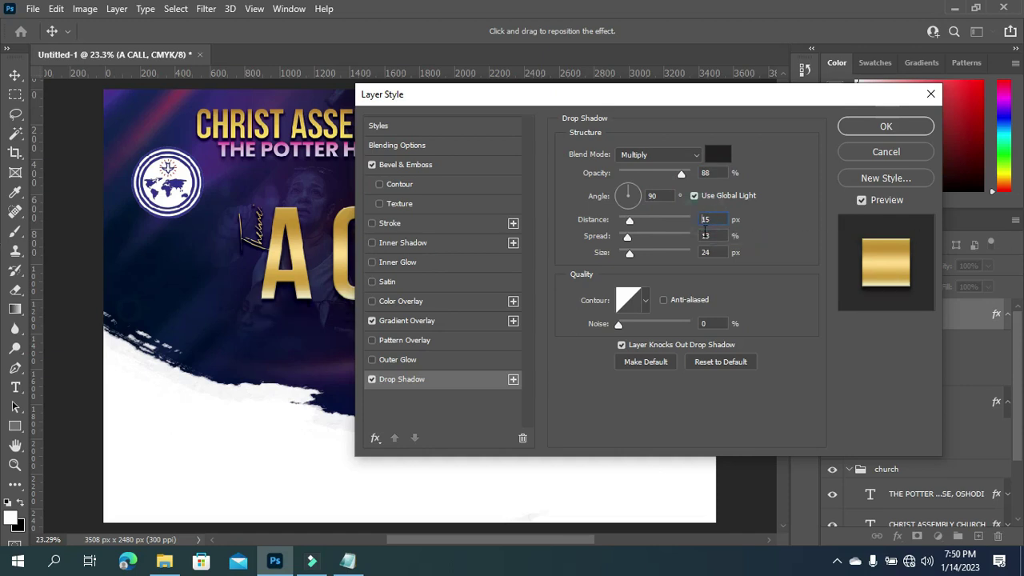
Set the spread of the A CALL drop shadow to 15% and its size to 43 px.
{"action": "left_click_drag", "start_coordinate": [712, 236], "coordinate": [689, 240]}
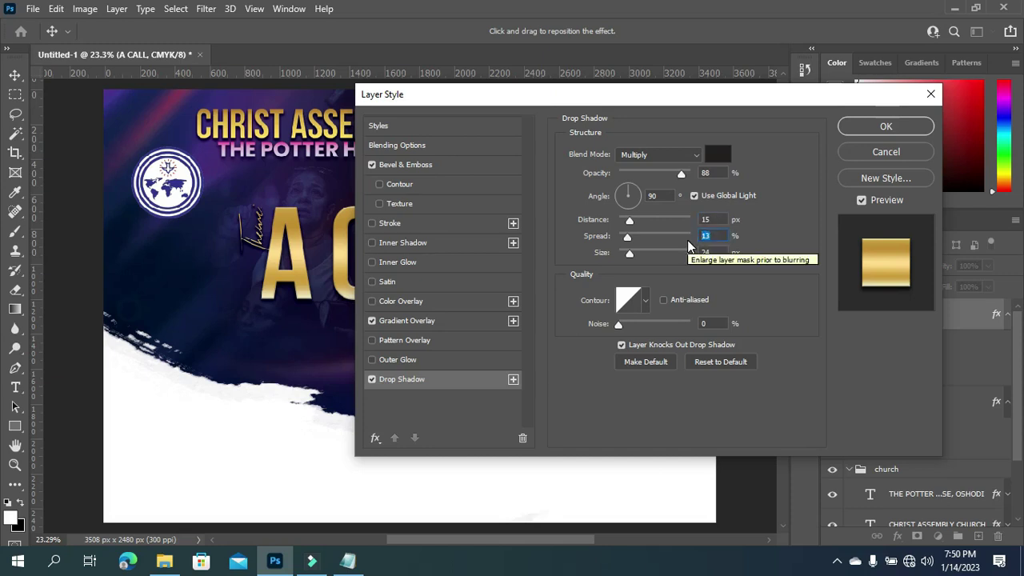
{"action": "type", "text": "15"}
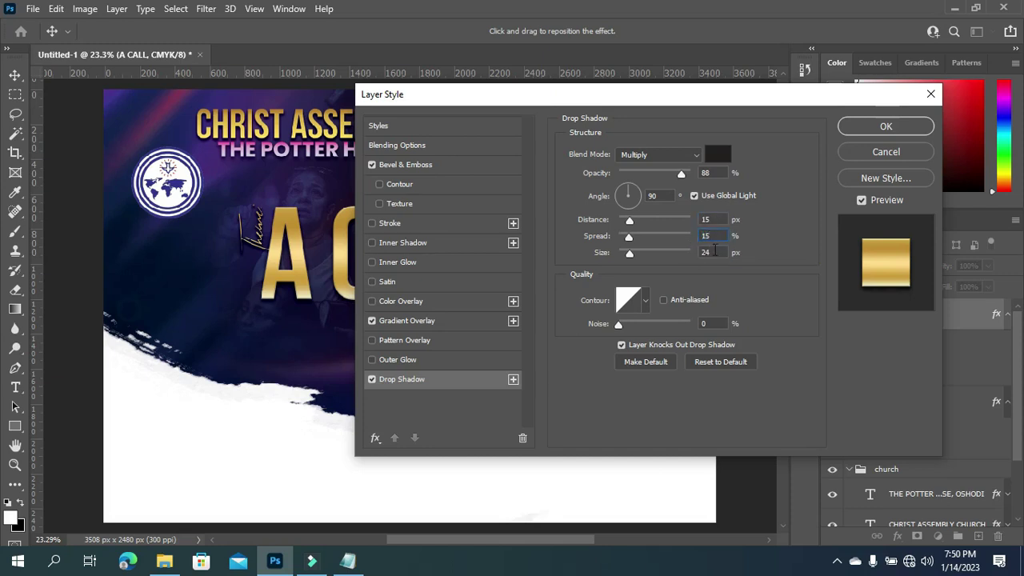
{"action": "left_click_drag", "start_coordinate": [717, 251], "coordinate": [702, 253]}
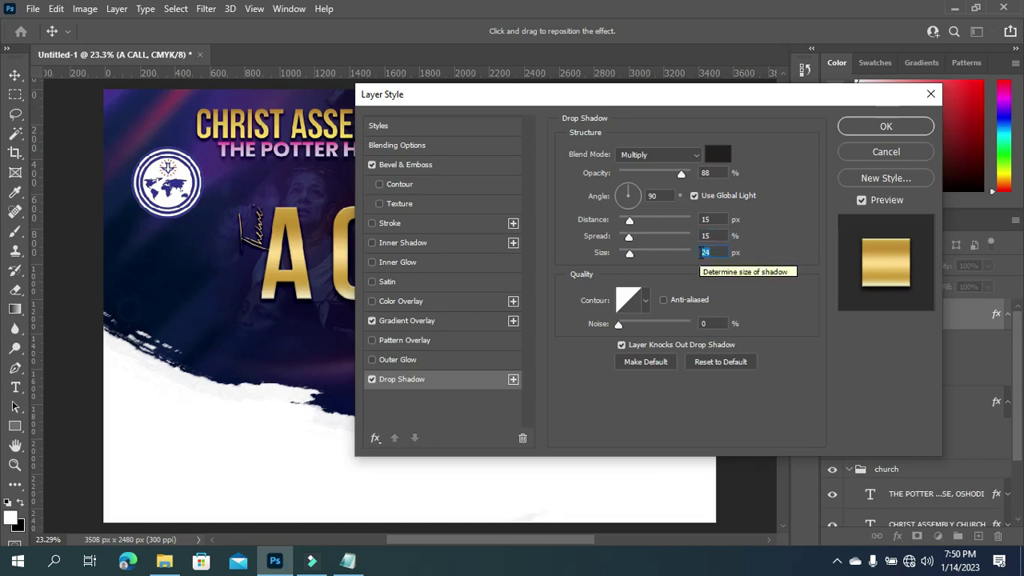
{"action": "type", "text": "43"}
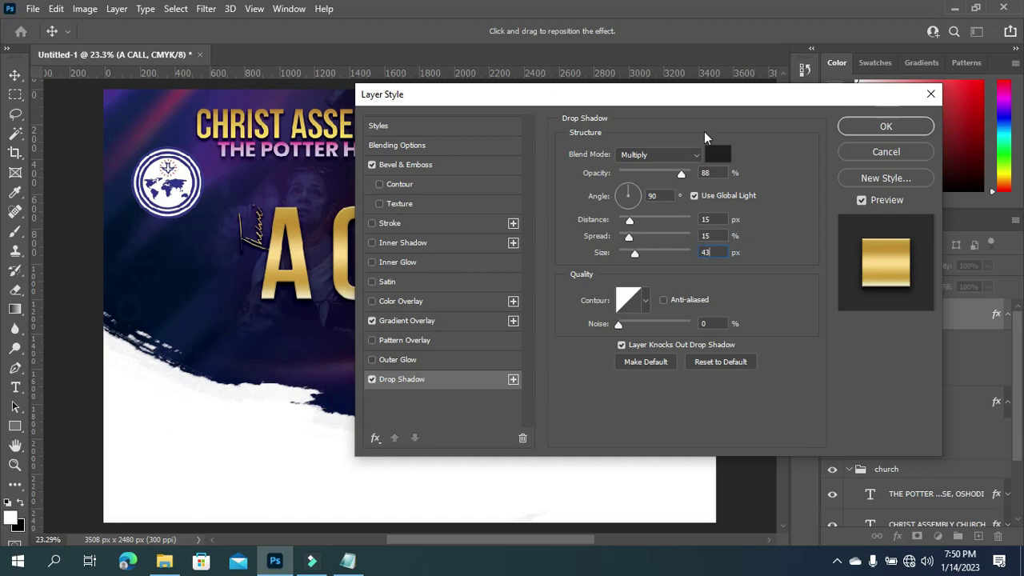
Apply the bevel, gradient overlay and drop shadow layer effects to the A CALL text.
{"action": "left_click_drag", "start_coordinate": [736, 96], "coordinate": [754, 98]}
{"action": "left_click", "coordinate": [904, 128]}
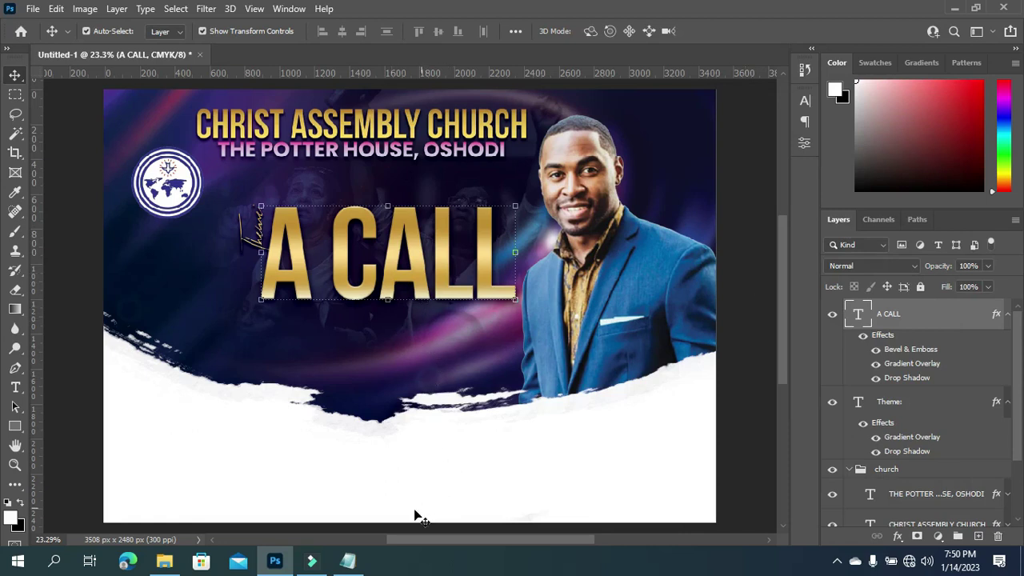
Switch to the Notepad text file, copy the word "Worship" from the theme lines and return to the flyer in Photoshop.
{"action": "left_click", "coordinate": [347, 559]}
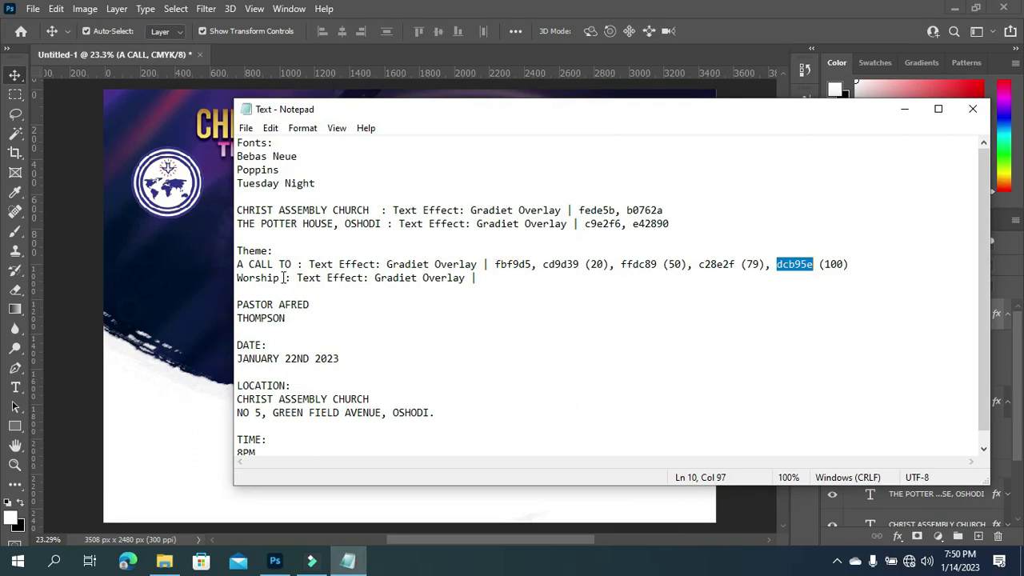
{"action": "left_click_drag", "start_coordinate": [282, 278], "coordinate": [238, 277]}
{"action": "key", "text": "ctrl+c"}
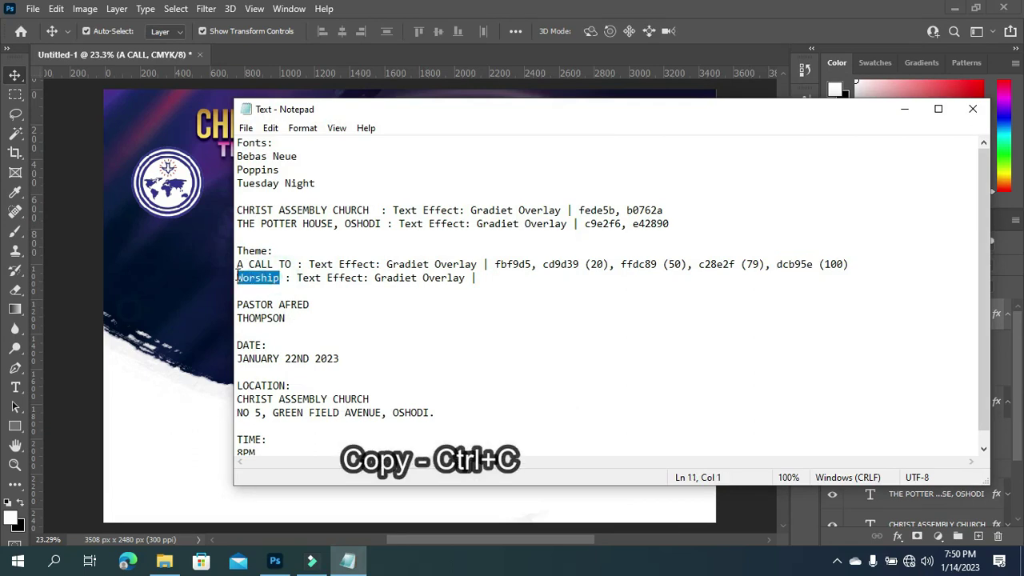
{"action": "left_click", "coordinate": [906, 110]}
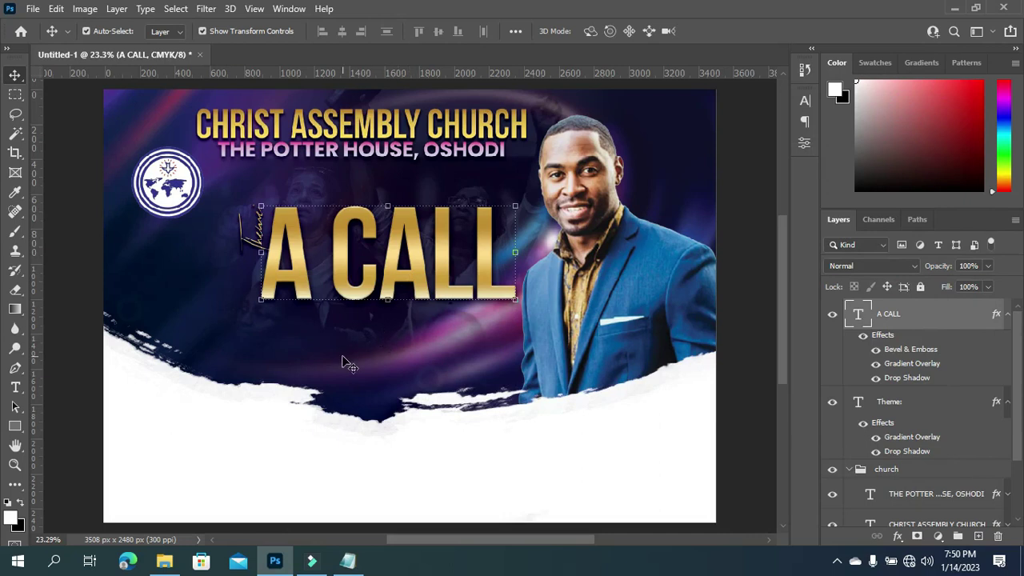
Add a text layer reading "Worship" in the Tuesday Night font below the A CALL text.
{"action": "key", "text": "t"}
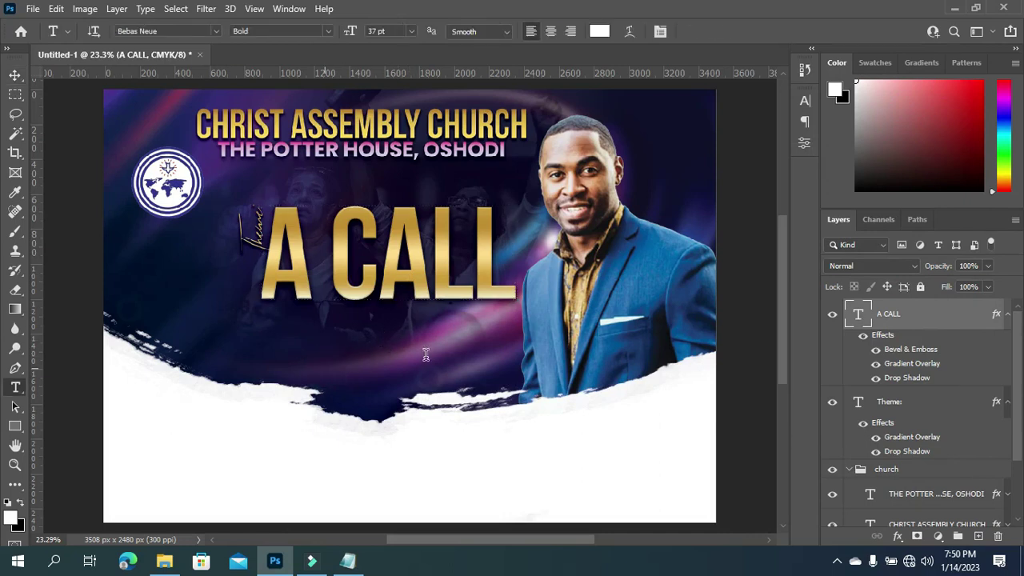
{"action": "left_click", "coordinate": [426, 357]}
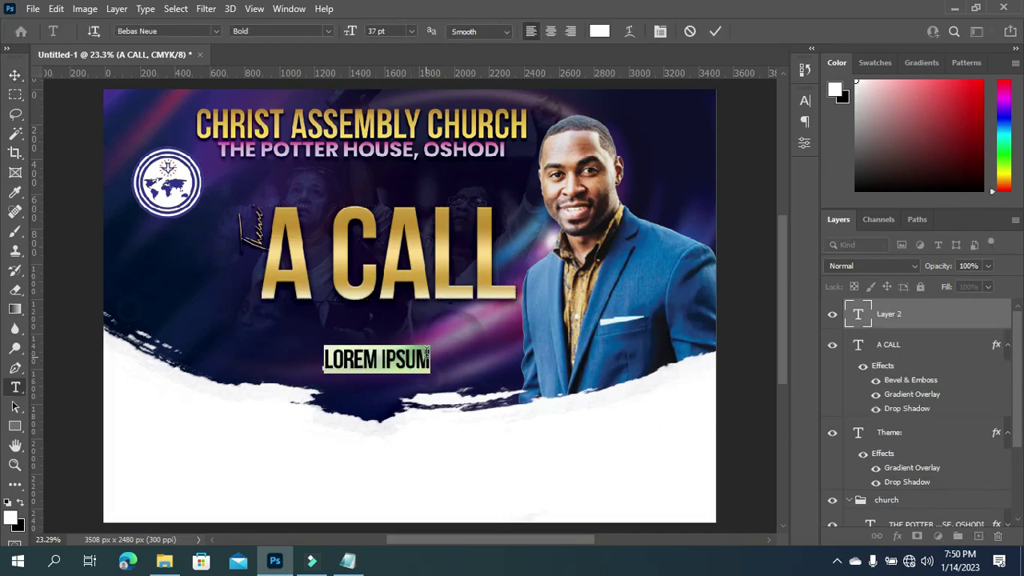
{"action": "left_click", "coordinate": [216, 32]}
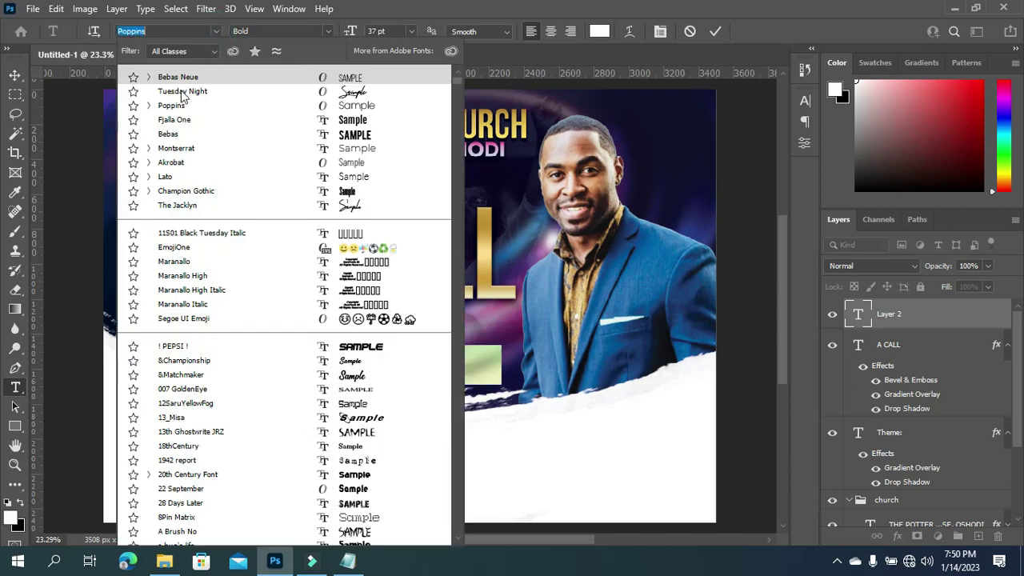
{"action": "left_click", "coordinate": [184, 92]}
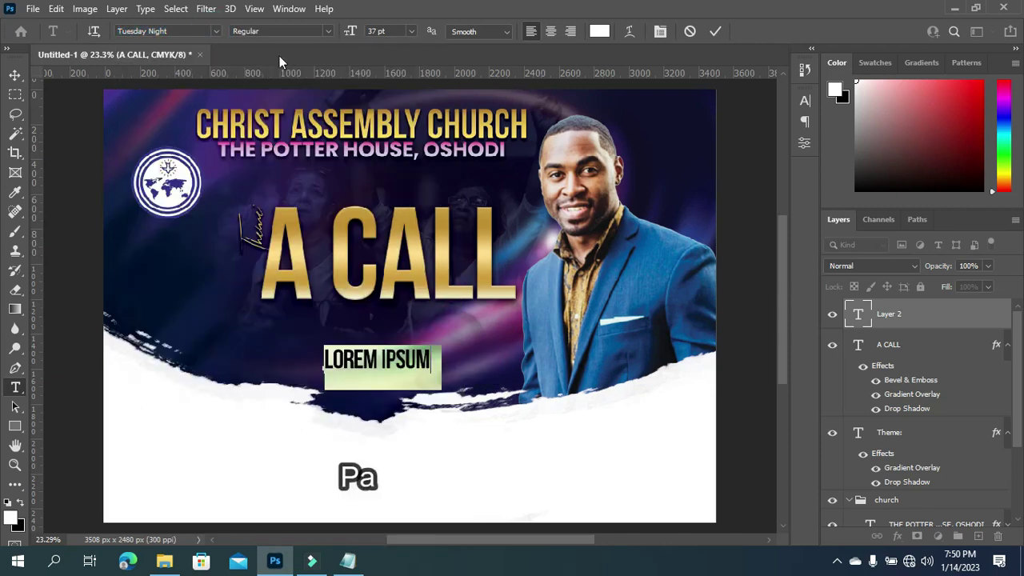
{"action": "key", "text": "ctrl+v"}
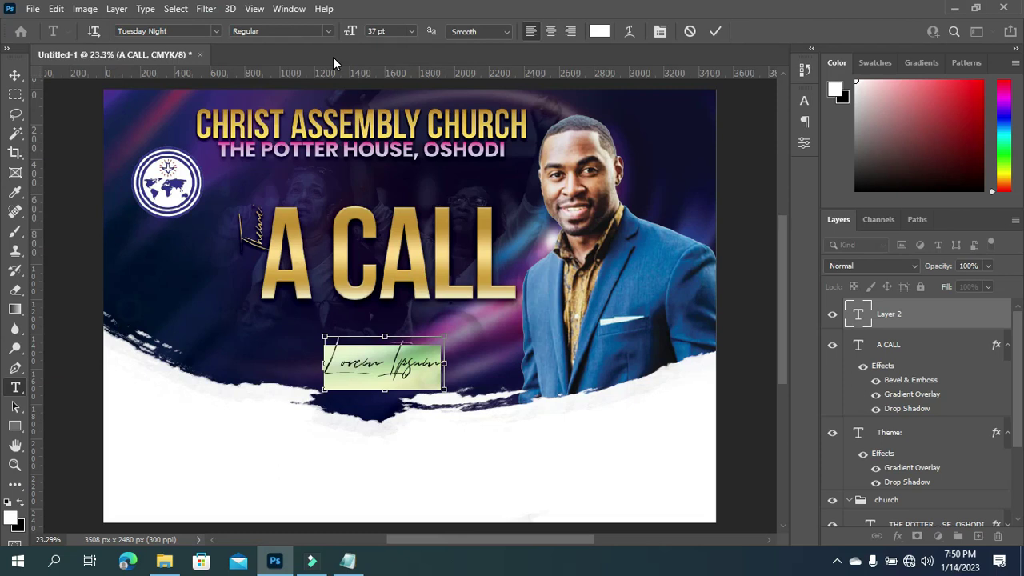
{"action": "key", "text": "ctrl+h"}
{"action": "type", "text": "Worship"}
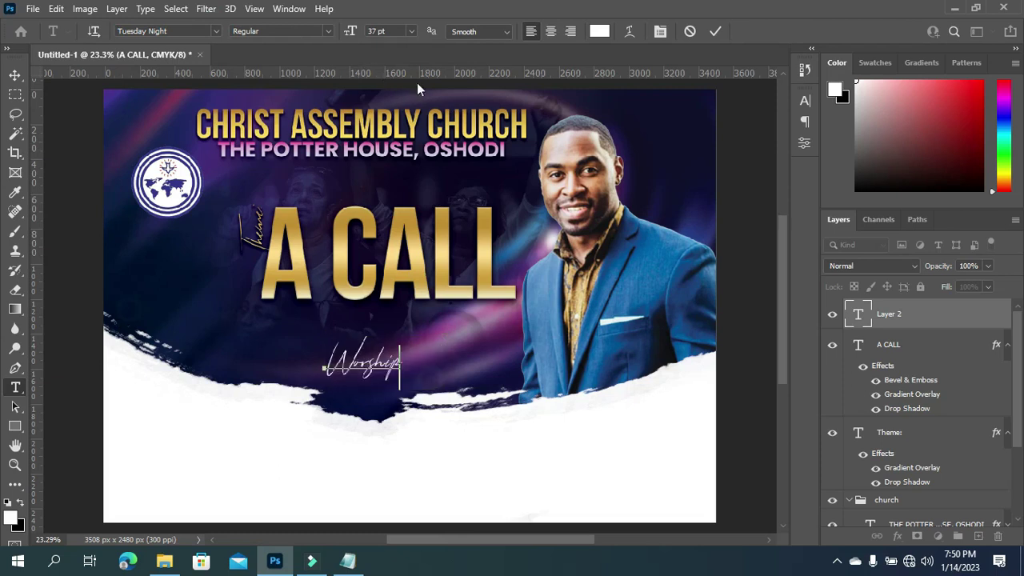
{"action": "left_click", "coordinate": [718, 36]}
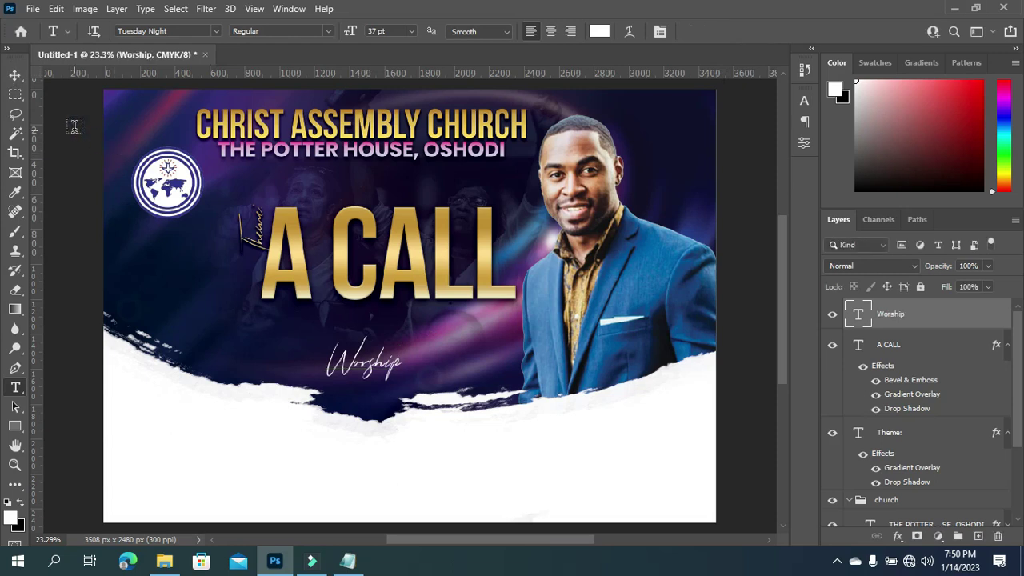
Enlarge the Worship text to about 393% and position it overlapping the lower part of A CALL.
{"action": "left_click", "coordinate": [16, 74]}
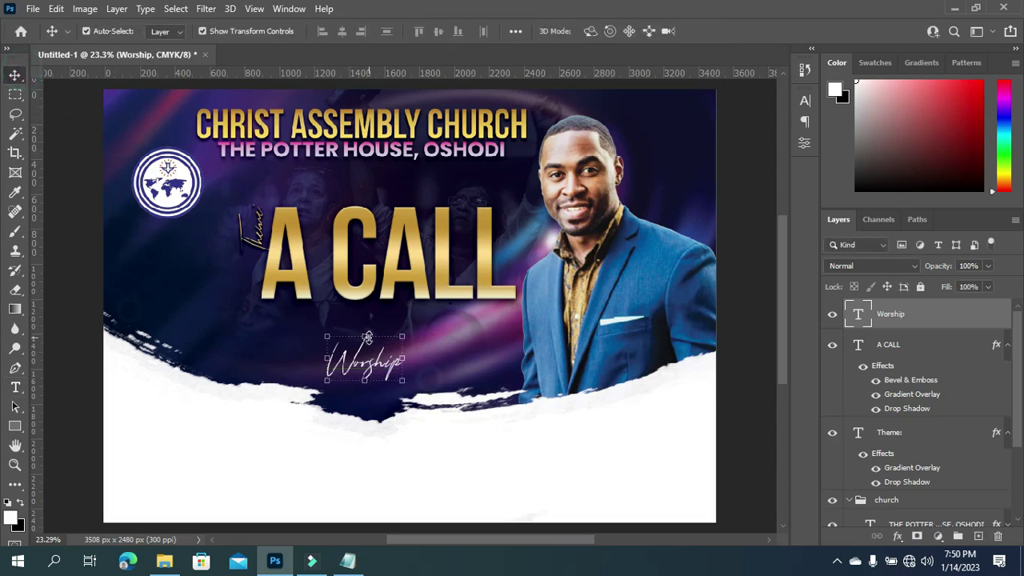
{"action": "left_click_drag", "start_coordinate": [368, 338], "coordinate": [379, 221]}
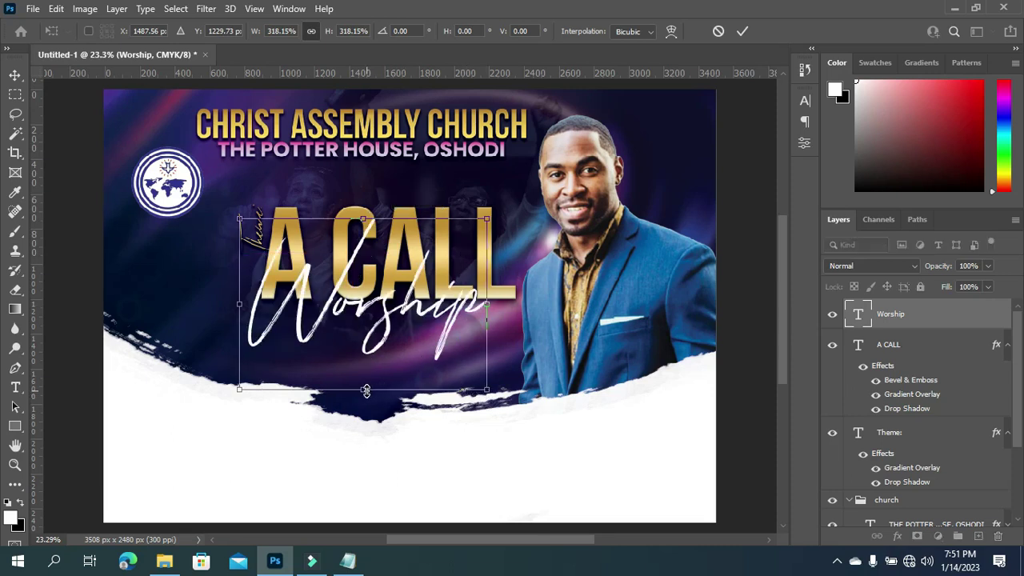
{"action": "left_click_drag", "start_coordinate": [367, 390], "coordinate": [388, 435]}
{"action": "left_click_drag", "start_coordinate": [388, 434], "coordinate": [390, 432]}
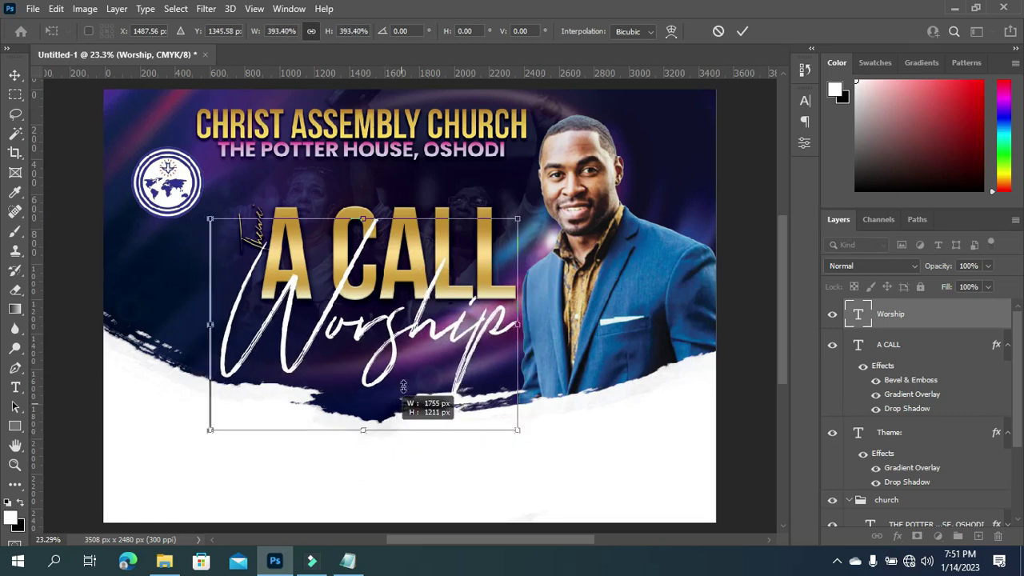
{"action": "mouse_move", "coordinate": [400, 326]}
{"action": "left_mouse_down"}
{"action": "mouse_move", "coordinate": [388, 322]}
{"action": "mouse_move", "coordinate": [409, 327]}
{"action": "left_mouse_up"}
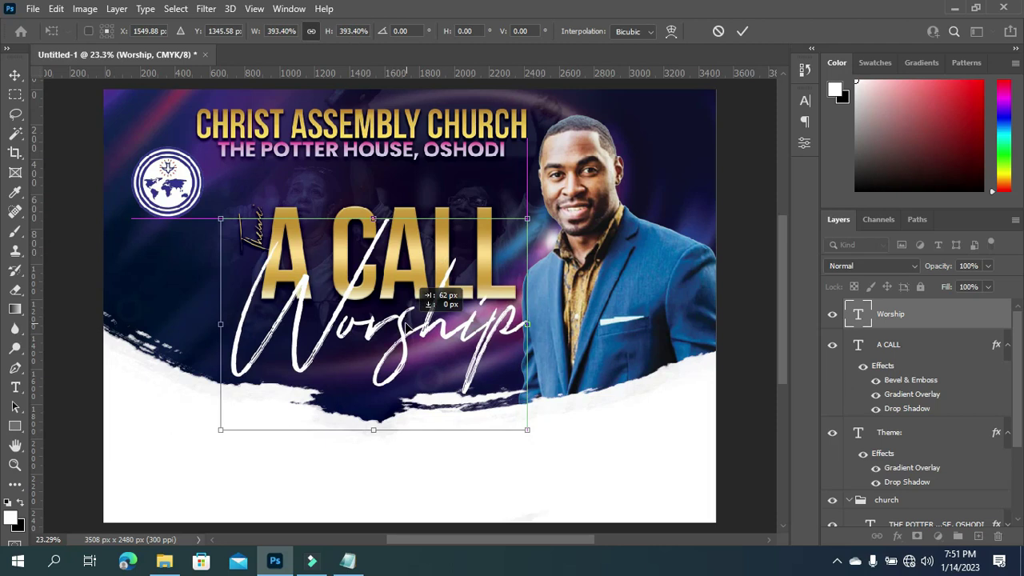
{"action": "left_click_drag", "start_coordinate": [406, 326], "coordinate": [403, 327]}
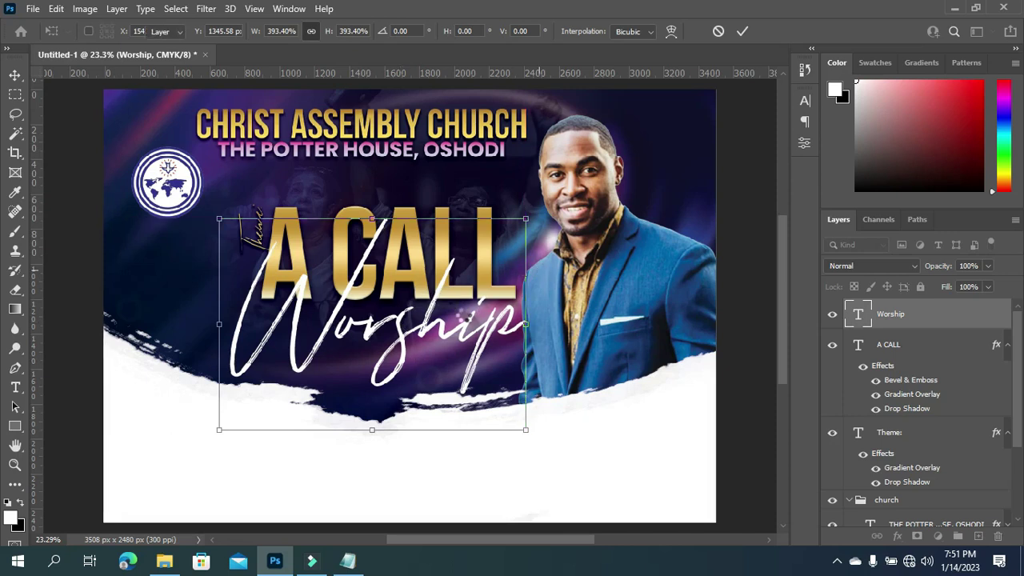
{"action": "key", "text": "Return"}
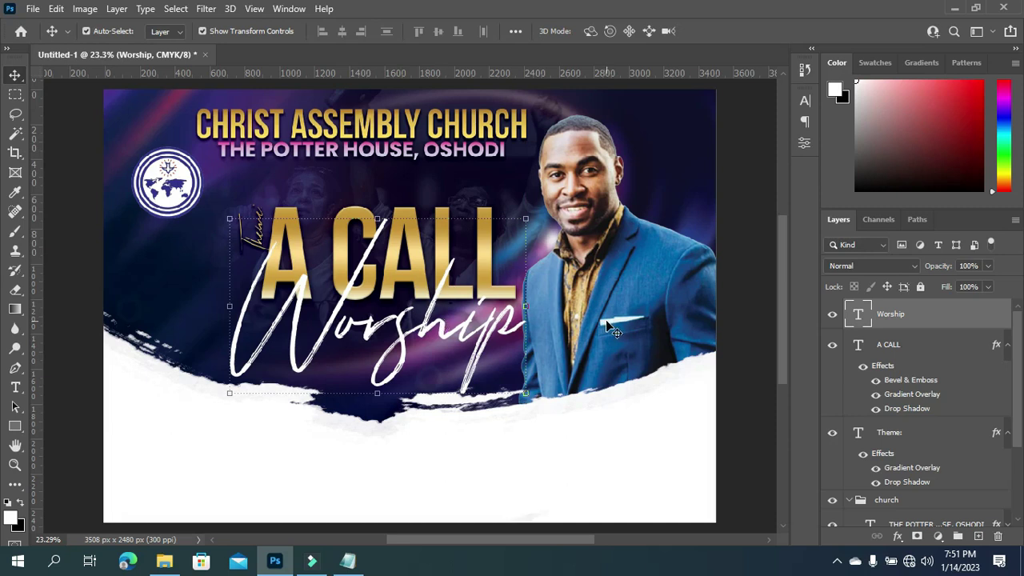
Add a drop shadow to the Worship text with 75% opacity, 17 px distance, 19% spread and 13 px size.
{"action": "left_click", "coordinate": [894, 535]}
{"action": "left_click", "coordinate": [894, 534]}
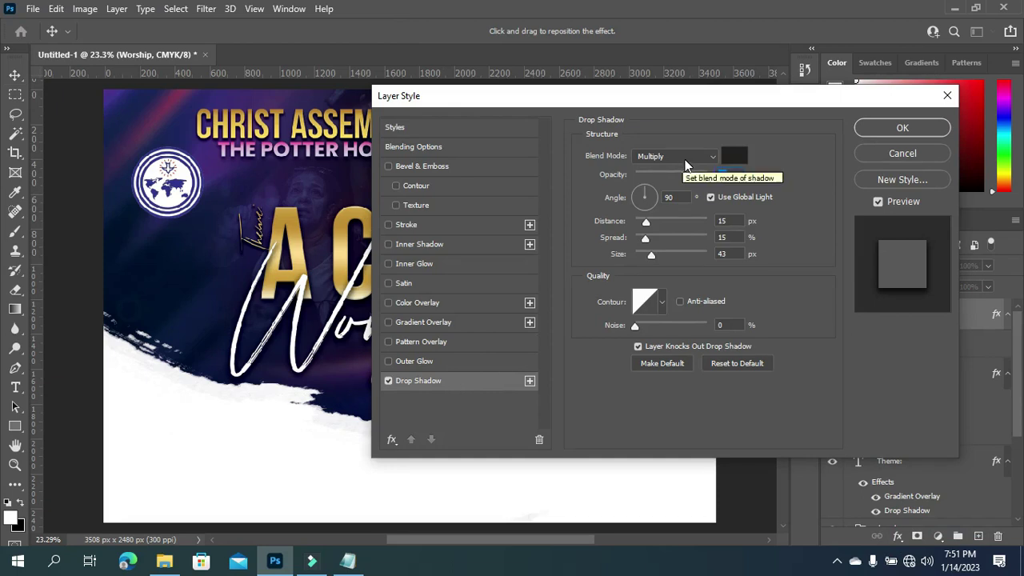
{"action": "left_click", "coordinate": [730, 177]}
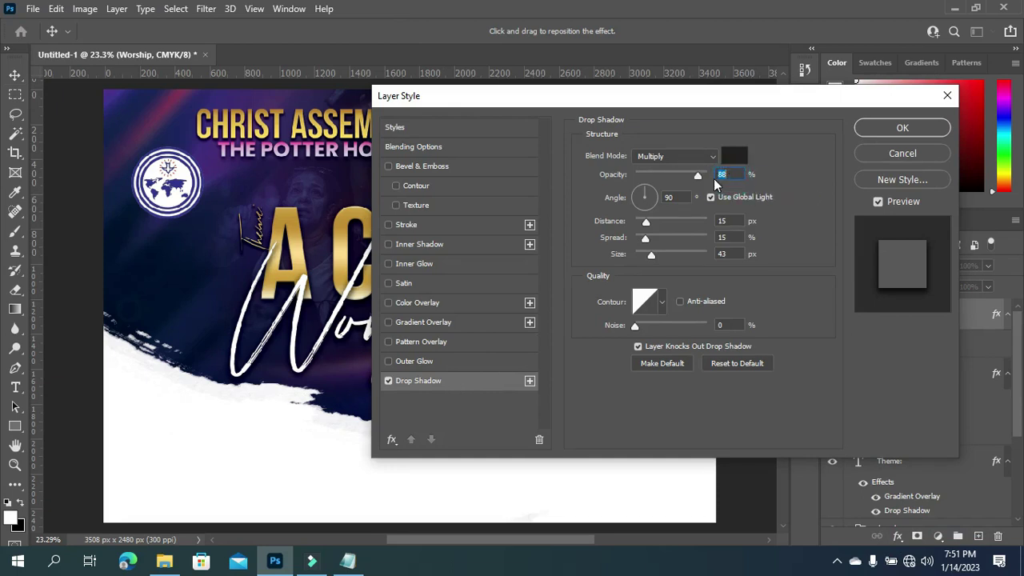
{"action": "type", "text": "75"}
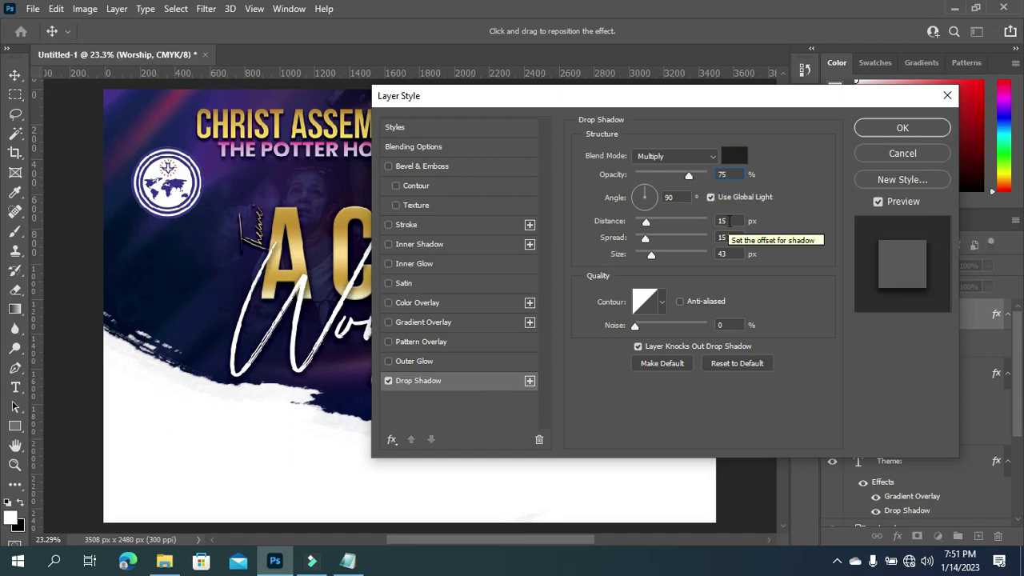
{"action": "left_click", "coordinate": [728, 221]}
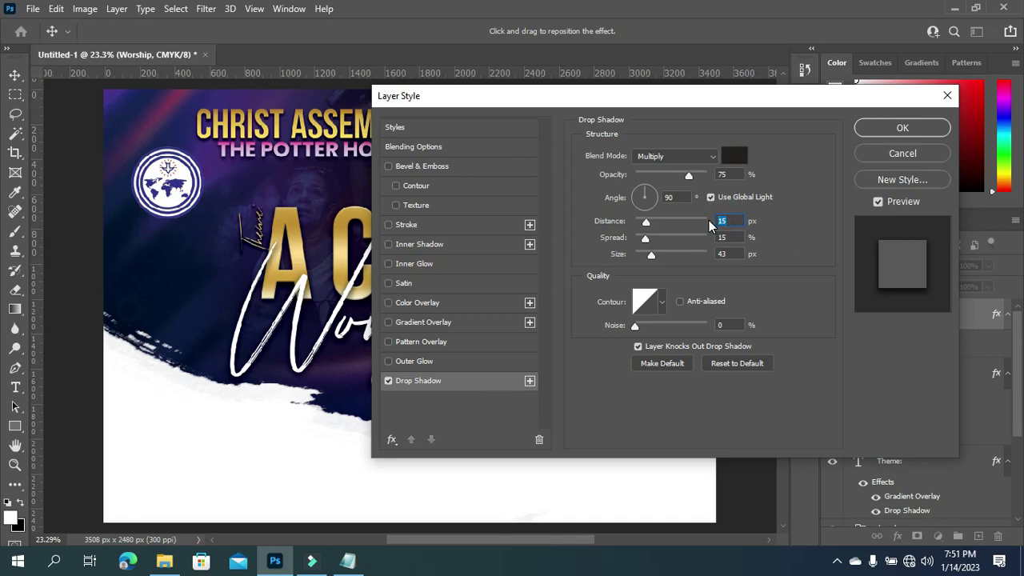
{"action": "type", "text": "17"}
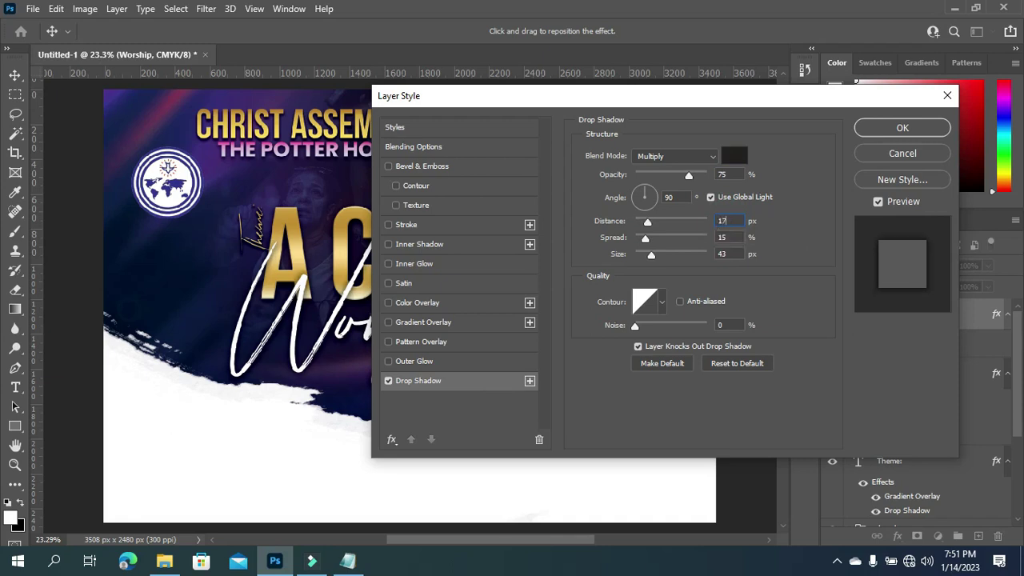
{"action": "left_click", "coordinate": [728, 237]}
{"action": "type", "text": "19"}
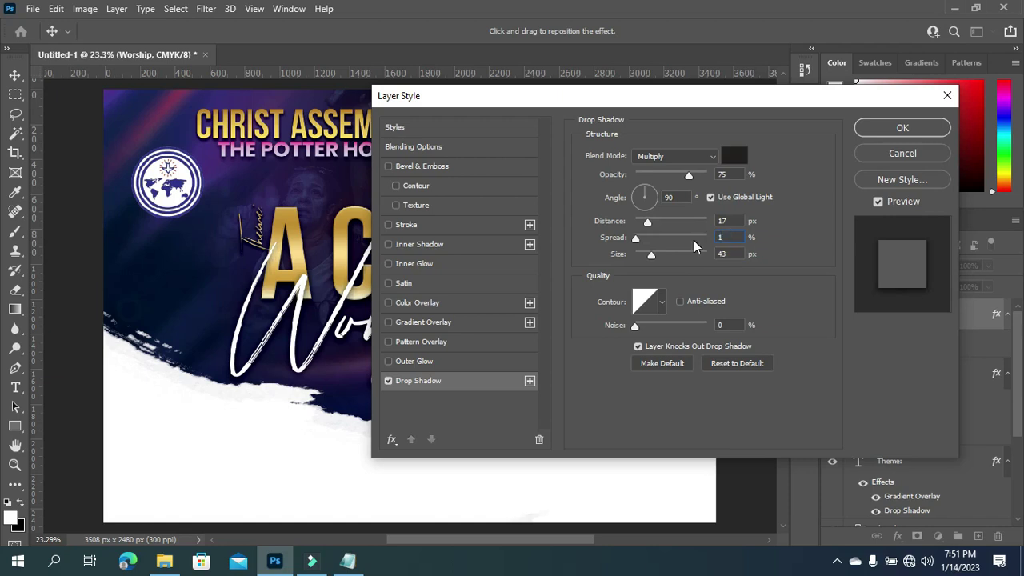
{"action": "left_click", "coordinate": [731, 254]}
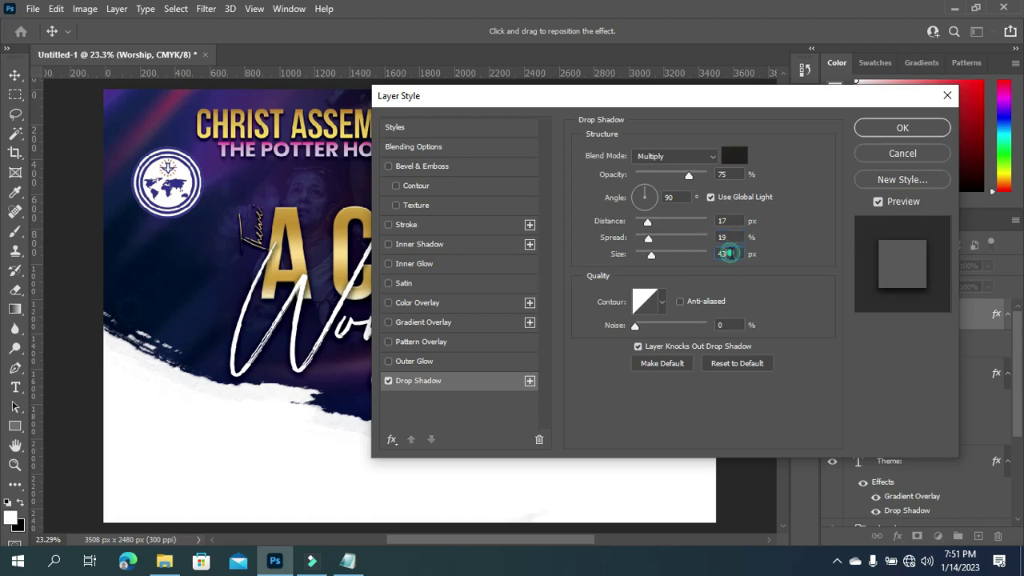
{"action": "type", "text": "13"}
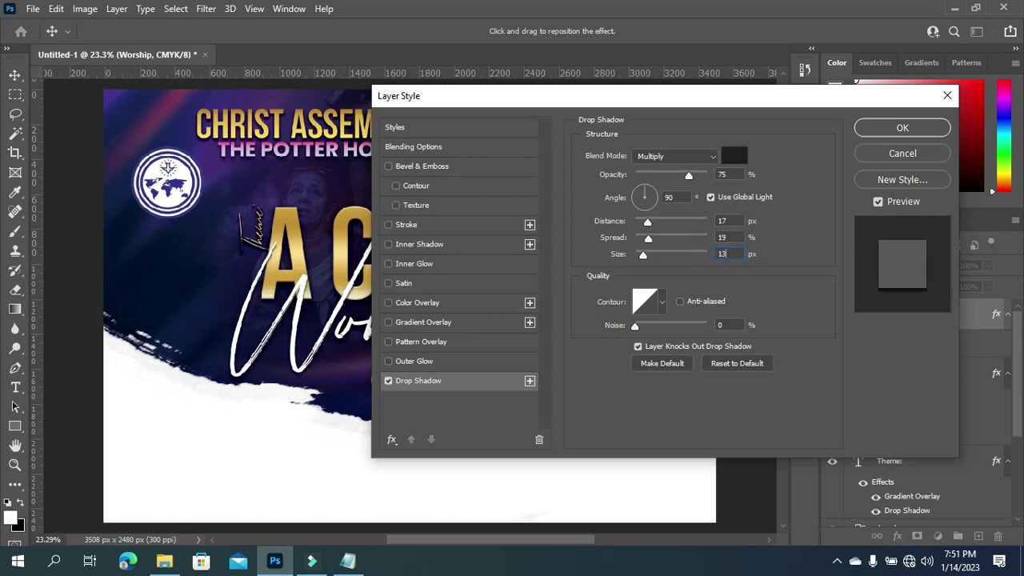
{"action": "left_click_drag", "start_coordinate": [643, 97], "coordinate": [835, 86]}
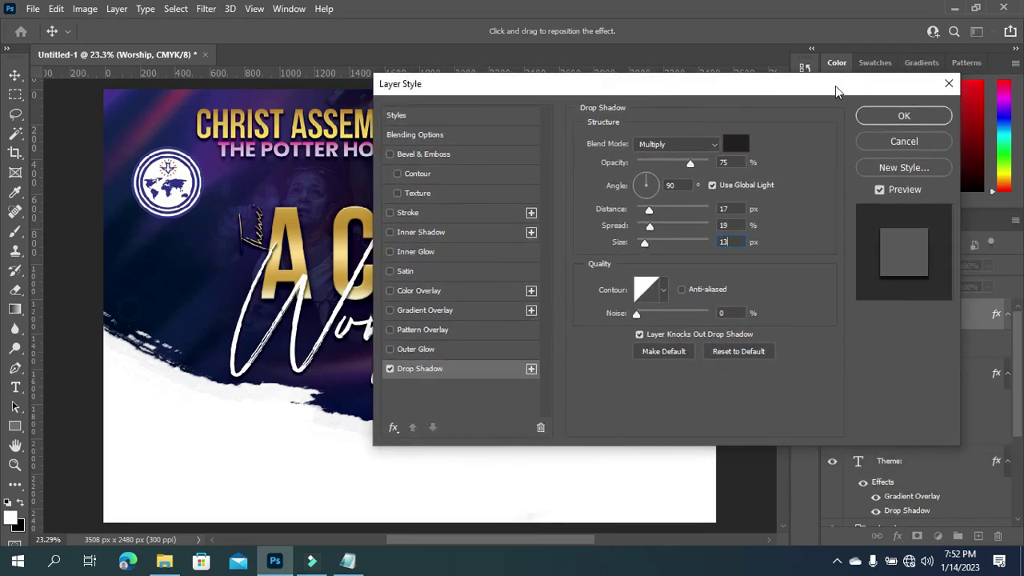
{"action": "left_click", "coordinate": [899, 118]}
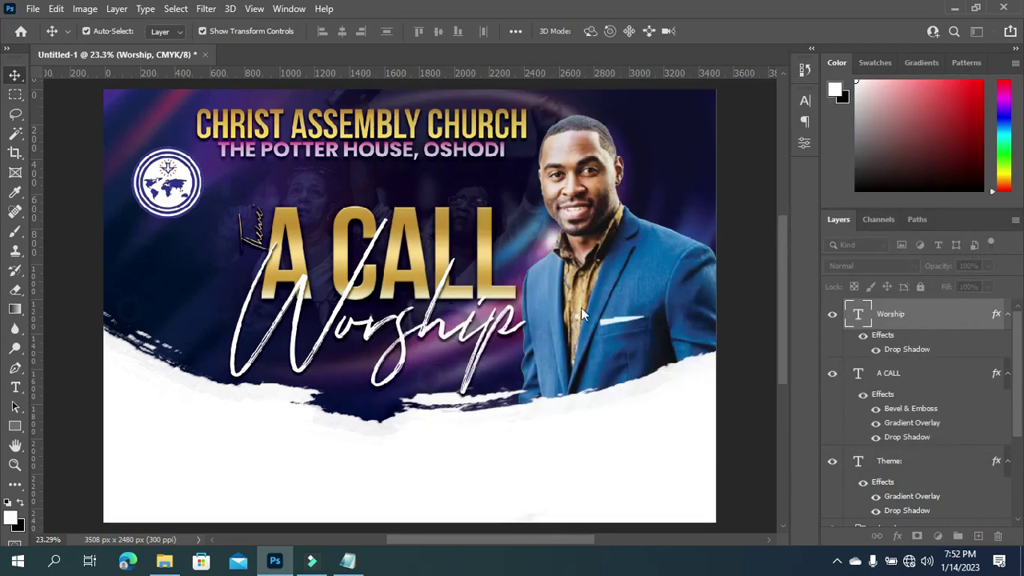
Draw a white circle about 228 px in diameter between the A CALL and Worship texts with the Ellipse tool.
{"action": "left_click", "coordinate": [16, 427]}
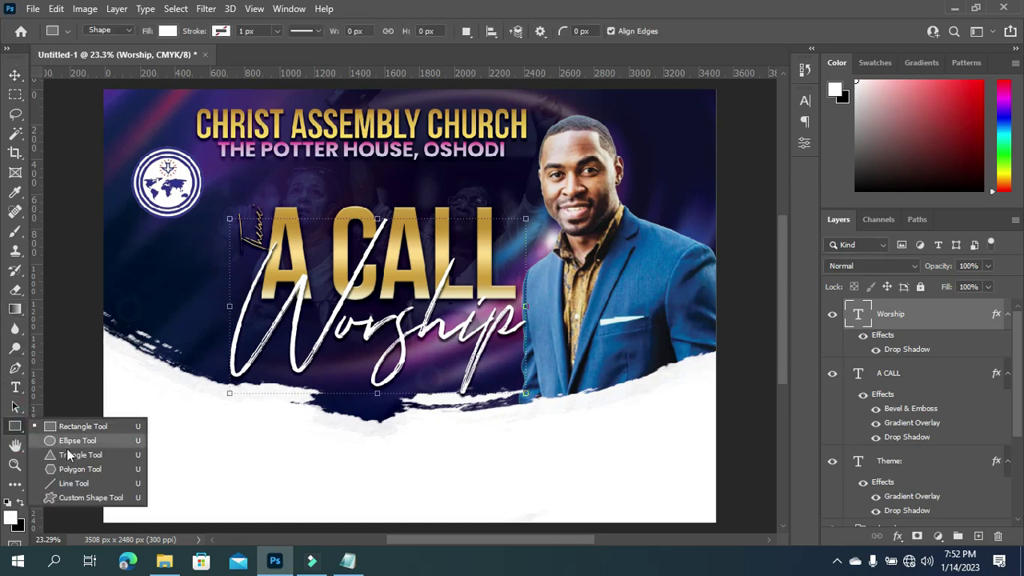
{"action": "left_click", "coordinate": [77, 441]}
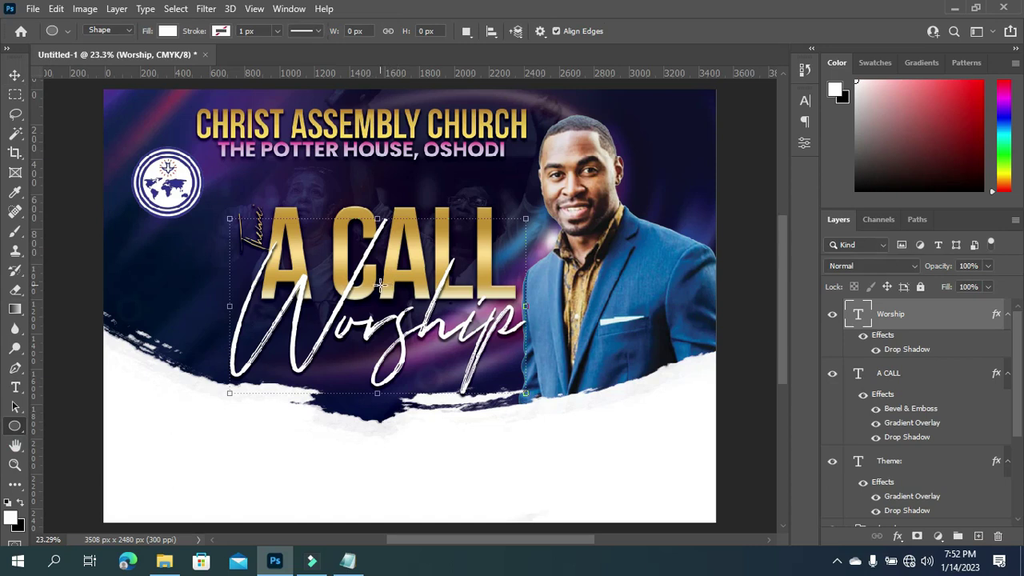
{"action": "left_click_drag", "start_coordinate": [375, 276], "coordinate": [415, 319]}
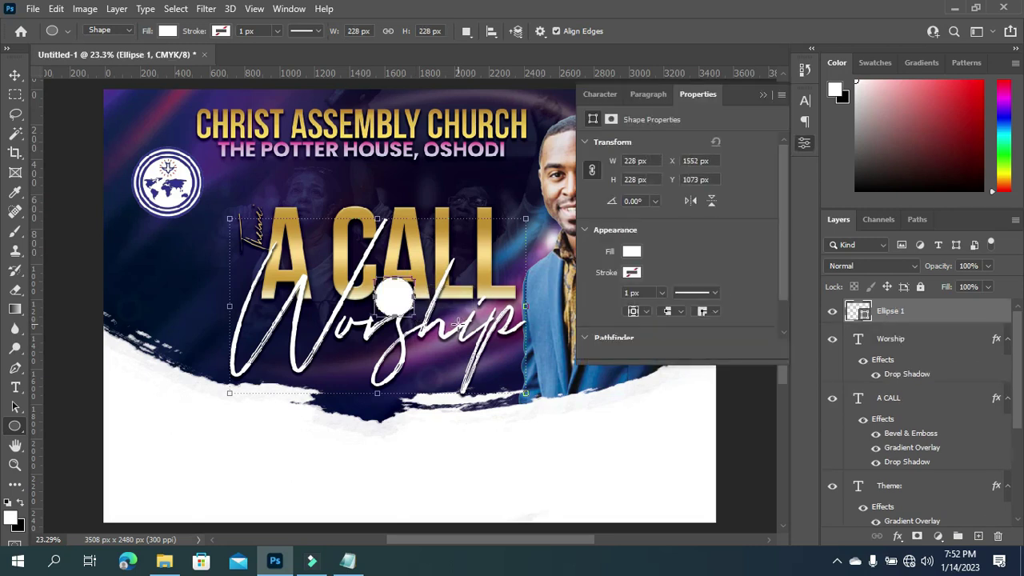
{"action": "left_click", "coordinate": [760, 98]}
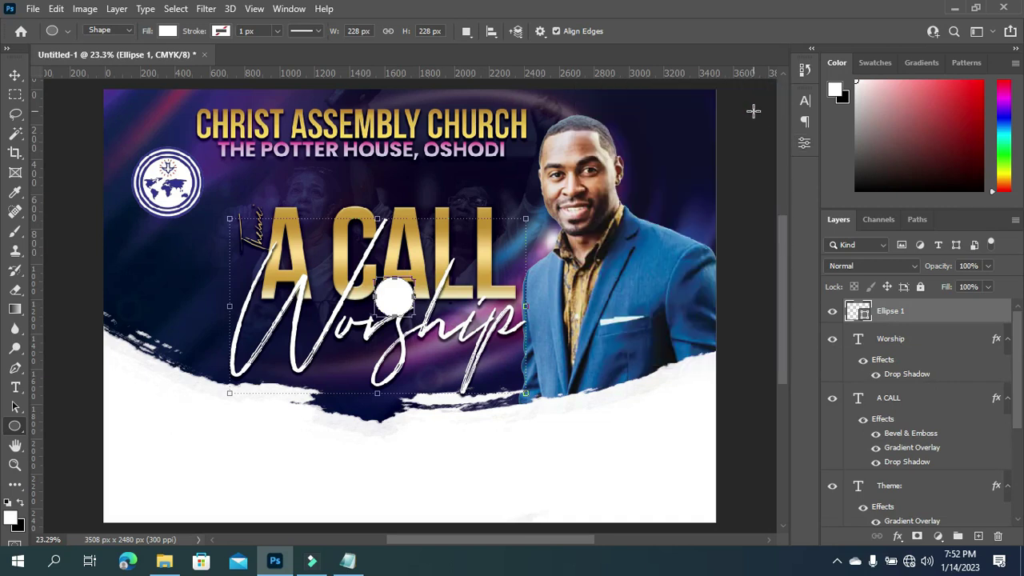
{"action": "key", "text": "v"}
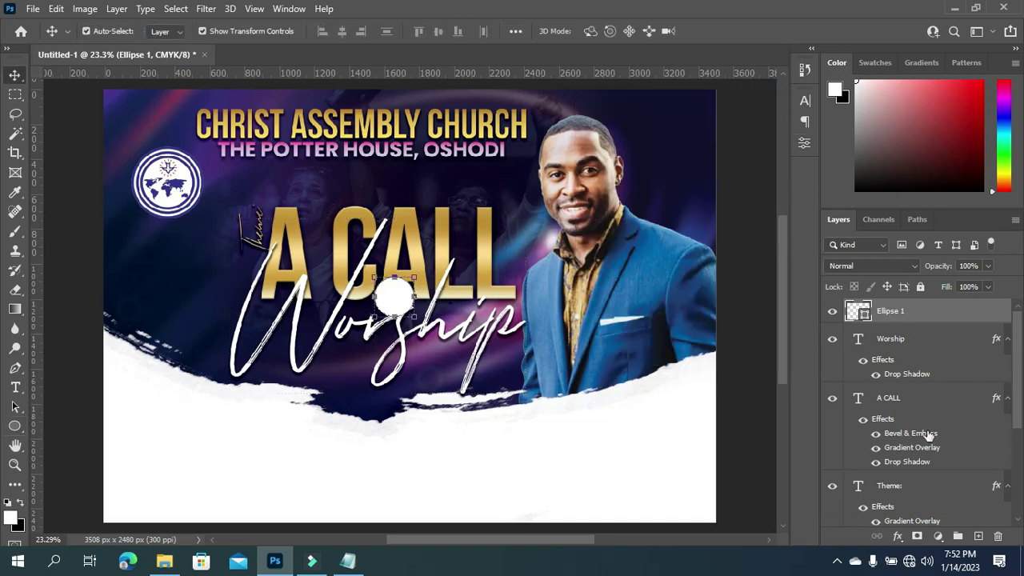
Collapse the effects lists of the Worship, A CALL and Theme: layers.
{"action": "left_click", "coordinate": [1007, 340]}
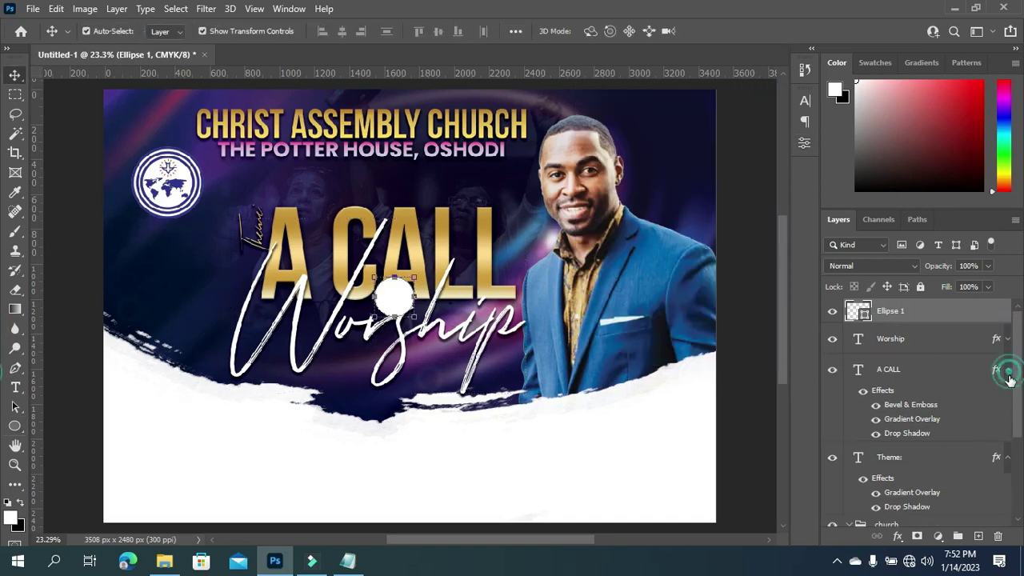
{"action": "left_click", "coordinate": [1008, 369]}
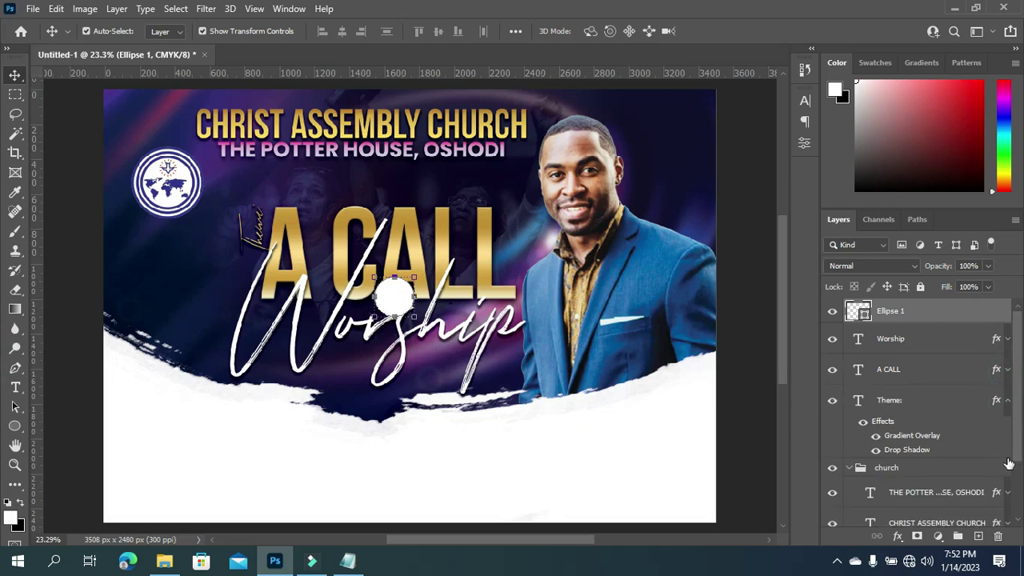
{"action": "left_click", "coordinate": [1007, 402]}
{"action": "scroll", "coordinate": [1012, 462], "scroll_direction": "down", "scroll_amount": 1}
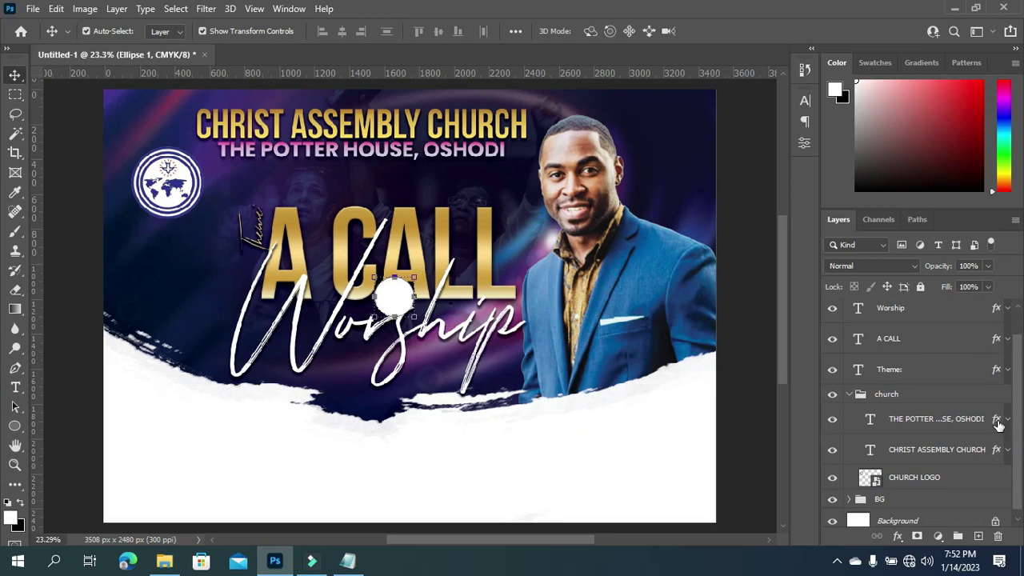
Copy the layer style from the THE POTTER HOUSE, OSHODI text and paste it onto the Ellipse 1 circle.
{"action": "right_click", "coordinate": [932, 418]}
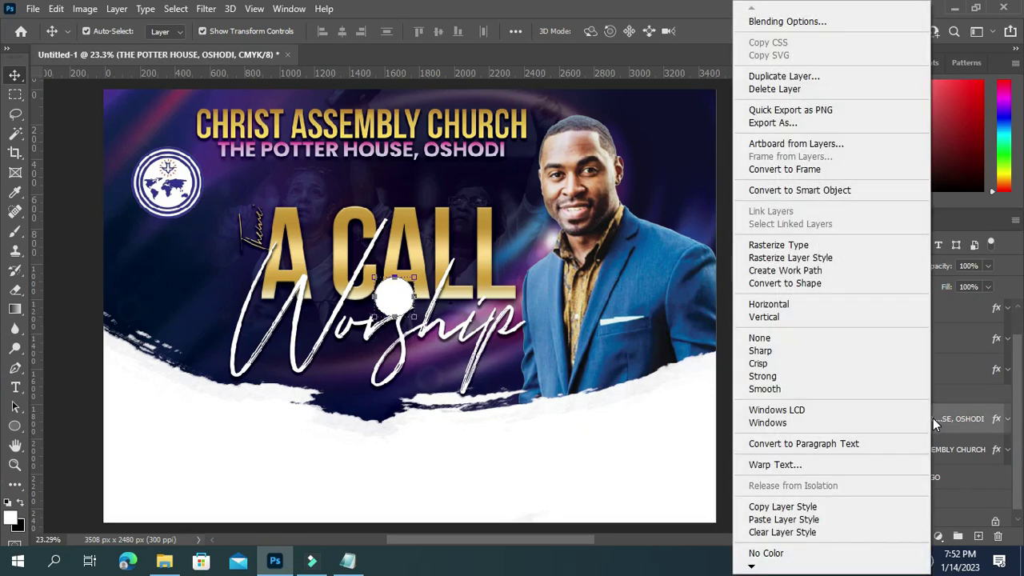
{"action": "left_click", "coordinate": [799, 509]}
{"action": "scroll", "coordinate": [1019, 407], "scroll_direction": "up", "scroll_amount": 1}
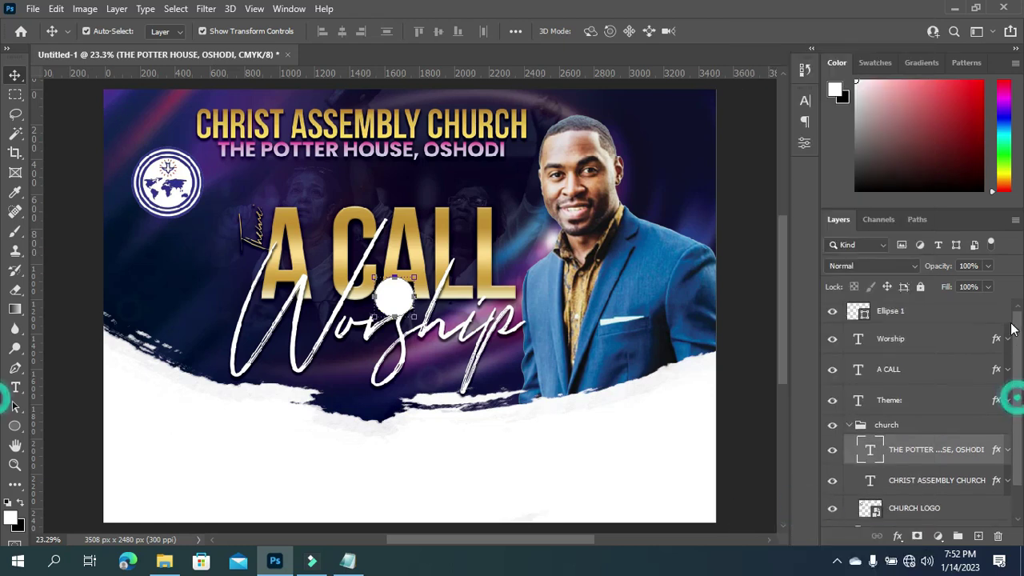
{"action": "left_click", "coordinate": [910, 313]}
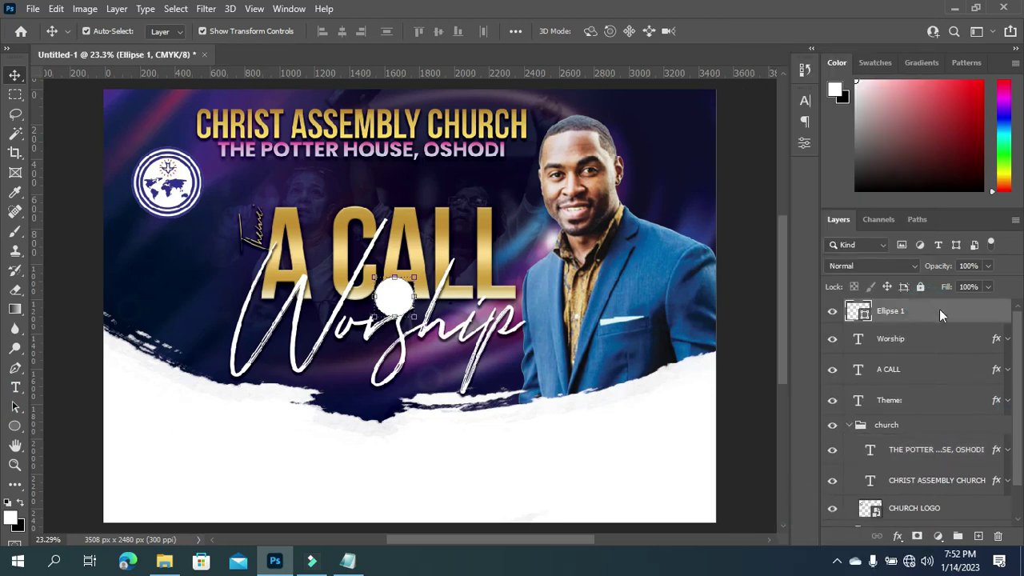
{"action": "right_click", "coordinate": [939, 310]}
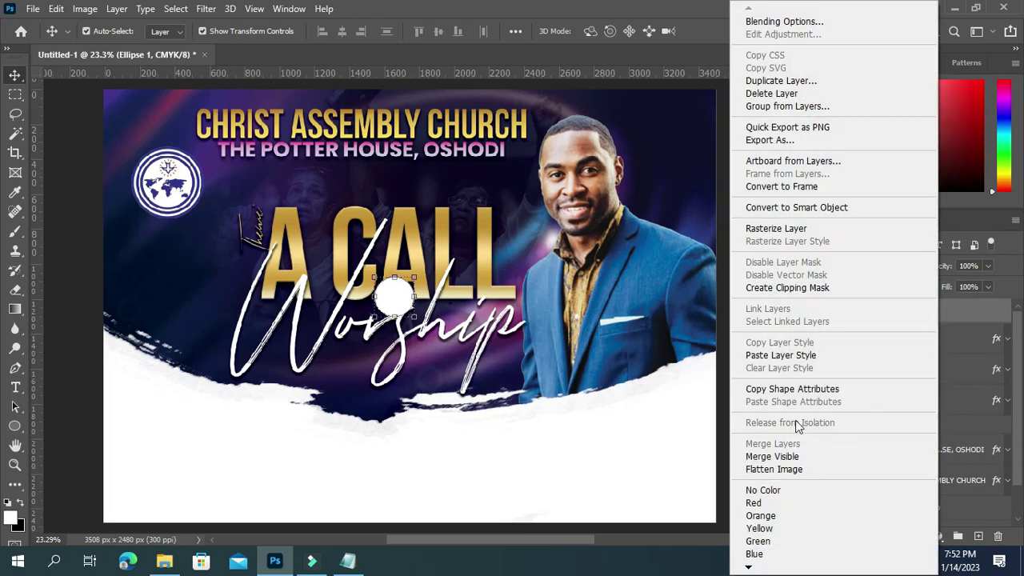
{"action": "left_click", "coordinate": [780, 355]}
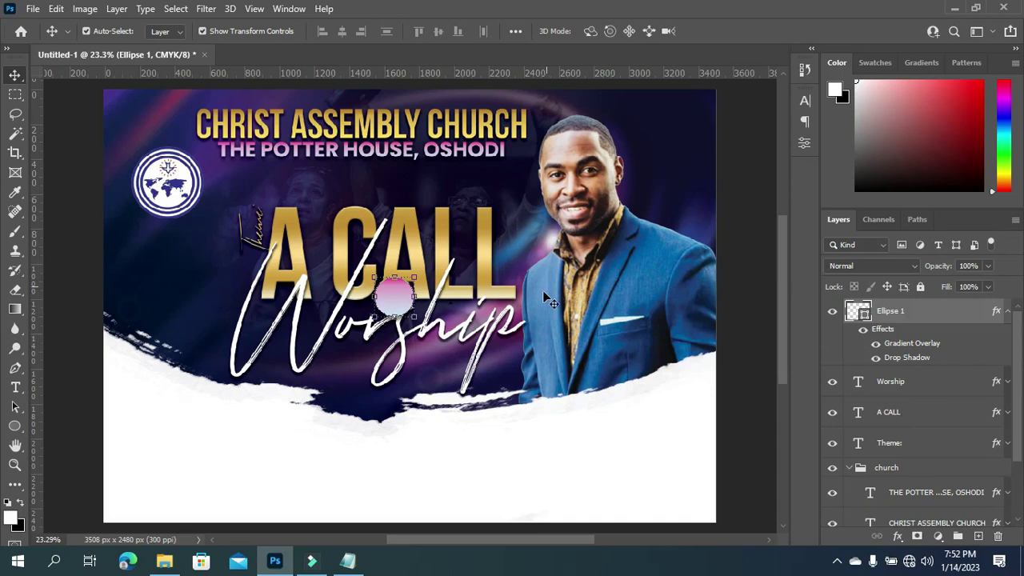
Add a new text layer reading TO in the white area below the Worship text.
{"action": "key", "text": "t"}
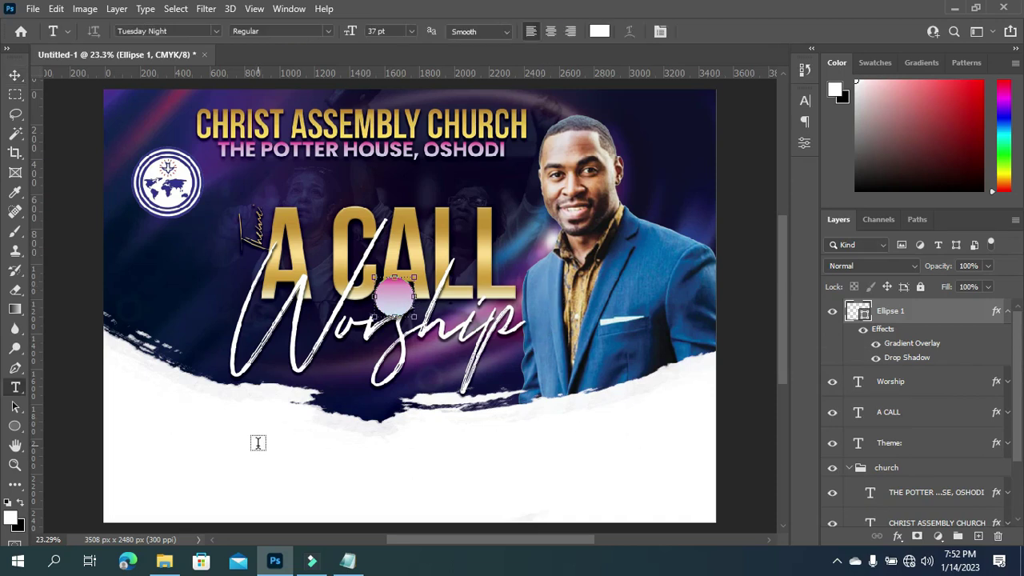
{"action": "left_click", "coordinate": [257, 445]}
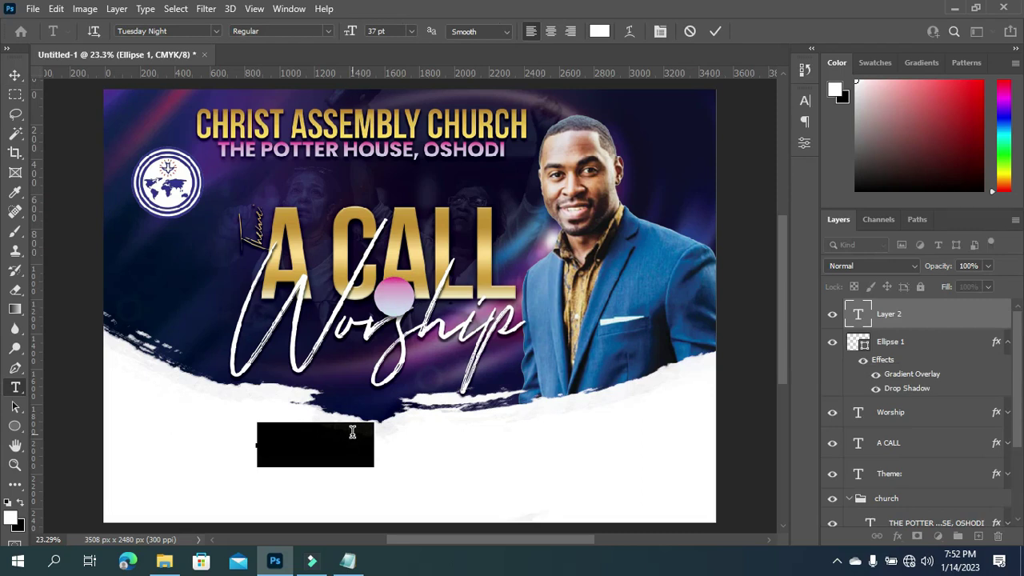
{"action": "key", "text": "BackSpace"}
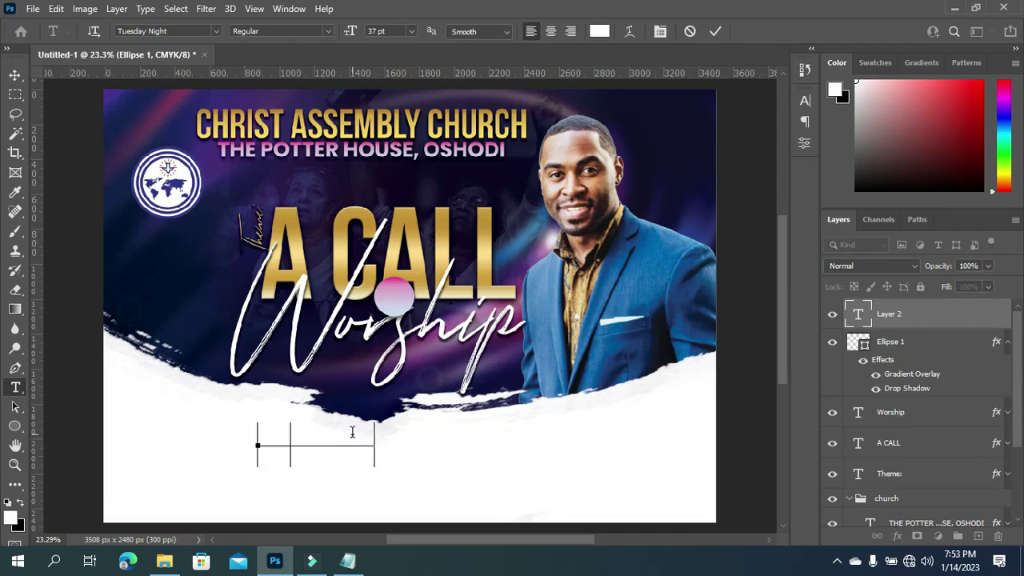
{"action": "left_click", "coordinate": [715, 30]}
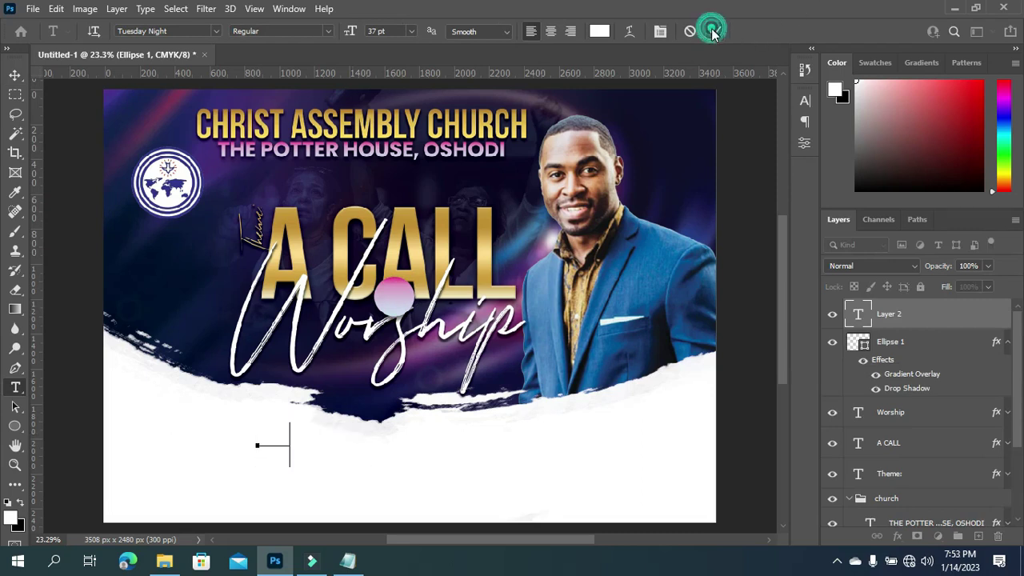
Move the TO text onto the gradient circle between A CALL and Worship.
{"action": "left_click", "coordinate": [18, 77]}
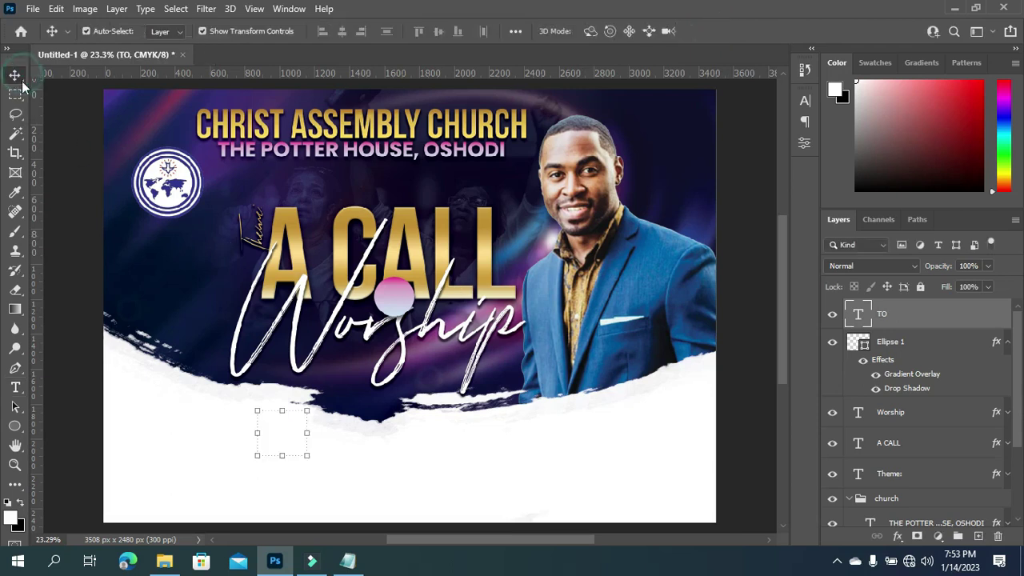
{"action": "left_click_drag", "start_coordinate": [787, 276], "coordinate": [785, 284]}
{"action": "left_click", "coordinate": [283, 387]}
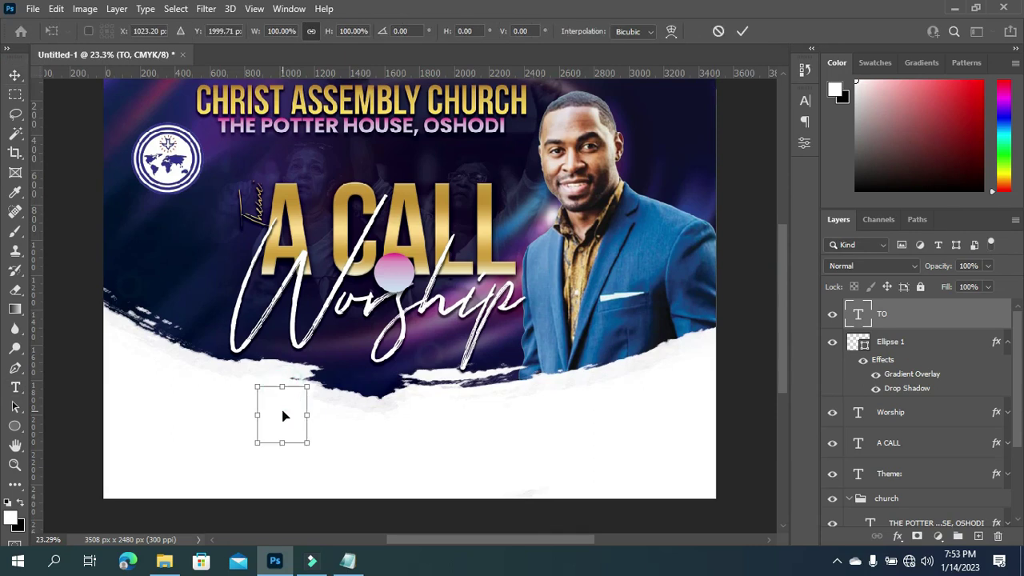
{"action": "left_click_drag", "start_coordinate": [283, 415], "coordinate": [402, 276]}
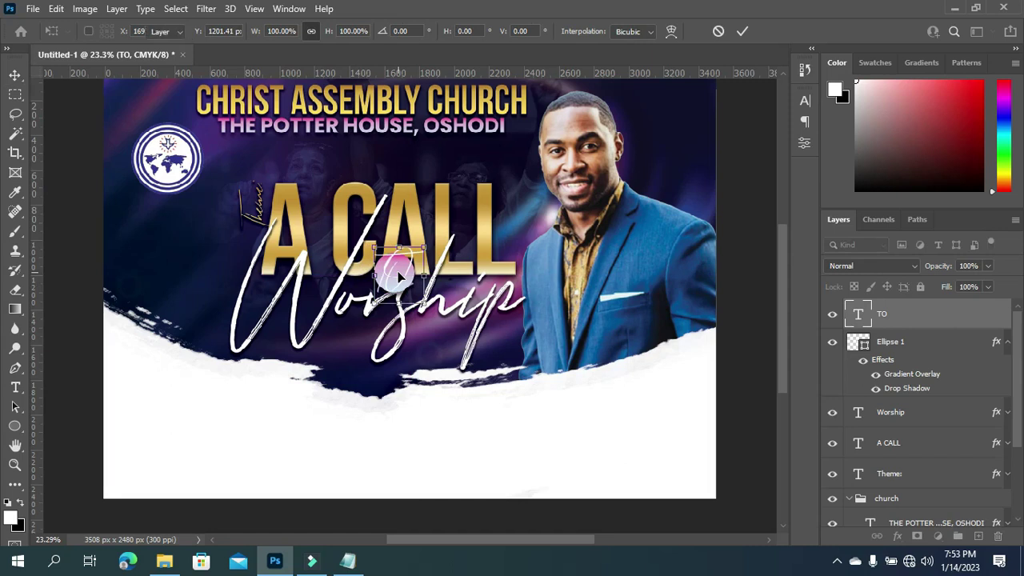
{"action": "key", "text": "Return"}
Set the TO text's font to Poppins in the Bold style.
{"action": "key", "text": "t"}
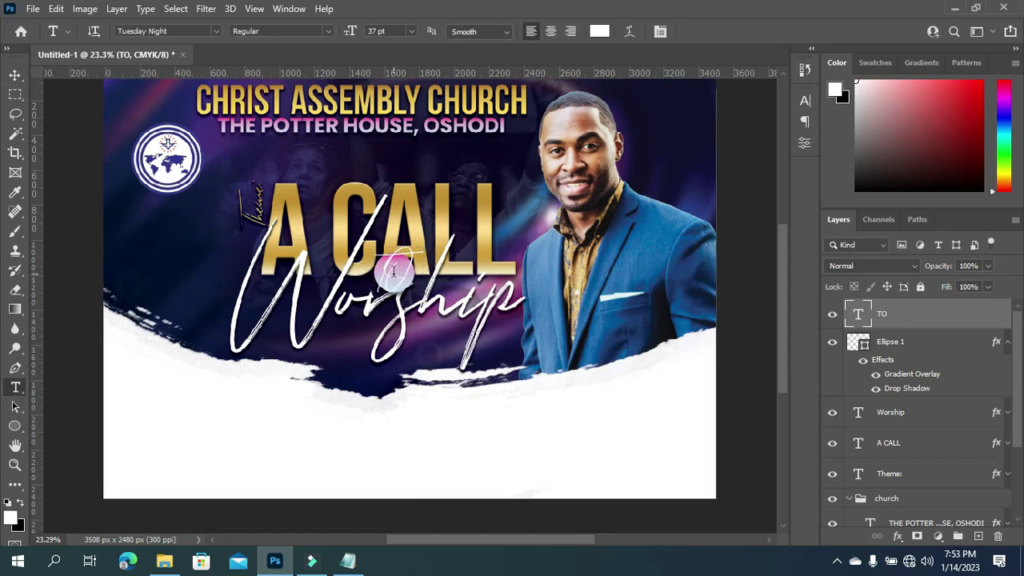
{"action": "left_click", "coordinate": [218, 31]}
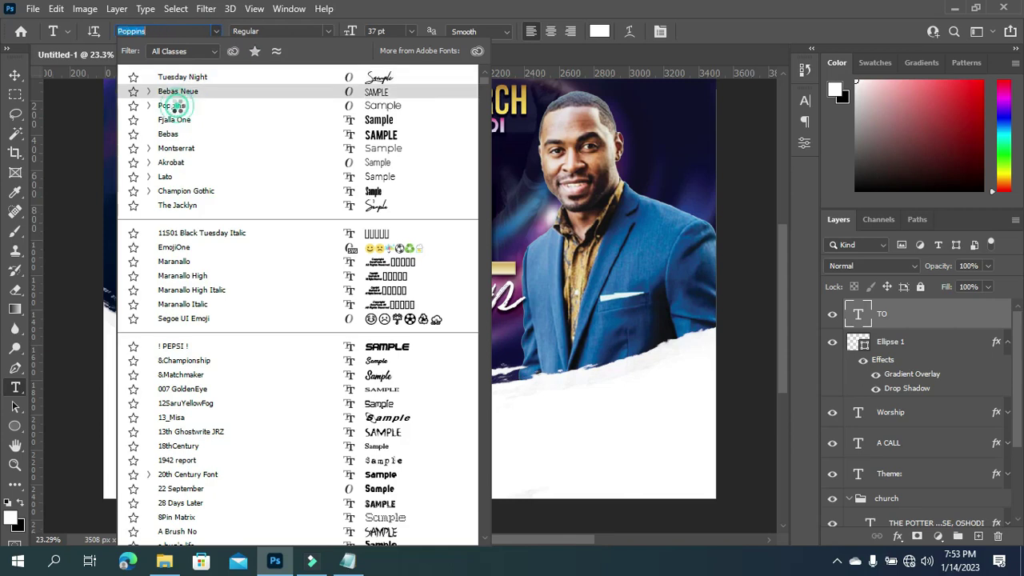
{"action": "left_click", "coordinate": [173, 106]}
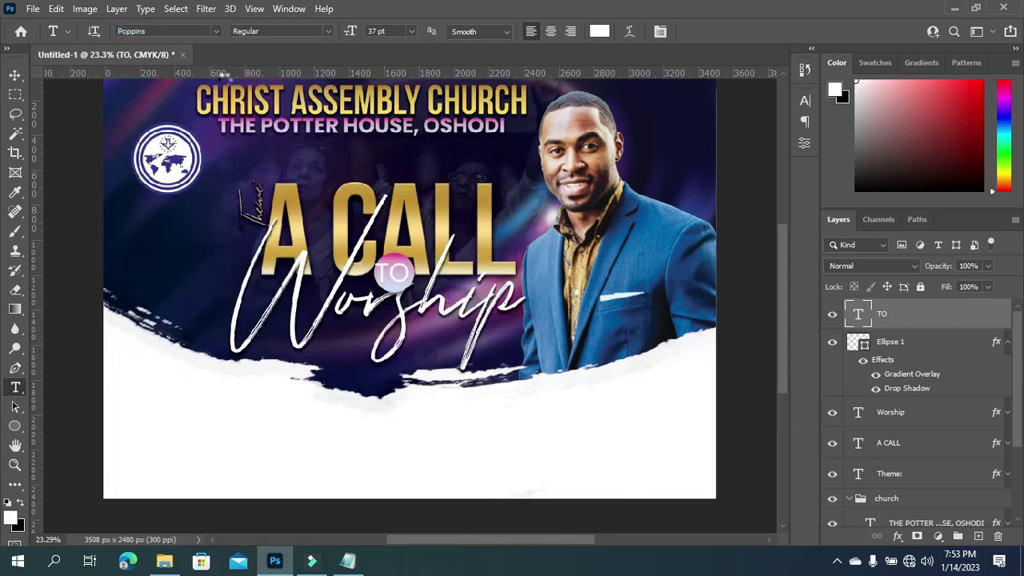
{"action": "left_click", "coordinate": [330, 30]}
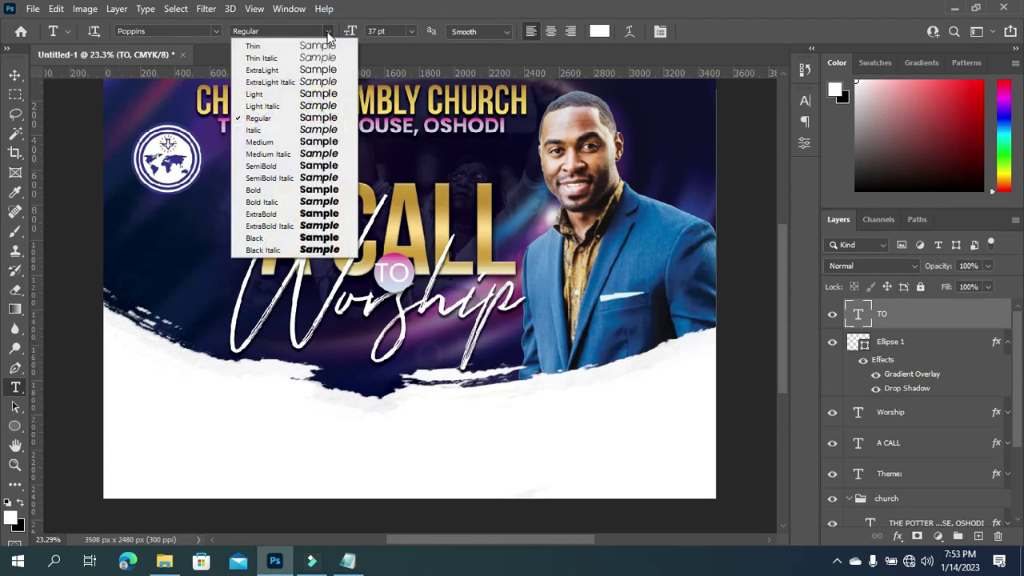
{"action": "left_click", "coordinate": [268, 190]}
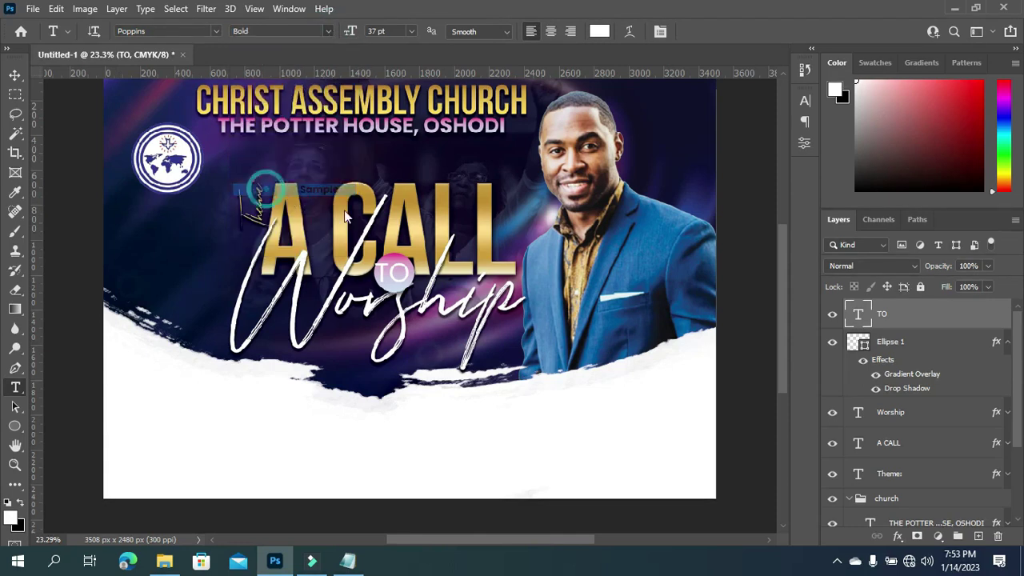
Copy the layer style from the CHRIST ASSEMBLY CHURCH text and paste it onto the TO text.
{"action": "left_click", "coordinate": [14, 76]}
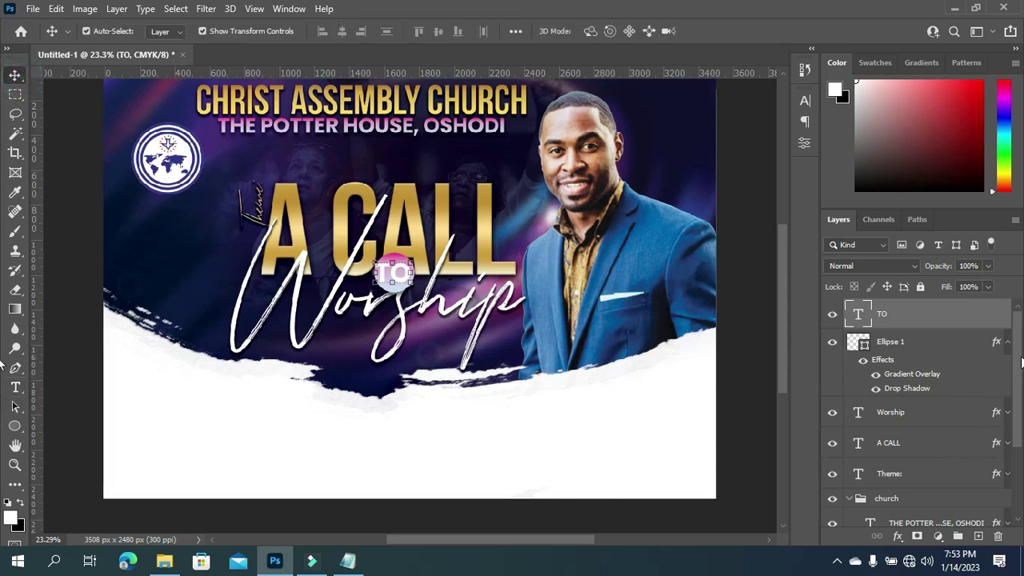
{"action": "scroll", "coordinate": [1006, 360], "scroll_direction": "down", "scroll_amount": 3}
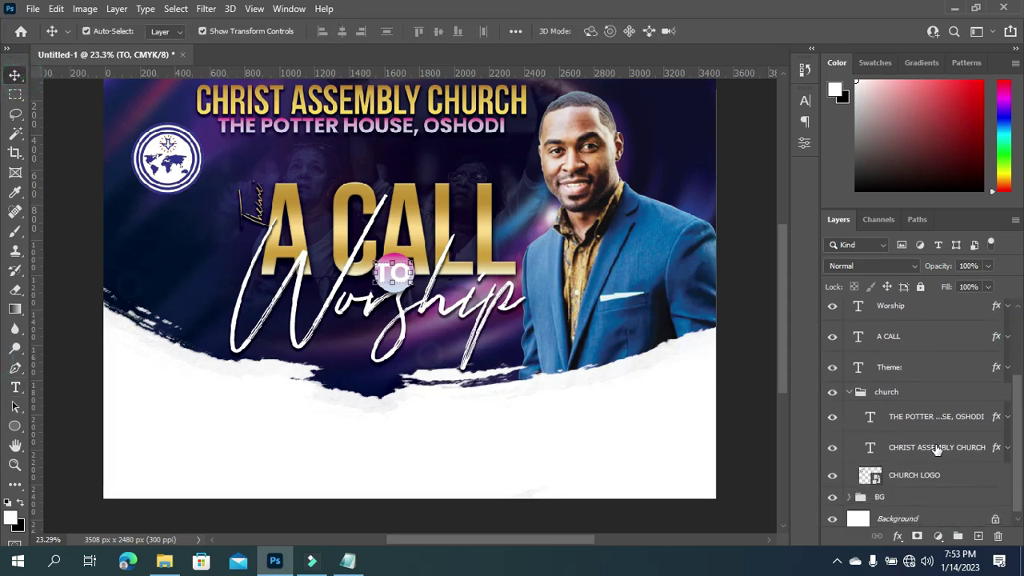
{"action": "left_click", "coordinate": [936, 448]}
{"action": "right_click", "coordinate": [938, 444]}
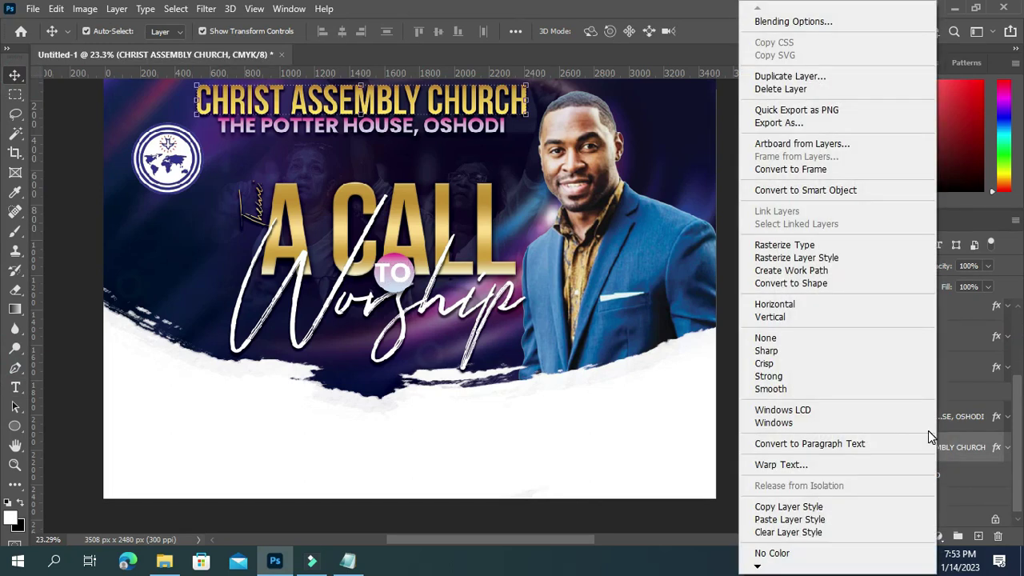
{"action": "left_click", "coordinate": [799, 506]}
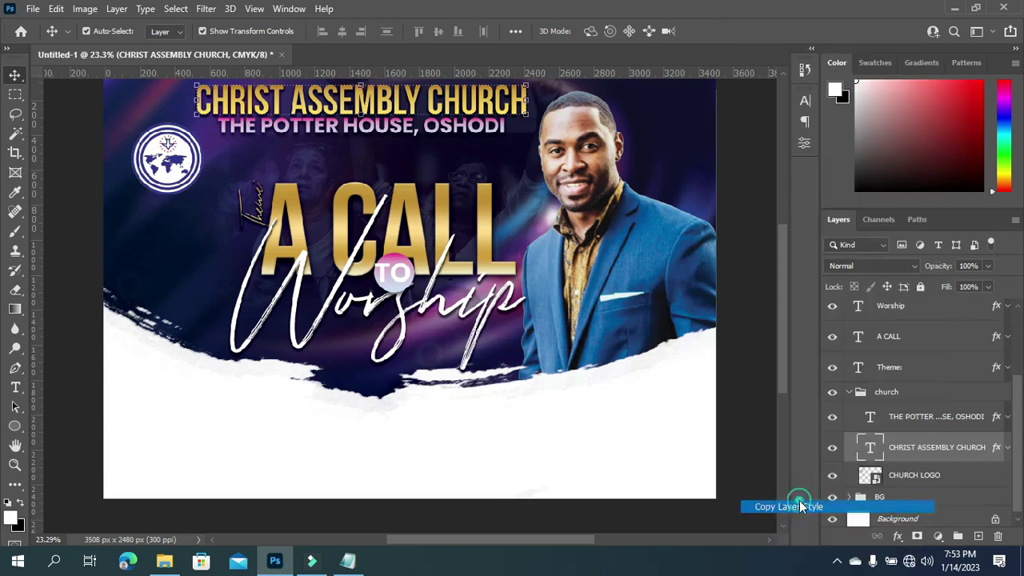
{"action": "scroll", "coordinate": [1014, 345], "scroll_direction": "up", "scroll_amount": 3}
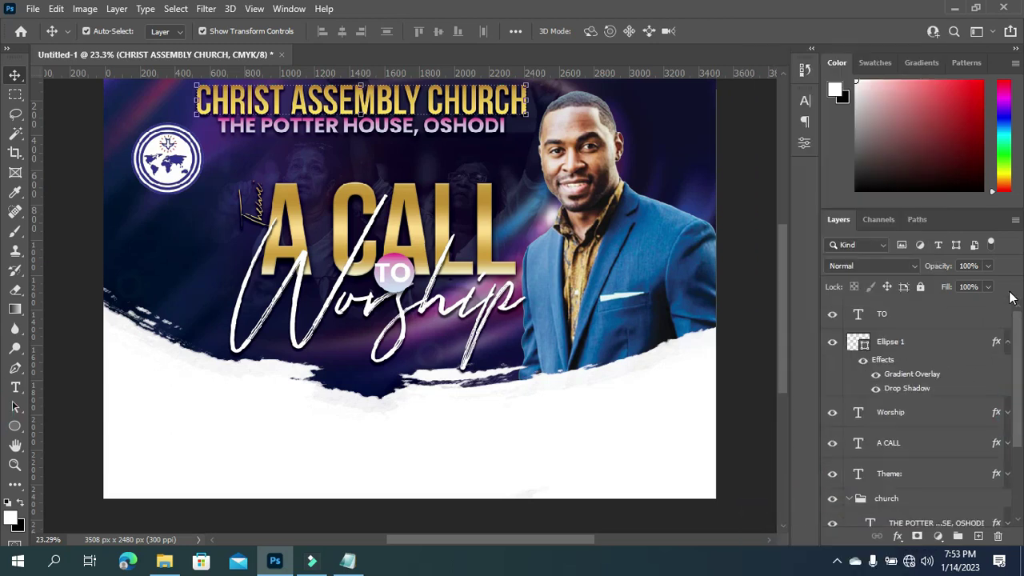
{"action": "left_click", "coordinate": [912, 318]}
{"action": "right_click", "coordinate": [912, 316]}
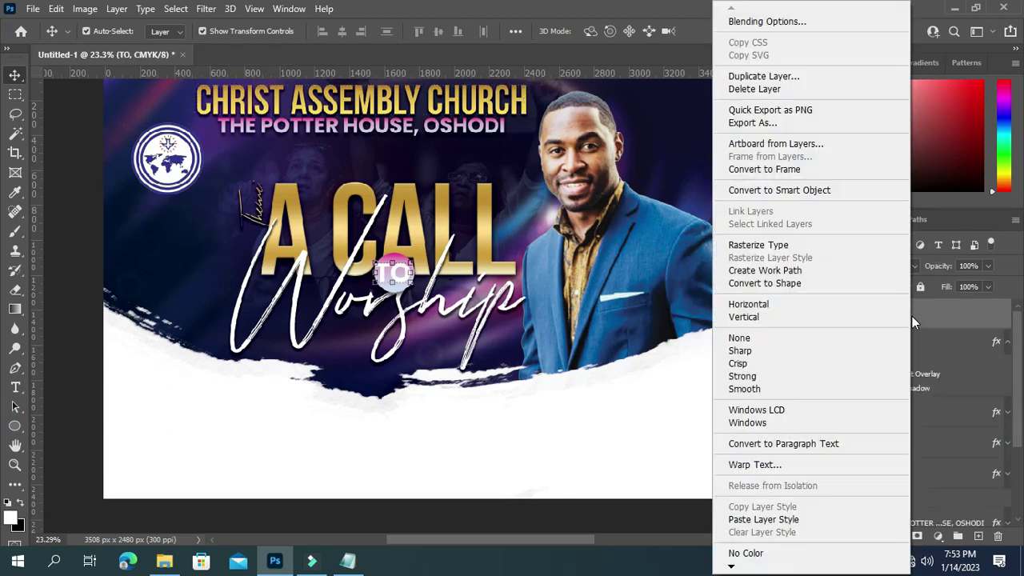
{"action": "left_click", "coordinate": [763, 519]}
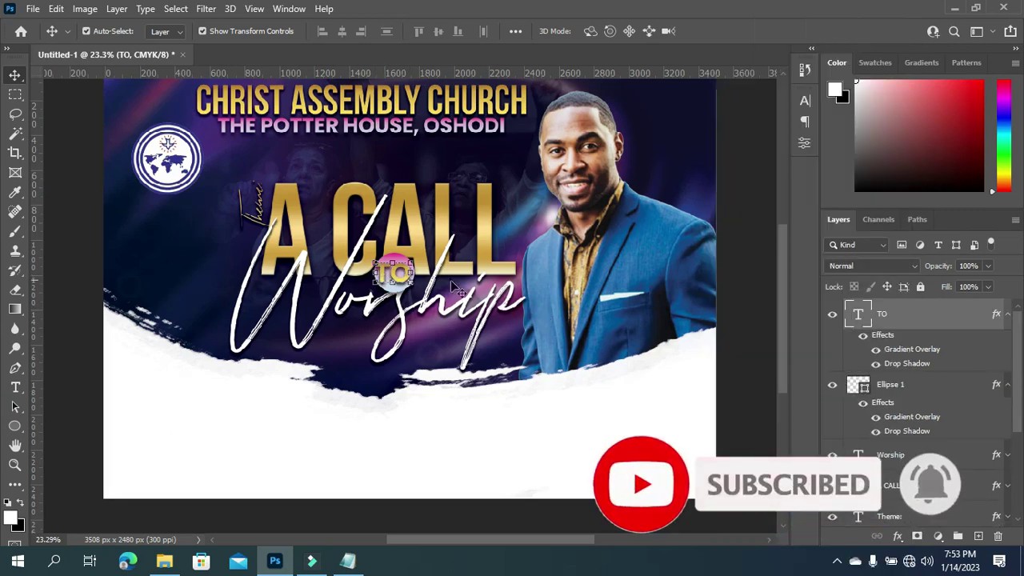
Scale the TO text down to about 78% so that it fits inside the circle.
{"action": "key", "text": "ctrl+plus"}
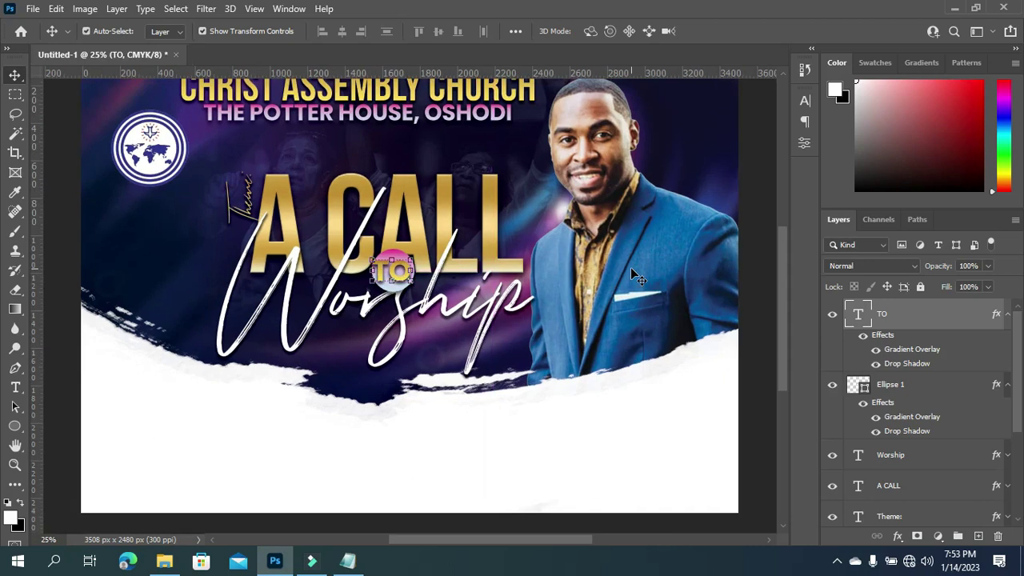
{"action": "key", "text": "ctrl+plus"}
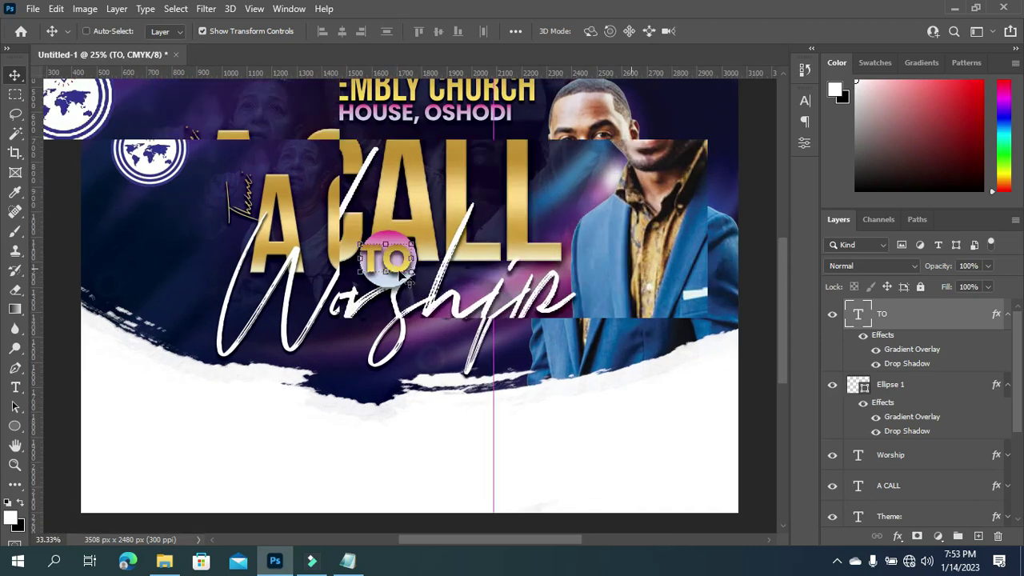
{"action": "key", "text": "ctrl+t"}
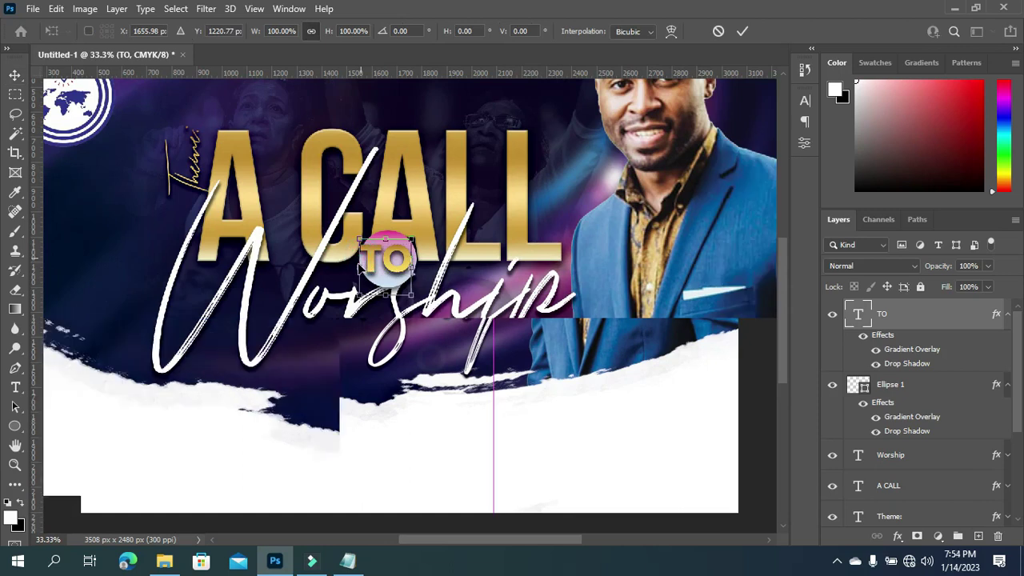
{"action": "left_click_drag", "start_coordinate": [360, 266], "coordinate": [375, 268]}
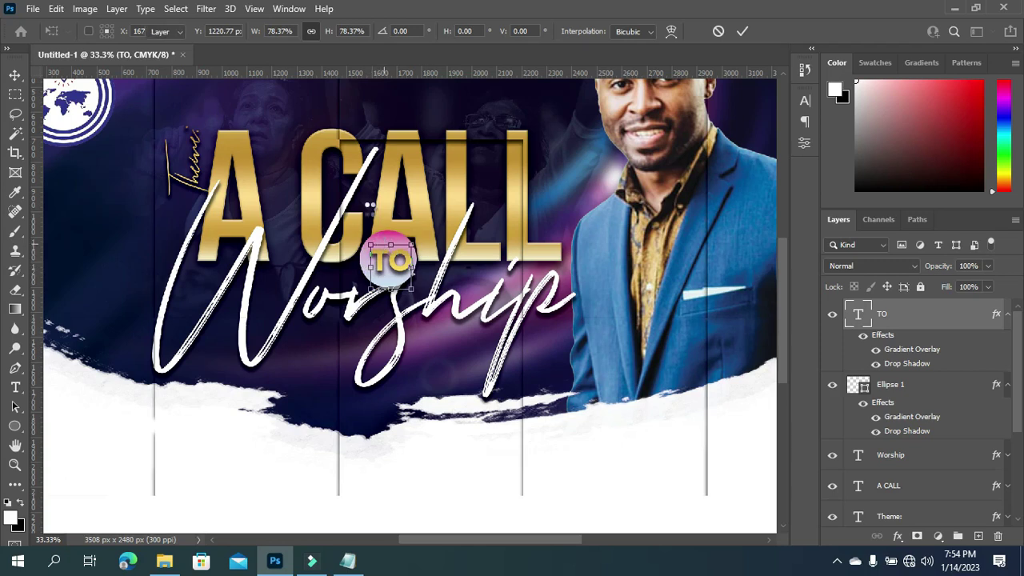
{"action": "key", "text": "Return"}
Collapse the TO and Ellipse 1 effects lists, and align both layers by their horizontal and vertical centres.
{"action": "left_click", "coordinate": [1007, 314]}
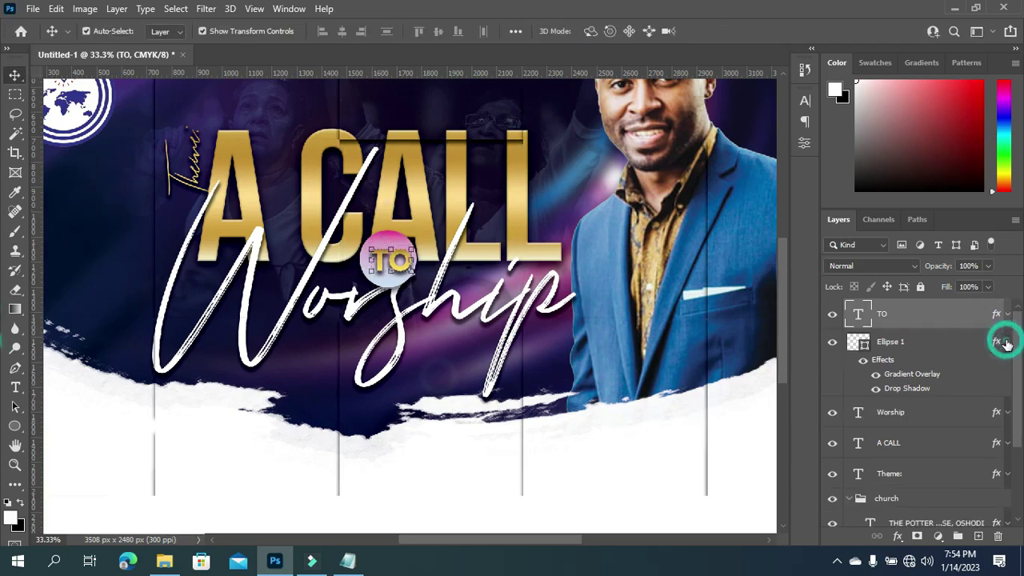
{"action": "left_click", "coordinate": [1007, 344]}
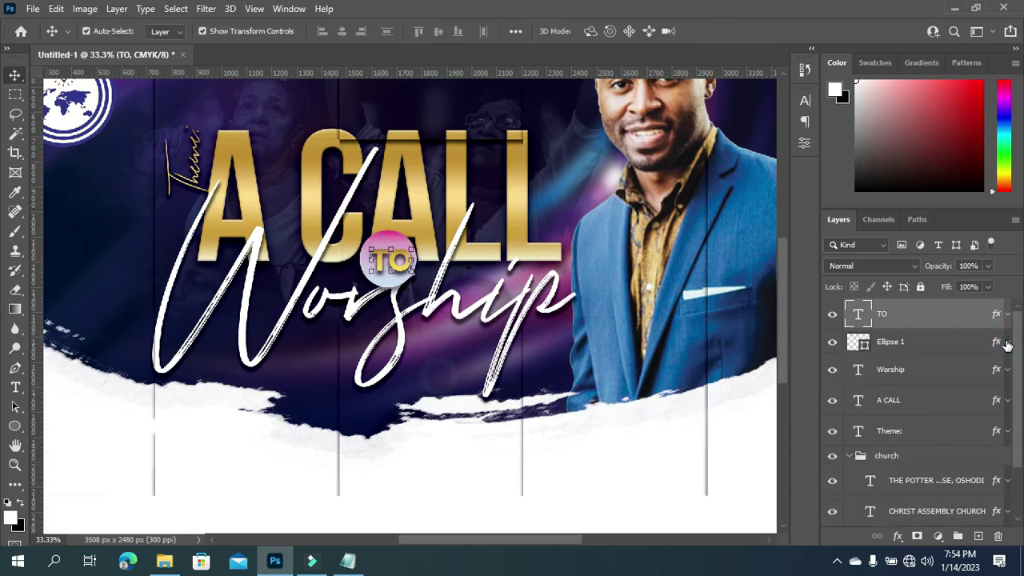
{"action": "left_click", "coordinate": [896, 342], "text": "ctrl"}
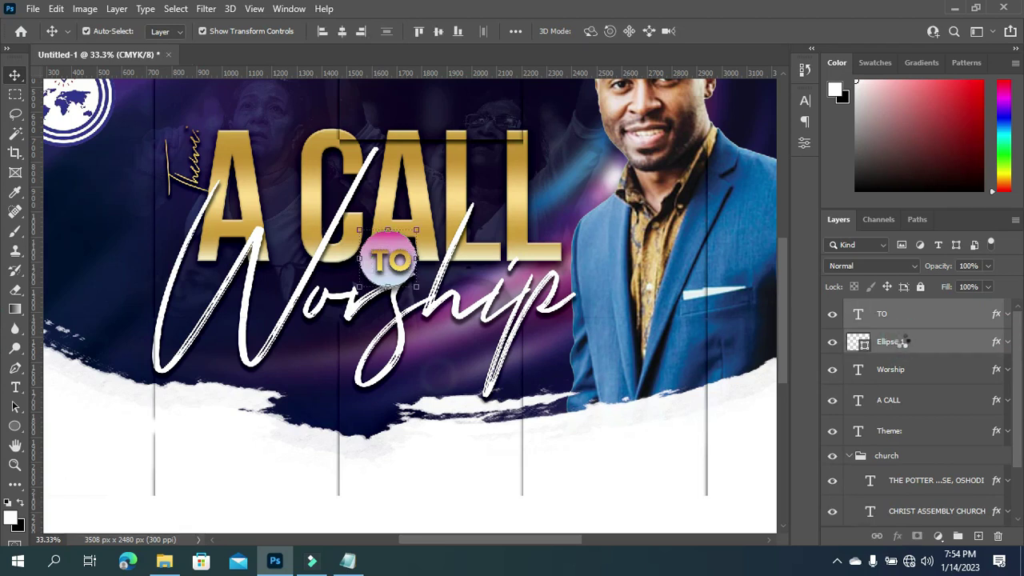
{"action": "left_click", "coordinate": [342, 32]}
{"action": "left_click", "coordinate": [437, 31]}
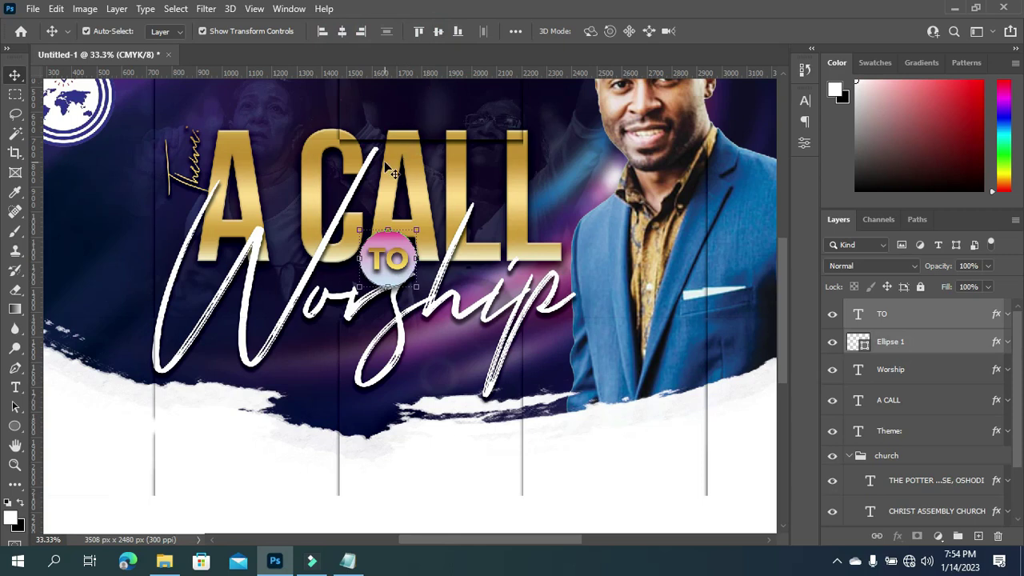
{"action": "key", "text": "ctrl"}
{"action": "key", "text": "ctrl+0"}
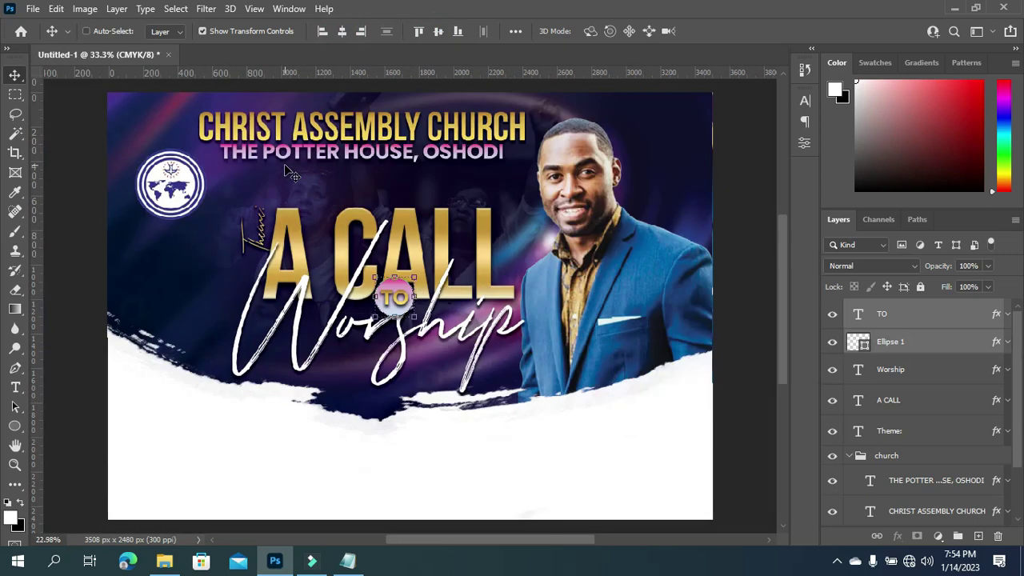
Select only the A CALL text and shift it slightly upward above the circle.
{"action": "left_click", "coordinate": [744, 261]}
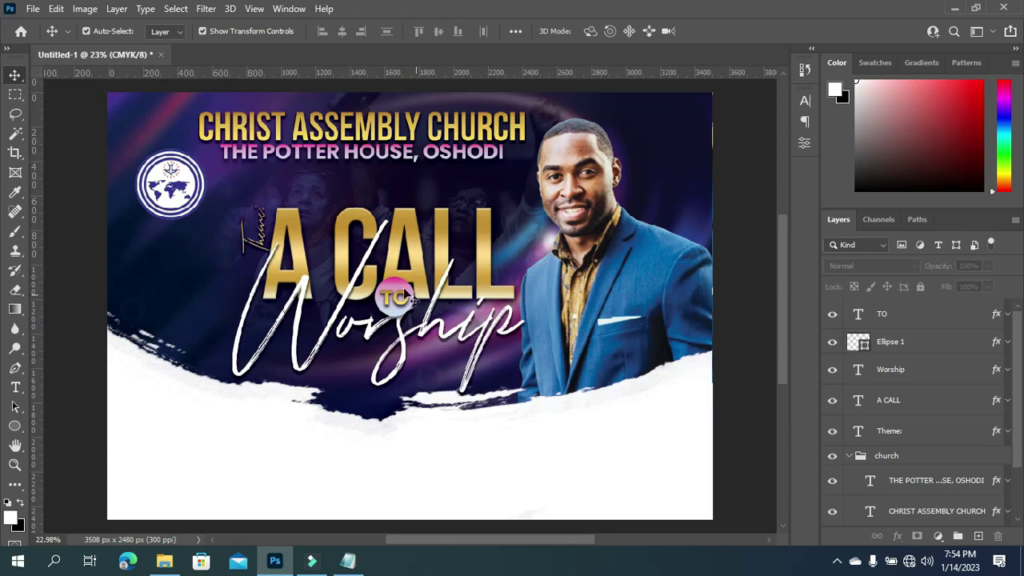
{"action": "left_click", "coordinate": [405, 209]}
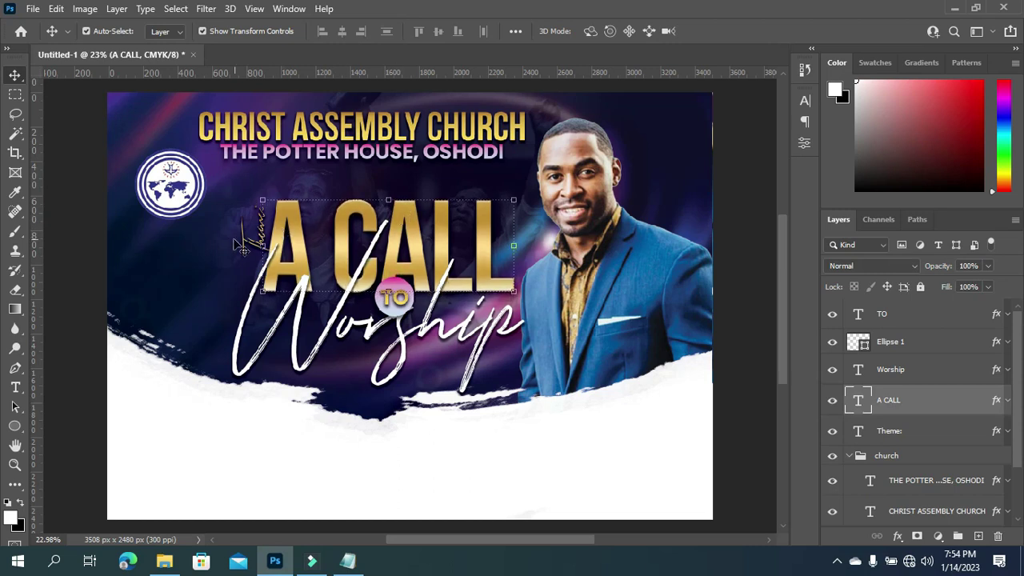
Select the Theme: text and nudge it upward so it sits beside the top of the A CALL text.
{"action": "left_click", "coordinate": [898, 432]}
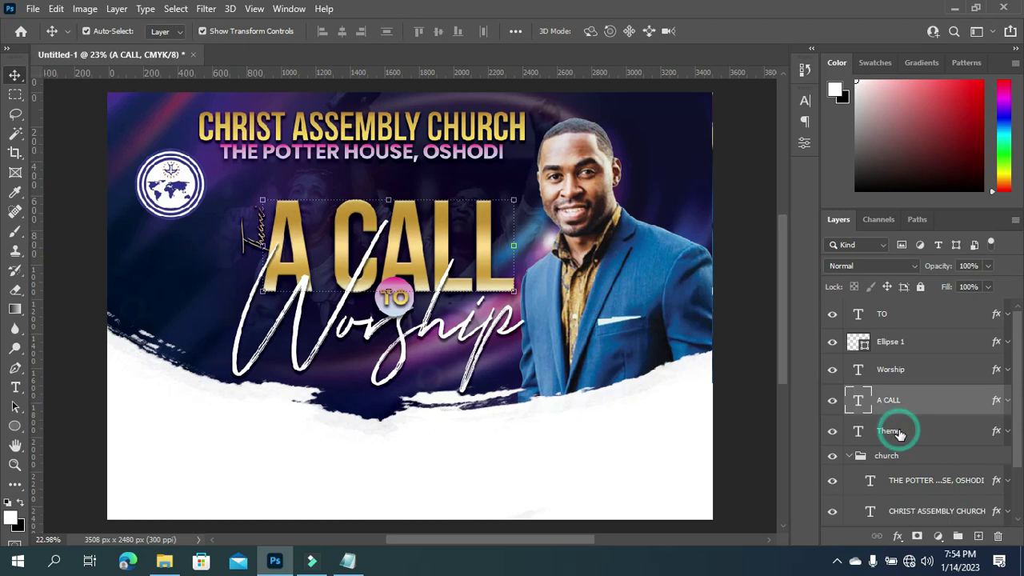
{"action": "key", "text": "shift+Up"}
{"action": "key", "text": "shift+Up"}
{"action": "key", "text": "shift+Up"}
{"action": "key", "text": "shift+Up"}
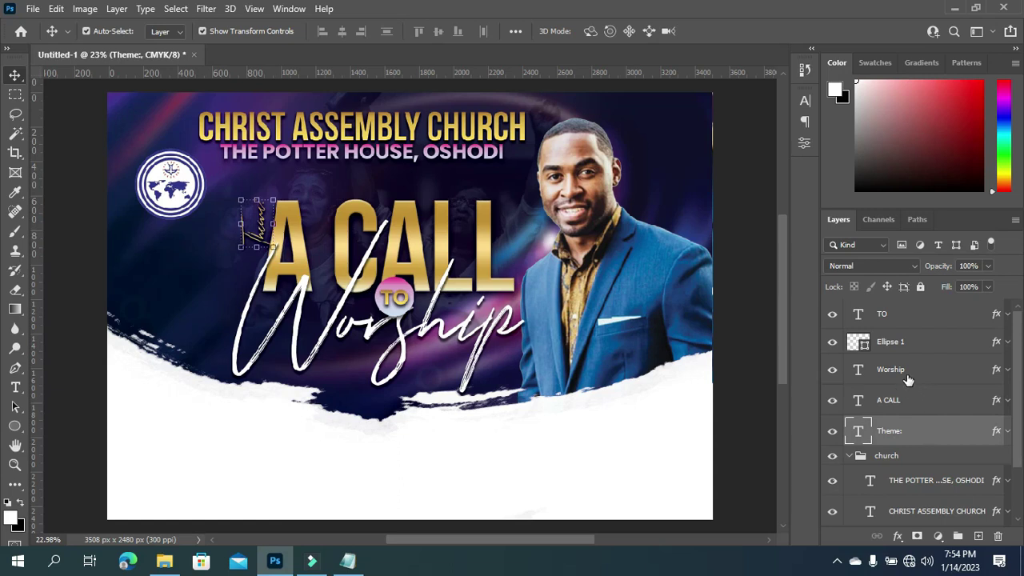
Select the TO text together with Ellipse 1, nudge both slightly upward, and deselect them.
{"action": "left_click", "coordinate": [910, 341]}
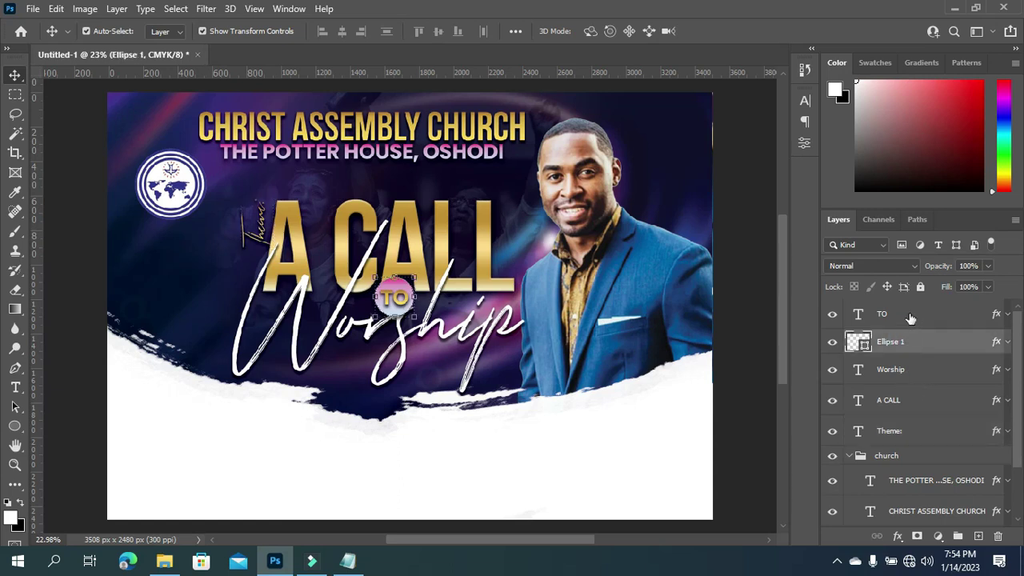
{"action": "left_click", "coordinate": [910, 317], "text": "shift"}
{"action": "key", "text": "shift+Up"}
{"action": "key", "text": "shift+Up"}
{"action": "key", "text": "shift+Up"}
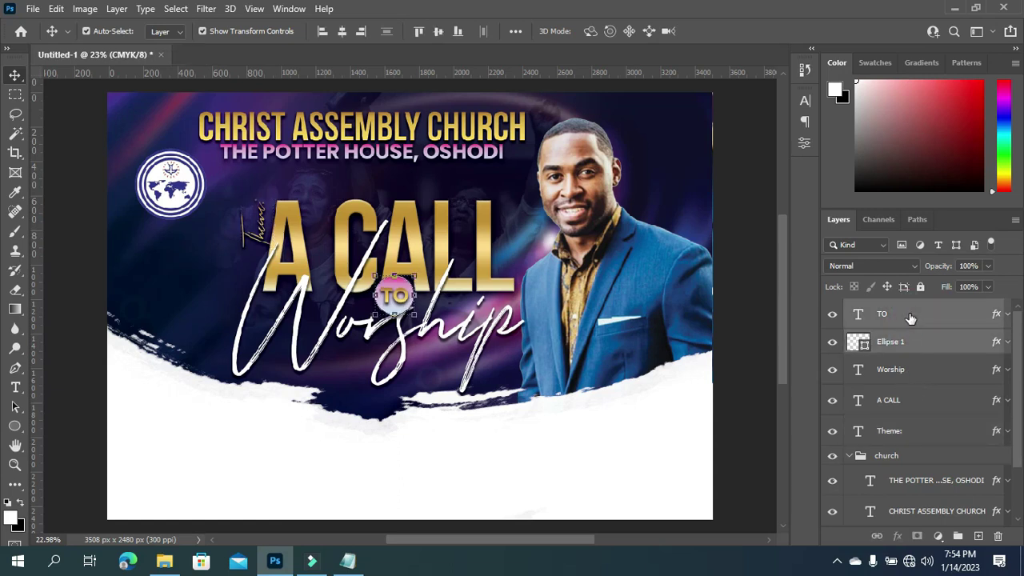
{"action": "key", "text": "shift+Up"}
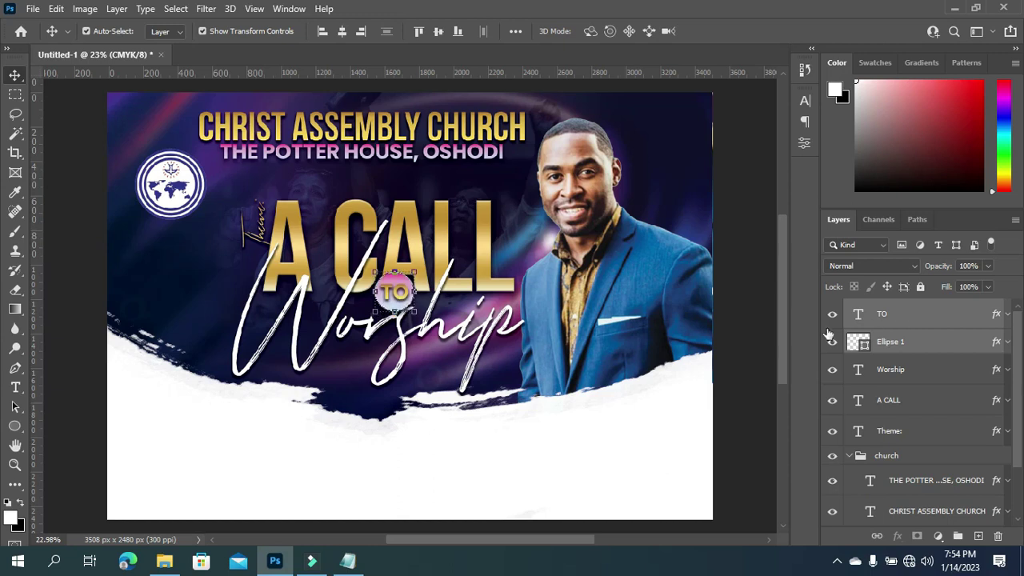
{"action": "left_click", "coordinate": [758, 295]}
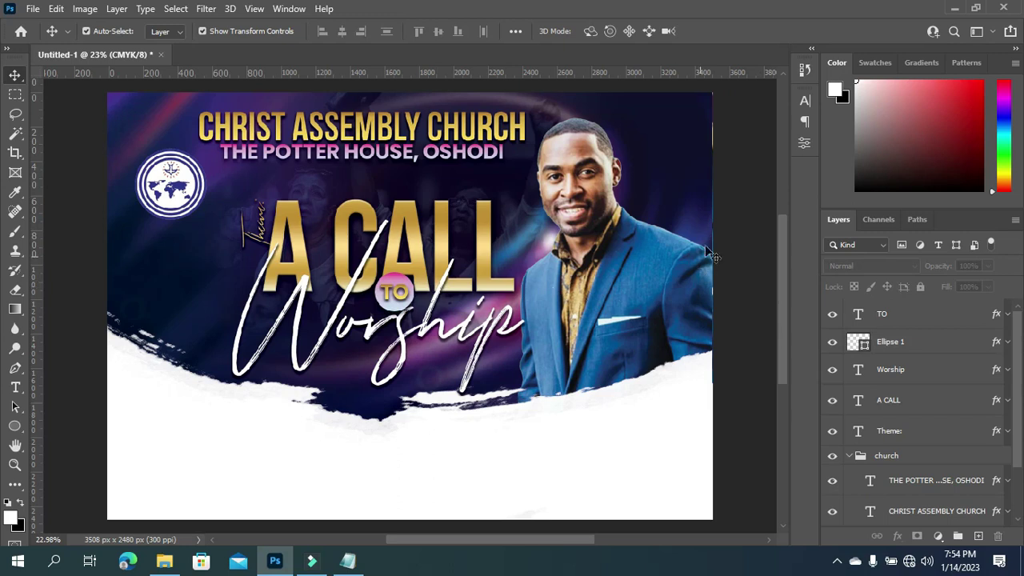
Above the TO layer, draw a white ellipse about 882 by 336 px over the lower part of the man's jacket.
{"action": "left_click_drag", "start_coordinate": [783, 269], "coordinate": [782, 280]}
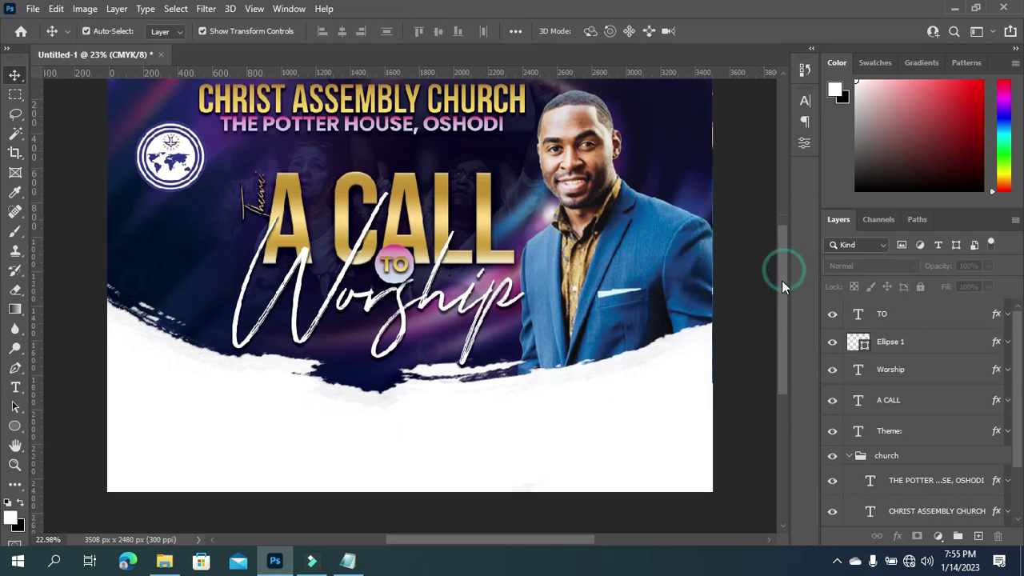
{"action": "left_click", "coordinate": [882, 314]}
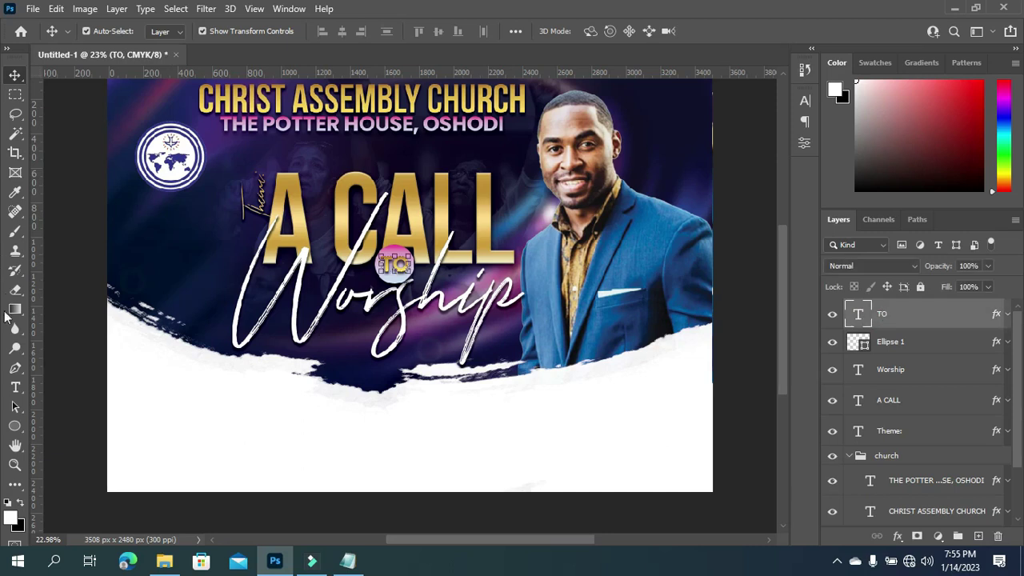
{"action": "left_click", "coordinate": [15, 425]}
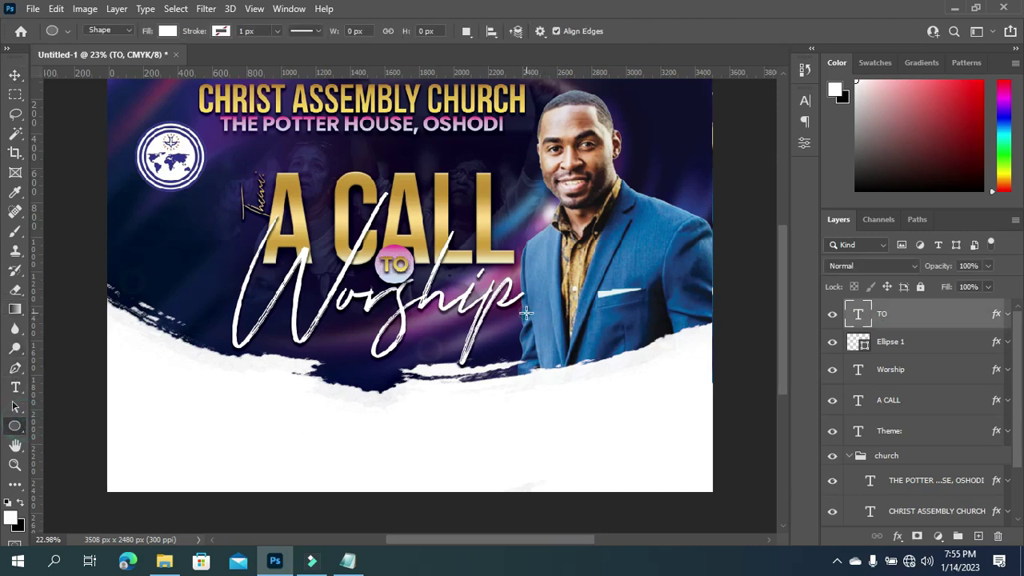
{"action": "left_click_drag", "start_coordinate": [526, 312], "coordinate": [679, 369]}
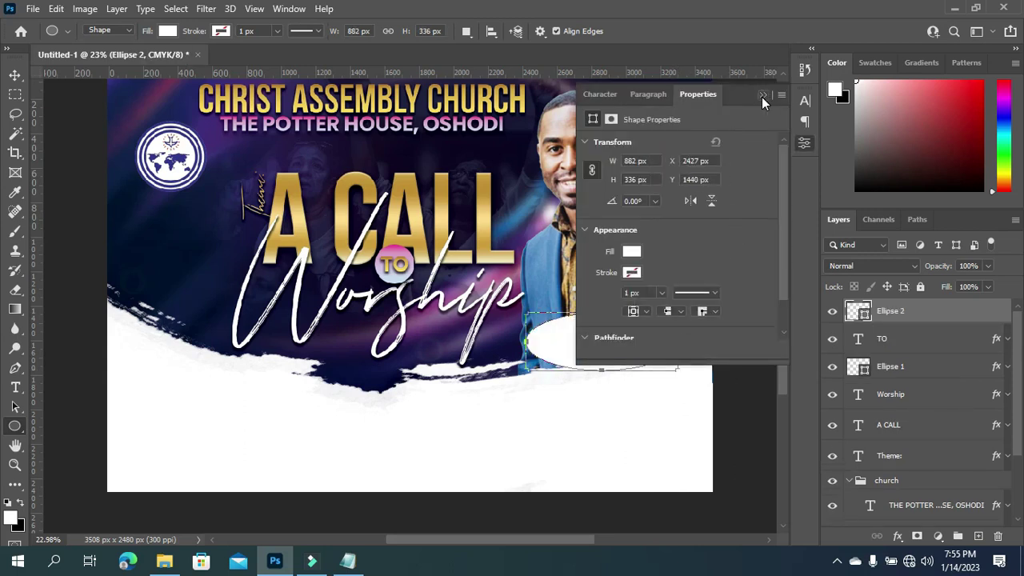
{"action": "key", "text": "v"}
{"action": "left_click", "coordinate": [761, 97]}
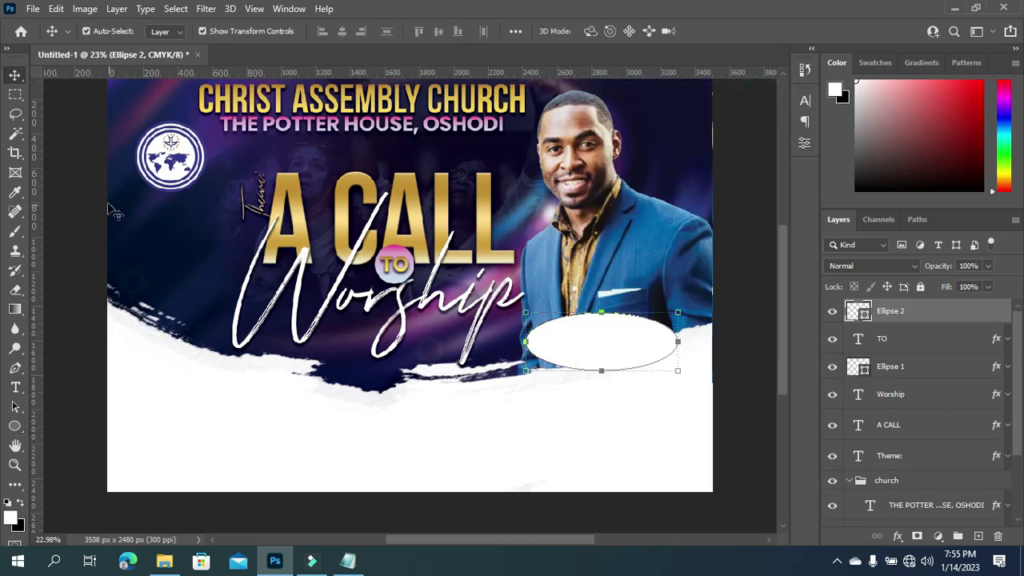
Copy the layer style from Ellipse 1, paste it onto Ellipse 2, and collapse the pasted effects list.
{"action": "right_click", "coordinate": [968, 364]}
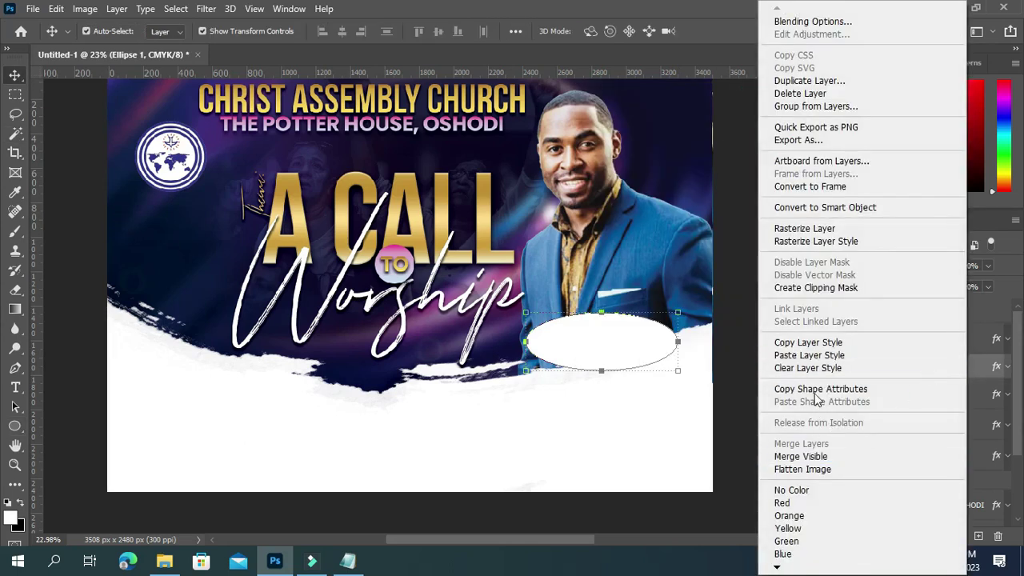
{"action": "left_click", "coordinate": [800, 344]}
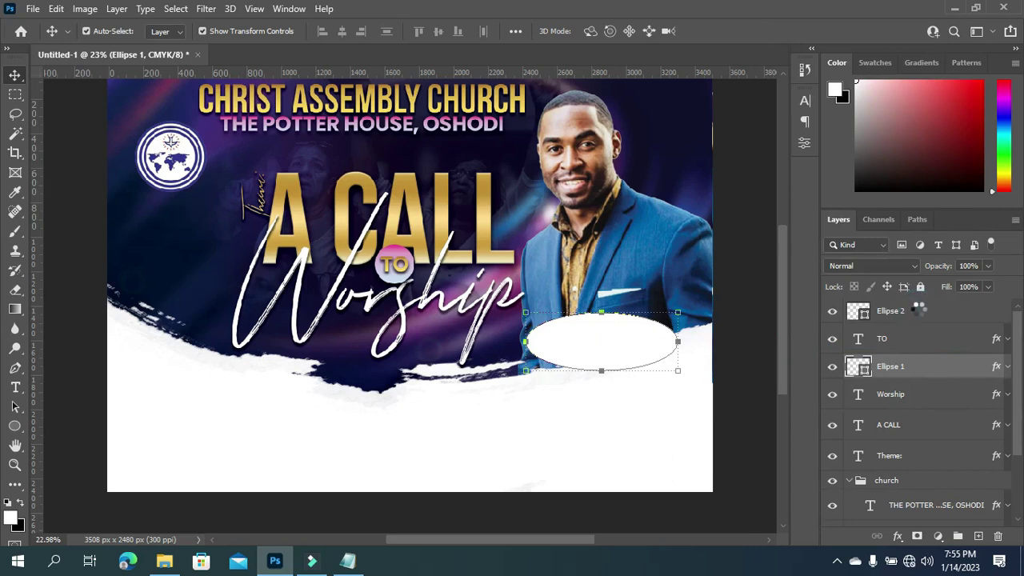
{"action": "left_click", "coordinate": [919, 312]}
{"action": "right_click", "coordinate": [919, 311]}
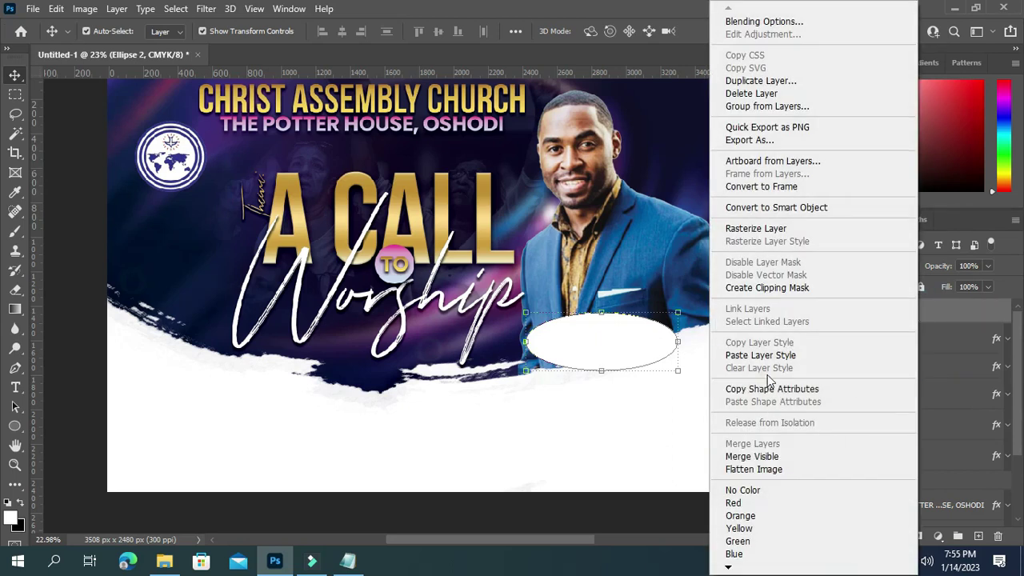
{"action": "left_click", "coordinate": [774, 356]}
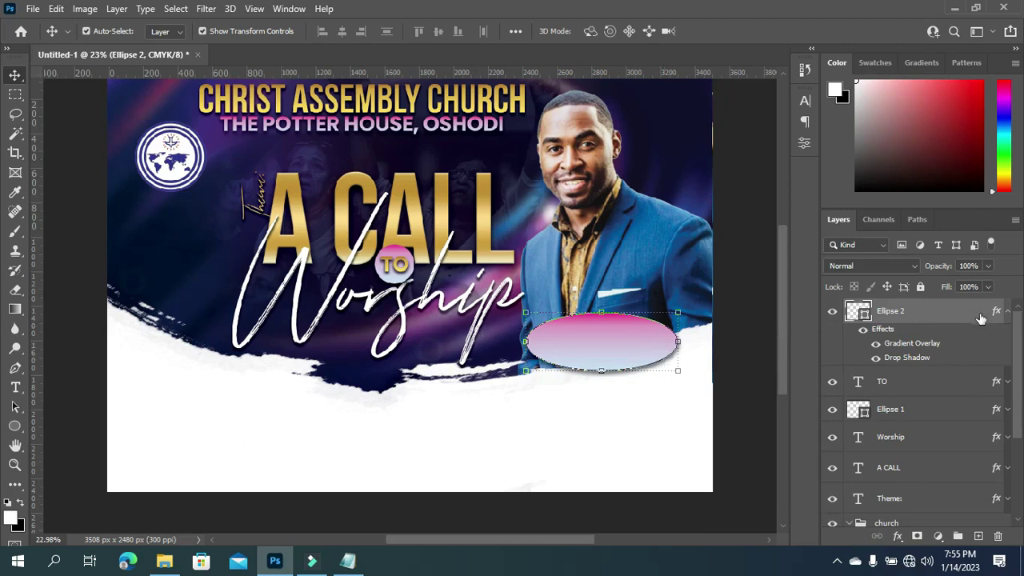
{"action": "left_click", "coordinate": [1007, 312]}
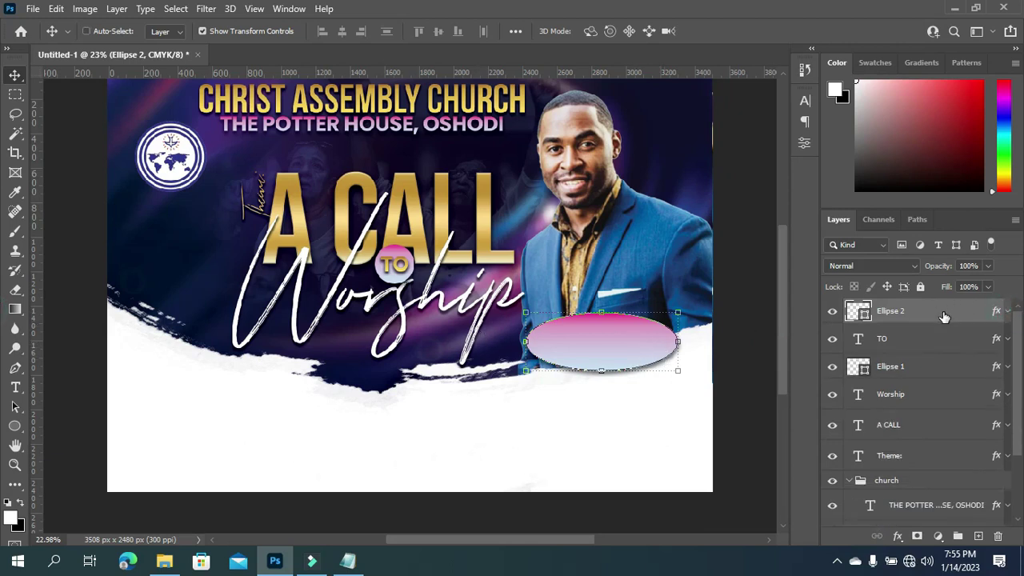
Duplicate Ellipse 2, clear the layer style from the copy, and move the copy upward so it covers the oval's upper part.
{"action": "key", "text": "ctrl+j"}
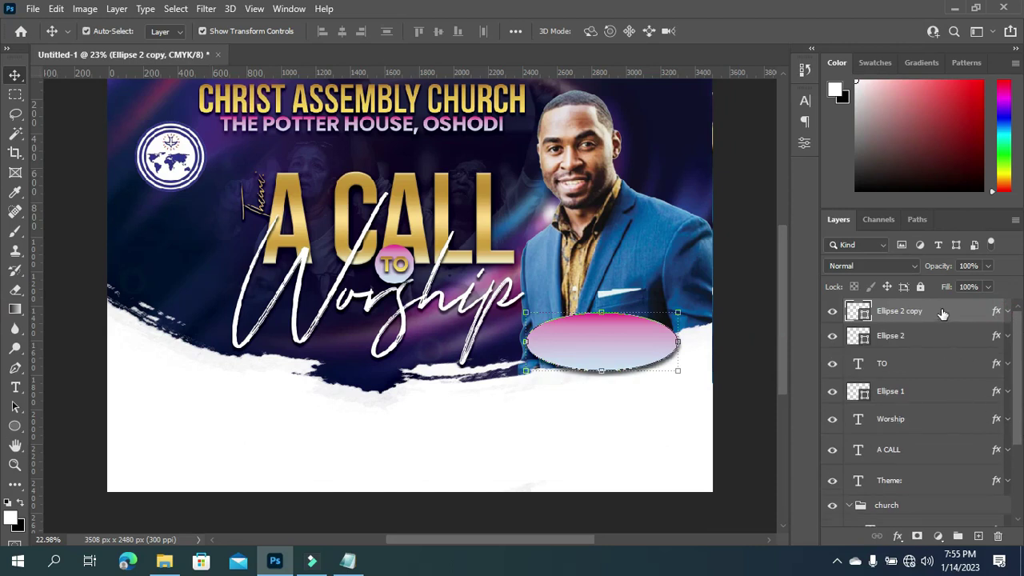
{"action": "right_click", "coordinate": [943, 312]}
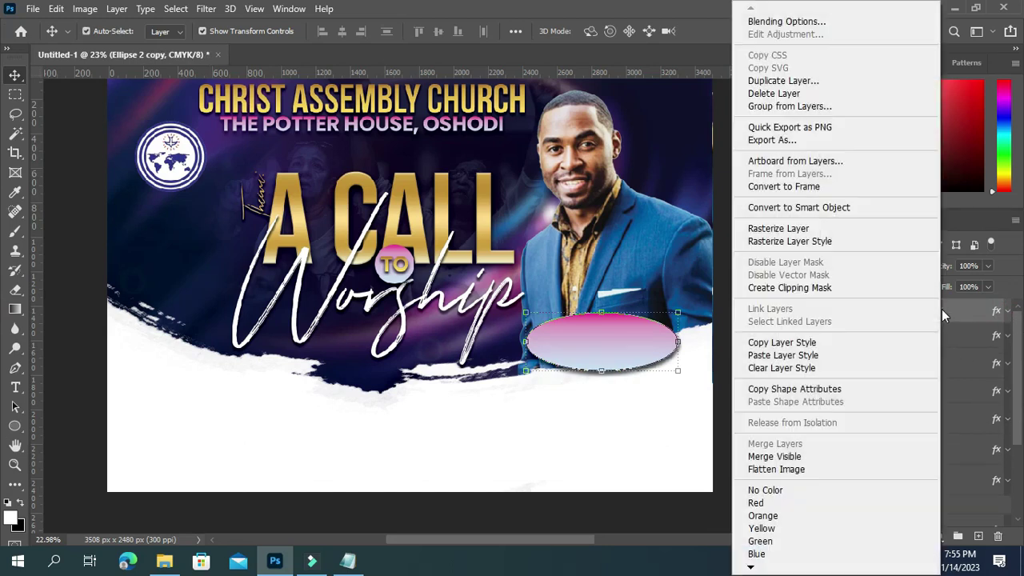
{"action": "left_click", "coordinate": [800, 371]}
{"action": "left_click_drag", "start_coordinate": [623, 342], "coordinate": [615, 320]}
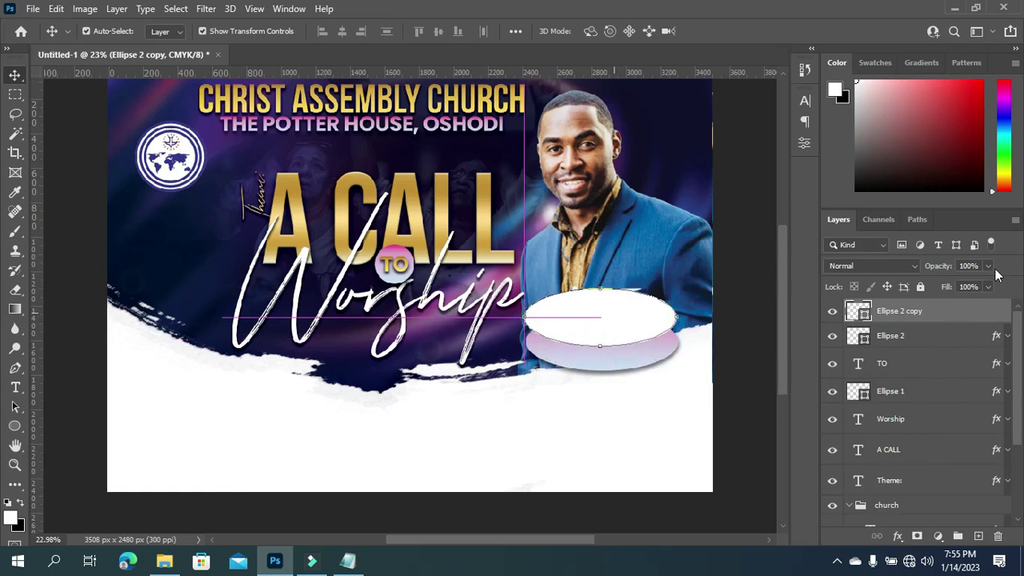
Convert Ellipse 2 to a smart object and clip the Ellipse 2 copy to it with a clipping mask.
{"action": "left_click", "coordinate": [918, 336]}
{"action": "right_click", "coordinate": [915, 336]}
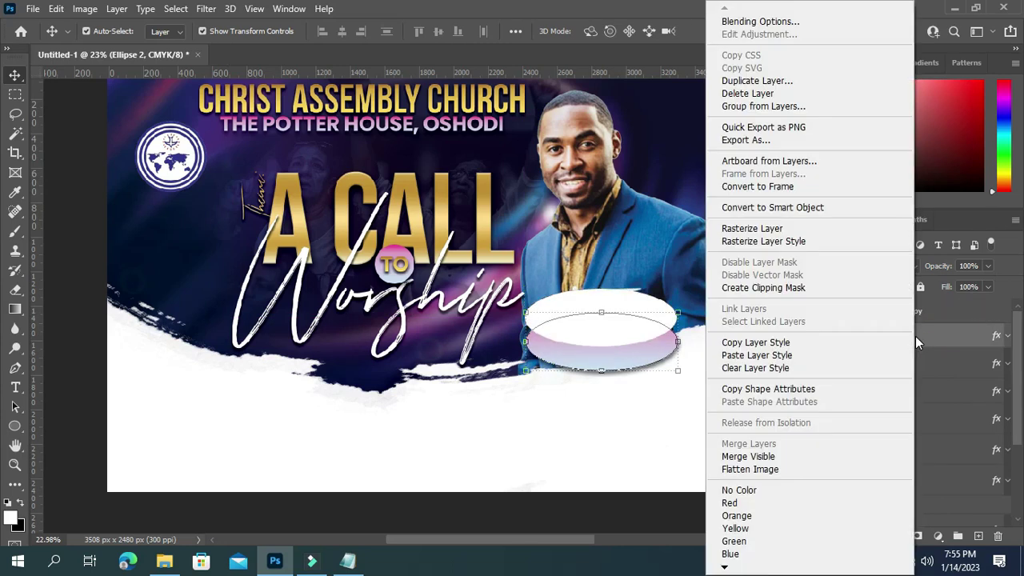
{"action": "left_click", "coordinate": [792, 208]}
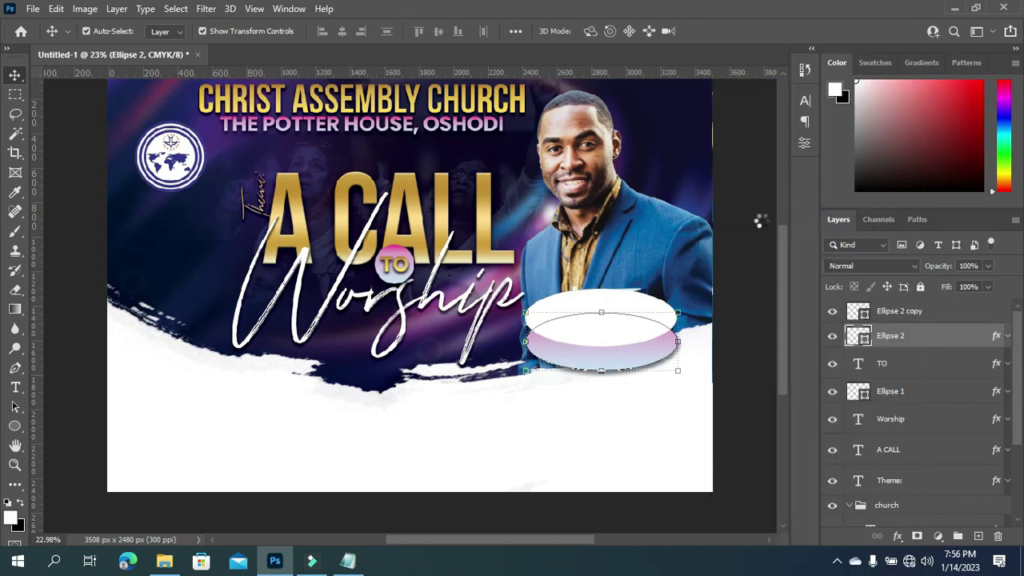
{"action": "left_click", "coordinate": [917, 312]}
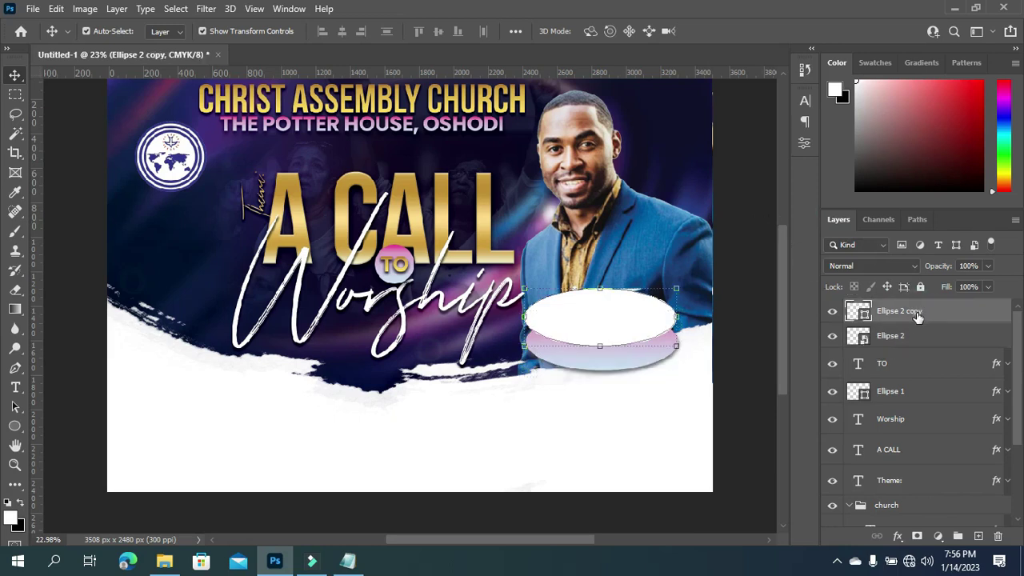
{"action": "right_click", "coordinate": [912, 314]}
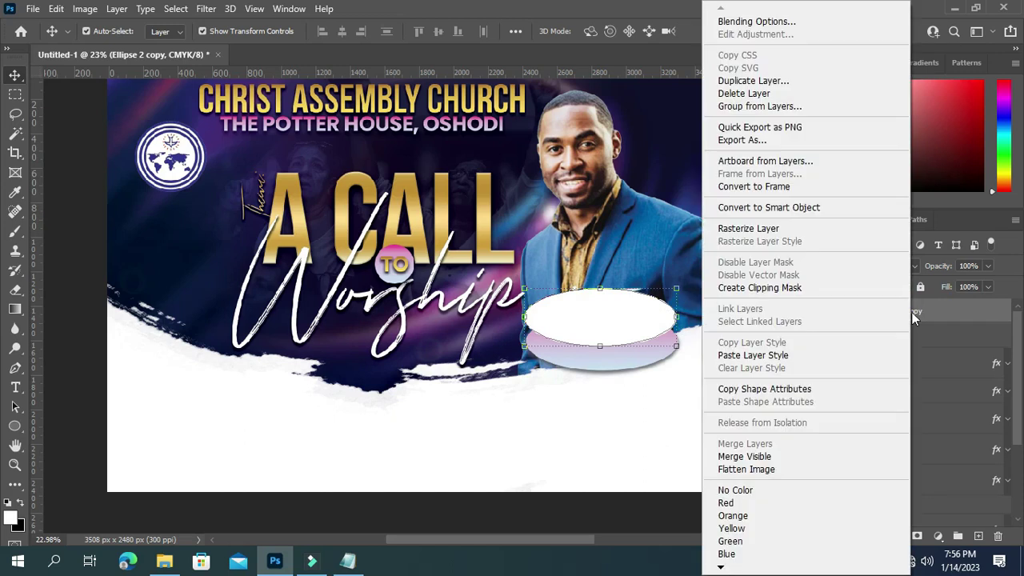
{"action": "left_click", "coordinate": [759, 288]}
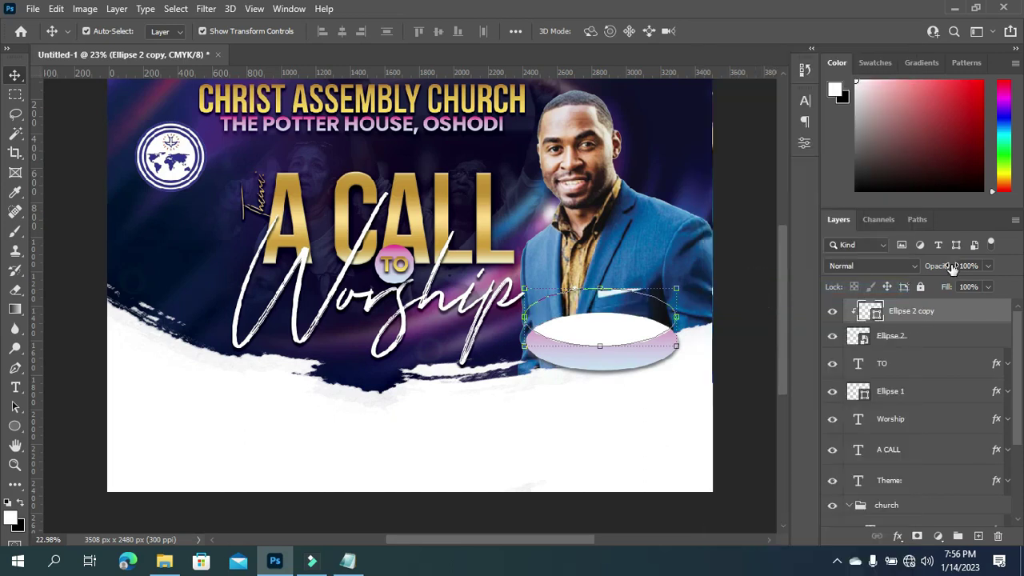
Set the opacity of the clipped Ellipse 2 copy to 60% as a glossy highlight, and leave the layers deselected.
{"action": "left_click_drag", "start_coordinate": [943, 267], "coordinate": [917, 274]}
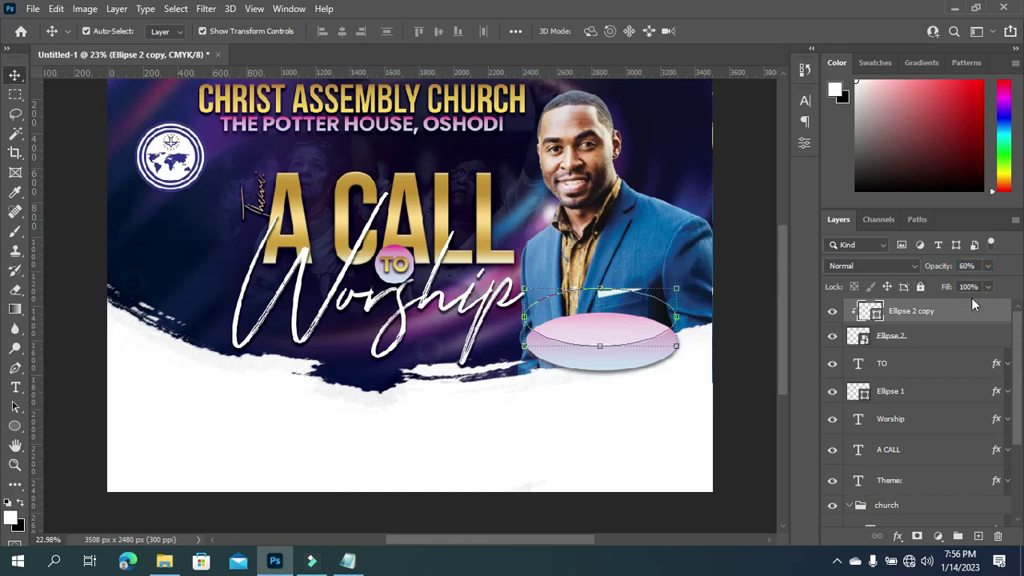
{"action": "left_click", "coordinate": [760, 313]}
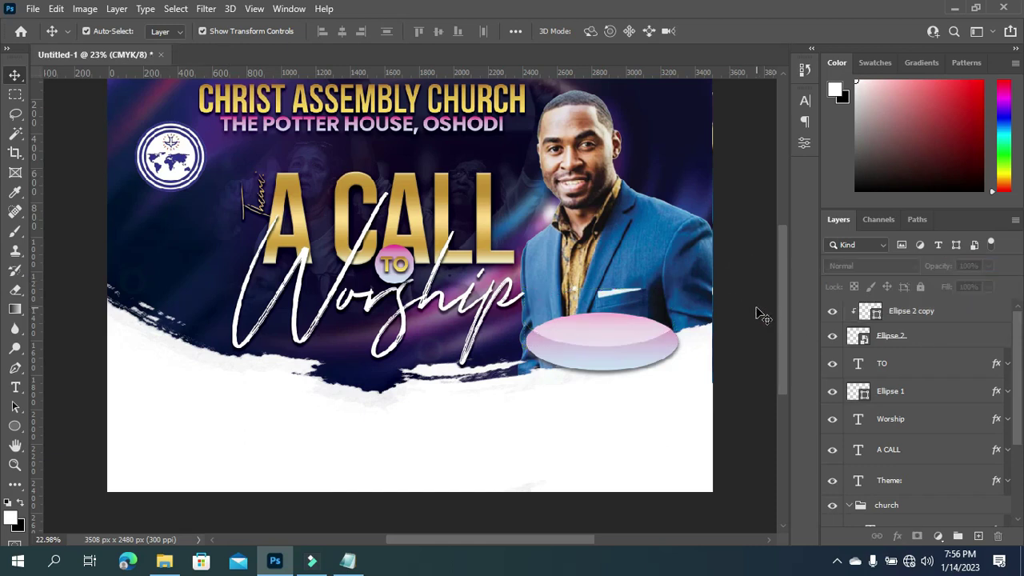
{"action": "left_click", "coordinate": [938, 313]}
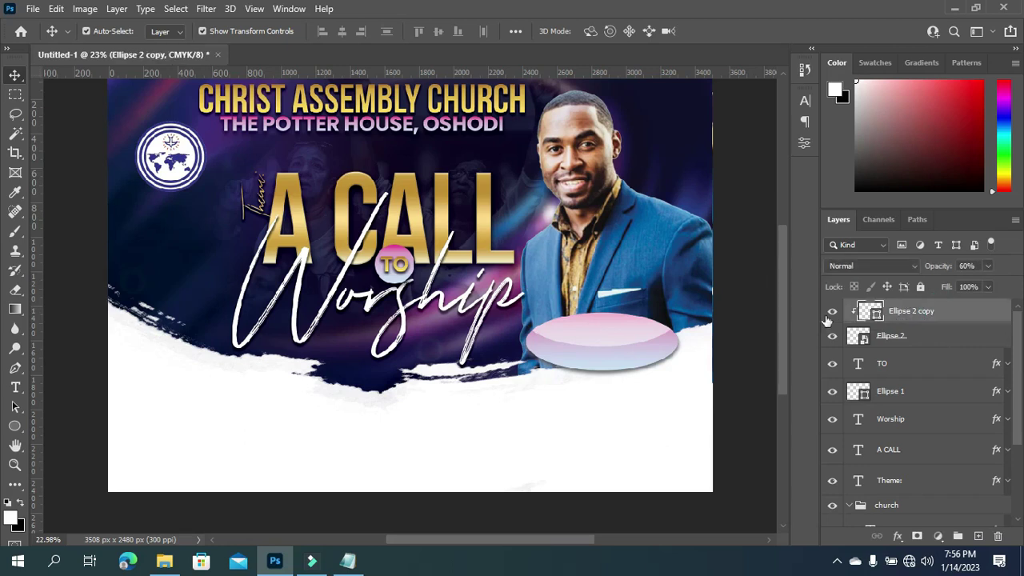
{"action": "left_click", "coordinate": [752, 302]}
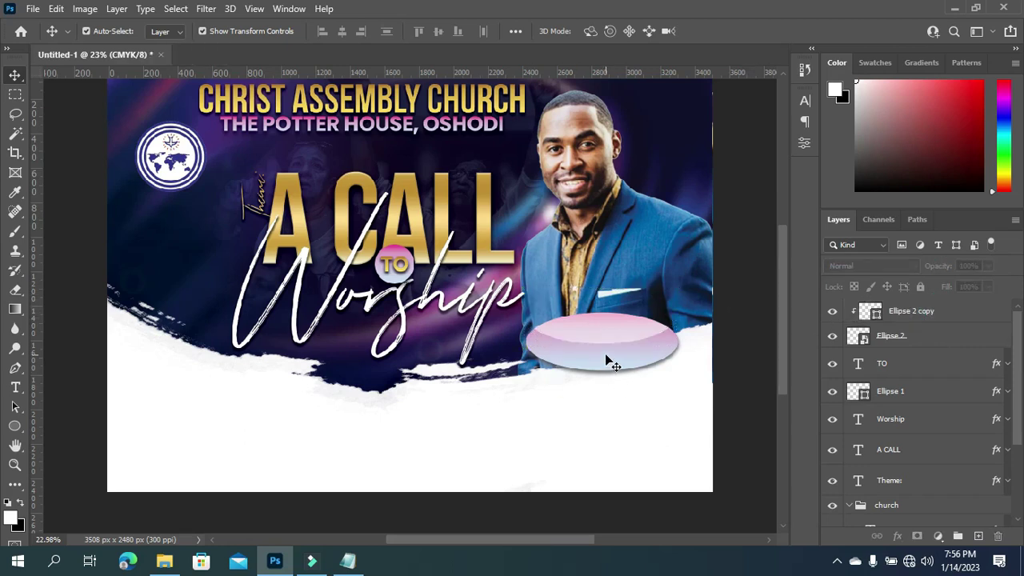
Switch to the Text file in Notepad, copy the first line of the pastor's name, and return to the flyer.
{"action": "left_click", "coordinate": [348, 561]}
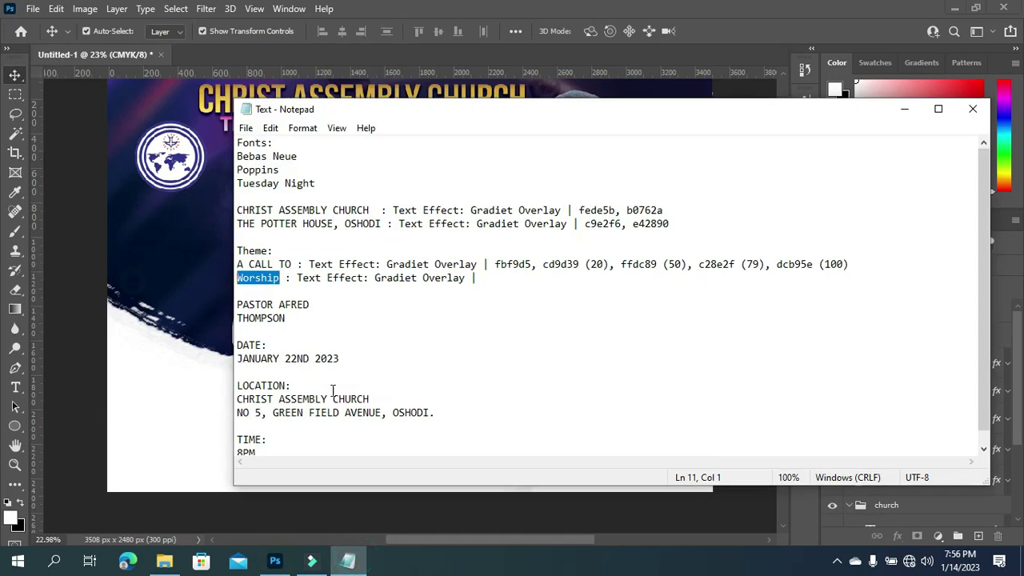
{"action": "left_click_drag", "start_coordinate": [238, 304], "coordinate": [309, 304]}
{"action": "key", "text": "ctrl+c"}
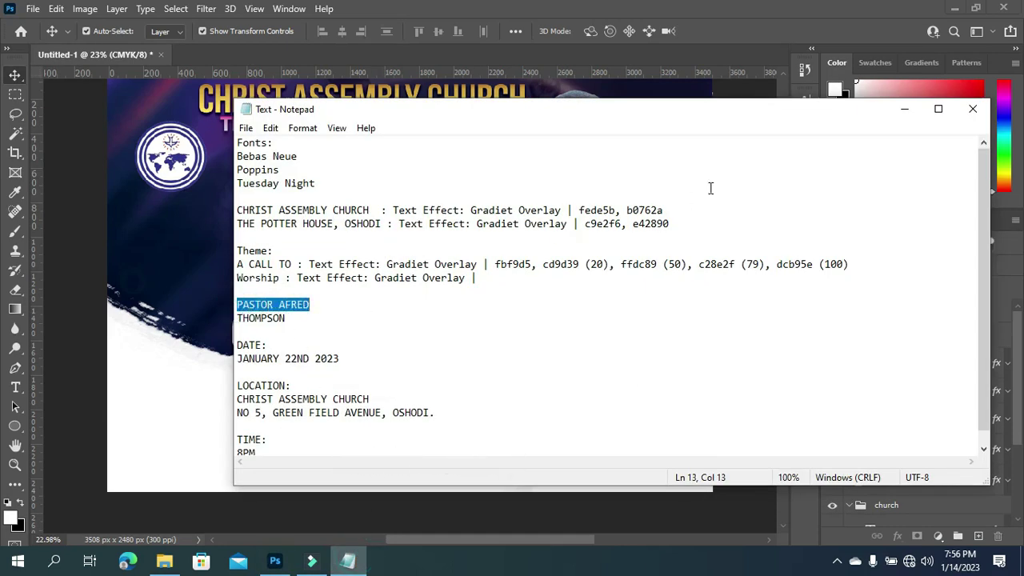
{"action": "left_click", "coordinate": [905, 109]}
Paste the copied pastor's name as a new text layer over the man's jacket, and commit the text.
{"action": "key", "text": "t"}
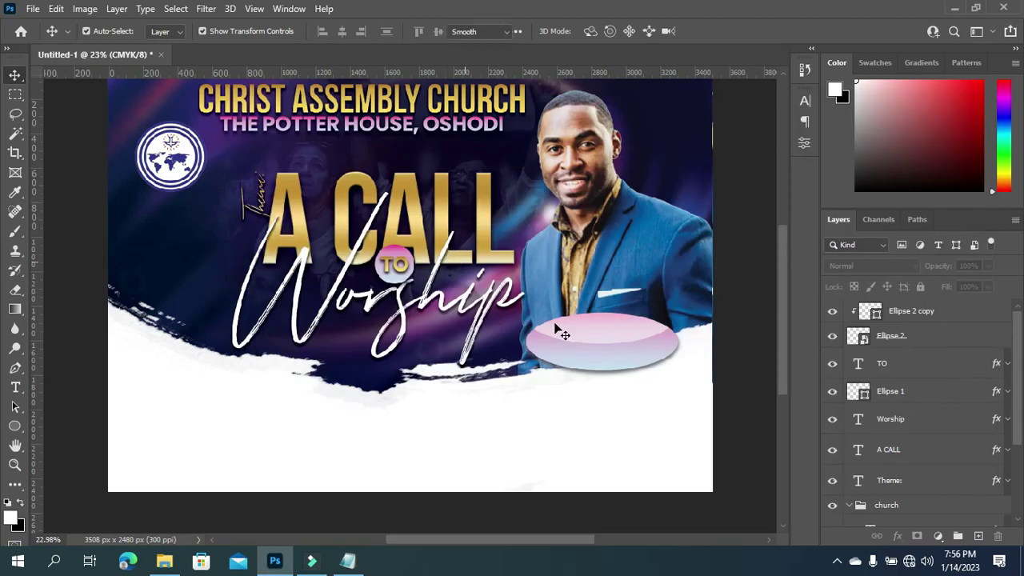
{"action": "left_click", "coordinate": [573, 222]}
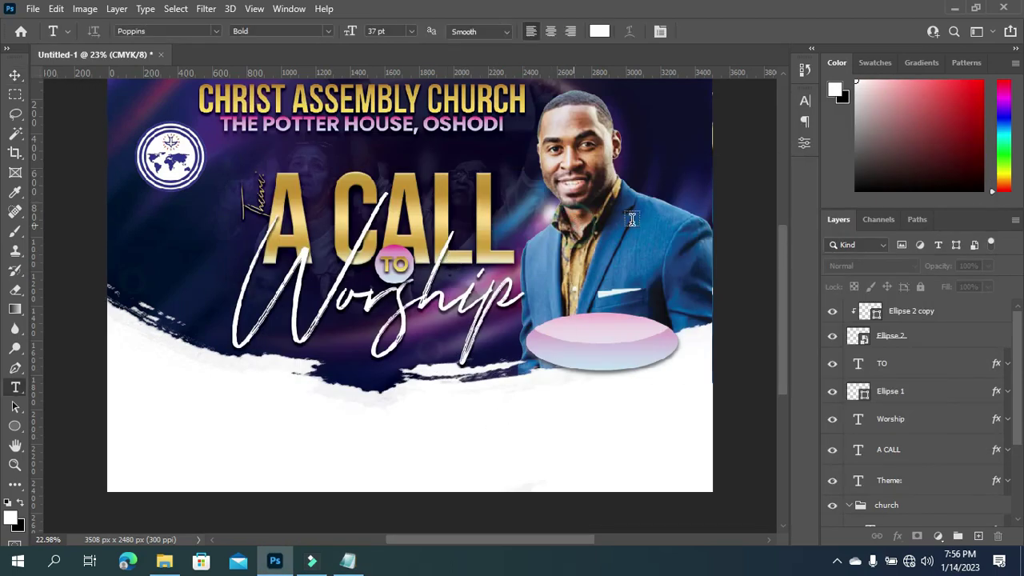
{"action": "key", "text": "ctrl+v"}
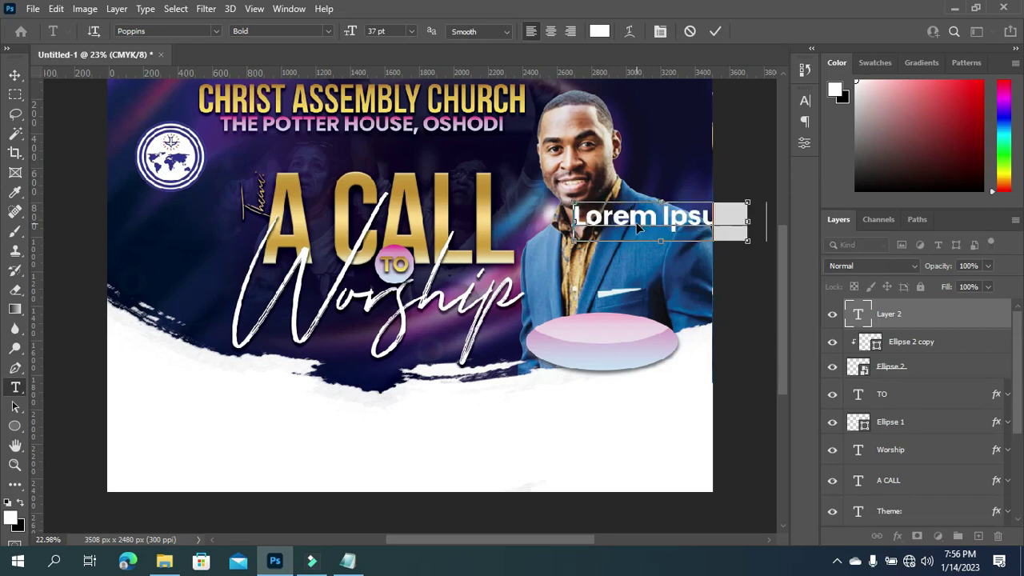
{"action": "left_click", "coordinate": [715, 32]}
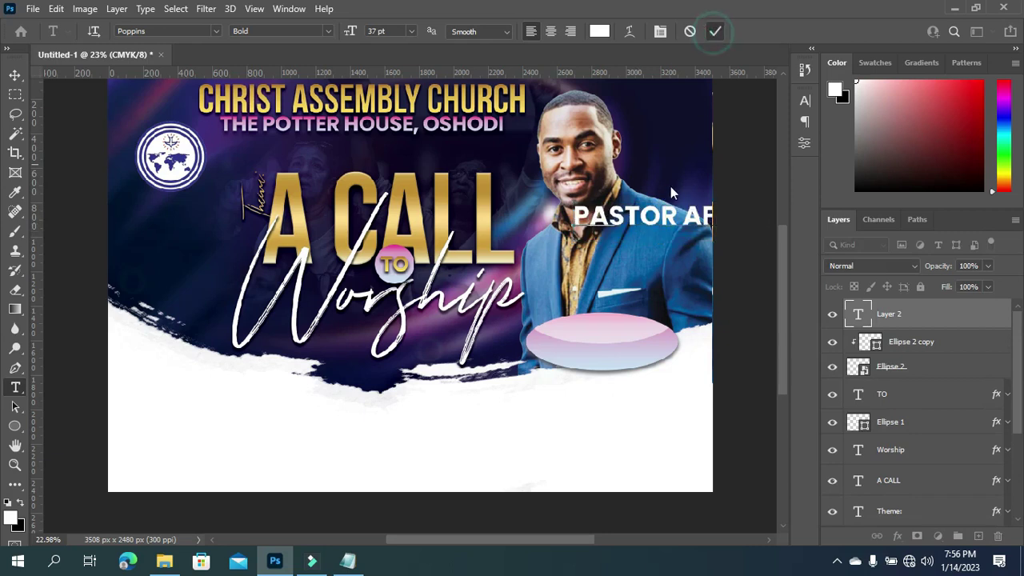
{"action": "left_click", "coordinate": [17, 76]}
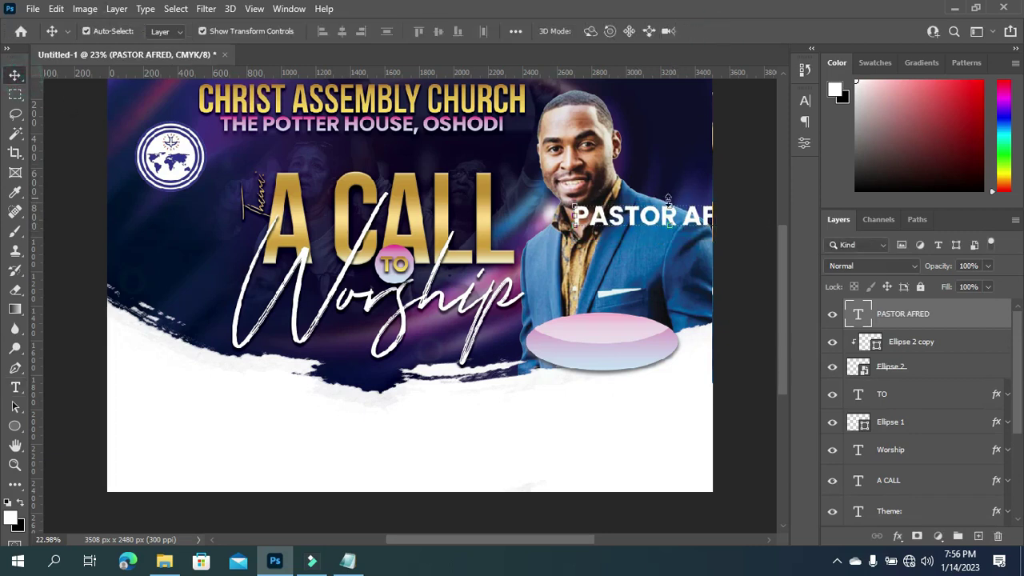
Move the pastor's name text from the jacket down onto the oval nameplate and set its color to black.
{"action": "left_click_drag", "start_coordinate": [663, 220], "coordinate": [620, 332]}
{"action": "key", "text": "t"}
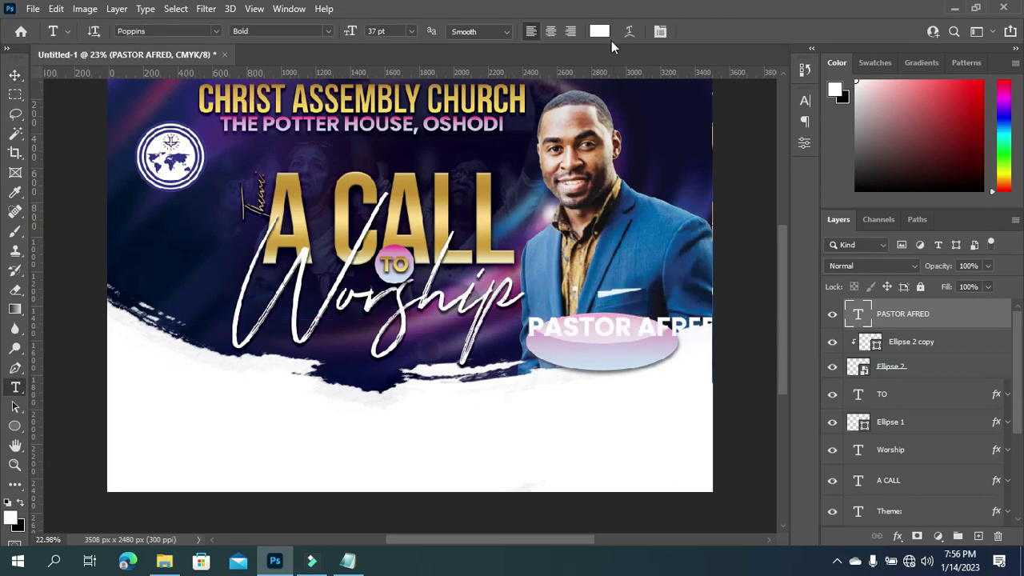
{"action": "left_click", "coordinate": [599, 32]}
{"action": "left_click_drag", "start_coordinate": [668, 307], "coordinate": [618, 349]}
{"action": "left_click", "coordinate": [960, 144]}
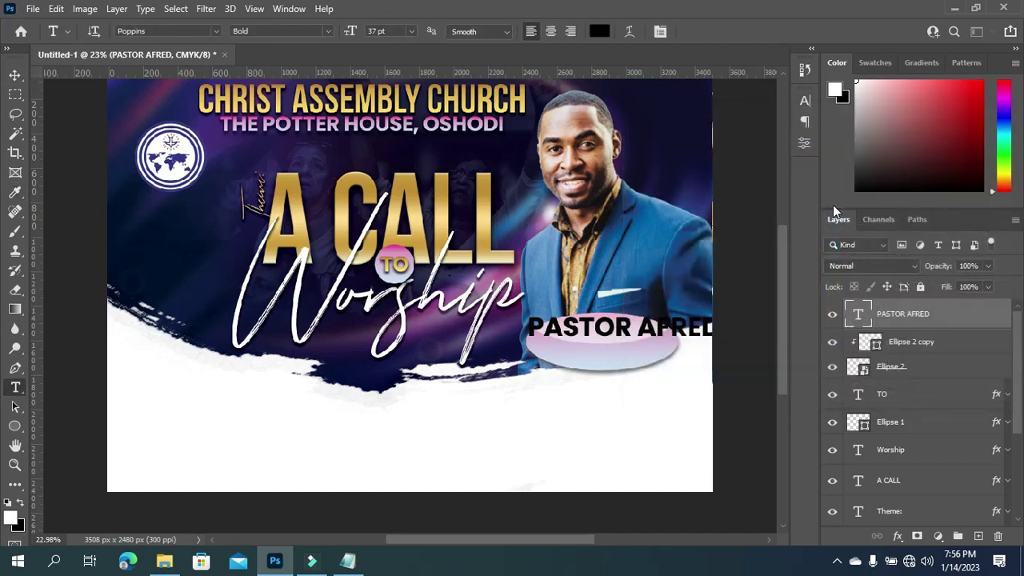
Scale the pastor's name text to about 53% and position it in the upper part of the oval nameplate.
{"action": "left_click", "coordinate": [15, 75]}
{"action": "scroll", "coordinate": [779, 335], "scroll_direction": "down", "scroll_amount": 1}
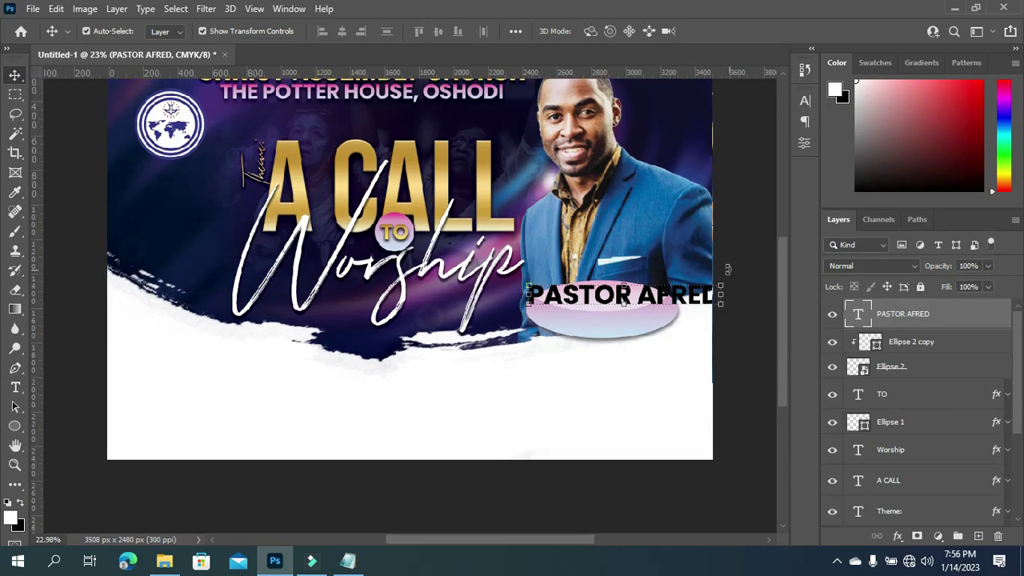
{"action": "left_click", "coordinate": [722, 294]}
{"action": "left_click_drag", "start_coordinate": [723, 294], "coordinate": [617, 300]}
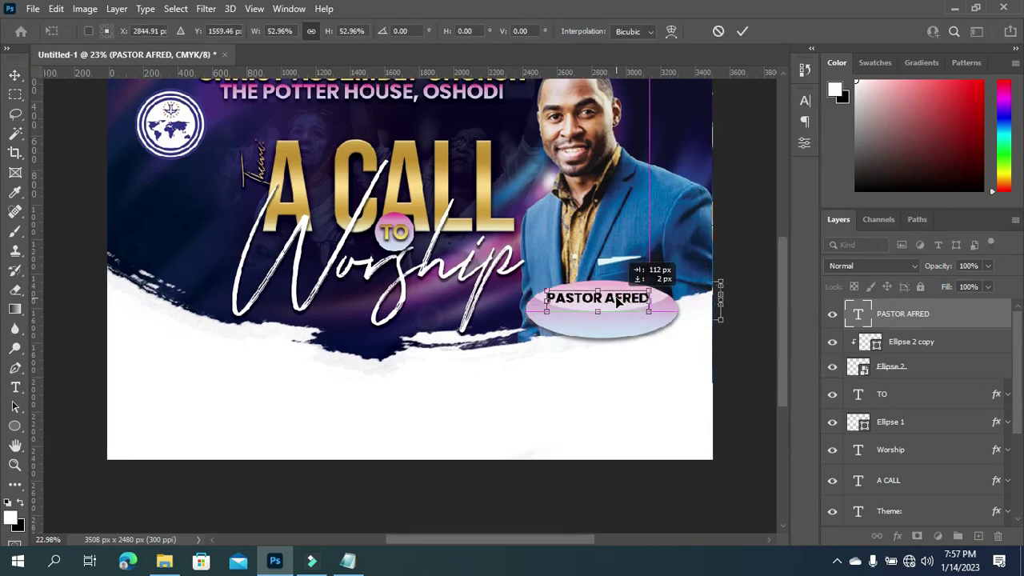
{"action": "key", "text": "Return"}
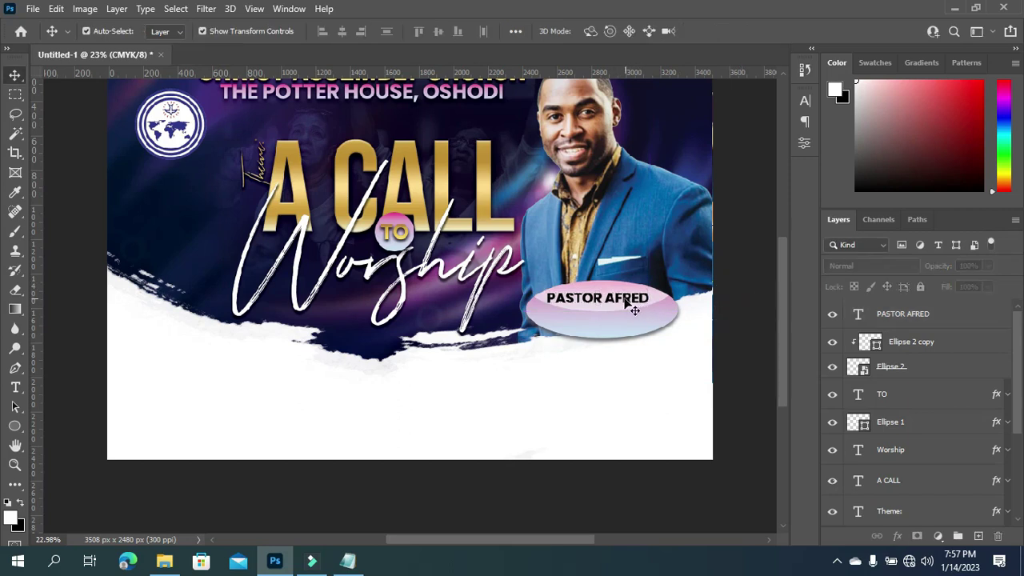
Duplicate the name text layer and place the copy directly below the original on the oval.
{"action": "left_click", "coordinate": [625, 298]}
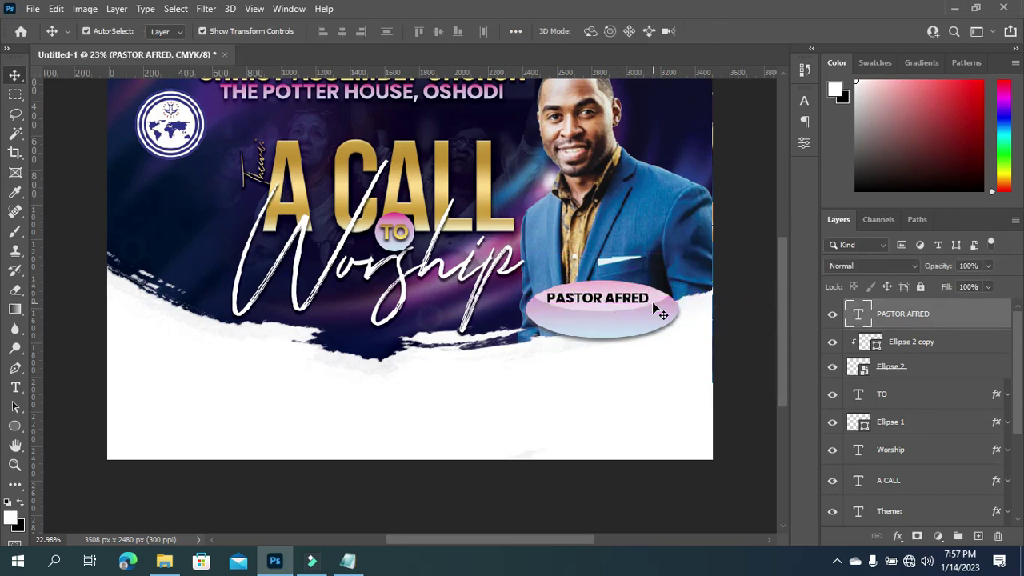
{"action": "key", "text": "ctrl+j"}
{"action": "key", "text": "ctrl+j"}
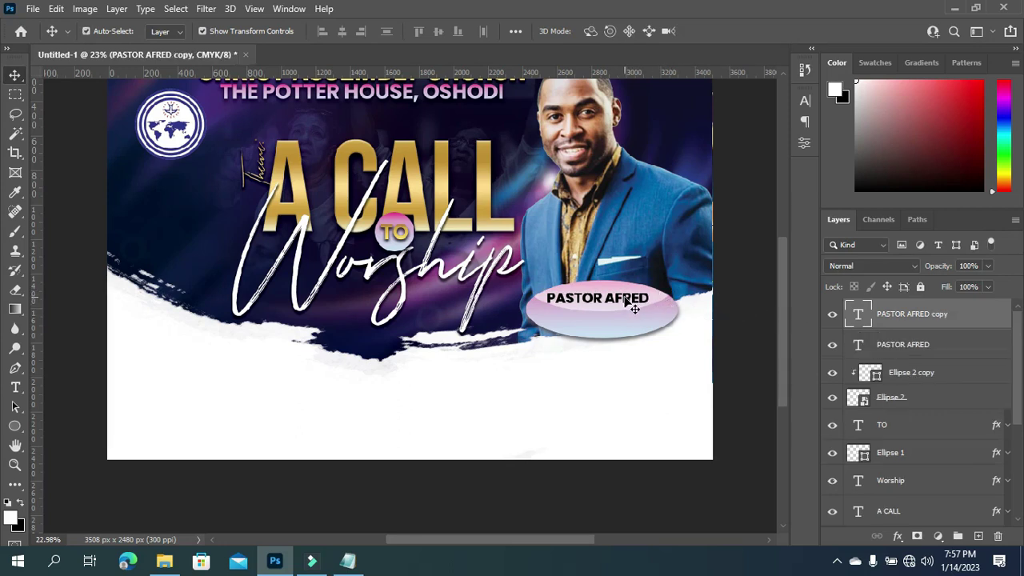
{"action": "left_click_drag", "start_coordinate": [626, 302], "coordinate": [625, 314]}
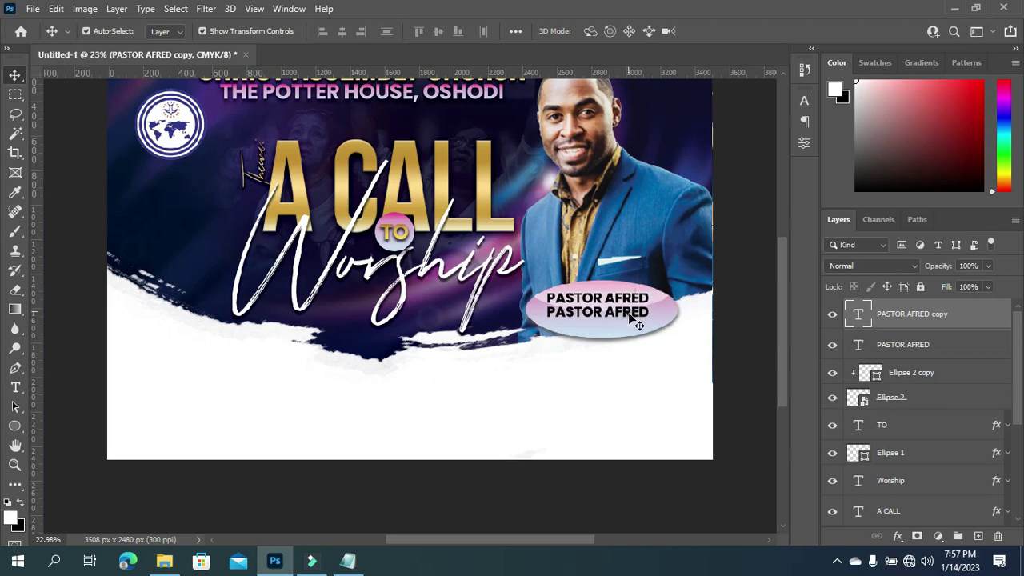
Switch to the Text file in Notepad, copy the pastor's surname, and return to the flyer.
{"action": "left_click", "coordinate": [348, 560]}
{"action": "left_click_drag", "start_coordinate": [285, 318], "coordinate": [238, 318]}
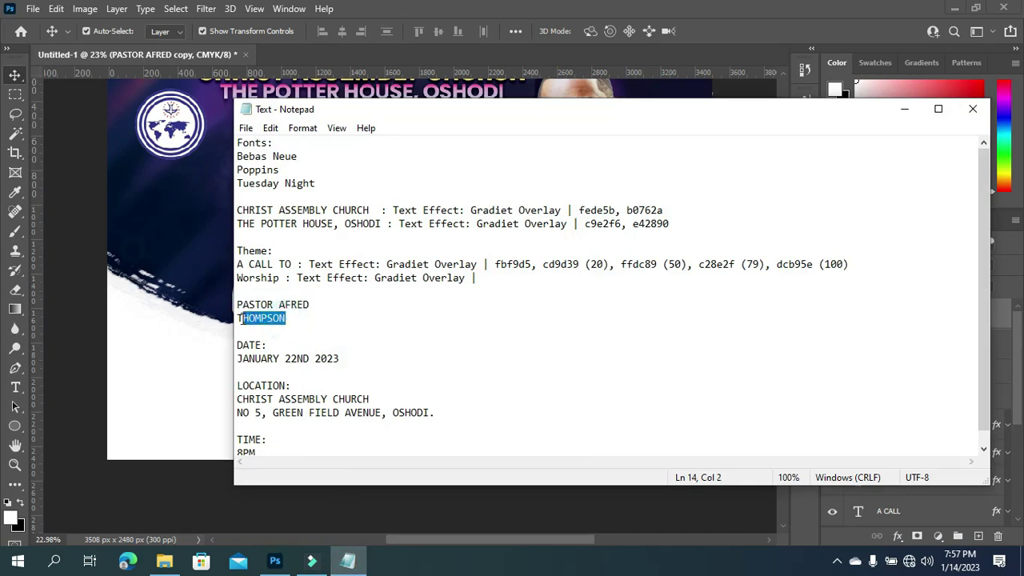
{"action": "key", "text": "ctrl+c"}
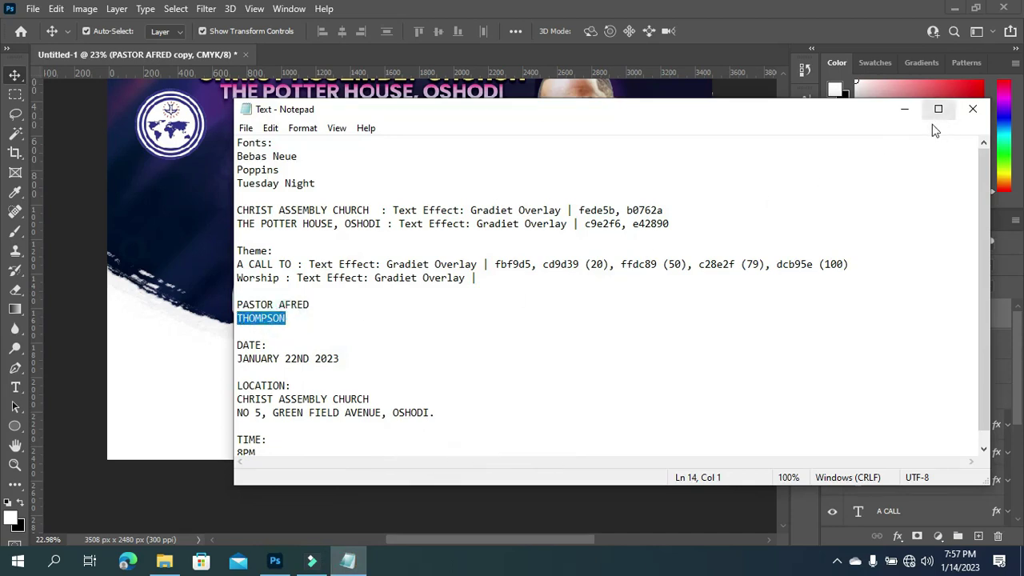
{"action": "left_click", "coordinate": [904, 109]}
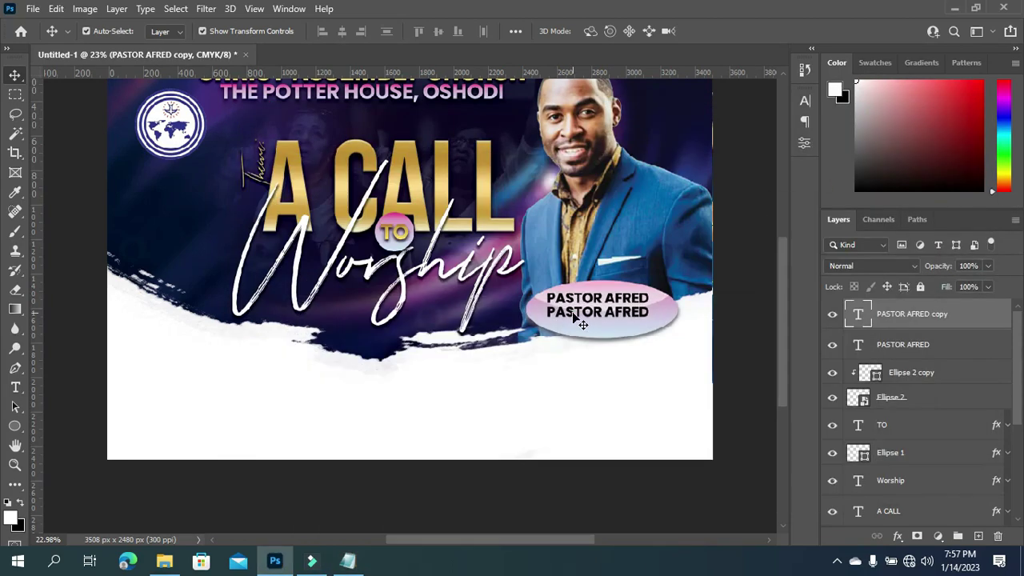
Replace the duplicated line's text with the copied surname and commit the text.
{"action": "double_click", "coordinate": [576, 320]}
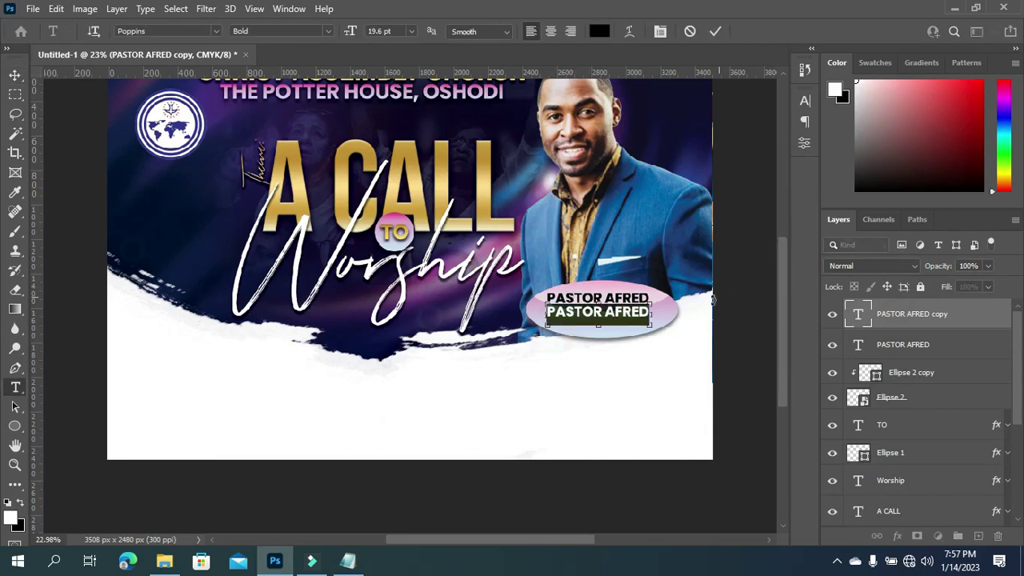
{"action": "key", "text": "ctrl+v"}
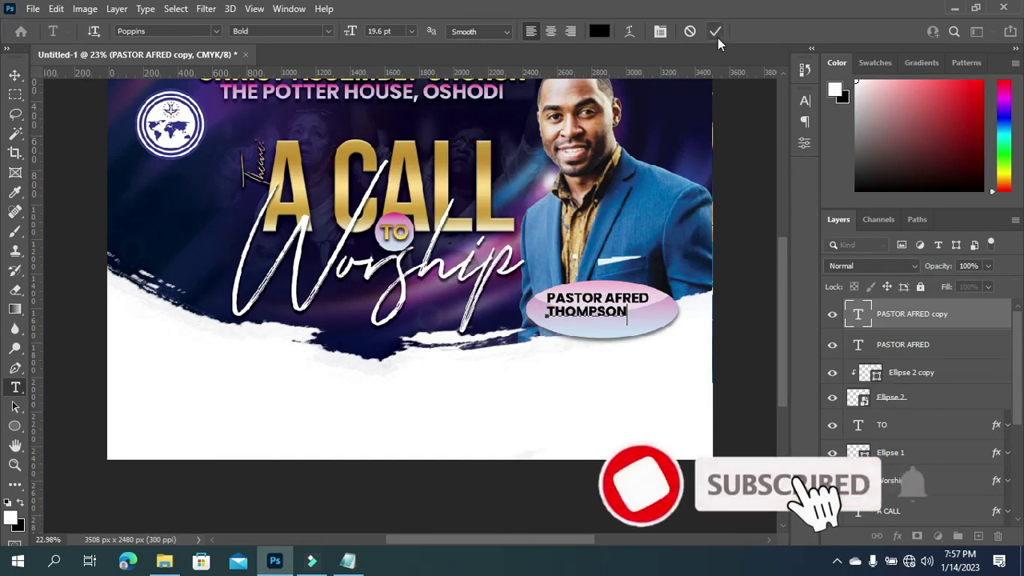
{"action": "key", "text": "ctrl+Return"}
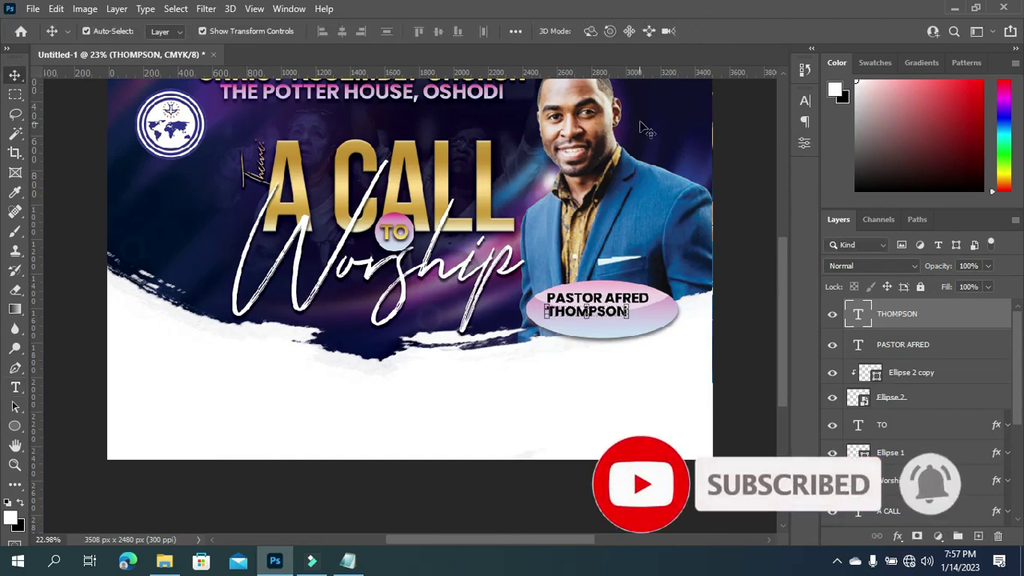
Scale the surname to about 127% to match the width of the line above, nudge it slightly down, and deselect it.
{"action": "key", "text": "ctrl+t"}
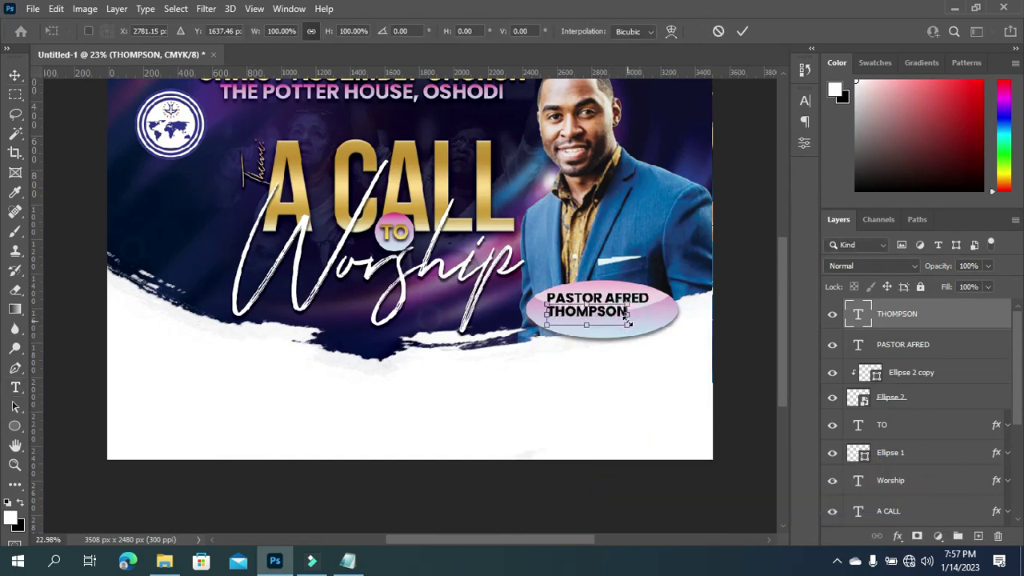
{"action": "left_click_drag", "start_coordinate": [629, 319], "coordinate": [654, 317]}
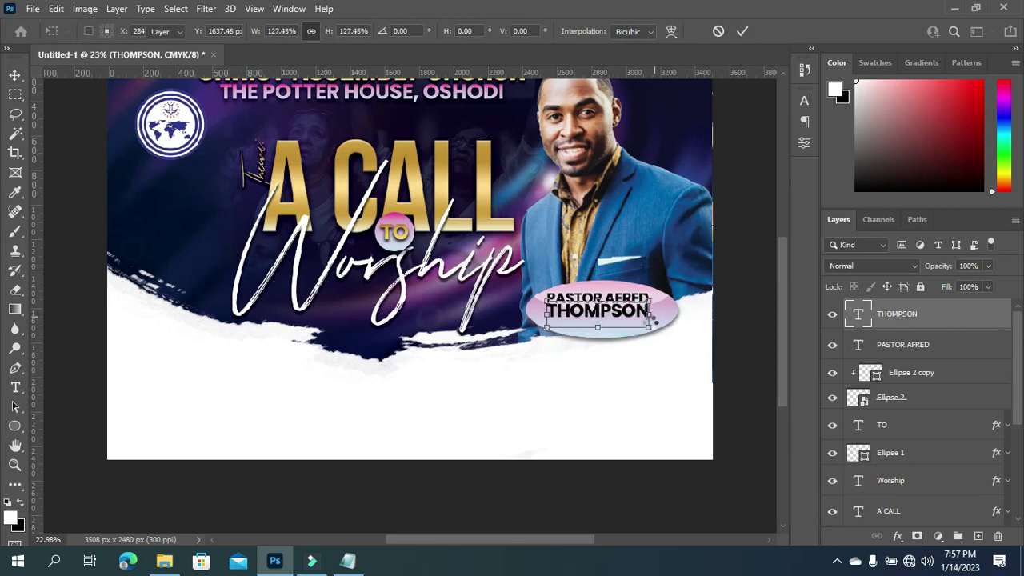
{"action": "key", "text": "Return"}
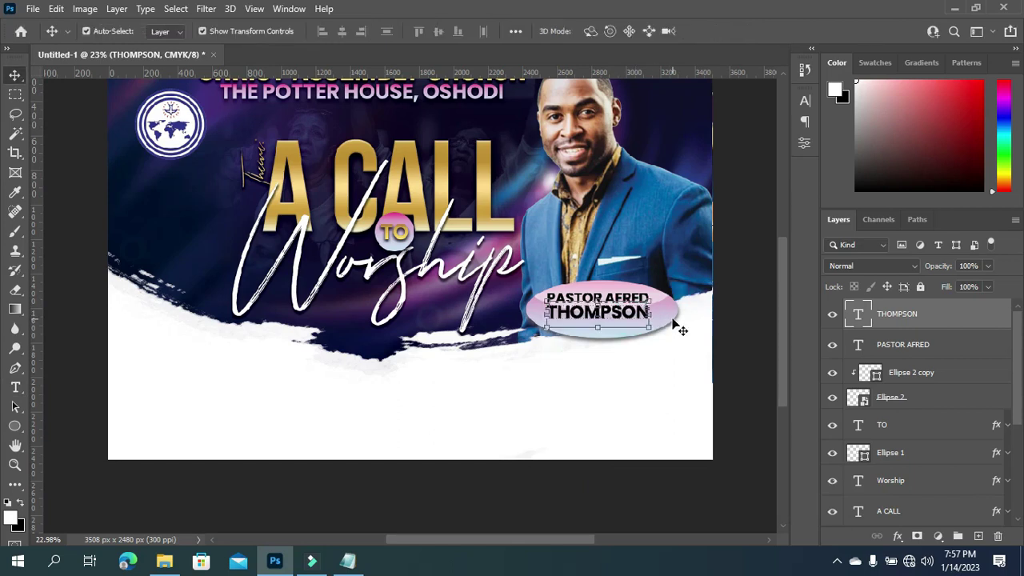
{"action": "key", "text": "Down"}
{"action": "key", "text": "Down"}
{"action": "key", "text": "Down"}
{"action": "key", "text": "Down"}
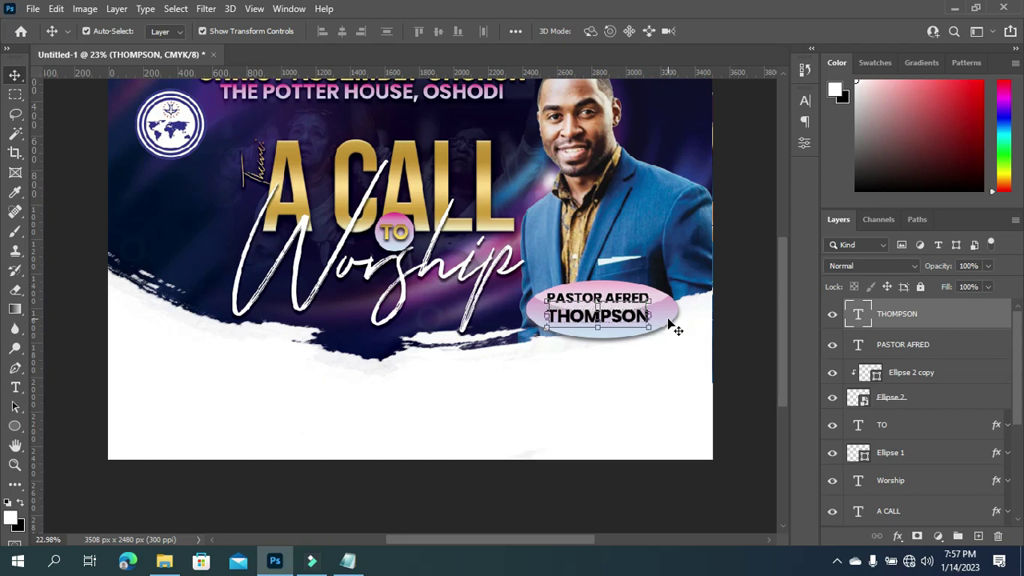
{"action": "left_click", "coordinate": [748, 248]}
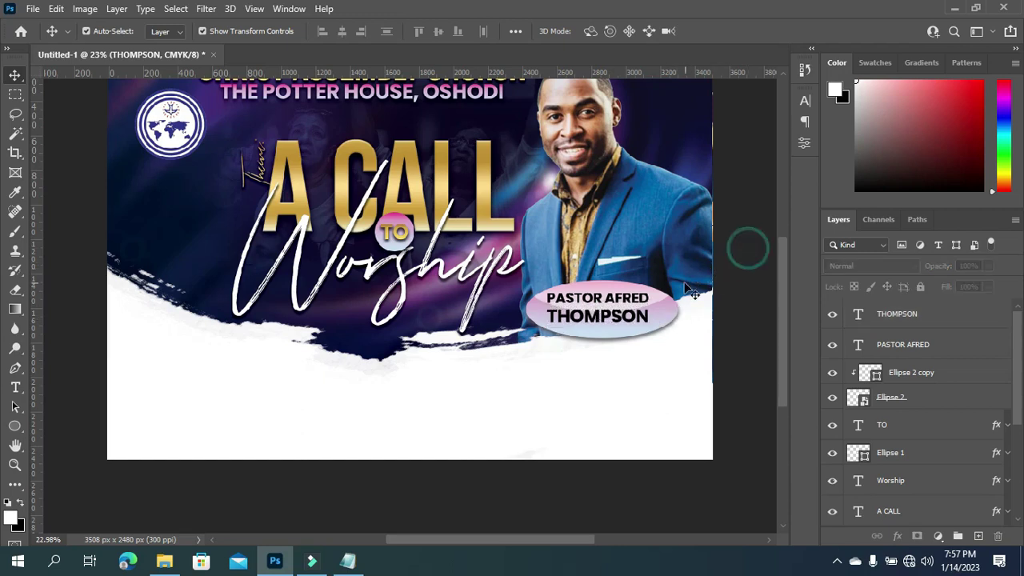
Nudge the upper line of the pastor's name down closer to the surname, and deselect it.
{"action": "left_click", "coordinate": [638, 301]}
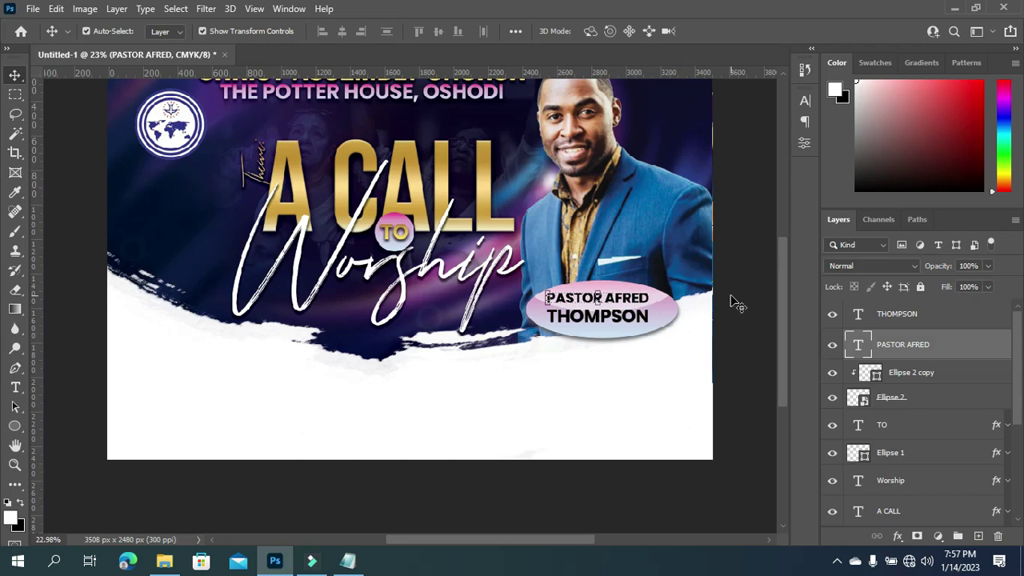
{"action": "key", "text": "Down"}
{"action": "key", "text": "Down"}
{"action": "key", "text": "Down"}
{"action": "key", "text": "Down"}
{"action": "key", "text": "Down"}
{"action": "key", "text": "Down"}
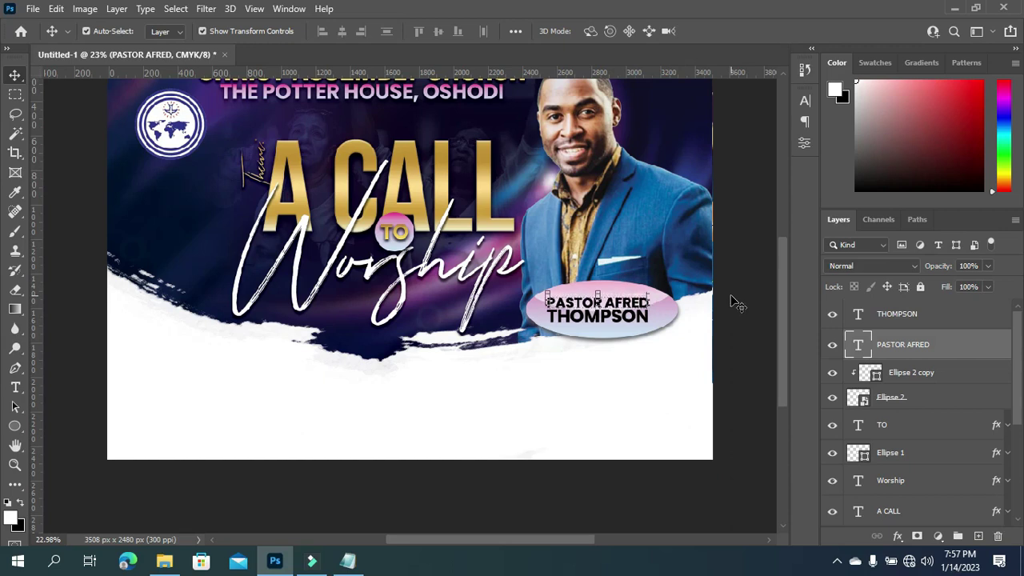
{"action": "left_click", "coordinate": [741, 294]}
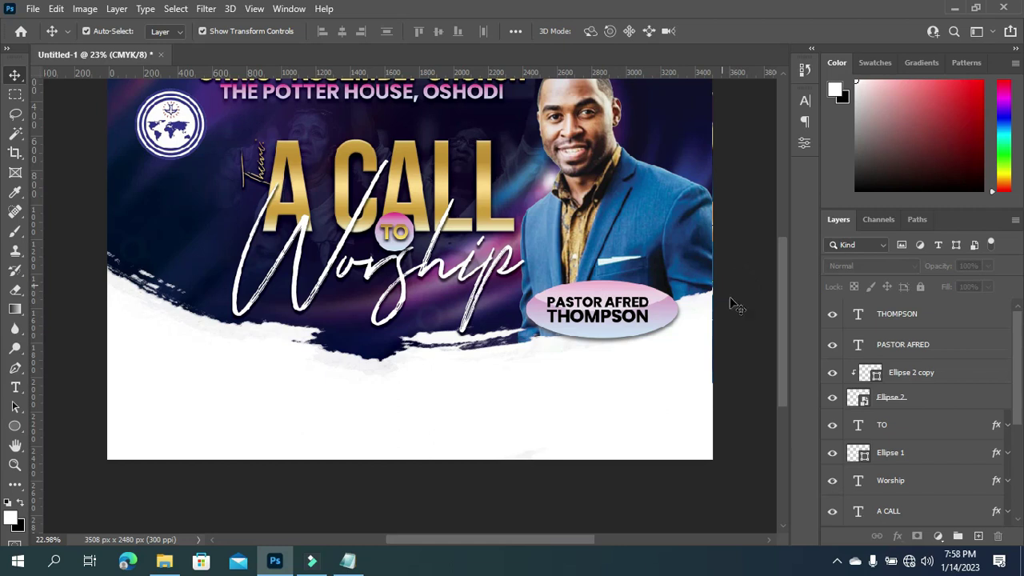
Copy the layer style from the TO text layer, paste it onto the surname layer, and collapse that layer's effects list.
{"action": "mouse_move", "coordinate": [1019, 391]}
{"action": "left_mouse_down"}
{"action": "mouse_move", "coordinate": [1018, 464]}
{"action": "mouse_move", "coordinate": [1014, 390]}
{"action": "left_mouse_up"}
{"action": "left_click", "coordinate": [955, 430]}
{"action": "right_click", "coordinate": [955, 430]}
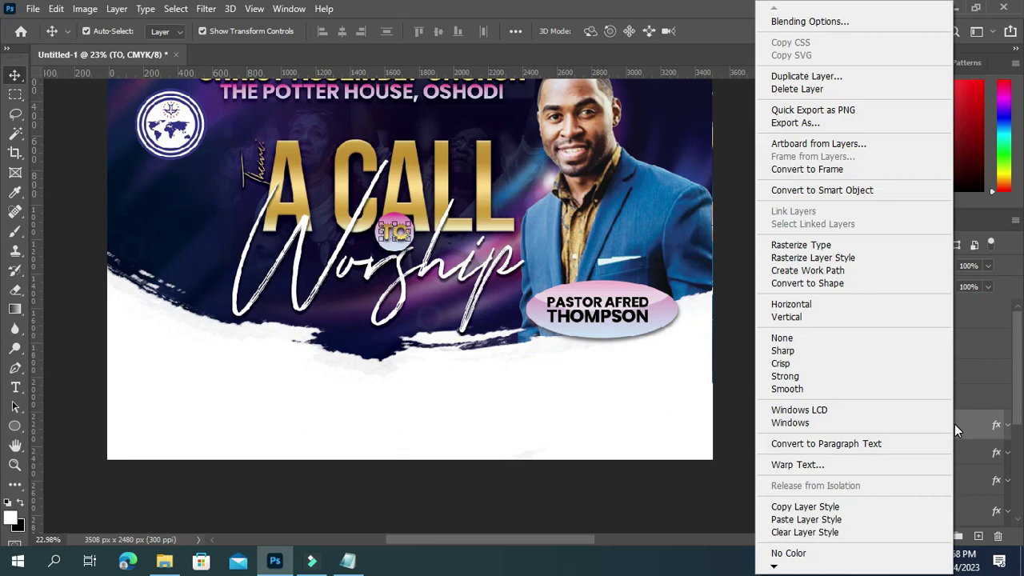
{"action": "left_click", "coordinate": [827, 508]}
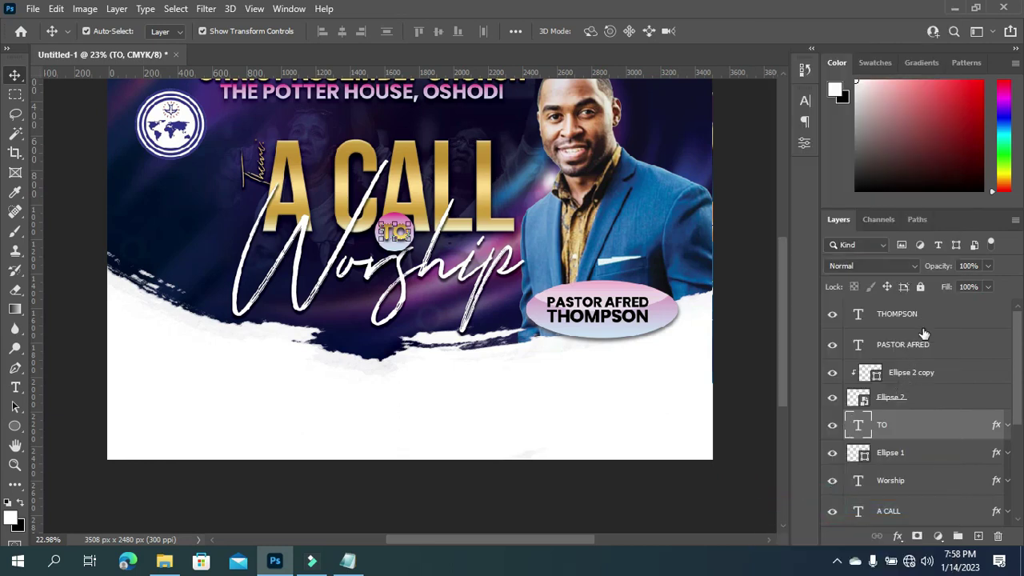
{"action": "left_click", "coordinate": [925, 316]}
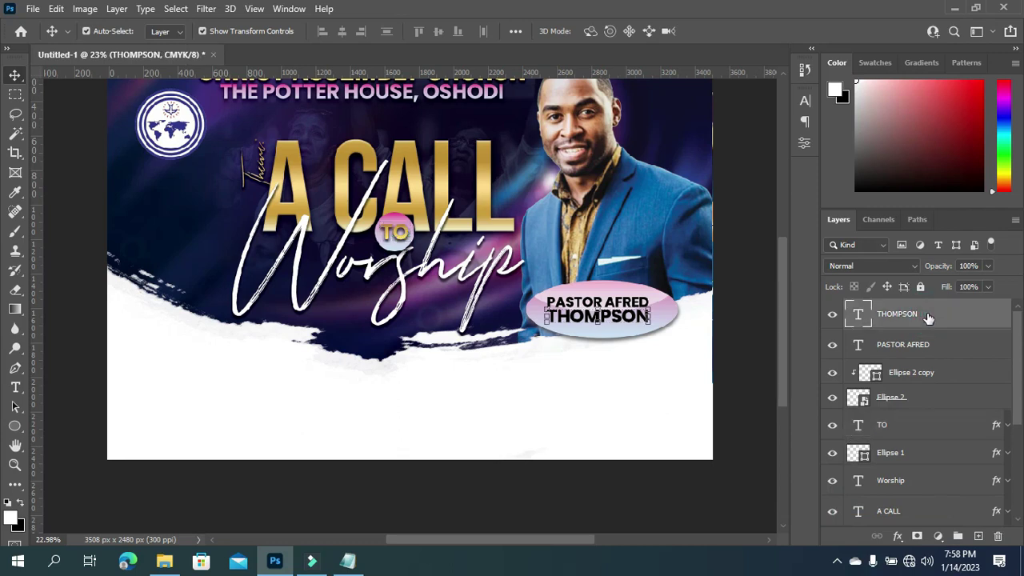
{"action": "right_click", "coordinate": [927, 318]}
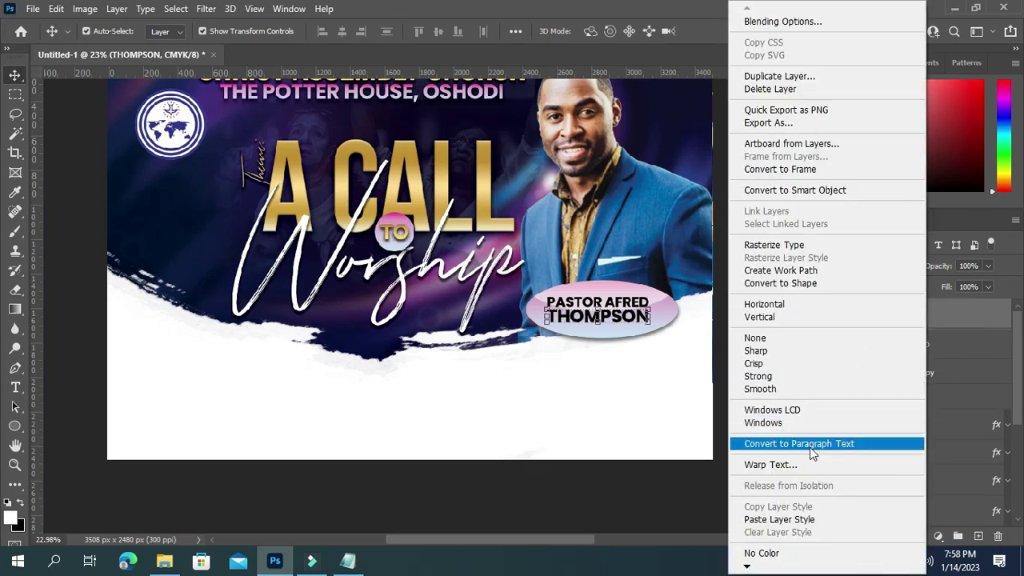
{"action": "left_click", "coordinate": [792, 519]}
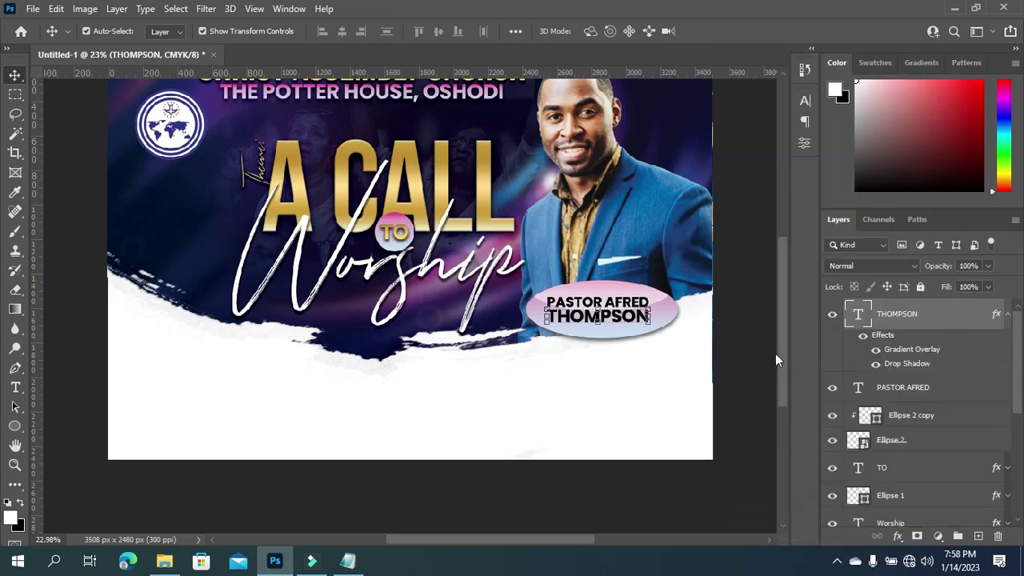
{"action": "left_click", "coordinate": [756, 302]}
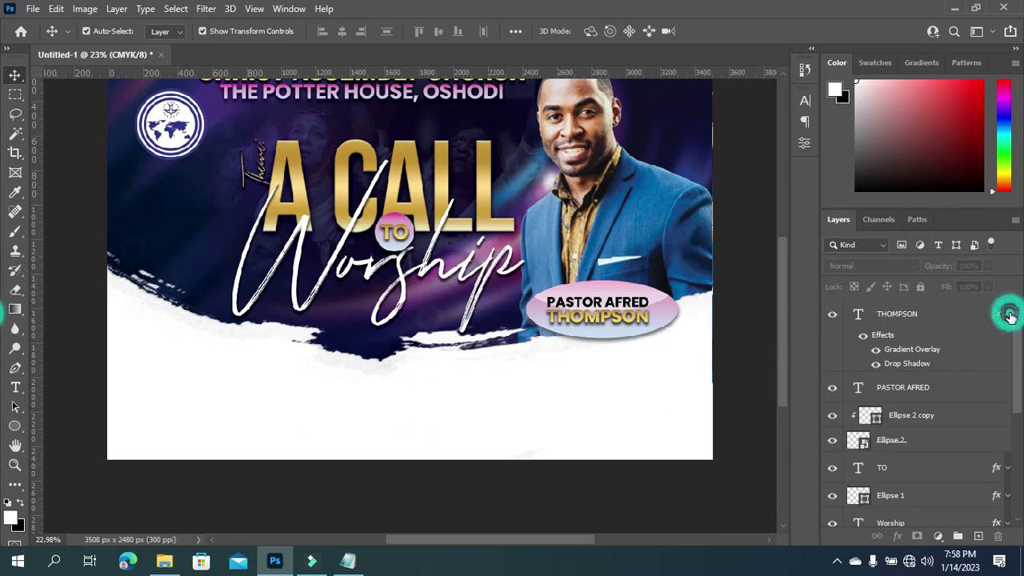
{"action": "left_click", "coordinate": [1007, 314]}
Group the TO text layer with Ellipse 1 and rename the group TO.
{"action": "left_click", "coordinate": [899, 432]}
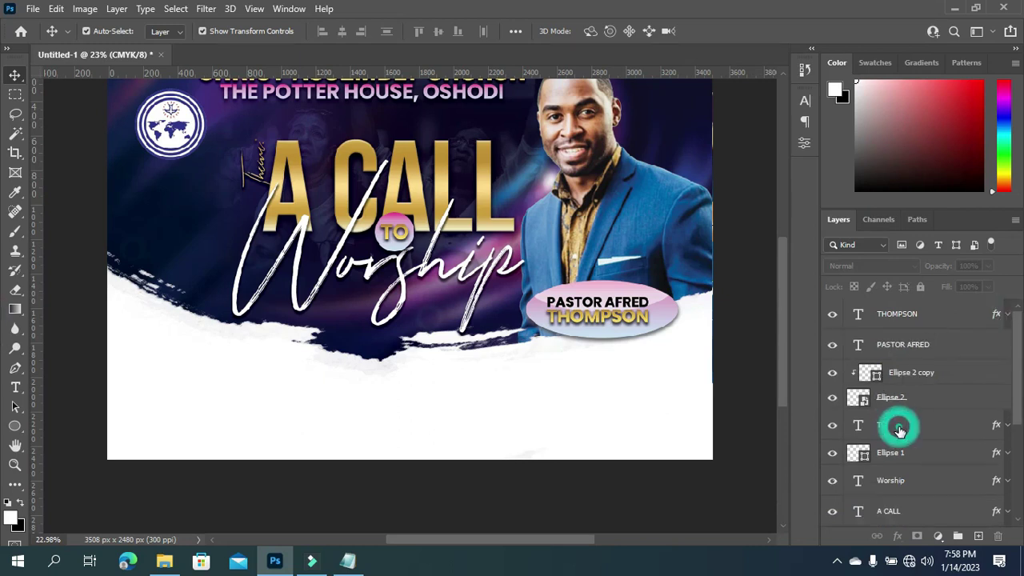
{"action": "left_click", "coordinate": [913, 453], "text": "ctrl"}
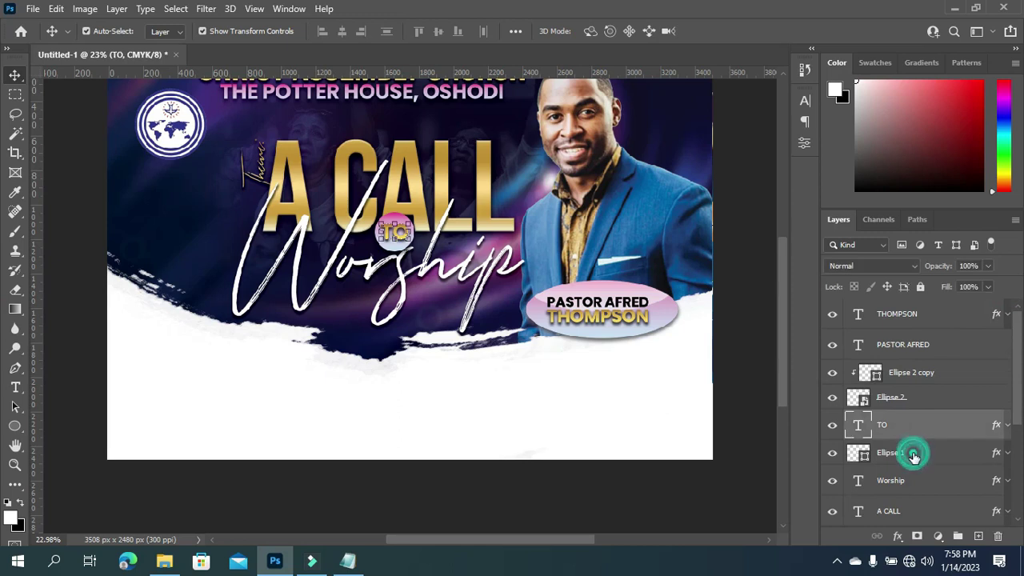
{"action": "key", "text": "ctrl+g"}
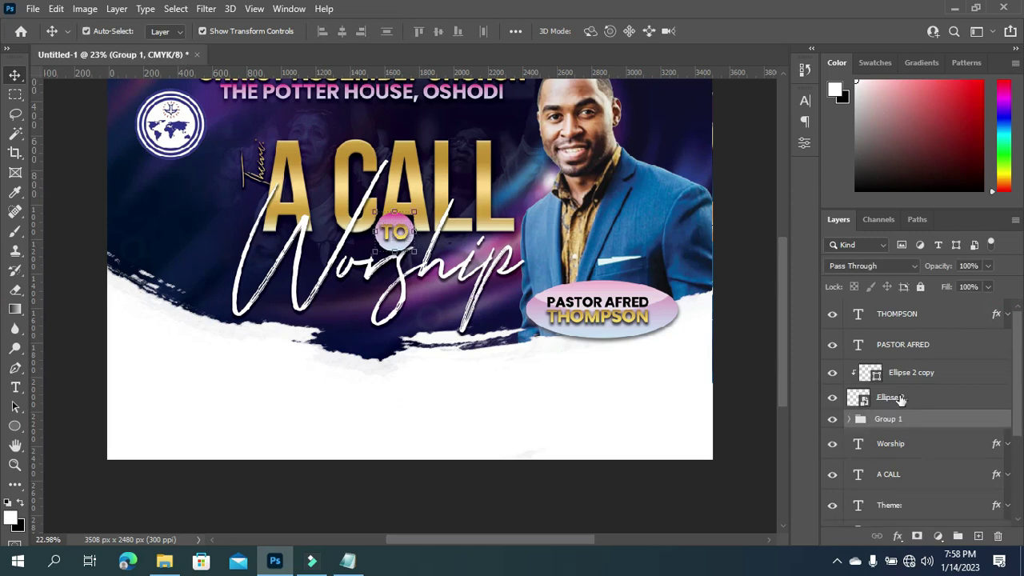
{"action": "left_click", "coordinate": [892, 420]}
{"action": "double_click", "coordinate": [893, 420]}
{"action": "type", "text": "TO"}
{"action": "key", "text": "Return"}
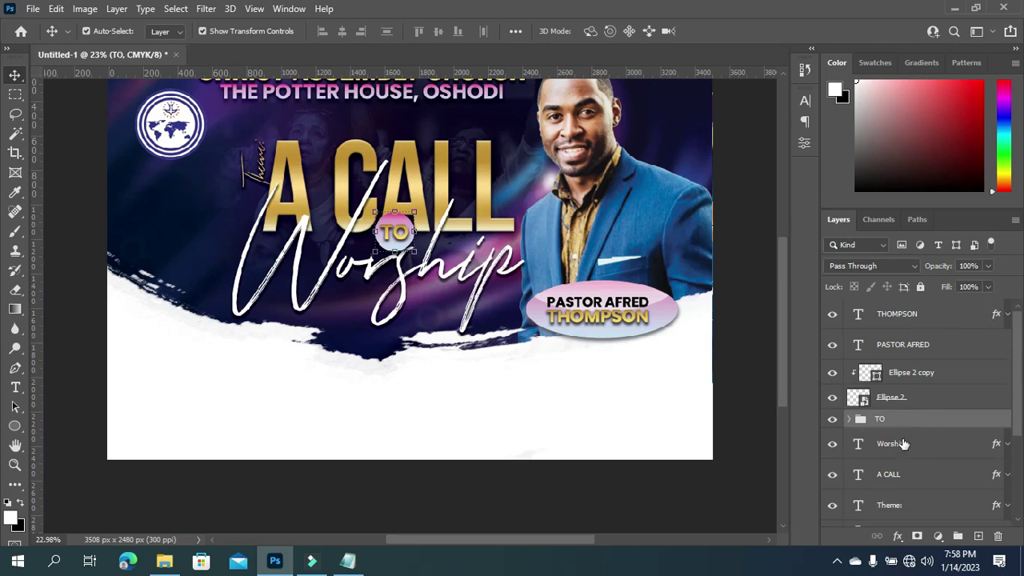
Group the nameplate layers, from Ellipse 2 up through the pastor's surname text.
{"action": "left_click", "coordinate": [918, 398]}
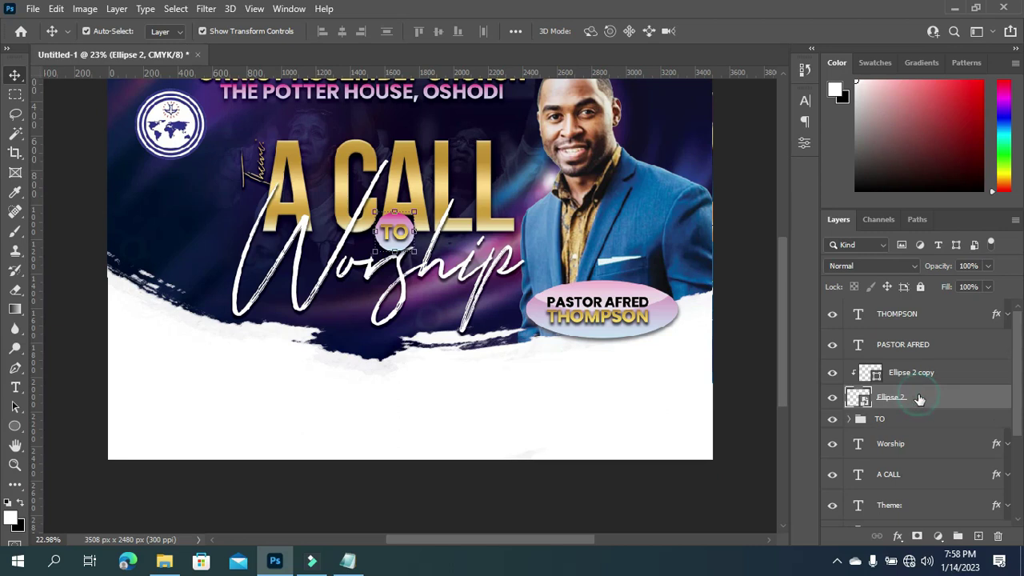
{"action": "left_click", "coordinate": [921, 316], "text": "shift"}
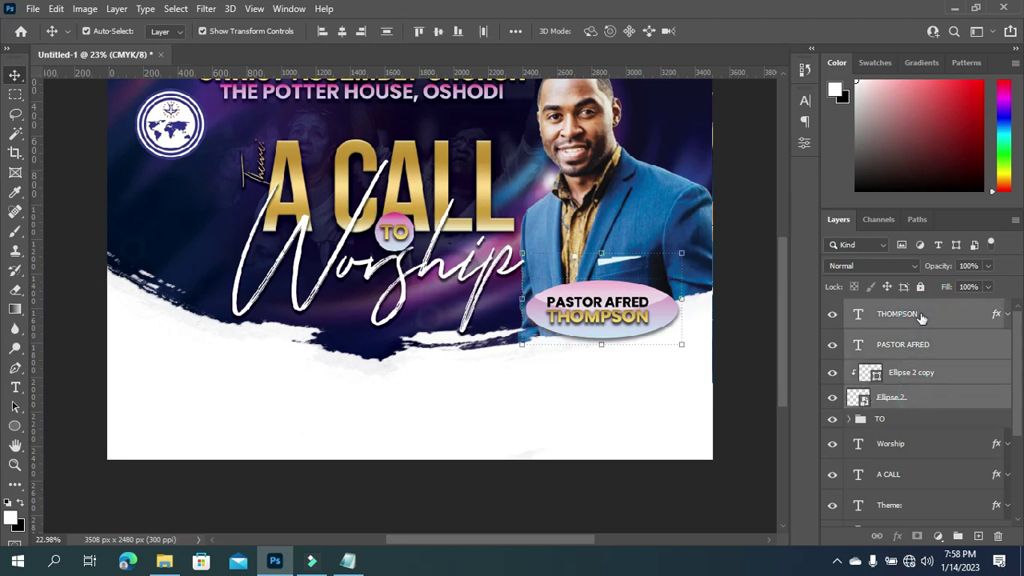
{"action": "key", "text": "ctrl+g"}
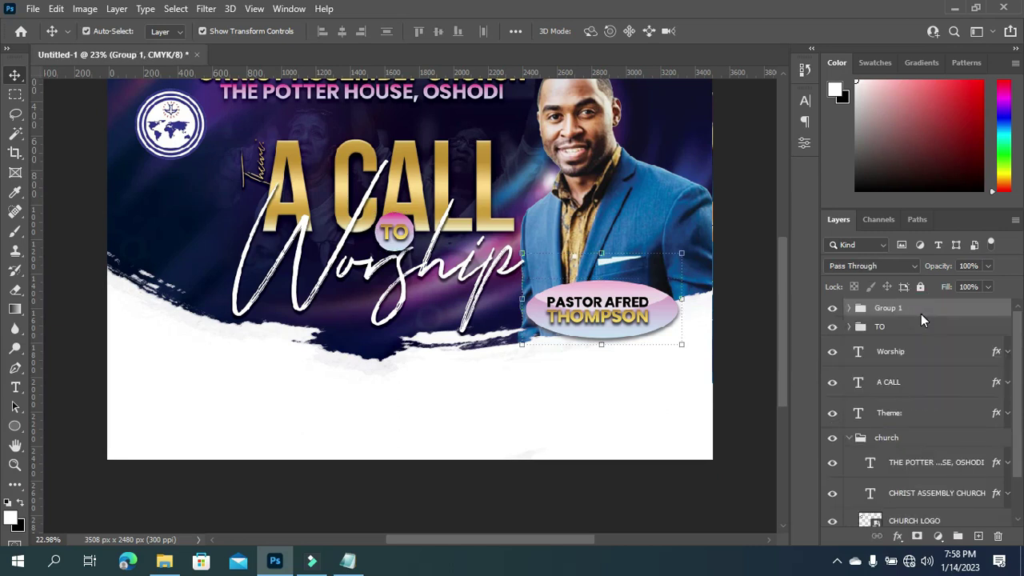
Rename the pastor nameplate's new group to NAME and collapse the church group.
{"action": "double_click", "coordinate": [890, 309]}
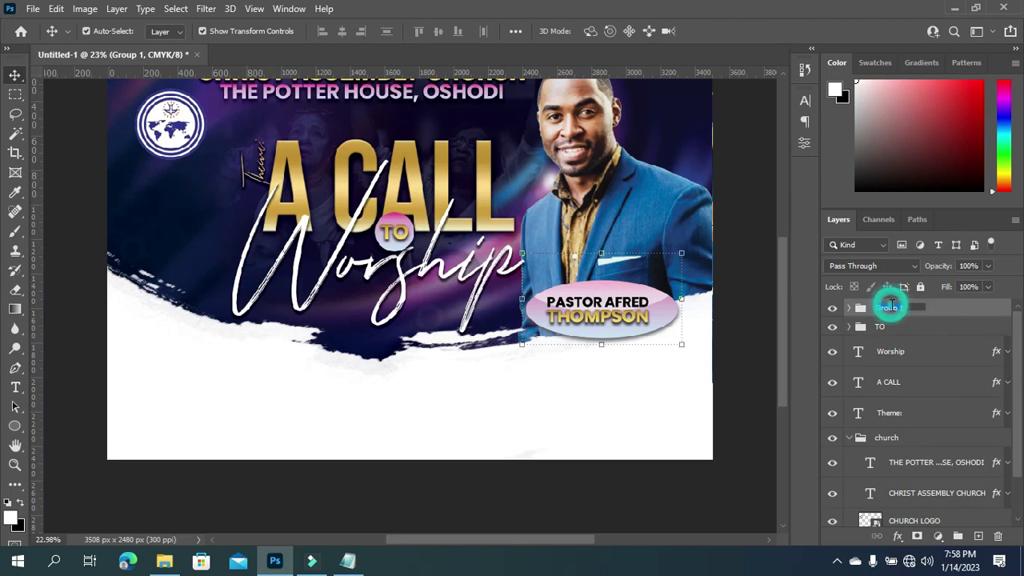
{"action": "type", "text": "NA"}
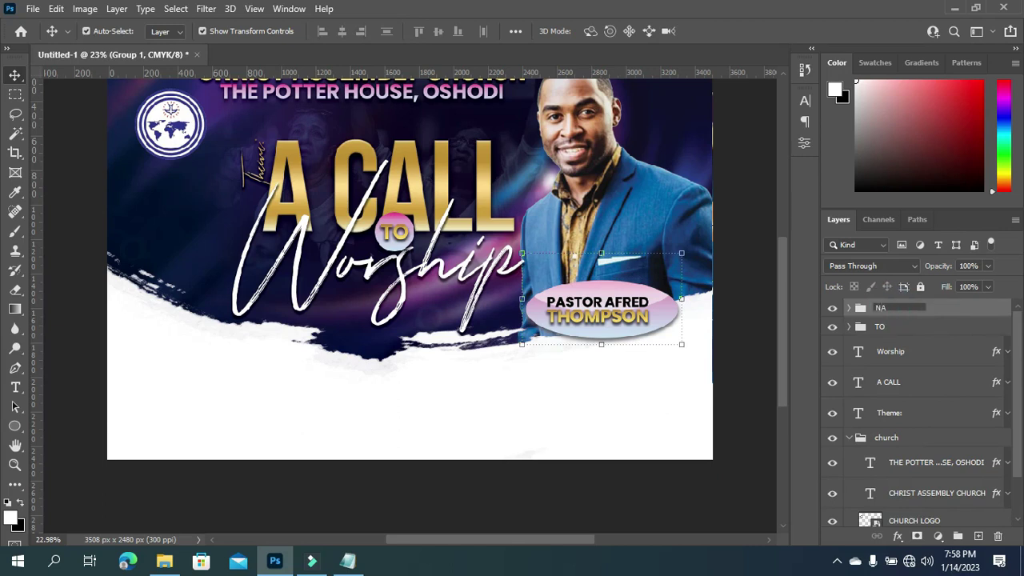
{"action": "type", "text": "ME"}
{"action": "key", "text": "Return"}
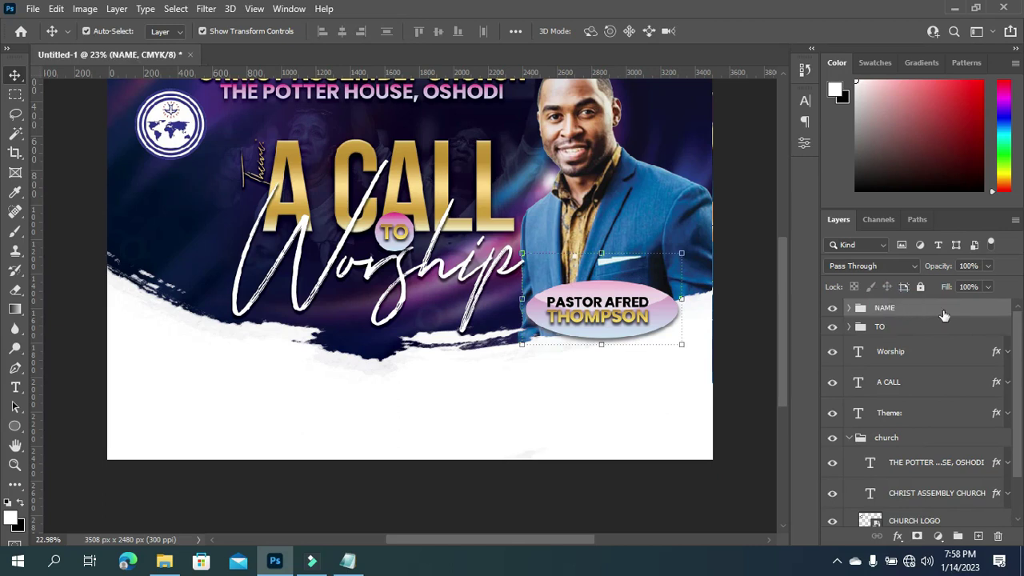
{"action": "left_click", "coordinate": [850, 438]}
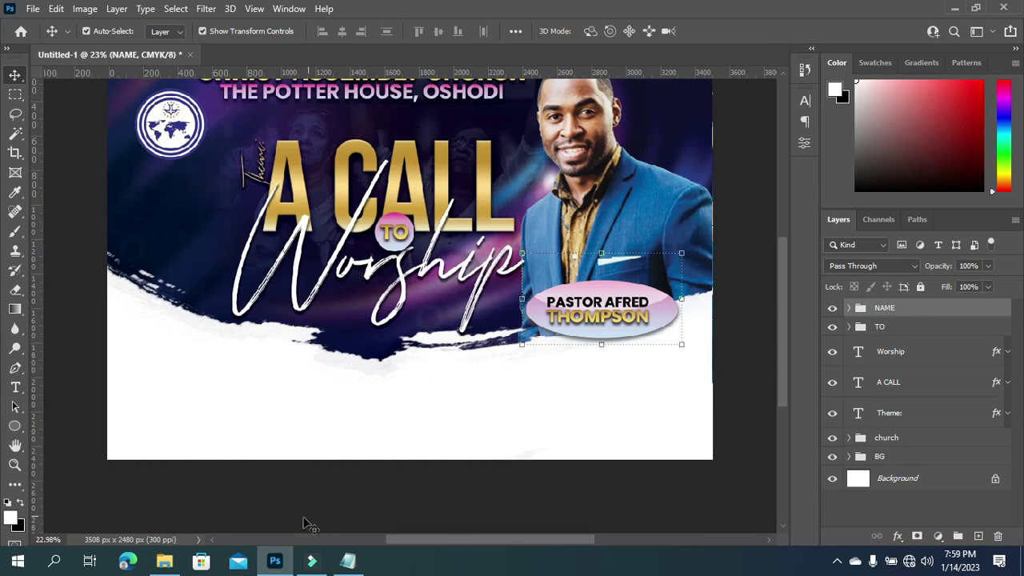
Place the DATE ICON image, scale it to about 6%, and position it in the white area at the flyer's lower left.
{"action": "left_click", "coordinate": [164, 561]}
{"action": "left_click_drag", "start_coordinate": [596, 201], "coordinate": [364, 264]}
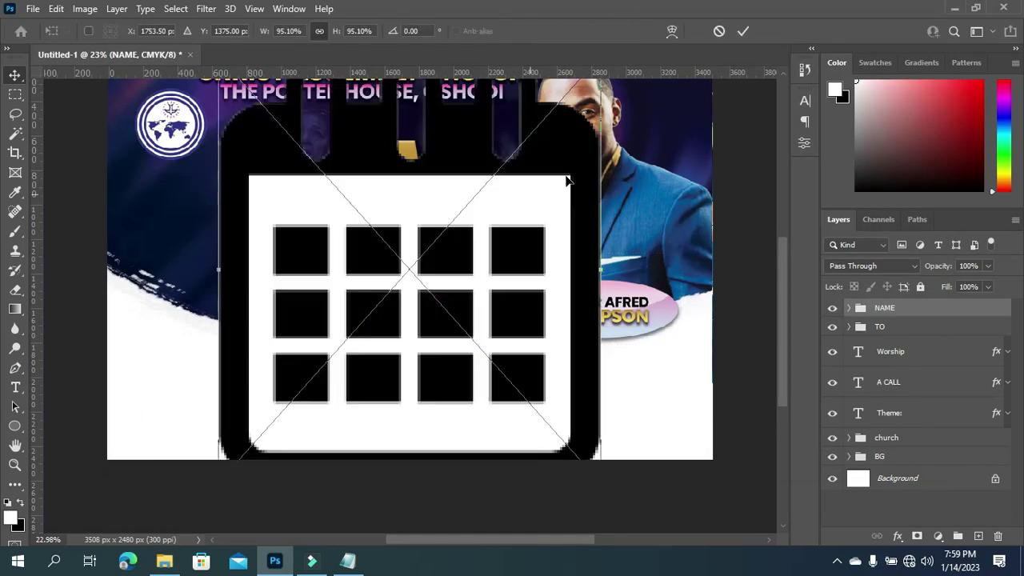
{"action": "mouse_move", "coordinate": [598, 271]}
{"action": "left_mouse_down"}
{"action": "mouse_move", "coordinate": [354, 272]}
{"action": "mouse_move", "coordinate": [336, 275]}
{"action": "mouse_move", "coordinate": [313, 300]}
{"action": "left_mouse_up"}
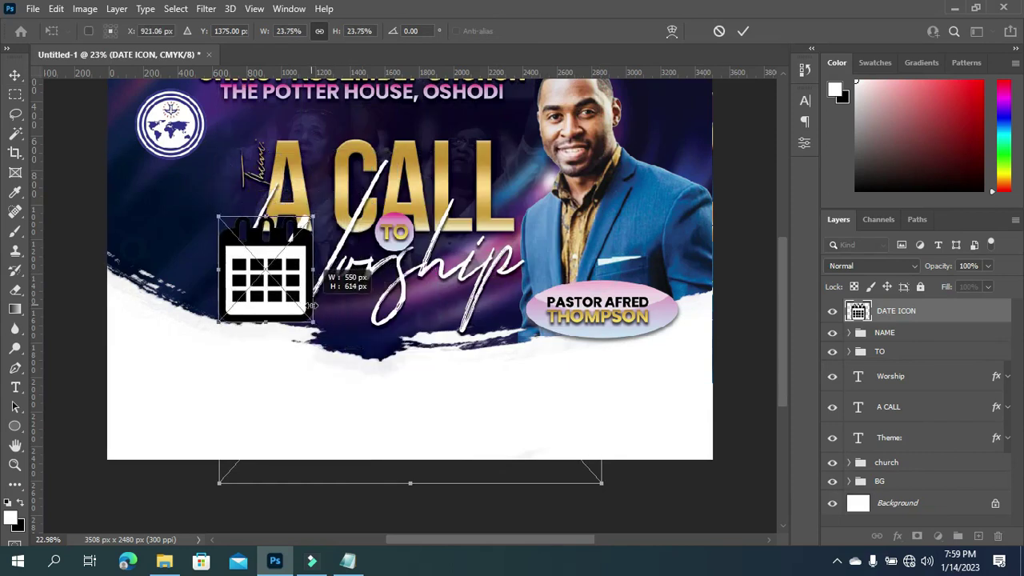
{"action": "left_click_drag", "start_coordinate": [267, 258], "coordinate": [207, 365]}
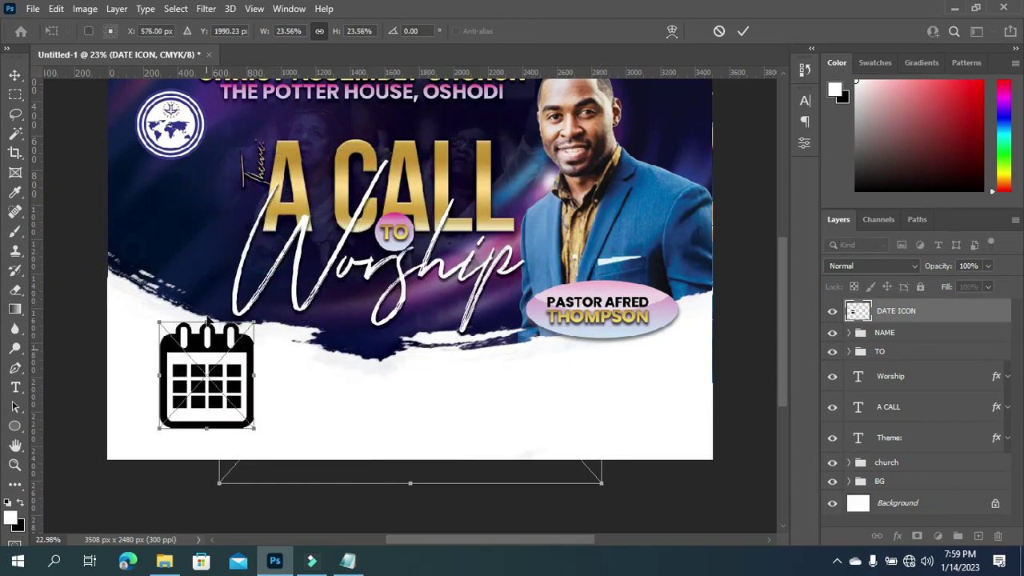
{"action": "left_click_drag", "start_coordinate": [206, 323], "coordinate": [202, 359]}
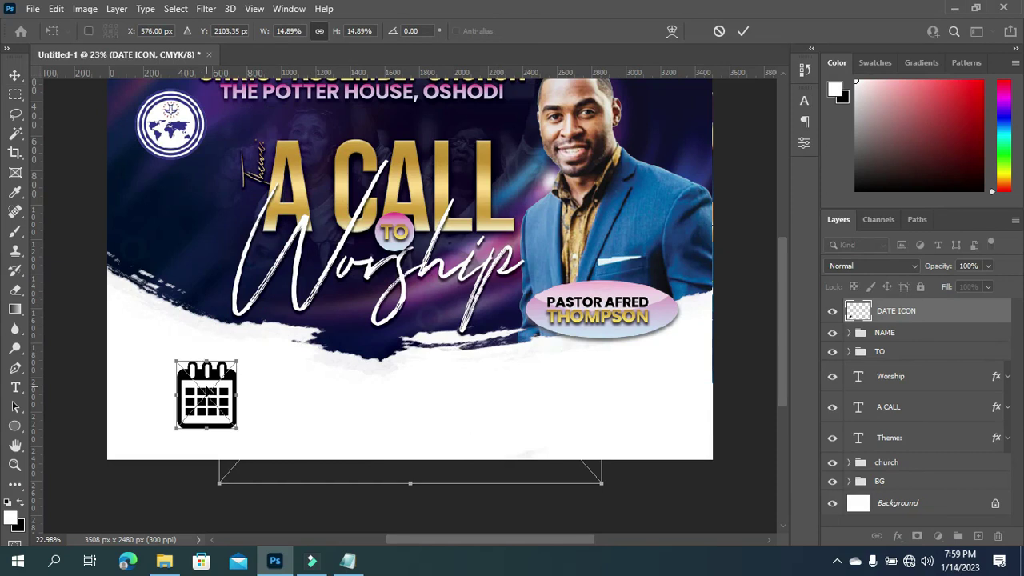
{"action": "left_click_drag", "start_coordinate": [205, 396], "coordinate": [191, 390]}
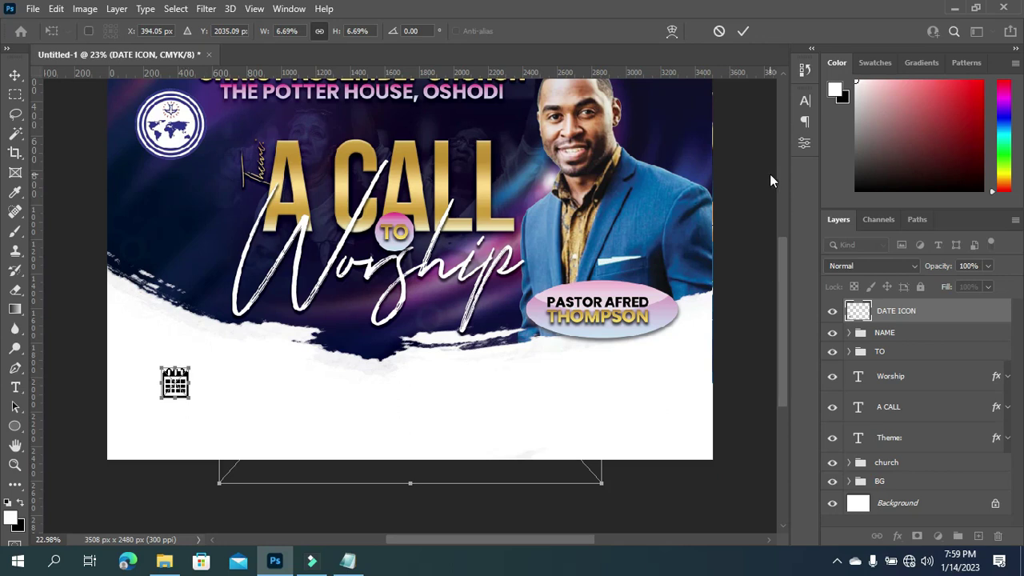
{"action": "key", "text": "Return"}
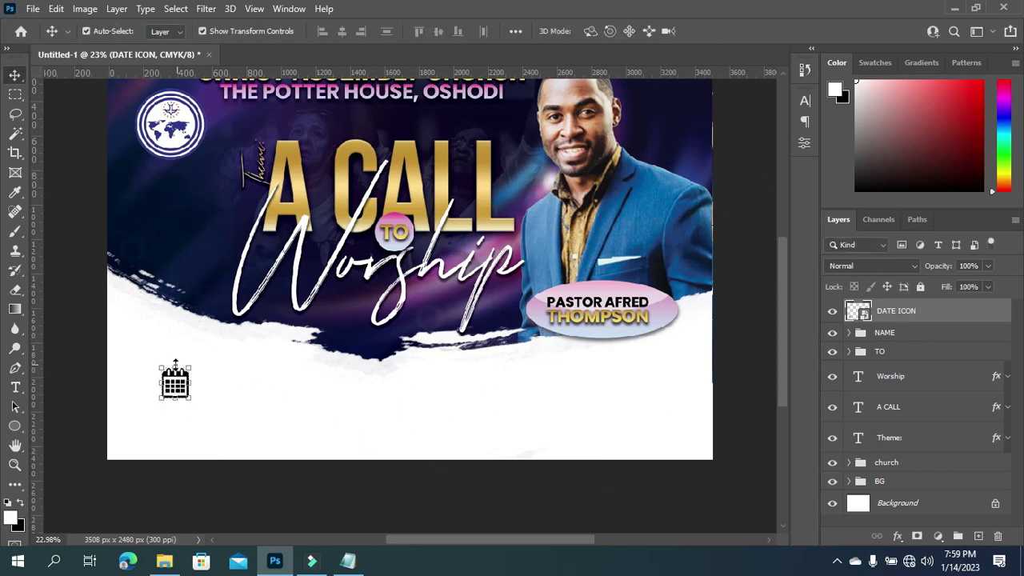
{"action": "left_click", "coordinate": [175, 362]}
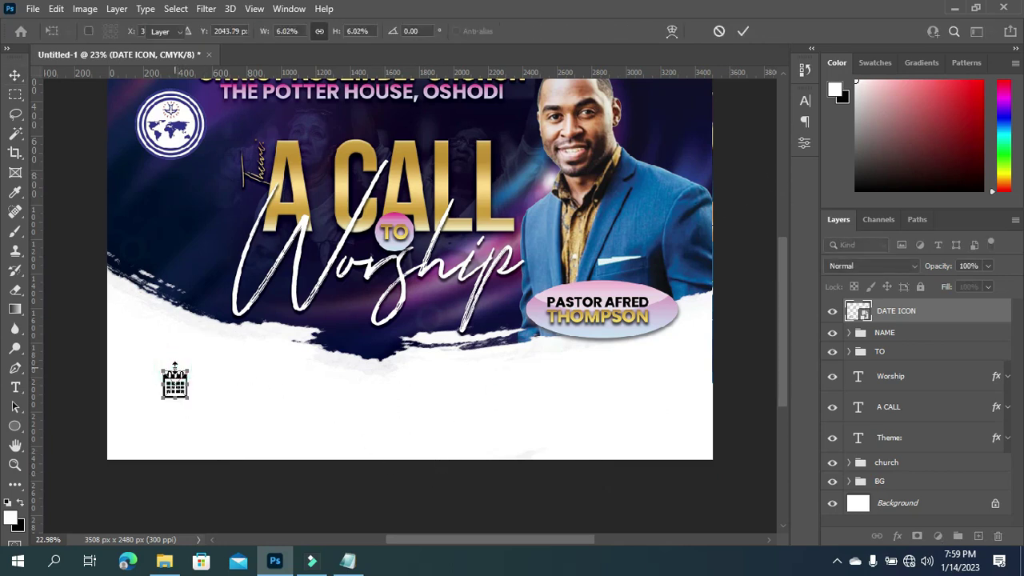
{"action": "key", "text": "Return"}
Copy the word JANUARY from the date line of the Text file in Notepad, and return to the flyer.
{"action": "key", "text": "ctrl+plus"}
{"action": "key", "text": "ctrl+plus"}
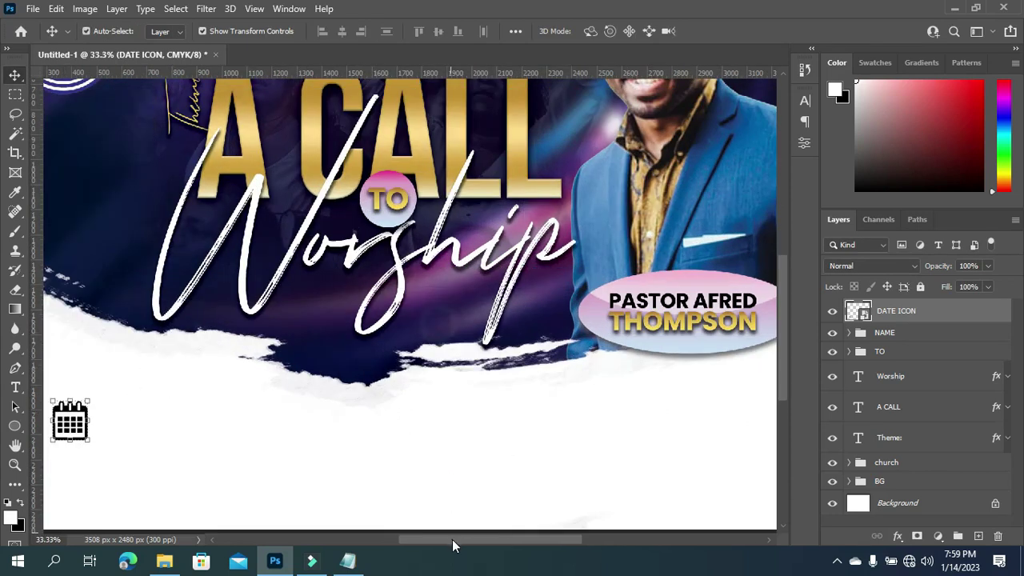
{"action": "left_click_drag", "start_coordinate": [452, 539], "coordinate": [420, 540]}
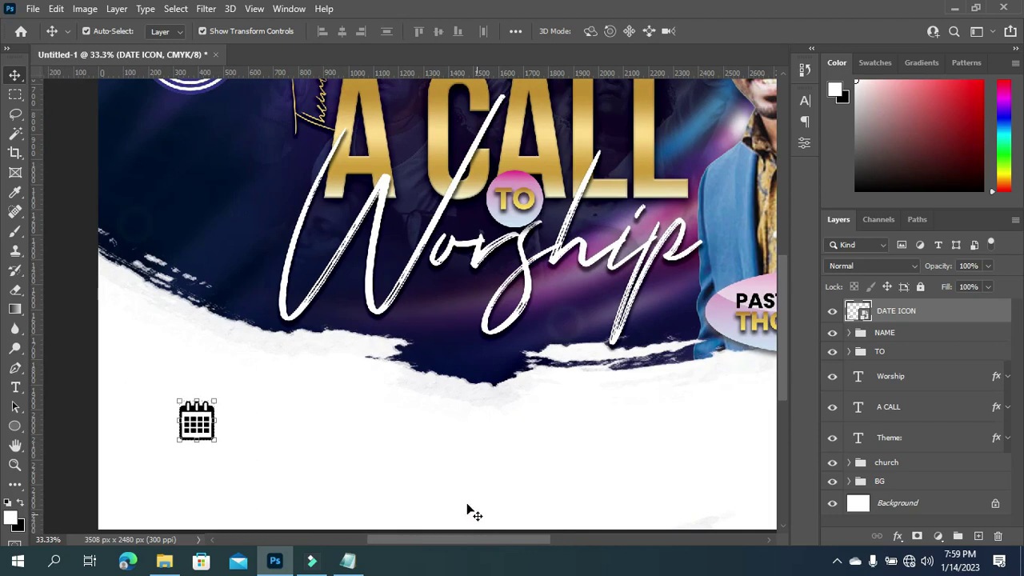
{"action": "left_click", "coordinate": [348, 561]}
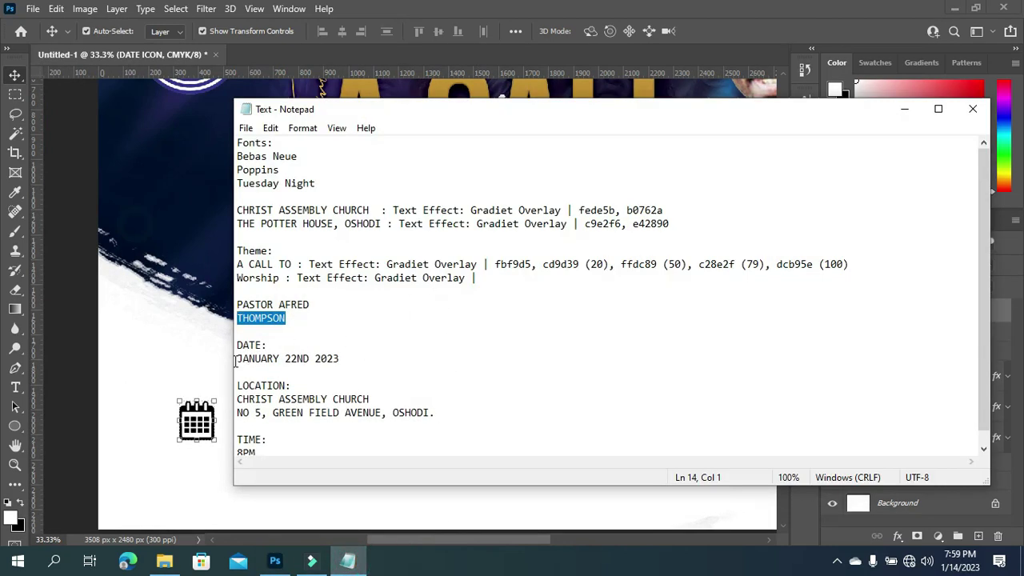
{"action": "left_click_drag", "start_coordinate": [235, 360], "coordinate": [279, 360]}
{"action": "key", "text": "ctrl+c"}
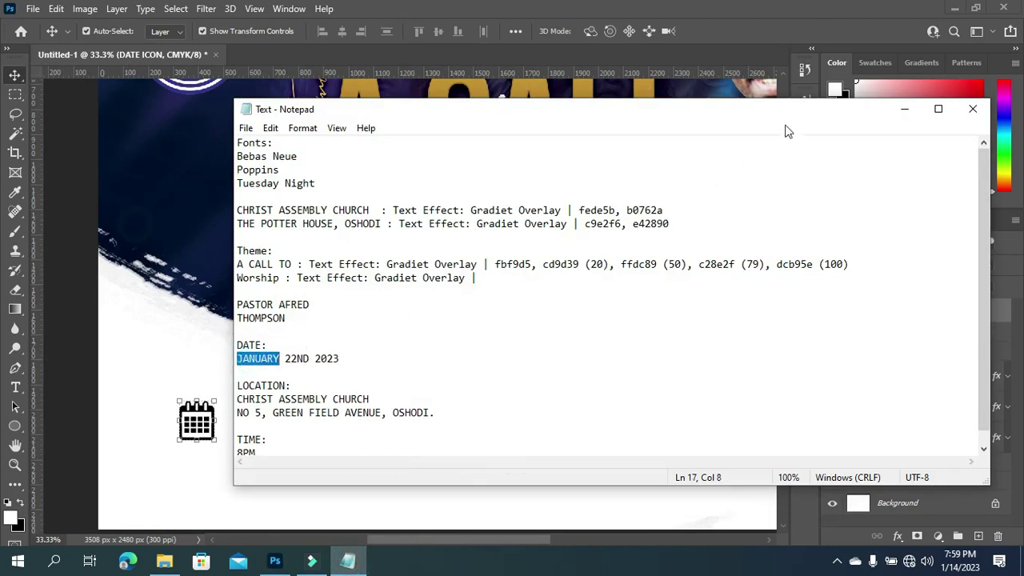
{"action": "left_click", "coordinate": [904, 109]}
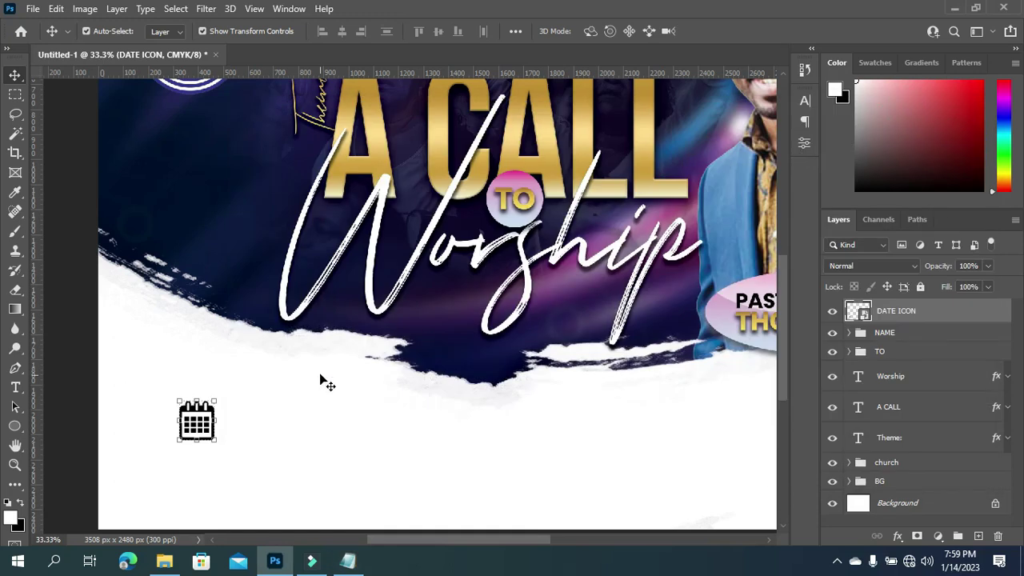
Add JANUARY as a new text layer in the white area beside the calendar icon.
{"action": "key", "text": "t"}
{"action": "left_click", "coordinate": [267, 393]}
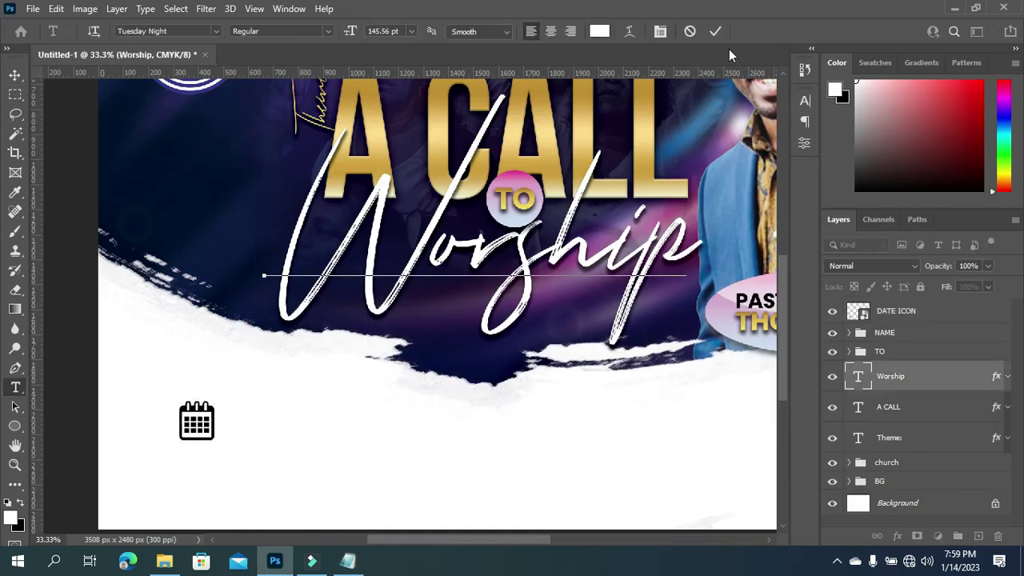
{"action": "left_click", "coordinate": [720, 32]}
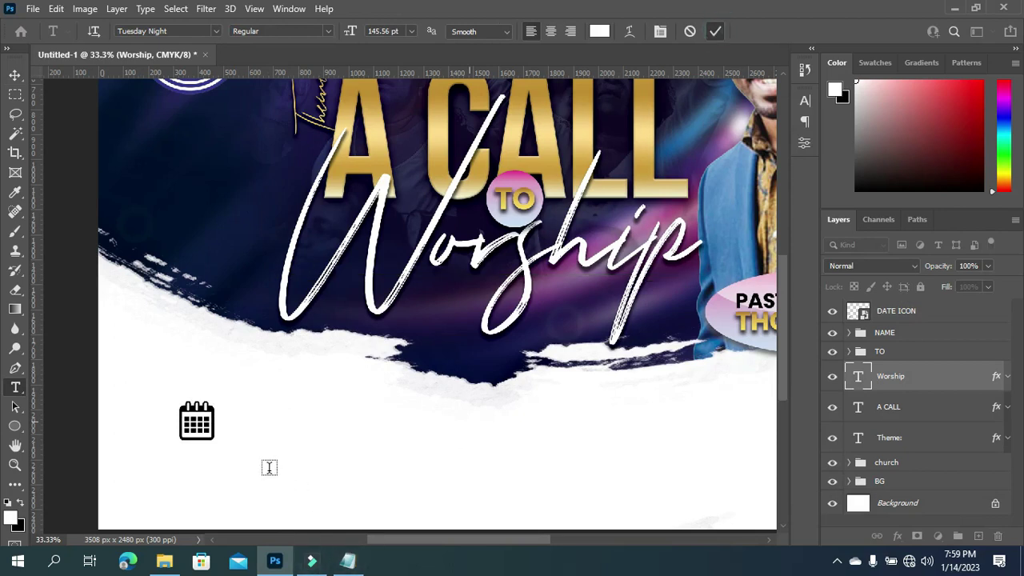
{"action": "left_click", "coordinate": [327, 463]}
{"action": "key", "text": "ctrl+v"}
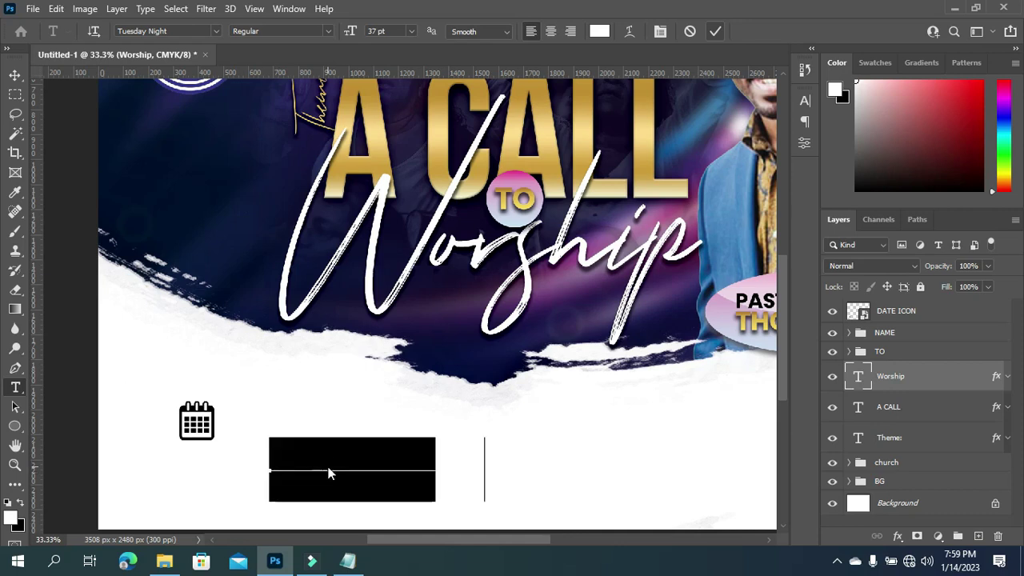
{"action": "left_click", "coordinate": [715, 31]}
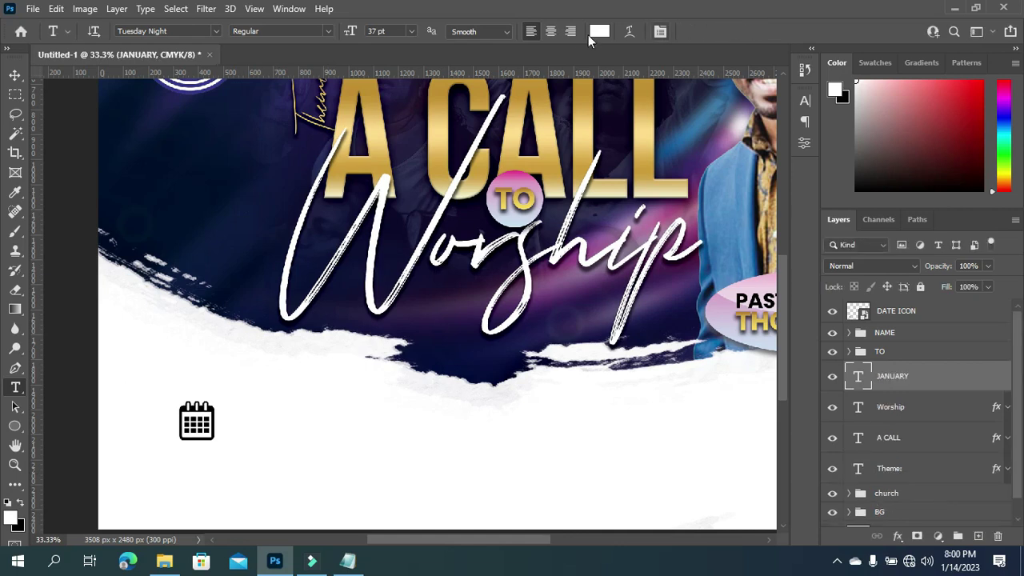
Set the JANUARY text color to gold (cf9f39), sampled from the A CALL title.
{"action": "left_click", "coordinate": [598, 32]}
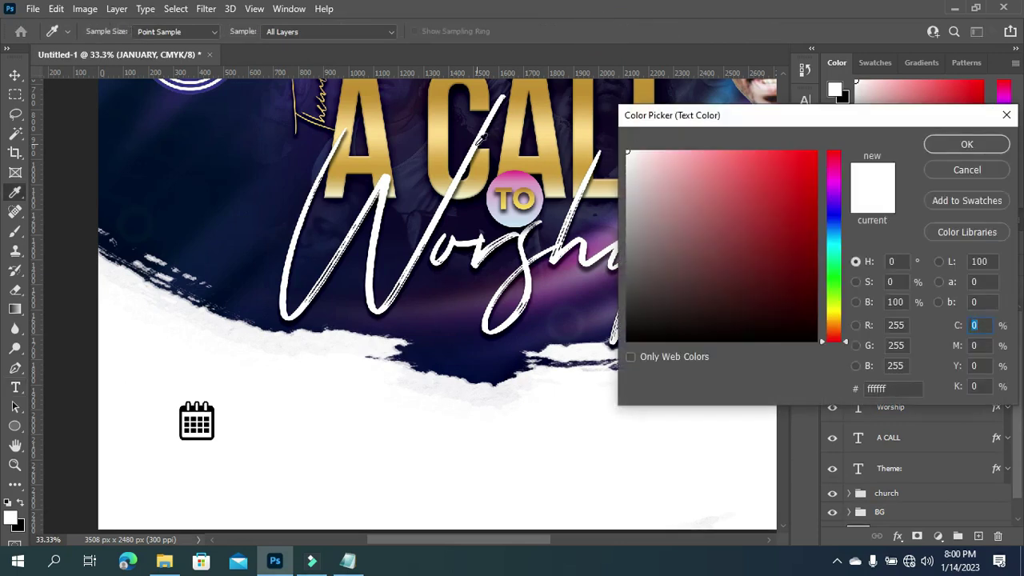
{"action": "left_click", "coordinate": [442, 160]}
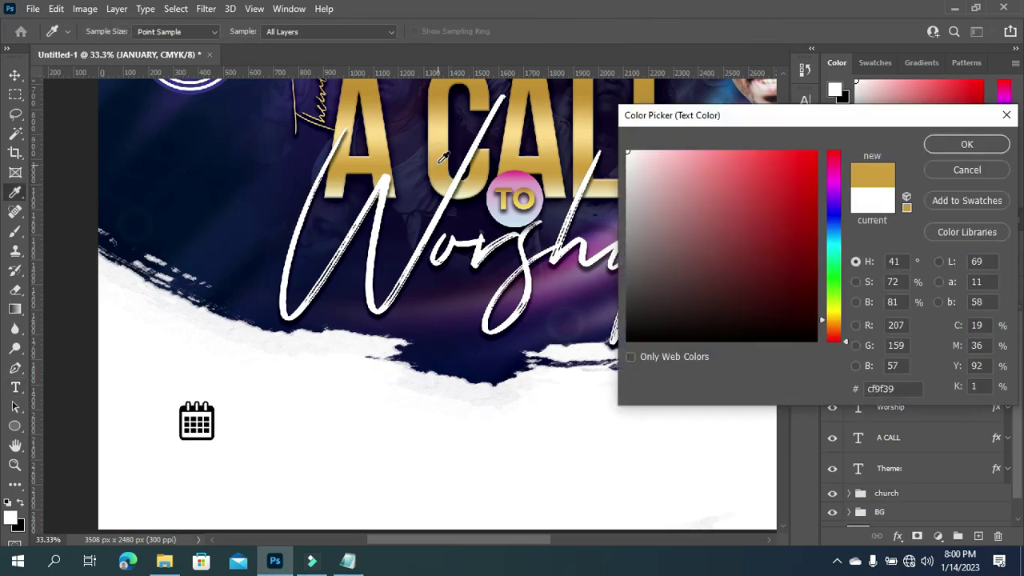
{"action": "left_click", "coordinate": [966, 144]}
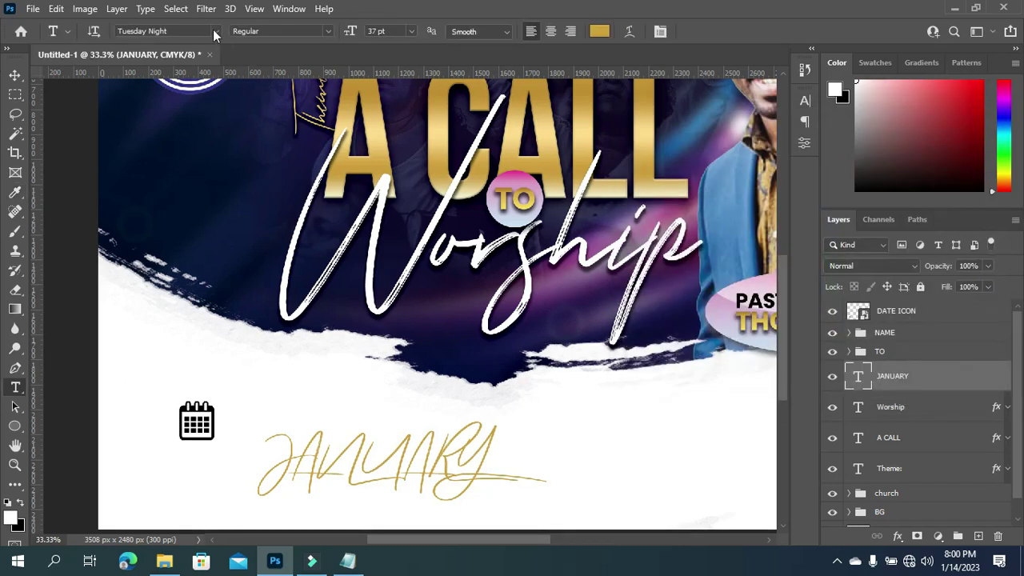
Set the JANUARY text's font to Poppins SemiBold.
{"action": "left_click", "coordinate": [214, 30]}
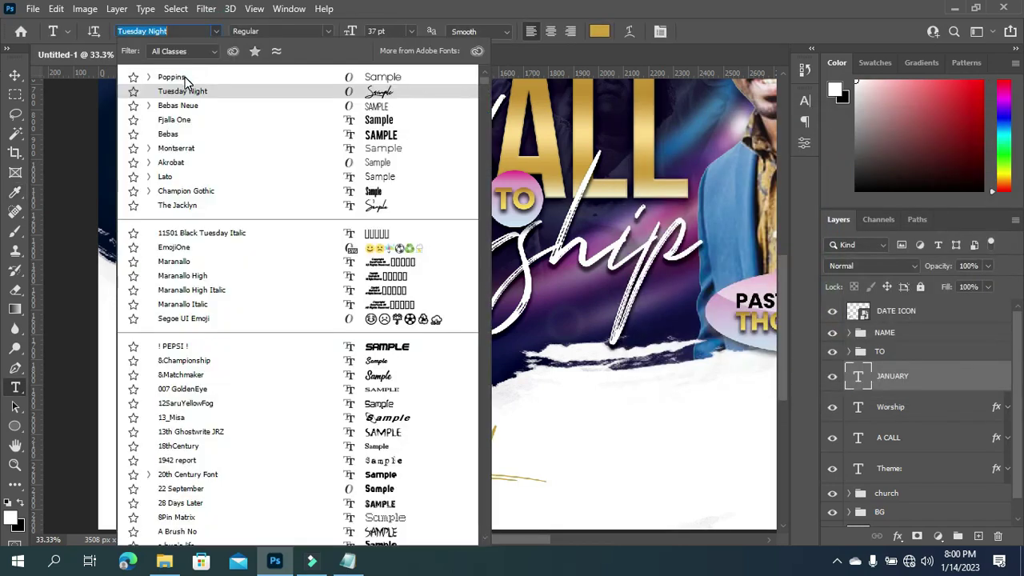
{"action": "left_click", "coordinate": [183, 78]}
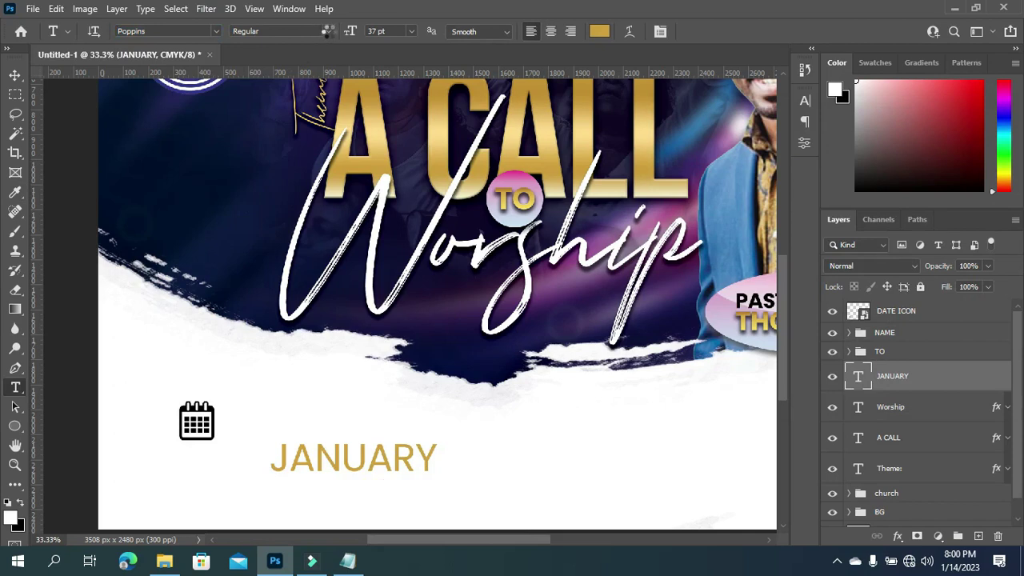
{"action": "left_click", "coordinate": [330, 31]}
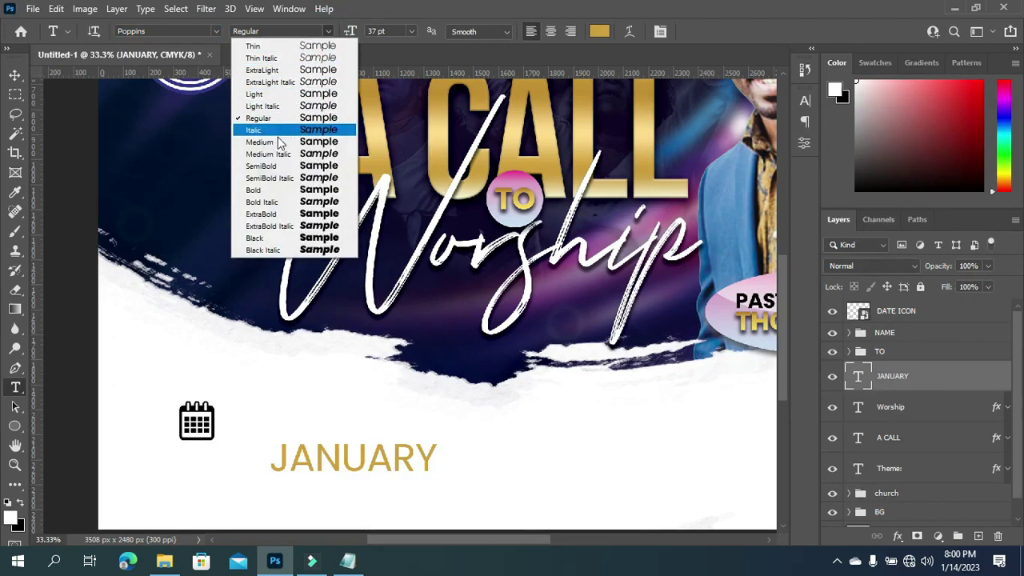
{"action": "left_click", "coordinate": [269, 192]}
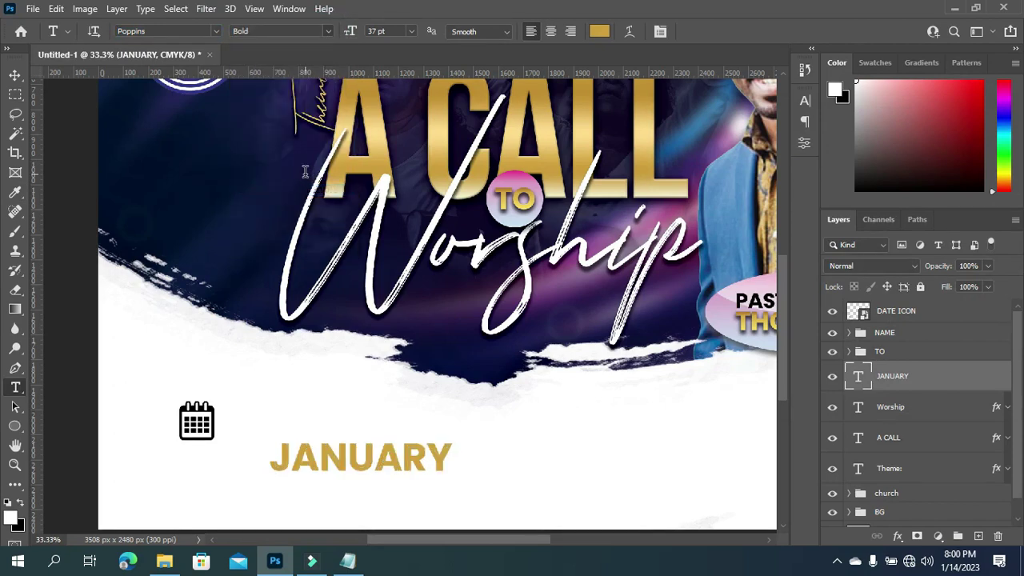
{"action": "left_click", "coordinate": [326, 31]}
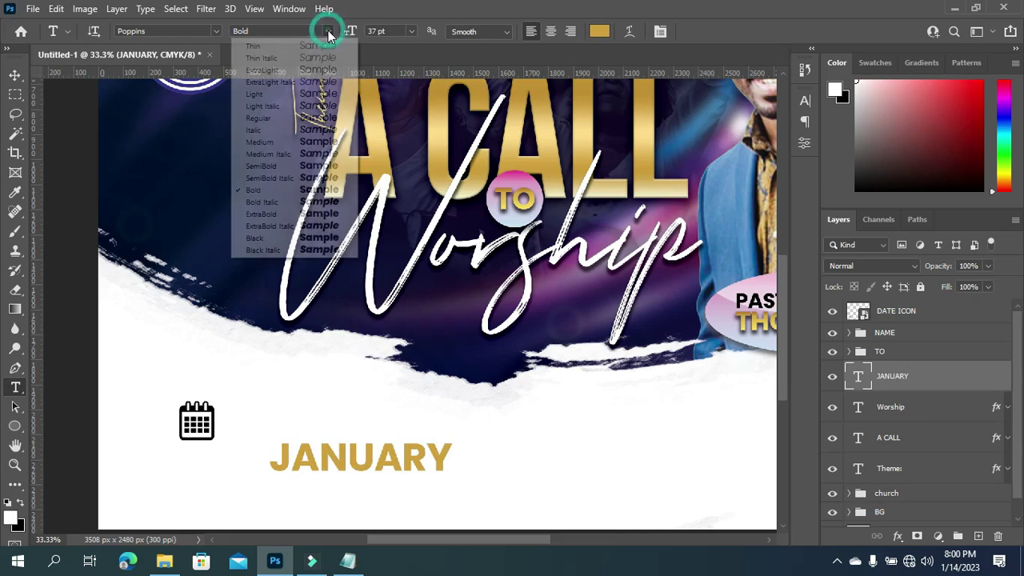
{"action": "left_click", "coordinate": [276, 167]}
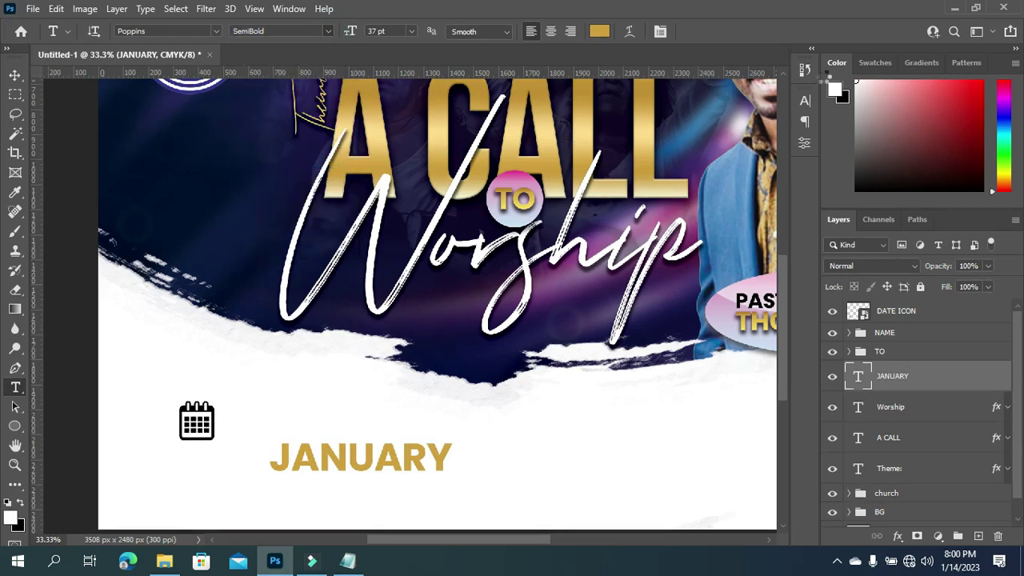
Scale the JANUARY text down to about 73% and move it just above and to the right of the calendar icon.
{"action": "left_click", "coordinate": [14, 74]}
{"action": "left_click_drag", "start_coordinate": [452, 458], "coordinate": [400, 454]}
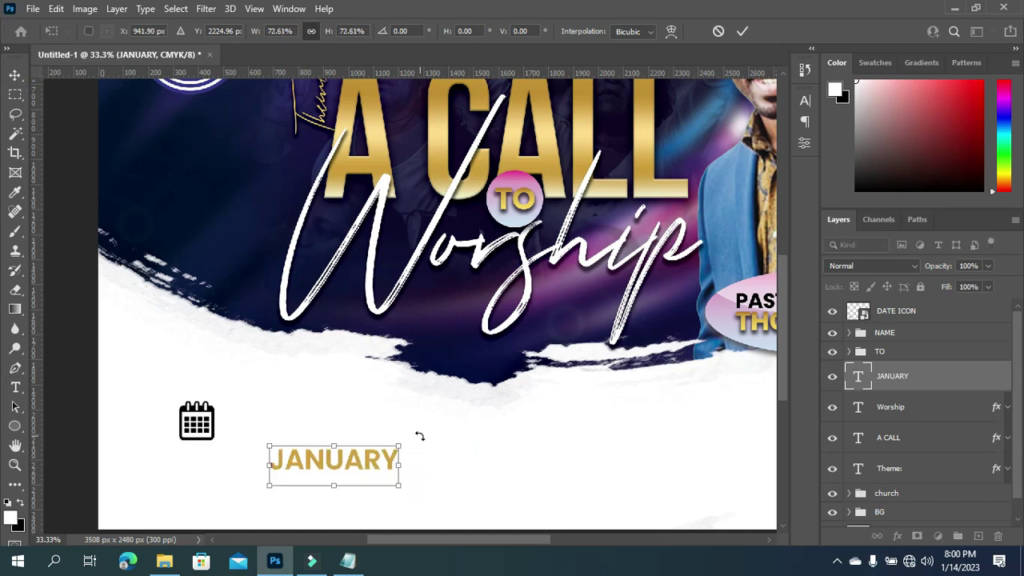
{"action": "key", "text": "Return"}
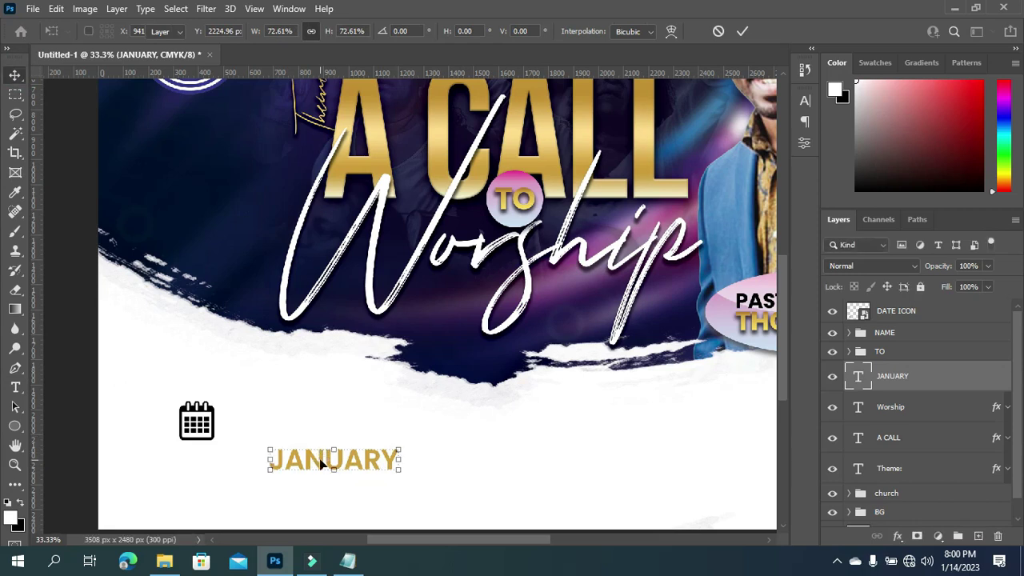
{"action": "left_click_drag", "start_coordinate": [309, 462], "coordinate": [274, 386]}
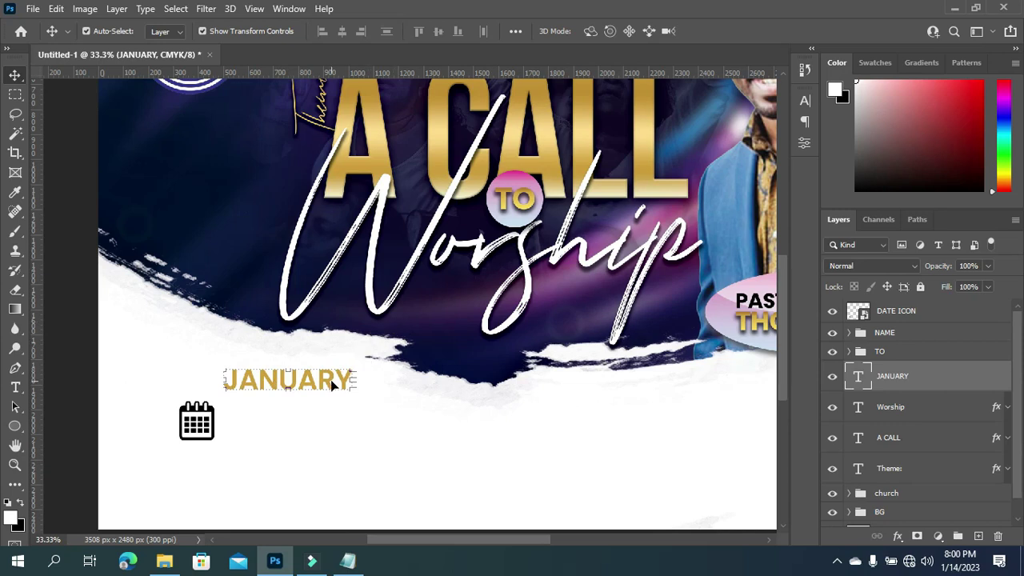
Duplicate the JANUARY text layer and place the copy directly beneath the original.
{"action": "left_click", "coordinate": [307, 382]}
{"action": "key", "text": "ctrl+j"}
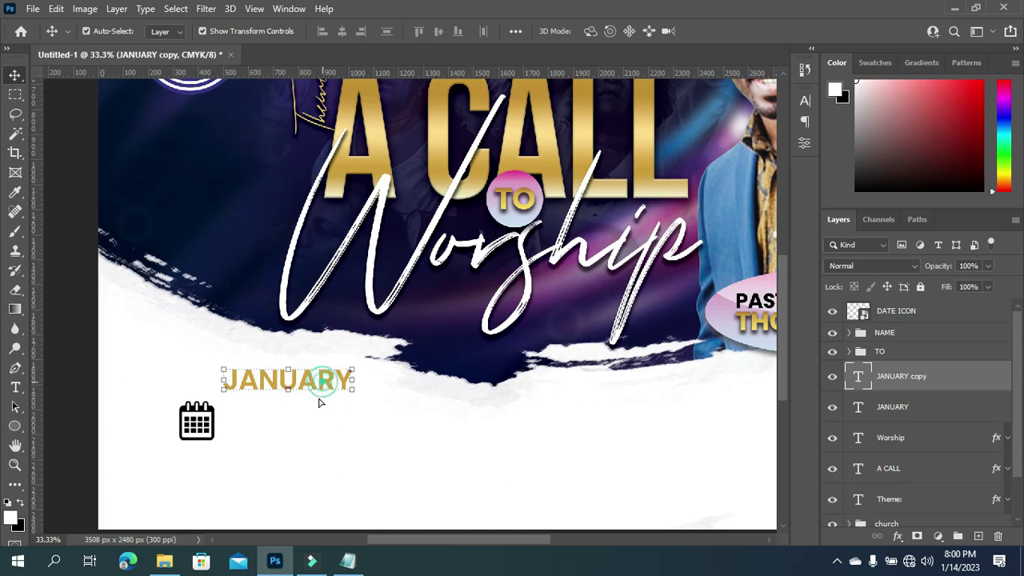
{"action": "left_click_drag", "start_coordinate": [319, 383], "coordinate": [316, 409]}
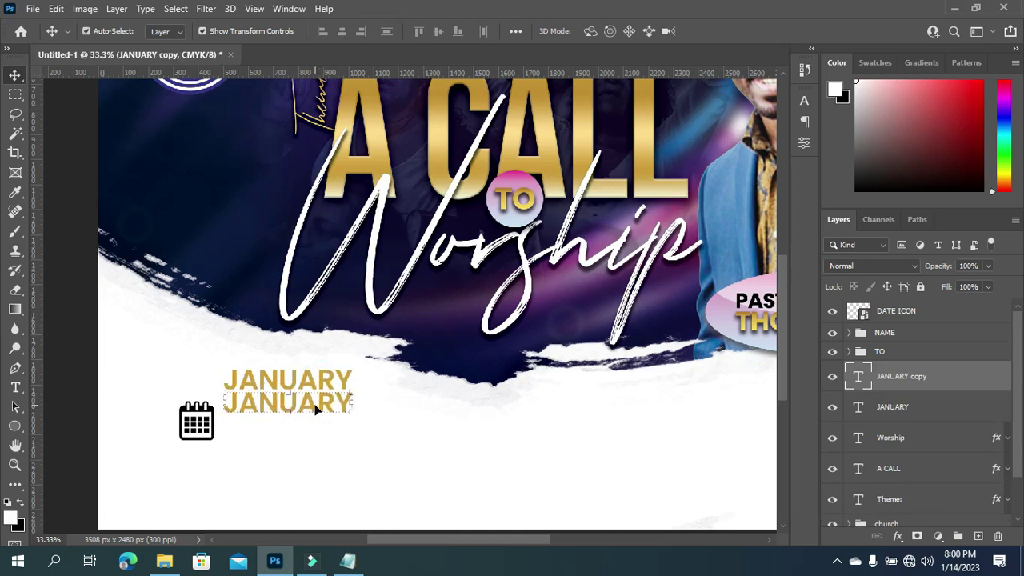
Replace the lower JANUARY copy's text with 22ND, copied from the DATE line of the Notepad file.
{"action": "key", "text": "t"}
{"action": "left_click", "coordinate": [259, 406]}
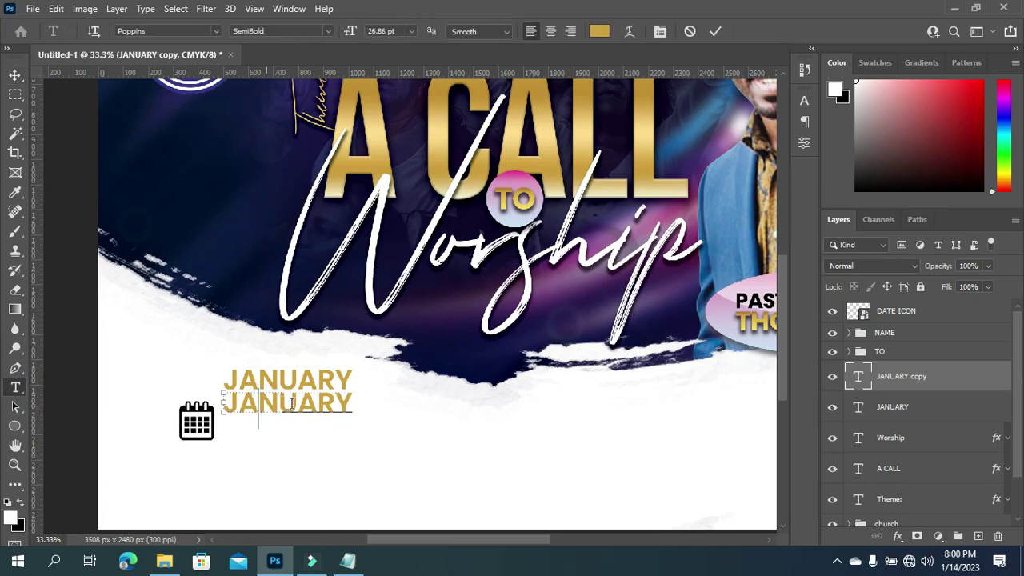
{"action": "key", "text": "ctrl+a"}
{"action": "left_click", "coordinate": [348, 560]}
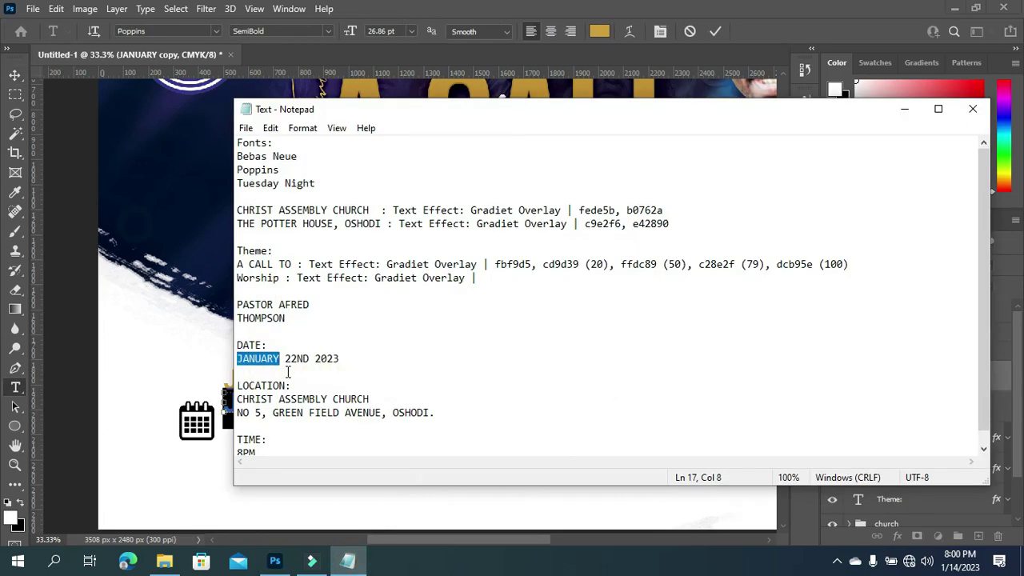
{"action": "key", "text": "ctrl+c"}
{"action": "left_click_drag", "start_coordinate": [285, 359], "coordinate": [311, 359]}
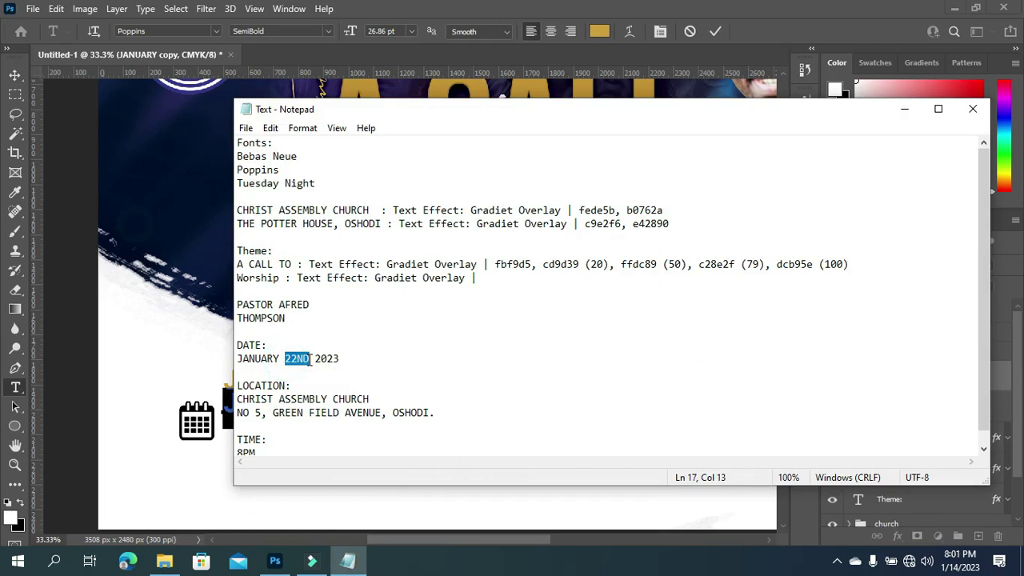
{"action": "left_click", "coordinate": [905, 109]}
{"action": "key", "text": "ctrl+v"}
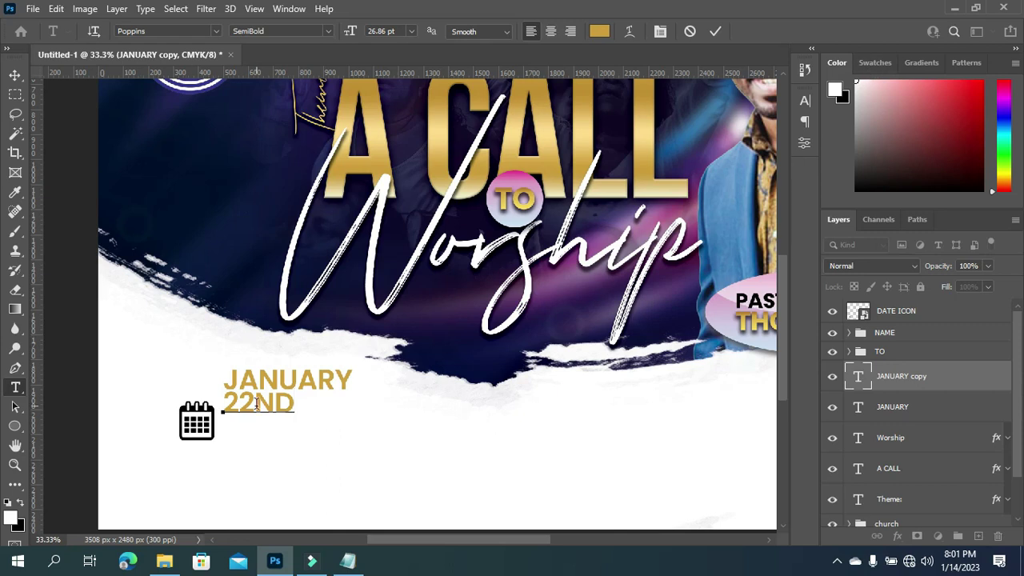
Format the ND letters of the 22ND text as superscript.
{"action": "left_click_drag", "start_coordinate": [254, 402], "coordinate": [296, 403]}
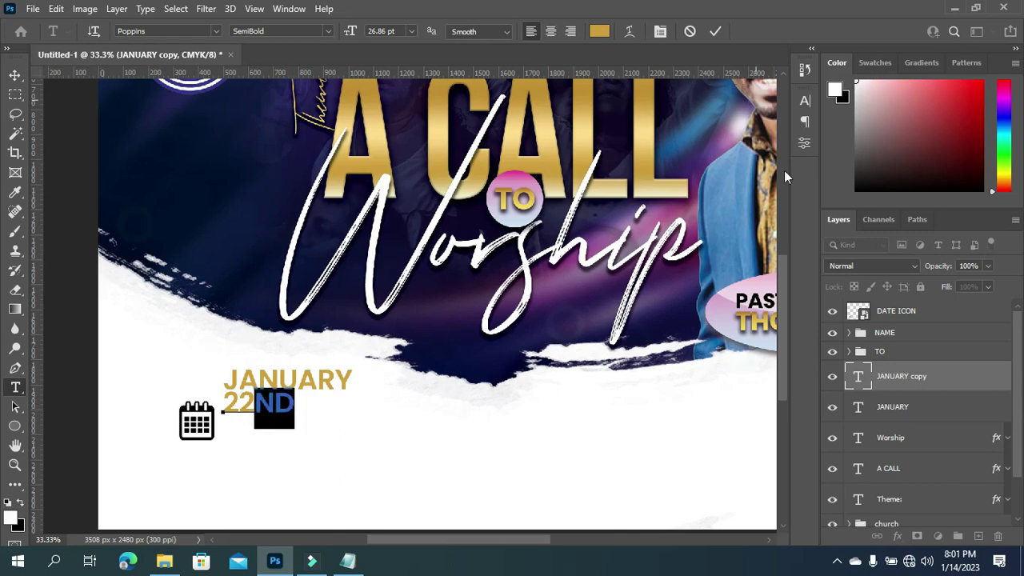
{"action": "left_click", "coordinate": [805, 103]}
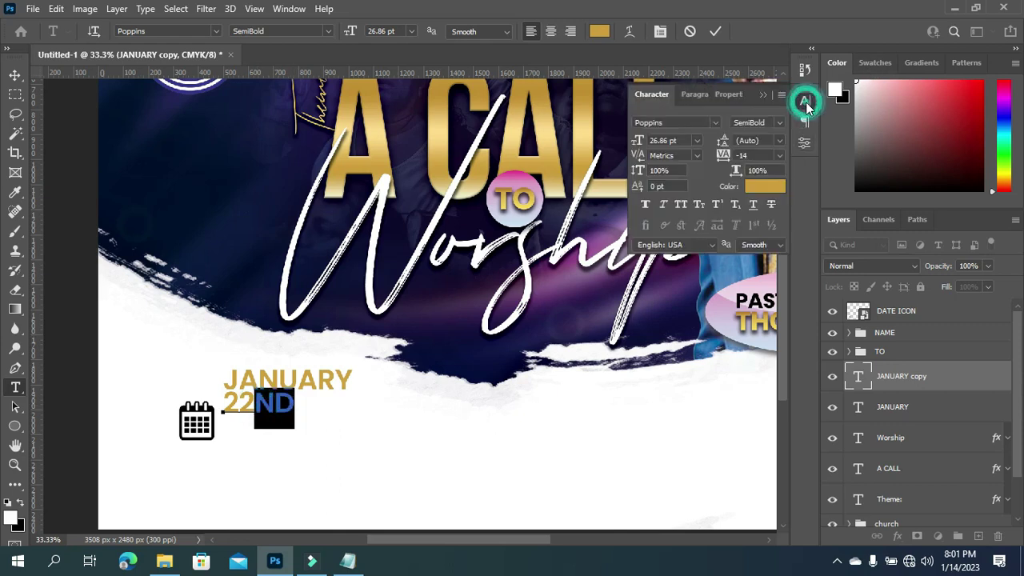
{"action": "left_click", "coordinate": [716, 204]}
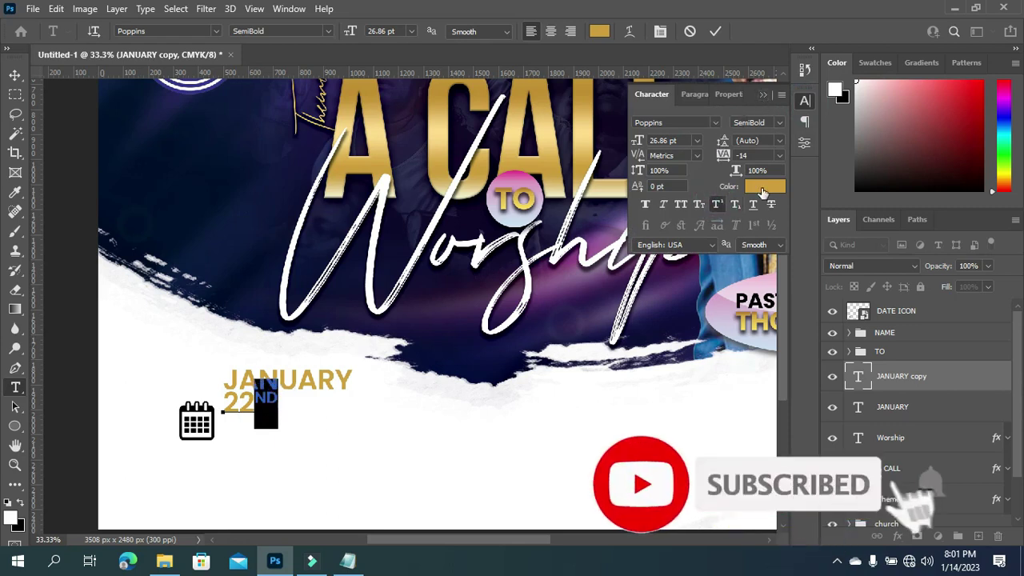
{"action": "left_click", "coordinate": [715, 31]}
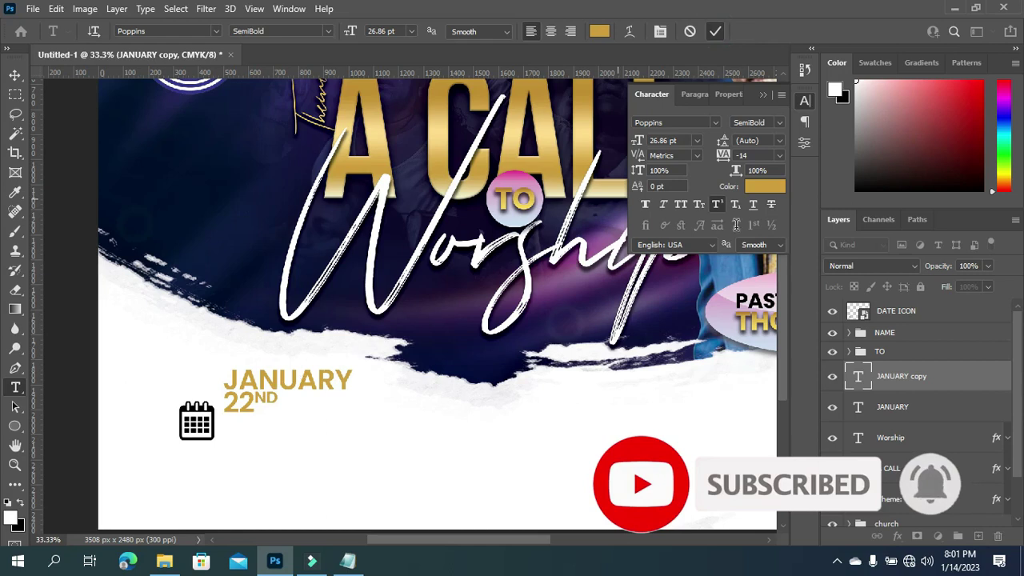
Set the 22ND text color to black (000000).
{"action": "left_click", "coordinate": [764, 186]}
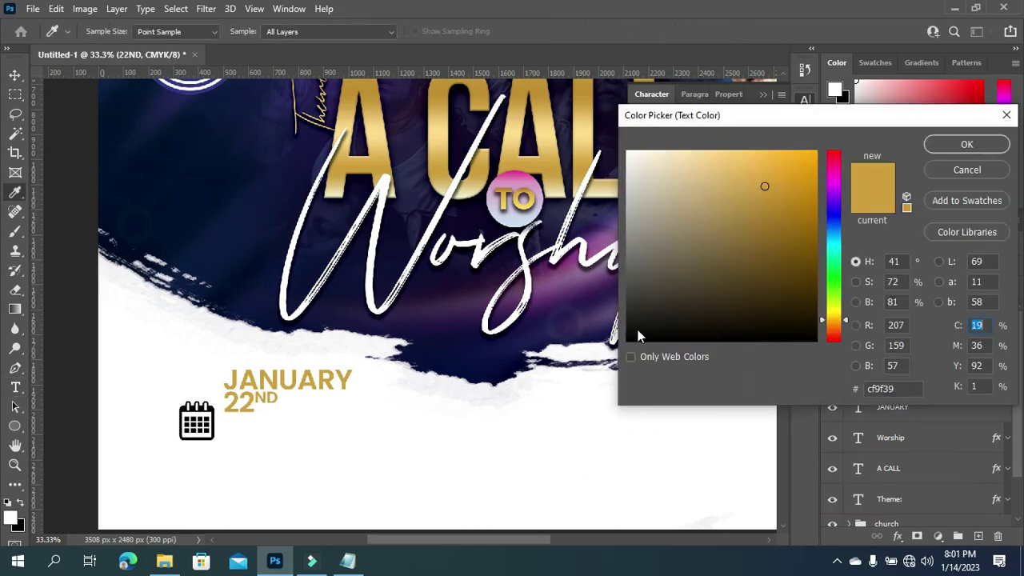
{"action": "left_click", "coordinate": [628, 340]}
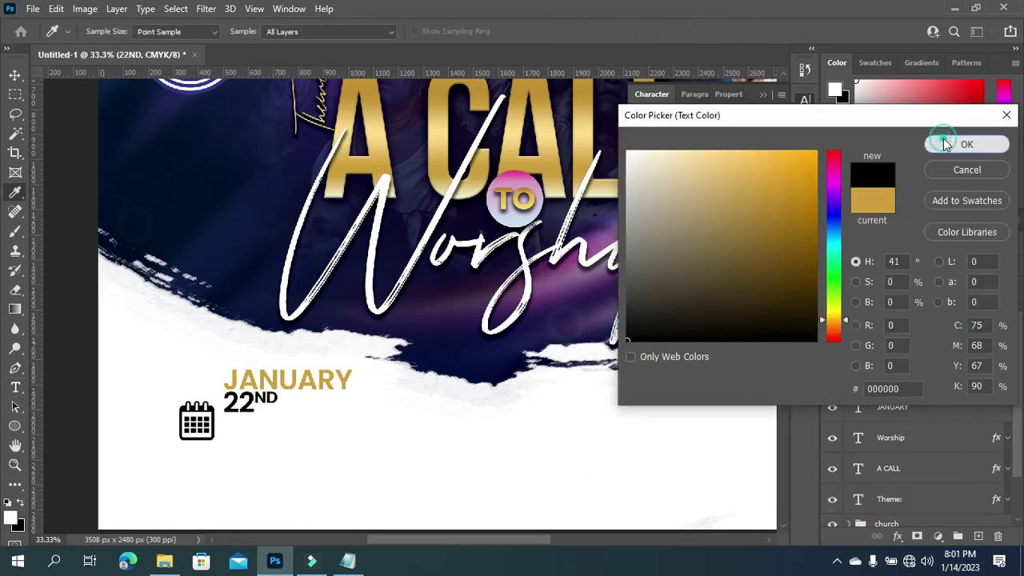
{"action": "left_click", "coordinate": [939, 144]}
Enlarge the 22ND text to about 63.65 pt to match JANUARY's width and move it just beneath JANUARY.
{"action": "left_click", "coordinate": [17, 76]}
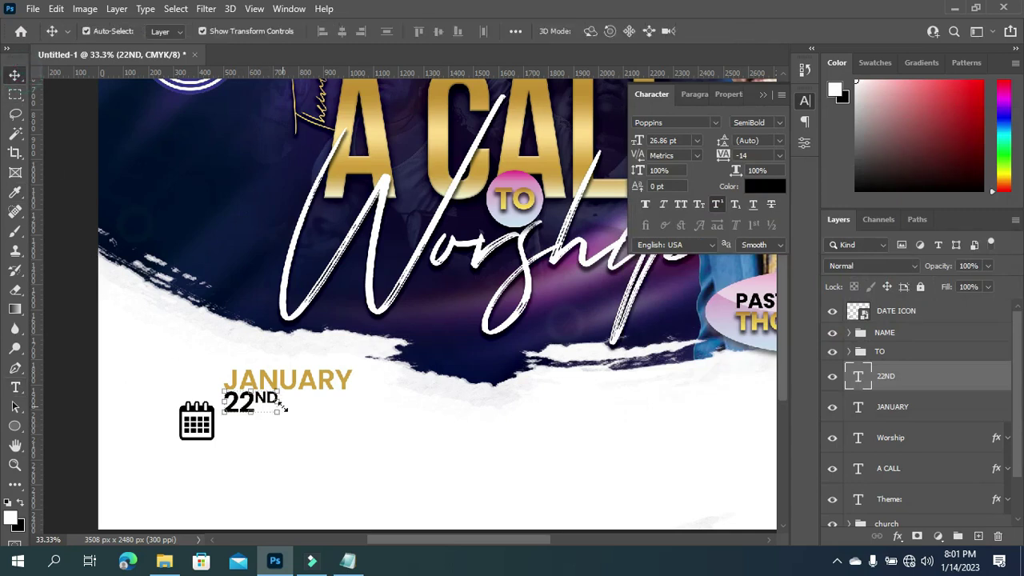
{"action": "left_click", "coordinate": [279, 413]}
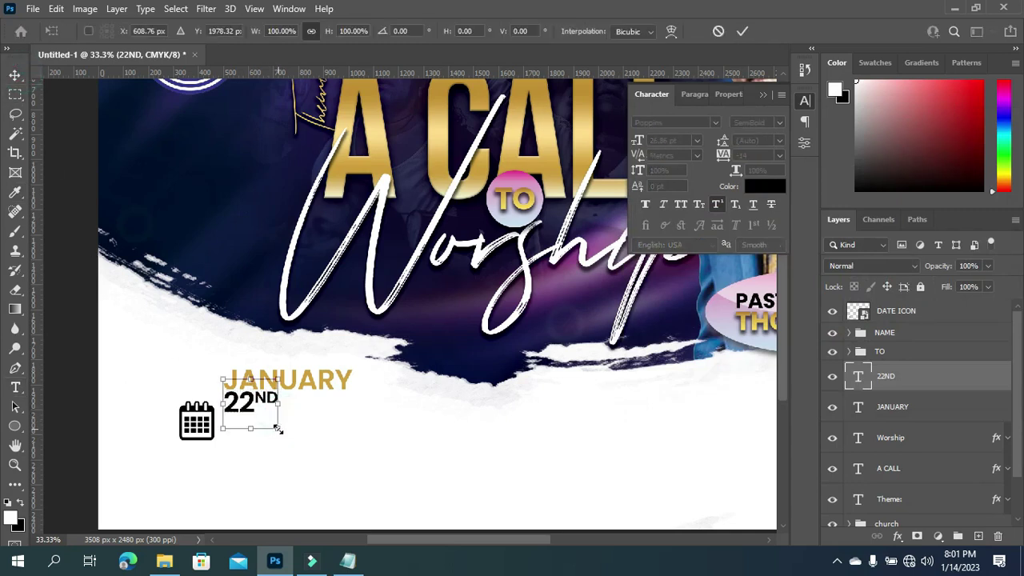
{"action": "left_click_drag", "start_coordinate": [276, 429], "coordinate": [365, 485]}
{"action": "key", "text": "Return"}
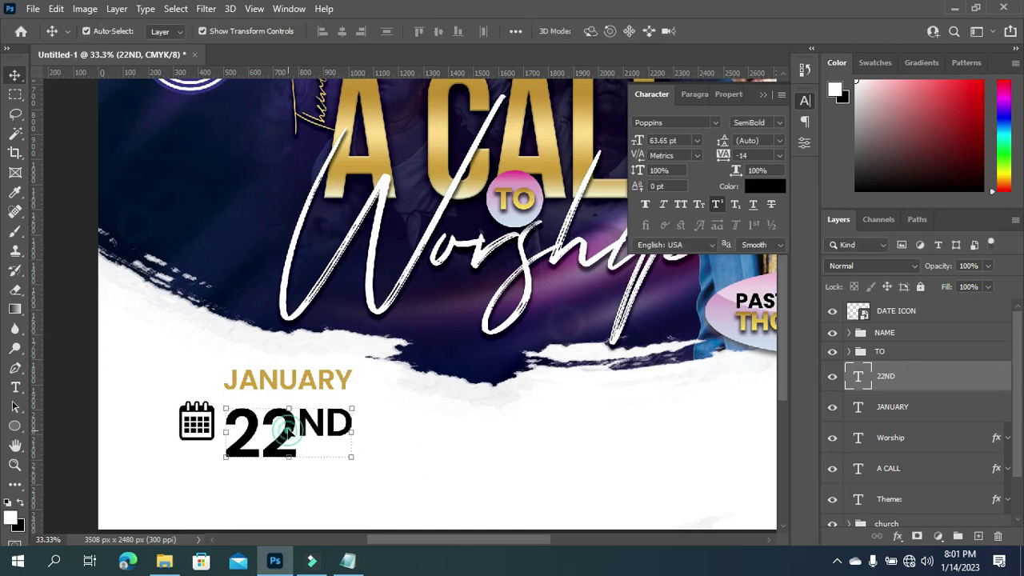
{"action": "left_click_drag", "start_coordinate": [289, 434], "coordinate": [291, 418]}
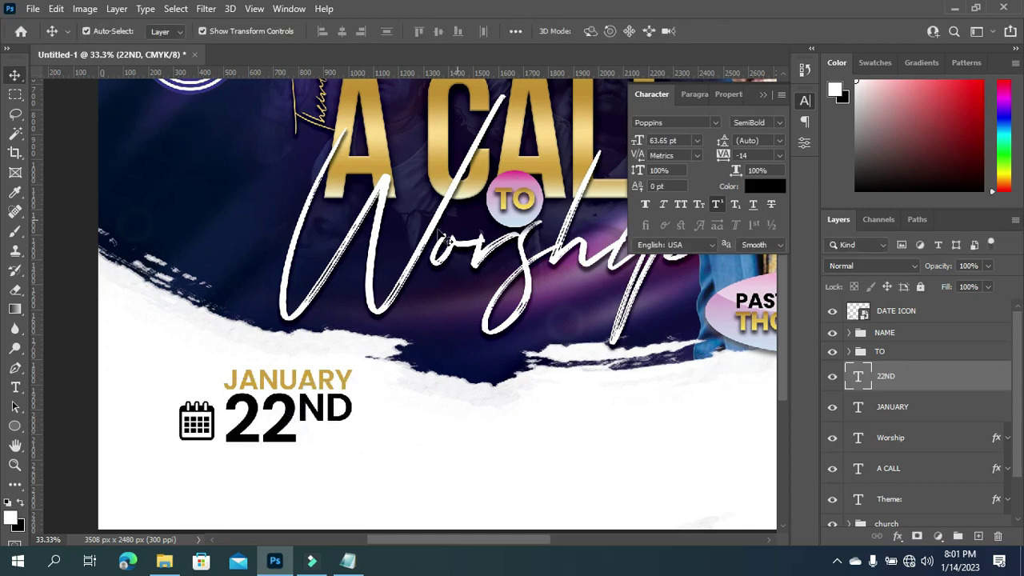
Set the 22ND text's font to Bebas Neue Bold.
{"action": "left_click", "coordinate": [283, 415]}
{"action": "key", "text": "t"}
{"action": "left_click", "coordinate": [216, 31]}
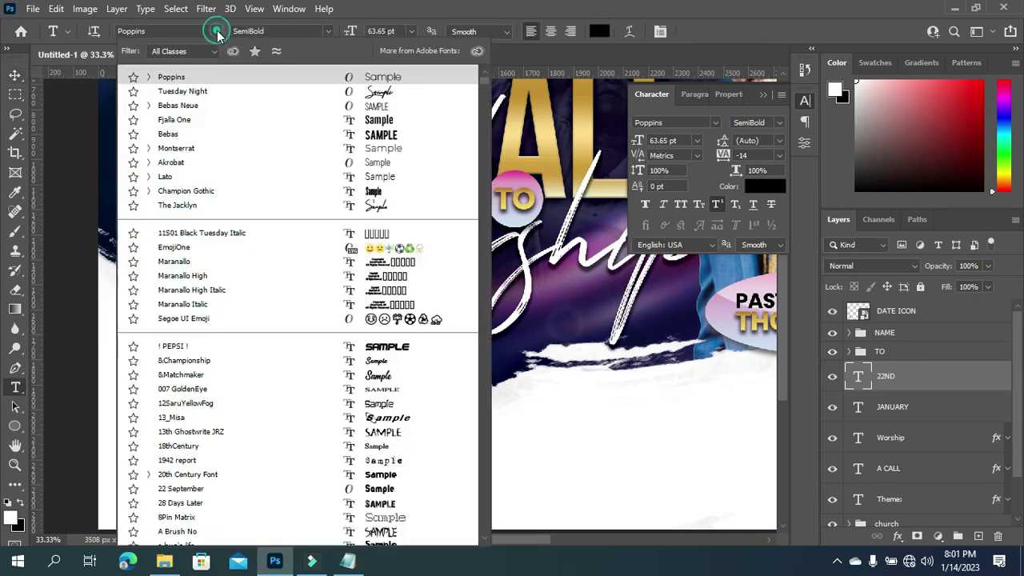
{"action": "left_click", "coordinate": [178, 120]}
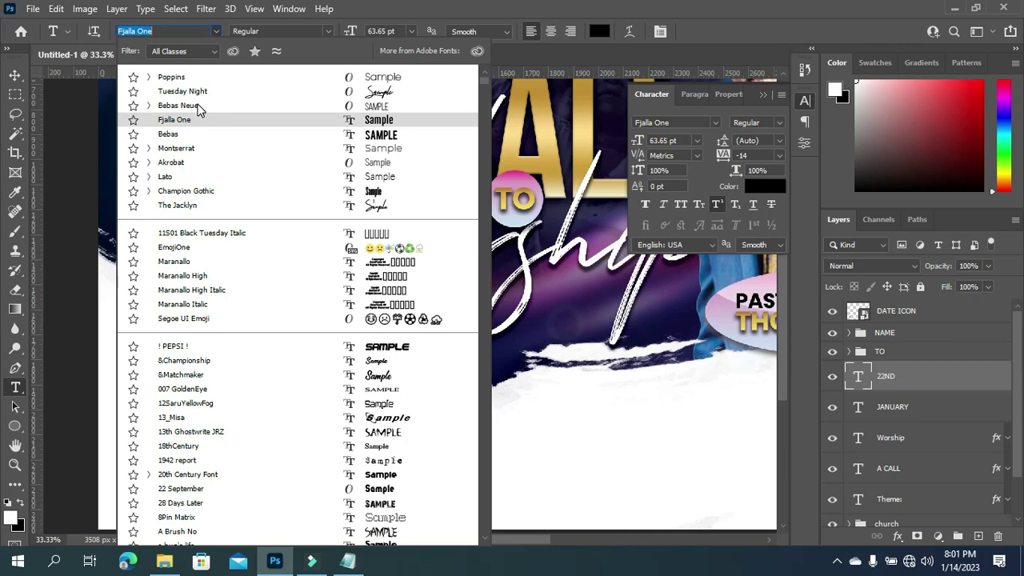
{"action": "left_click", "coordinate": [198, 106]}
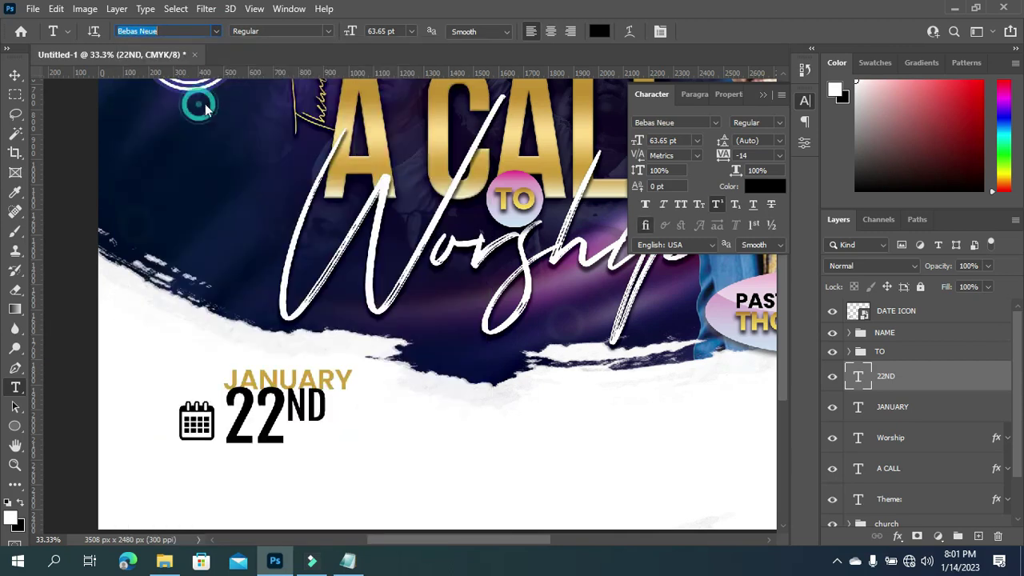
{"action": "left_click", "coordinate": [327, 26]}
{"action": "left_click", "coordinate": [278, 83]}
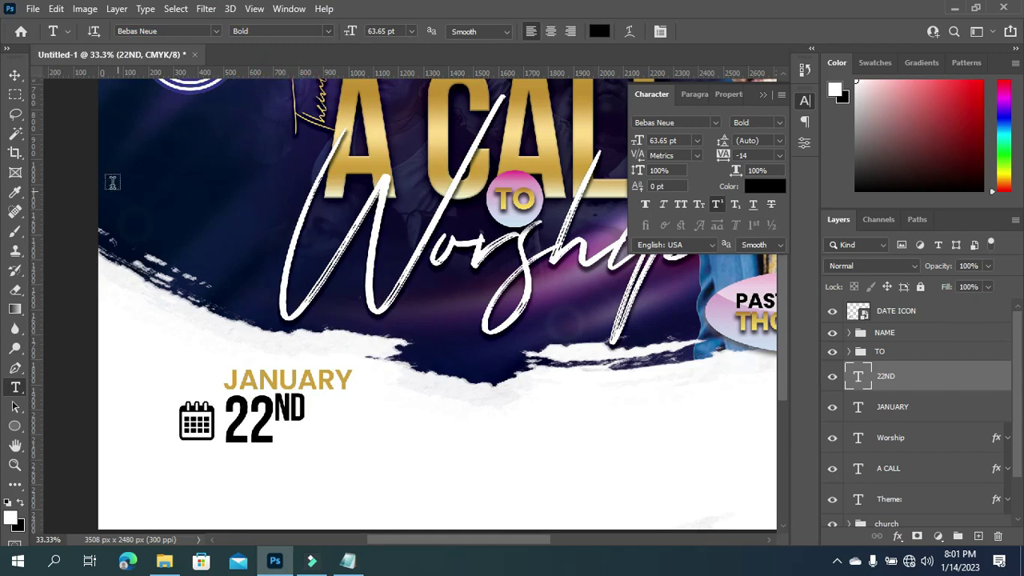
Scale the 22ND text up to about 99.28 pt to span JANUARY's width and move it close beneath JANUARY.
{"action": "left_click", "coordinate": [14, 74]}
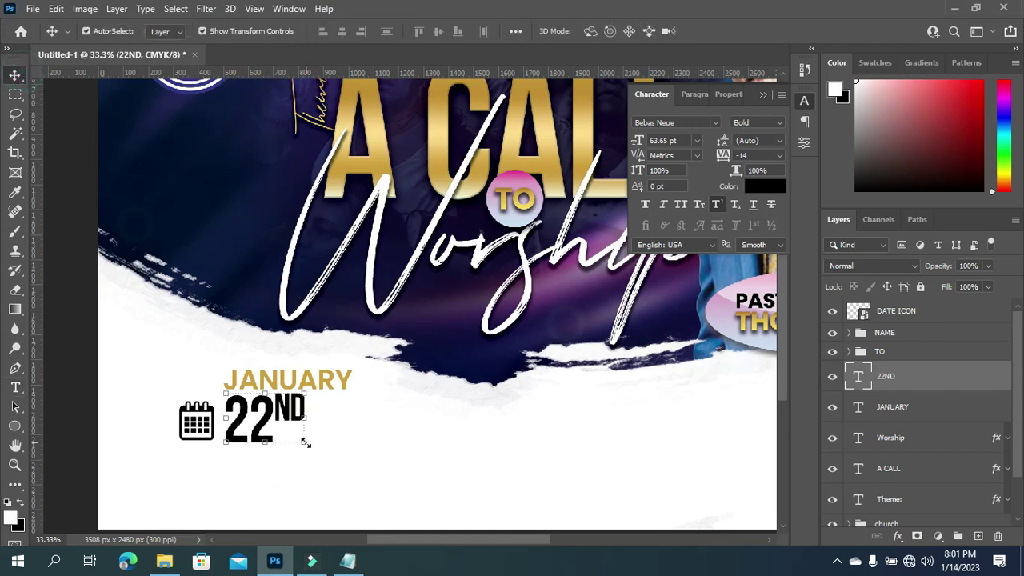
{"action": "left_click_drag", "start_coordinate": [305, 441], "coordinate": [308, 453]}
{"action": "left_click_drag", "start_coordinate": [307, 455], "coordinate": [351, 505]}
{"action": "key", "text": "Return"}
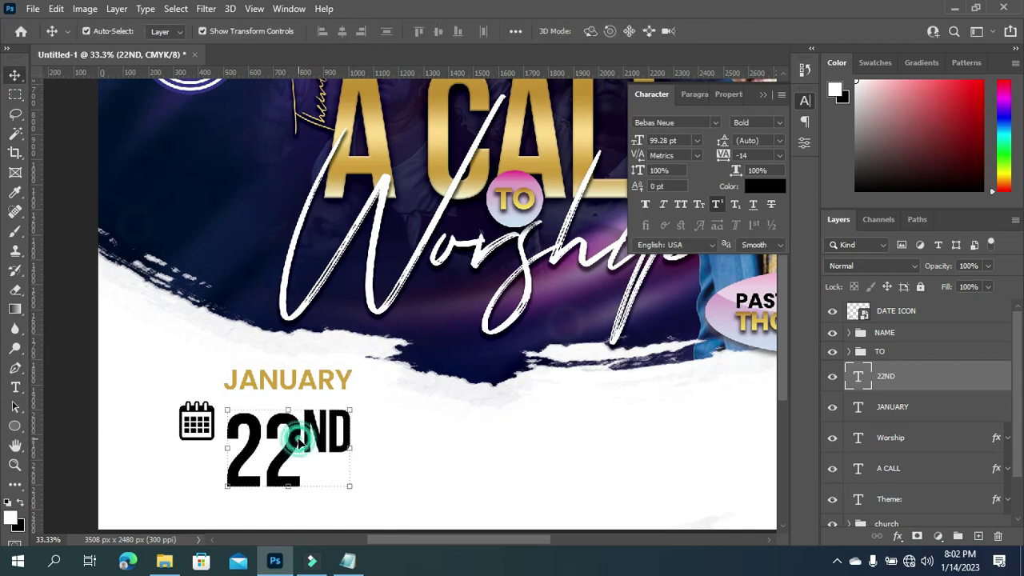
{"action": "left_click_drag", "start_coordinate": [297, 442], "coordinate": [302, 424]}
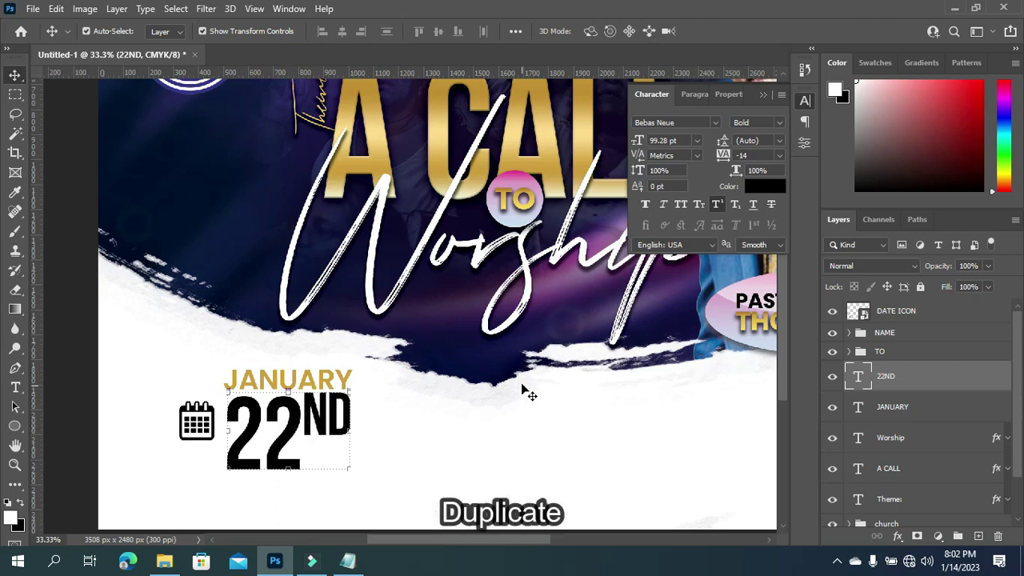
Duplicate the 22ND text layer below the original and change the copy's text to 2023.
{"action": "key", "text": "ctrl"}
{"action": "key", "text": "ctrl+j"}
{"action": "mouse_move", "coordinate": [294, 442]}
{"action": "left_mouse_down"}
{"action": "mouse_move", "coordinate": [300, 498]}
{"action": "mouse_move", "coordinate": [291, 503]}
{"action": "mouse_move", "coordinate": [296, 458]}
{"action": "left_mouse_up"}
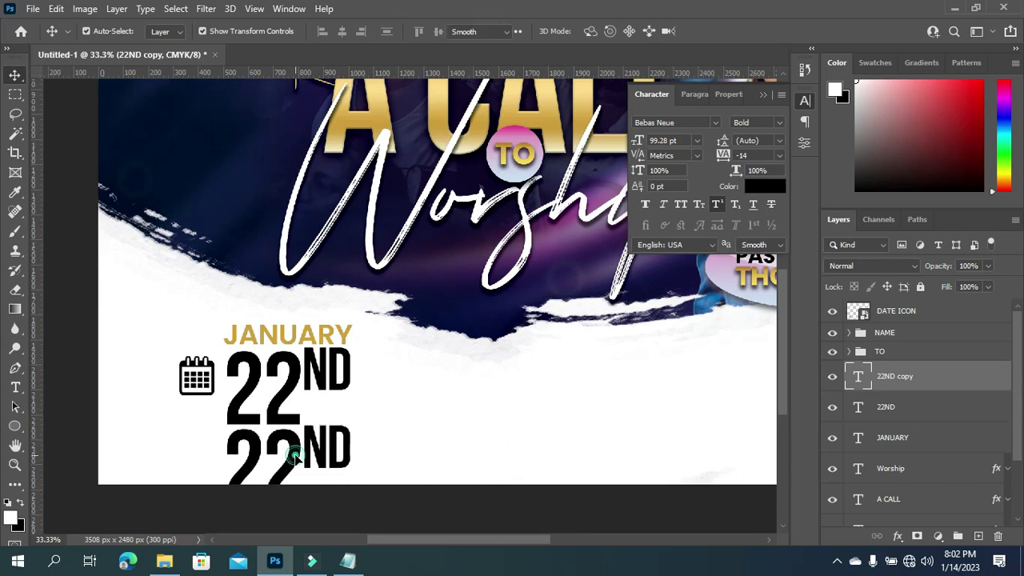
{"action": "double_click", "coordinate": [295, 454]}
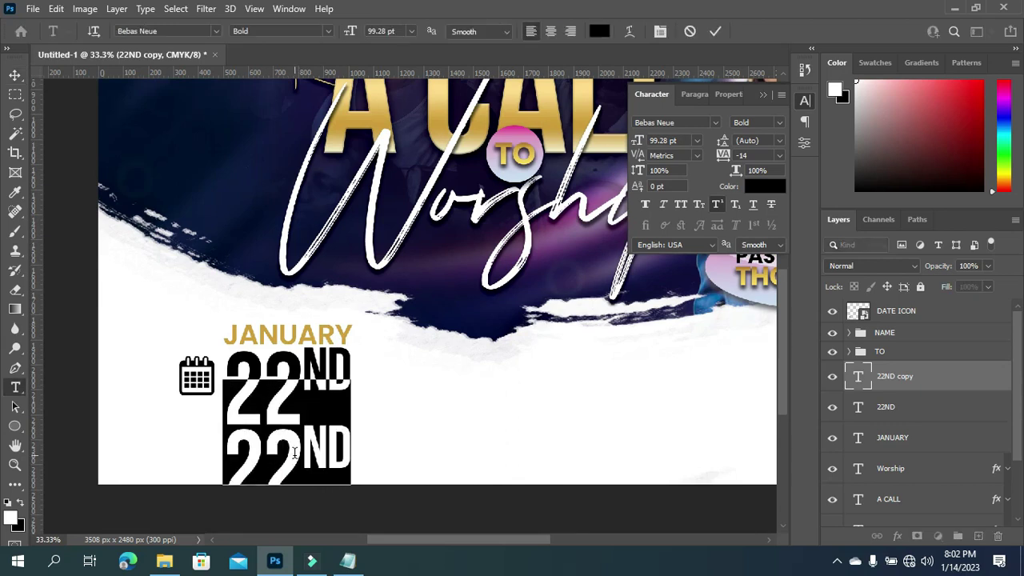
{"action": "type", "text": "2023"}
{"action": "key", "text": "ctrl+Return"}
{"action": "key", "text": "v"}
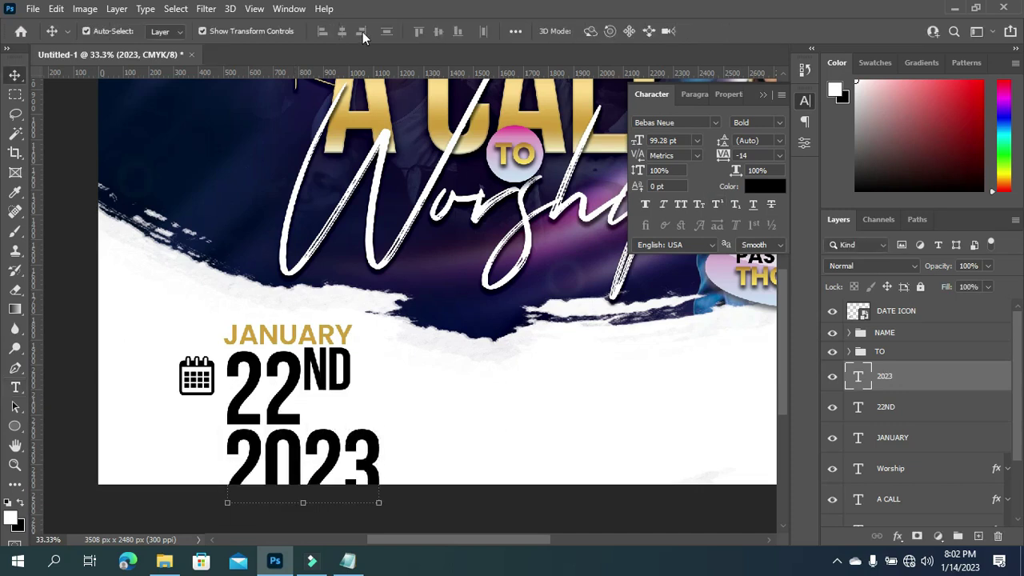
Set the 2023 text size to 36 pt and move it directly beneath 22ND.
{"action": "key", "text": "t"}
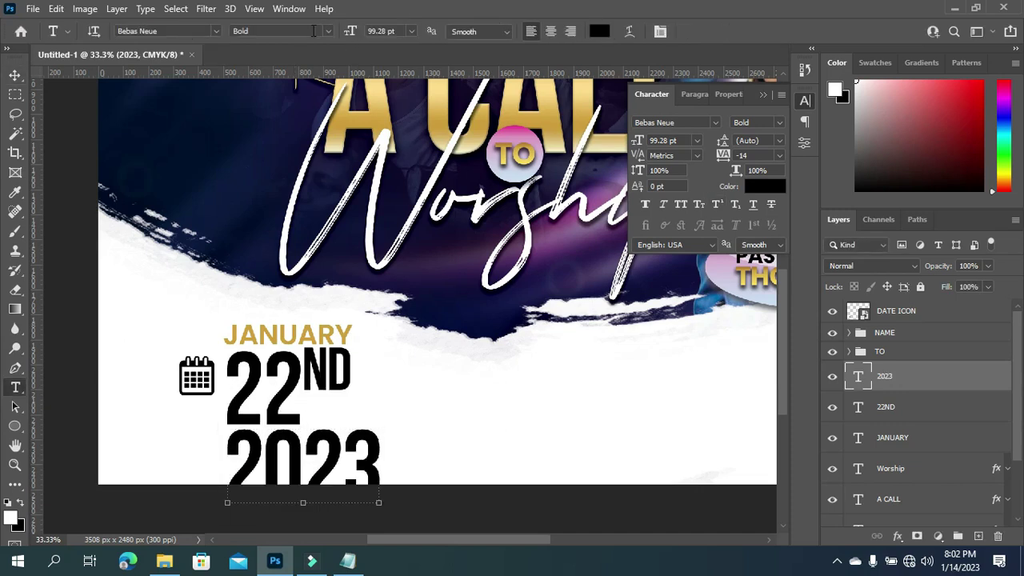
{"action": "left_click_drag", "start_coordinate": [349, 35], "coordinate": [296, 38]}
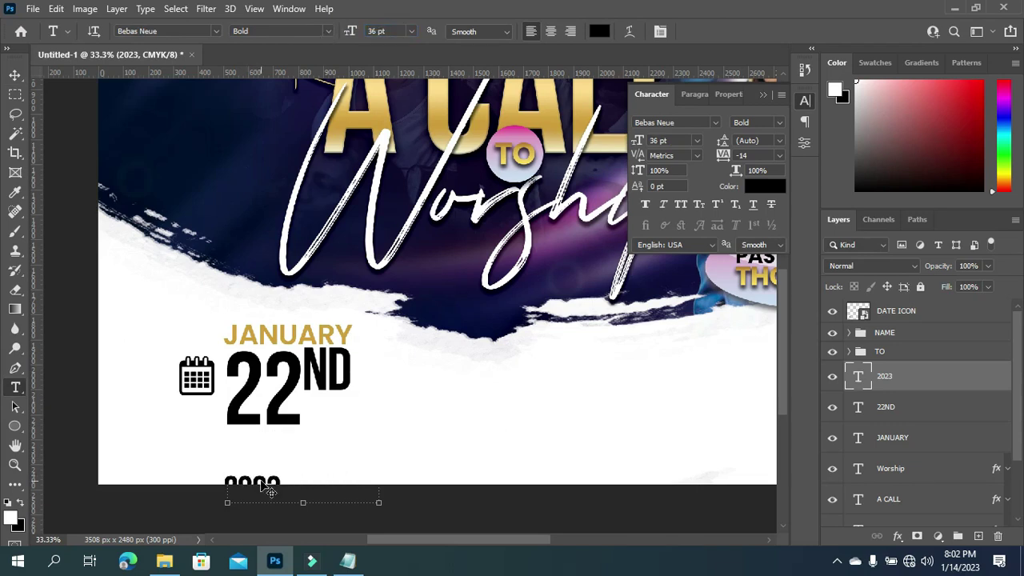
{"action": "left_click", "coordinate": [16, 74]}
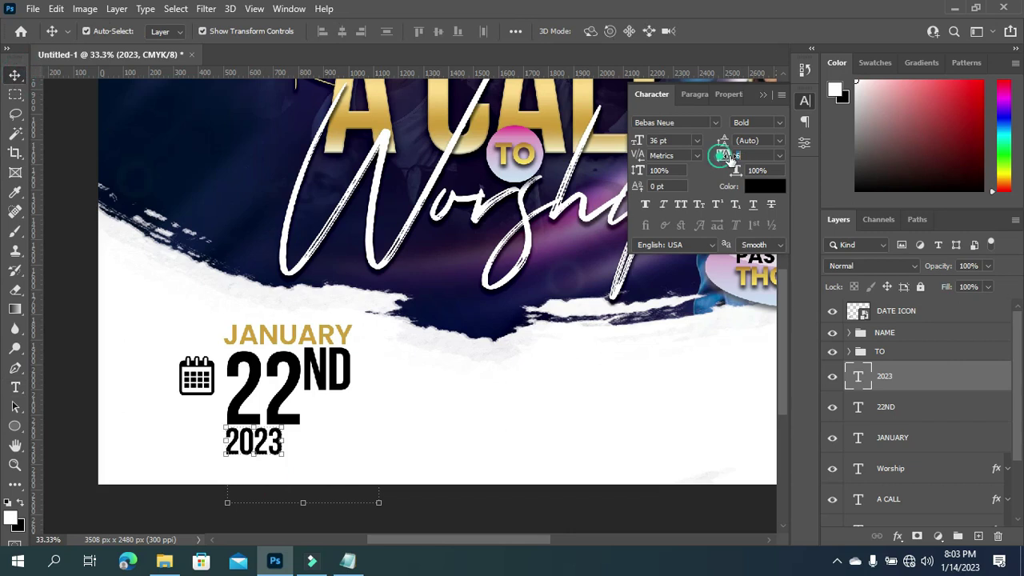
Widen the letter spacing of the 2023 text to a tracking of 566.
{"action": "left_click_drag", "start_coordinate": [725, 156], "coordinate": [729, 157]}
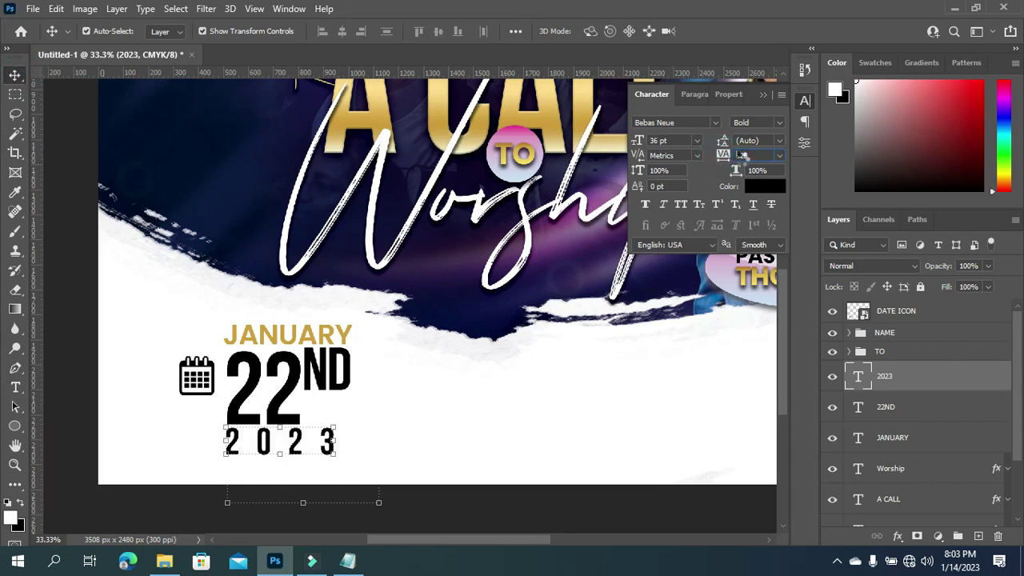
{"action": "key", "text": "Up"}
{"action": "key", "text": "Down"}
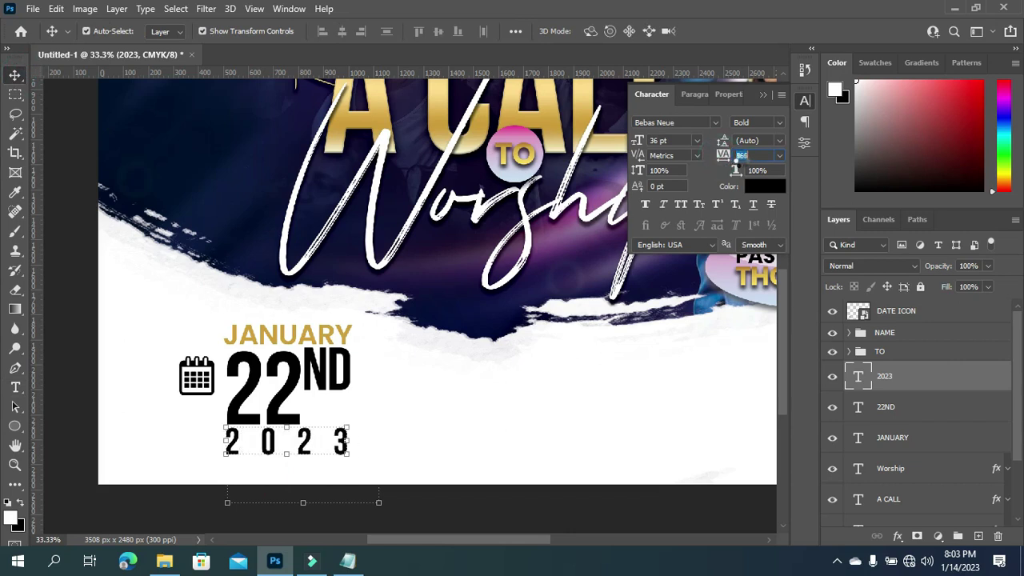
Scale the 2023 text to about 102.81% to match the width of 22ND, and fit the whole flyer in view.
{"action": "left_click", "coordinate": [348, 442]}
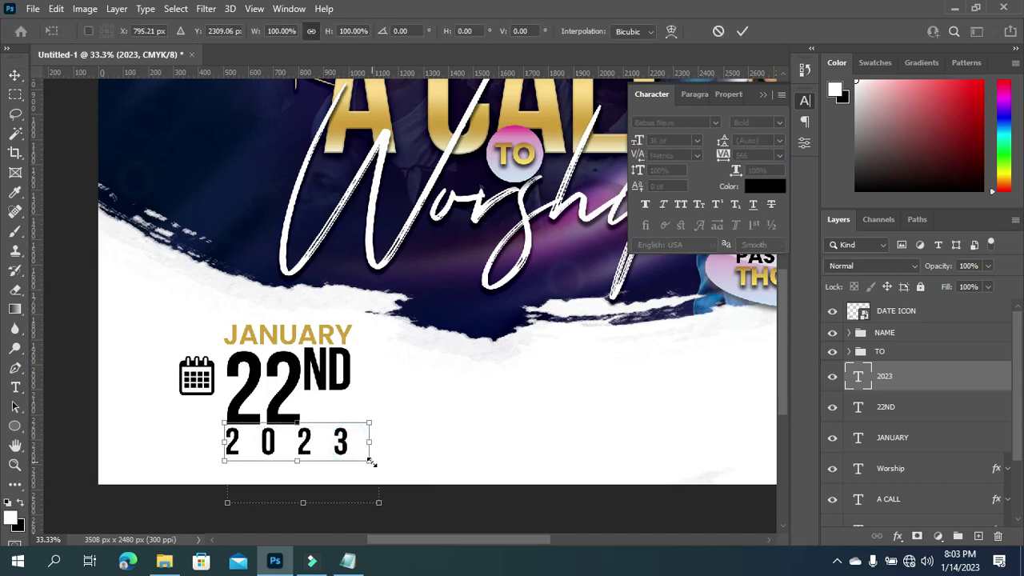
{"action": "left_click_drag", "start_coordinate": [370, 461], "coordinate": [374, 463]}
{"action": "key", "text": "Return"}
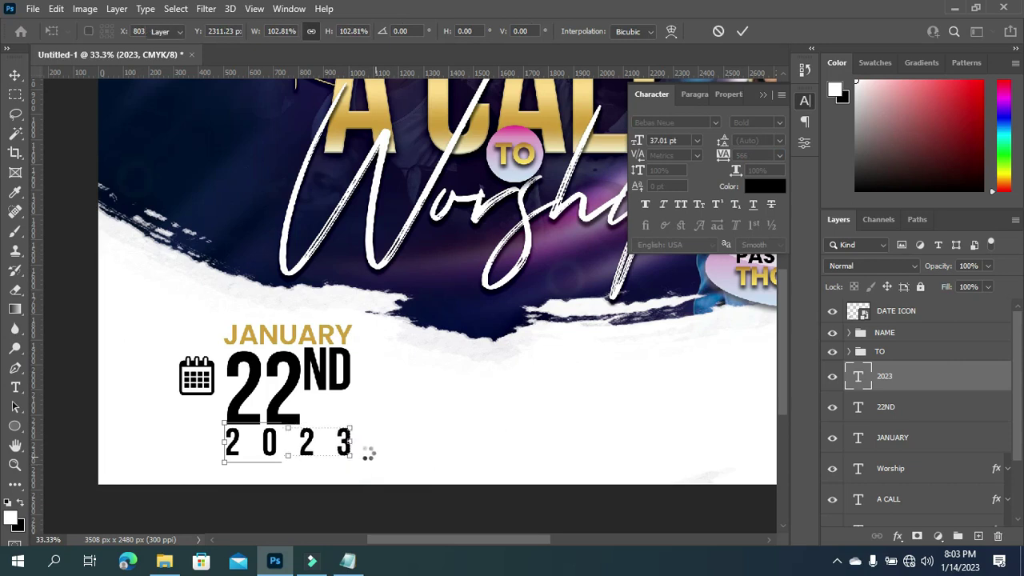
{"action": "left_click", "coordinate": [763, 95]}
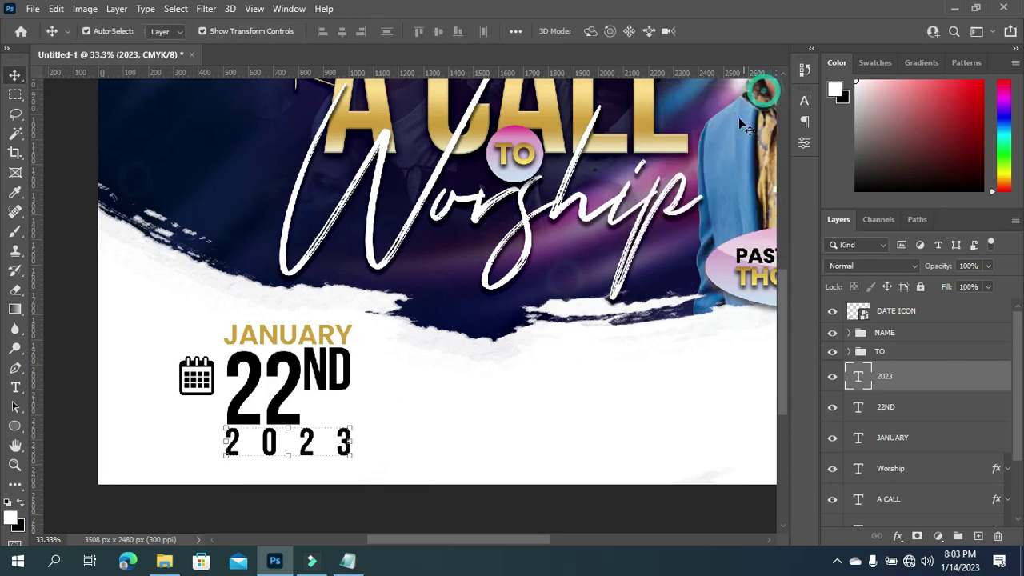
{"action": "key", "text": "ctrl+0"}
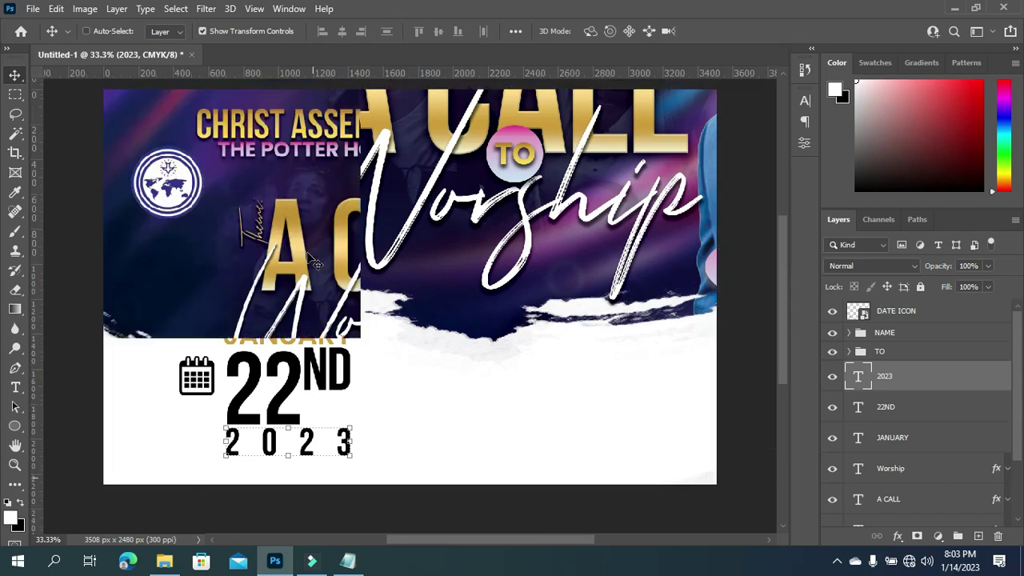
Move the calendar icon away from the date text to about its vertical middle, and check the event details in the Notepad text file.
{"action": "left_click", "coordinate": [745, 206]}
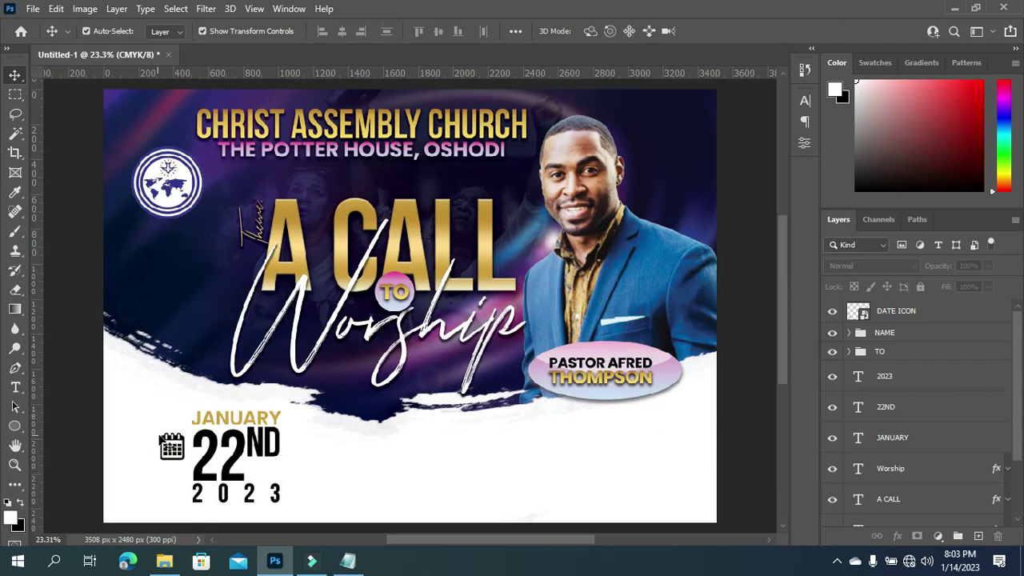
{"action": "mouse_move", "coordinate": [165, 440]}
{"action": "left_mouse_down"}
{"action": "mouse_move", "coordinate": [137, 436]}
{"action": "mouse_move", "coordinate": [160, 458]}
{"action": "left_mouse_up"}
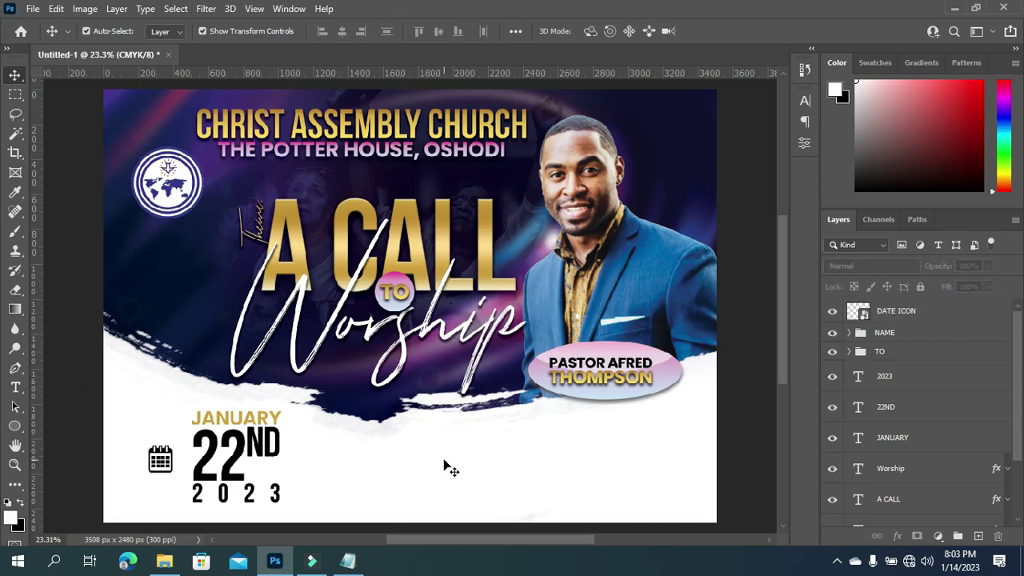
{"action": "left_click", "coordinate": [347, 560]}
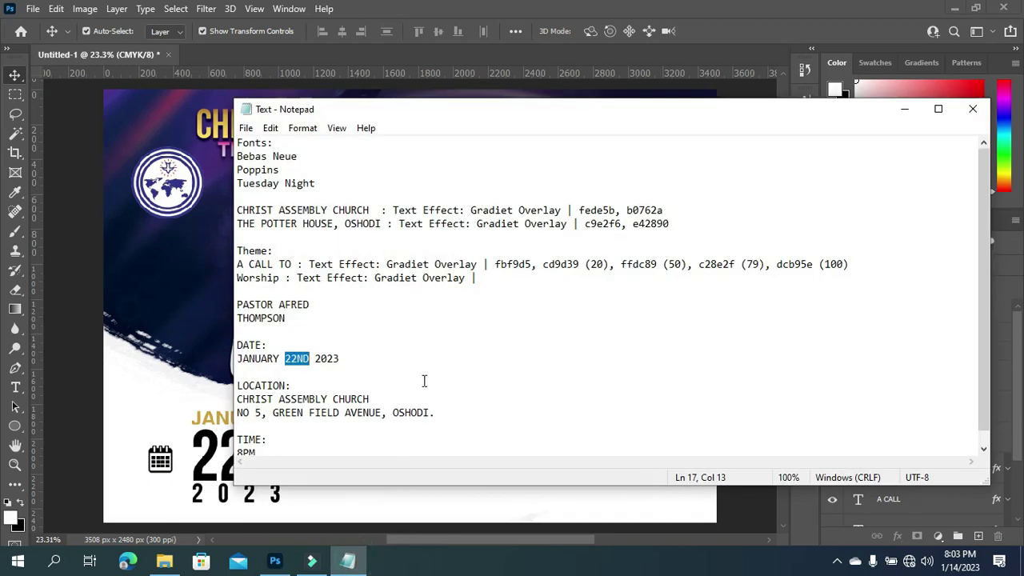
{"action": "left_click", "coordinate": [904, 109]}
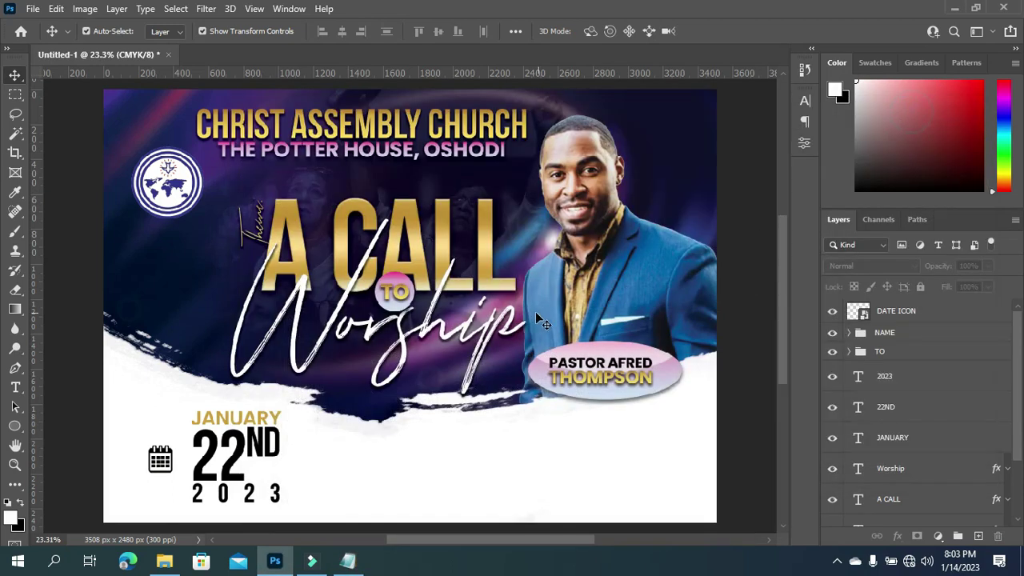
Draw a thin vertical rectangle about 22 px wide and 374 px high just to the right of the date.
{"action": "left_click", "coordinate": [15, 425]}
{"action": "left_click", "coordinate": [56, 427]}
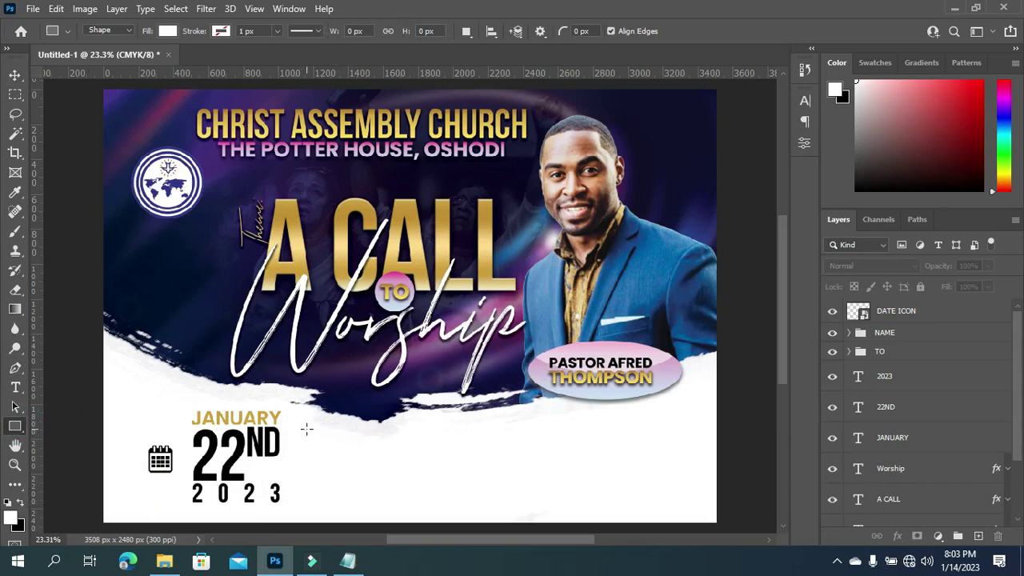
{"action": "left_click_drag", "start_coordinate": [302, 429], "coordinate": [301, 496]}
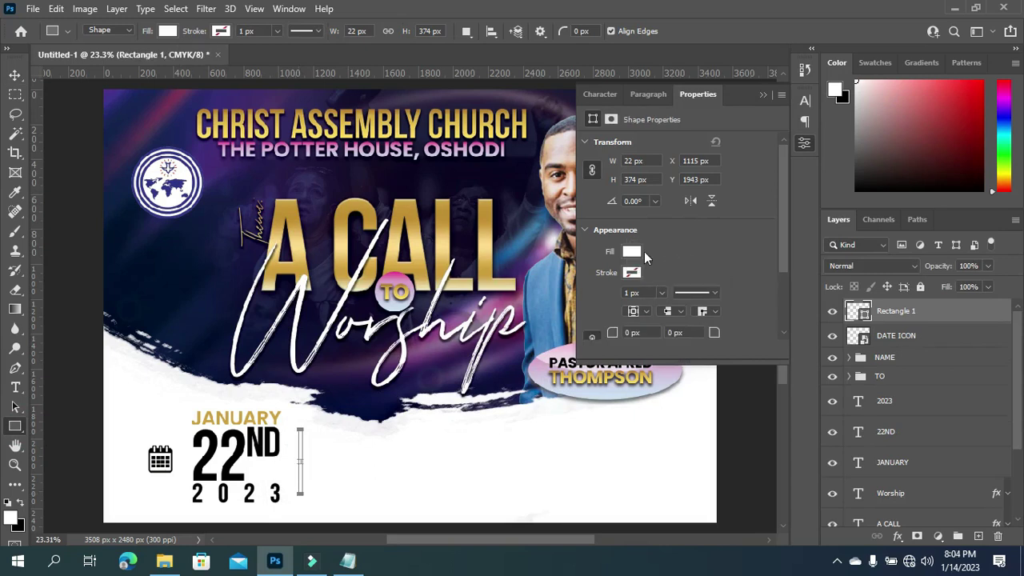
Fill the vertical divider bar with the golden yellow from the recently used colors.
{"action": "key", "text": "v"}
{"action": "left_click", "coordinate": [632, 251]}
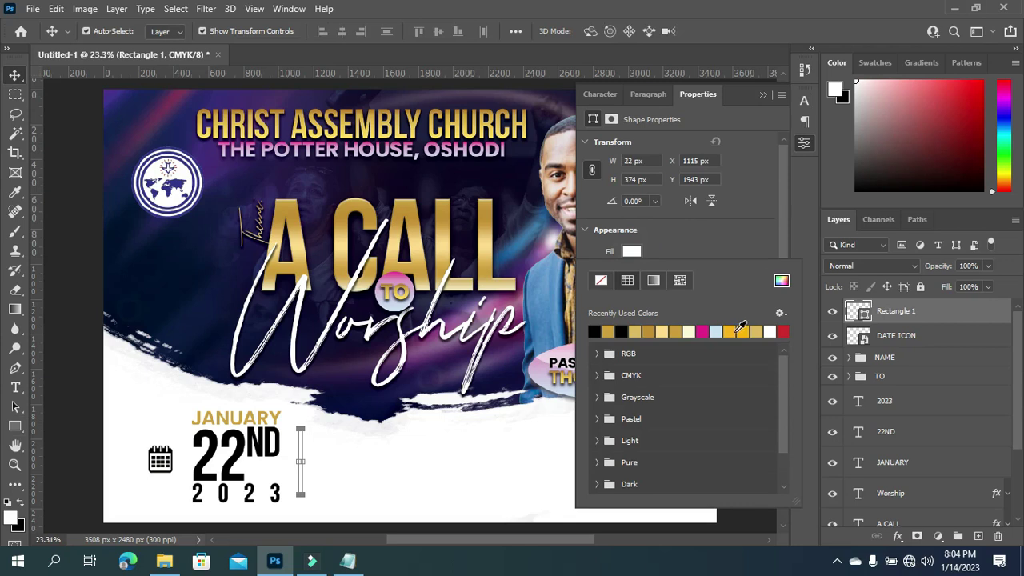
{"action": "left_click", "coordinate": [739, 331]}
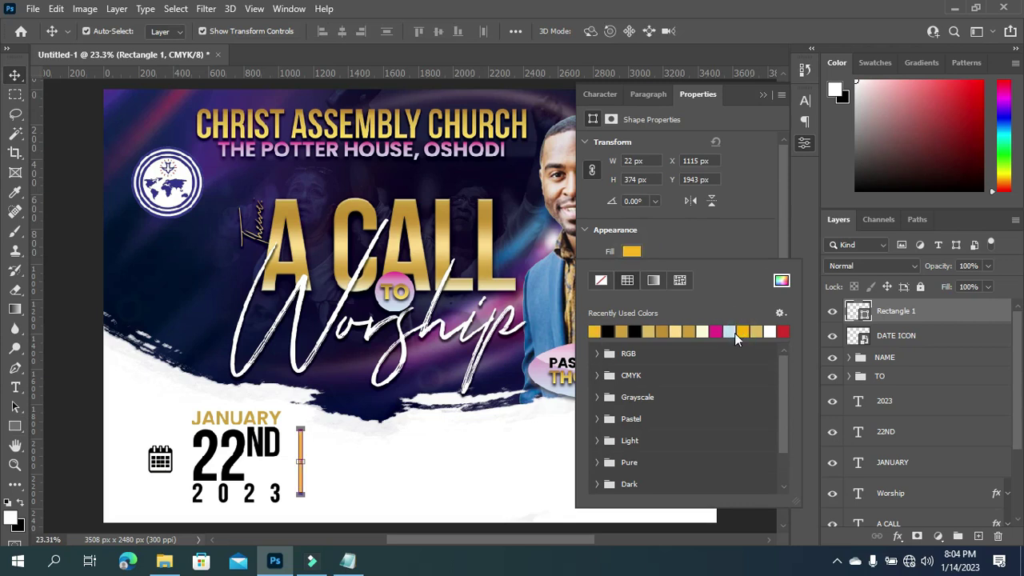
{"action": "left_click", "coordinate": [761, 96]}
{"action": "left_click", "coordinate": [804, 142]}
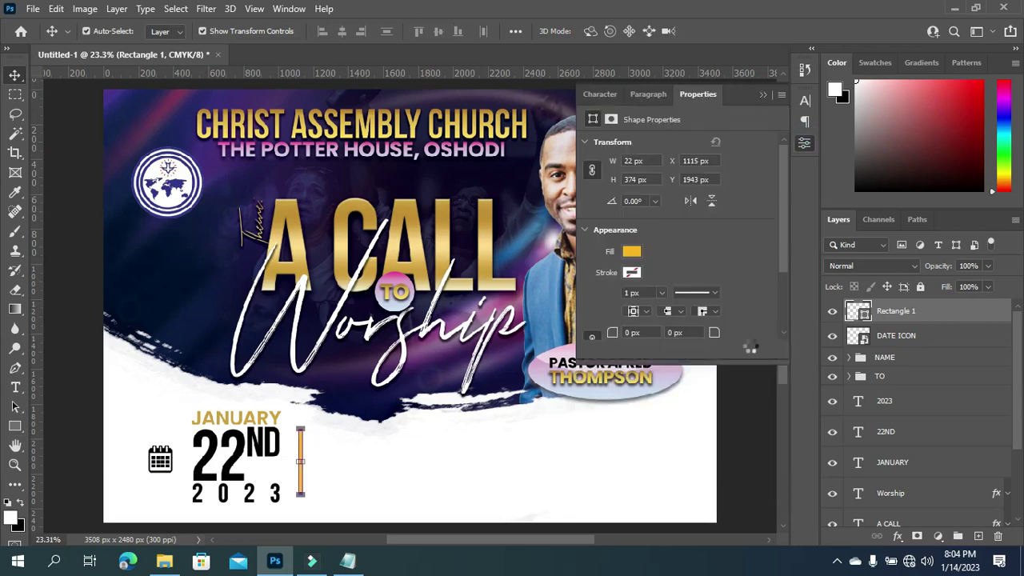
{"action": "left_click", "coordinate": [632, 251]}
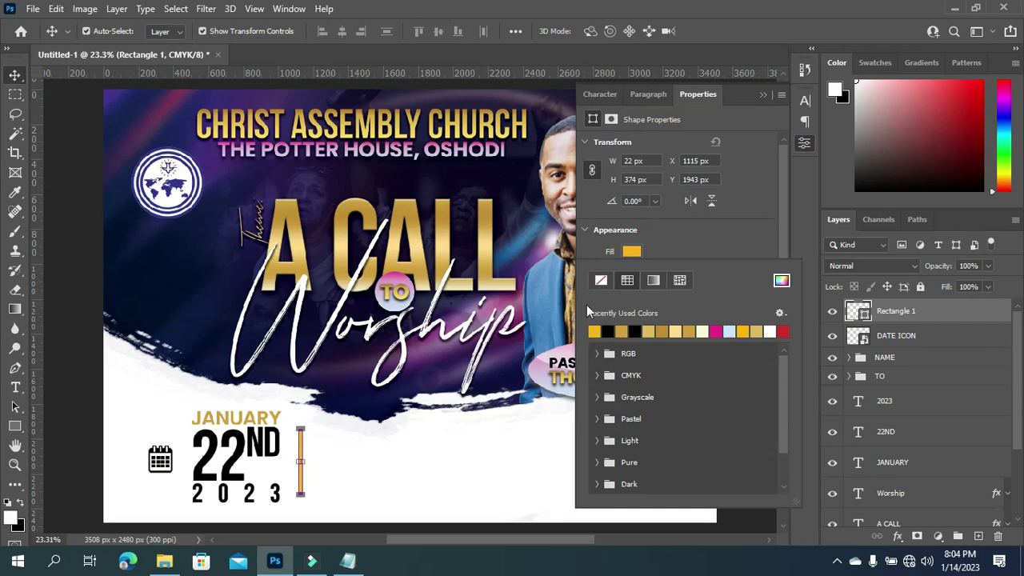
{"action": "left_click", "coordinate": [765, 96]}
{"action": "left_click", "coordinate": [764, 94]}
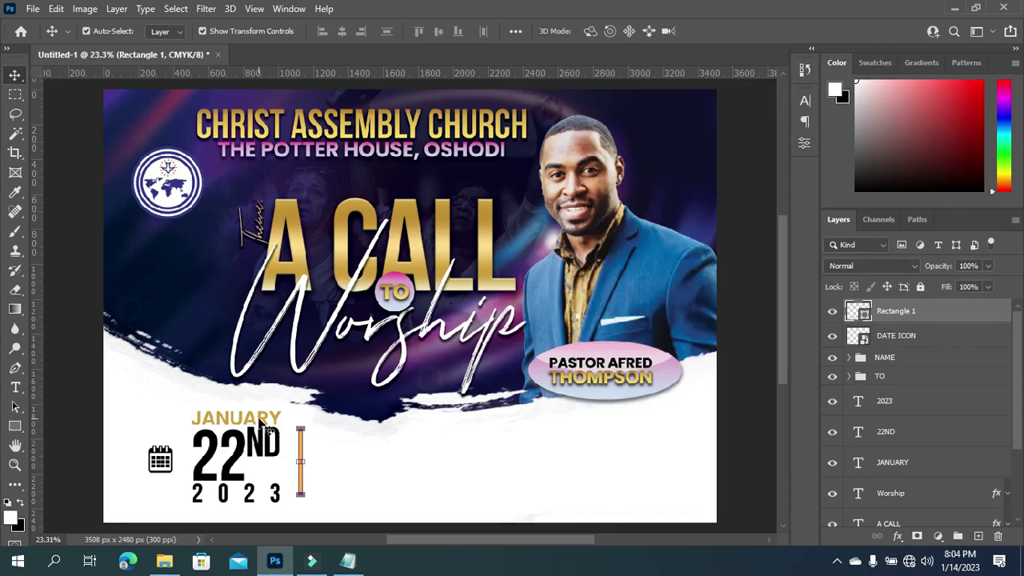
Recolor the JANUARY text to f9b318 by sampling the golden divider bar.
{"action": "left_click", "coordinate": [261, 423]}
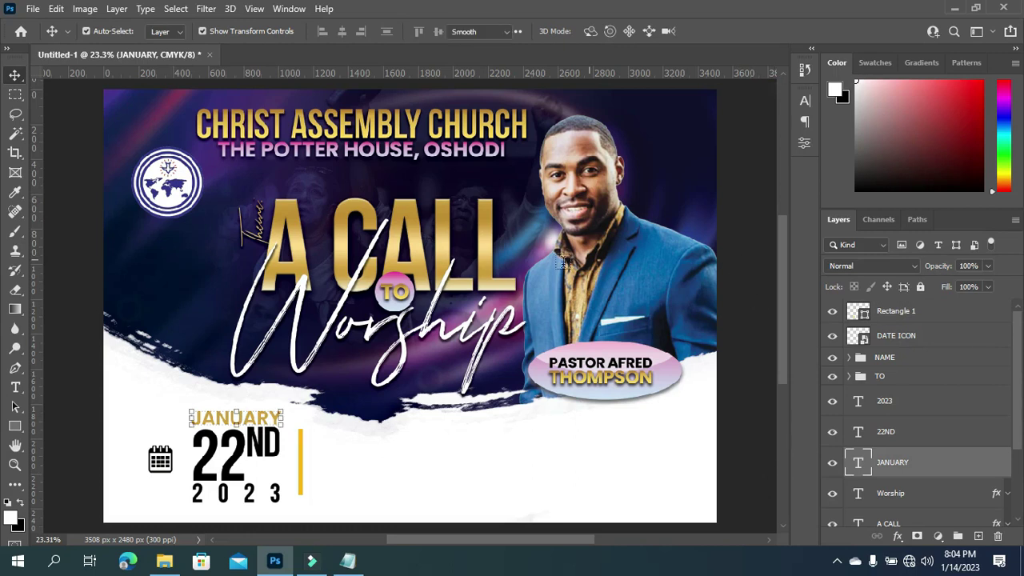
{"action": "key", "text": "t"}
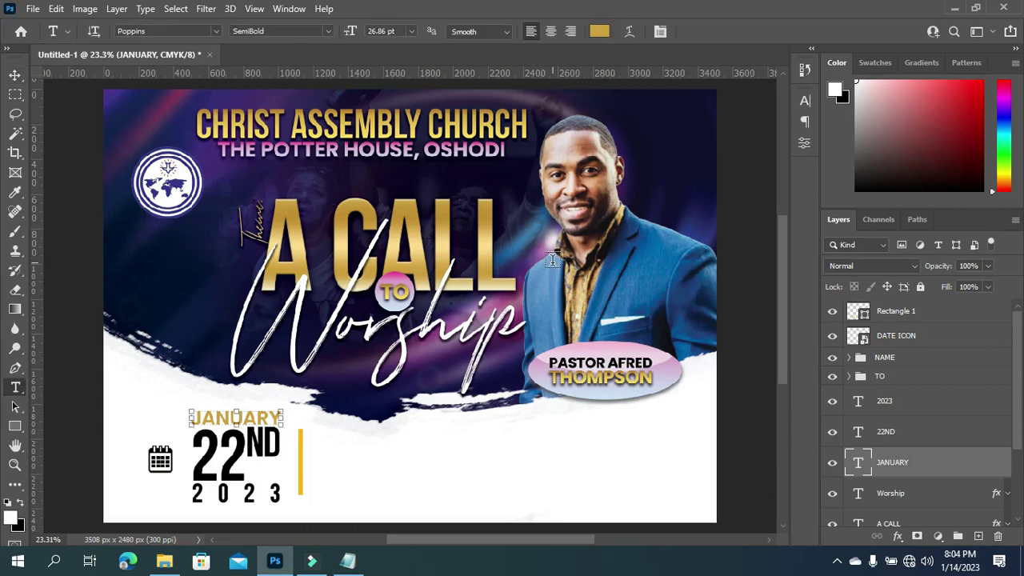
{"action": "left_click", "coordinate": [600, 32]}
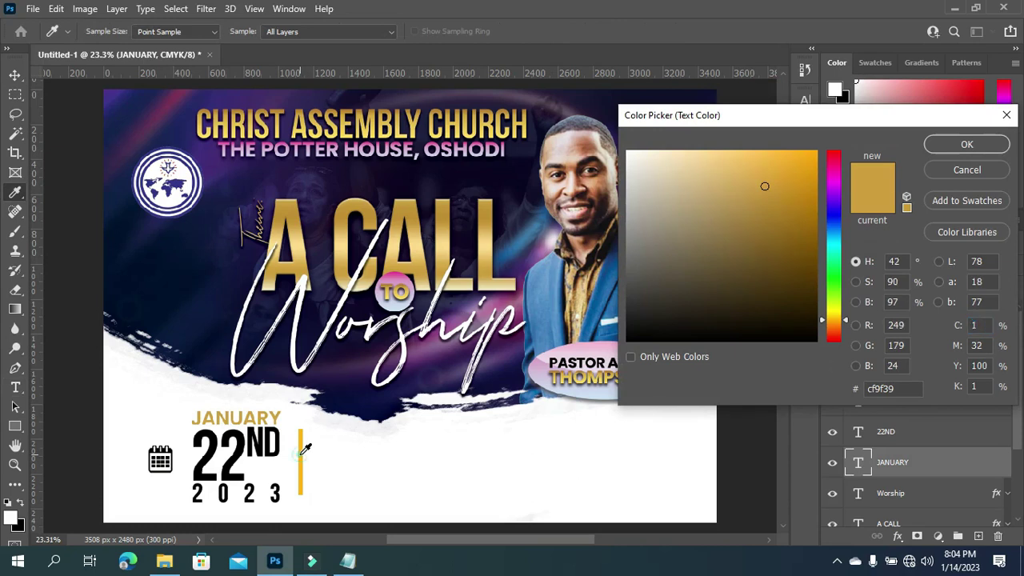
{"action": "left_click", "coordinate": [302, 455]}
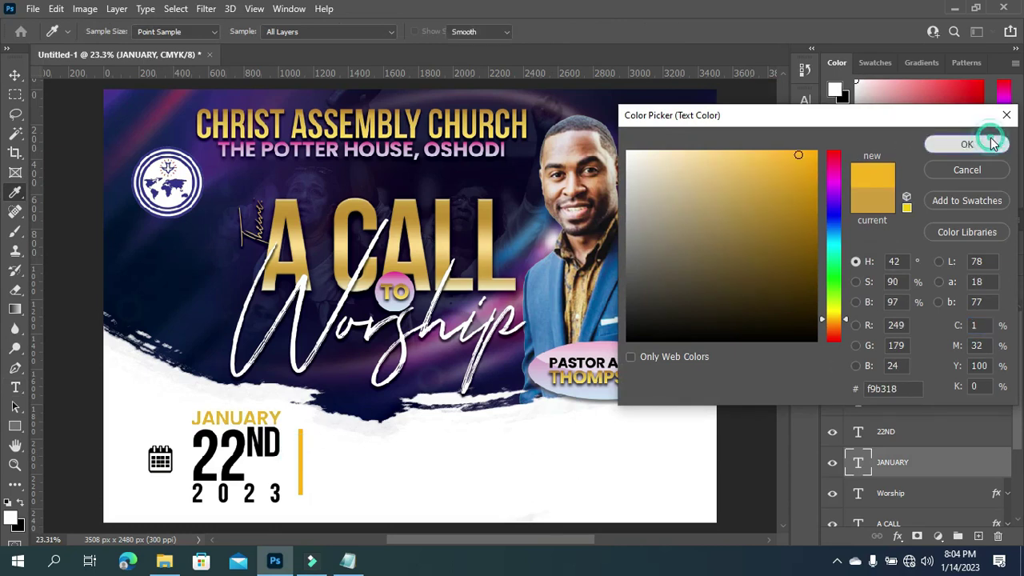
{"action": "left_click", "coordinate": [967, 144]}
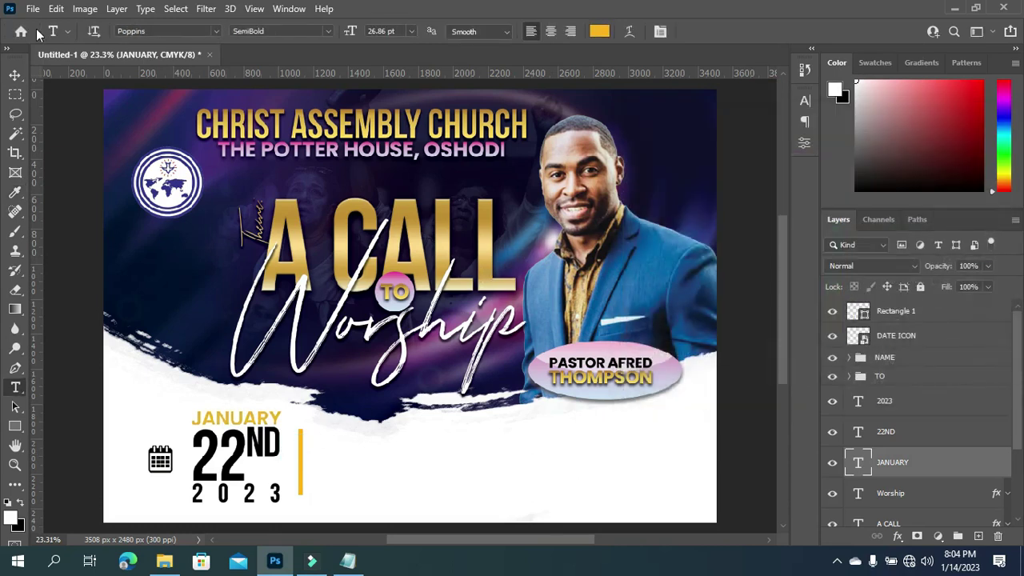
{"action": "left_click", "coordinate": [15, 74]}
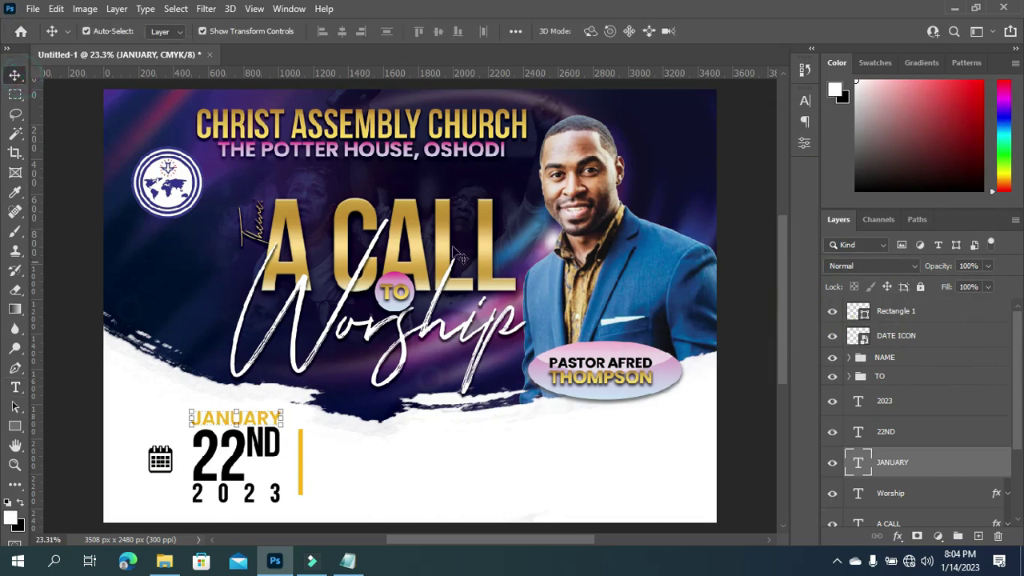
{"action": "left_click", "coordinate": [768, 192]}
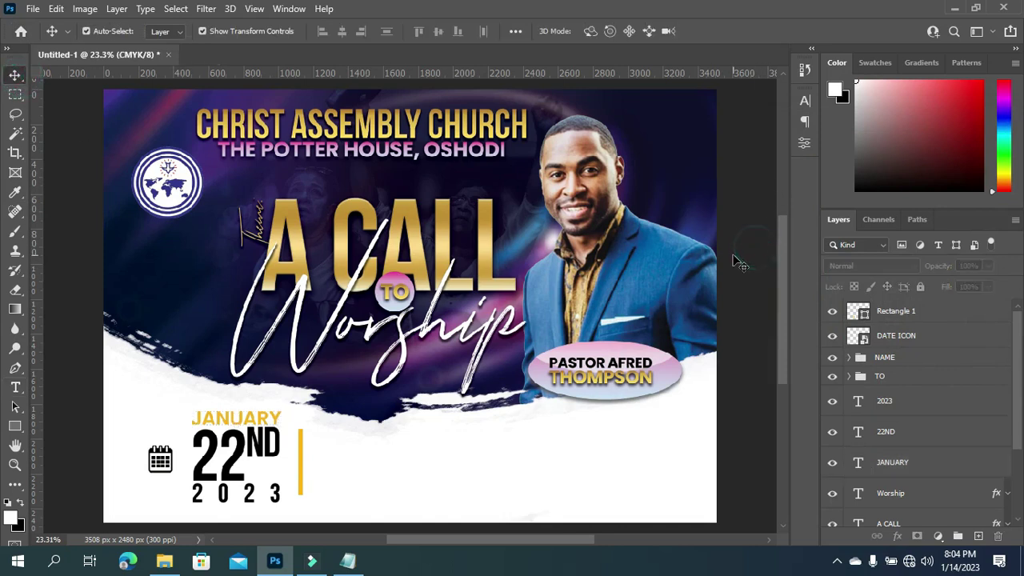
Bring the 2023, 22ND and JANUARY layers above DATE ICON and group all four as DATE.
{"action": "left_click", "coordinate": [885, 402]}
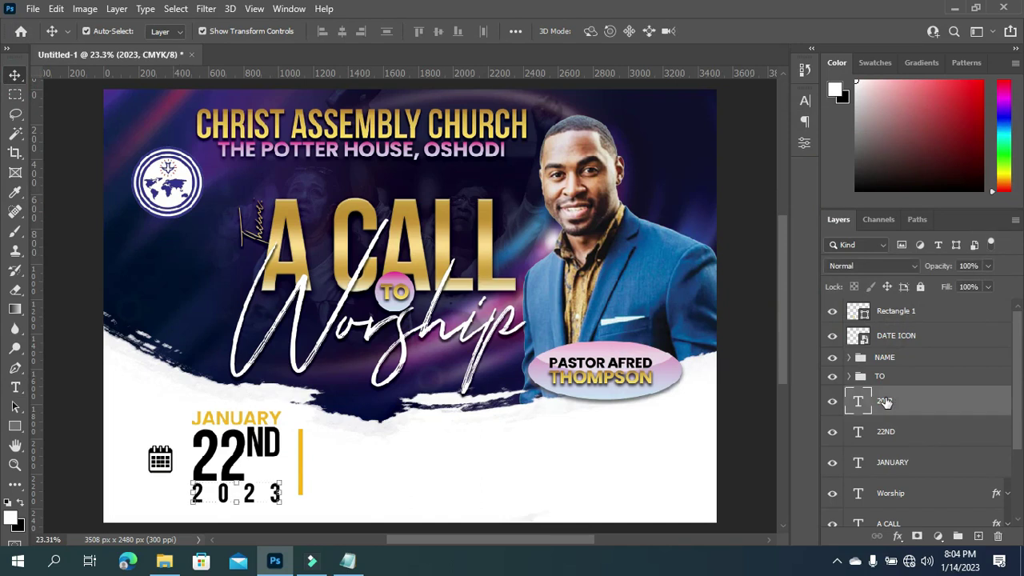
{"action": "left_click", "coordinate": [901, 461], "text": "shift"}
{"action": "left_click_drag", "start_coordinate": [897, 407], "coordinate": [892, 325]}
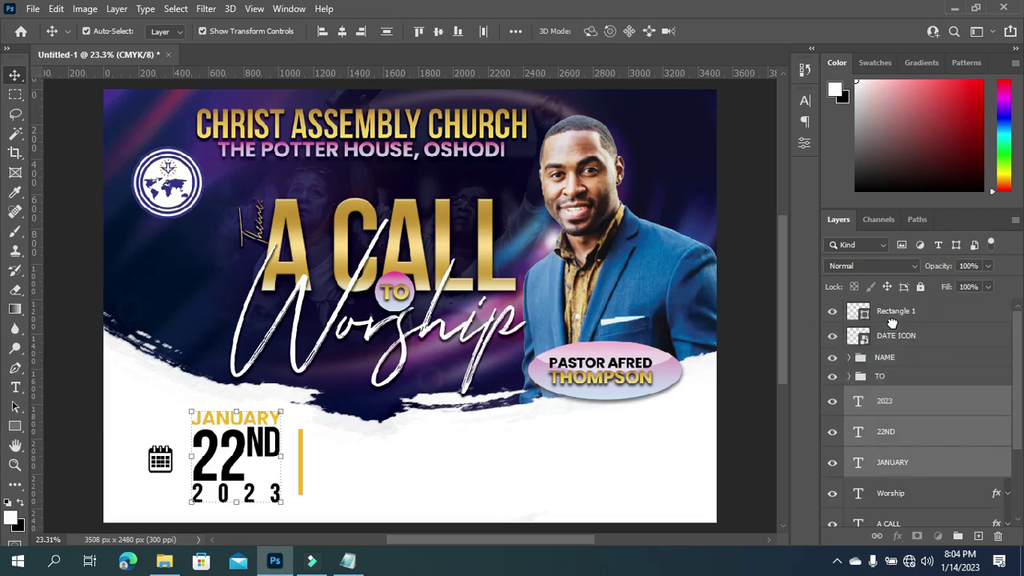
{"action": "left_click", "coordinate": [909, 430], "text": "shift"}
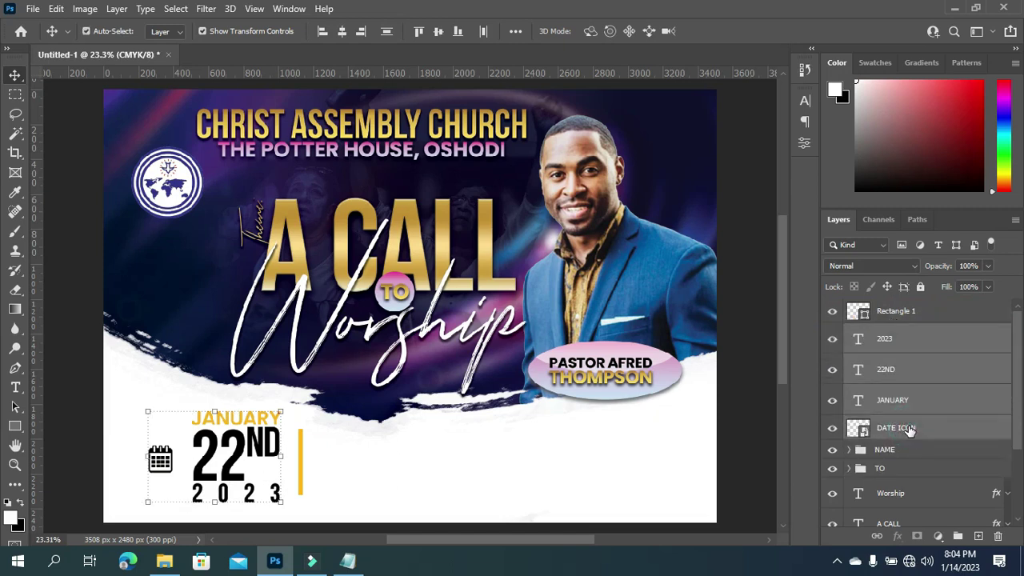
{"action": "key", "text": "ctrl+g"}
{"action": "double_click", "coordinate": [885, 334]}
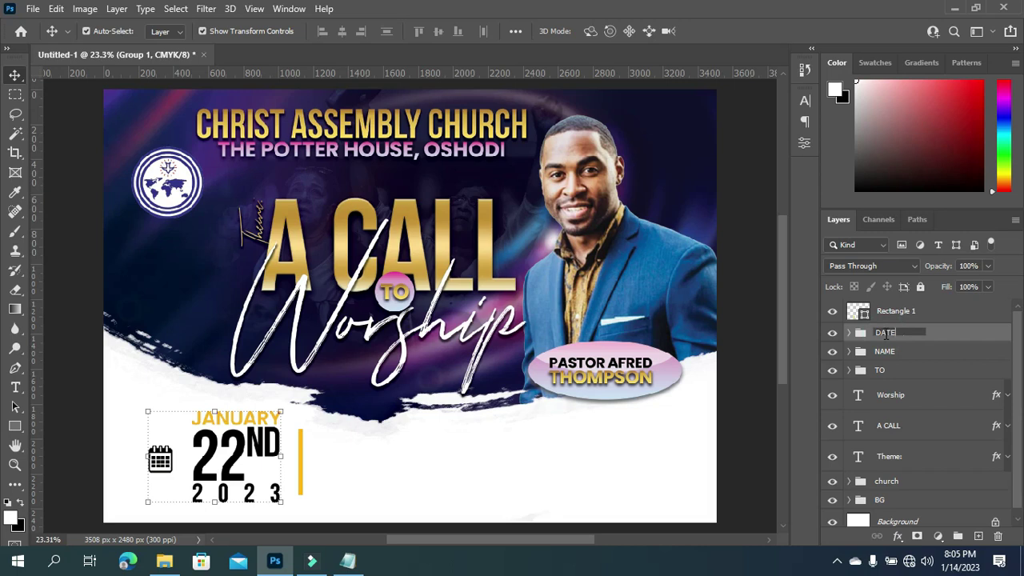
{"action": "key", "text": "Return"}
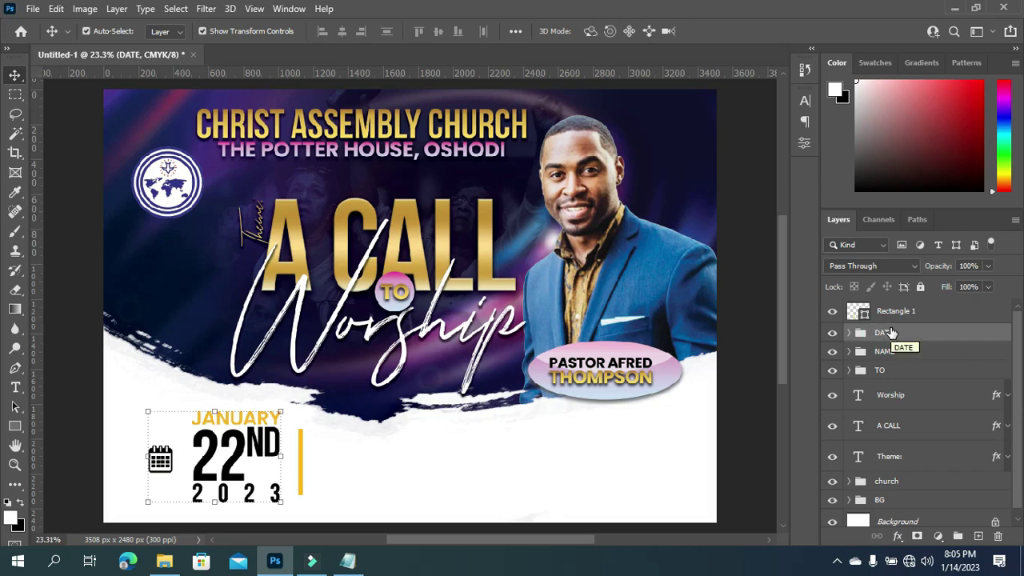
Add a drop shadow to the DATE group with 88% opacity, 4 px distance, 6% spread and 8 px size.
{"action": "left_click", "coordinate": [899, 536]}
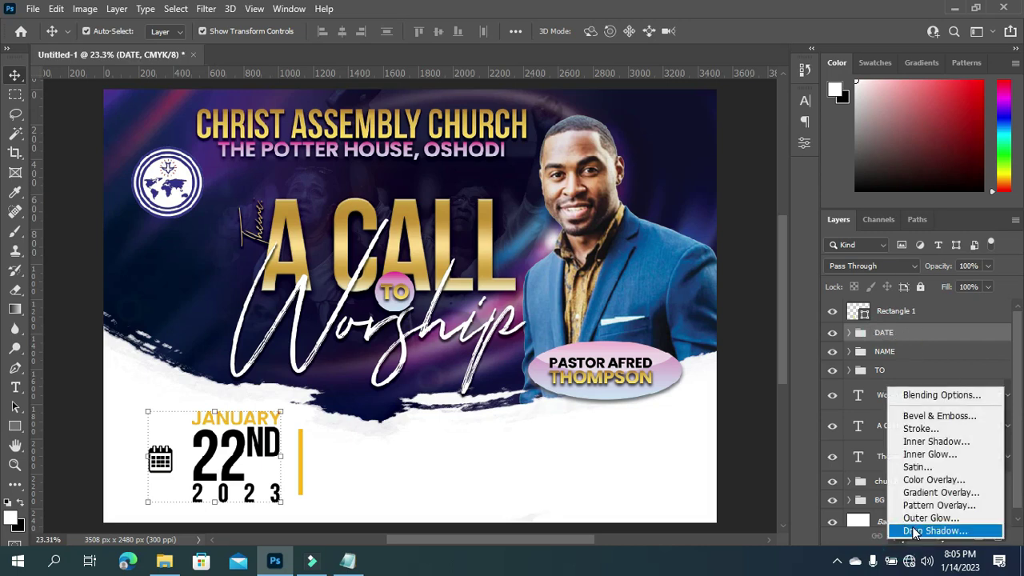
{"action": "left_click", "coordinate": [914, 532]}
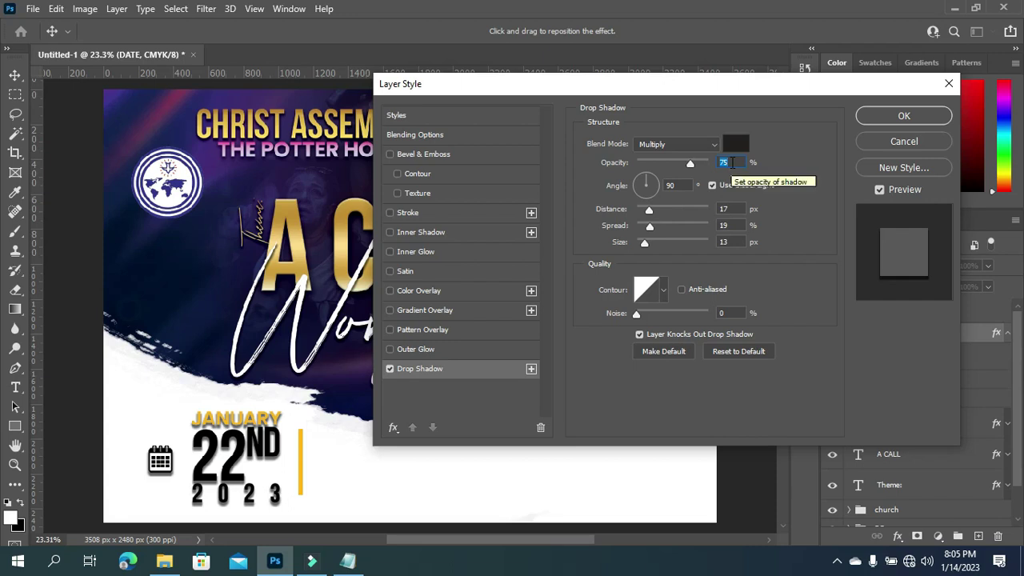
{"action": "type", "text": "88"}
{"action": "left_click", "coordinate": [690, 188]}
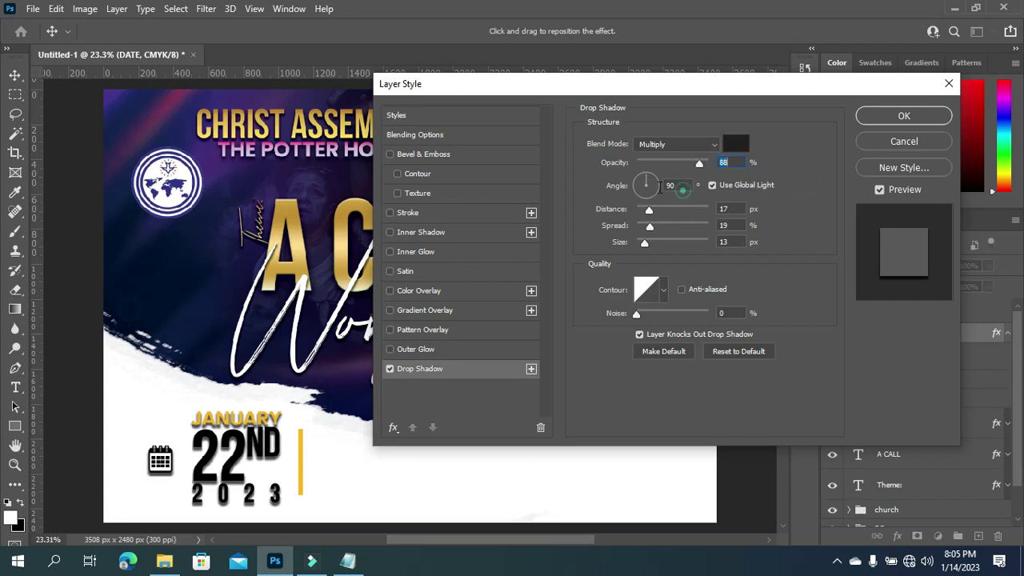
{"action": "left_click", "coordinate": [728, 210]}
{"action": "type", "text": "4"}
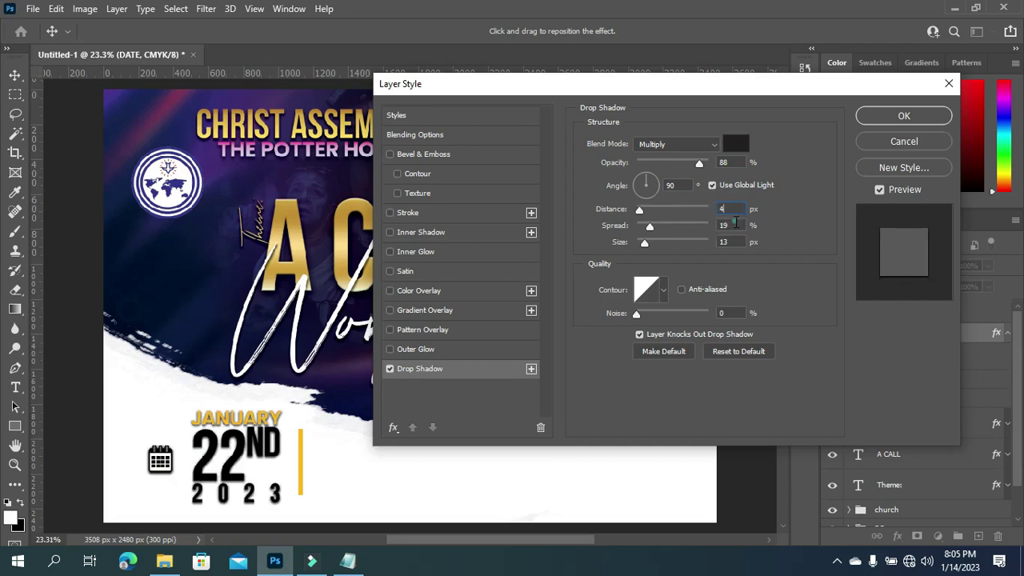
{"action": "left_click", "coordinate": [735, 226]}
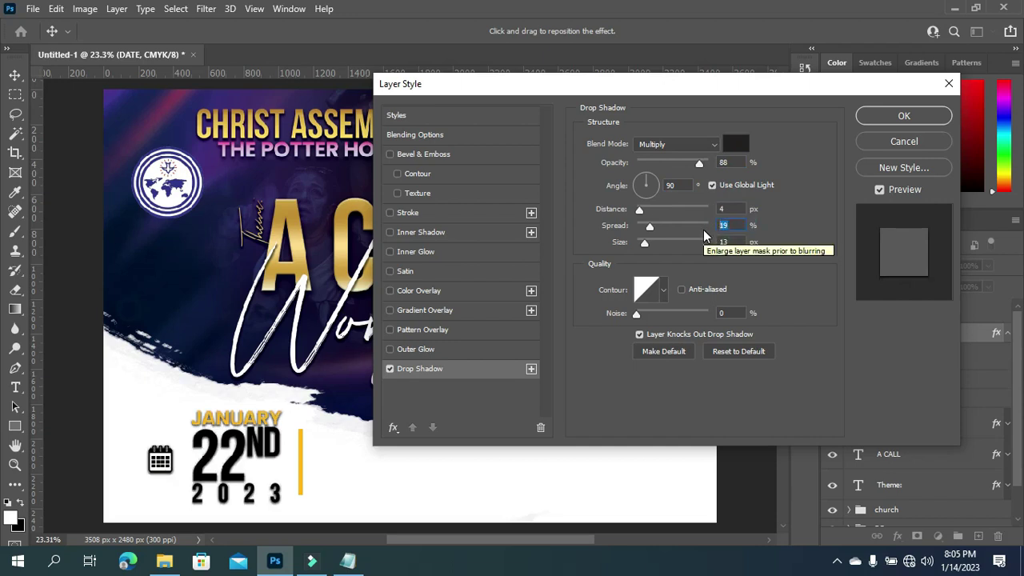
{"action": "type", "text": "6"}
{"action": "left_click", "coordinate": [735, 241]}
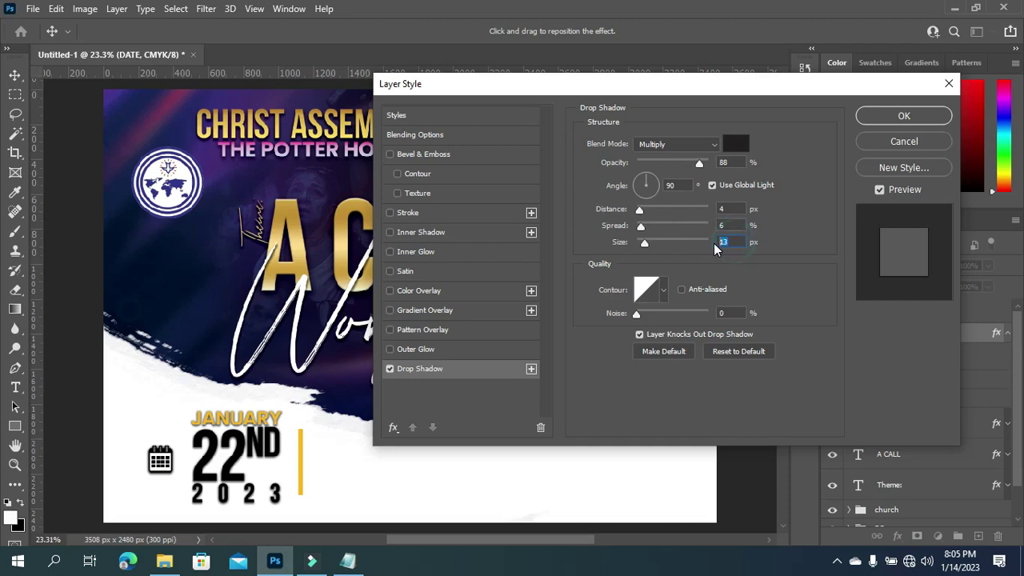
{"action": "type", "text": "8"}
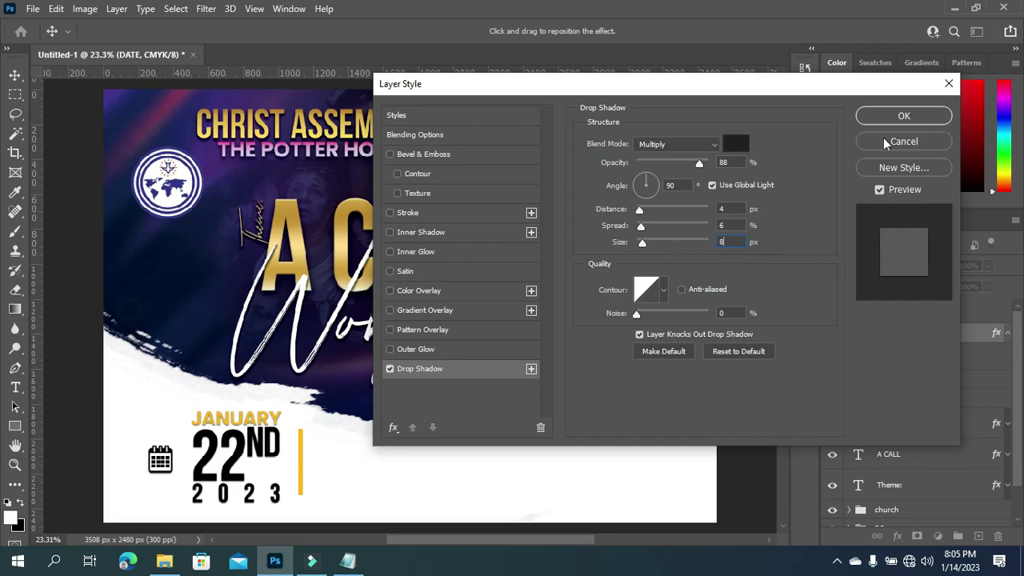
{"action": "left_click", "coordinate": [904, 117]}
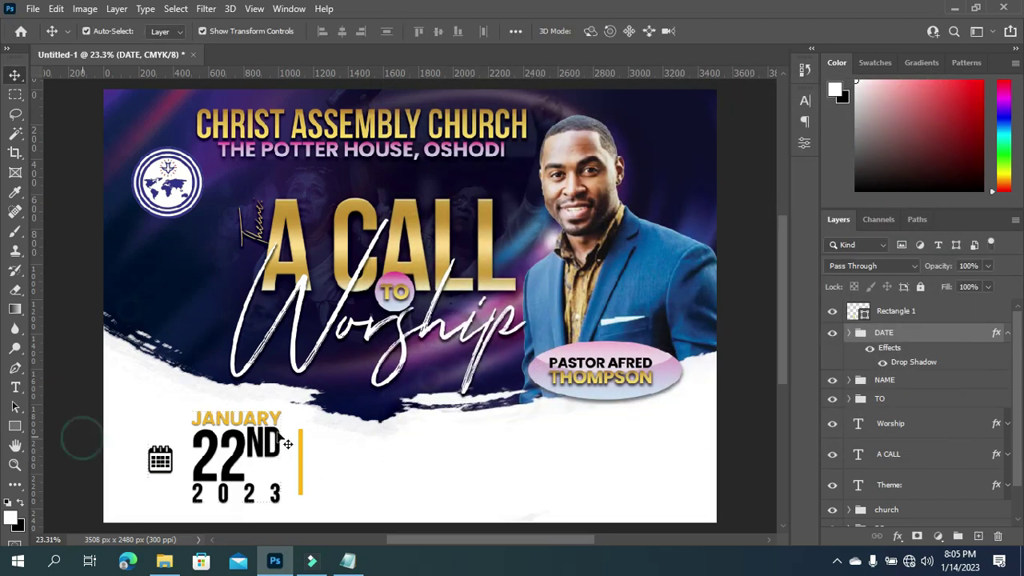
{"action": "left_click", "coordinate": [364, 444]}
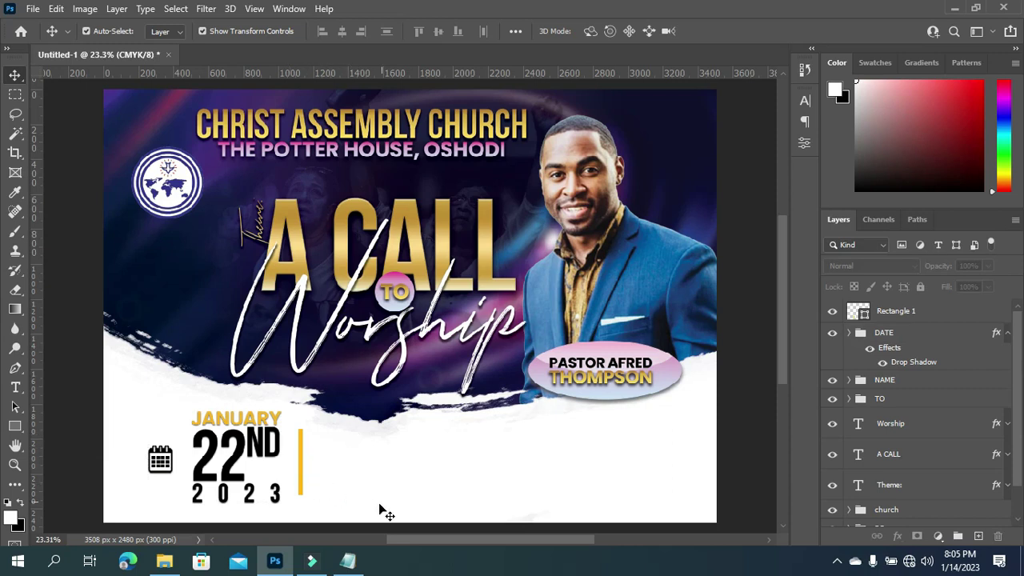
Place google-location-icon-16 from the A CALL TO WORSHIP folder in File Explorer and scale it down beside the golden divider.
{"action": "left_click", "coordinate": [164, 561]}
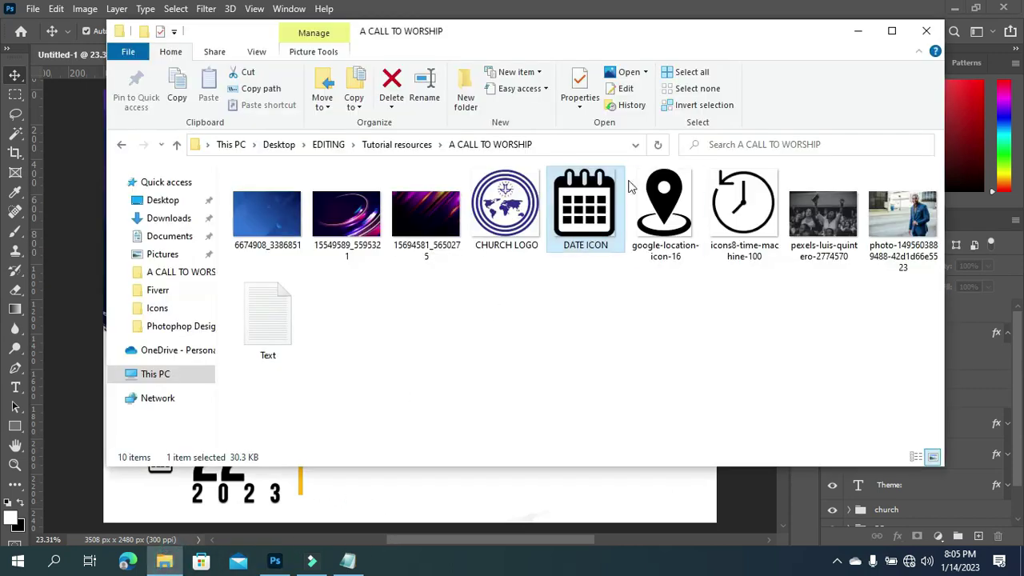
{"action": "left_click", "coordinate": [649, 200]}
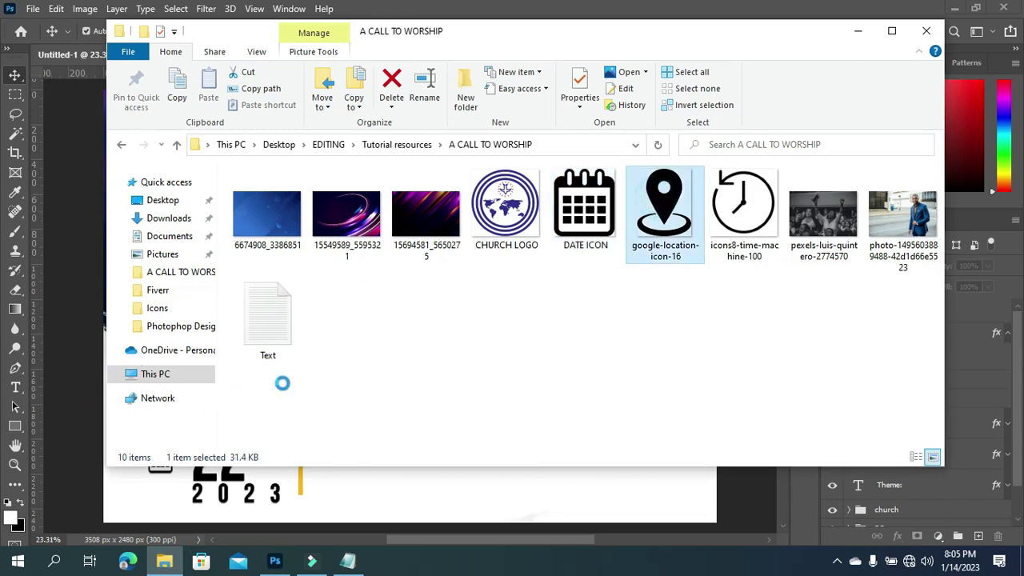
{"action": "left_click_drag", "start_coordinate": [665, 240], "coordinate": [504, 300]}
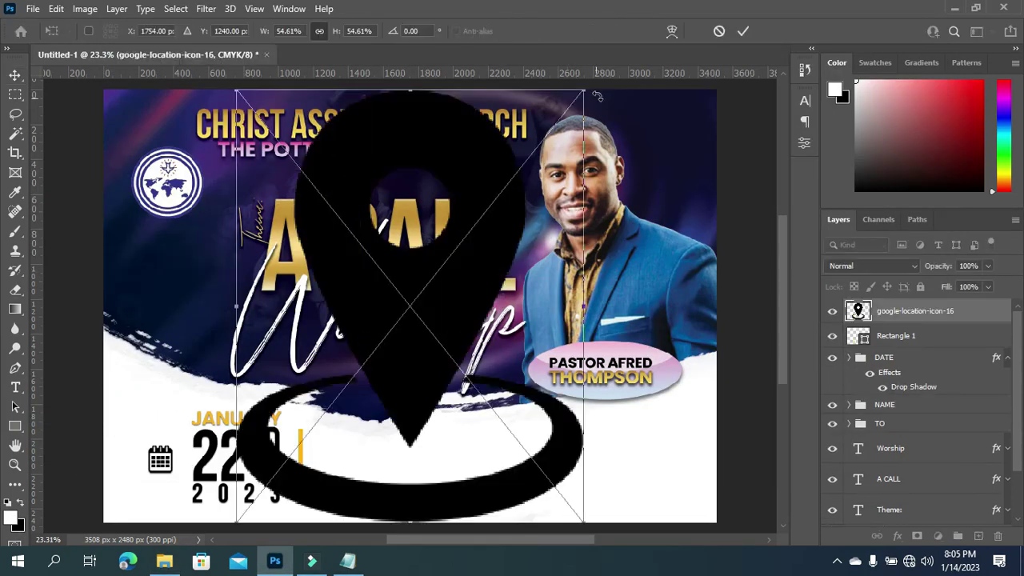
{"action": "left_click_drag", "start_coordinate": [587, 90], "coordinate": [345, 466]}
{"action": "key", "text": "ctrl+plus"}
{"action": "key", "text": "Return"}
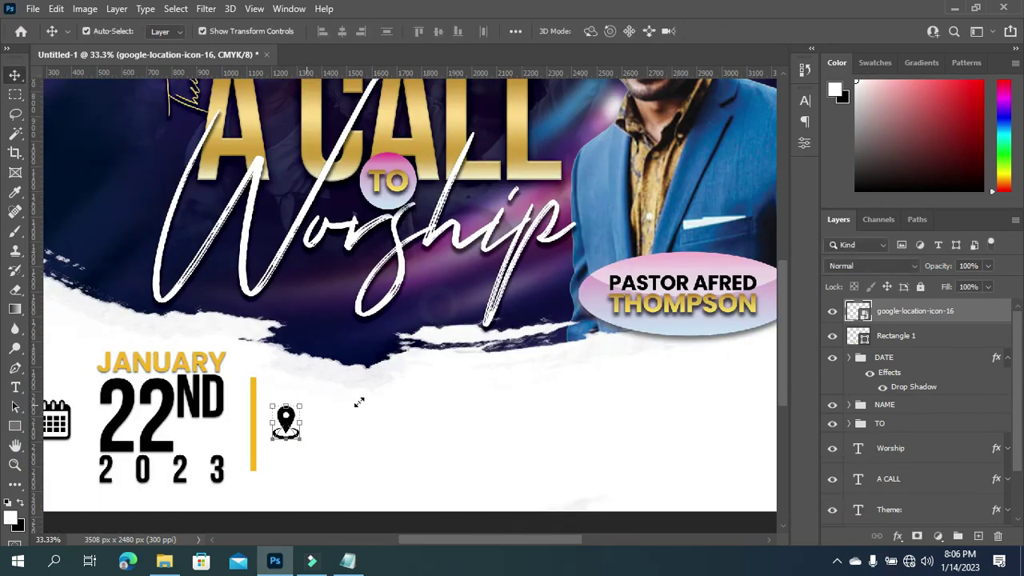
Switch to the Text file in Notepad and copy the church name and address lines under LOCATION.
{"action": "left_click", "coordinate": [348, 560]}
{"action": "key", "text": "ctrl+c"}
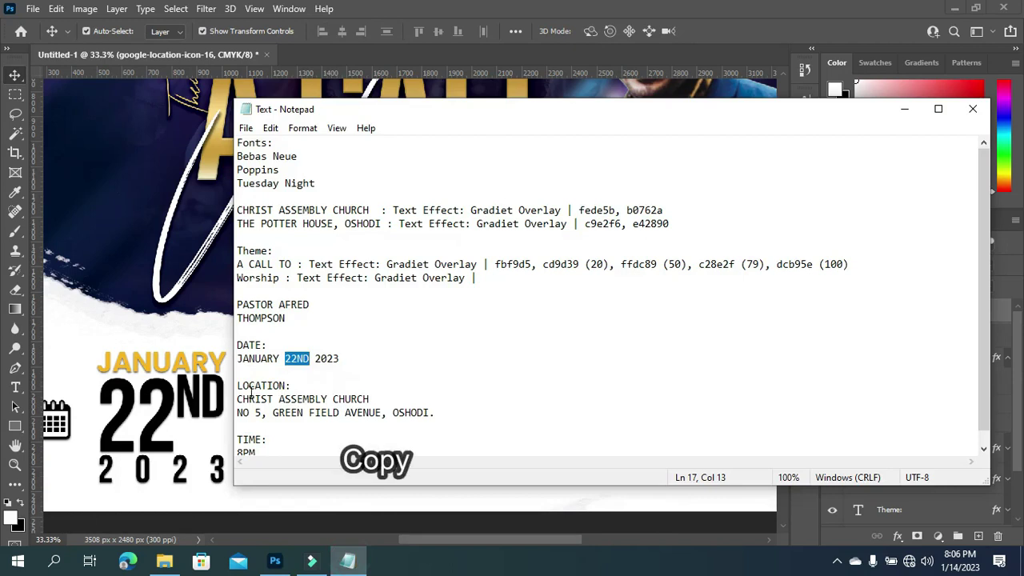
{"action": "left_click_drag", "start_coordinate": [238, 400], "coordinate": [439, 413]}
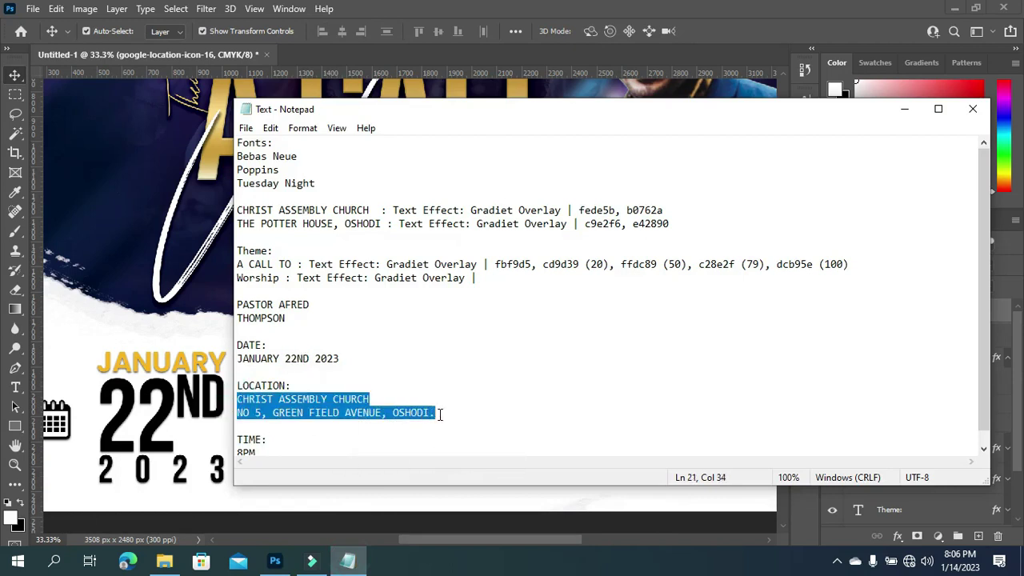
{"action": "left_click", "coordinate": [903, 108]}
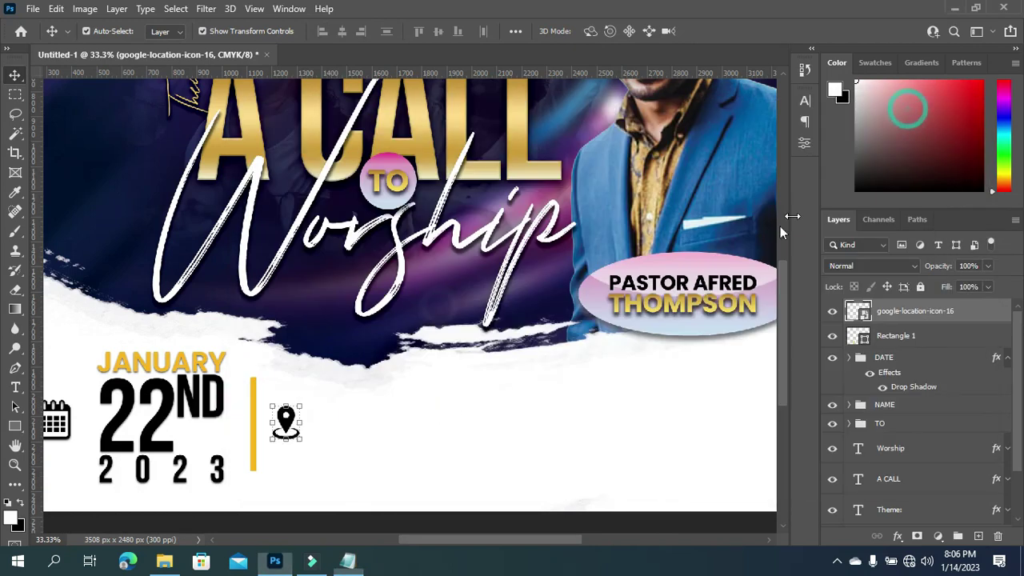
Add a new text layer beside the location pin and set its color to black.
{"action": "key", "text": "t"}
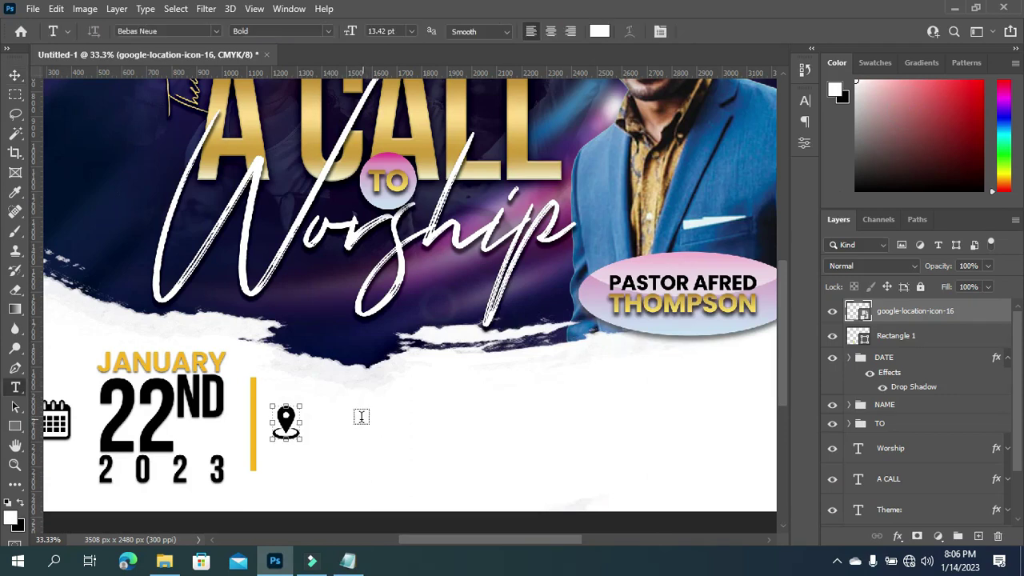
{"action": "left_click", "coordinate": [339, 424]}
{"action": "key", "text": "ctrl+v"}
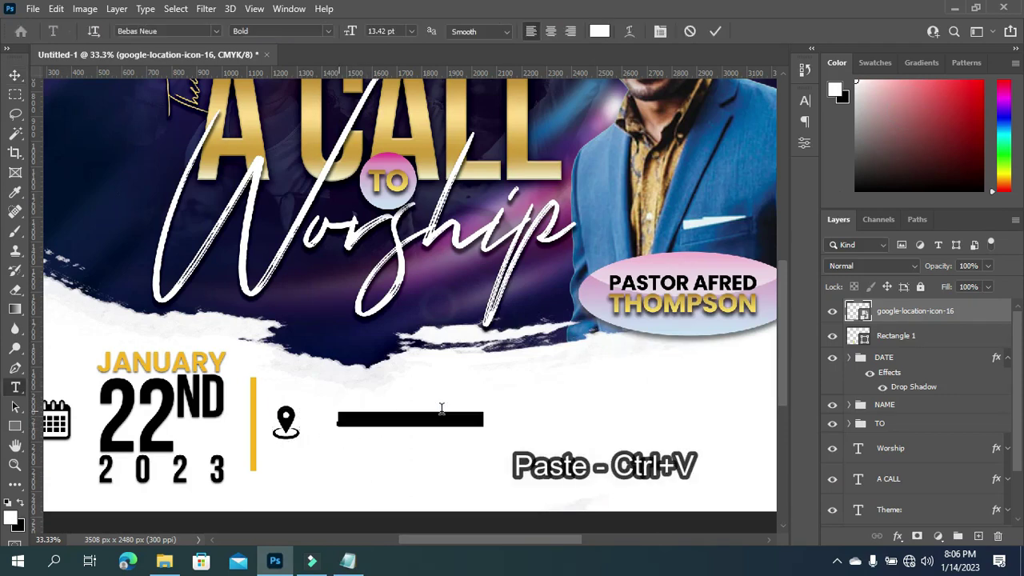
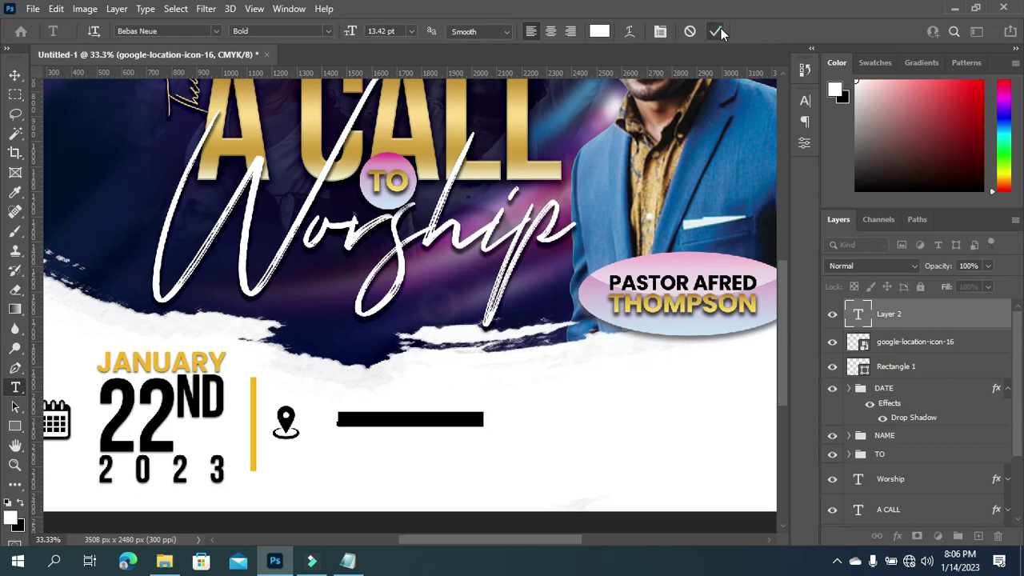
{"action": "key", "text": "ctrl+Return"}
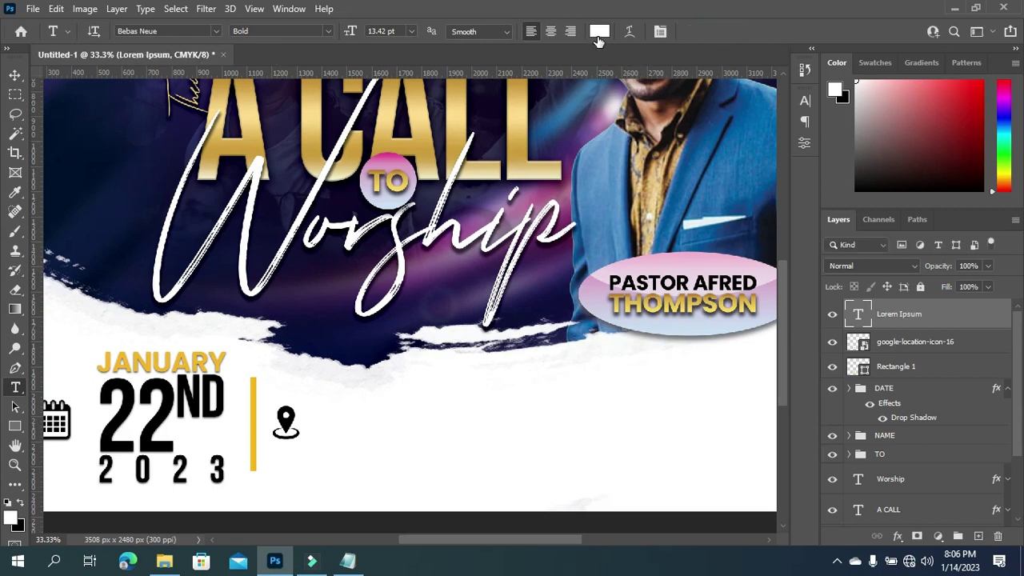
{"action": "left_click", "coordinate": [599, 31]}
{"action": "left_click_drag", "start_coordinate": [645, 285], "coordinate": [624, 344]}
{"action": "left_click", "coordinate": [967, 144]}
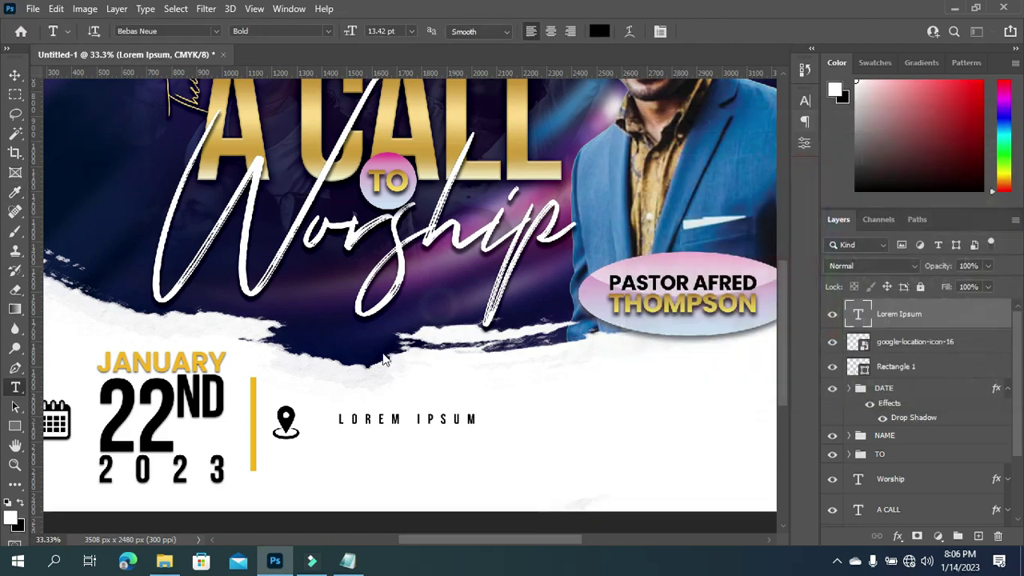
Replace the placeholder text beside the location pin with the copied church name and address.
{"action": "key", "text": "ctrl+a"}
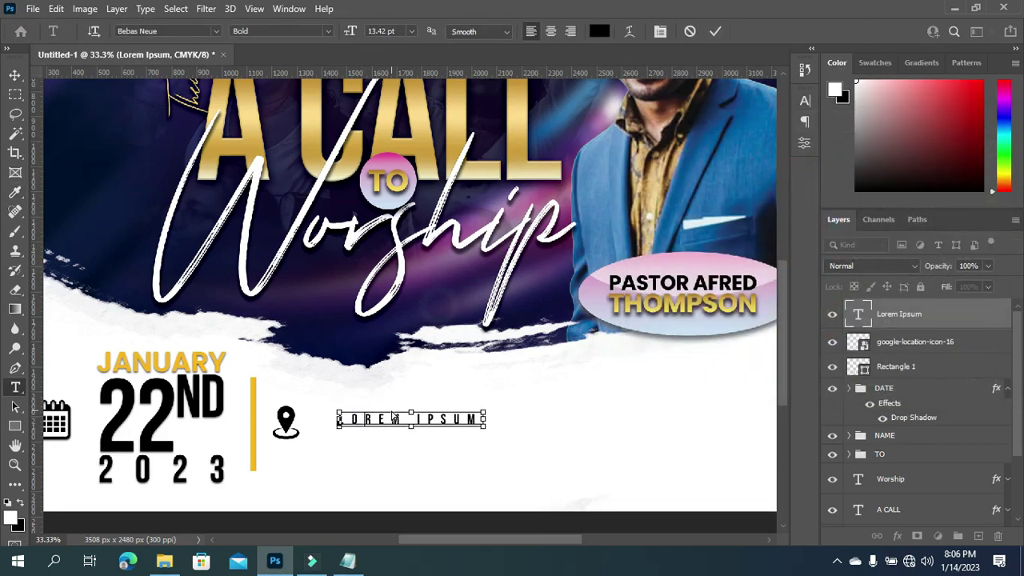
{"action": "type", "text": "CHRIST ASSEMBLY CHURCH NO 5, GREEN FIELD AVENUE, OSHODI."}
{"action": "left_click", "coordinate": [715, 30]}
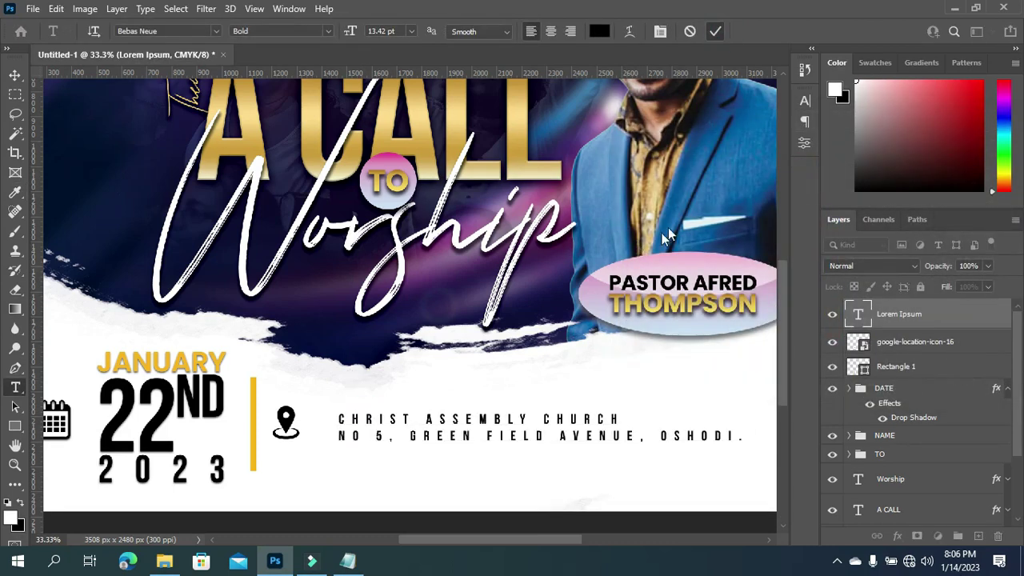
Set the address text's tracking to 0 and its leading to 13 pt.
{"action": "left_click", "coordinate": [804, 101]}
{"action": "left_click", "coordinate": [748, 155]}
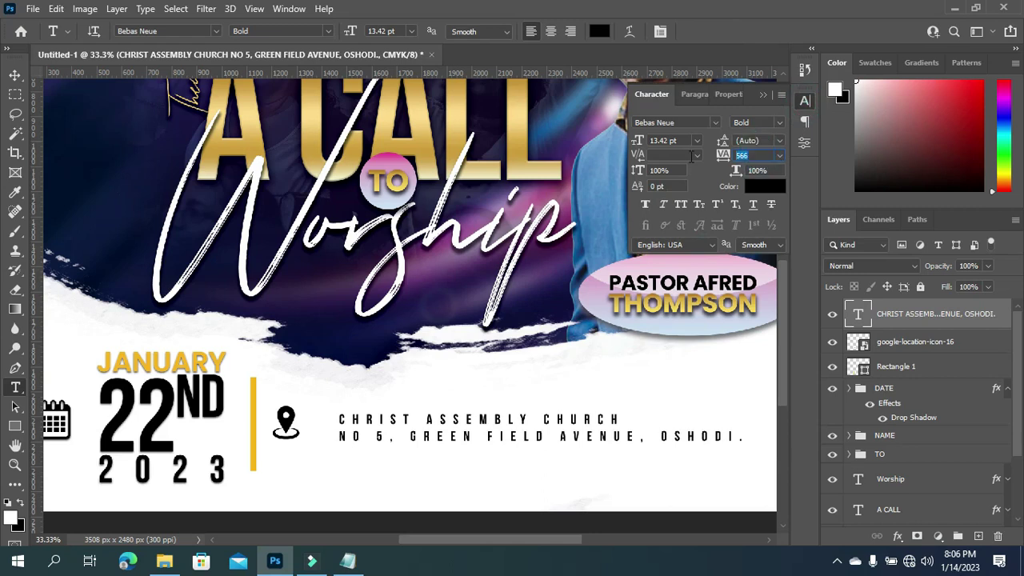
{"action": "type", "text": "0"}
{"action": "key", "text": "Return"}
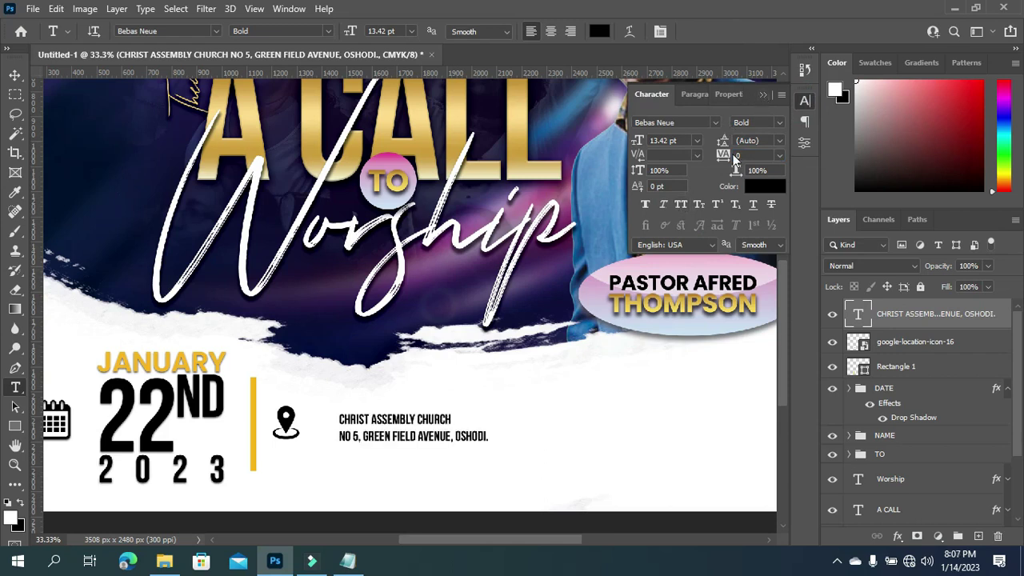
{"action": "left_click_drag", "start_coordinate": [722, 142], "coordinate": [720, 145]}
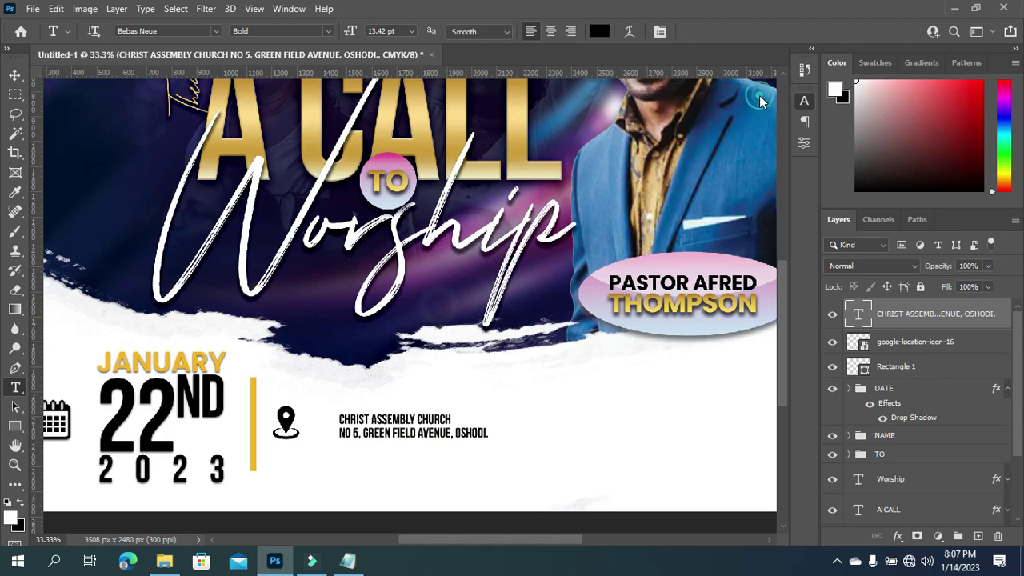
Center-align the address text, set its tracking to 80 and reposition it clear of the location pin.
{"action": "left_click", "coordinate": [553, 32]}
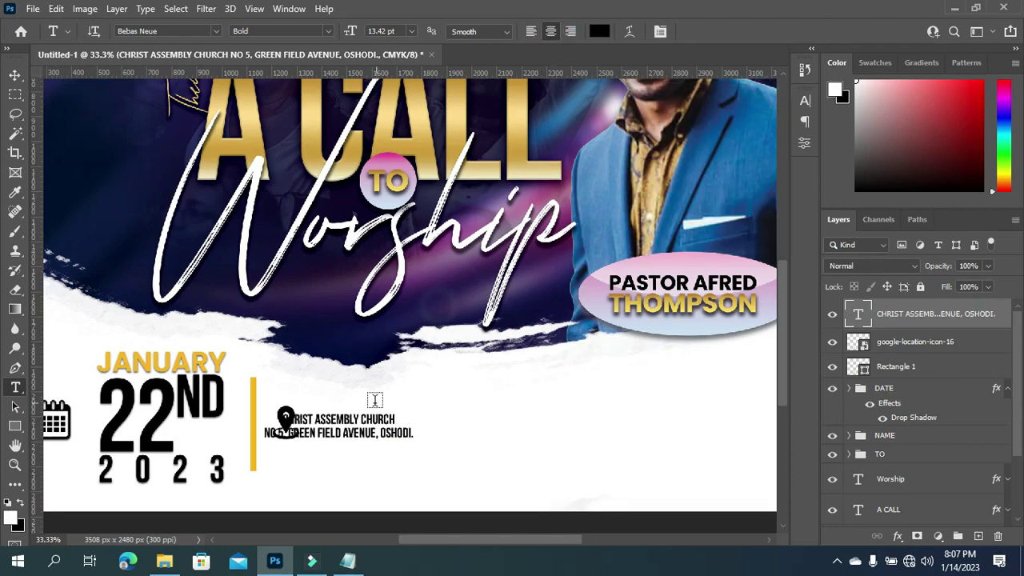
{"action": "left_click_drag", "start_coordinate": [389, 424], "coordinate": [422, 420]}
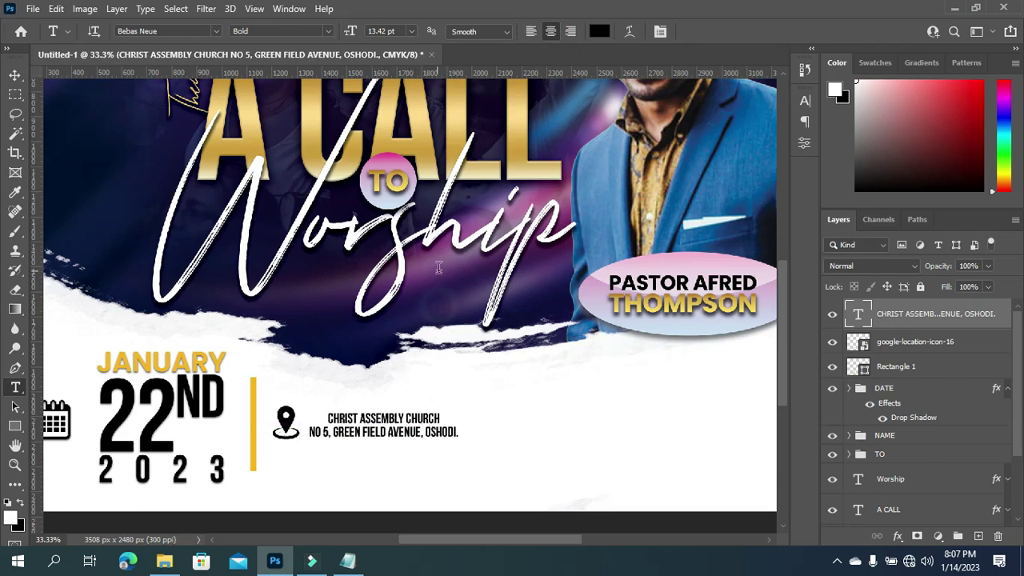
{"action": "left_click", "coordinate": [804, 100]}
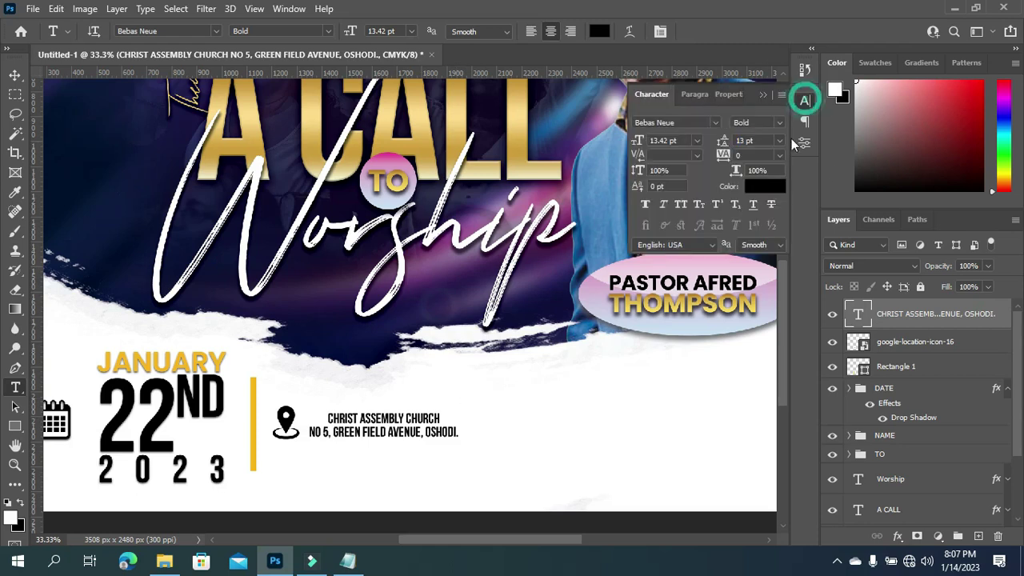
{"action": "left_click", "coordinate": [724, 154]}
{"action": "type", "text": "80"}
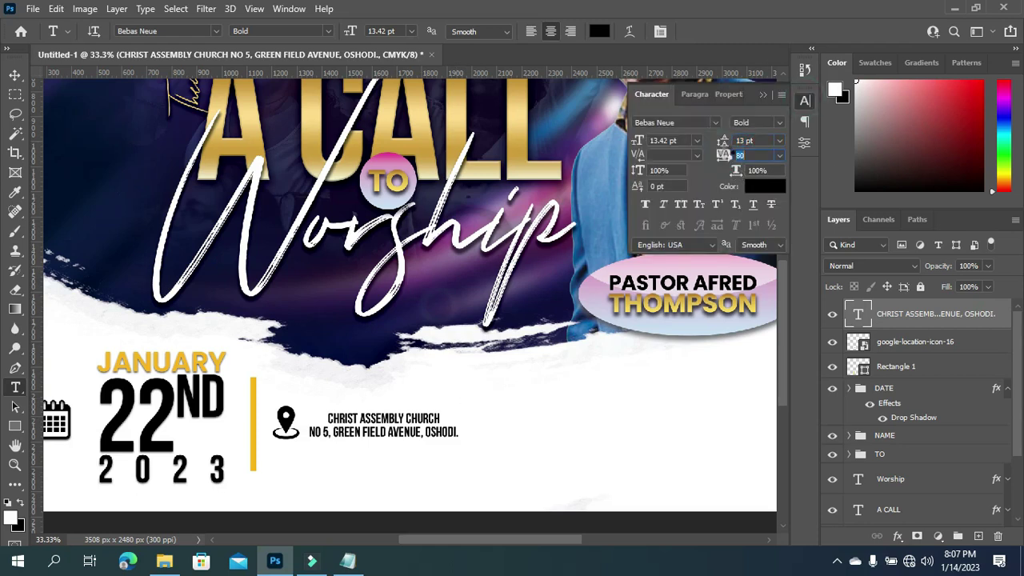
{"action": "key", "text": "Return"}
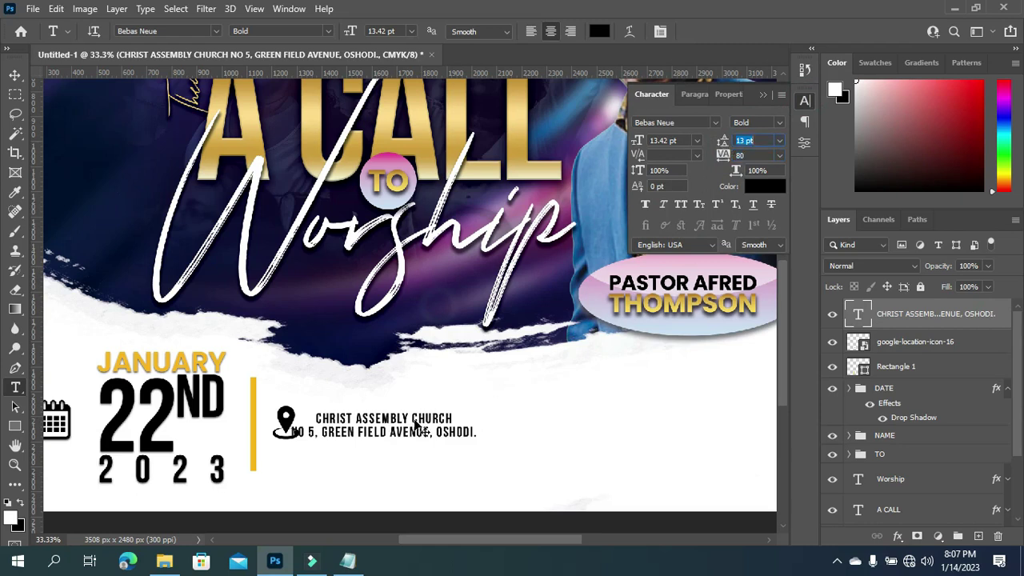
{"action": "left_click_drag", "start_coordinate": [425, 423], "coordinate": [449, 420]}
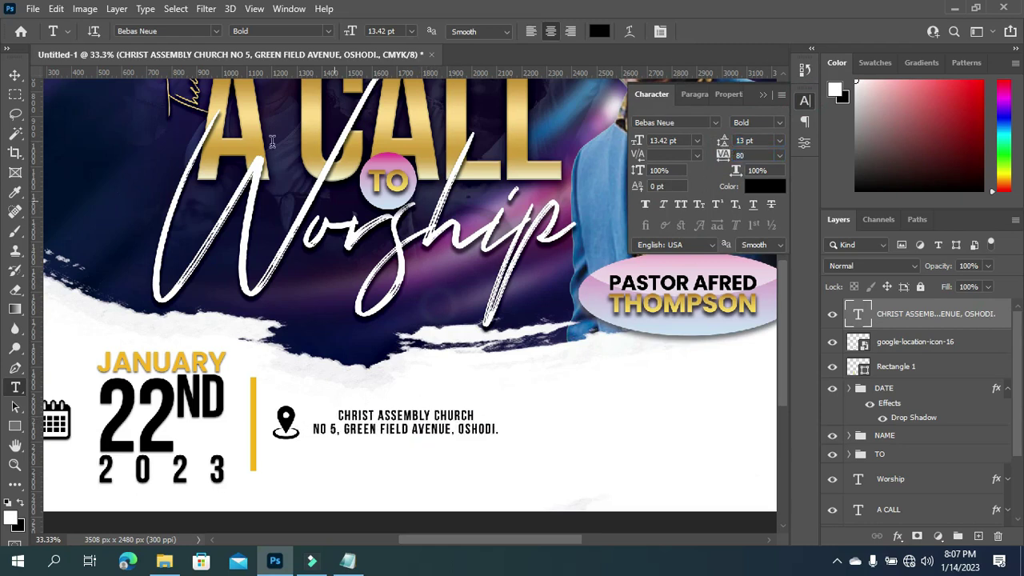
Scale the address text up to about 159%, widening it across the white area.
{"action": "left_click", "coordinate": [16, 74]}
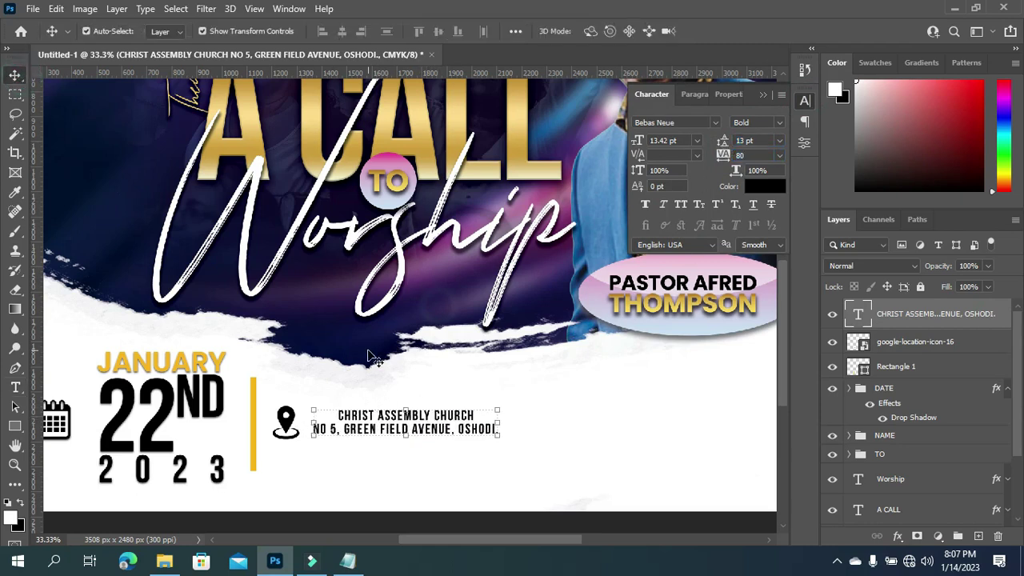
{"action": "scroll", "coordinate": [374, 358], "scroll_direction": "down", "scroll_amount": 3}
{"action": "key", "text": "ctrl"}
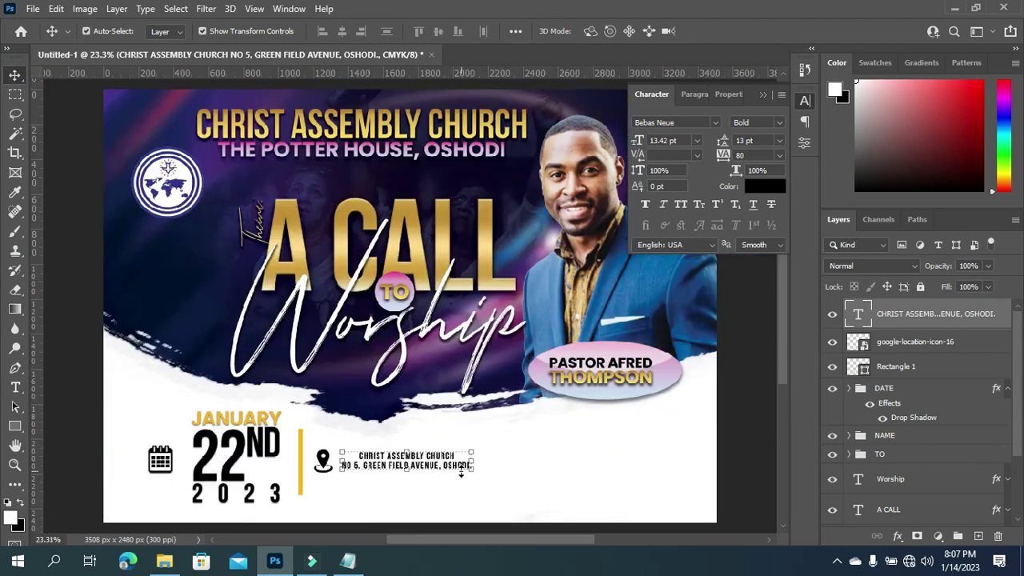
{"action": "left_click_drag", "start_coordinate": [476, 471], "coordinate": [550, 450]}
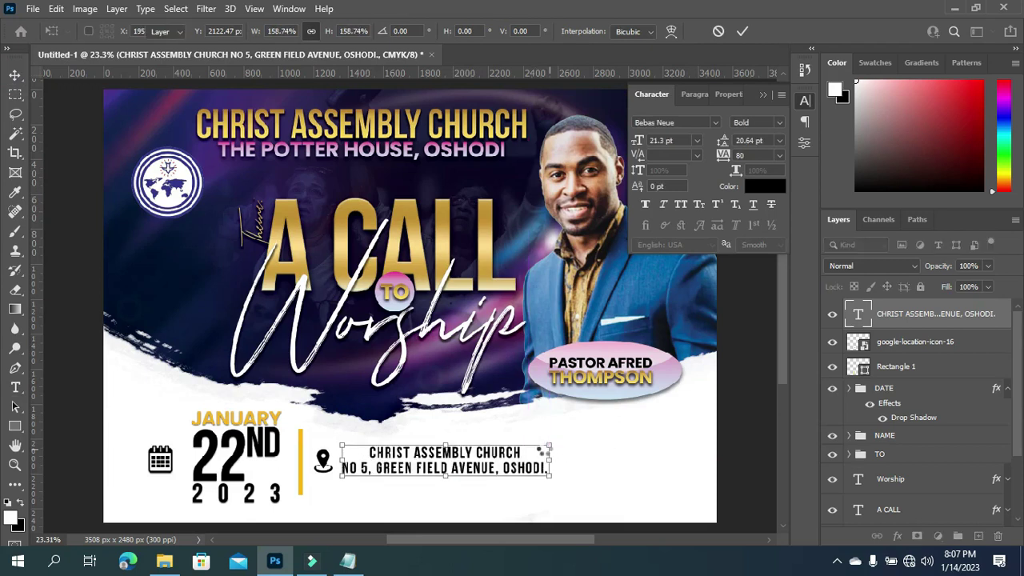
{"action": "key", "text": "Return"}
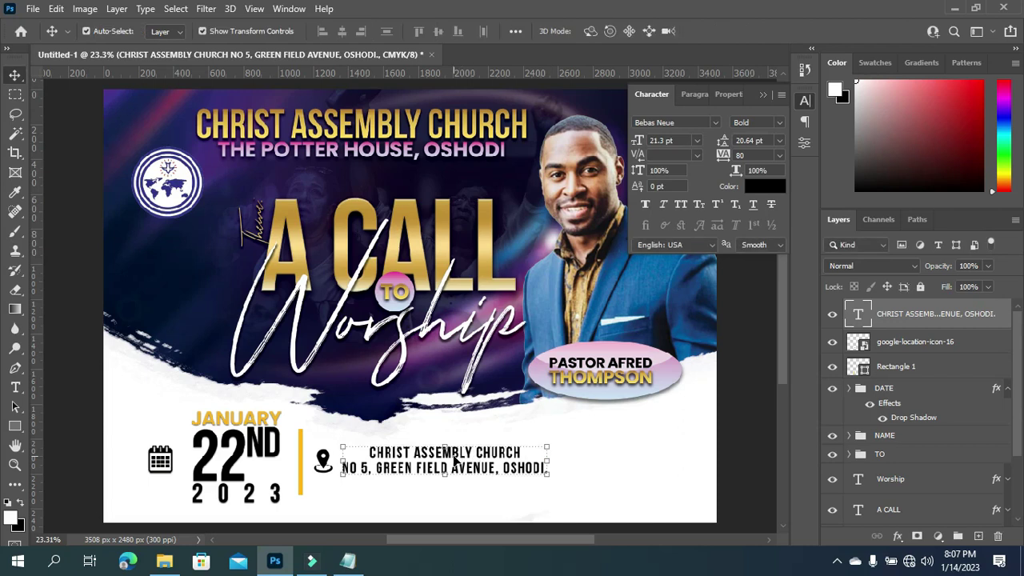
Move the address text and the location pin down toward the lower end of the golden divider.
{"action": "left_click_drag", "start_coordinate": [453, 457], "coordinate": [451, 475]}
{"action": "mouse_move", "coordinate": [321, 462]}
{"action": "left_mouse_down"}
{"action": "mouse_move", "coordinate": [322, 486]}
{"action": "mouse_move", "coordinate": [322, 475]}
{"action": "left_mouse_up"}
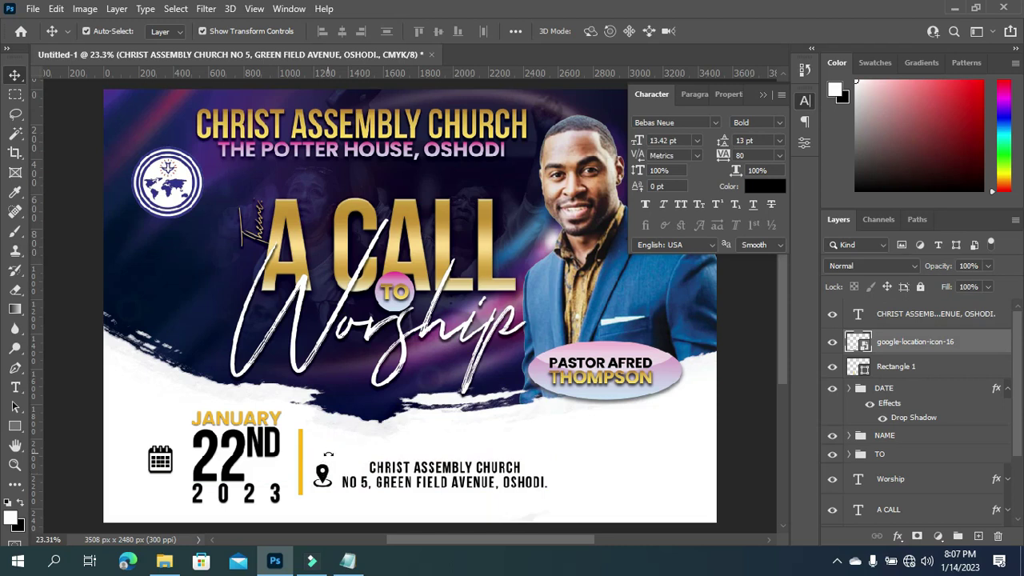
{"action": "left_click", "coordinate": [731, 340]}
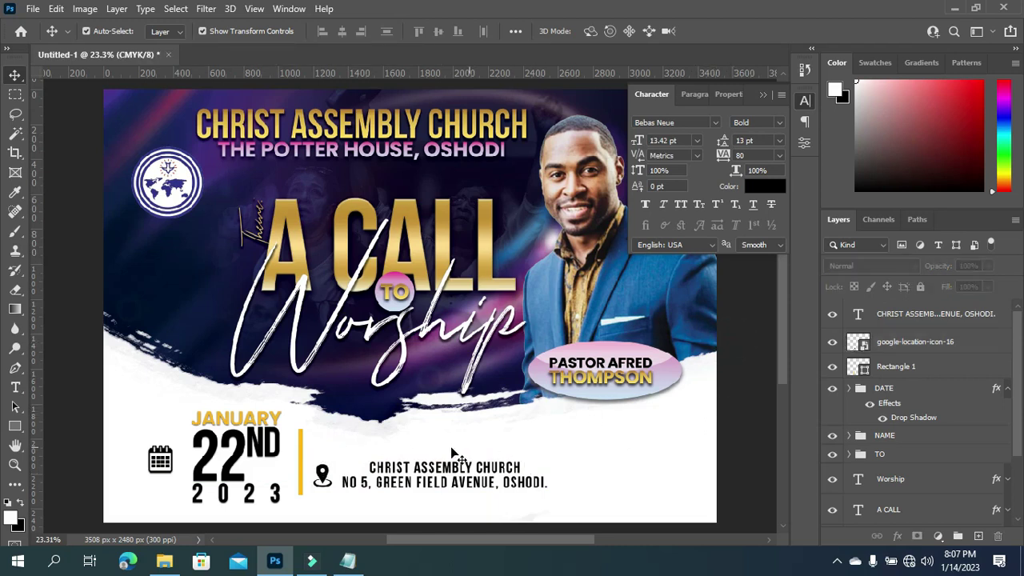
Duplicate the golden divider bar and place the copy level with the original, just past the end of the address text.
{"action": "left_click", "coordinate": [301, 473]}
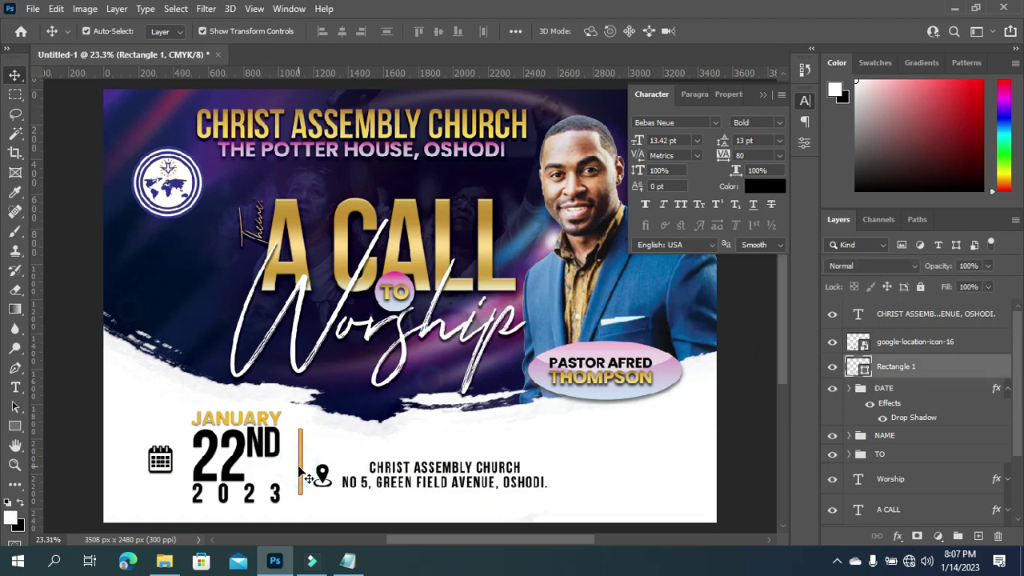
{"action": "key", "text": "ctrl+j"}
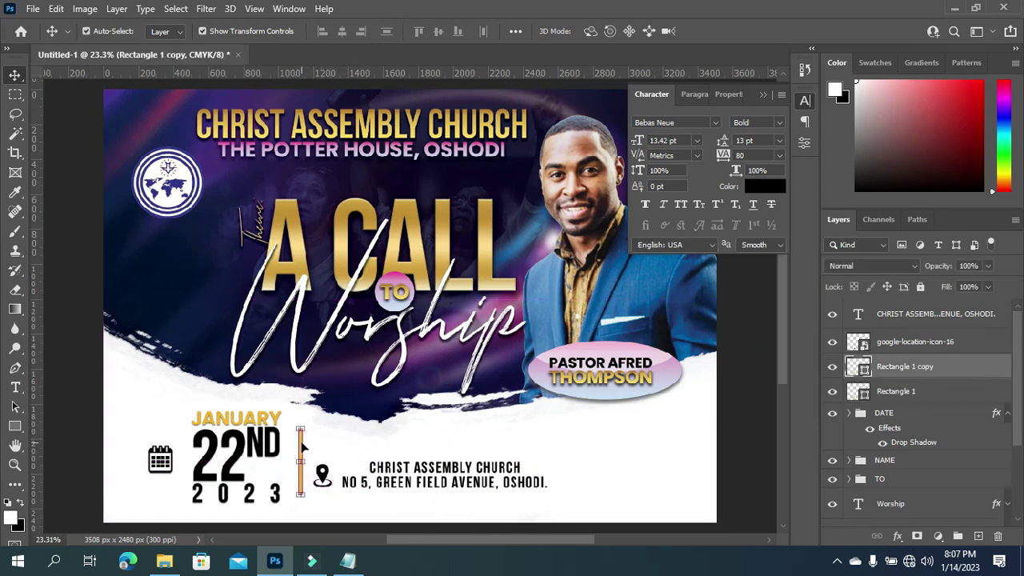
{"action": "left_click_drag", "start_coordinate": [301, 448], "coordinate": [558, 452]}
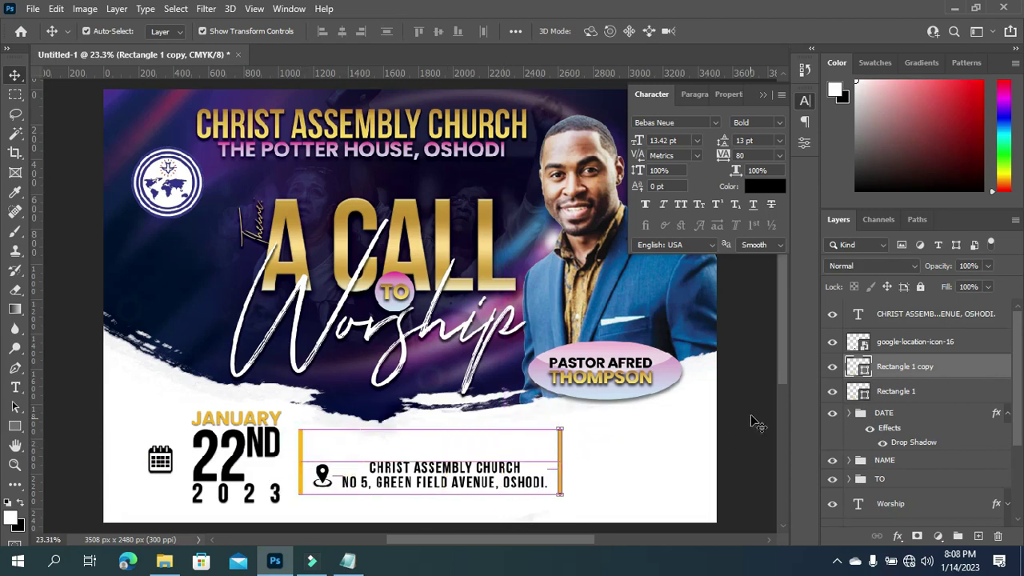
{"action": "left_click", "coordinate": [694, 394]}
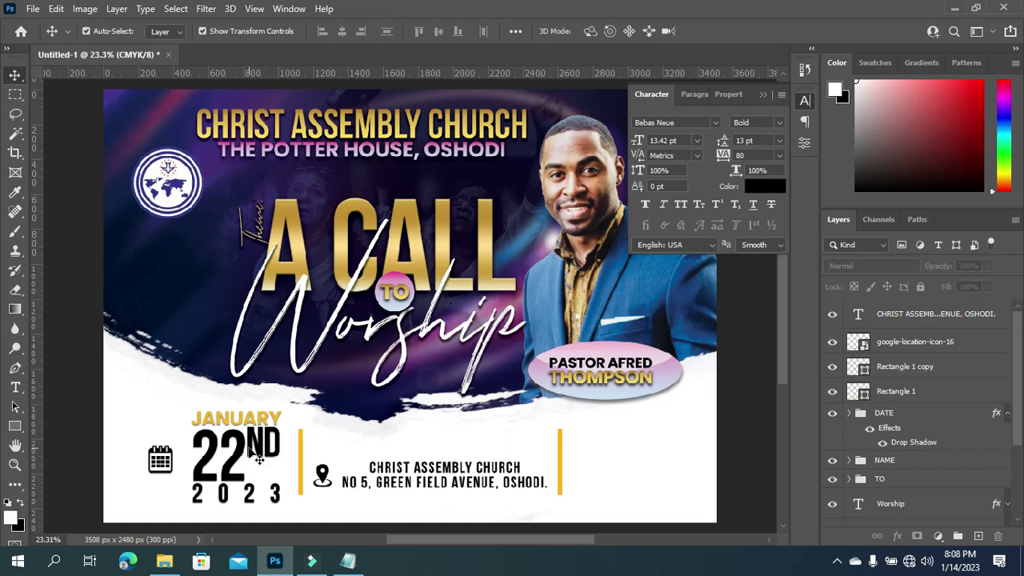
Place the icons8-time-machine-100 clock icon just past the second golden divider, scaled to about 38%.
{"action": "left_click", "coordinate": [164, 559]}
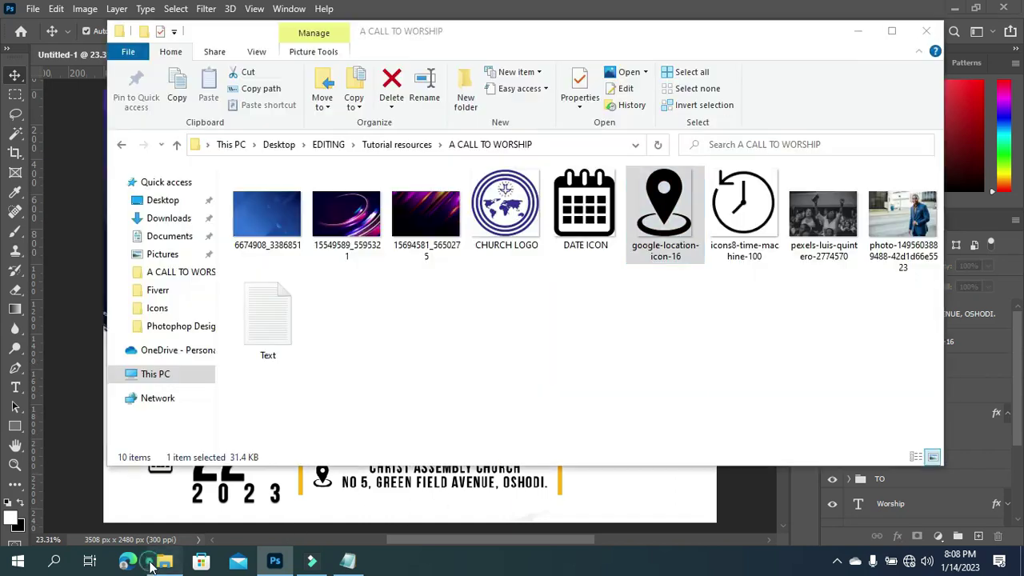
{"action": "left_click", "coordinate": [740, 222]}
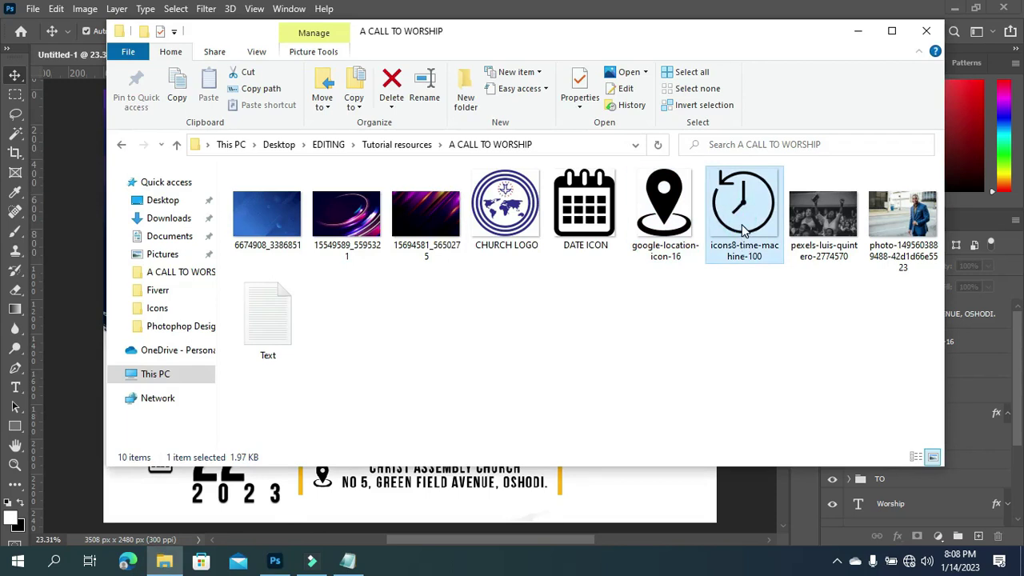
{"action": "left_click_drag", "start_coordinate": [742, 229], "coordinate": [630, 490]}
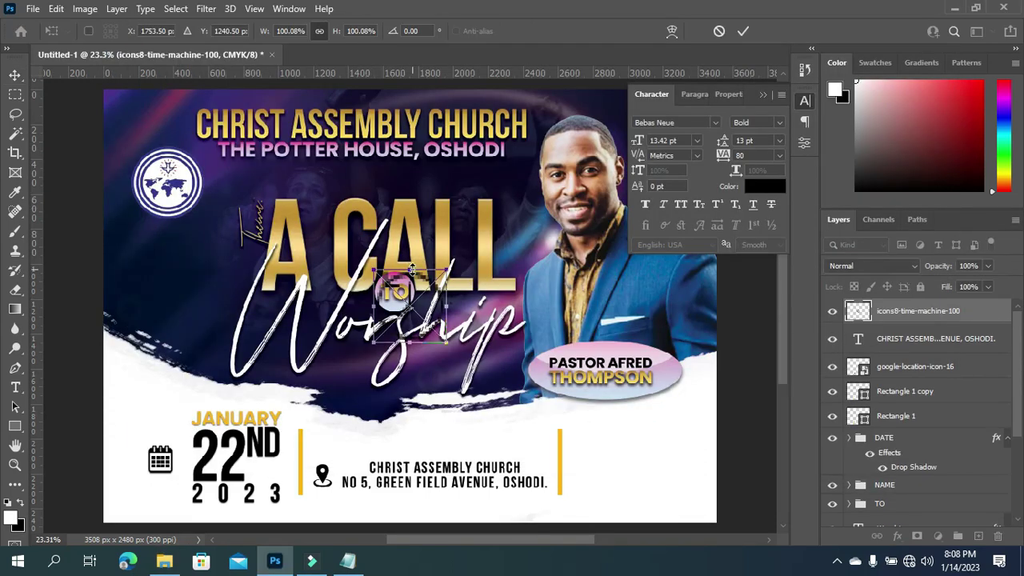
{"action": "left_click_drag", "start_coordinate": [412, 270], "coordinate": [605, 422]}
{"action": "left_click_drag", "start_coordinate": [640, 457], "coordinate": [604, 464]}
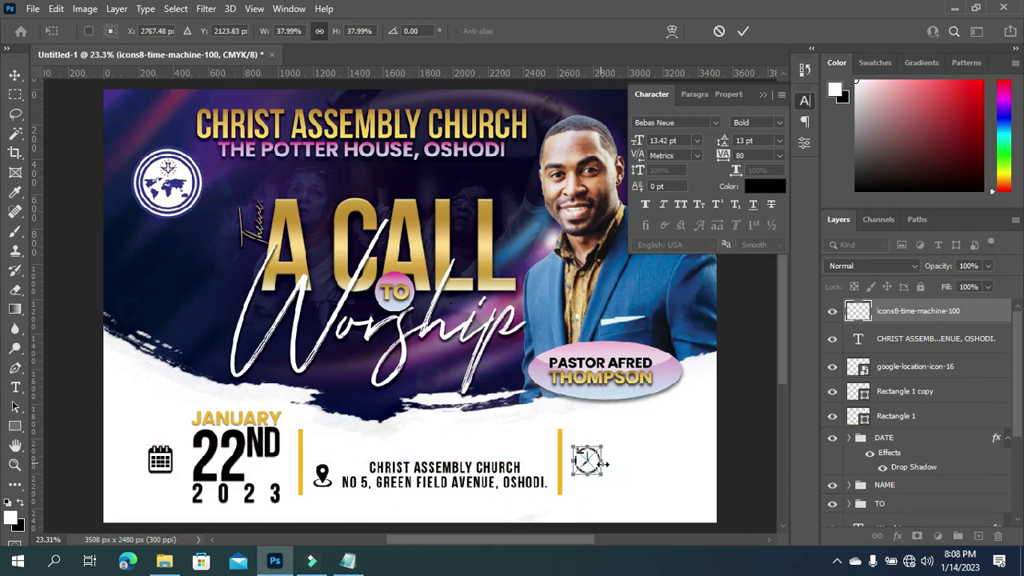
{"action": "key", "text": "Return"}
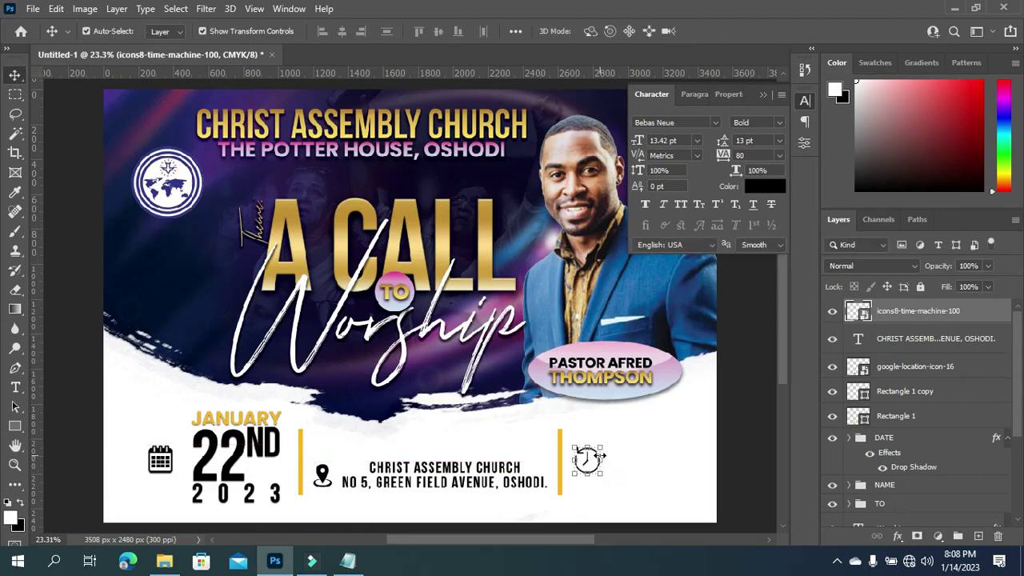
Duplicate the "22ND" text, place the copy beside the clock icon and change its wording to "8PM".
{"action": "left_click", "coordinate": [252, 454]}
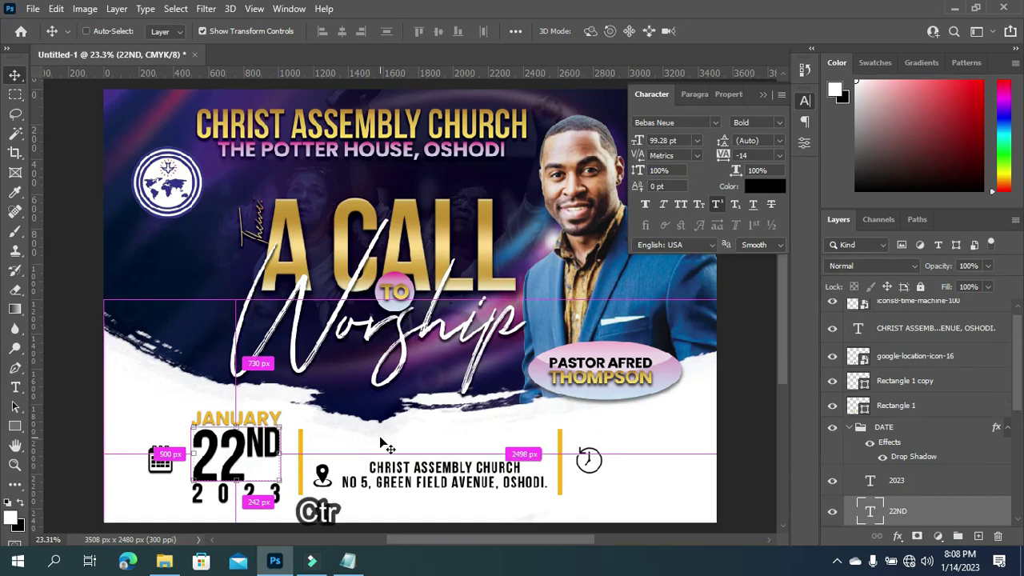
{"action": "key", "text": "ctrl+j"}
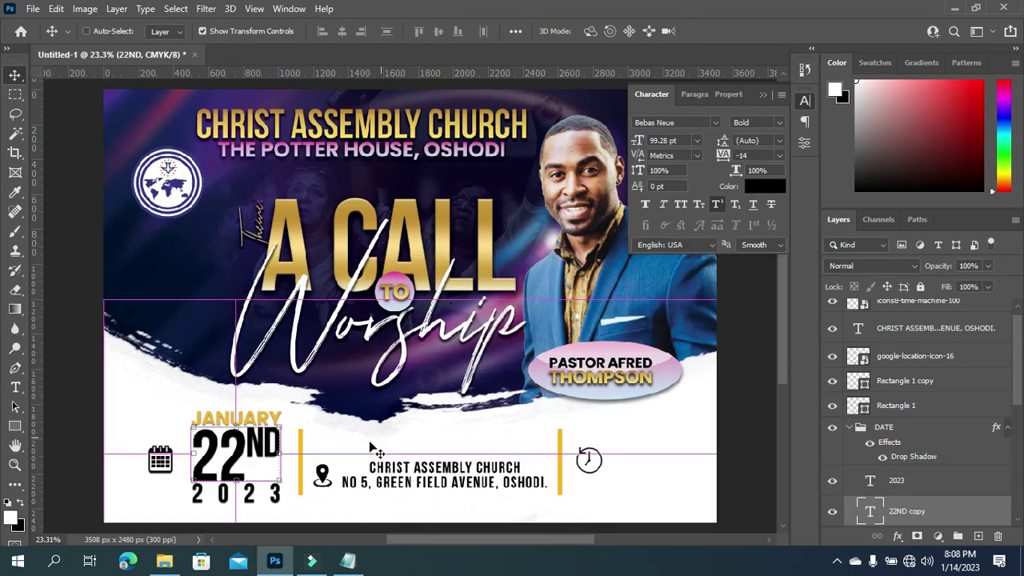
{"action": "left_click_drag", "start_coordinate": [238, 452], "coordinate": [657, 468]}
{"action": "double_click", "coordinate": [650, 458]}
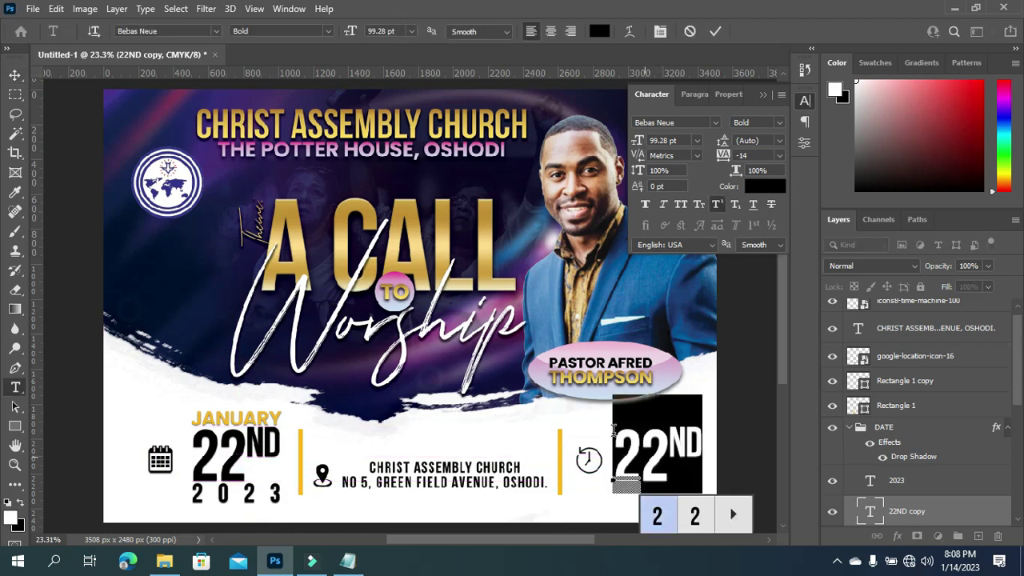
{"action": "type", "text": "8PM"}
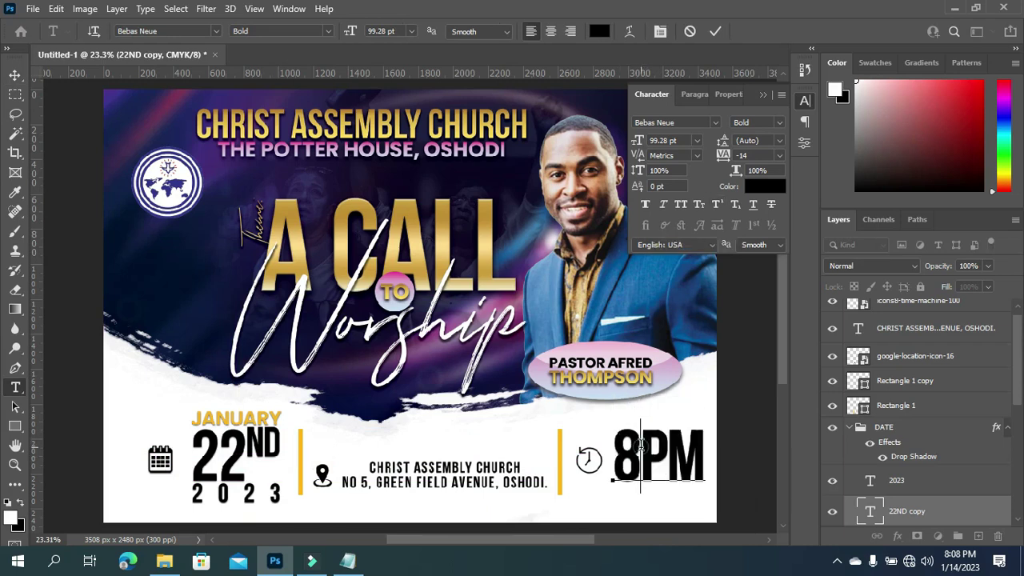
Reduce the font size of "PM" and set the "8" to 110 pt in the time text.
{"action": "left_click_drag", "start_coordinate": [639, 457], "coordinate": [698, 454]}
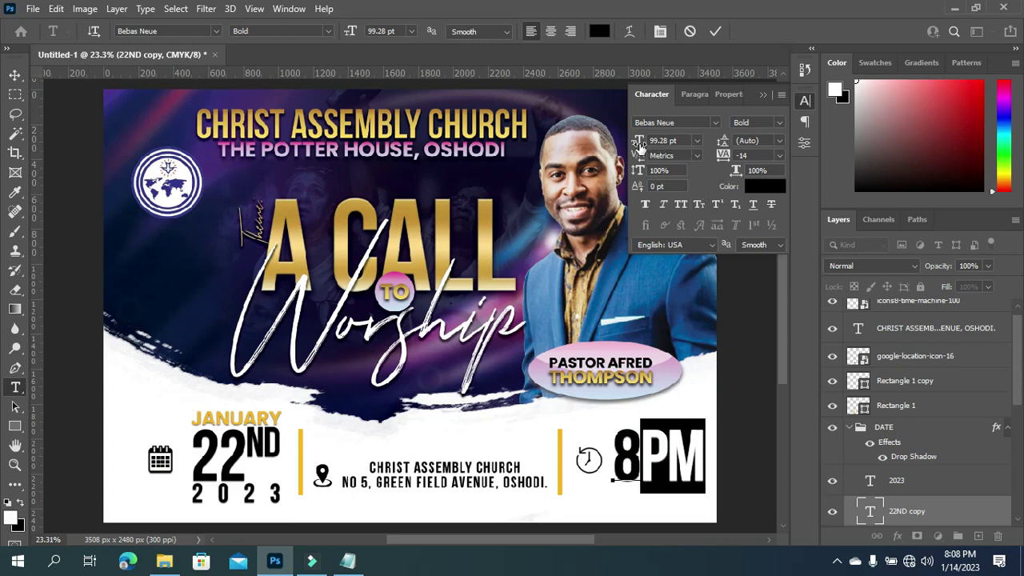
{"action": "left_click_drag", "start_coordinate": [639, 141], "coordinate": [615, 152]}
{"action": "double_click", "coordinate": [640, 453]}
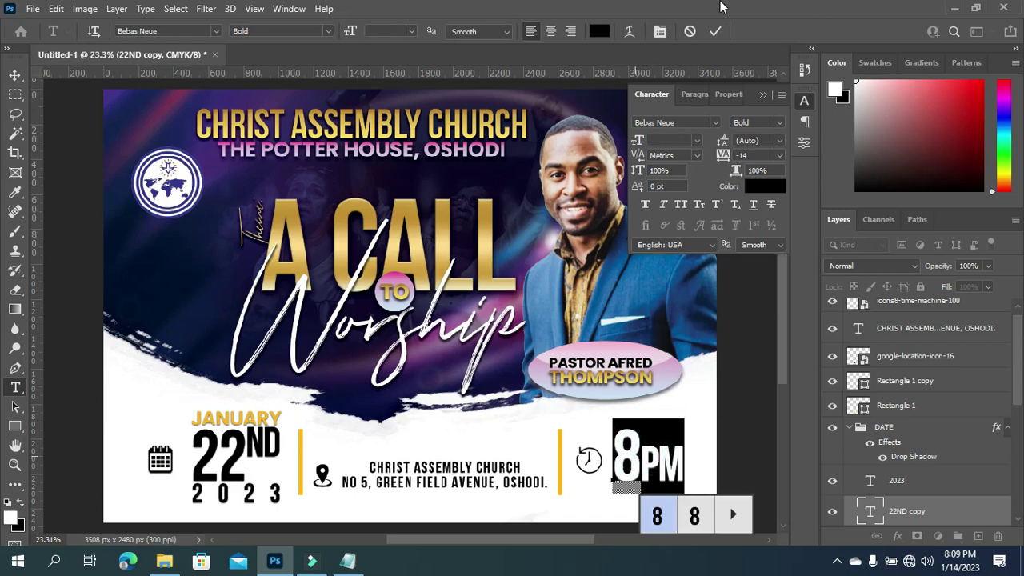
{"action": "left_click", "coordinate": [715, 31]}
{"action": "left_click_drag", "start_coordinate": [642, 453], "coordinate": [612, 455]}
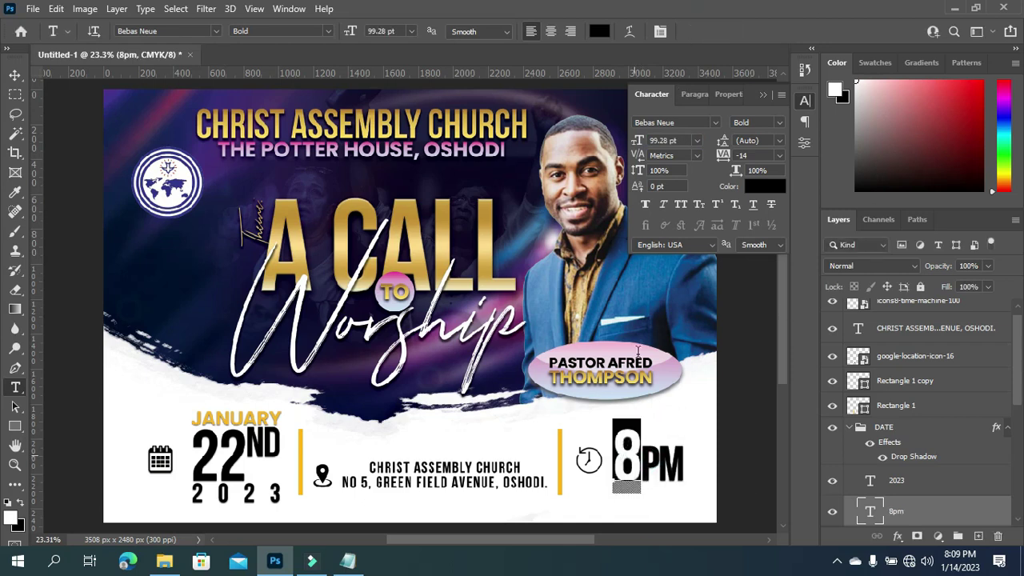
{"action": "left_click_drag", "start_coordinate": [636, 140], "coordinate": [646, 142]}
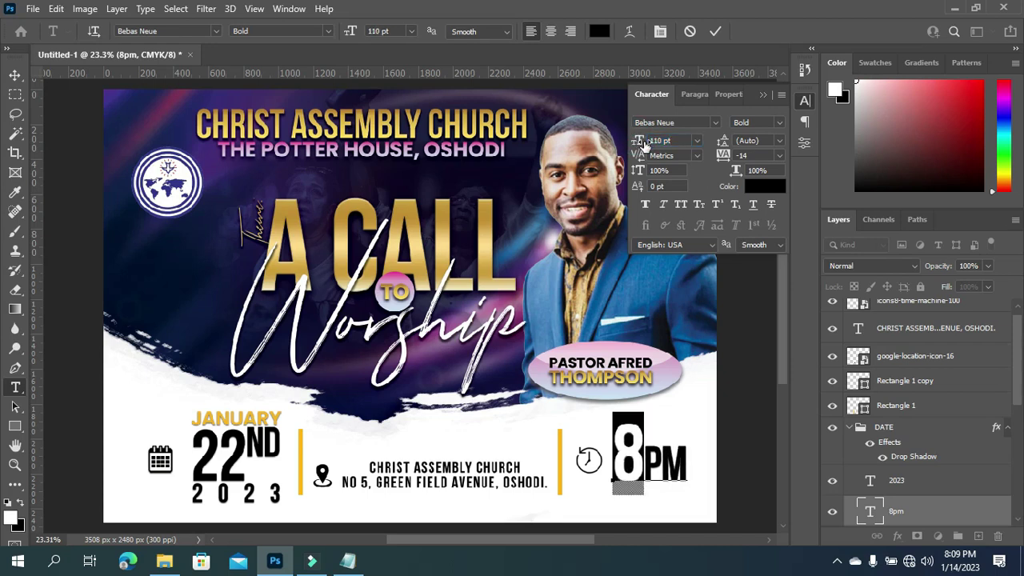
{"action": "key", "text": "ctrl+Return"}
{"action": "key", "text": "v"}
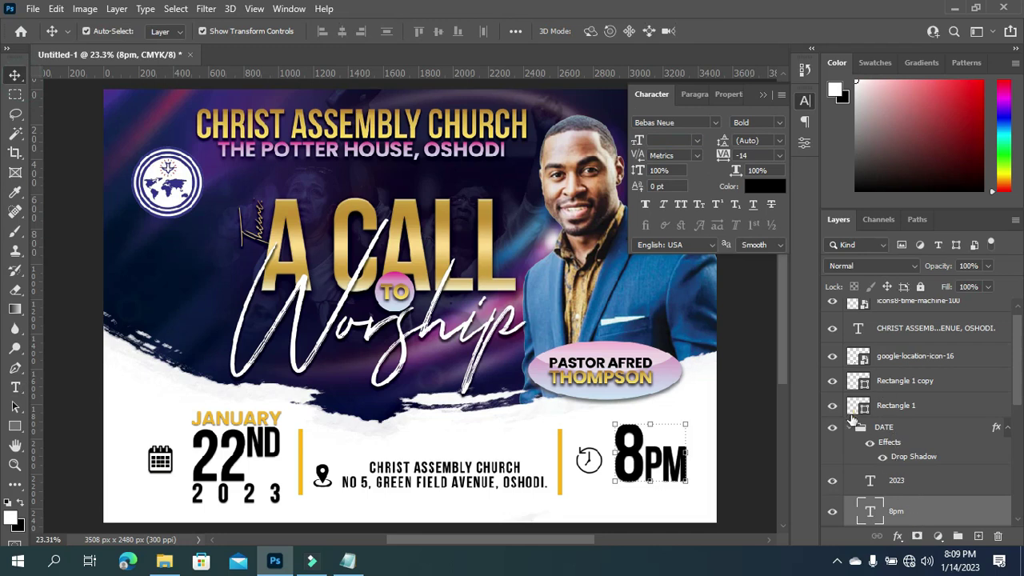
Move the 8pm text layer out of the DATE group to the top of the layer stack and collapse DATE.
{"action": "left_click_drag", "start_coordinate": [912, 505], "coordinate": [885, 272]}
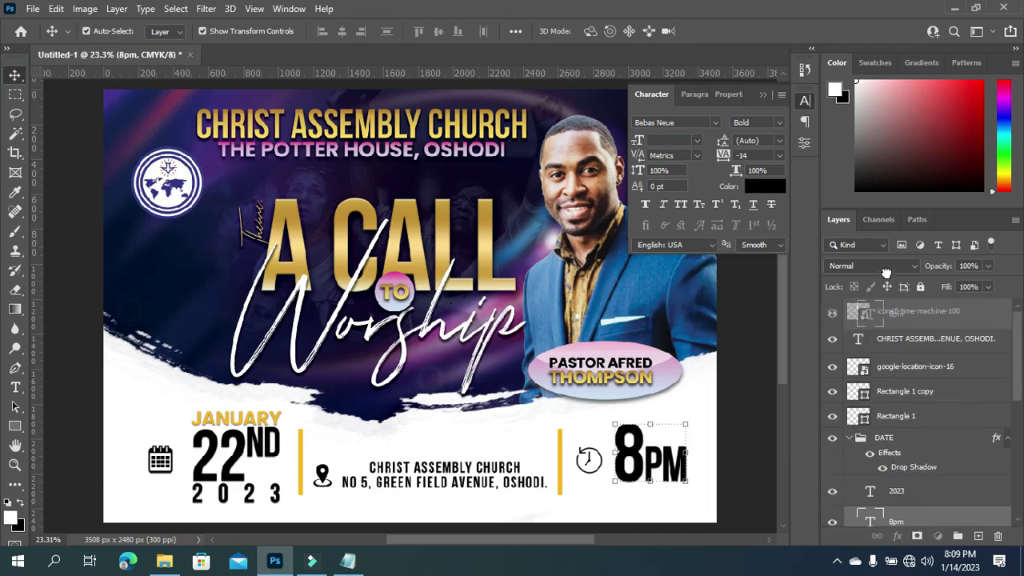
{"action": "mouse_move", "coordinate": [899, 314]}
{"action": "left_mouse_down"}
{"action": "mouse_move", "coordinate": [908, 297]}
{"action": "mouse_move", "coordinate": [913, 308]}
{"action": "left_mouse_up"}
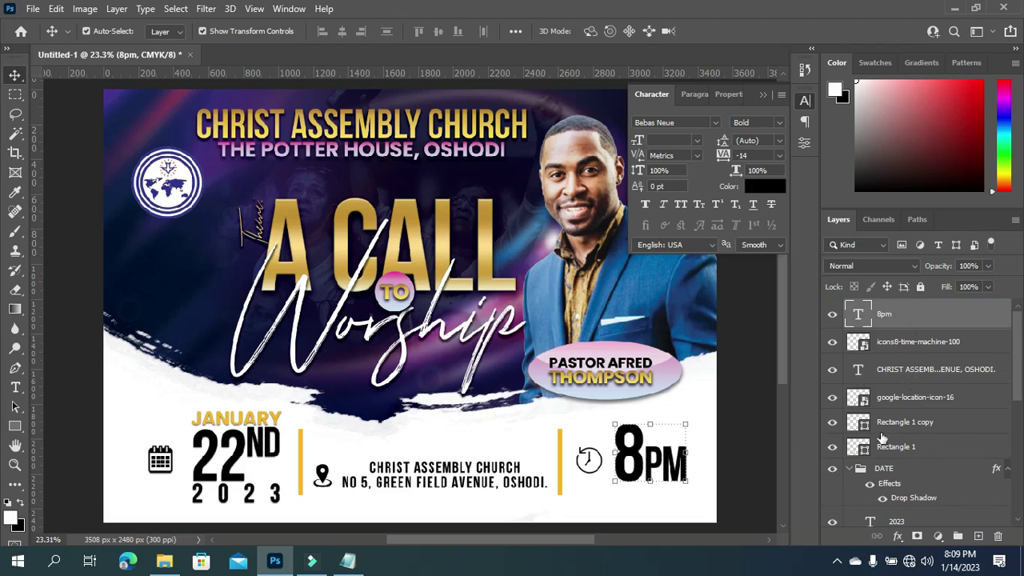
{"action": "left_click", "coordinate": [850, 468]}
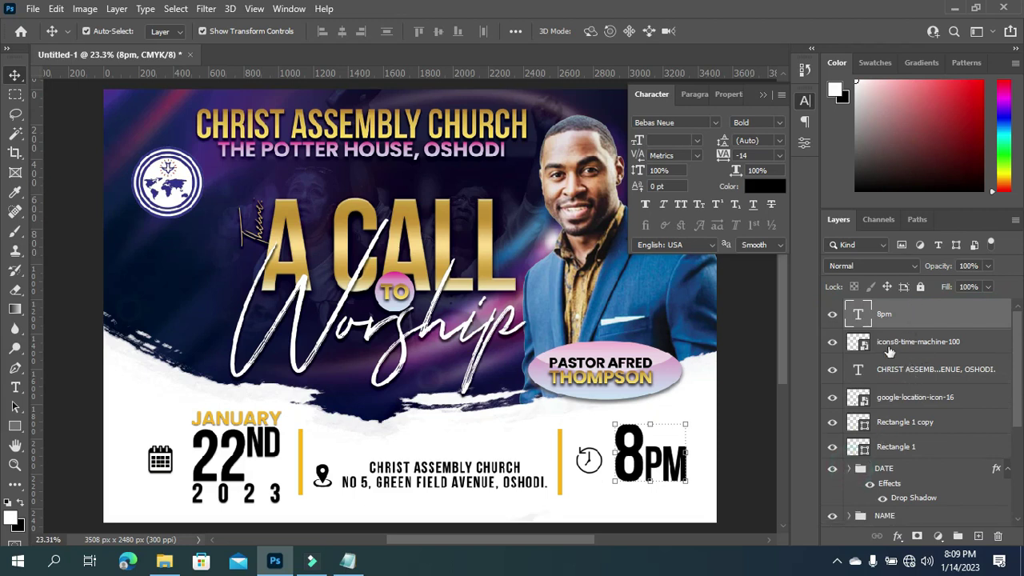
Group the clock icon and 8pm text layers and name the group TIME.
{"action": "left_click", "coordinate": [888, 347]}
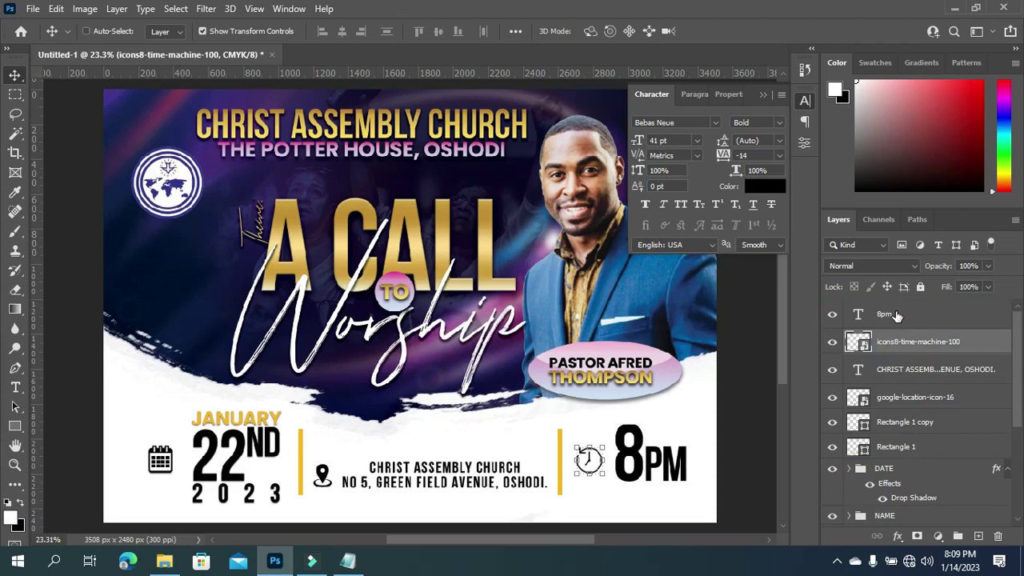
{"action": "left_click", "coordinate": [896, 315], "text": "shift"}
{"action": "key", "text": "ctrl+g"}
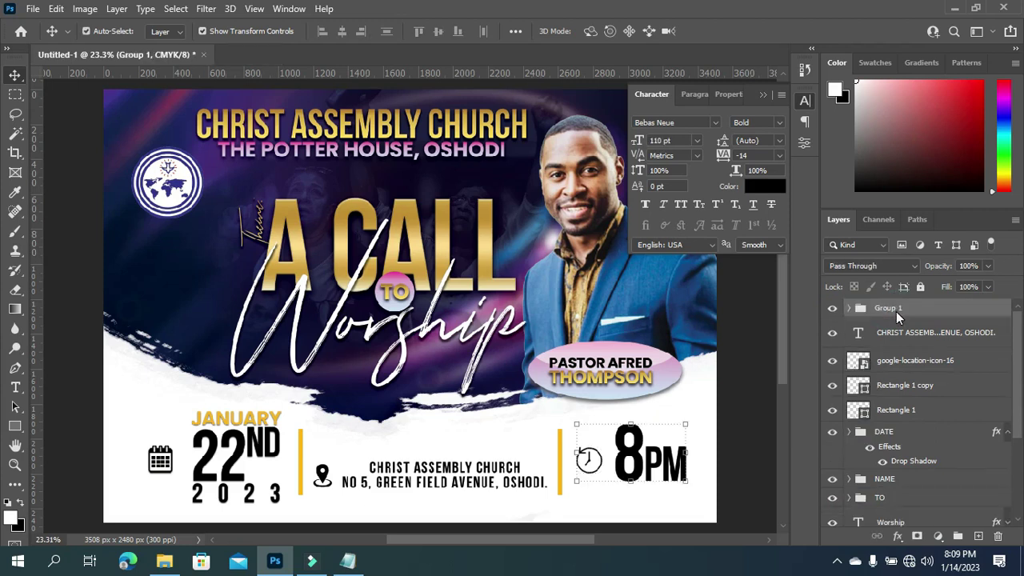
{"action": "double_click", "coordinate": [888, 308]}
{"action": "type", "text": "TIME"}
{"action": "key", "text": "Return"}
Group the address text, location pin and both golden dividers, naming the group LOCATION.
{"action": "left_click", "coordinate": [902, 334]}
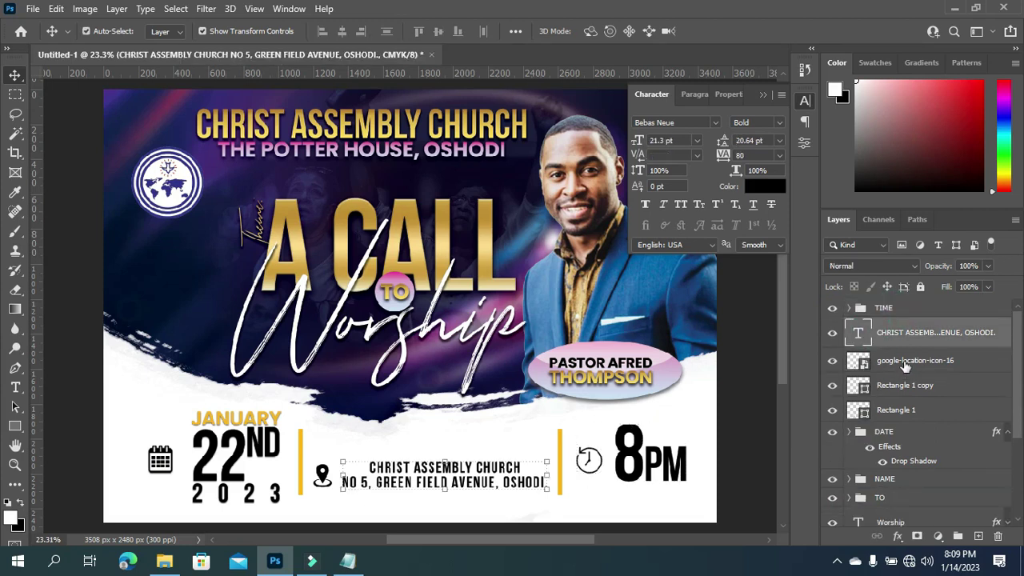
{"action": "left_click", "coordinate": [902, 410], "text": "shift"}
{"action": "key", "text": "ctrl+g"}
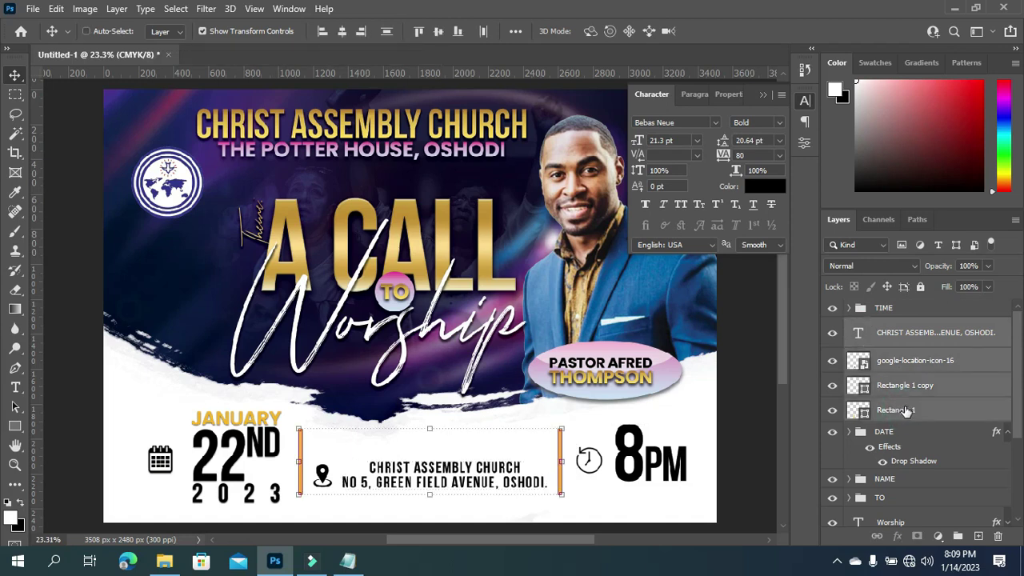
{"action": "double_click", "coordinate": [882, 328]}
{"action": "type", "text": "LOCATION"}
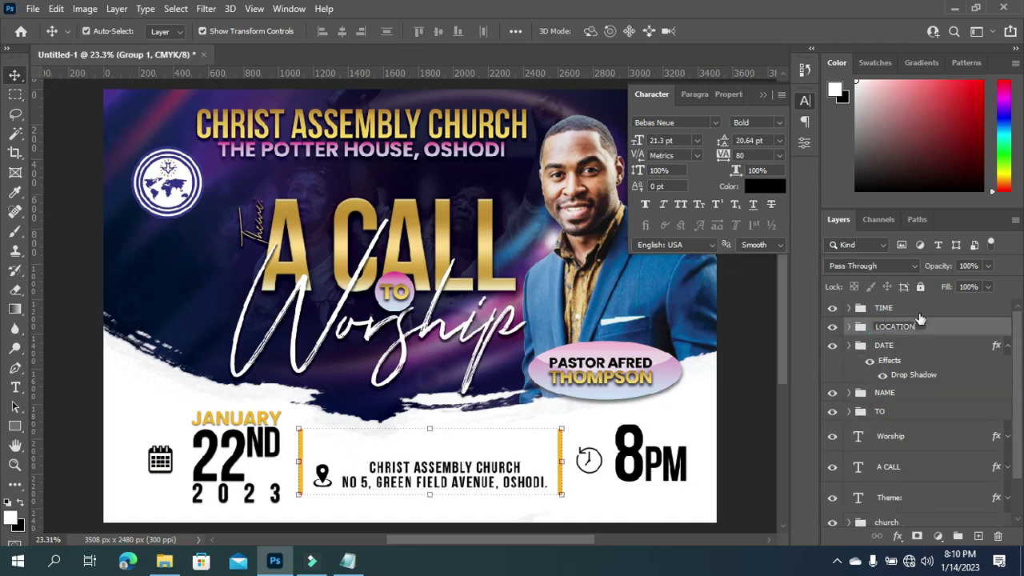
{"action": "key", "text": "Return"}
Combine the TIME, LOCATION and DATE groups into one parent group named "DATE TIME?LOCATION".
{"action": "left_click", "coordinate": [1007, 345]}
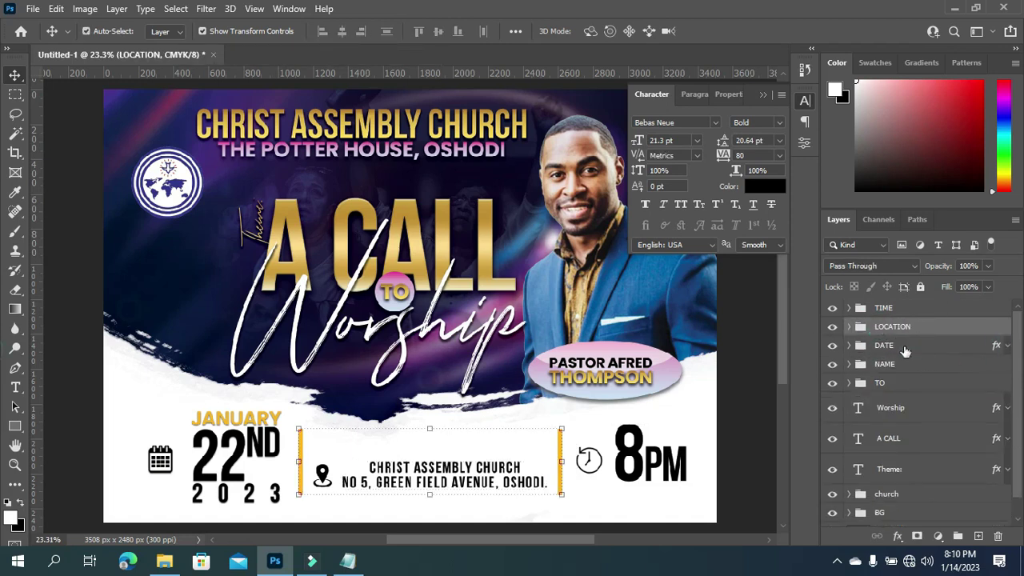
{"action": "left_click", "coordinate": [762, 95]}
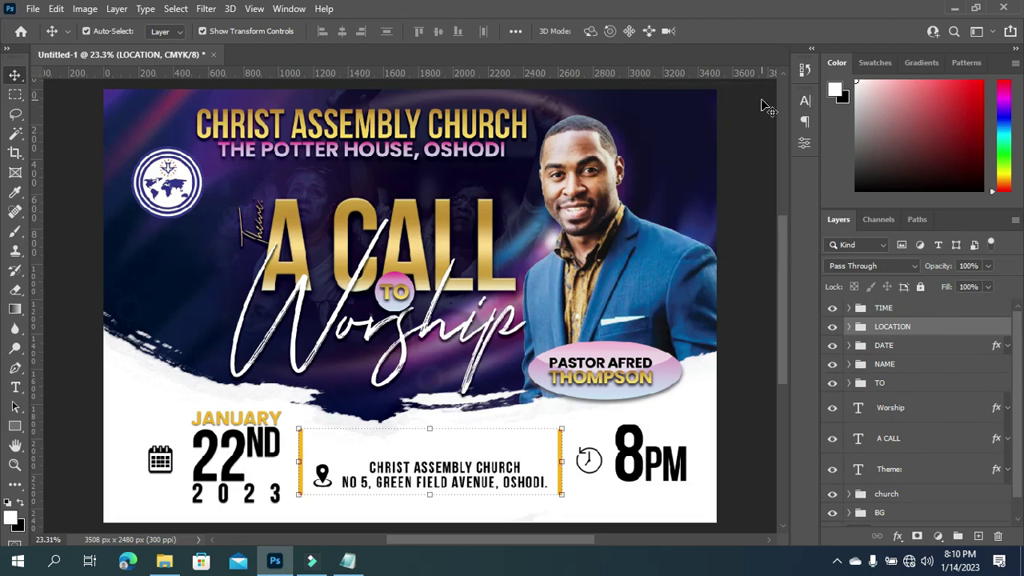
{"action": "left_click", "coordinate": [892, 308]}
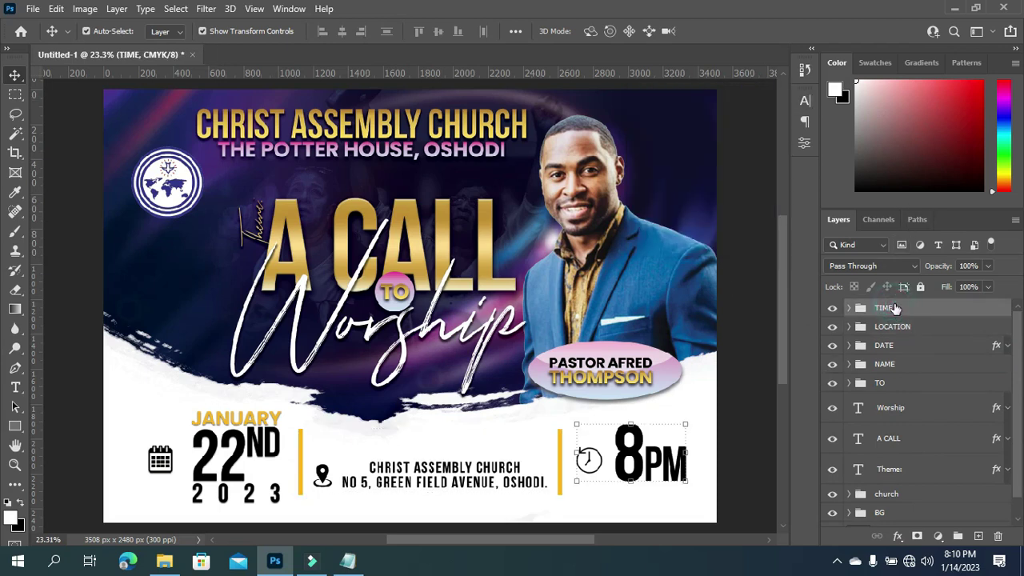
{"action": "left_click", "coordinate": [904, 370], "text": "shift"}
{"action": "left_click", "coordinate": [900, 344], "text": "shift"}
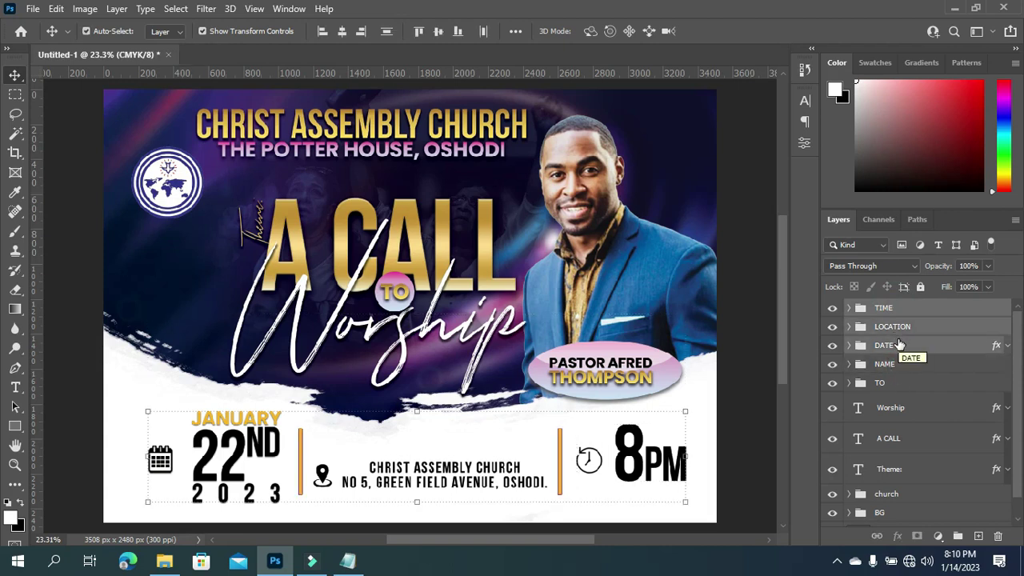
{"action": "key", "text": "ctrl+g"}
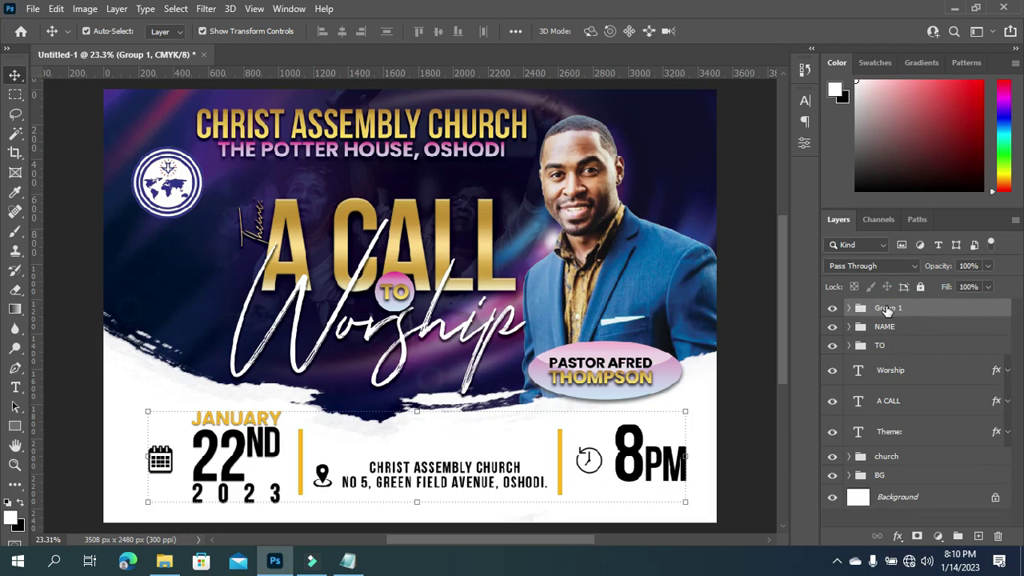
{"action": "double_click", "coordinate": [886, 309]}
{"action": "type", "text": "DATE TIME?LOCATION"}
{"action": "key", "text": "Return"}
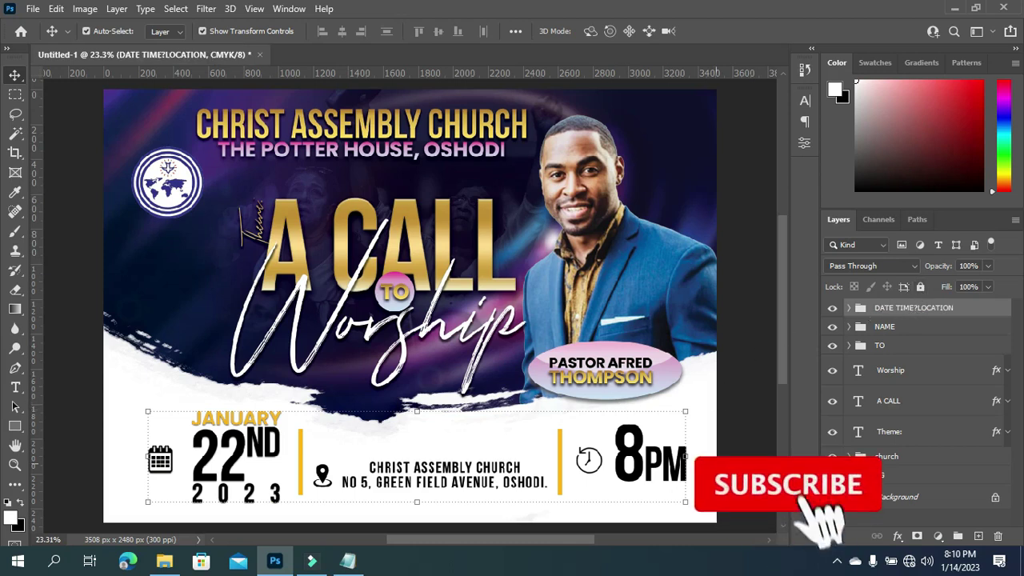
Scale the DATE TIME?LOCATION group down to about 94% and center it horizontally on the canvas.
{"action": "left_click", "coordinate": [688, 458]}
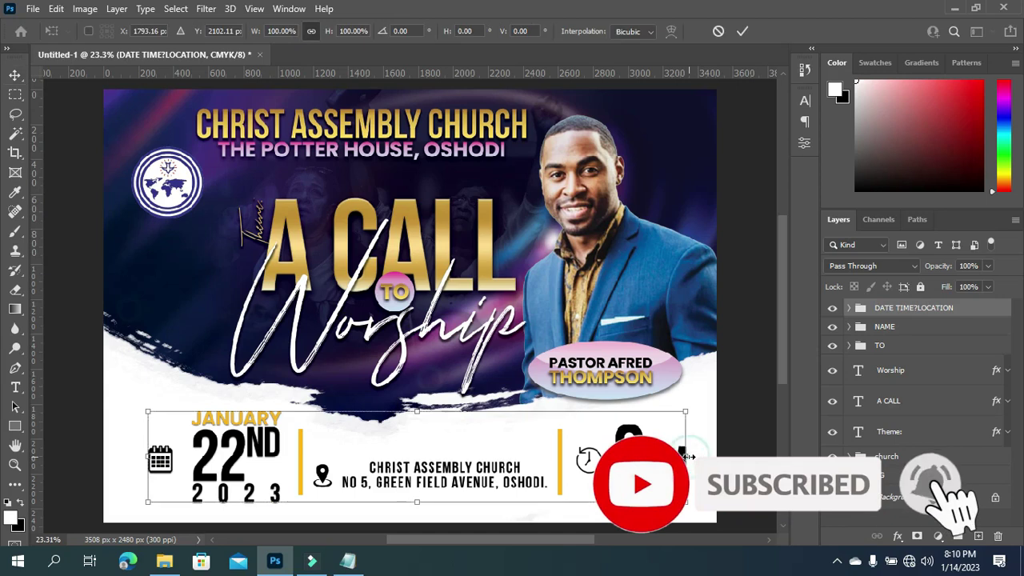
{"action": "left_click_drag", "start_coordinate": [679, 412], "coordinate": [652, 413]}
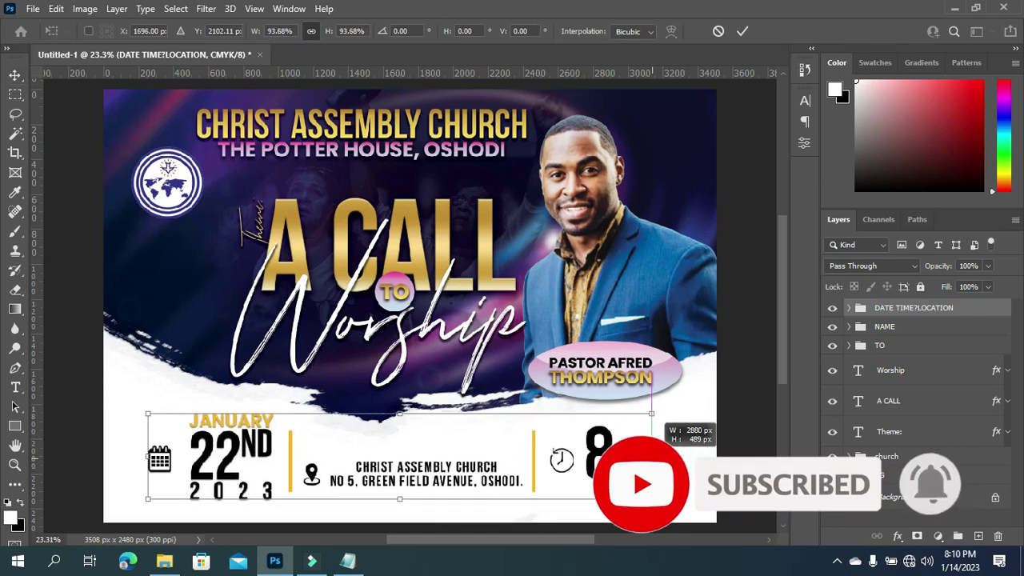
{"action": "key", "text": "Return"}
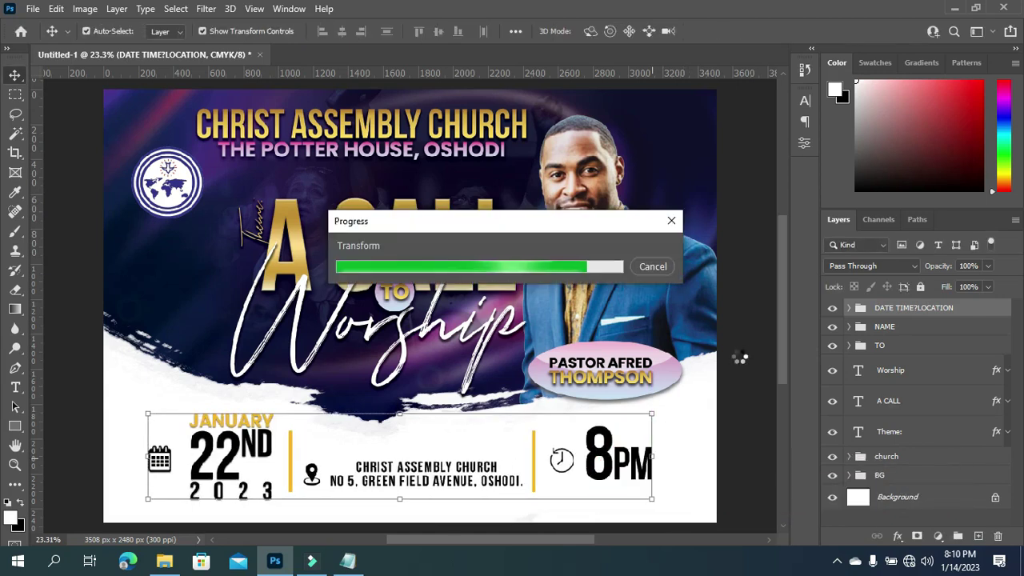
{"action": "key", "text": "ctrl+a"}
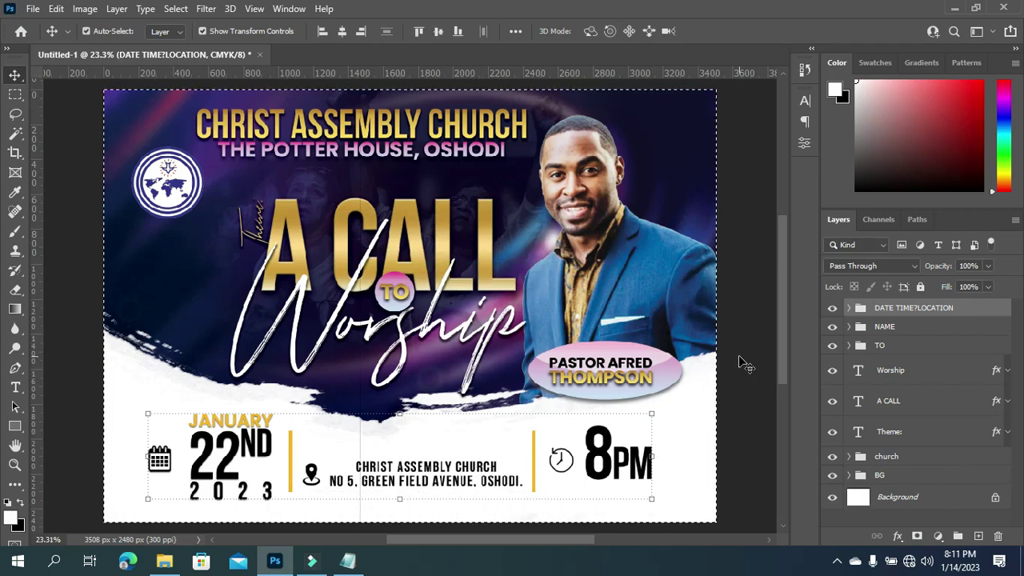
{"action": "left_click", "coordinate": [341, 33]}
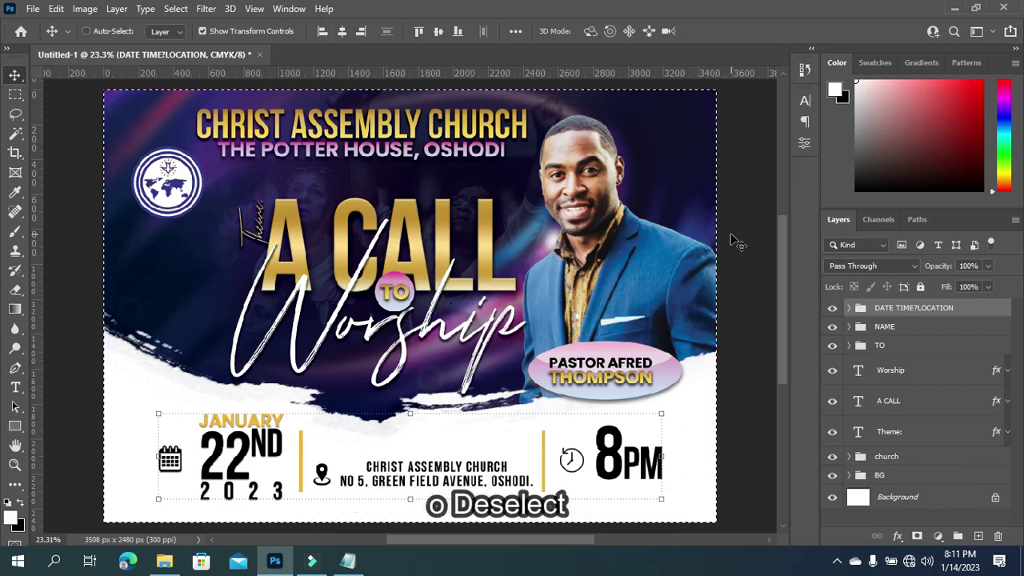
{"action": "key", "text": "ctrl+d"}
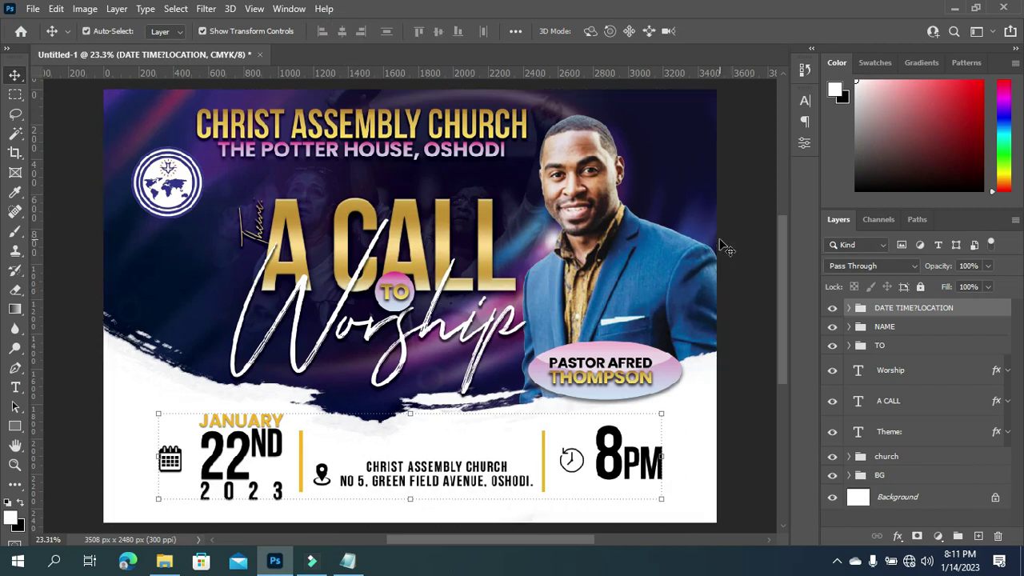
{"action": "left_click", "coordinate": [747, 276]}
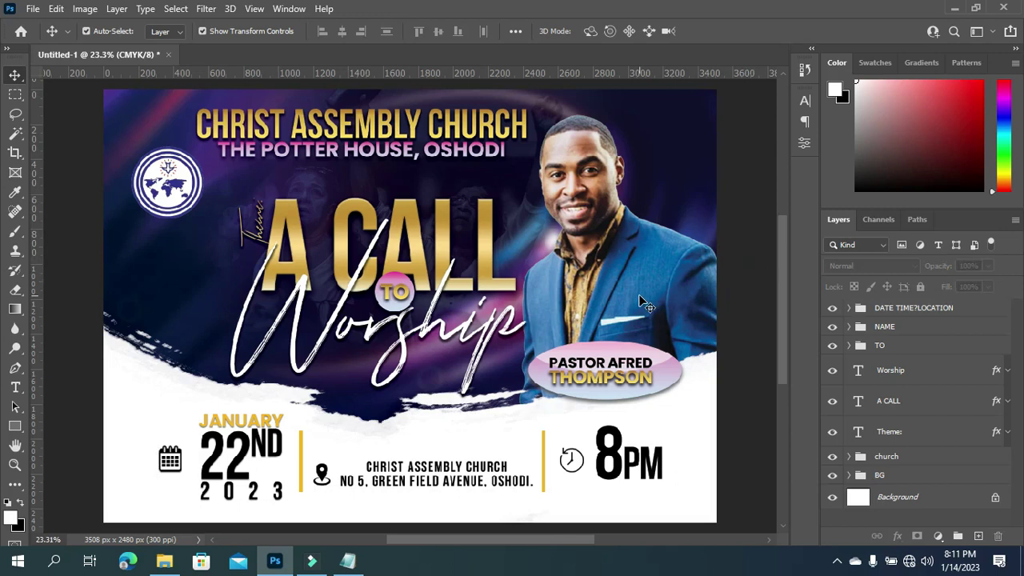
Group the TO group with the Worship, A CALL and Theme: text layers and name the group TEXT.
{"action": "left_click", "coordinate": [880, 348]}
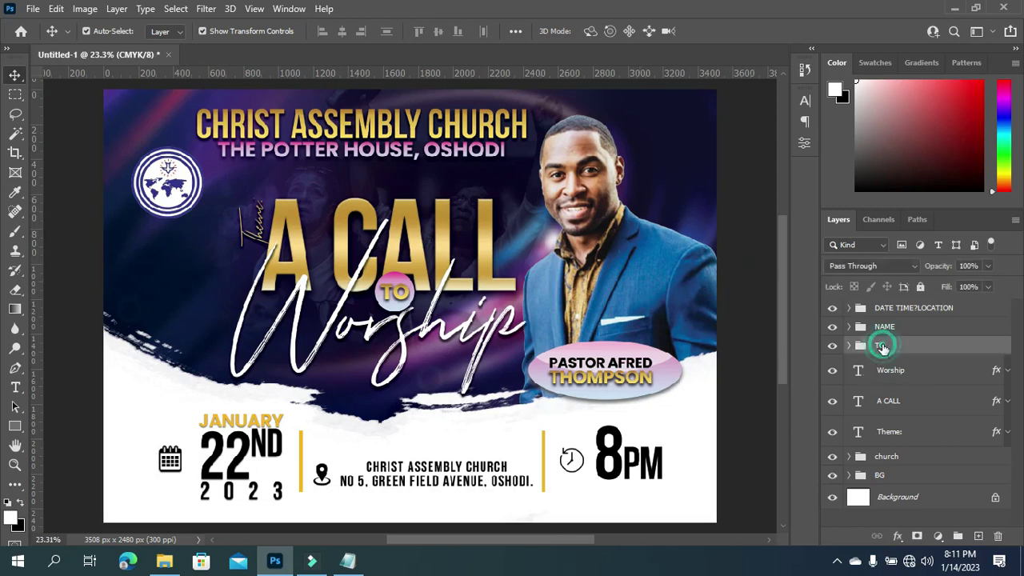
{"action": "left_click", "coordinate": [898, 432], "text": "shift"}
{"action": "key", "text": "ctrl+g"}
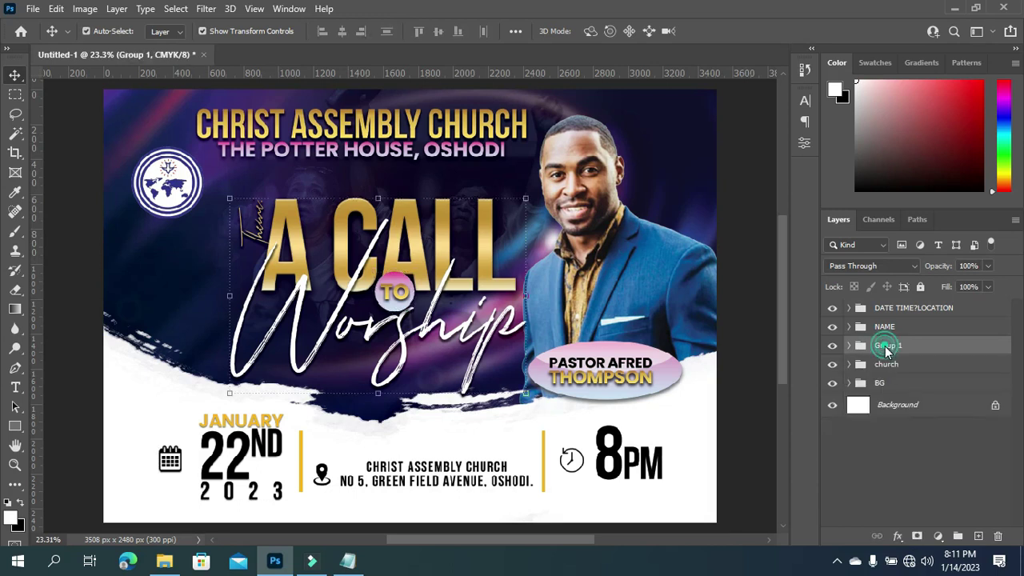
{"action": "double_click", "coordinate": [886, 345]}
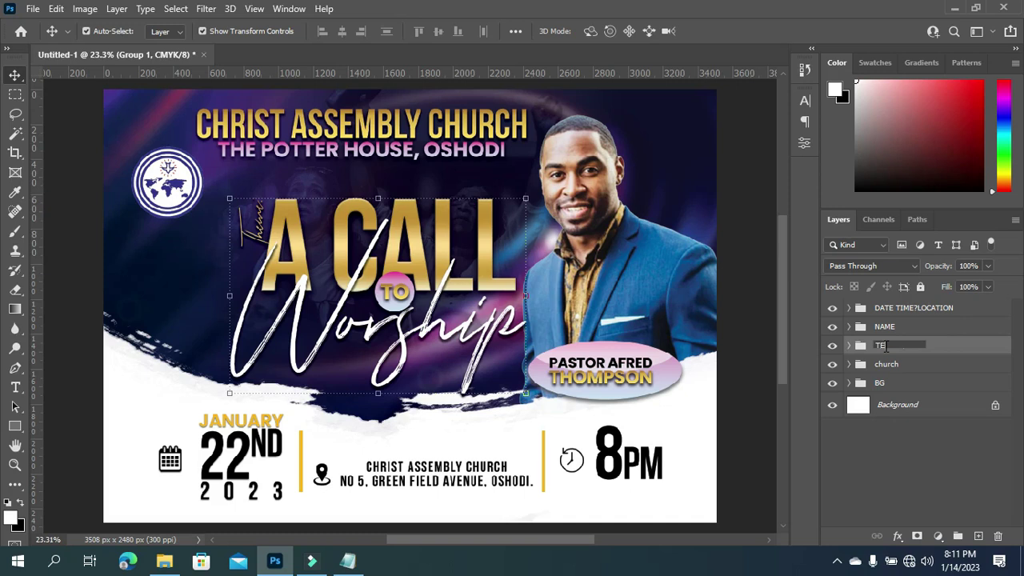
{"action": "type", "text": "XT"}
{"action": "key", "text": "Return"}
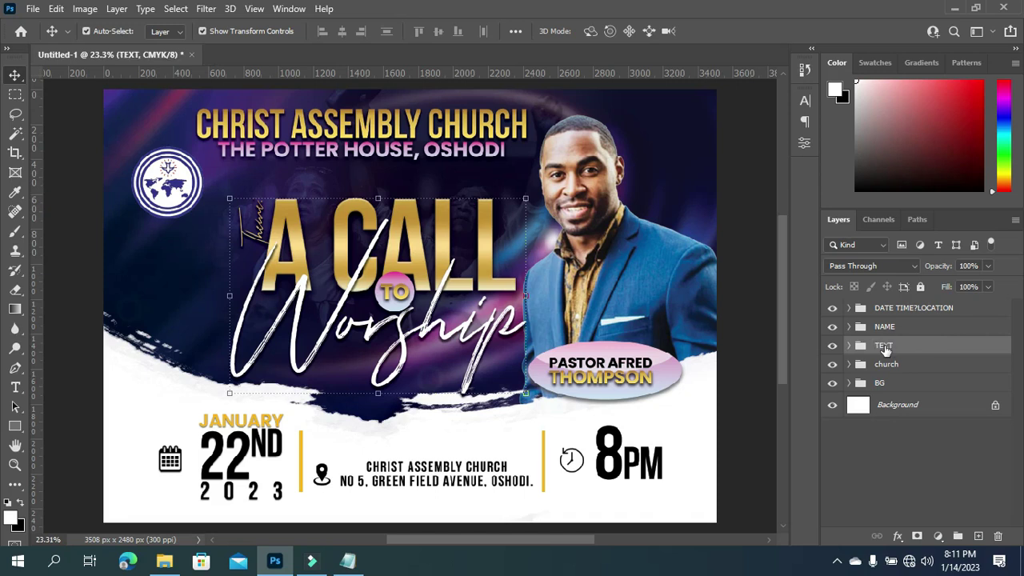